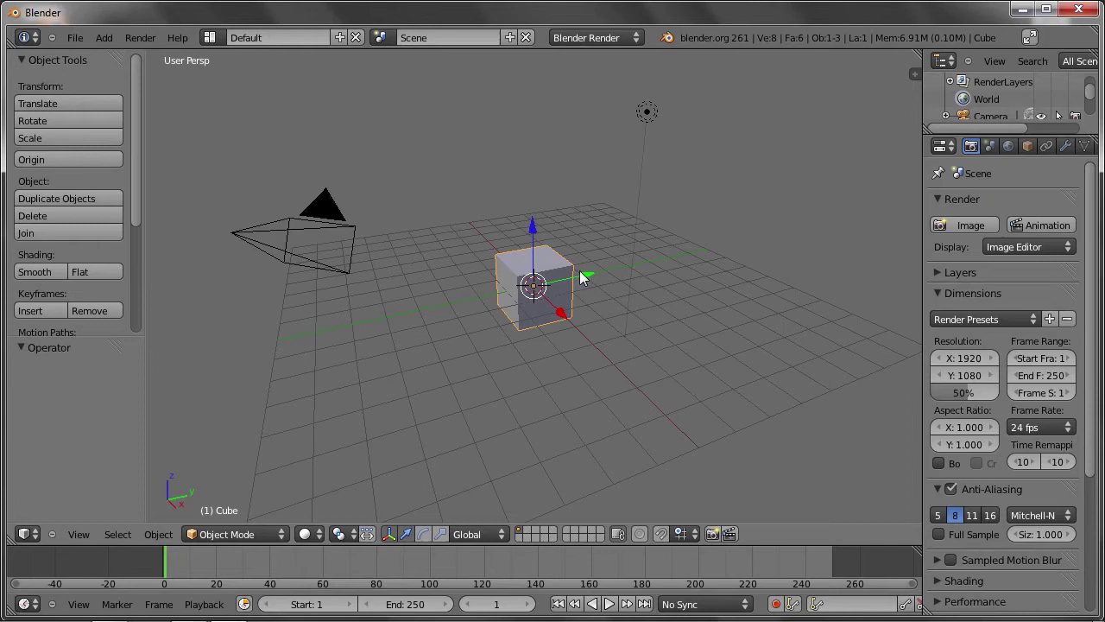
Move the cube along Y, X and Z, then freely to X 1.507, Y -1.427, Z -3.925.
mouse_move(584, 279)
left_mouse_down()
mouse_move(831, 203)
mouse_move(473, 319)
mouse_move(309, 350)
mouse_move(834, 201)
mouse_move(374, 299)
mouse_move(370, 310)
mouse_move(839, 172)
mouse_move(560, 227)
mouse_move(666, 211)
left_mouse_up()
mouse_move(659, 294)
left_mouse_down()
mouse_move(811, 397)
mouse_move(719, 305)
mouse_move(513, 152)
mouse_move(466, 150)
mouse_move(569, 332)
mouse_move(712, 411)
left_mouse_up()
left_click_drag(720, 268, 723, 254)
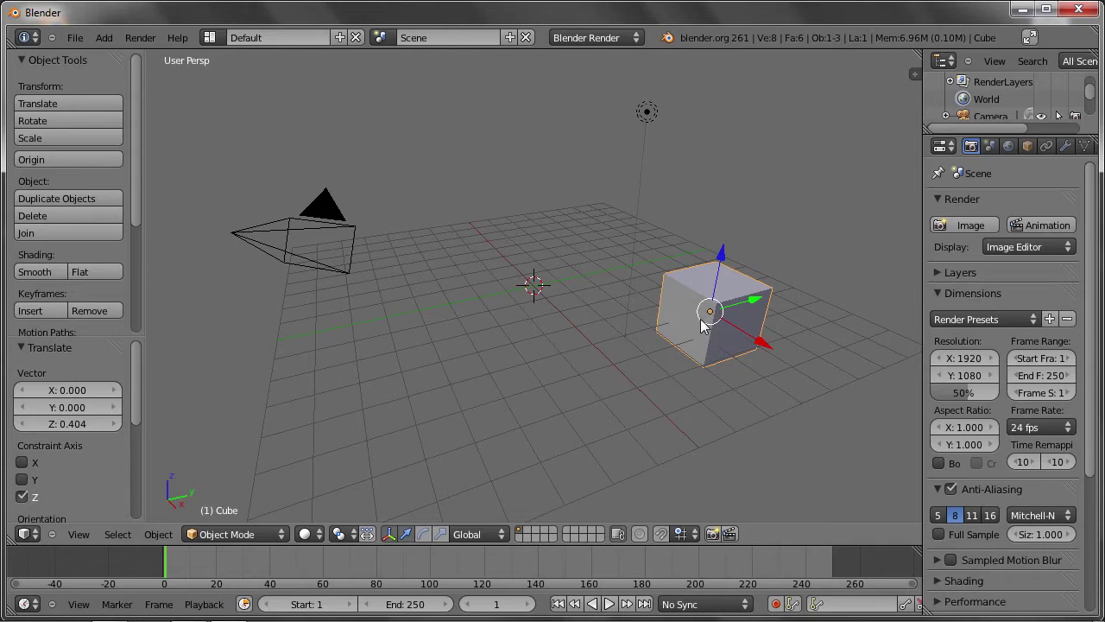
mouse_move(701, 320)
left_mouse_down()
mouse_move(245, 361)
mouse_move(202, 206)
mouse_move(240, 118)
mouse_move(362, 60)
mouse_move(575, 50)
mouse_move(739, 101)
mouse_move(782, 245)
mouse_move(735, 382)
mouse_move(604, 454)
mouse_move(375, 456)
mouse_move(251, 391)
mouse_move(196, 220)
mouse_move(421, 93)
mouse_move(725, 164)
mouse_move(789, 334)
mouse_move(673, 462)
left_mouse_up()
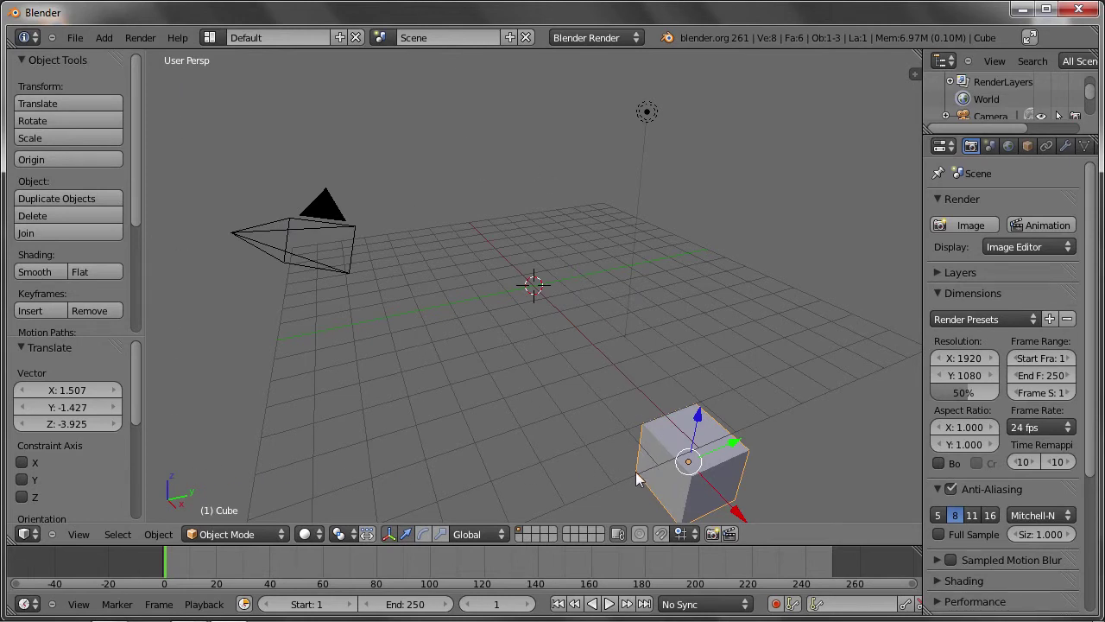
Grab and reposition the cube, including one move locked to the Y axis.
key("g")
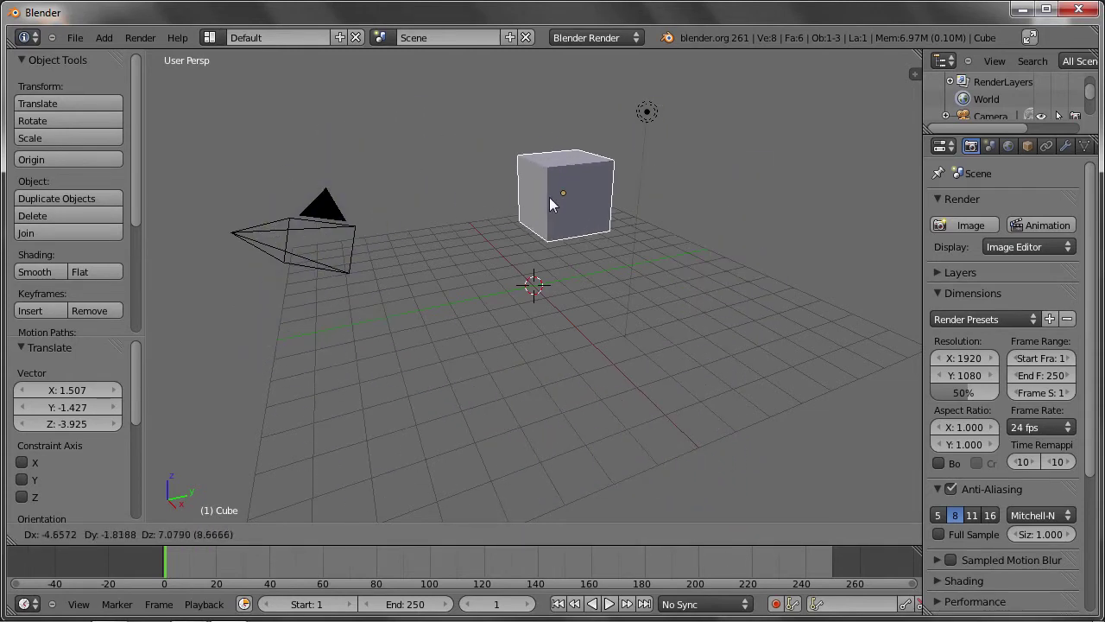
left_click(550, 199)
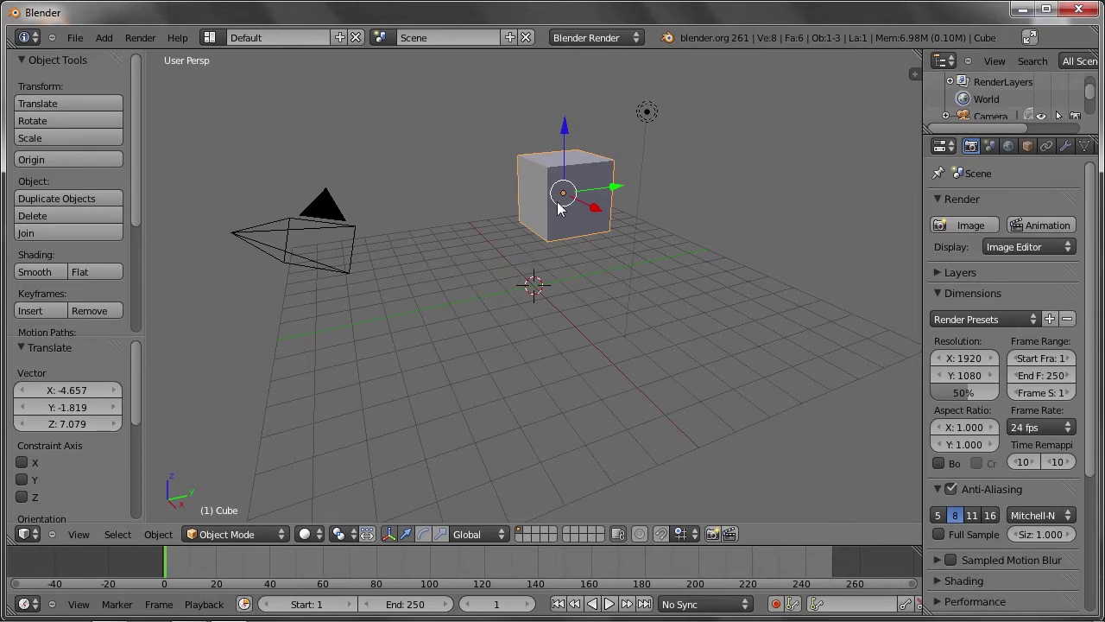
key("g")
key("y")
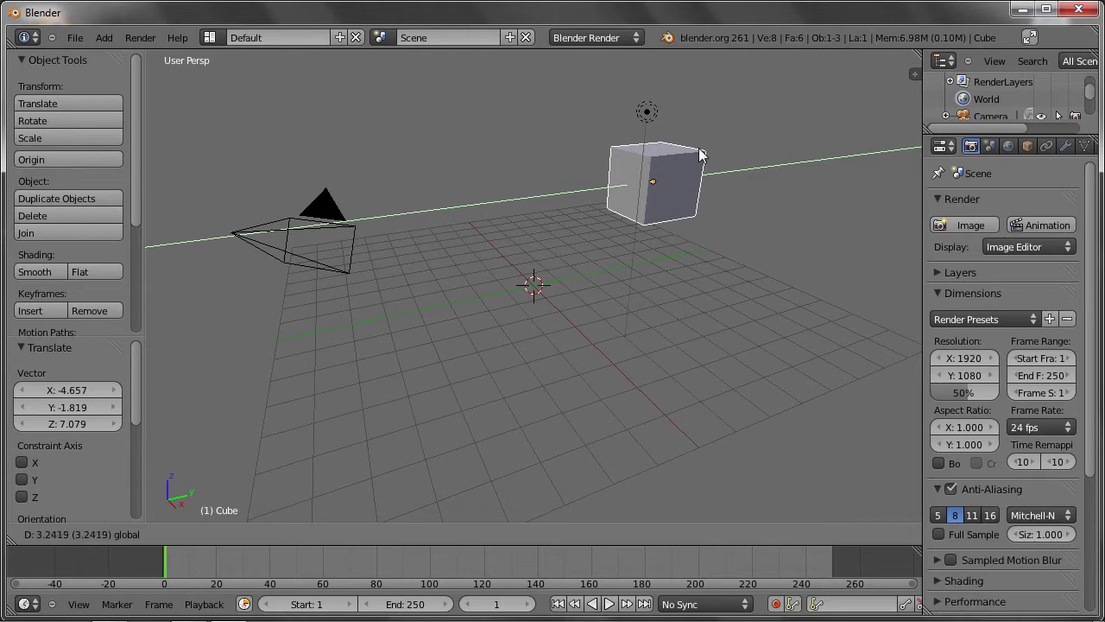
left_click(733, 143)
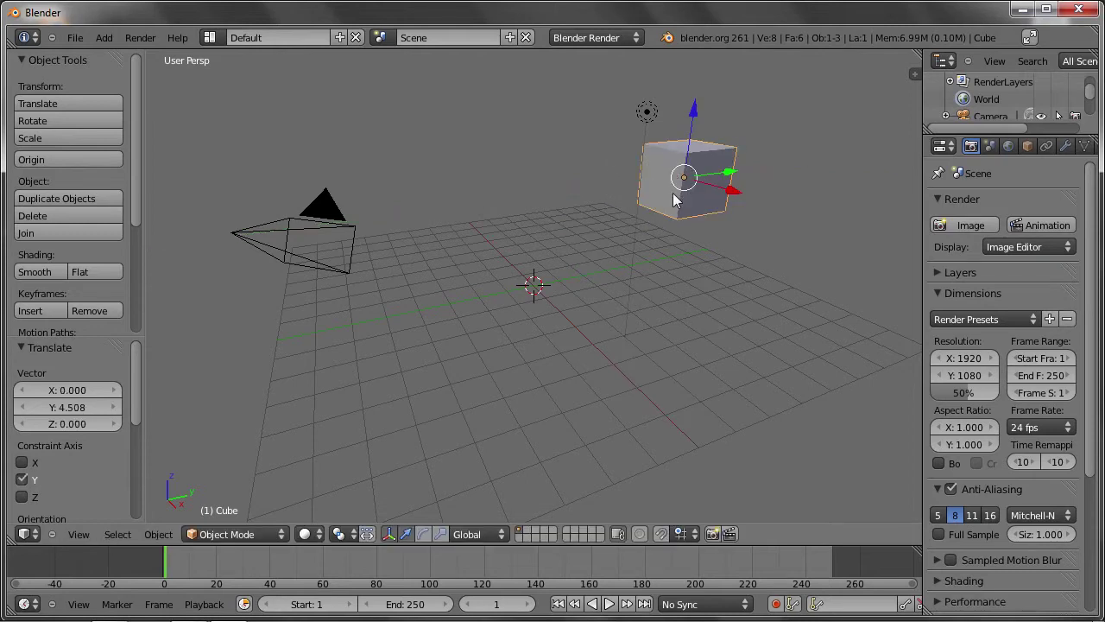
key("g")
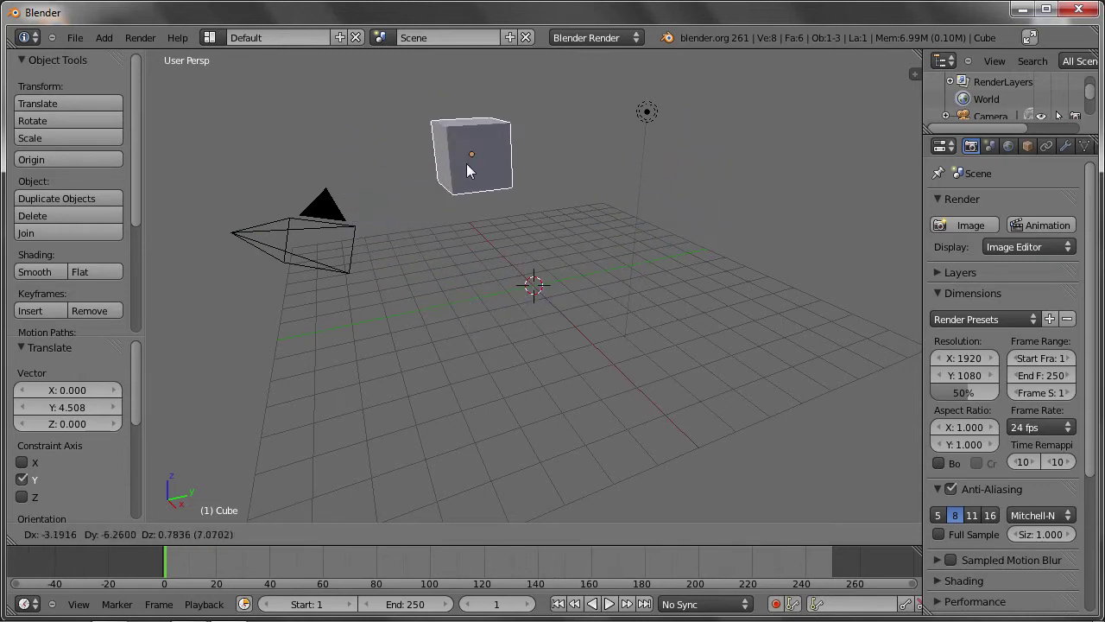
left_click(466, 164)
Move the cube along X, then lower it 1.702 along Z near the origin.
key("g")
left_click(559, 146)
key("g")
key("x")
left_click(577, 117)
left_click_drag(577, 117, 575, 179)
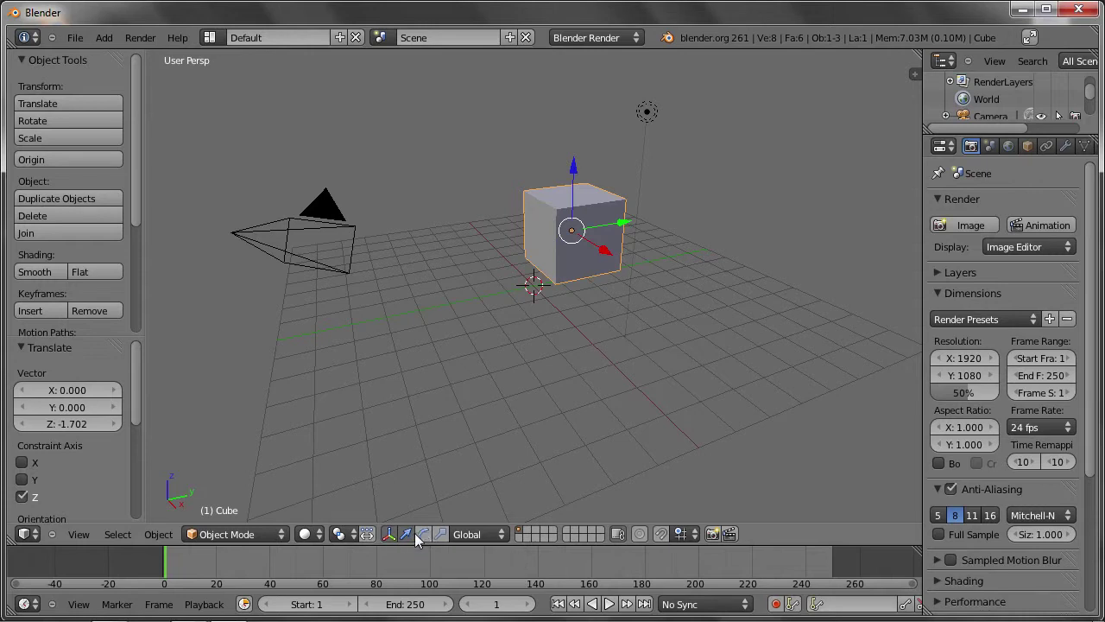
Tilt the cube around X, Z and Y with the rotate manipulator, ending at 66.141° about Z.
left_click(423, 536)
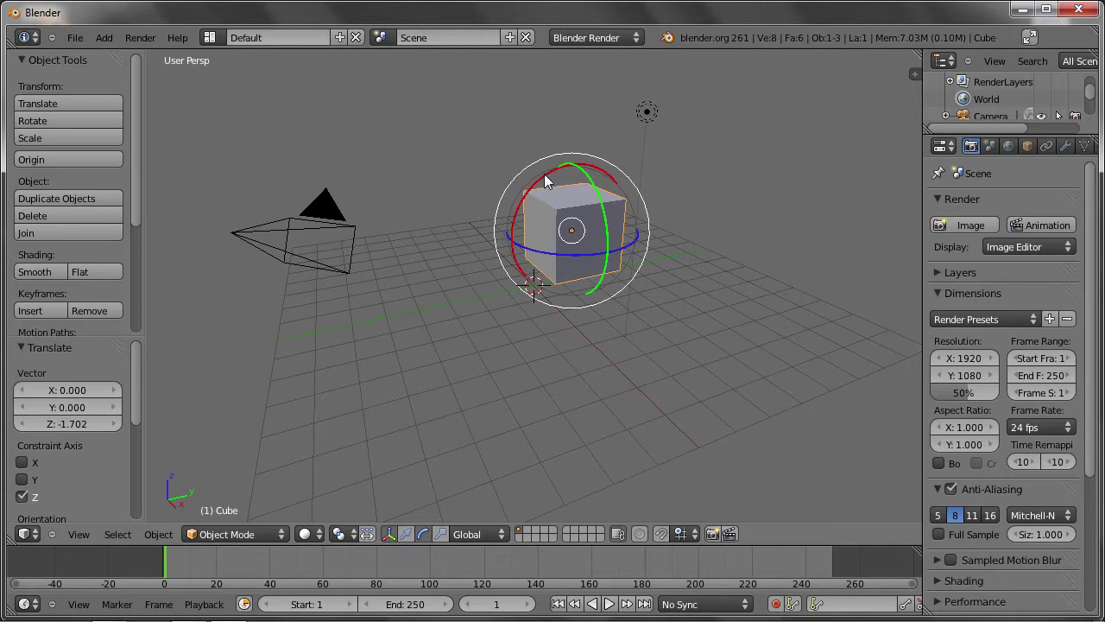
left_click_drag(543, 173, 510, 226)
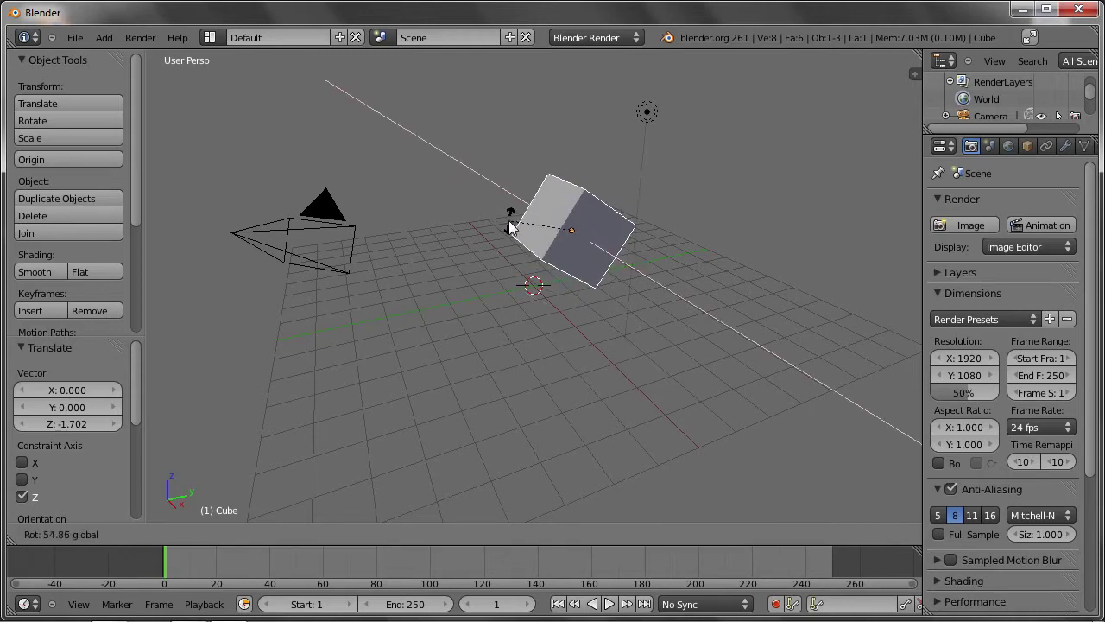
mouse_move(509, 226)
left_mouse_down()
mouse_move(592, 187)
mouse_move(591, 214)
left_mouse_up()
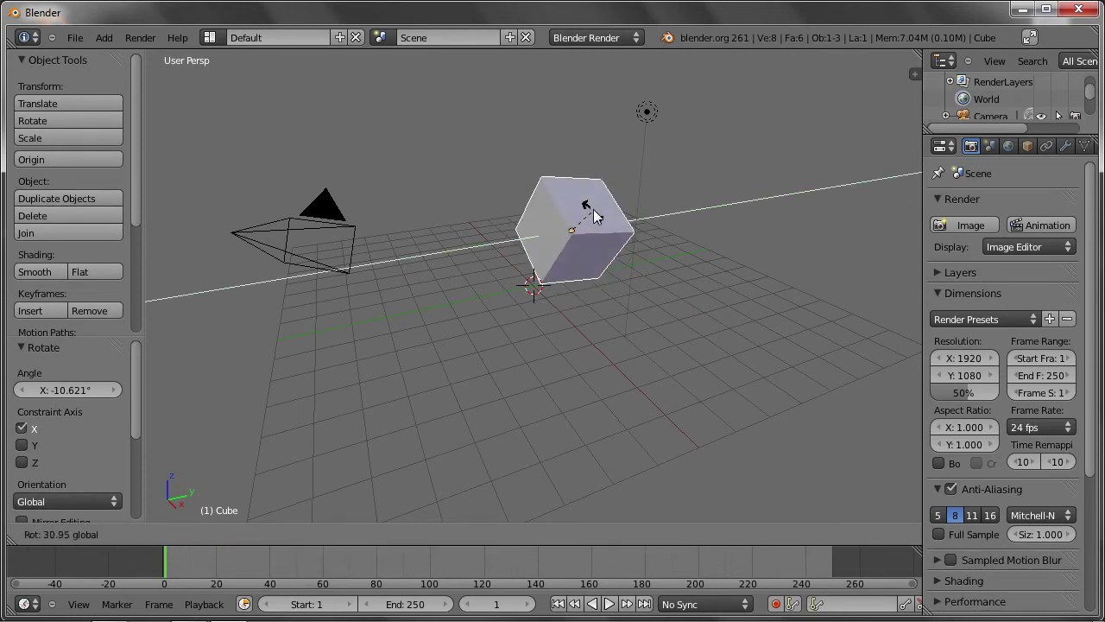
left_click_drag(571, 250, 607, 258)
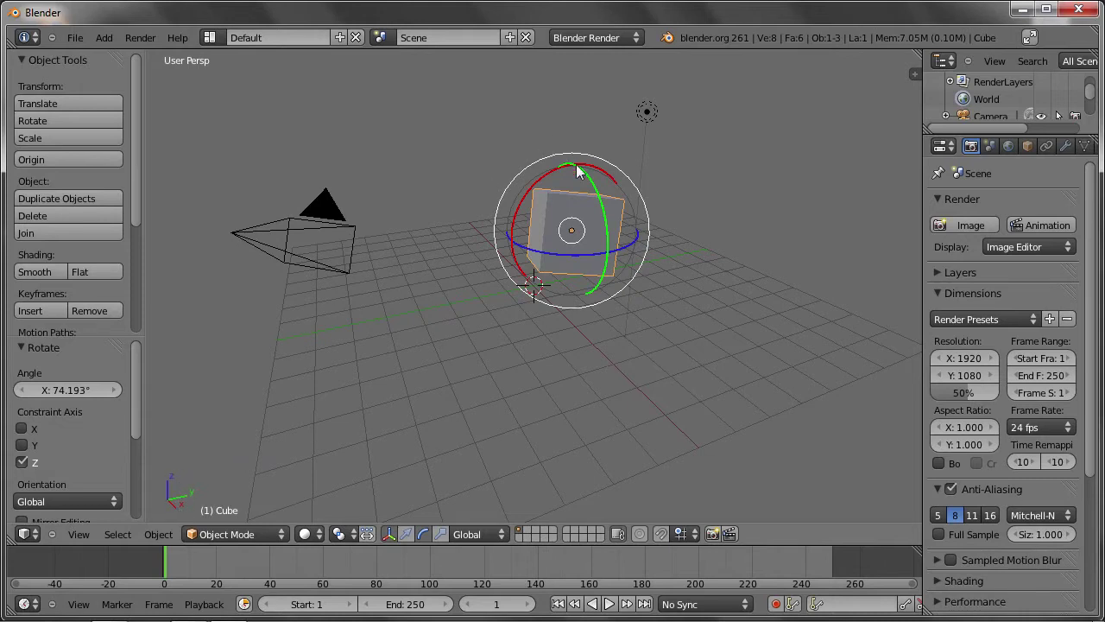
mouse_move(586, 180)
left_mouse_down()
mouse_move(587, 285)
mouse_move(592, 269)
left_mouse_up()
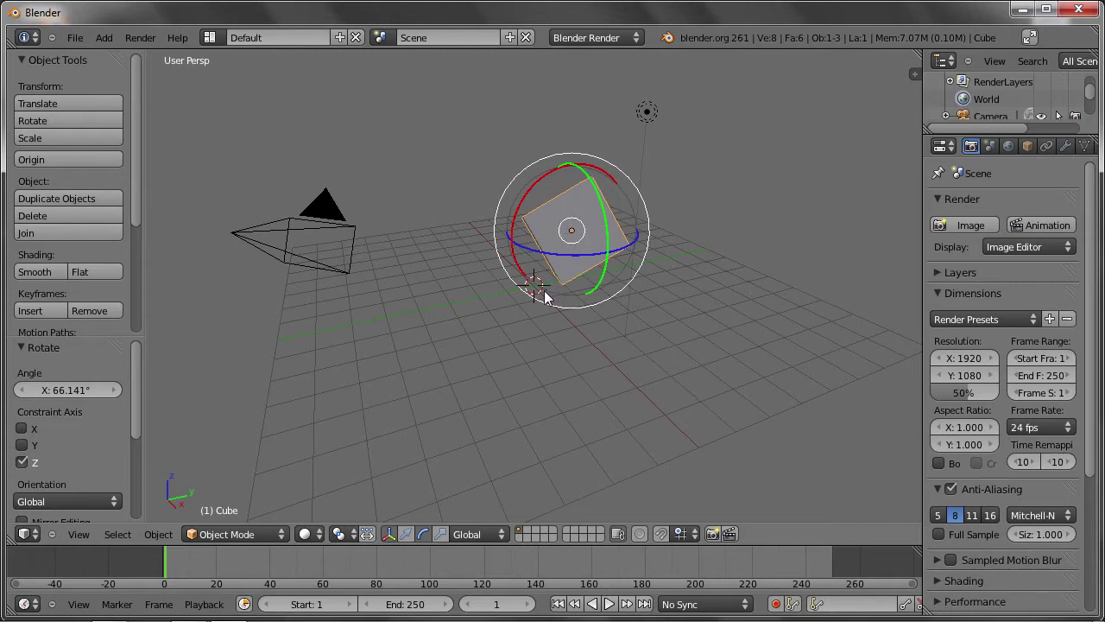
left_click(407, 533)
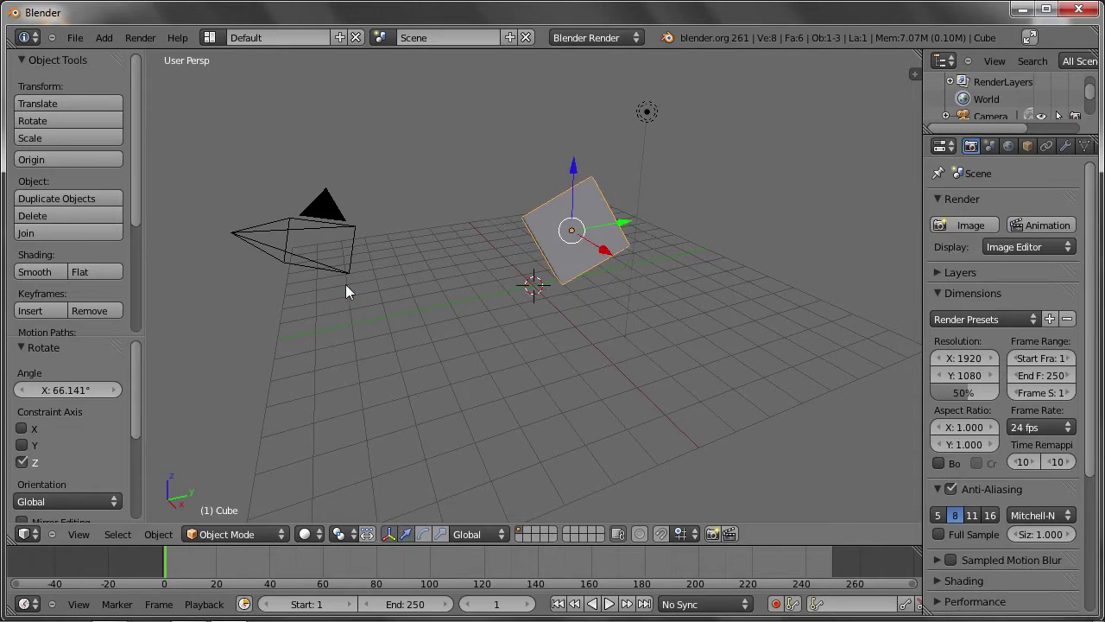
Shift the camera along Y and lower it along Z.
right_click(323, 212)
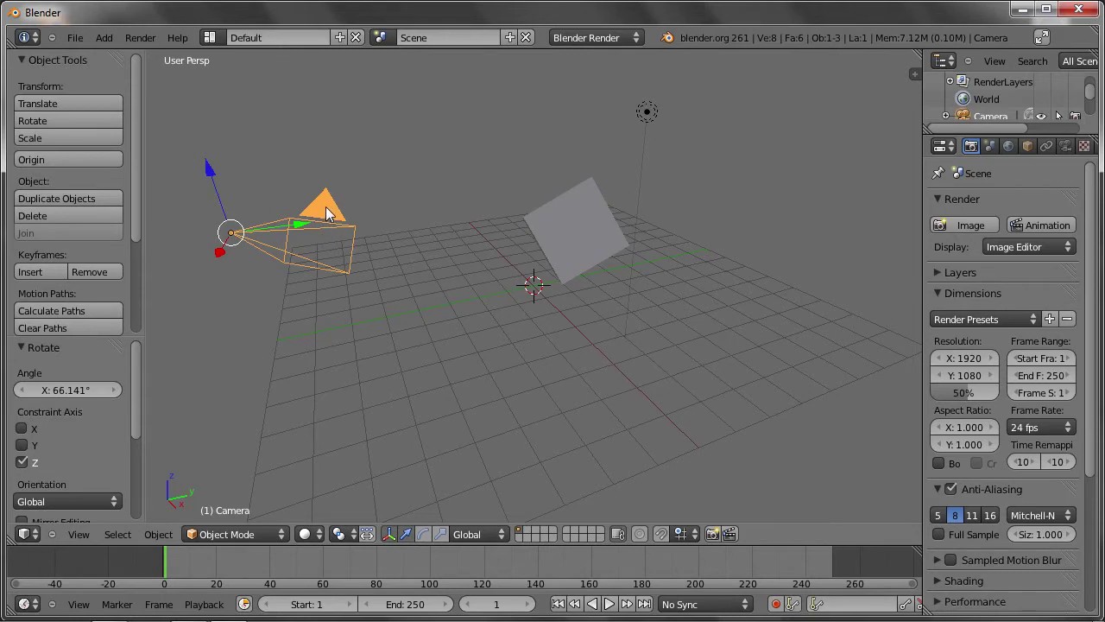
left_click_drag(299, 224, 371, 196)
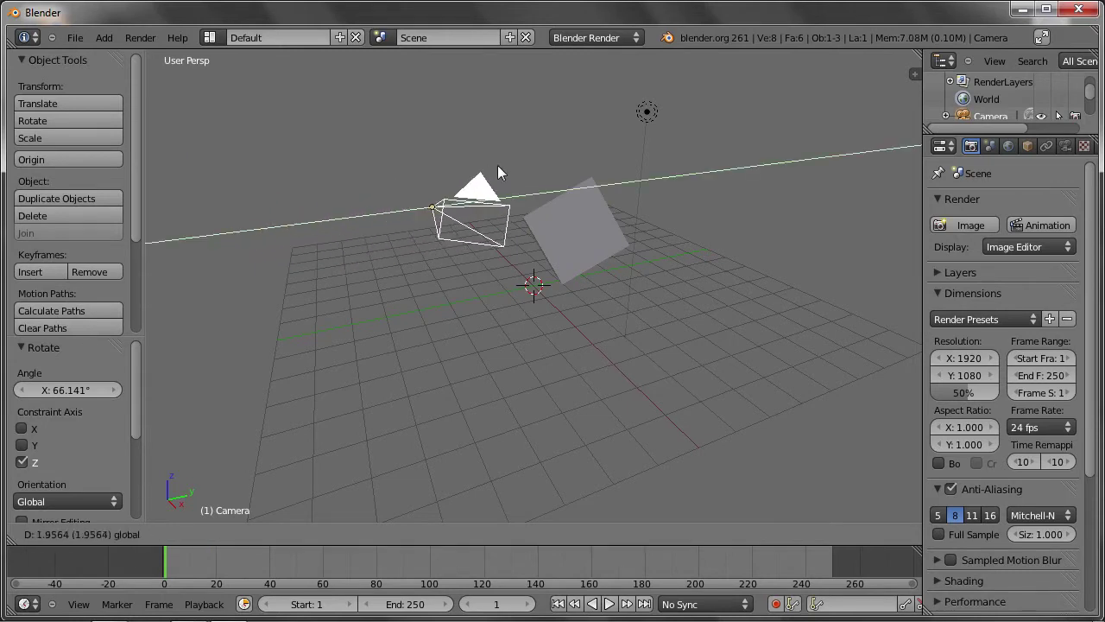
left_click(226, 266)
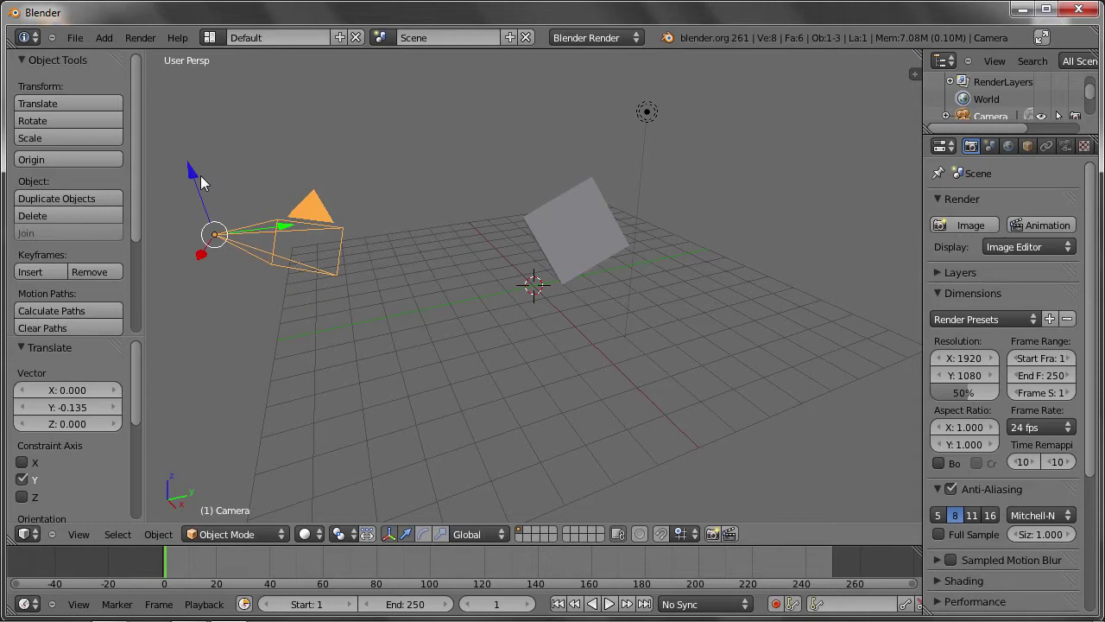
left_click_drag(197, 175, 217, 266)
left_click(218, 261)
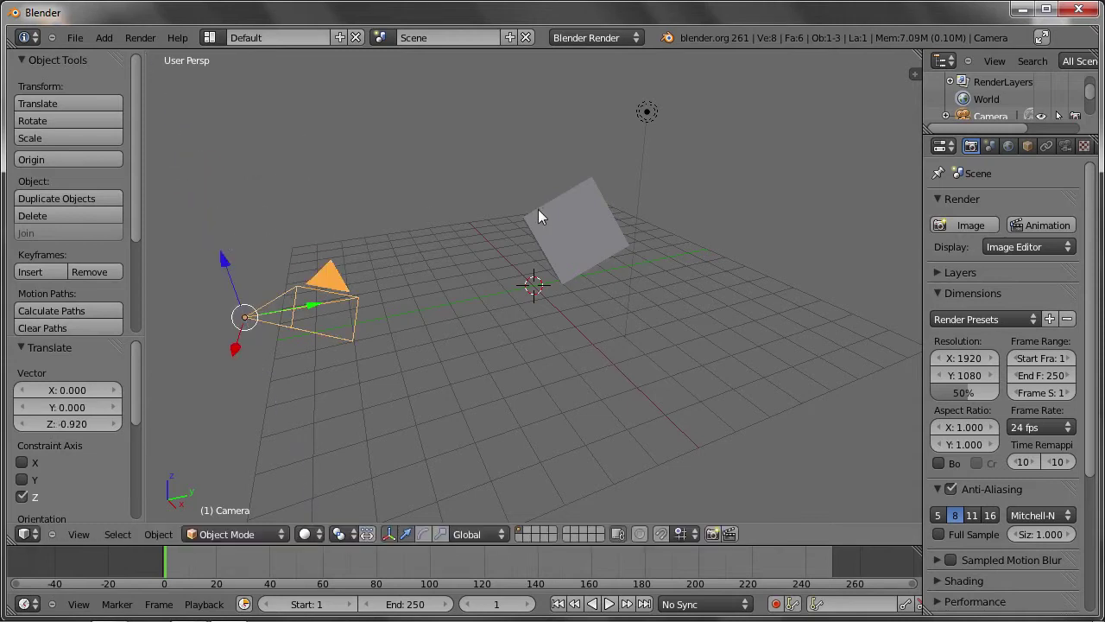
Move the lamp 3.129 along X, then reselect the cube.
right_click(646, 111)
mouse_move(688, 114)
left_mouse_down()
mouse_move(571, 128)
mouse_move(661, 161)
left_mouse_up()
left_click(675, 122)
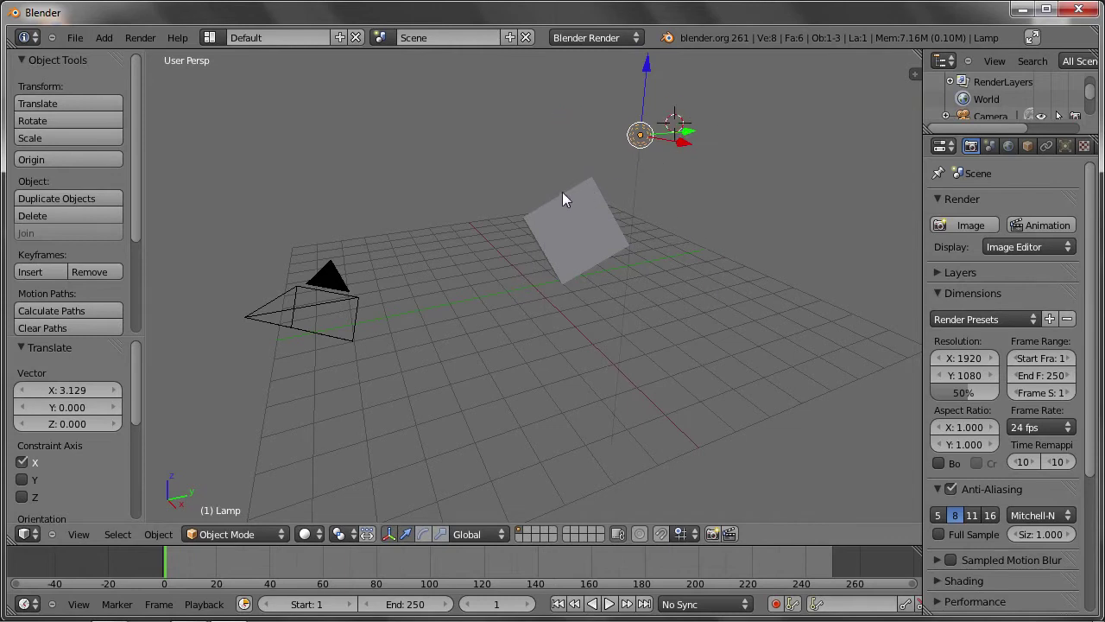
right_click(577, 236)
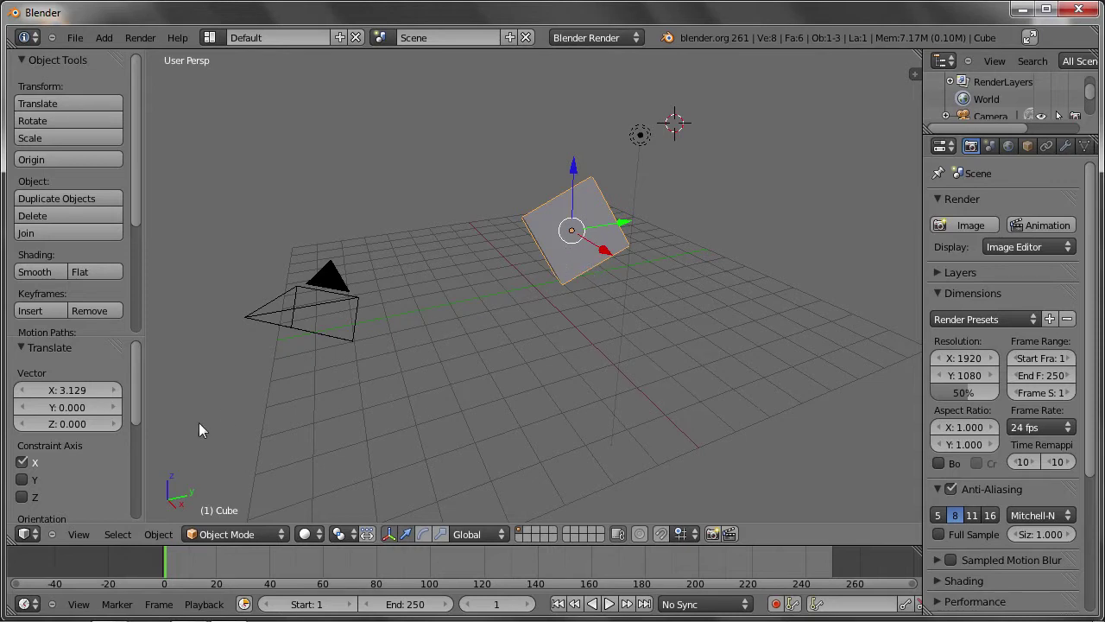
Show the Properties side panel's Transform values and orbit to a frontal view of the cube.
left_click(78, 534)
left_click(913, 77)
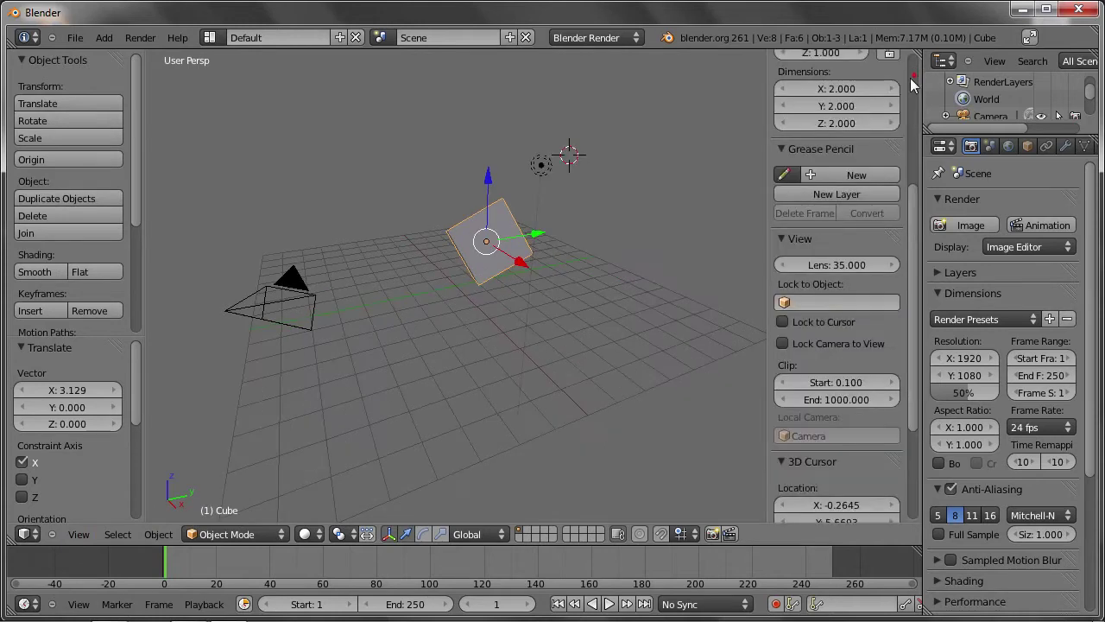
left_click_drag(915, 206, 910, 66)
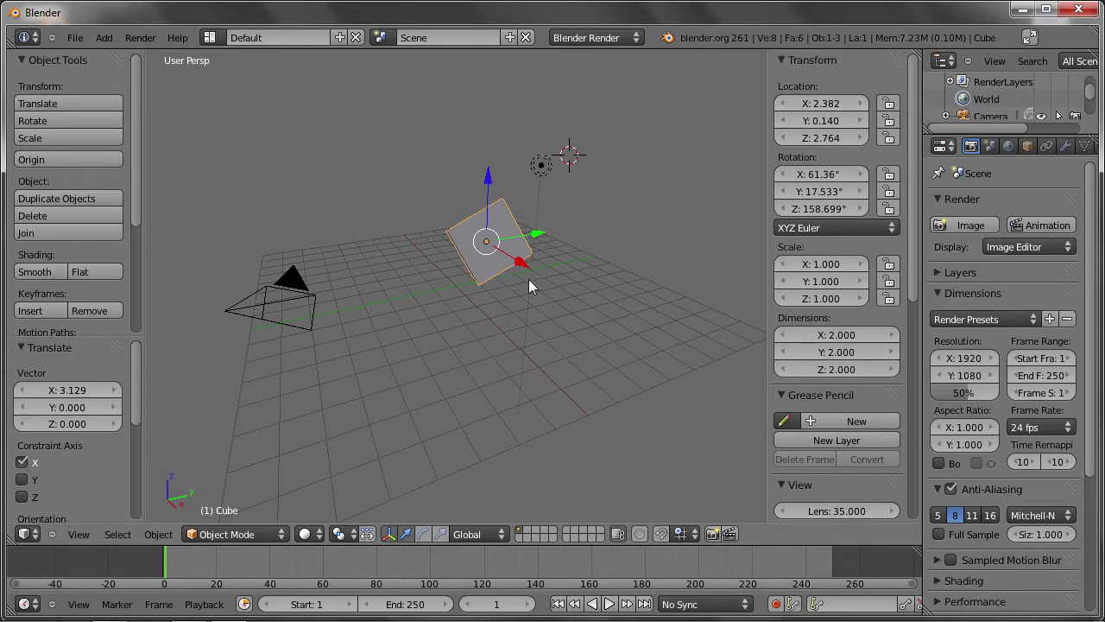
mouse_move(348, 217)
middle_mouse_down()
mouse_move(411, 243)
mouse_move(498, 199)
mouse_move(456, 271)
middle_mouse_up()
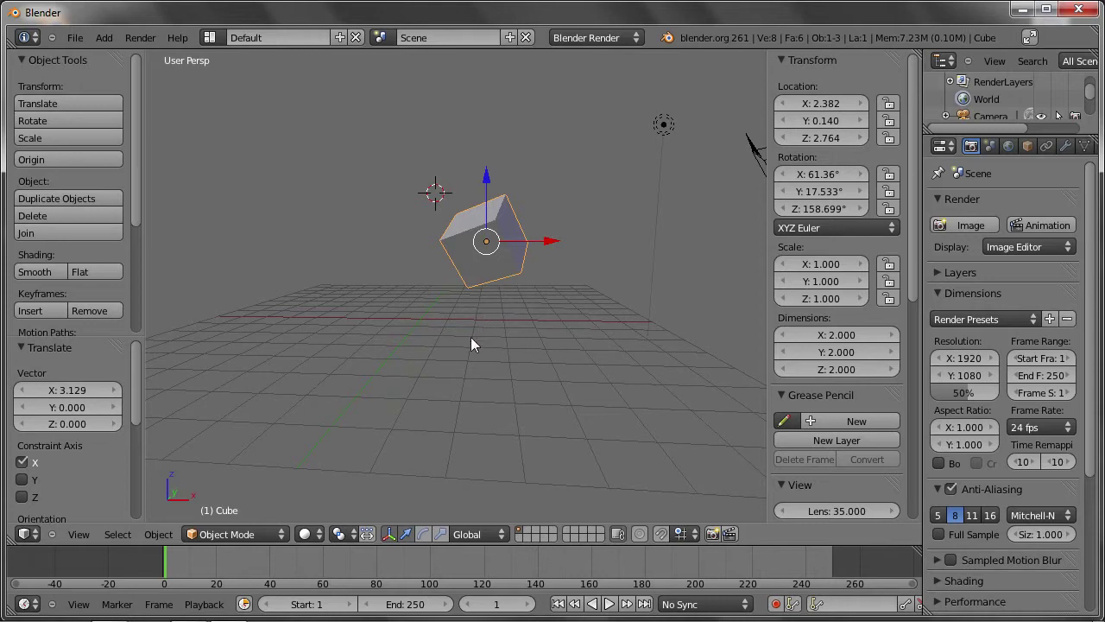
mouse_move(465, 337)
middle_mouse_down()
mouse_move(447, 390)
mouse_move(417, 349)
middle_mouse_up()
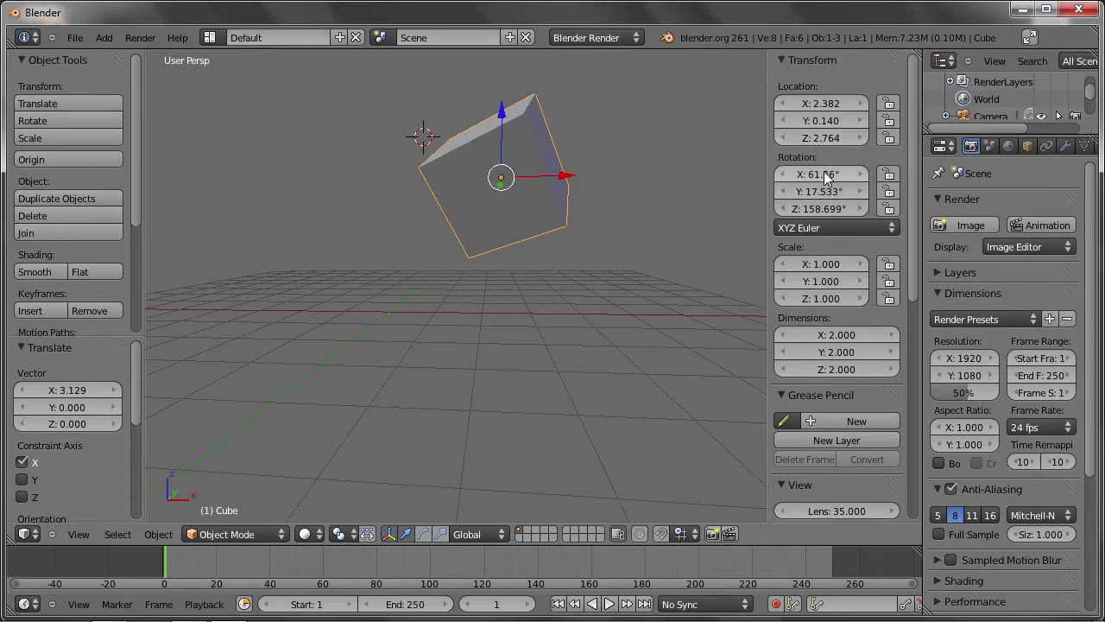
Reset the cube's X, Y and Z rotation to 0° in the Transform panel.
left_click(818, 176)
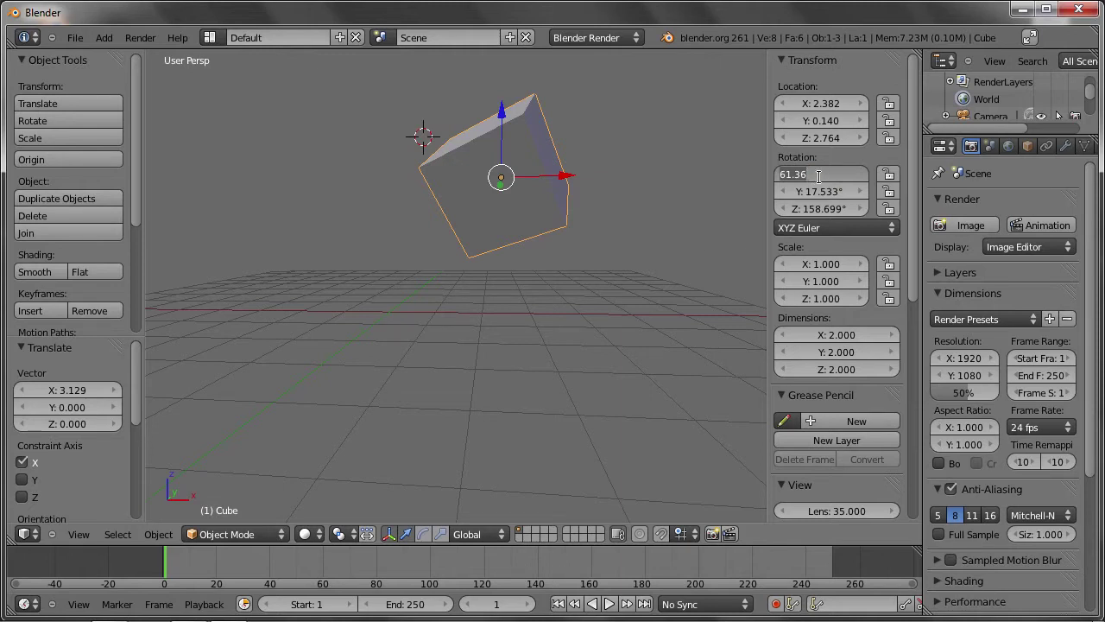
type("0")
key("Tab")
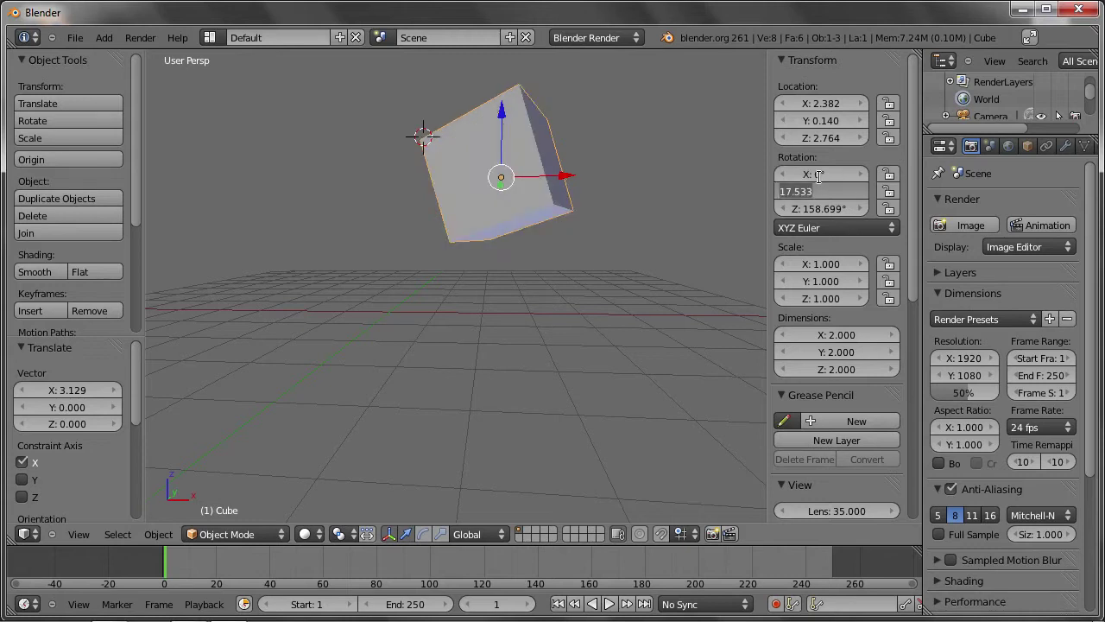
type("0")
key("Tab")
type("0")
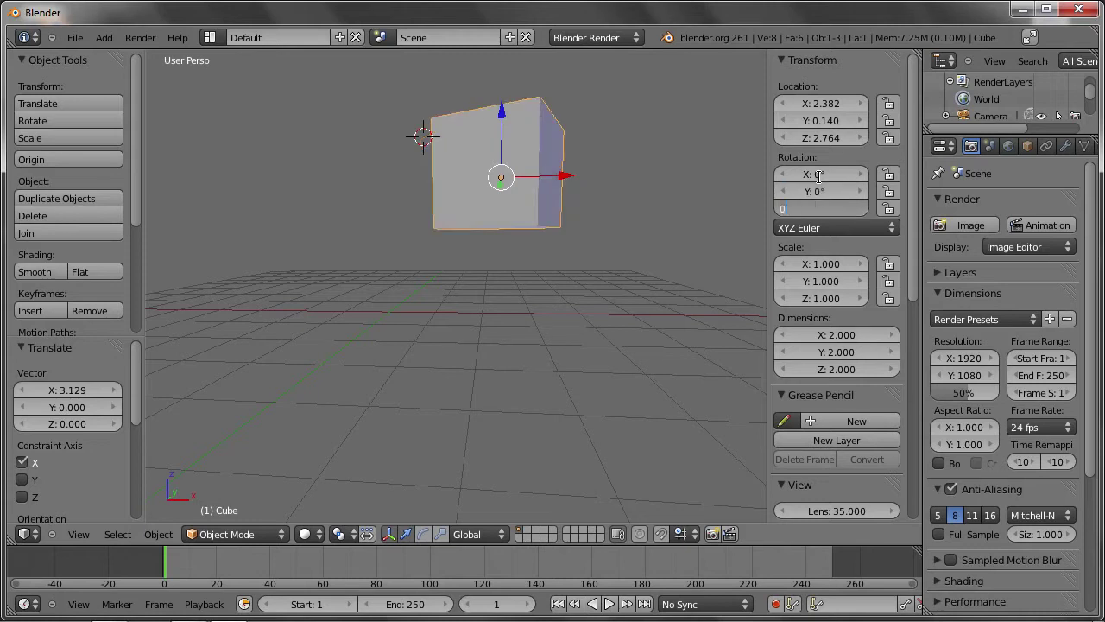
key("Return")
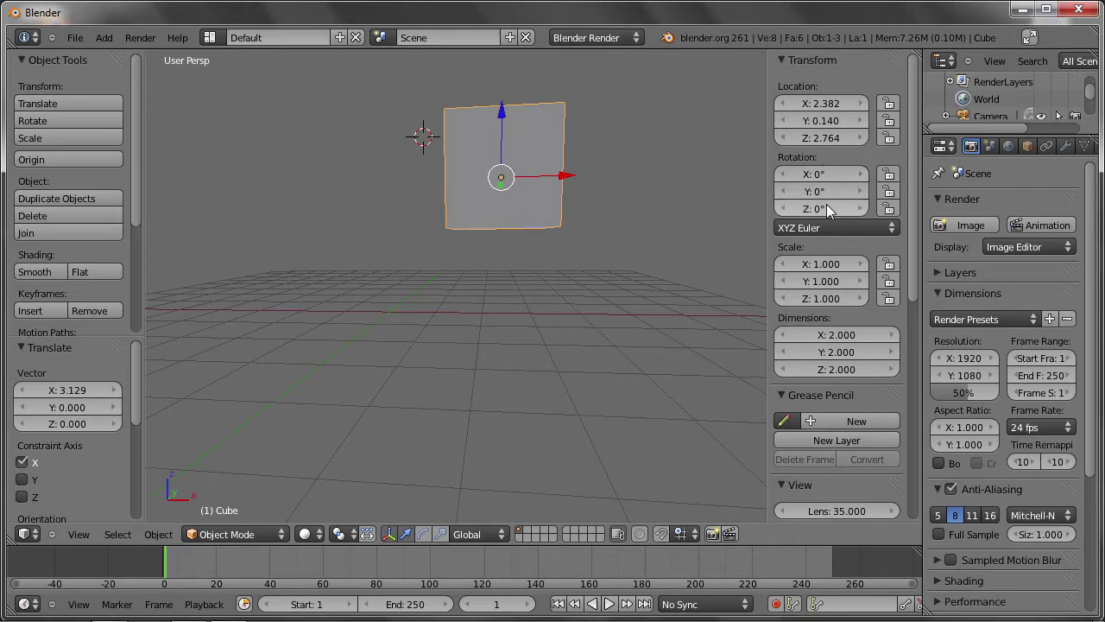
mouse_move(535, 143)
middle_mouse_down()
mouse_move(403, 227)
mouse_move(560, 169)
middle_mouse_up()
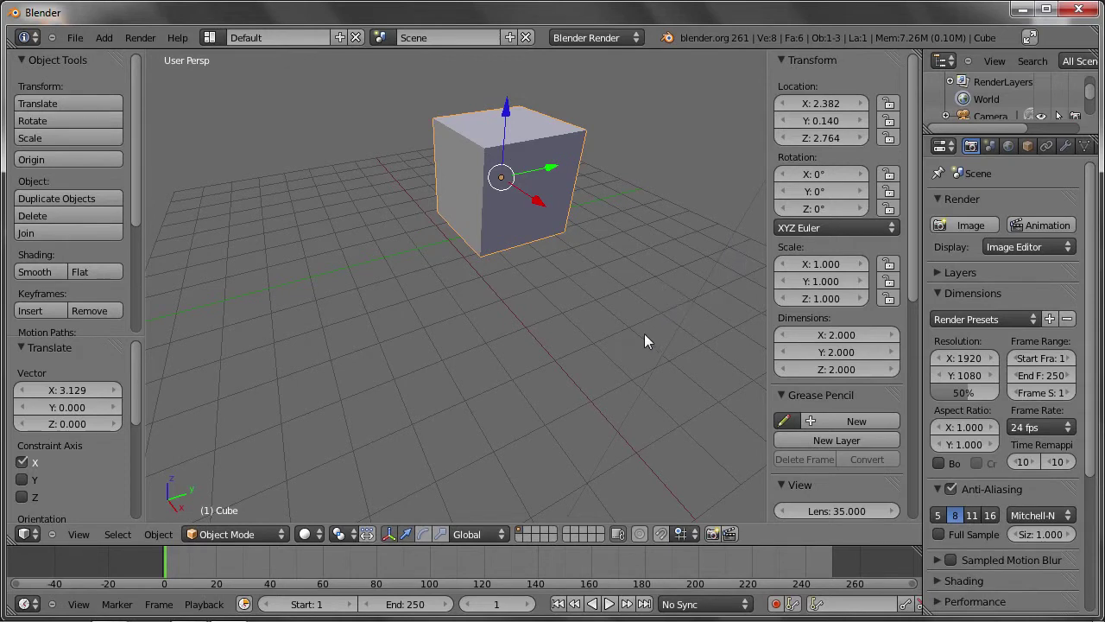
Stretch the cube along Y, Z and X with the scale manipulator, then enlarge it evenly.
left_click(440, 534)
left_click(440, 533)
mouse_move(554, 166)
left_mouse_down()
mouse_move(627, 128)
mouse_move(588, 192)
mouse_move(500, 274)
left_mouse_up()
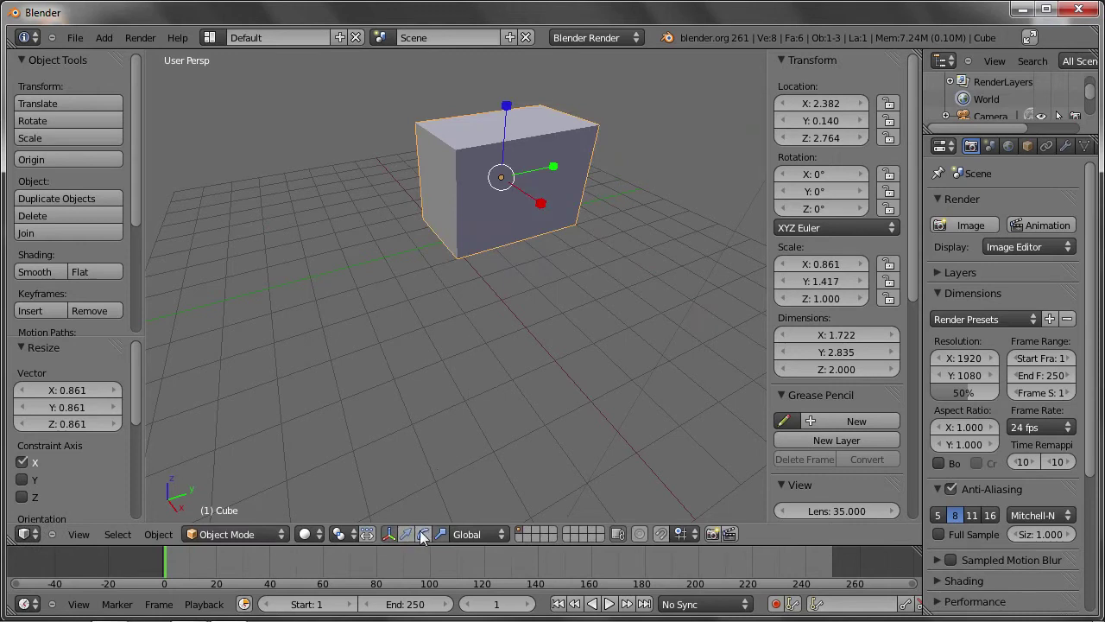
left_click_drag(506, 106, 506, 110)
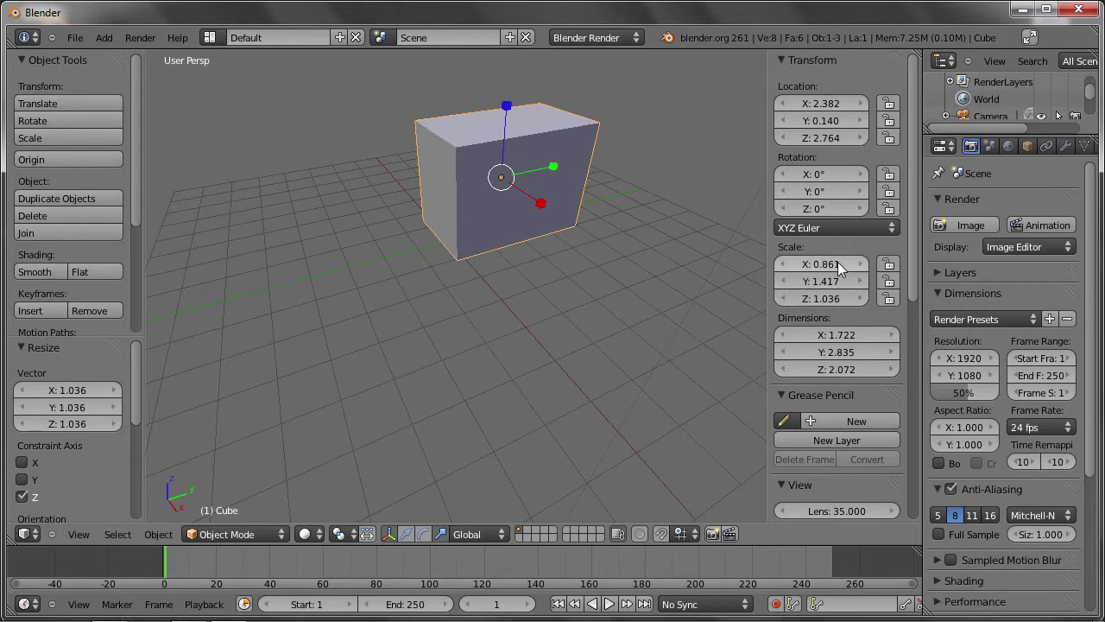
left_click_drag(816, 267, 817, 261)
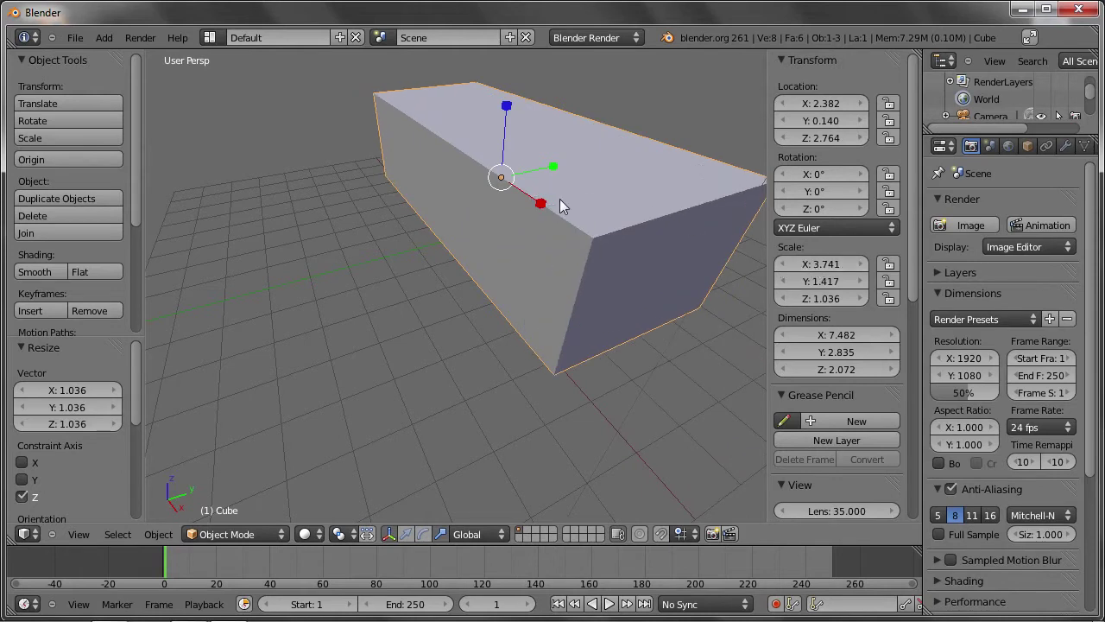
left_click_drag(560, 200, 510, 178)
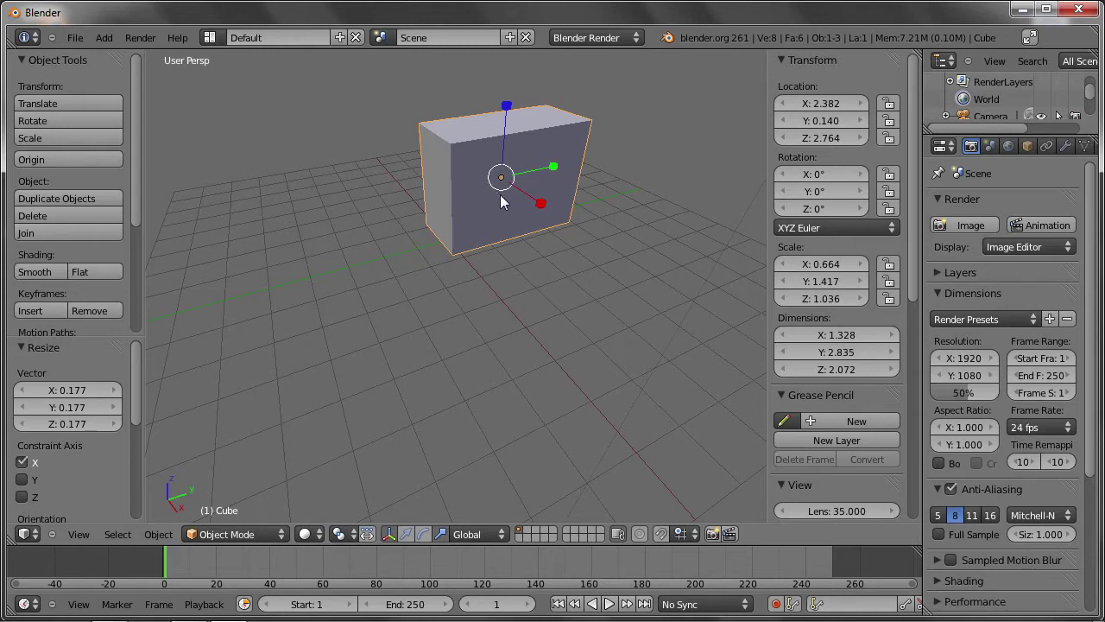
mouse_move(502, 192)
left_mouse_down()
mouse_move(492, 207)
mouse_move(496, 195)
left_mouse_up()
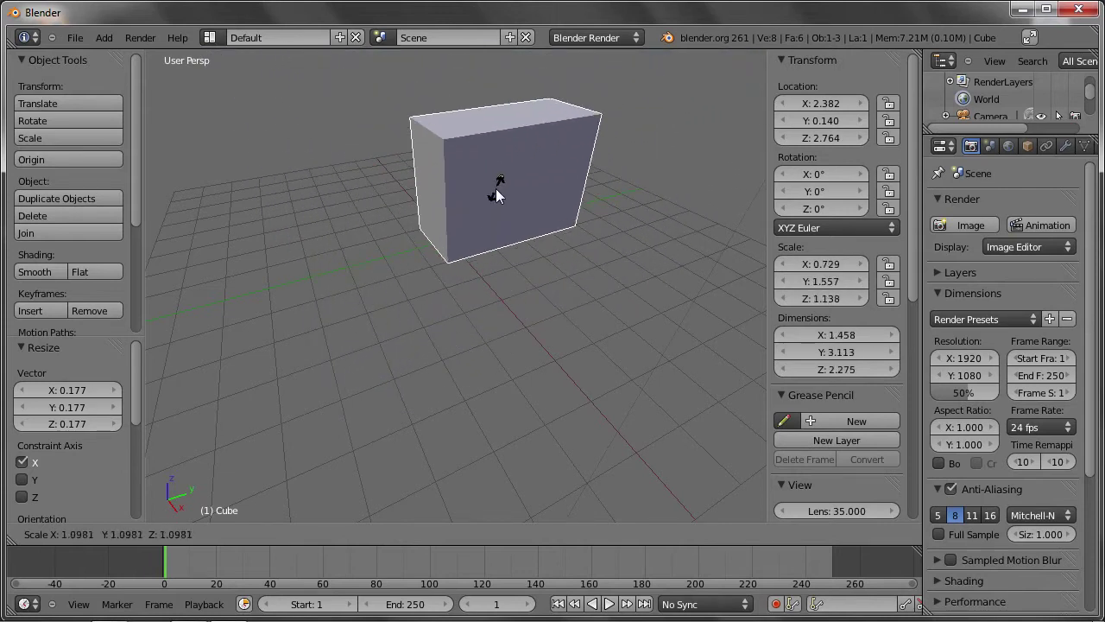
left_click_drag(496, 195, 489, 201)
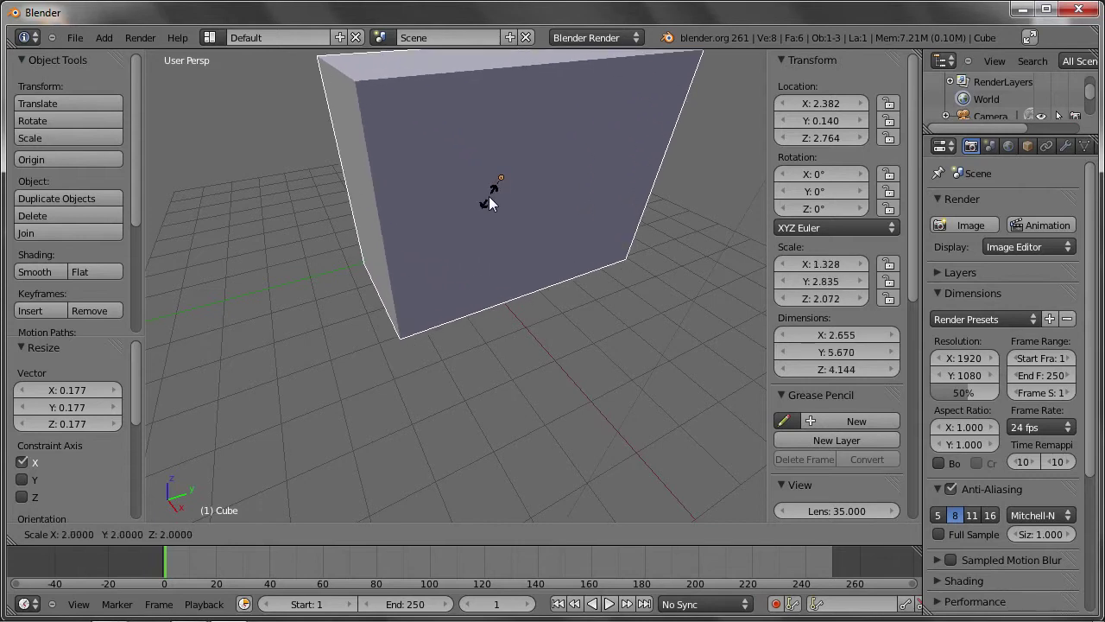
left_click(487, 197)
Reset the cube's X, Y and Z scale to 1.
left_click(831, 266)
type("1")
key("Tab")
type("1")
key("Tab")
type("1")
key("Return")
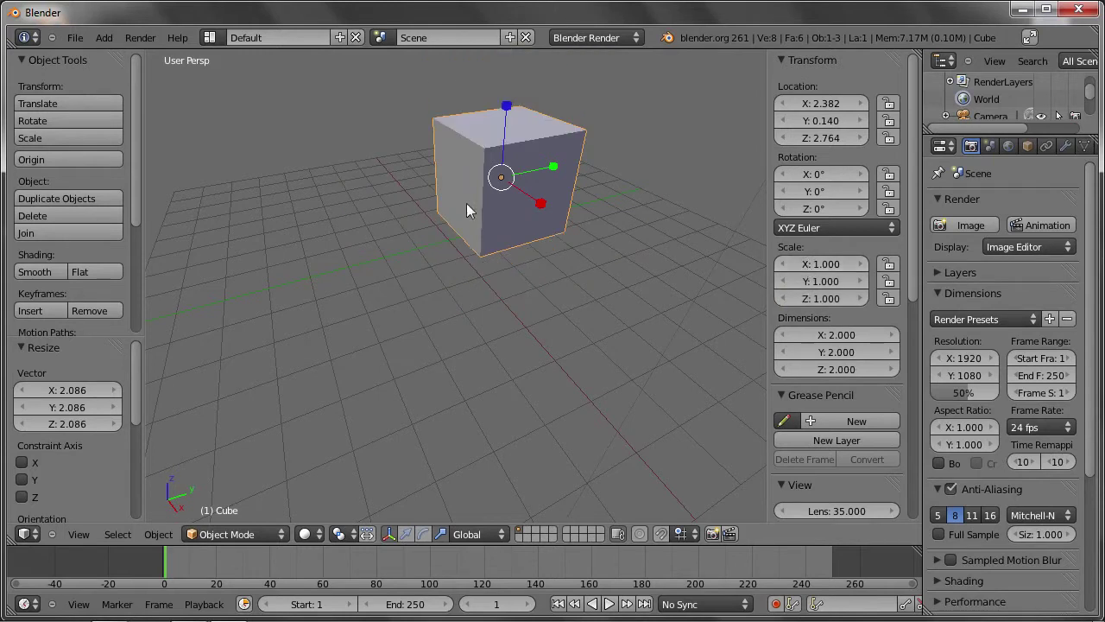
Scale the cube up evenly with S to about 1.468 on every axis.
key("s")
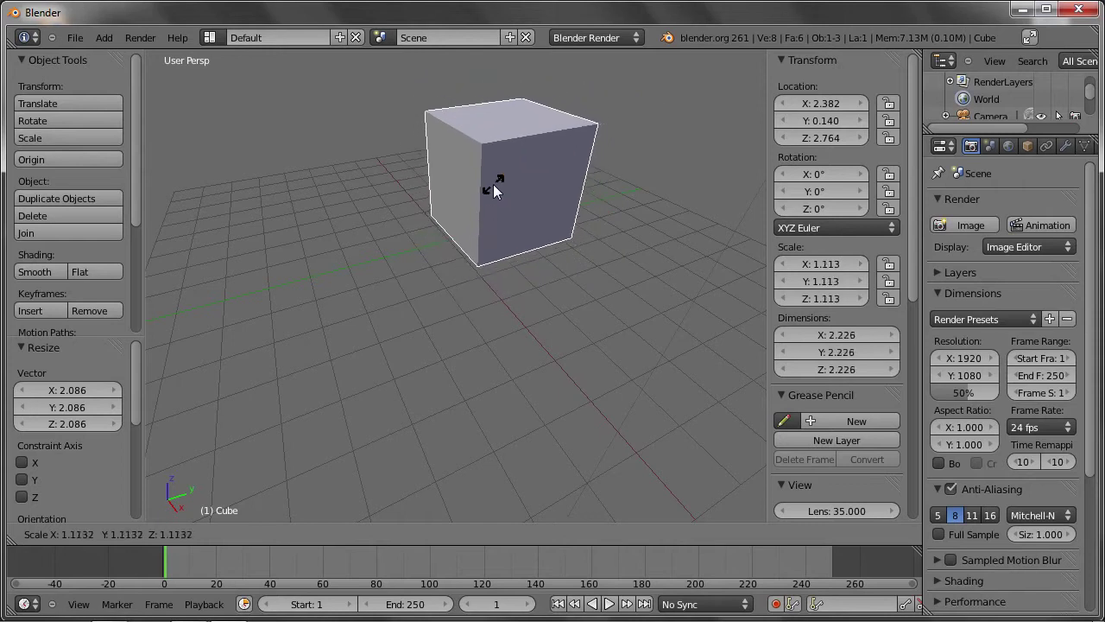
left_click(473, 200)
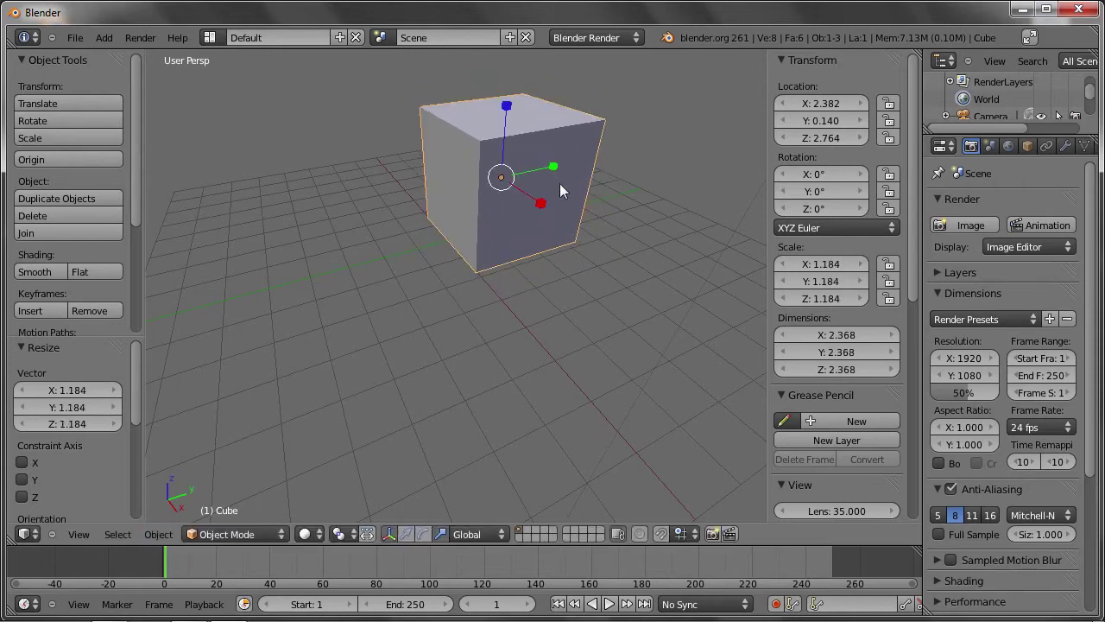
key("s")
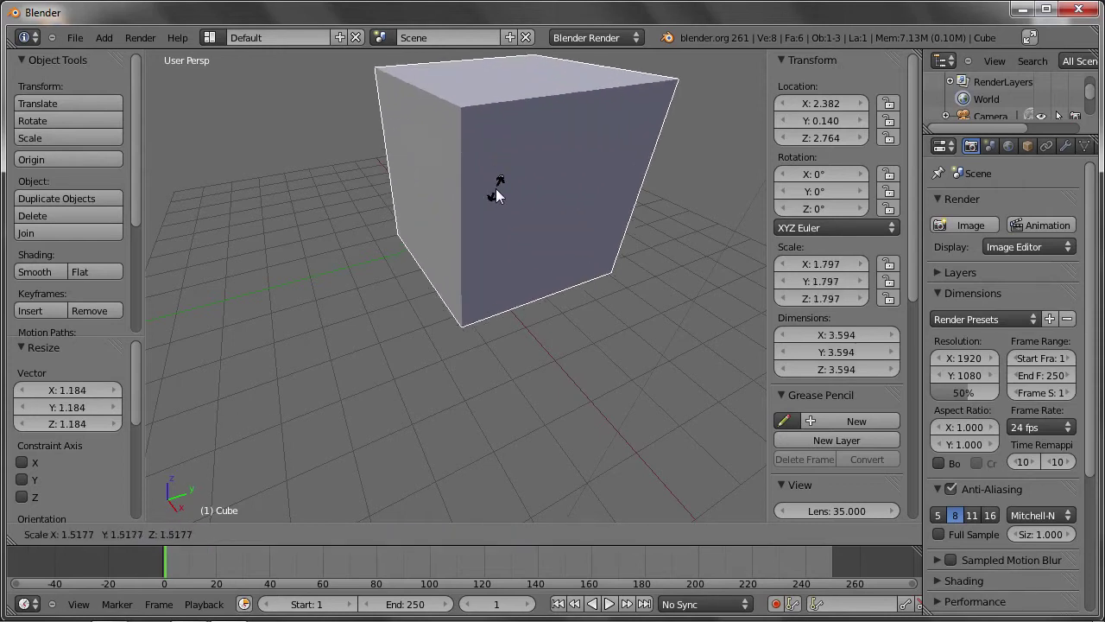
left_click(501, 210)
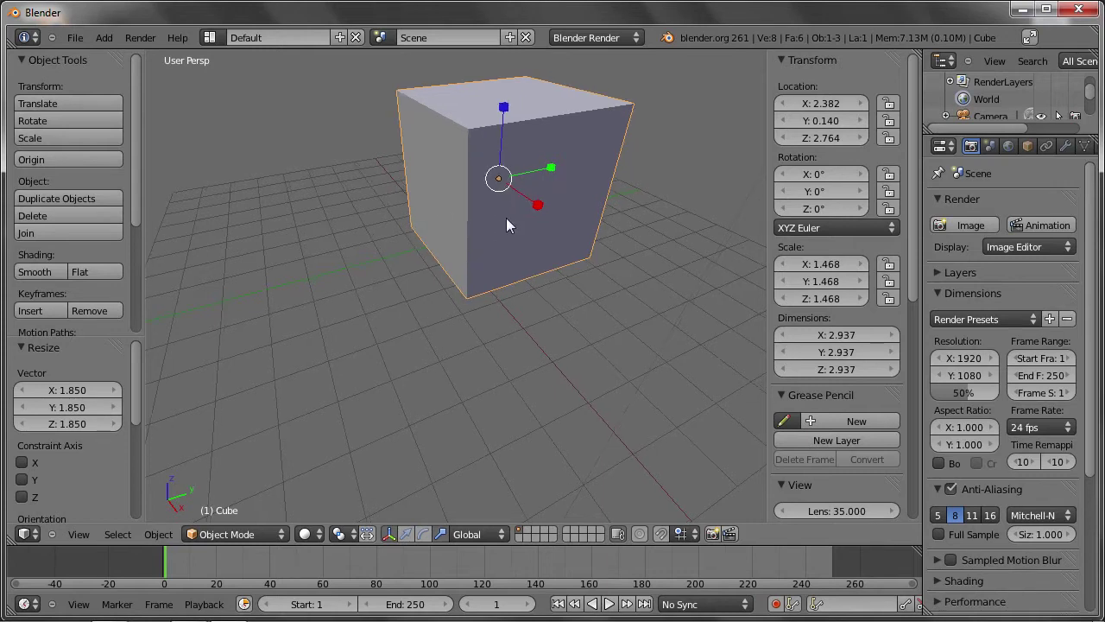
Lower the cube along Z and shift it along Y to X -3.292, Y -4.613, Z 1.464.
middle_click_drag(479, 228, 494, 282)
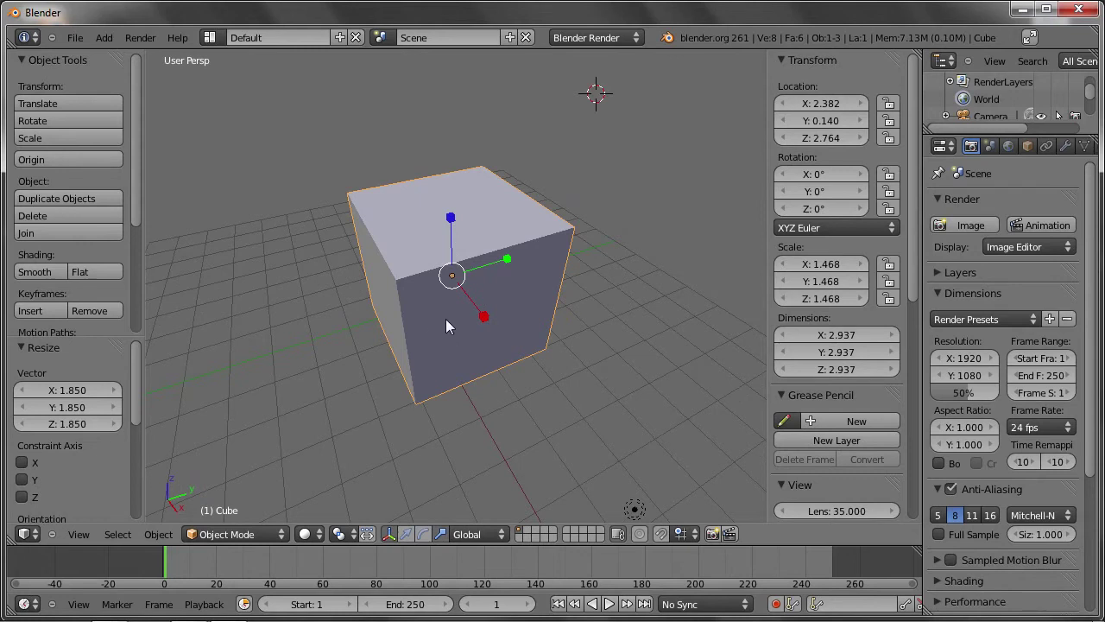
left_click(405, 533)
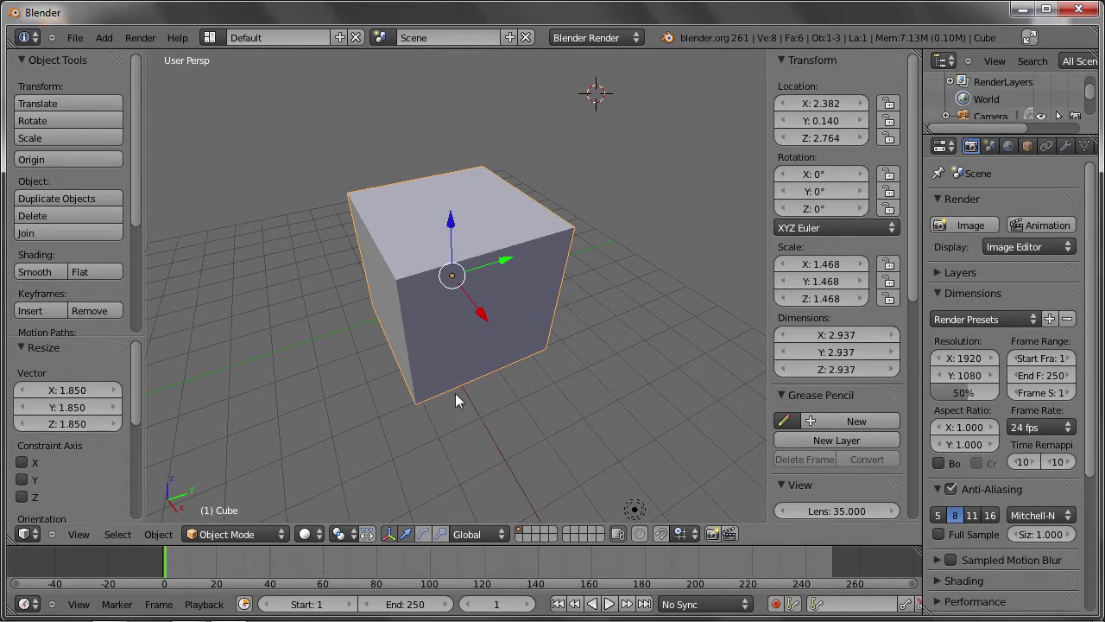
mouse_move(486, 420)
middle_mouse_down()
mouse_move(465, 382)
mouse_move(466, 328)
mouse_move(461, 343)
middle_mouse_up()
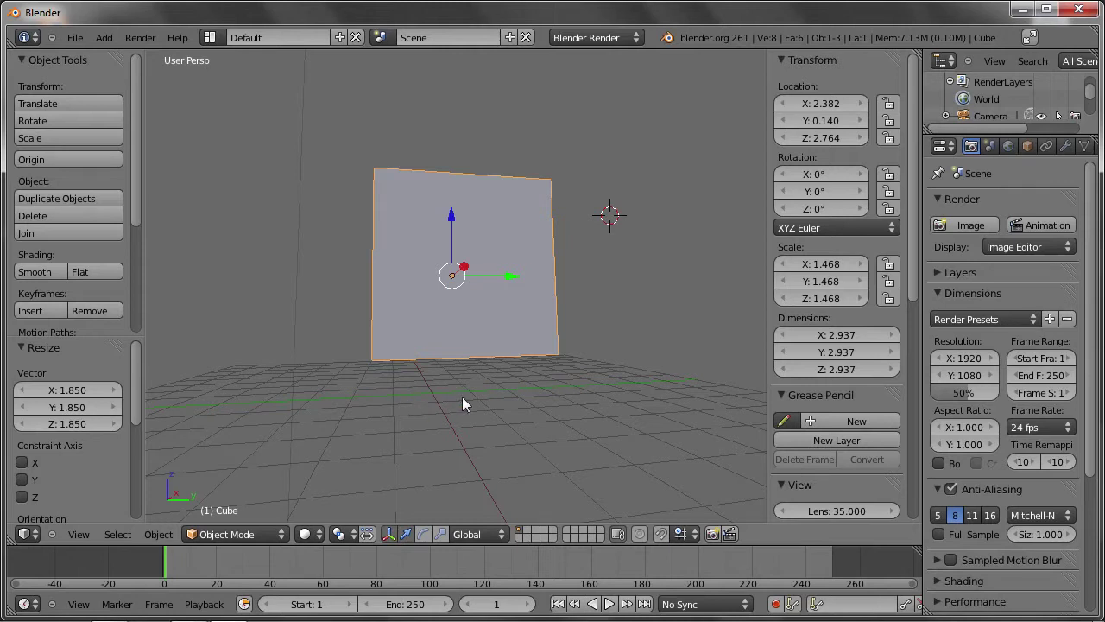
mouse_move(448, 381)
middle_mouse_down()
mouse_move(427, 400)
mouse_move(409, 375)
middle_mouse_up()
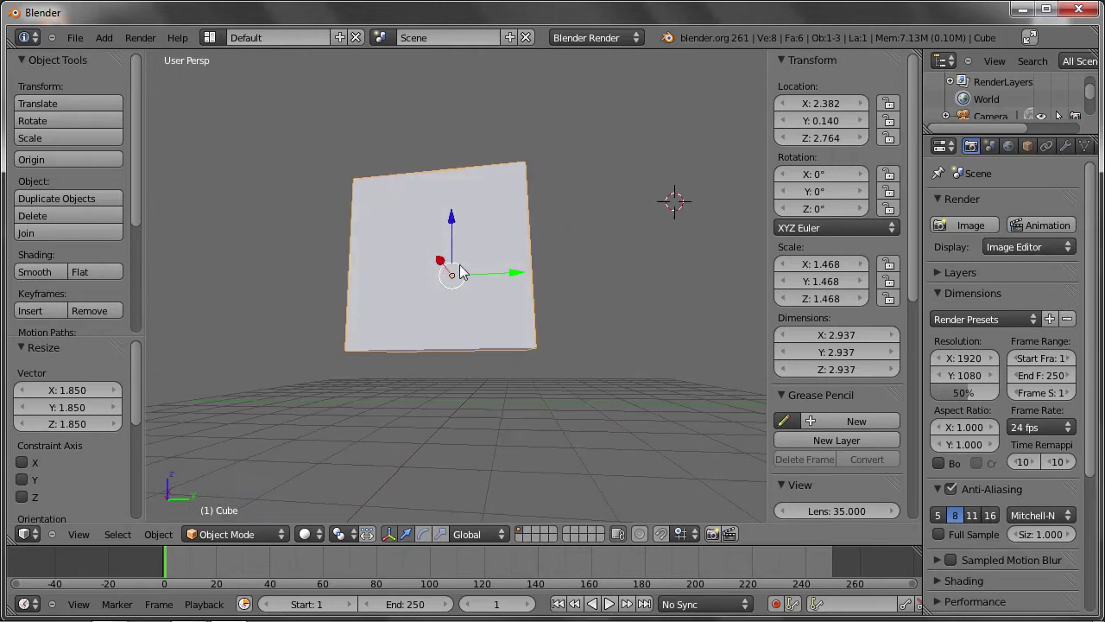
mouse_move(450, 220)
left_mouse_down()
mouse_move(436, 291)
mouse_move(436, 272)
mouse_move(432, 280)
left_mouse_up()
mouse_move(518, 288)
middle_mouse_down()
mouse_move(483, 340)
mouse_move(506, 343)
mouse_move(500, 359)
mouse_move(448, 404)
mouse_move(492, 414)
mouse_move(525, 382)
middle_mouse_up()
mouse_move(525, 381)
left_mouse_down()
mouse_move(587, 400)
mouse_move(454, 365)
mouse_move(397, 318)
left_mouse_up()
Slide the cube along X and Y, then drag it freely to about X -0.125, Y -1.211.
mouse_move(303, 321)
left_mouse_down()
mouse_move(304, 304)
mouse_move(388, 262)
left_mouse_up()
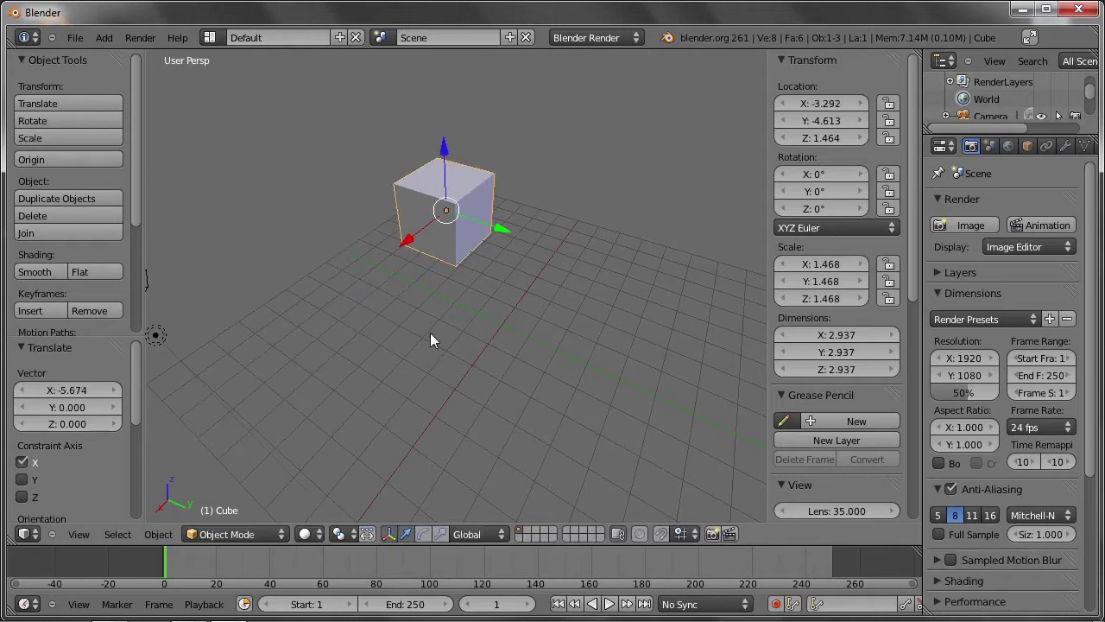
mouse_move(498, 228)
left_mouse_down()
mouse_move(603, 256)
mouse_move(682, 311)
mouse_move(681, 363)
left_mouse_up()
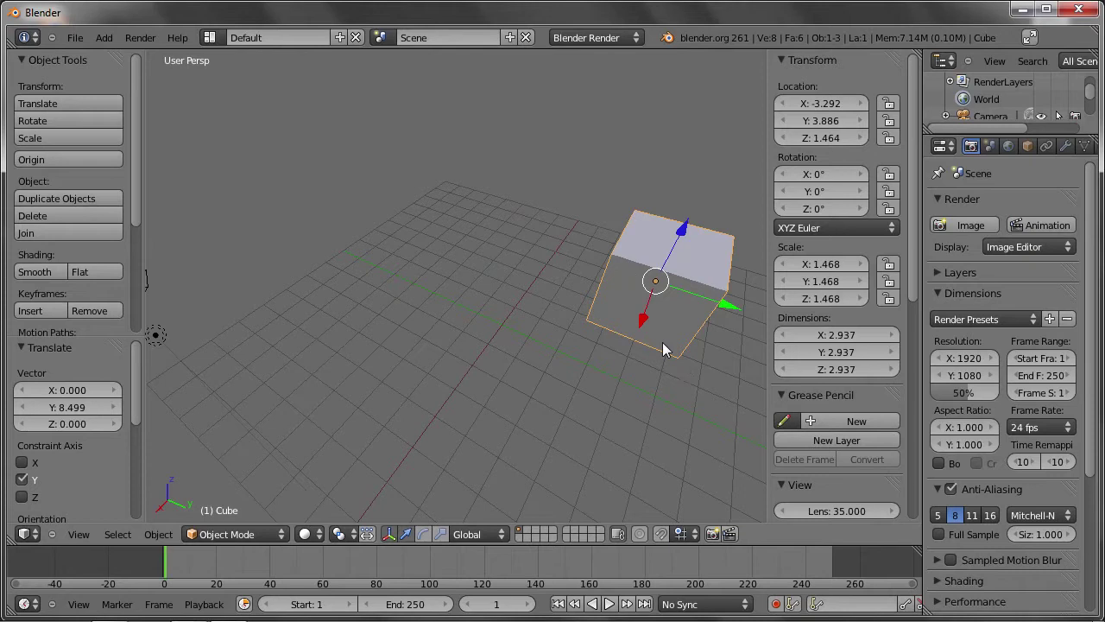
mouse_move(630, 345)
middle_mouse_down()
mouse_move(602, 338)
mouse_move(589, 360)
mouse_move(539, 287)
middle_mouse_up()
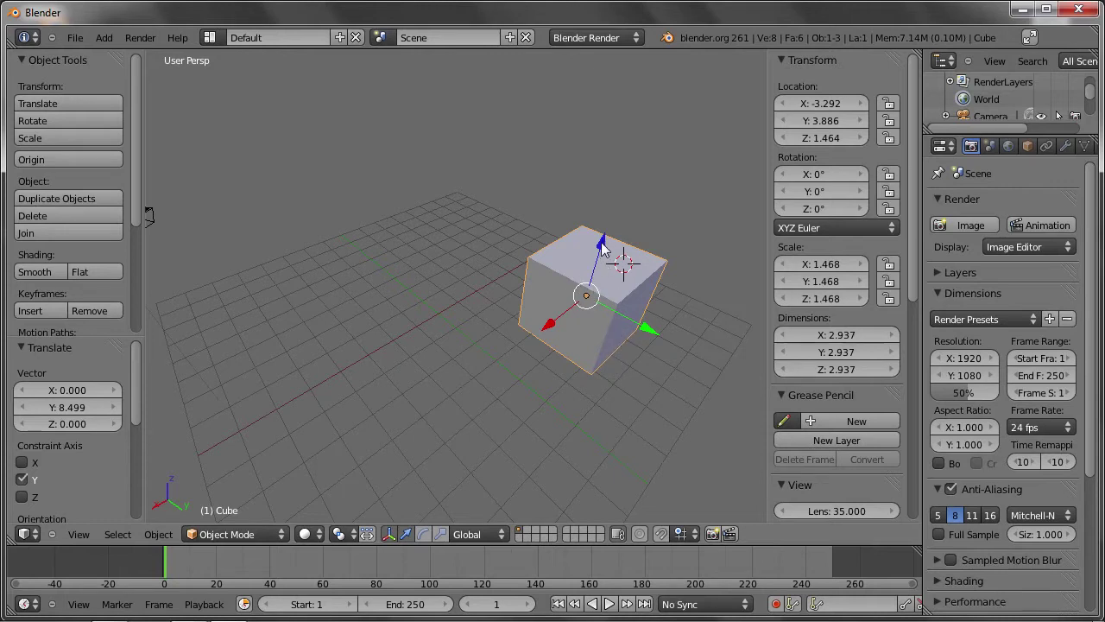
left_click_drag(601, 248, 506, 182, "shift")
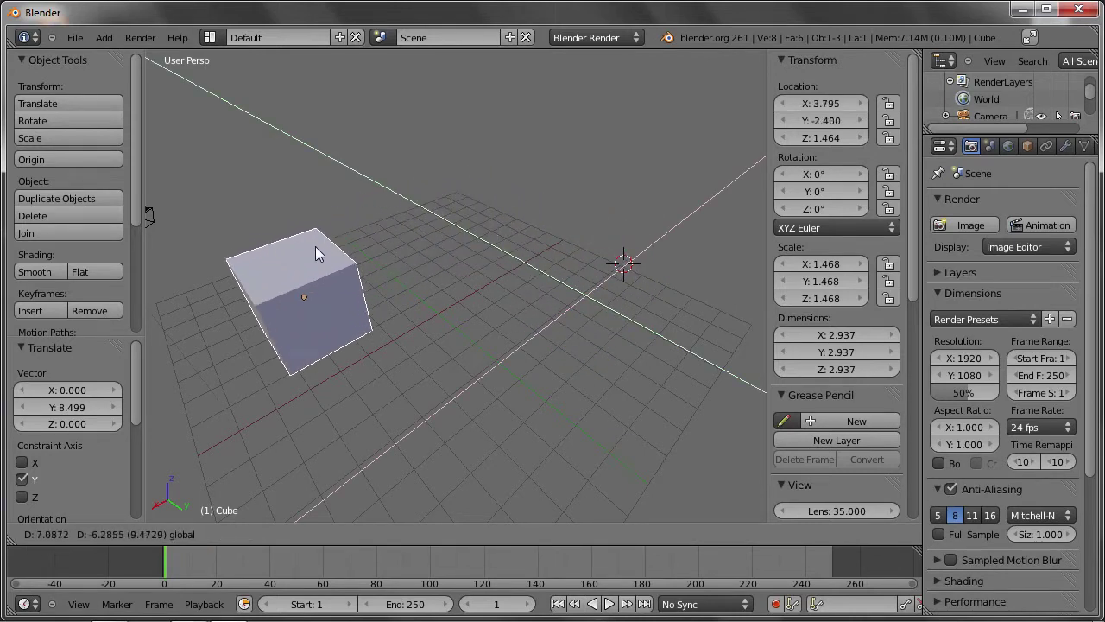
mouse_move(506, 178)
left_mouse_down("shift")
mouse_move(445, 380)
mouse_move(557, 180)
mouse_move(468, 332)
mouse_move(588, 293)
mouse_move(586, 186)
mouse_move(407, 130)
mouse_move(298, 221)
mouse_move(346, 323)
mouse_move(476, 403)
mouse_move(619, 375)
mouse_move(639, 183)
mouse_move(509, 105)
mouse_move(409, 138)
mouse_move(345, 233)
mouse_move(392, 312)
left_mouse_up("shift")
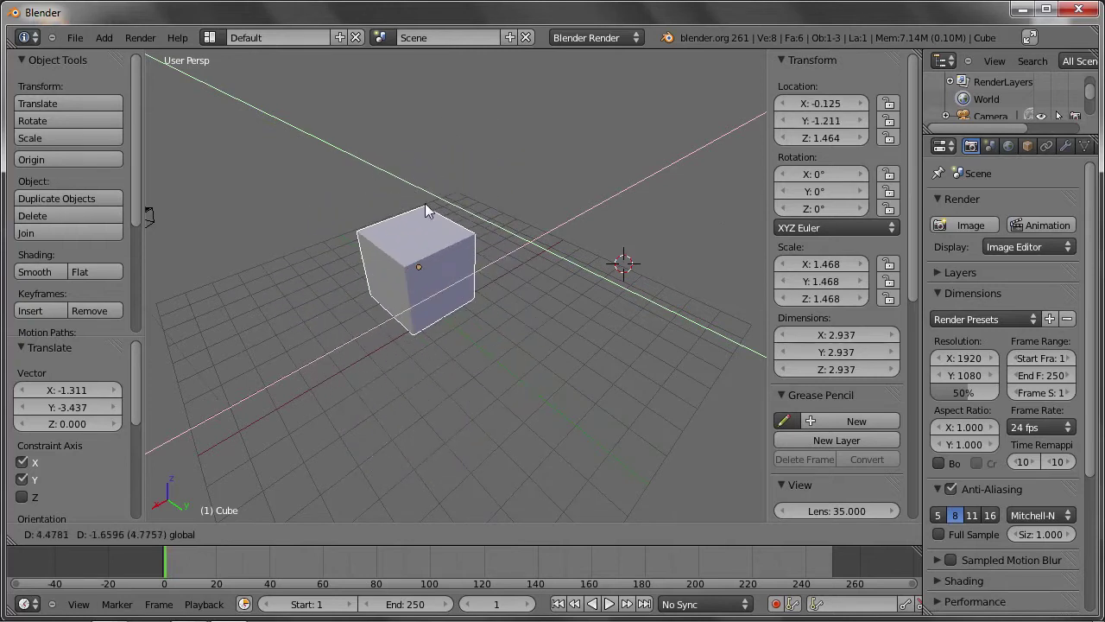
left_click(424, 212)
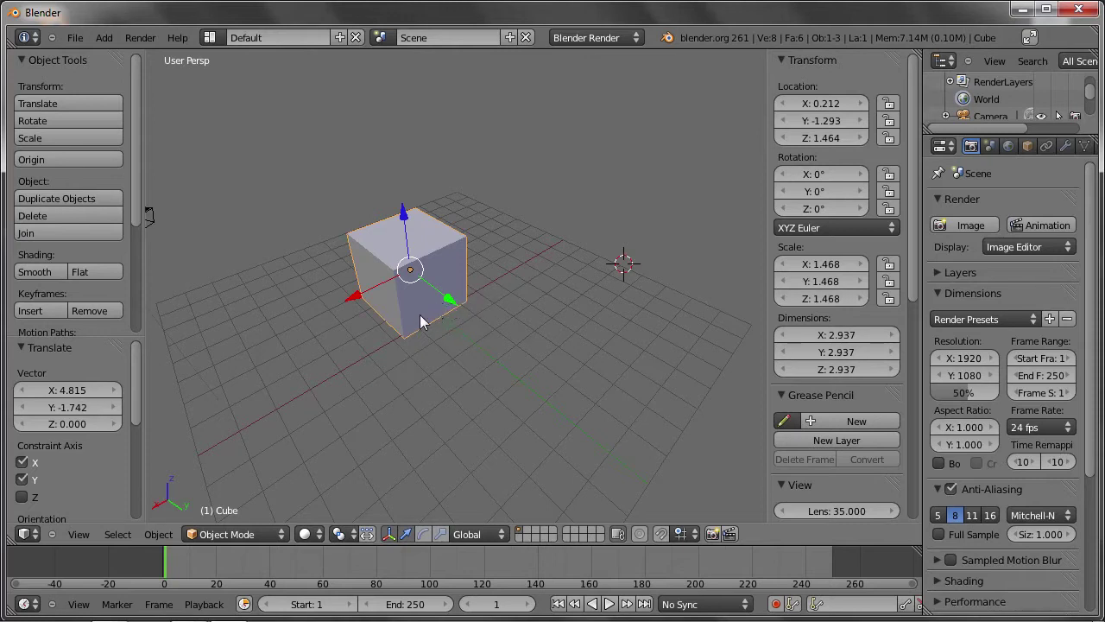
Move the cube along X and Z, then freely, raising it to X -0.954, Y -1.293, Z 3.237.
left_click_drag(362, 301, 268, 354)
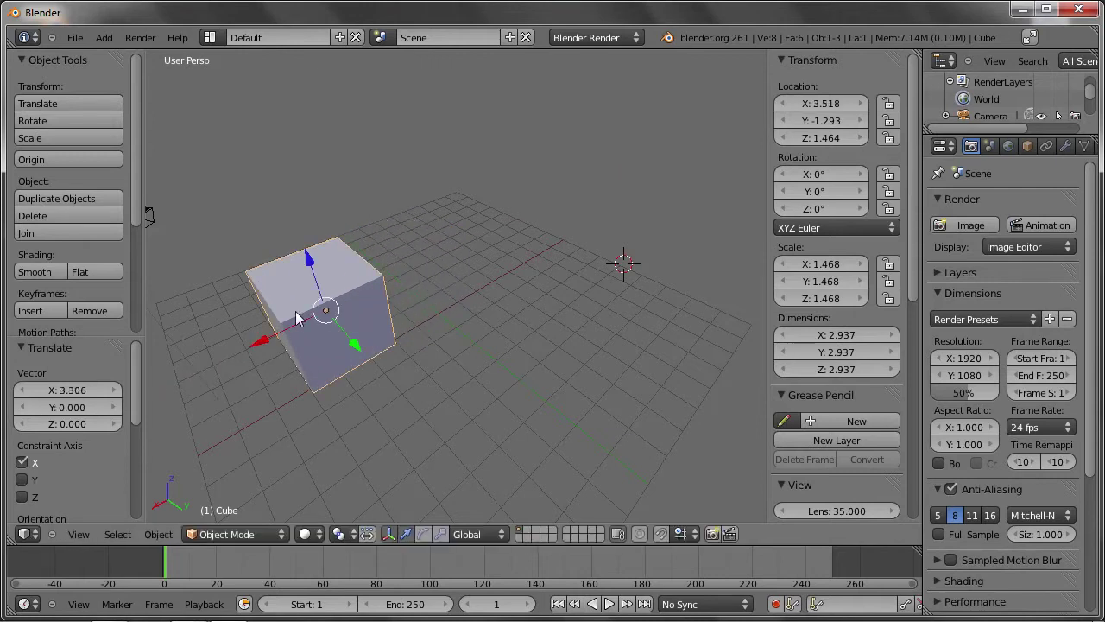
left_click_drag(316, 269, 294, 204)
left_click_drag(261, 263, 294, 260)
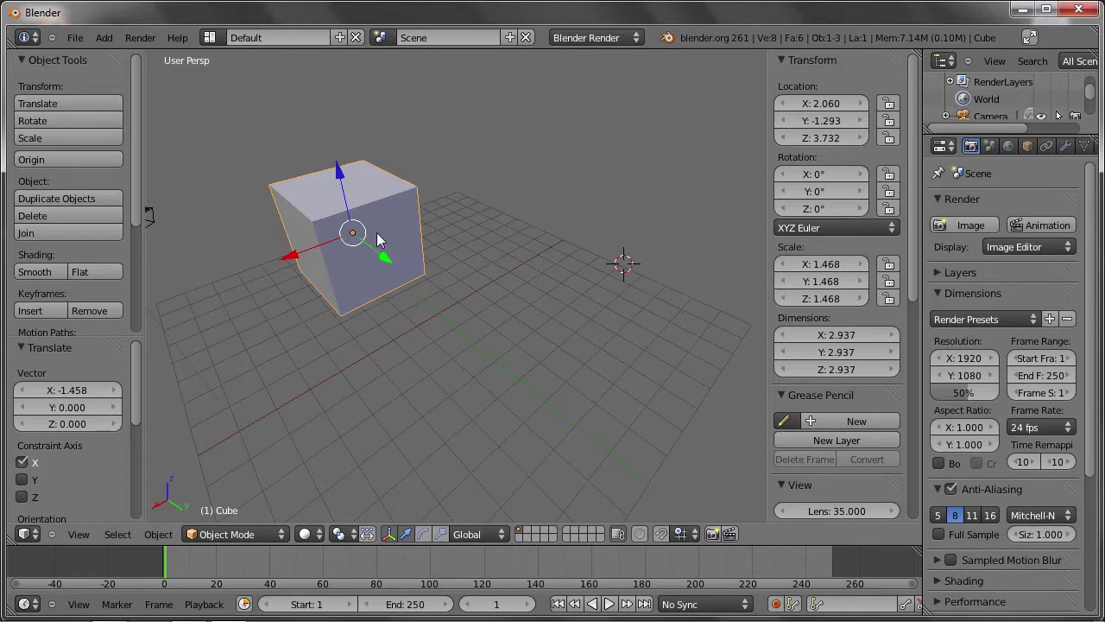
key("g")
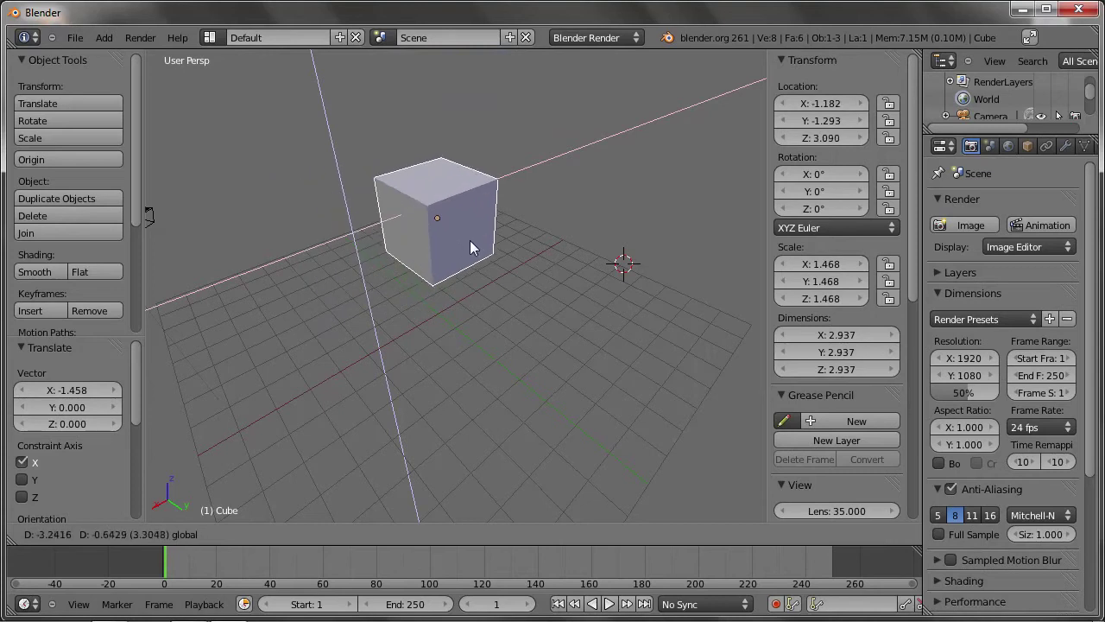
left_click(469, 240)
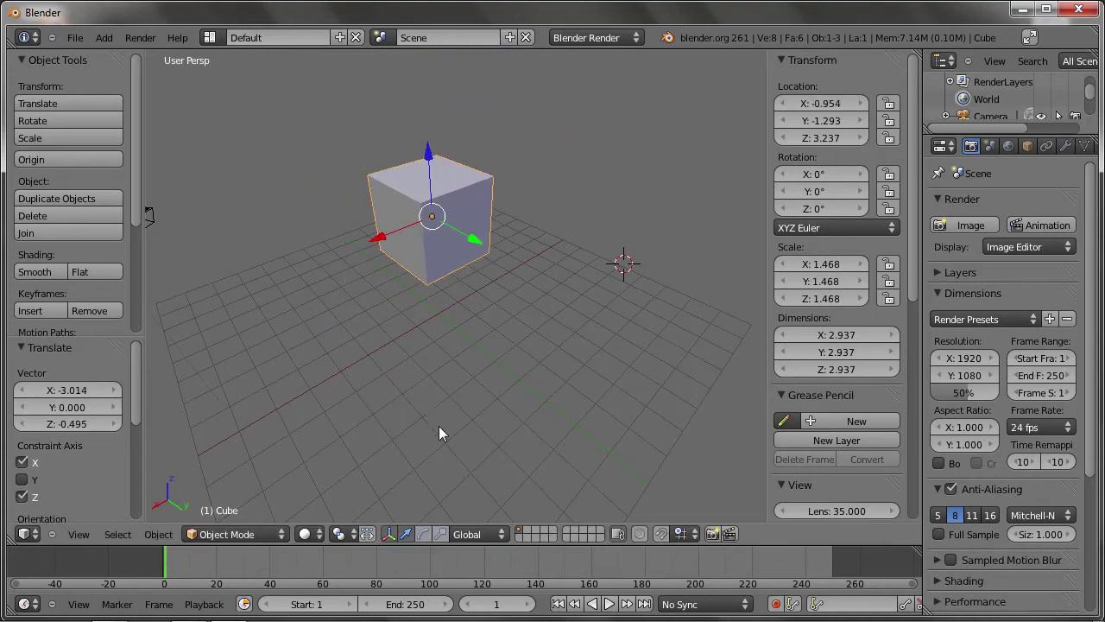
left_click(441, 533)
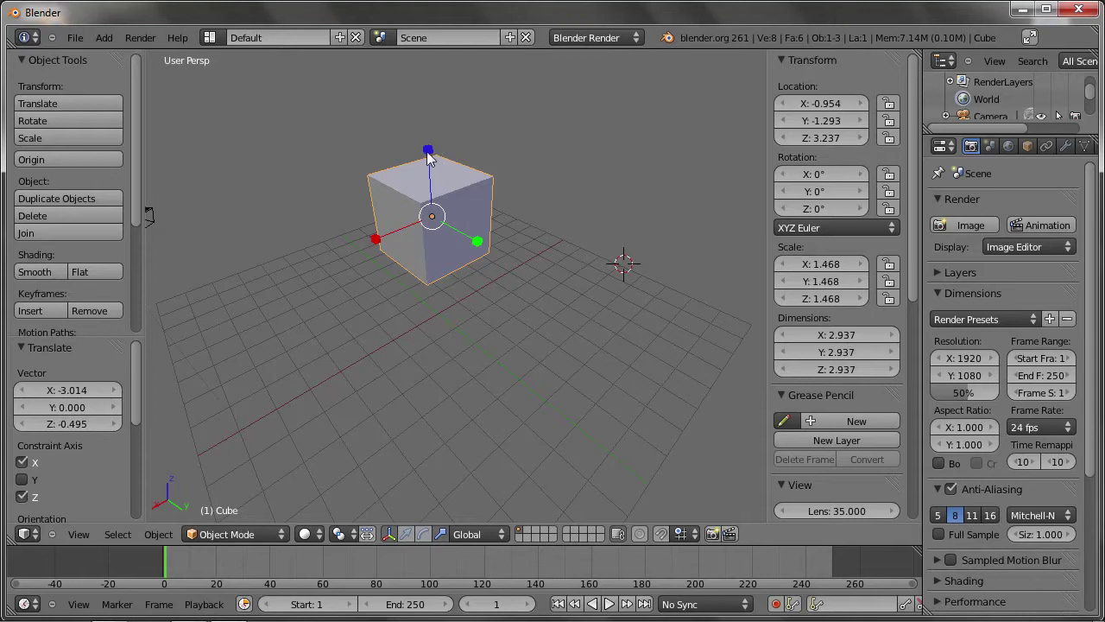
Resize the cube to scale X 1.121, Y 0.889, Z 1.850 with the scale handles.
mouse_move(429, 151)
left_mouse_down("shift")
mouse_move(506, 164)
mouse_move(424, 202)
mouse_move(435, 202)
mouse_move(631, 131)
mouse_move(462, 185)
mouse_move(483, 188)
left_mouse_up("shift")
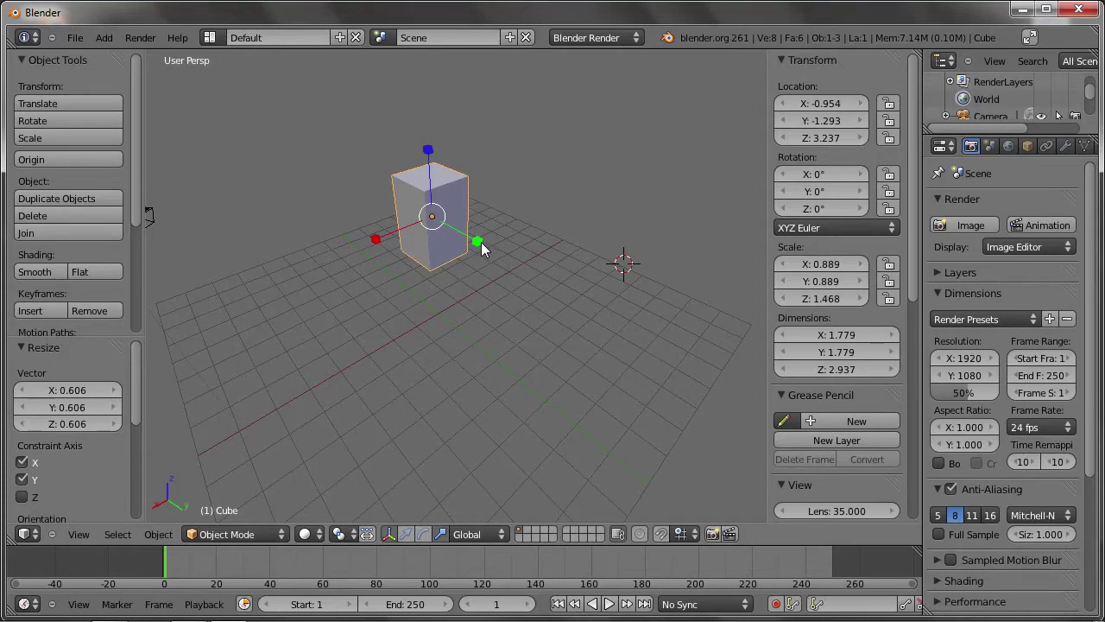
mouse_move(481, 241)
left_mouse_down("shift")
mouse_move(562, 247)
mouse_move(660, 227)
mouse_move(487, 242)
left_mouse_up("shift")
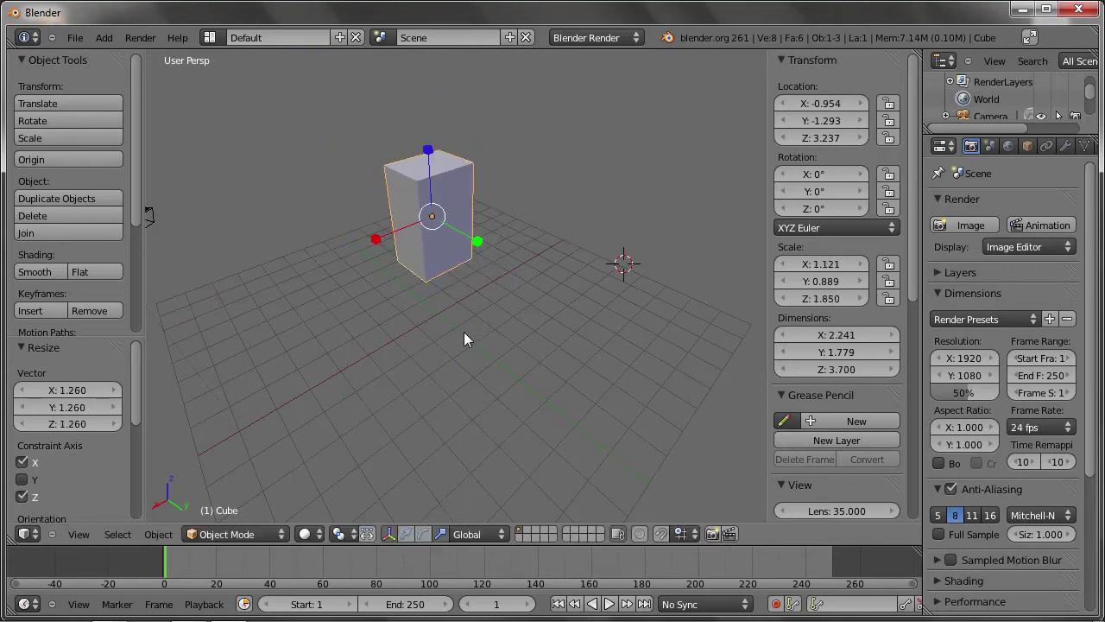
left_click(424, 534)
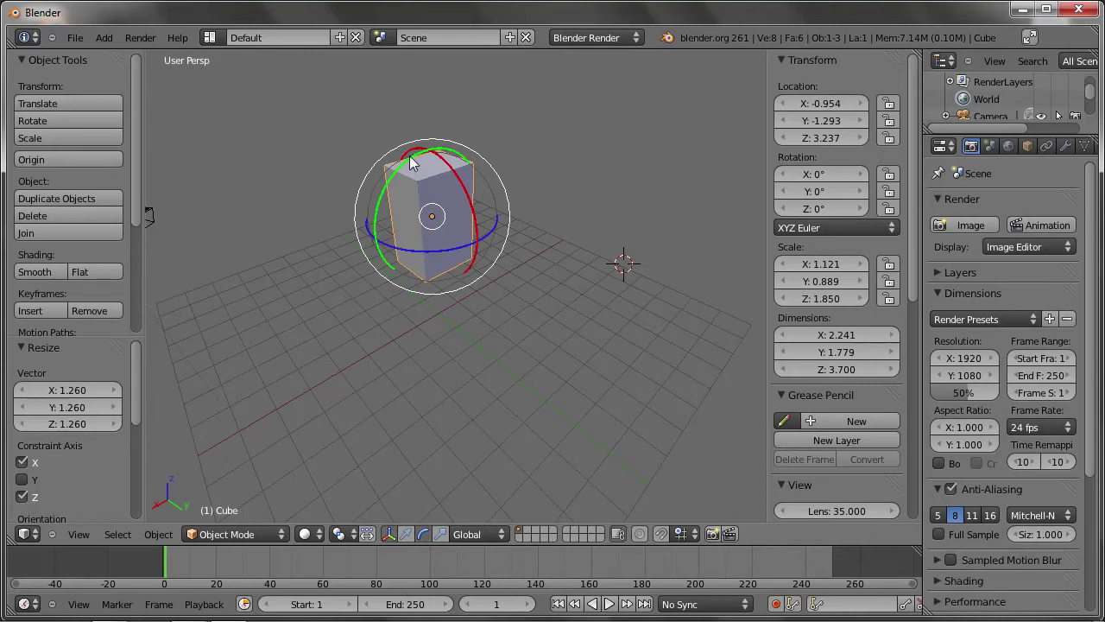
Tilt the stretched cube around its Y axis using the red rotation ring.
mouse_move(411, 160)
left_mouse_down()
mouse_move(366, 233)
mouse_move(449, 155)
mouse_move(371, 199)
mouse_move(359, 234)
left_mouse_up()
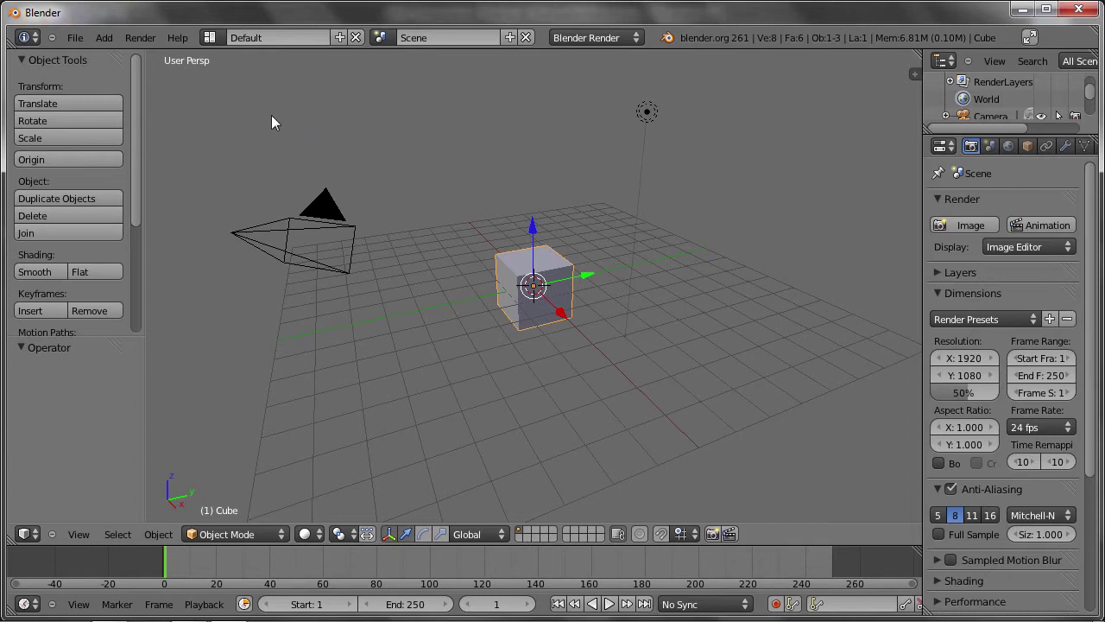
Bring up the Shift+A add menu in the viewport to list the mesh primitives.
left_click(104, 38)
key("shift+a")
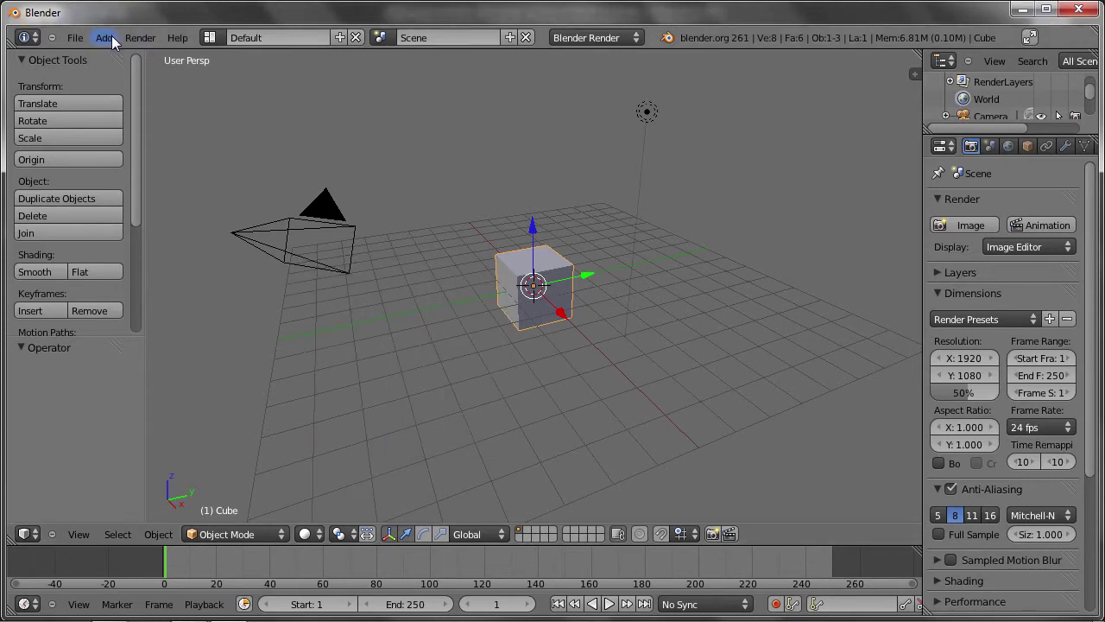
key("shift+a")
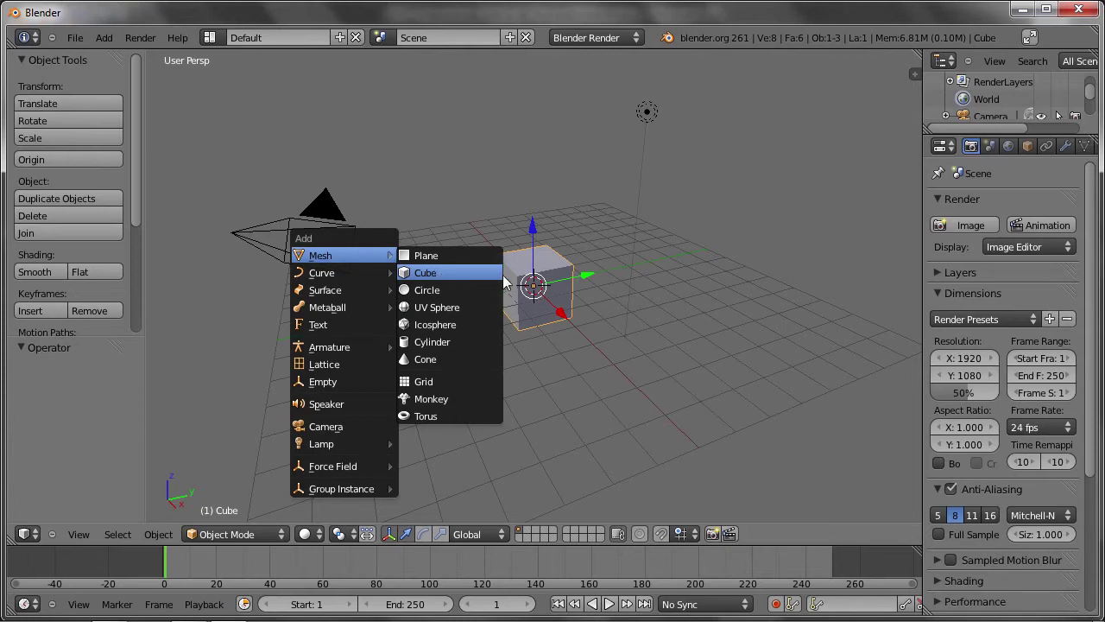
Add a Plane mesh at location 0, 0, 0, inside the cube.
key("shift+a")
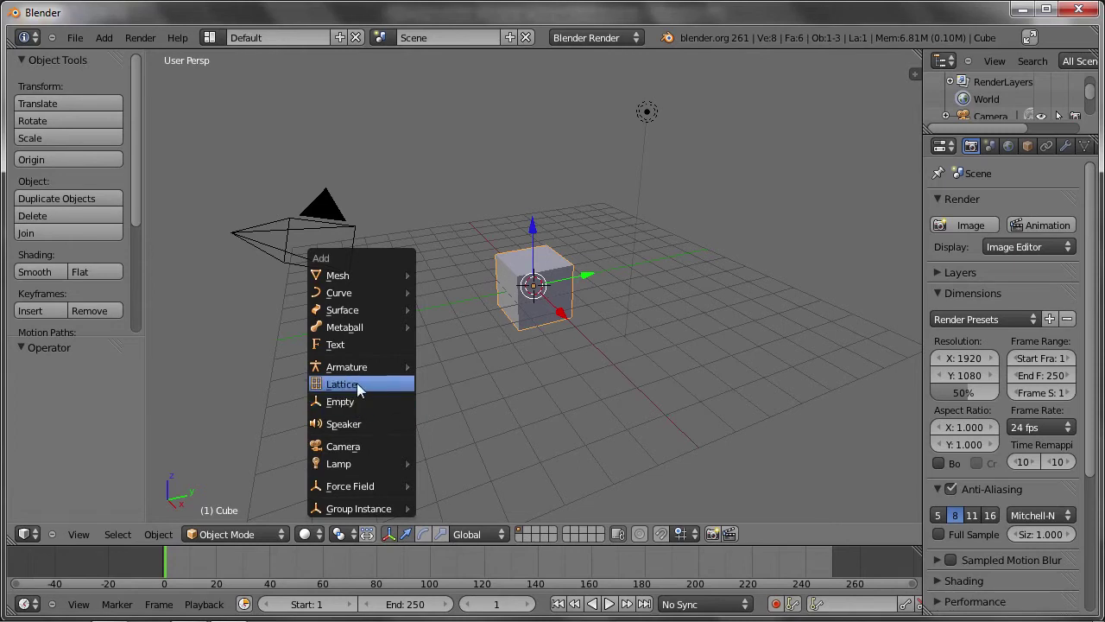
mouse_move(337, 275)
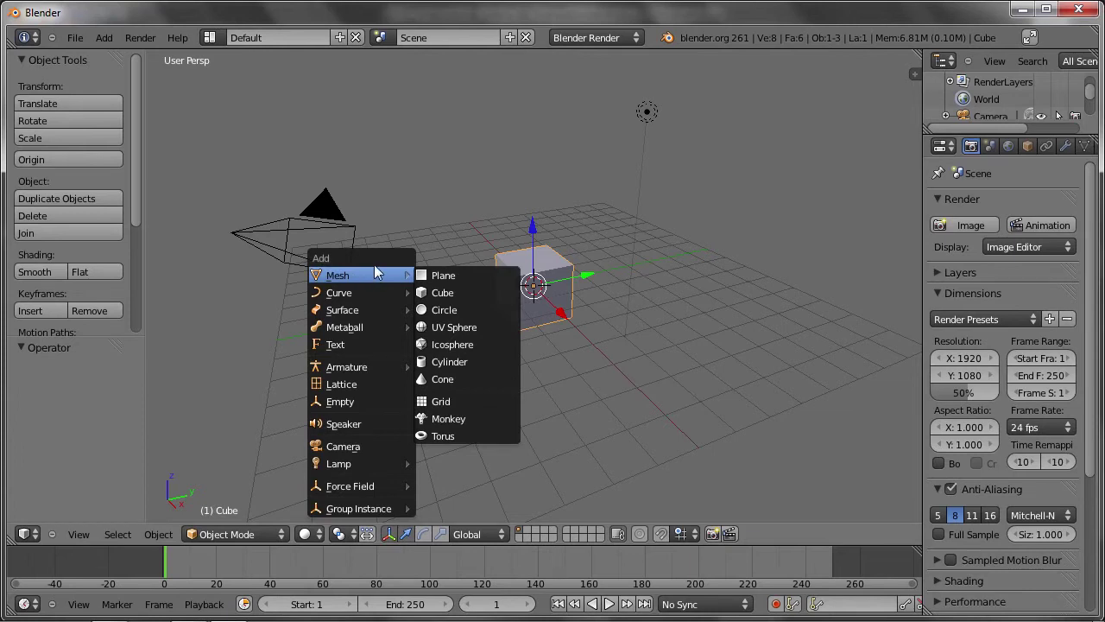
left_click(472, 280)
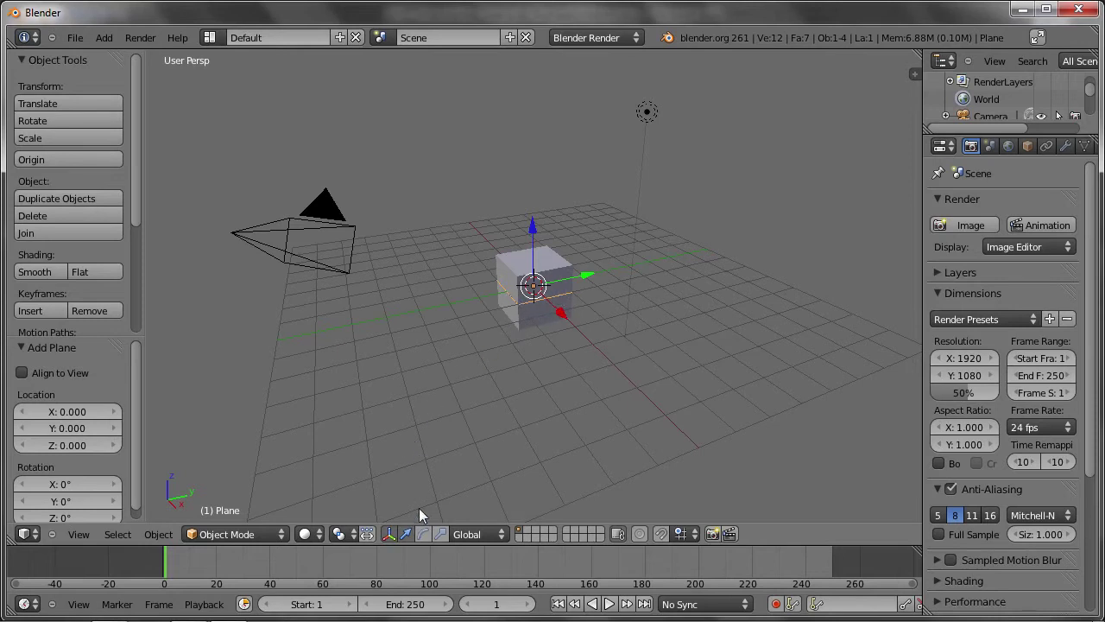
Scale the plane up evenly by 6.921 into a floor, and place the 3D cursor above it.
left_click(440, 534)
left_click_drag(523, 293, 439, 322)
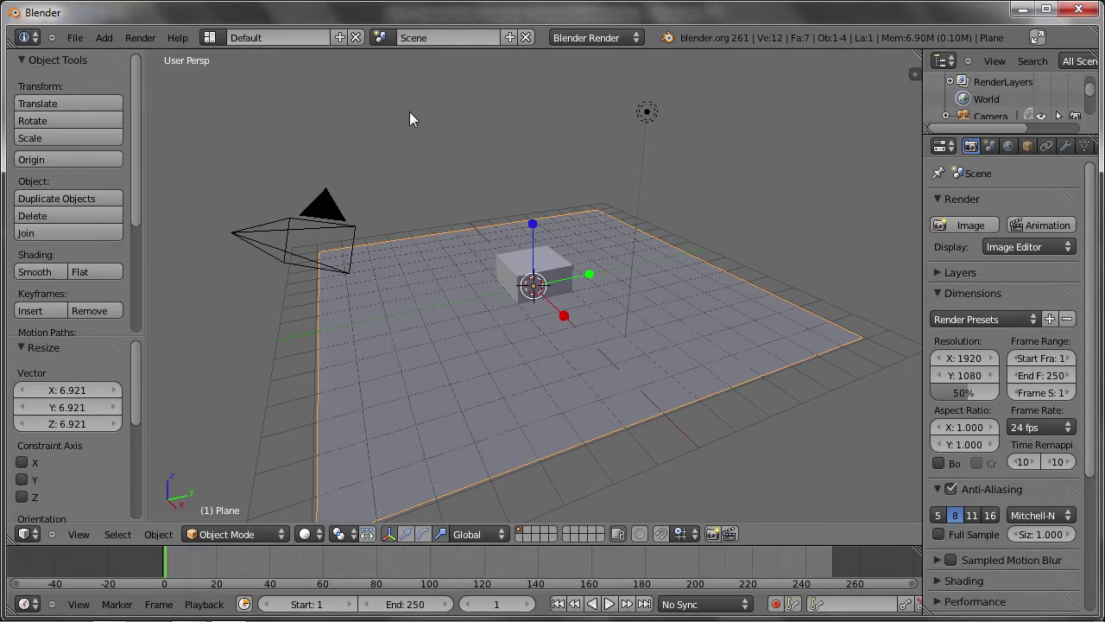
left_click(386, 108)
key("shift+a")
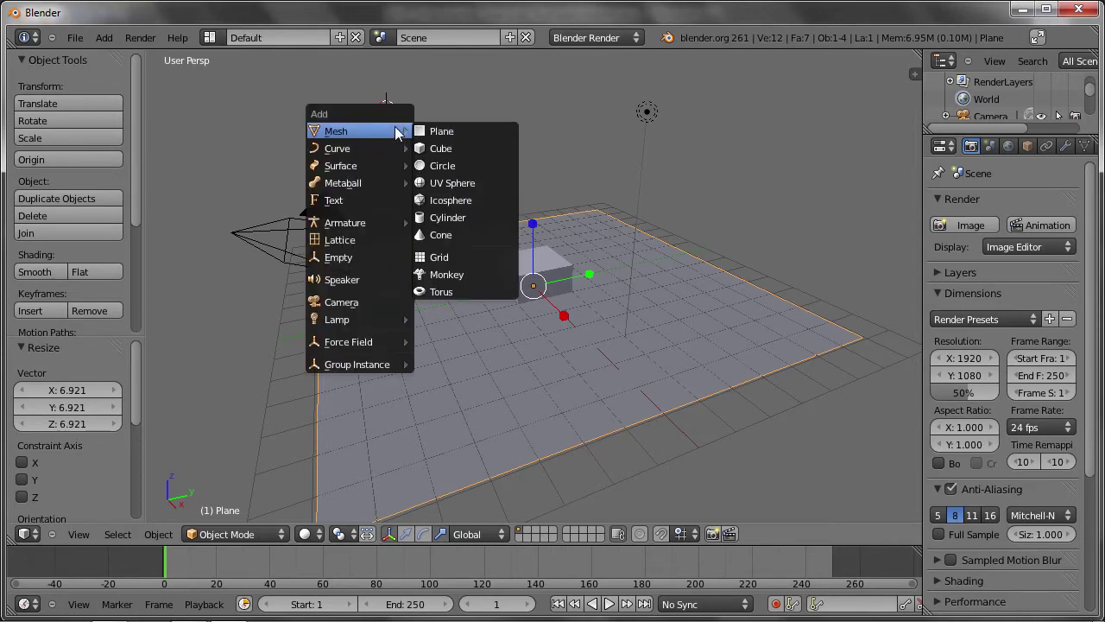
Add a UV sphere above the floor and a 32-vertex, radius-1 circle off to the right.
left_click(469, 183)
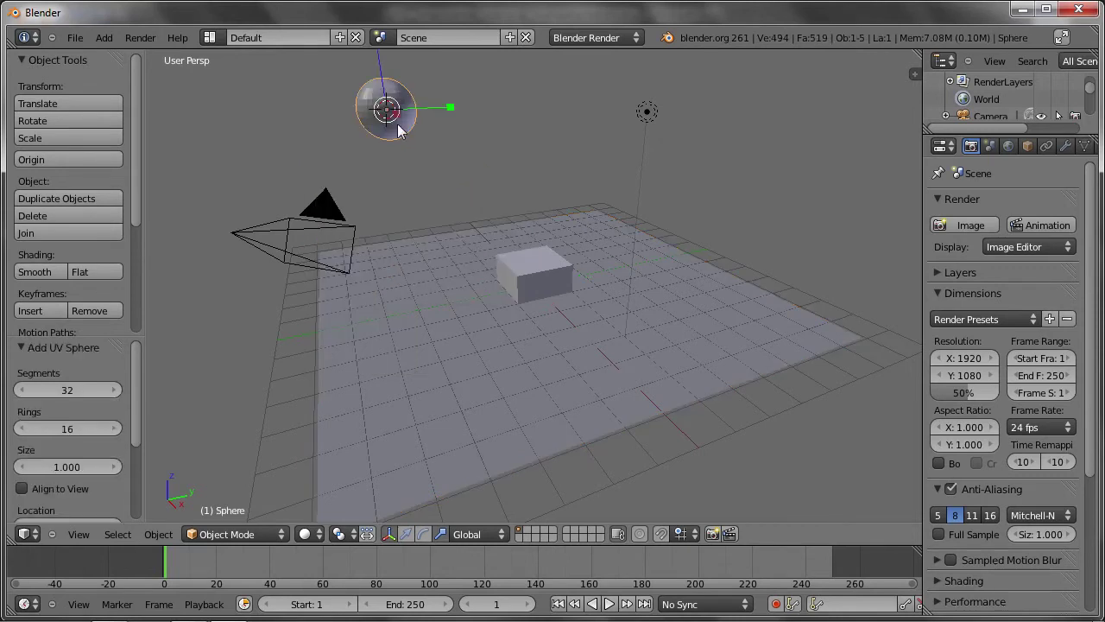
mouse_move(339, 131)
middle_mouse_down()
mouse_move(435, 159)
mouse_move(415, 142)
middle_mouse_up()
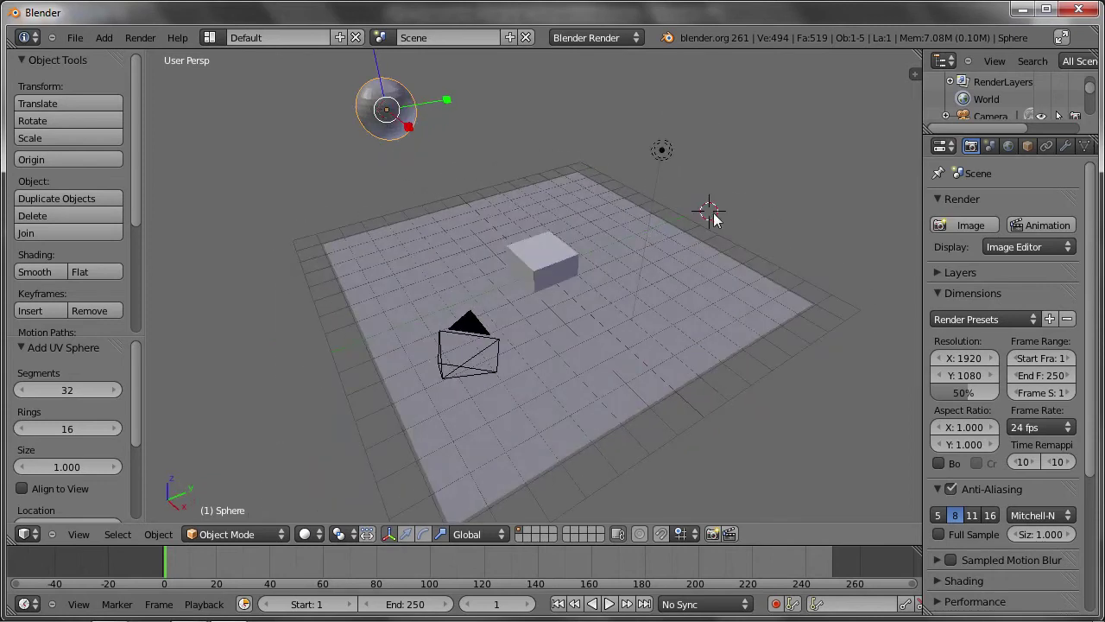
key("shift+a")
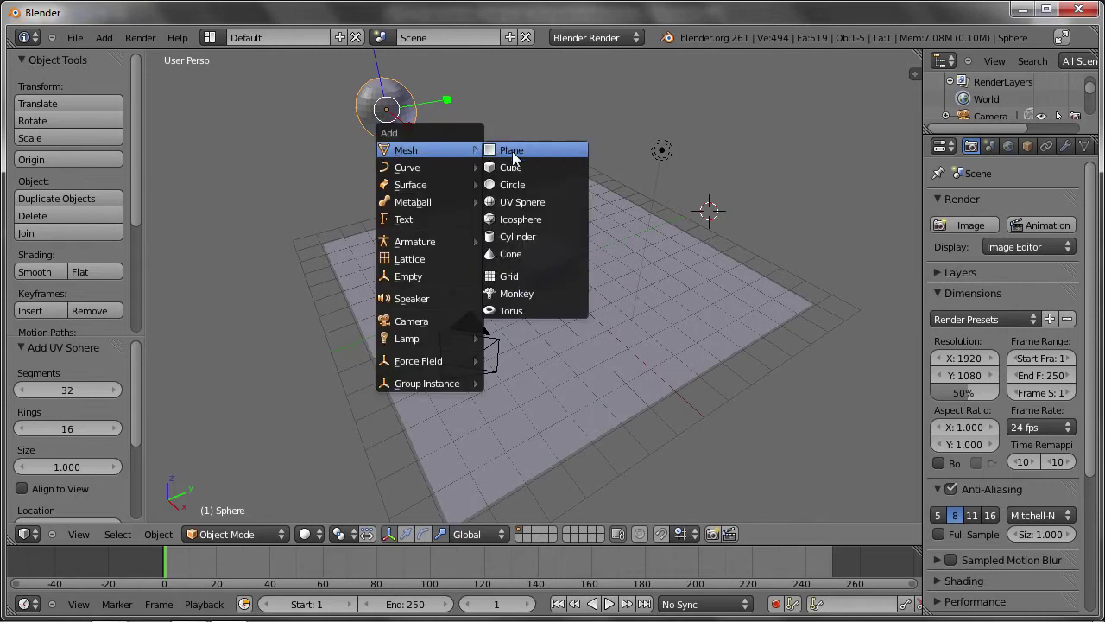
left_click(523, 184)
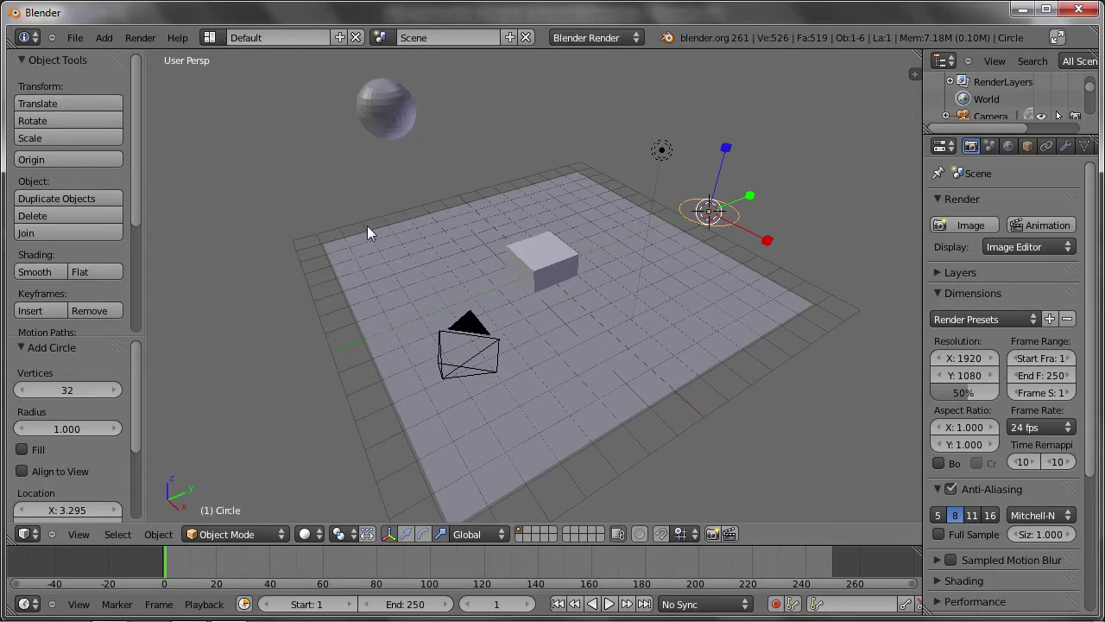
Add an icosphere and move it along Y toward the camera.
key("shift+a")
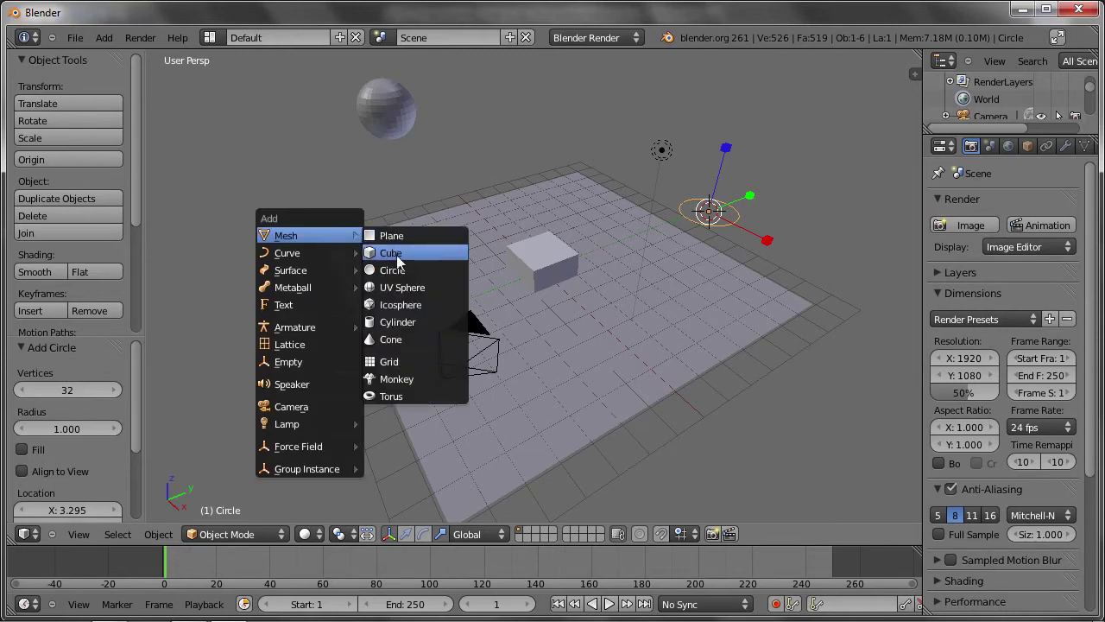
left_click(391, 309)
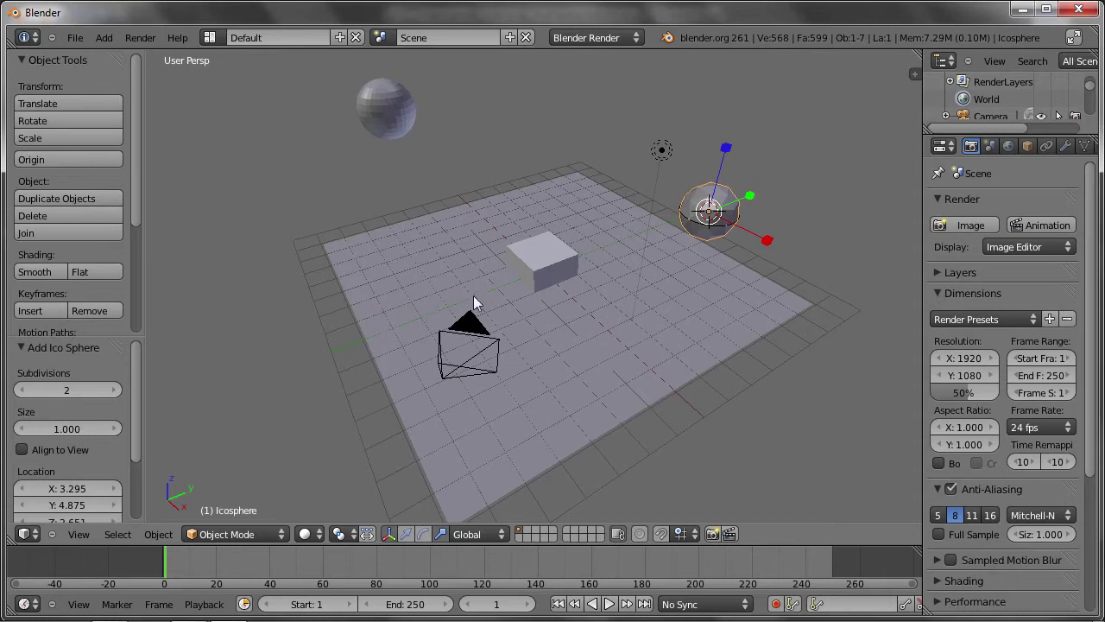
left_click(407, 536)
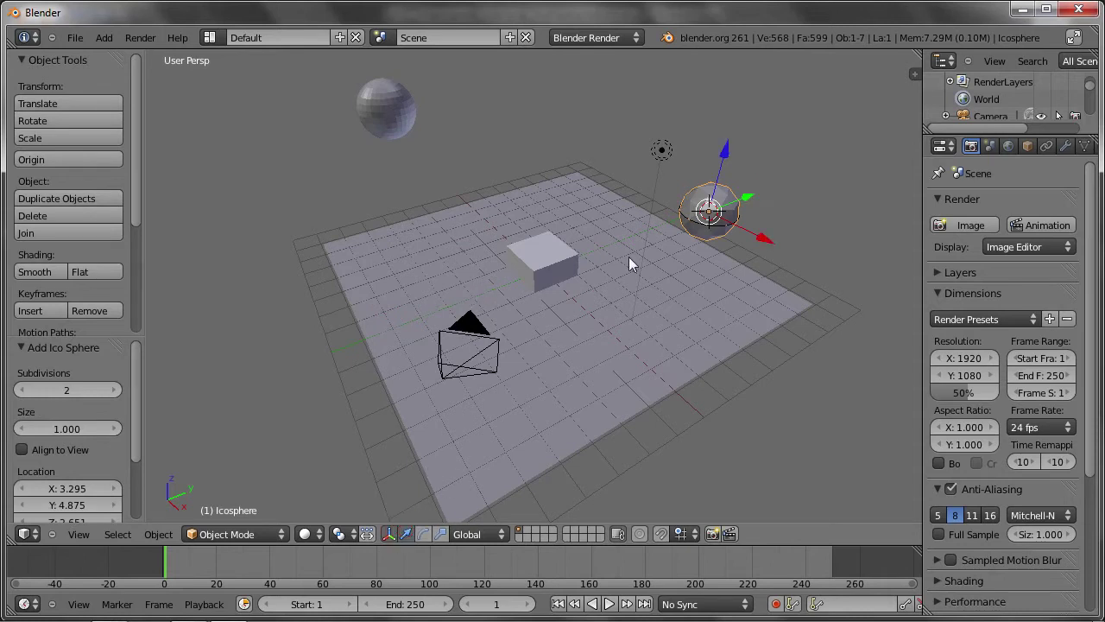
mouse_move(743, 201)
left_mouse_down()
mouse_move(403, 345)
mouse_move(341, 384)
left_mouse_up()
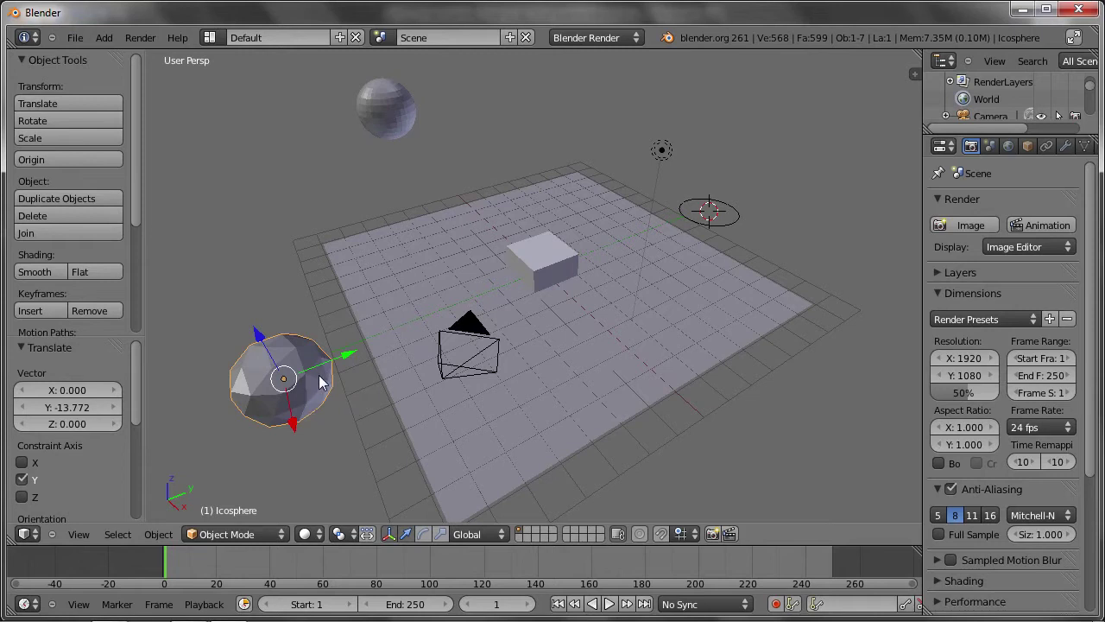
Move the UV sphere down onto the floor, shifting it -2.480 along Y.
right_click(380, 115)
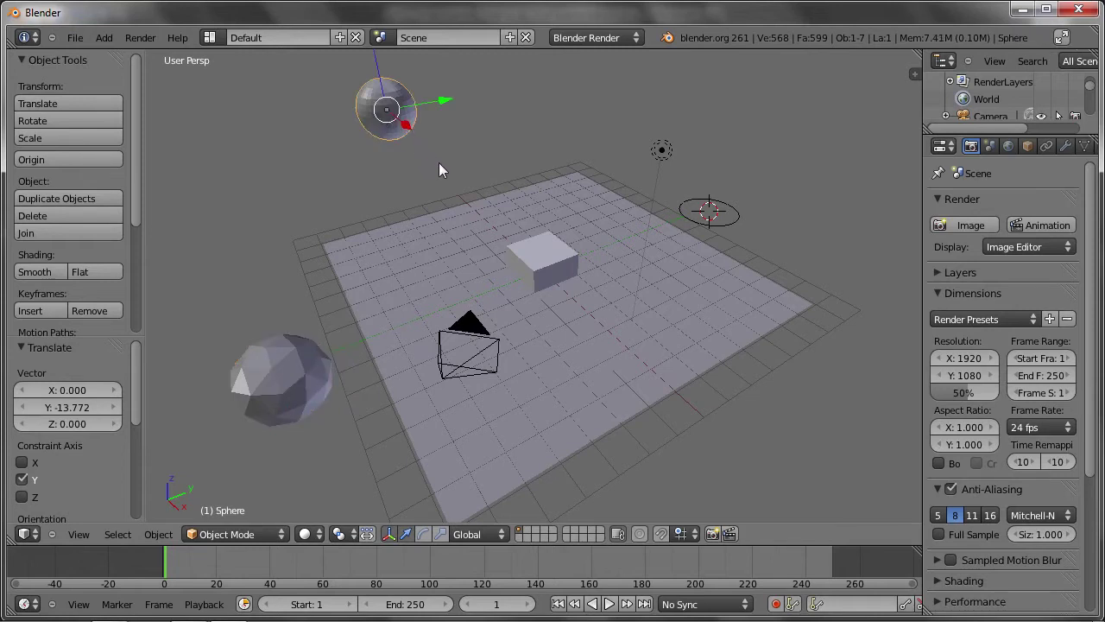
key("g")
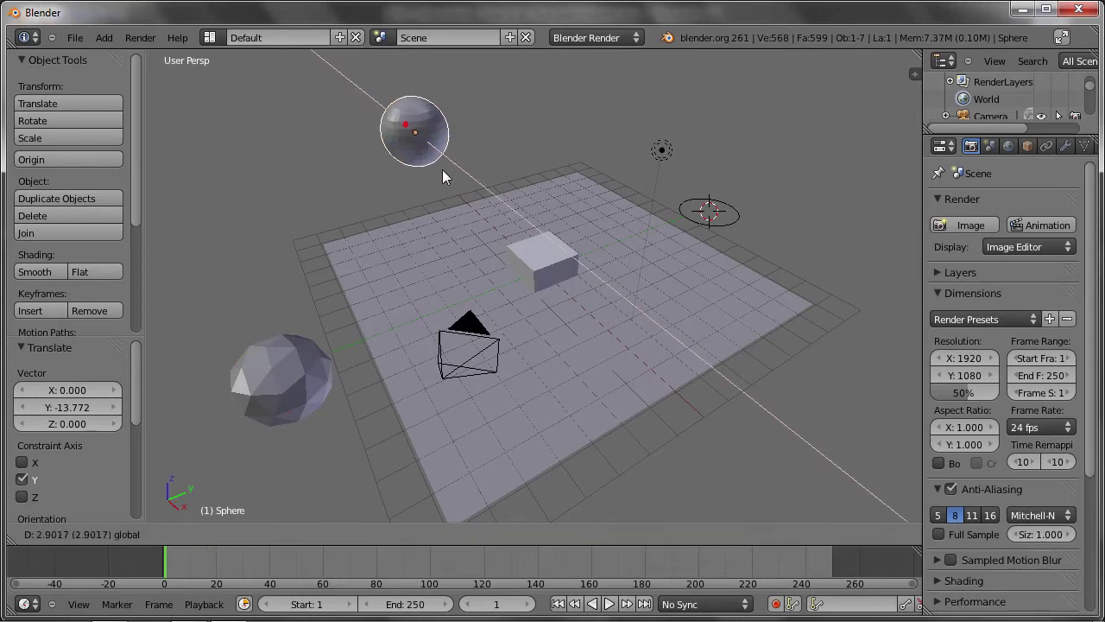
left_click(622, 425)
key("g")
key("y")
left_click(541, 357)
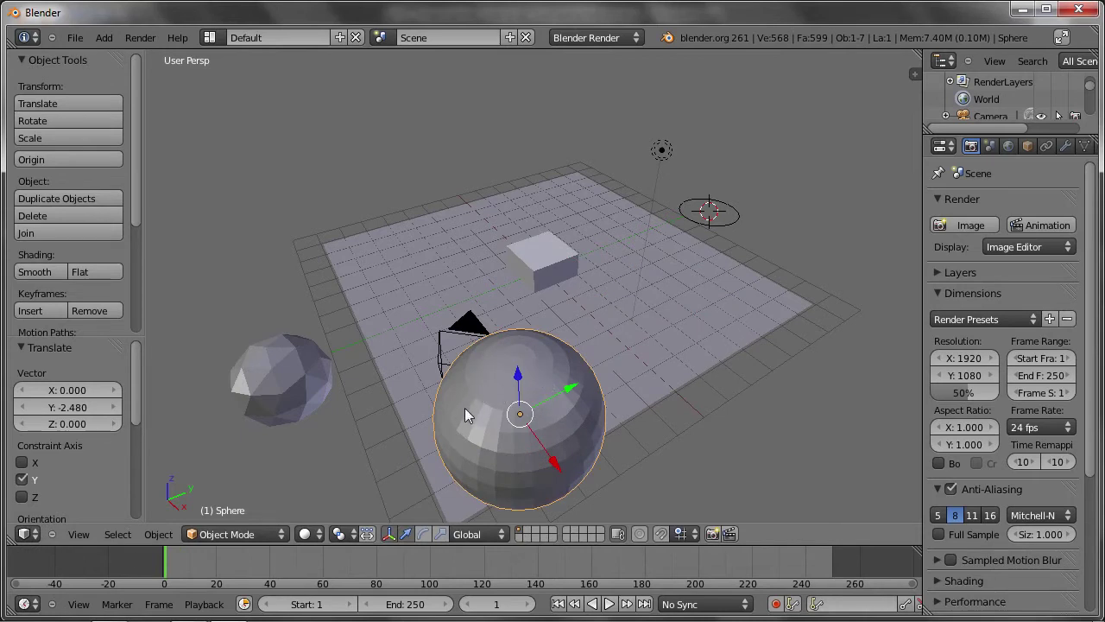
Raise the icosphere 1.643 along the Z axis.
right_click(260, 380)
key("g")
key("z")
left_click(259, 362)
mouse_move(277, 363)
middle_mouse_down()
mouse_move(259, 363)
mouse_move(313, 345)
mouse_move(257, 358)
middle_mouse_up()
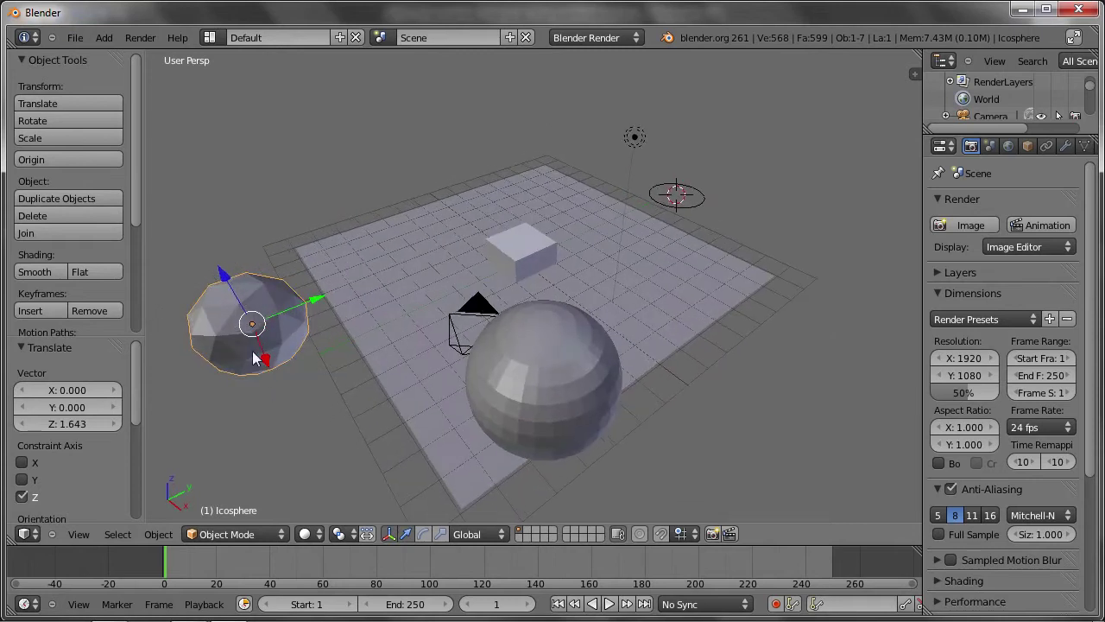
key("shift+a")
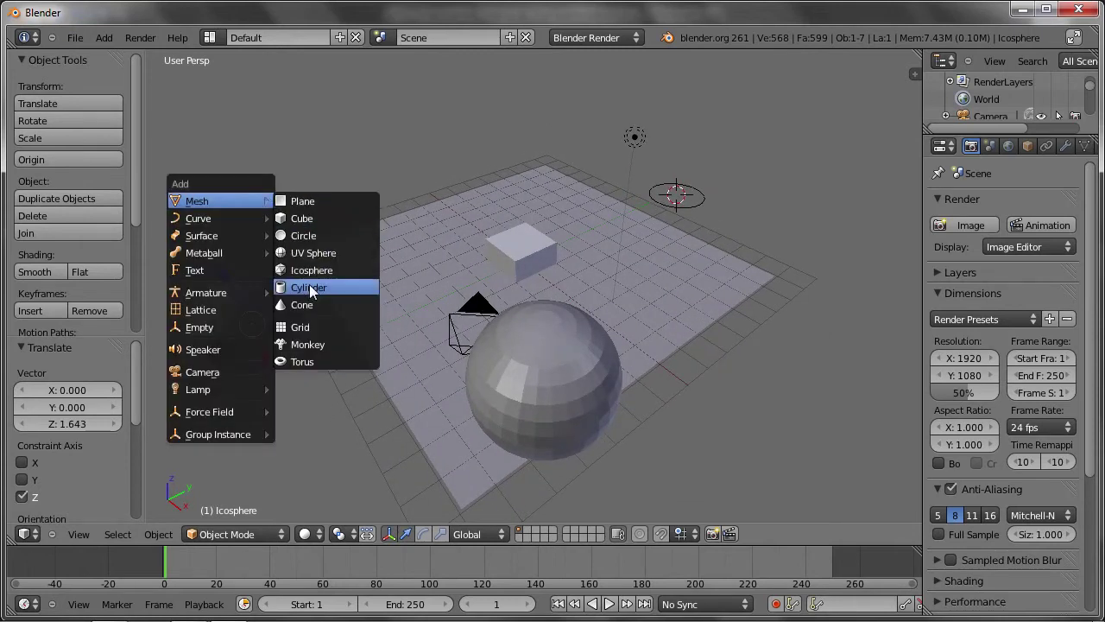
Add a cylinder, move it along Y to the left, and lift it to Z 2.780.
left_click(310, 287)
key("g")
key("y")
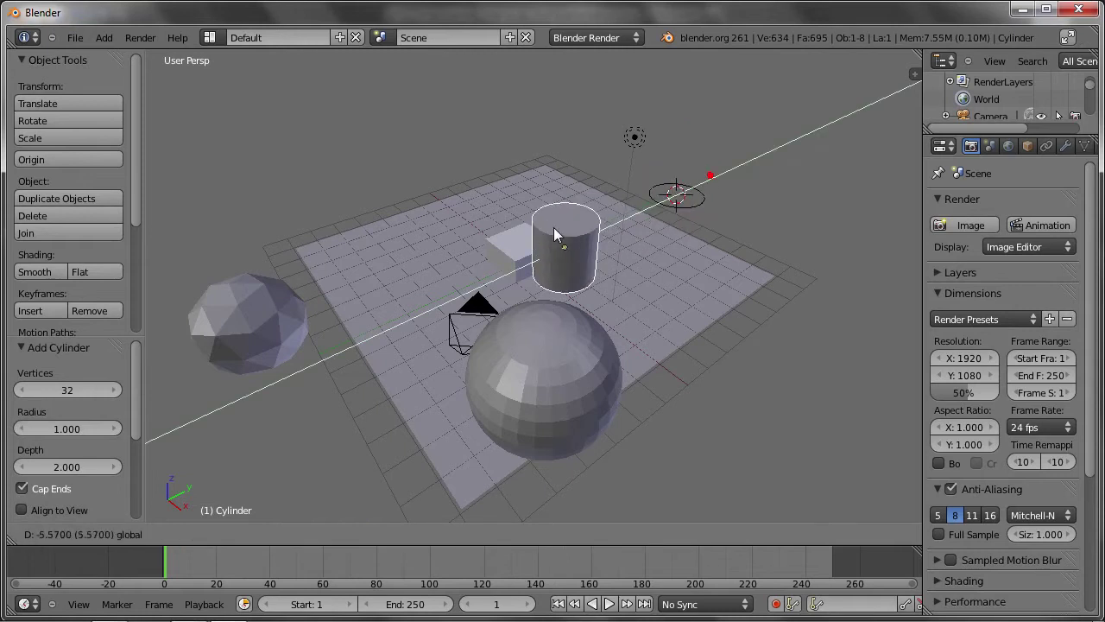
left_click(436, 269)
key("g")
key("z")
left_click(385, 178)
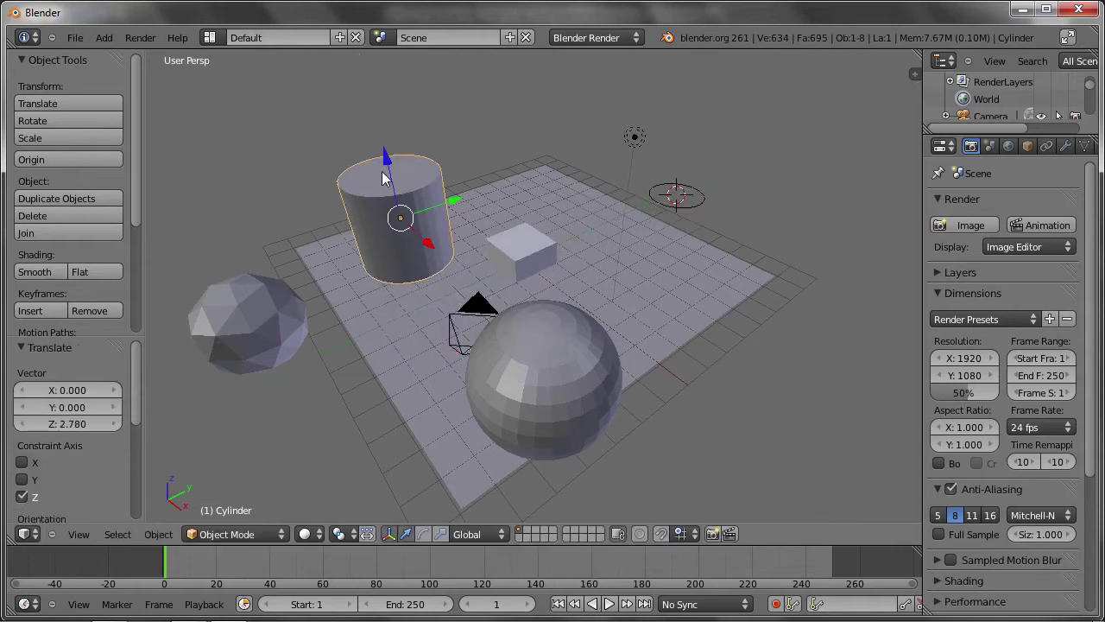
mouse_move(456, 234)
middle_mouse_down()
mouse_move(513, 181)
mouse_move(461, 207)
middle_mouse_up()
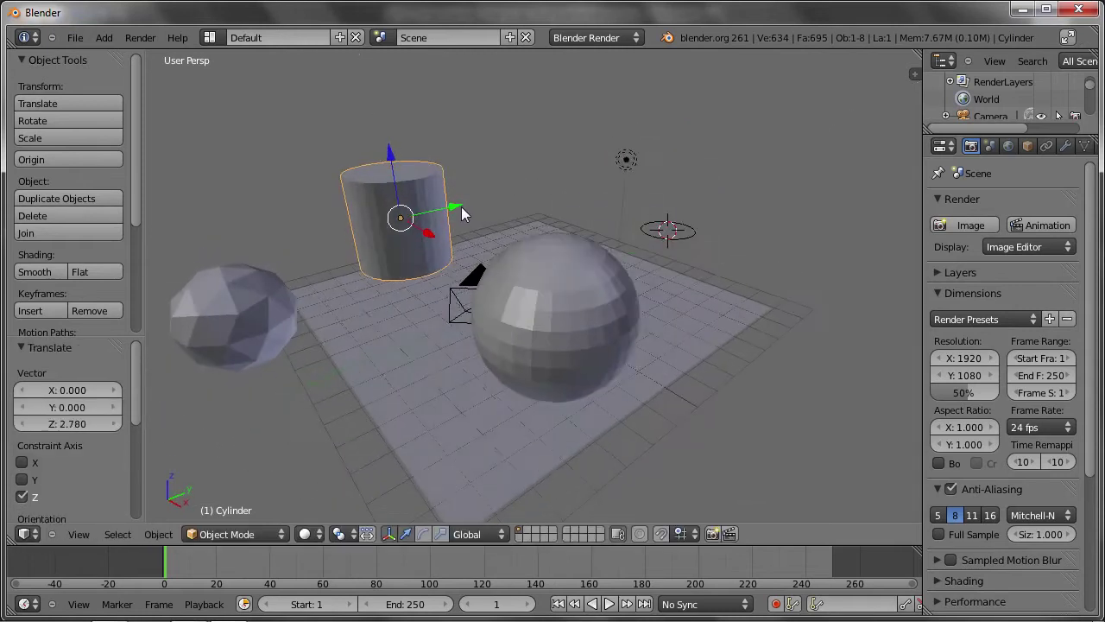
Add a cone, move it along Y, and raise it to Z 3.310.
key("shift+a")
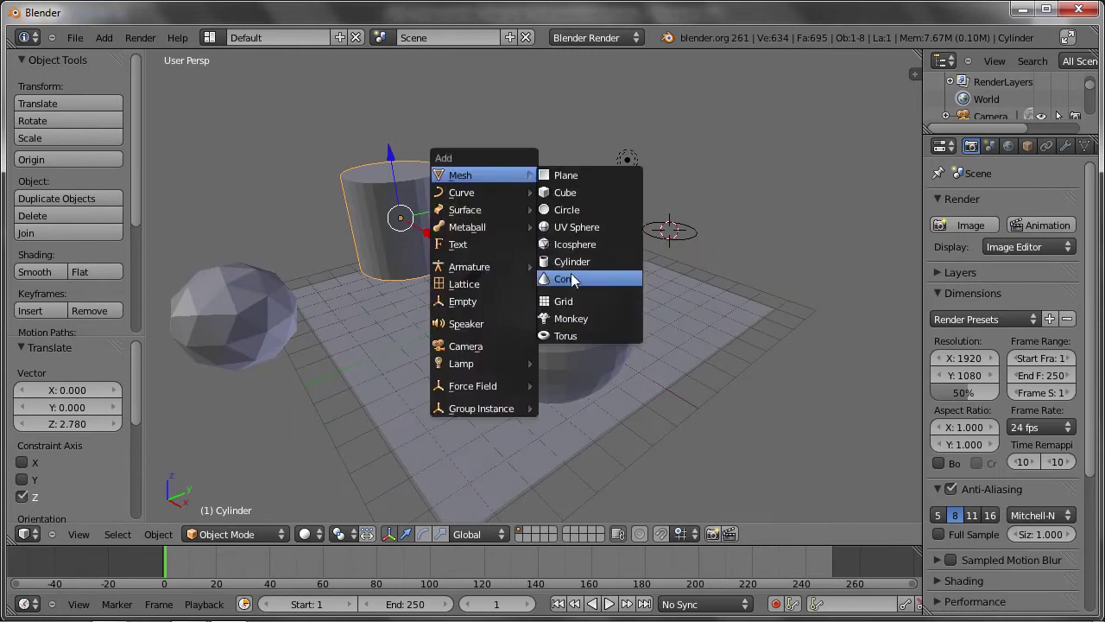
left_click(575, 282)
key("g")
key("y")
left_click(573, 248)
key("g")
key("z")
left_click(531, 123)
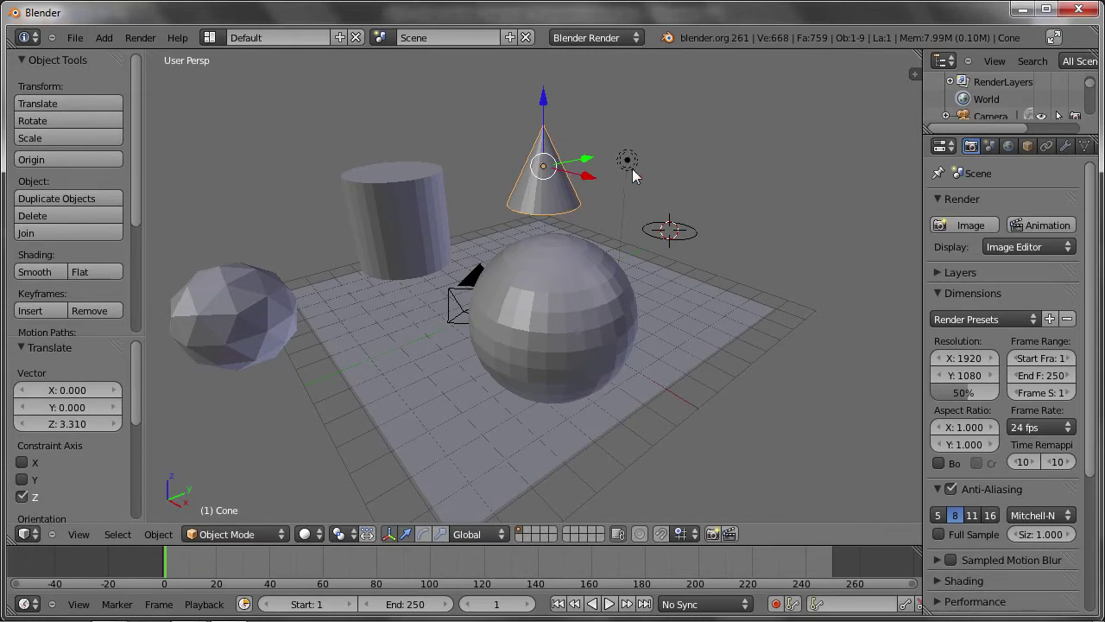
Add a 10×10 grid and scale it to about 2.35 times its size.
key("shift+a")
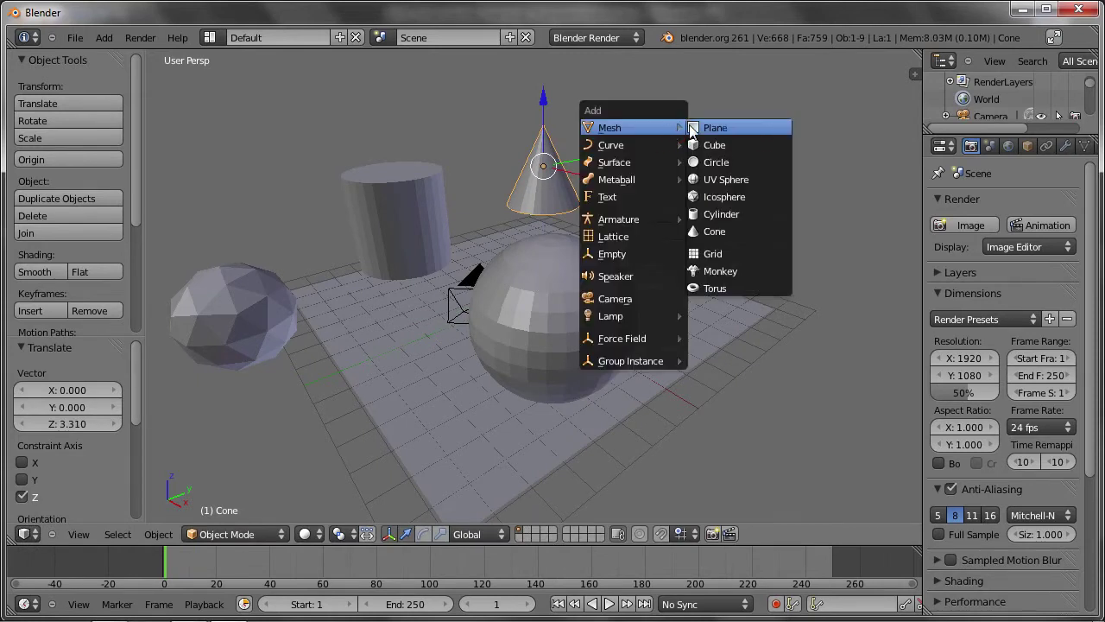
left_click(720, 252)
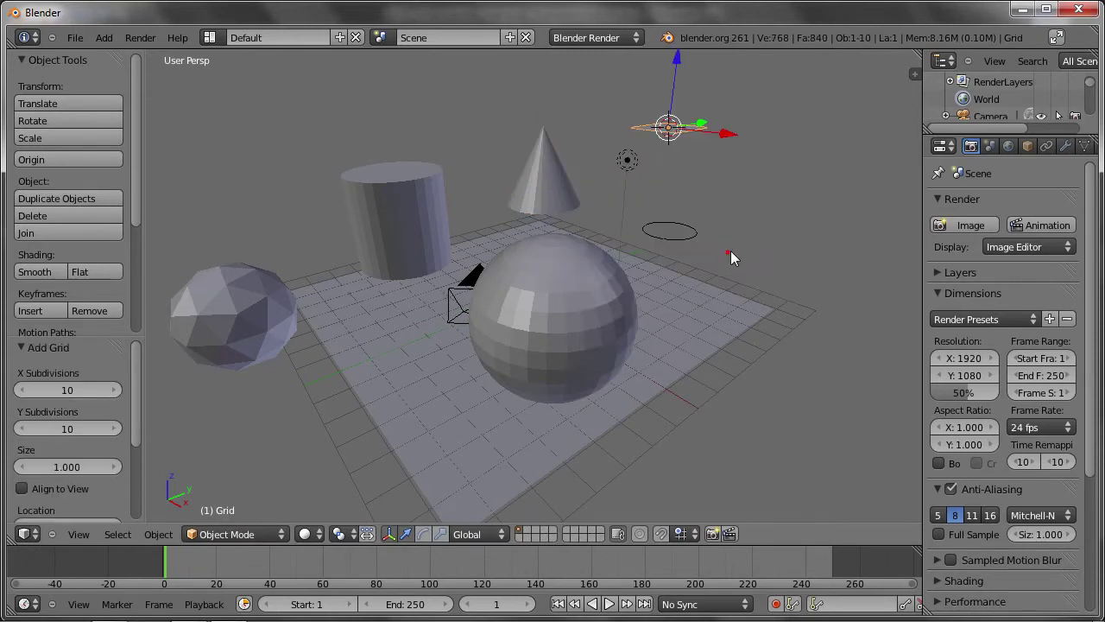
mouse_move(700, 201)
middle_mouse_down()
mouse_move(691, 236)
mouse_move(639, 230)
mouse_move(643, 272)
mouse_move(653, 252)
mouse_move(622, 240)
mouse_move(656, 242)
mouse_move(670, 201)
mouse_move(657, 222)
middle_mouse_up()
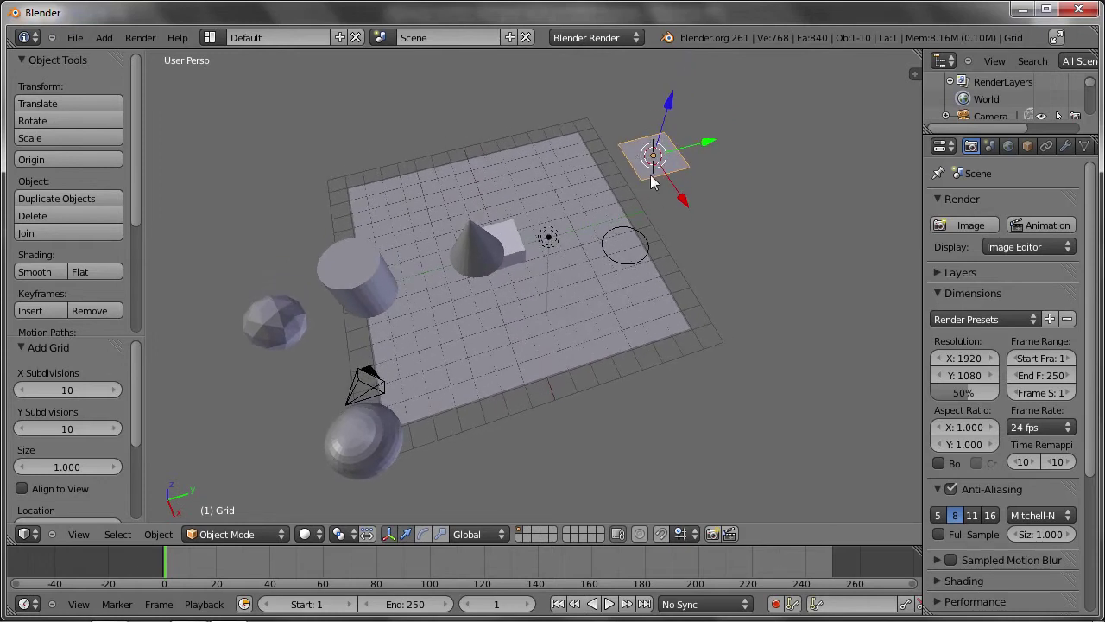
key("s")
left_click(693, 291)
key("Tab")
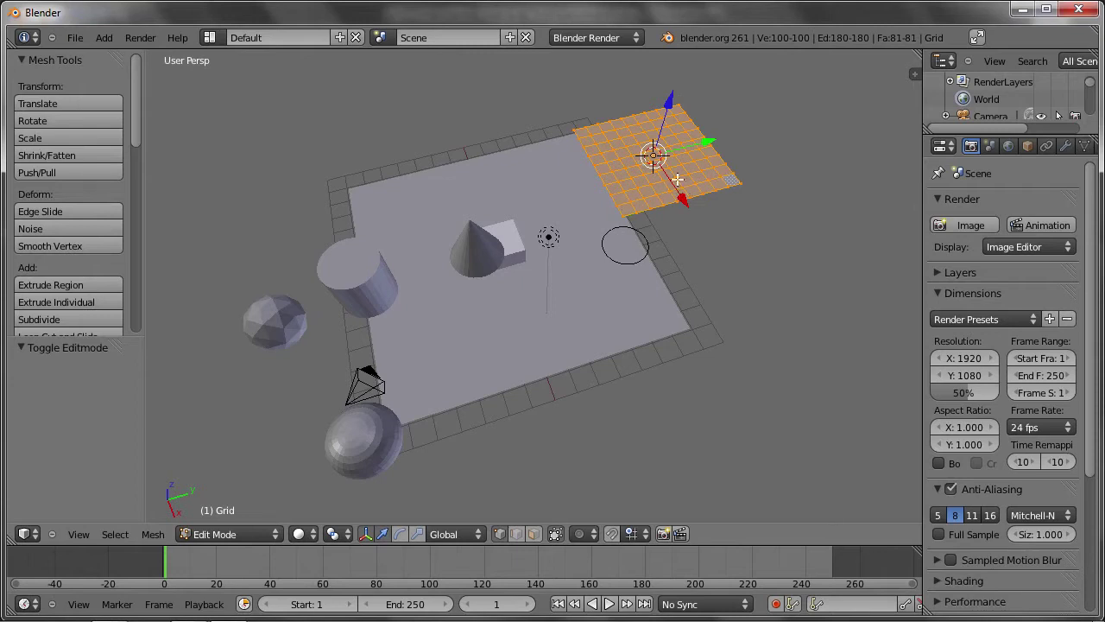
key("Tab")
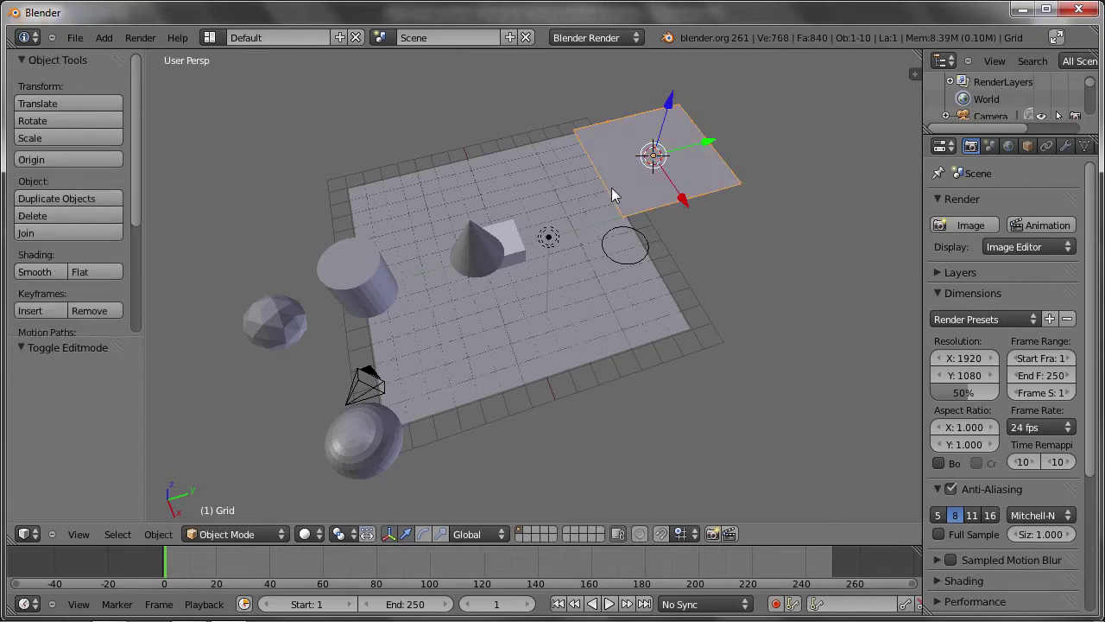
left_click(509, 164)
Add a monkey head mesh and zoom in to inspect it from several angles.
key("shift+a")
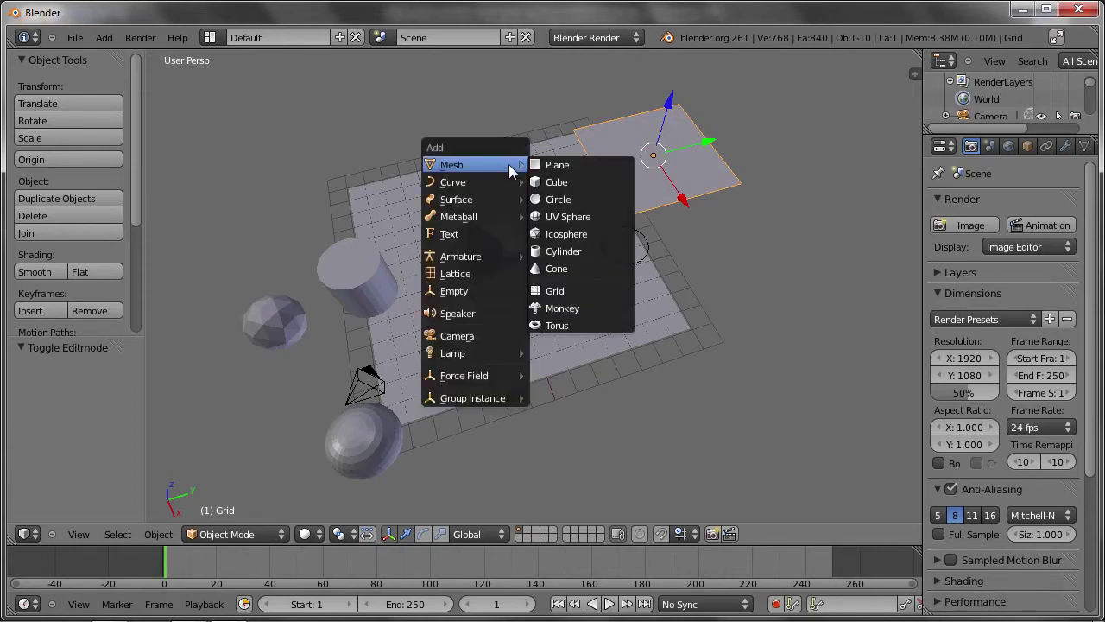
left_click(568, 310)
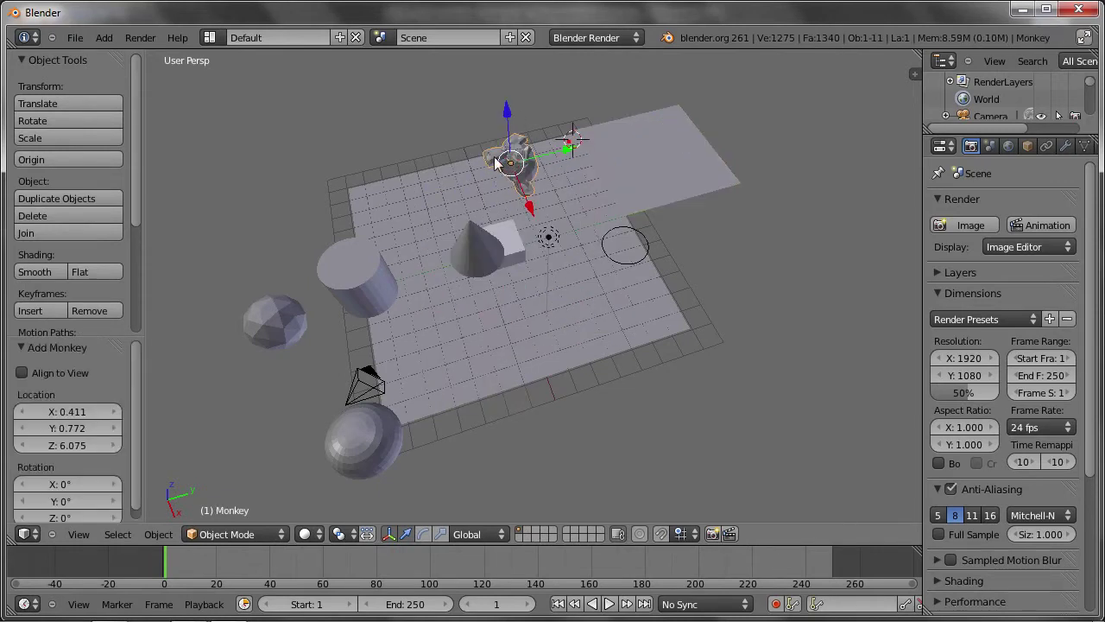
middle_click_drag(529, 160, 664, 148)
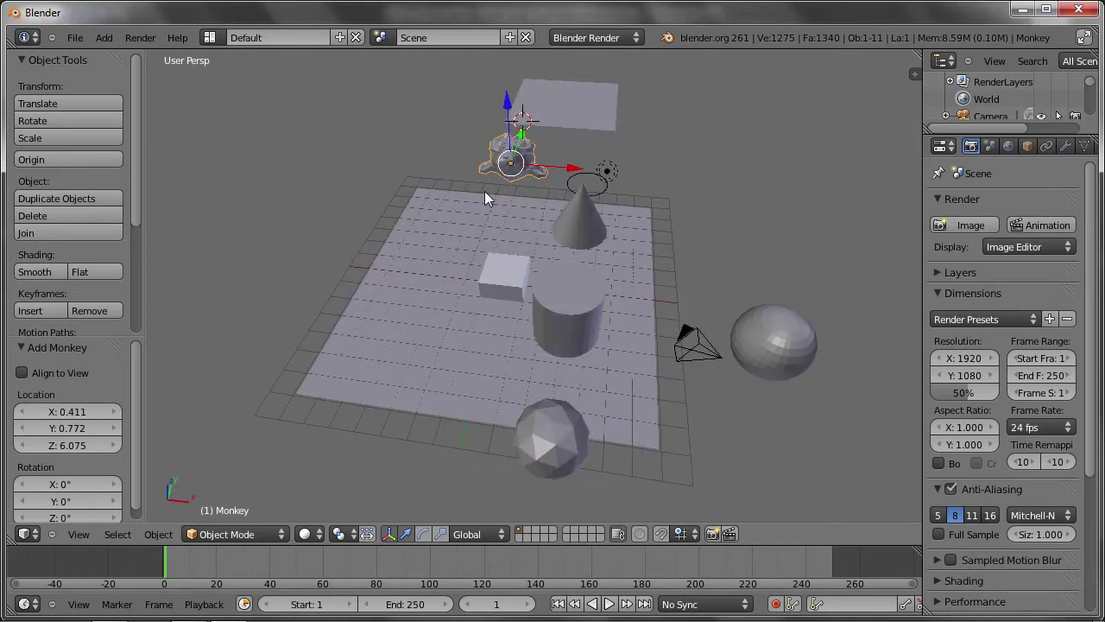
key("KP_Decimal")
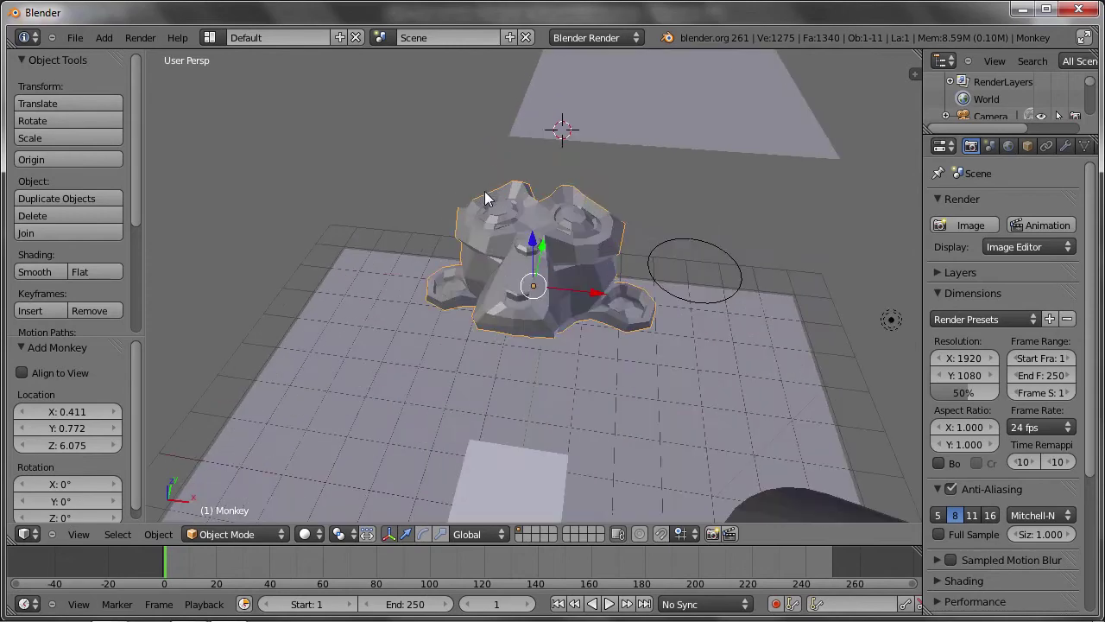
mouse_move(485, 198)
middle_mouse_down()
mouse_move(605, 277)
mouse_move(555, 333)
mouse_move(593, 302)
mouse_move(565, 319)
mouse_move(565, 281)
middle_mouse_up()
mouse_move(352, 332)
middle_mouse_down()
mouse_move(335, 344)
mouse_move(424, 308)
middle_mouse_up()
Add a torus (major radius 1, minor 0.25, 48 segments) and reframe the whole scene.
key("shift+a")
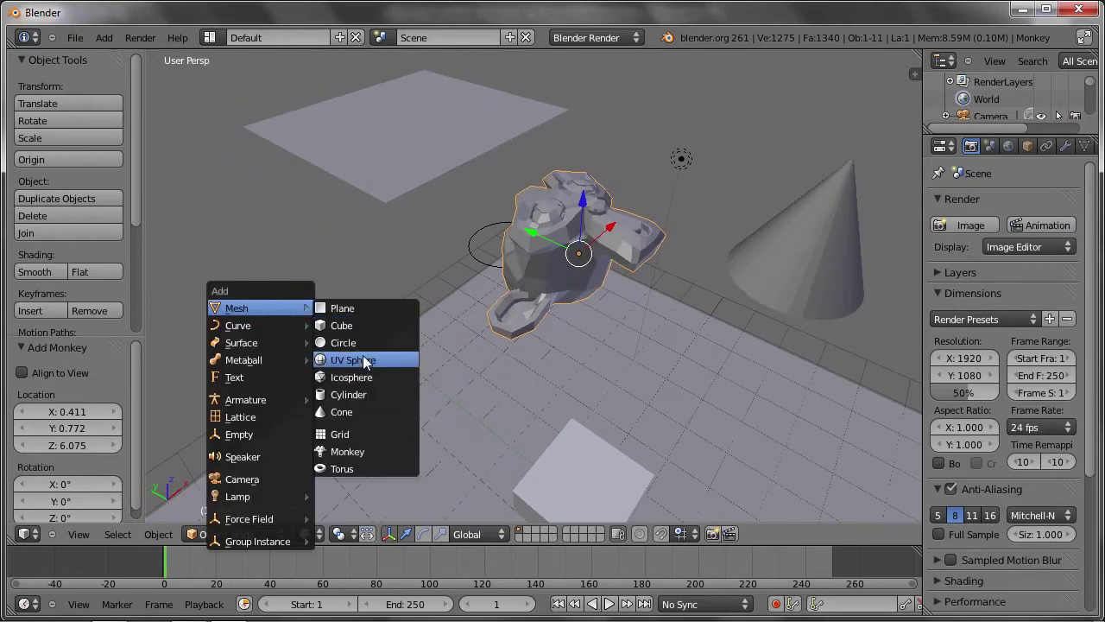
left_click(346, 468)
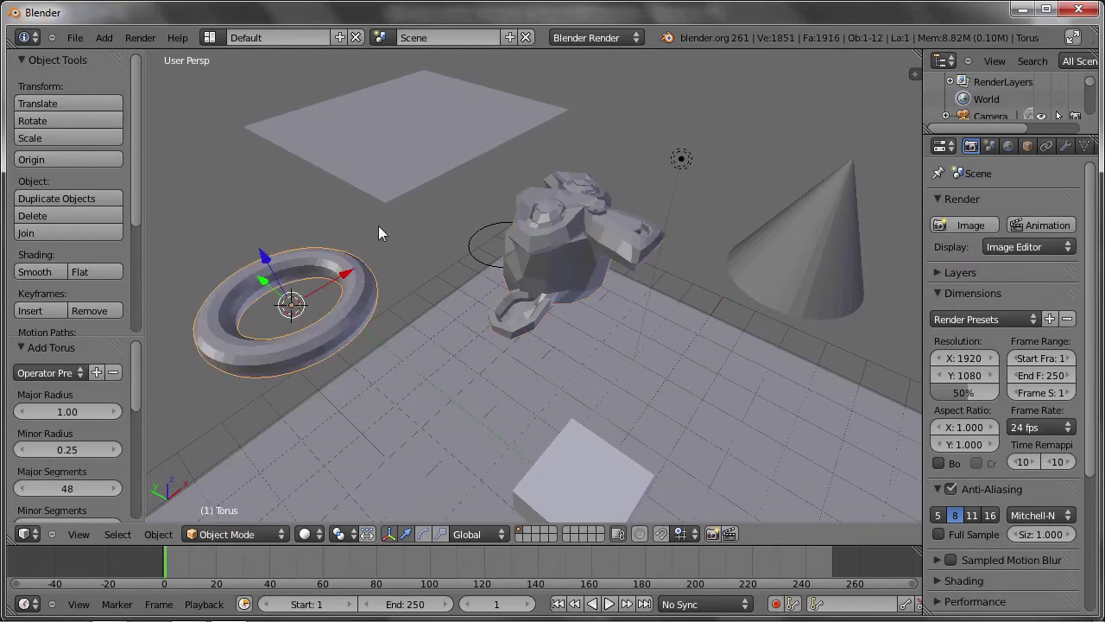
mouse_move(293, 289)
middle_mouse_down("shift")
mouse_move(384, 318)
mouse_move(466, 321)
middle_mouse_up("shift")
scroll(546, 247, "down", 2)
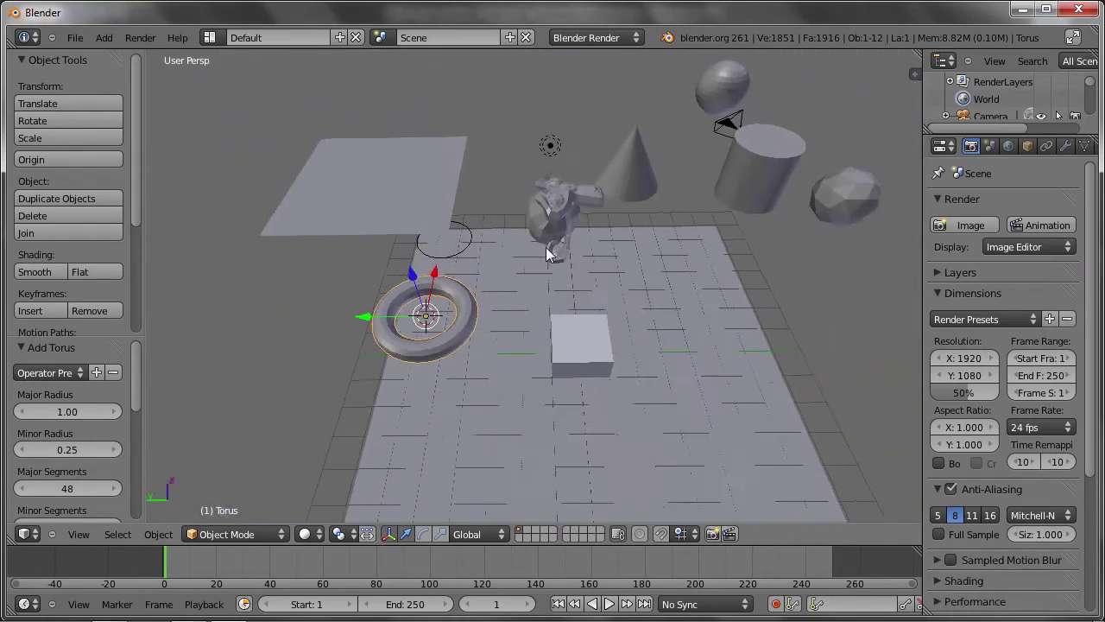
middle_click_drag(604, 266, 573, 271)
scroll(622, 233, "down", 3)
middle_click_drag(622, 233, 553, 237)
scroll(564, 241, "up", 2)
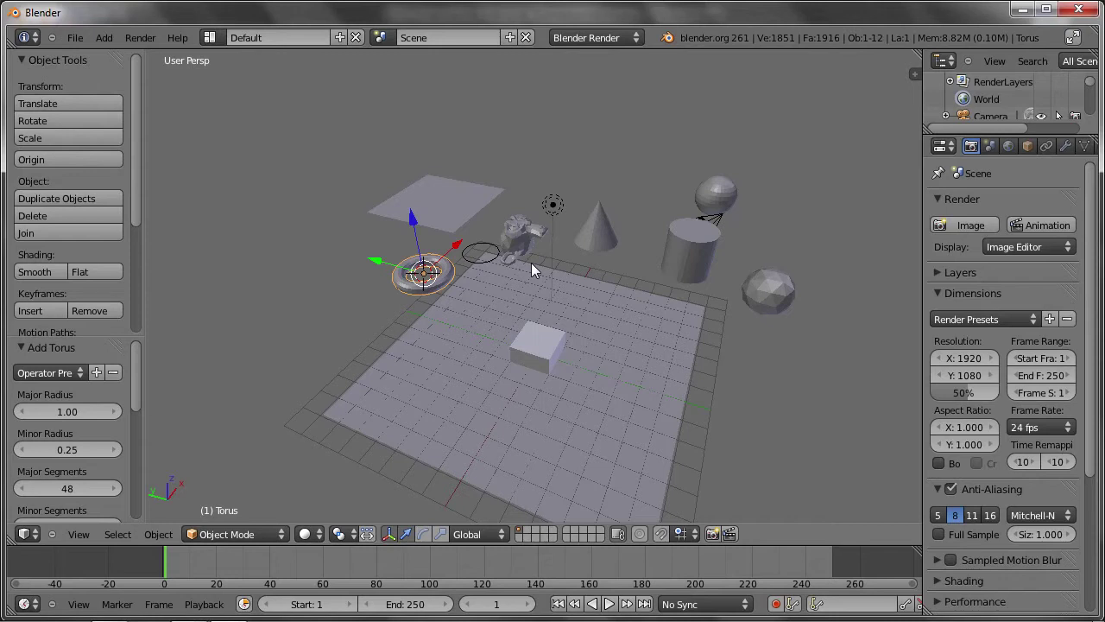
Select the floor plane, then the cone, then the cylinder while zooming in.
right_click(432, 419)
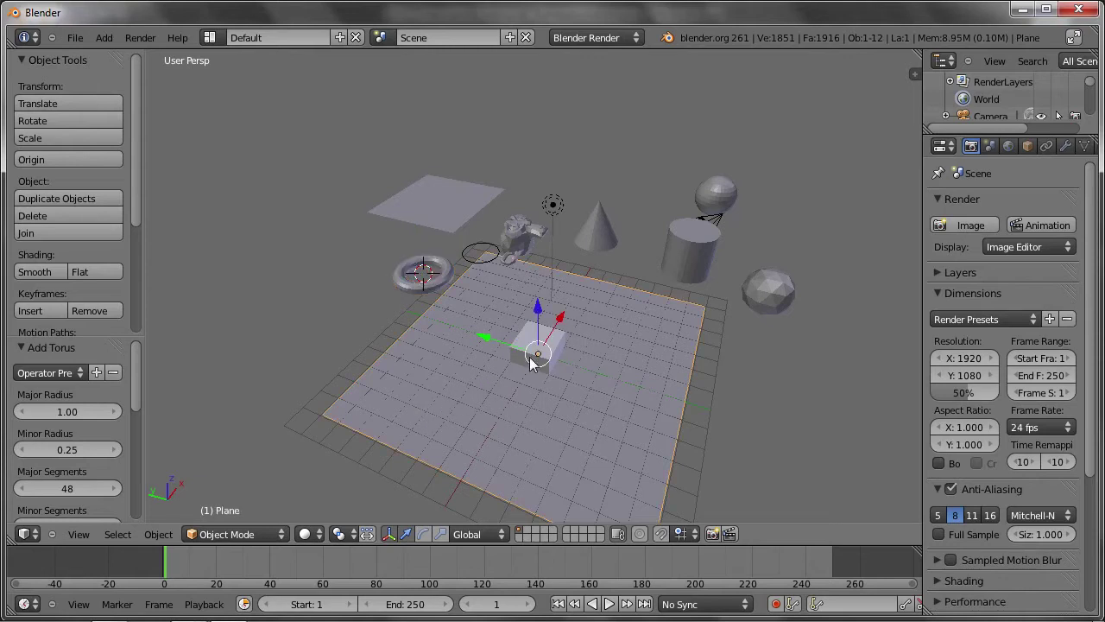
right_click(596, 223)
mouse_move(596, 222)
middle_mouse_down()
mouse_move(573, 183)
mouse_move(587, 251)
mouse_move(605, 259)
mouse_move(636, 179)
mouse_move(594, 216)
middle_mouse_up()
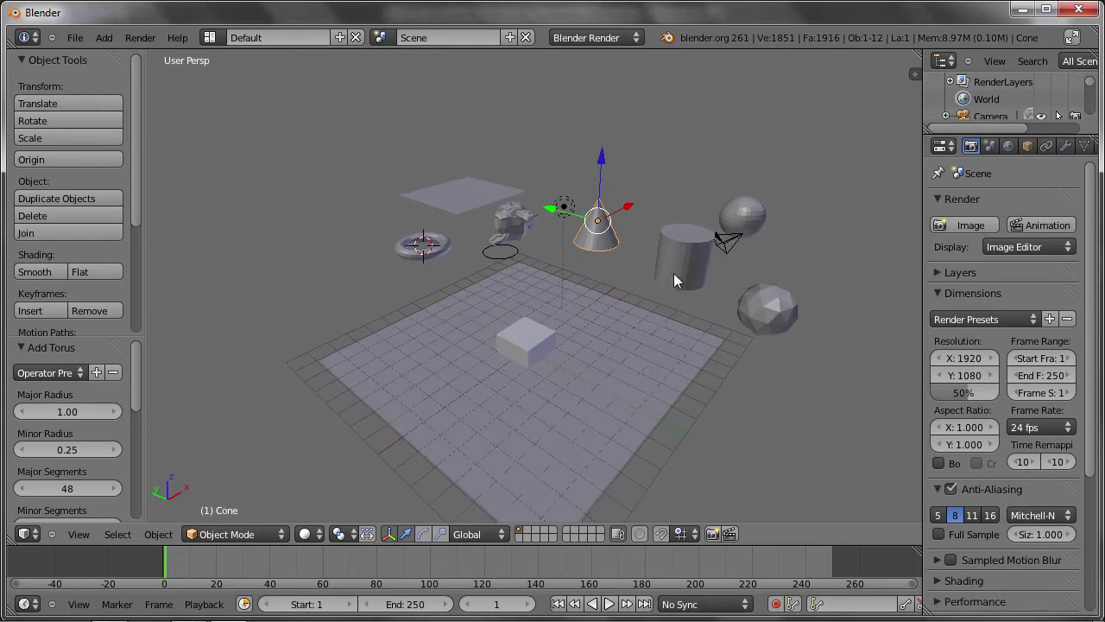
right_click(678, 243)
mouse_move(678, 243)
middle_mouse_down()
mouse_move(702, 247)
mouse_move(679, 252)
middle_mouse_up()
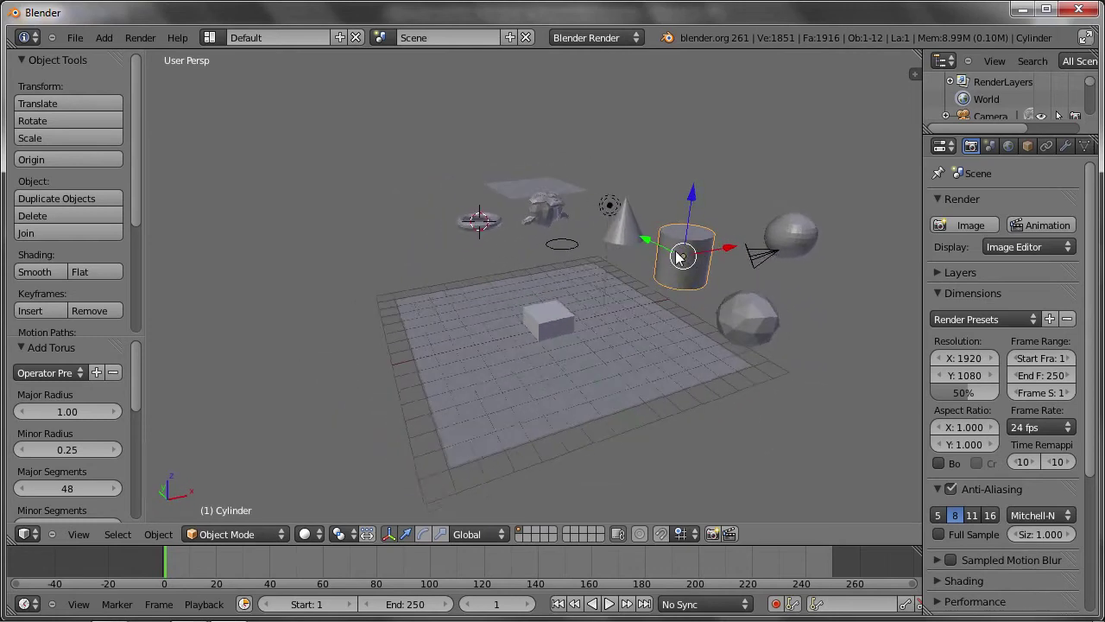
scroll(679, 250, "up", 3)
scroll(682, 296, "up", 1)
Slide the sphere -8.650 along X in front of the cylinder, then select the icosphere.
right_click(784, 204)
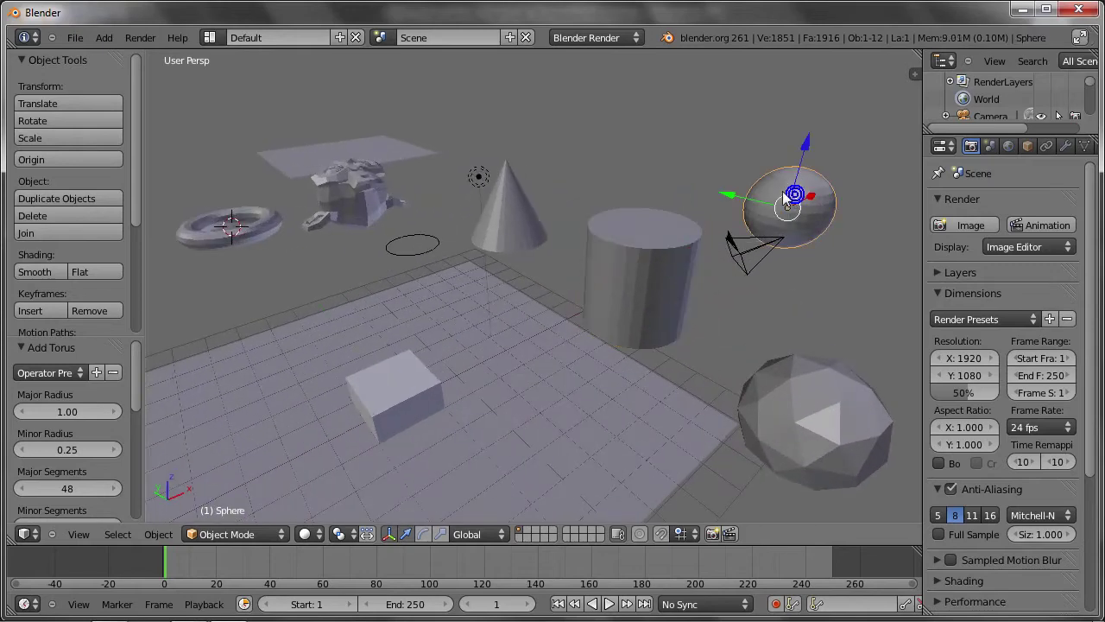
key("g")
key("x")
left_click(552, 340)
mouse_move(573, 296)
middle_mouse_down()
mouse_move(636, 333)
mouse_move(641, 387)
mouse_move(664, 311)
mouse_move(638, 267)
mouse_move(638, 278)
middle_mouse_up()
right_click(725, 336)
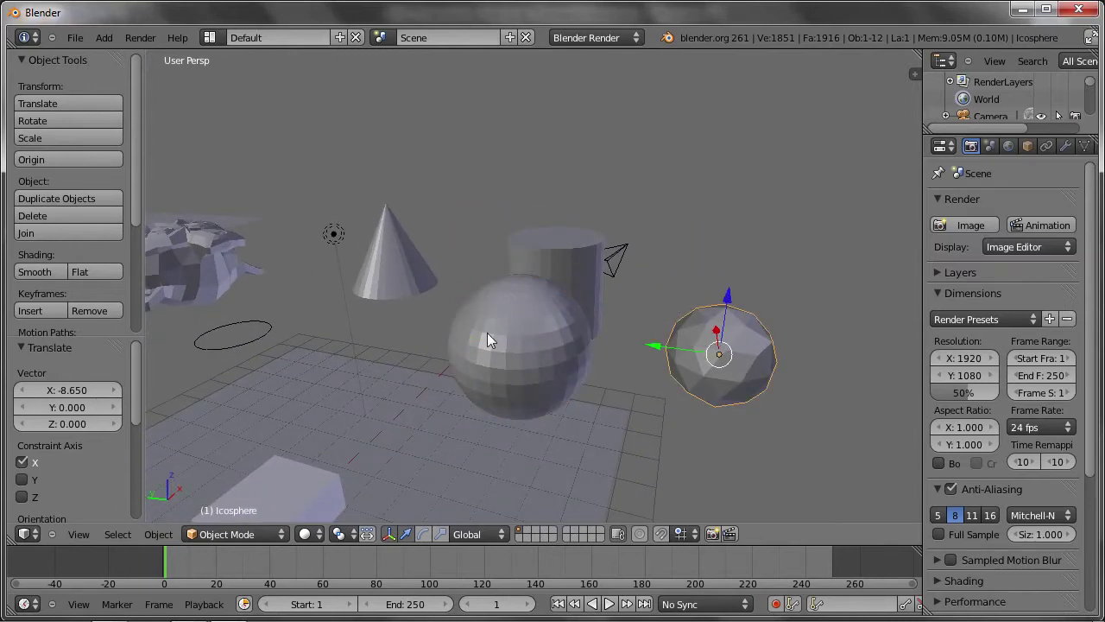
mouse_move(411, 388)
middle_mouse_down()
mouse_move(442, 328)
mouse_move(434, 353)
mouse_move(485, 348)
mouse_move(556, 318)
middle_mouse_up()
mouse_move(486, 358)
middle_mouse_down()
mouse_move(576, 284)
mouse_move(538, 339)
middle_mouse_up()
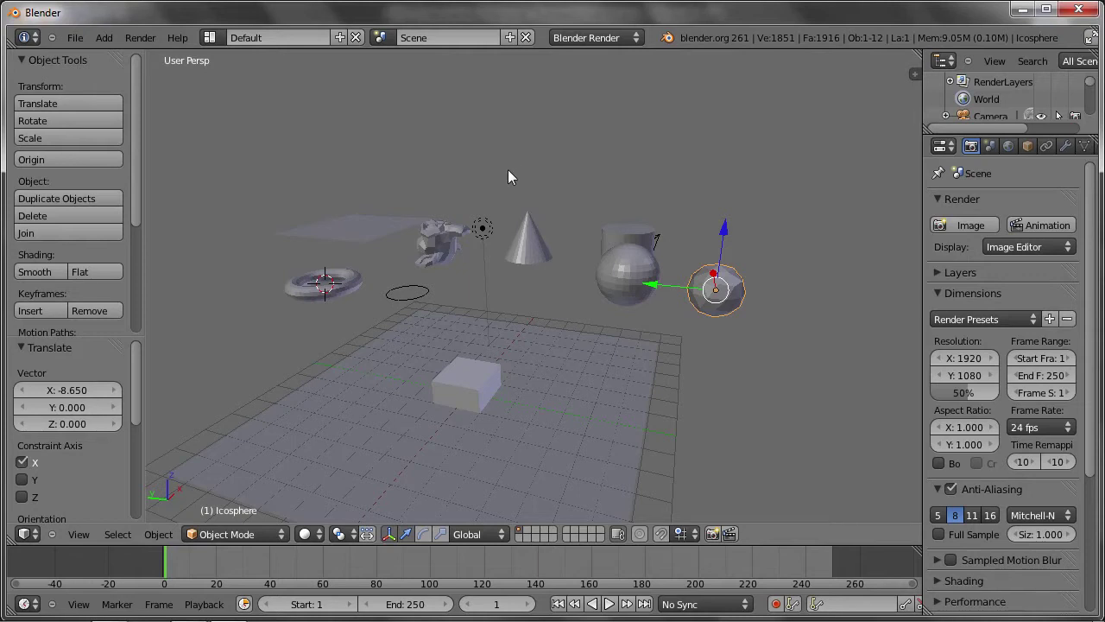
left_click(158, 534)
Delete the selected icosphere after searching for the Delete command.
key("space")
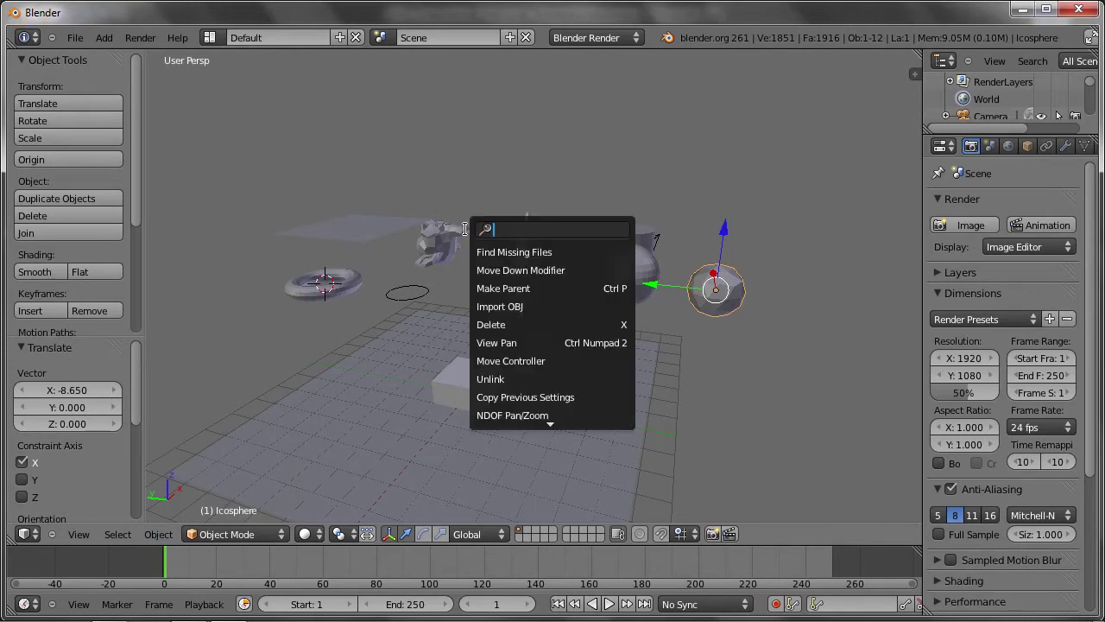
type("d")
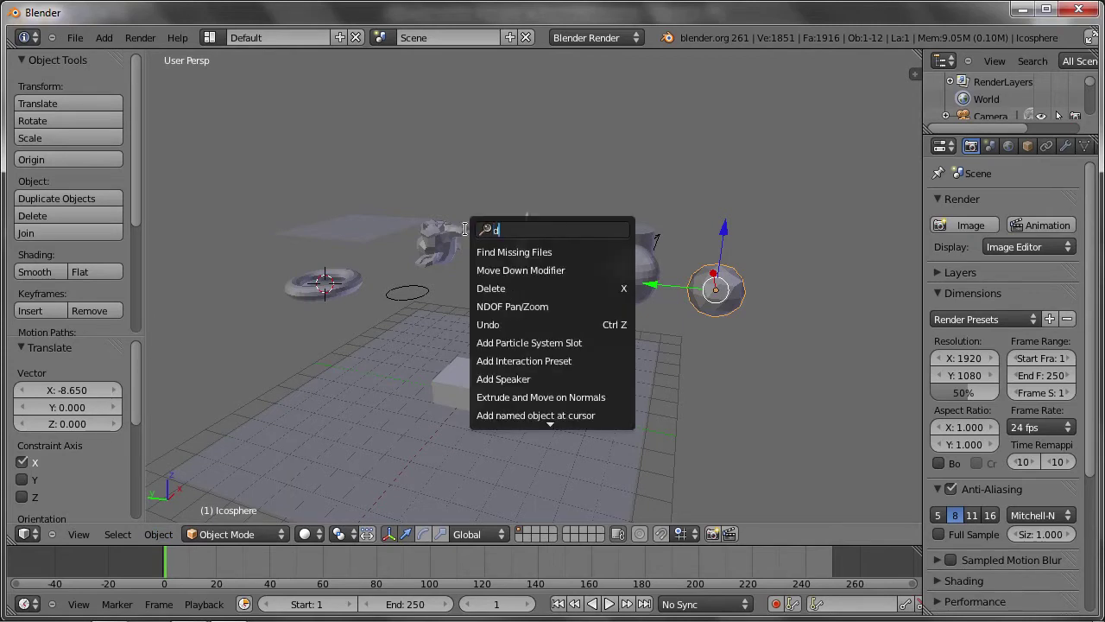
type("ele")
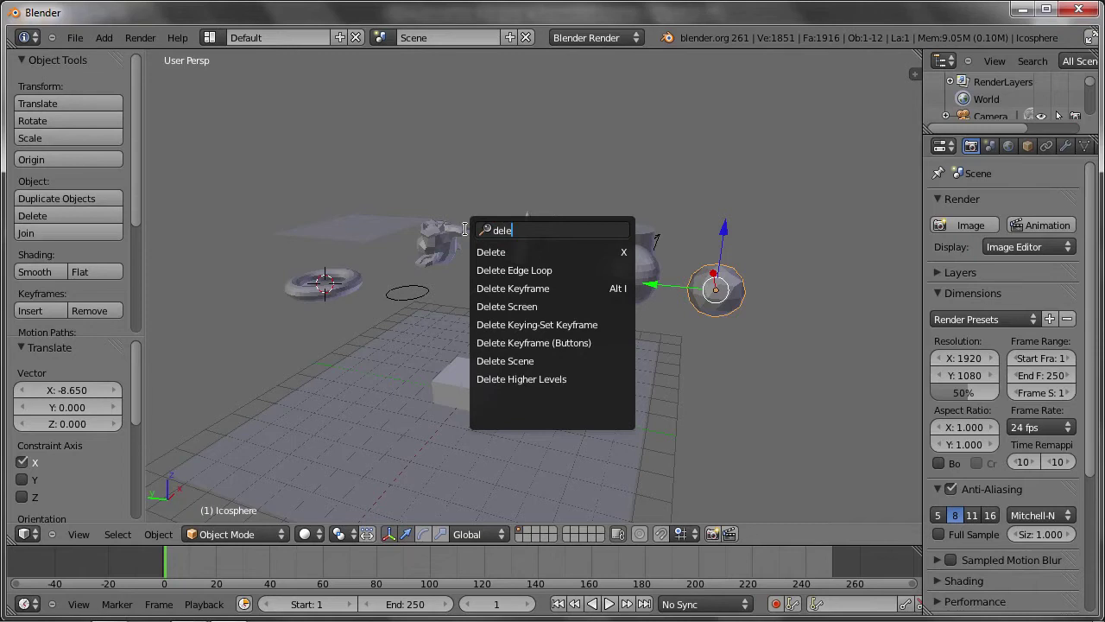
key("Down")
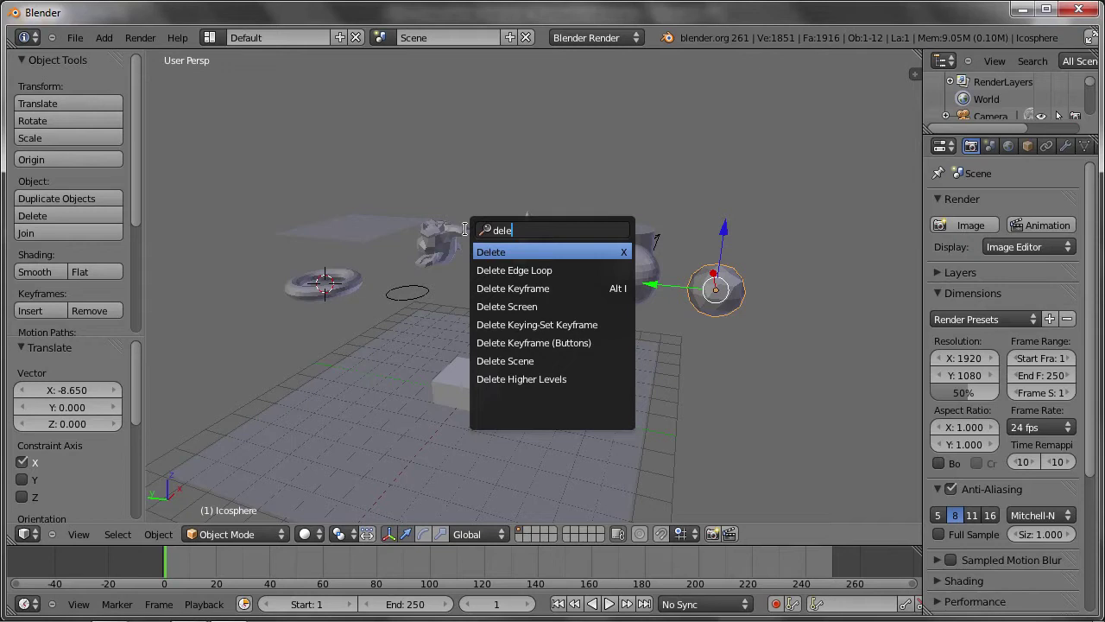
key("Escape")
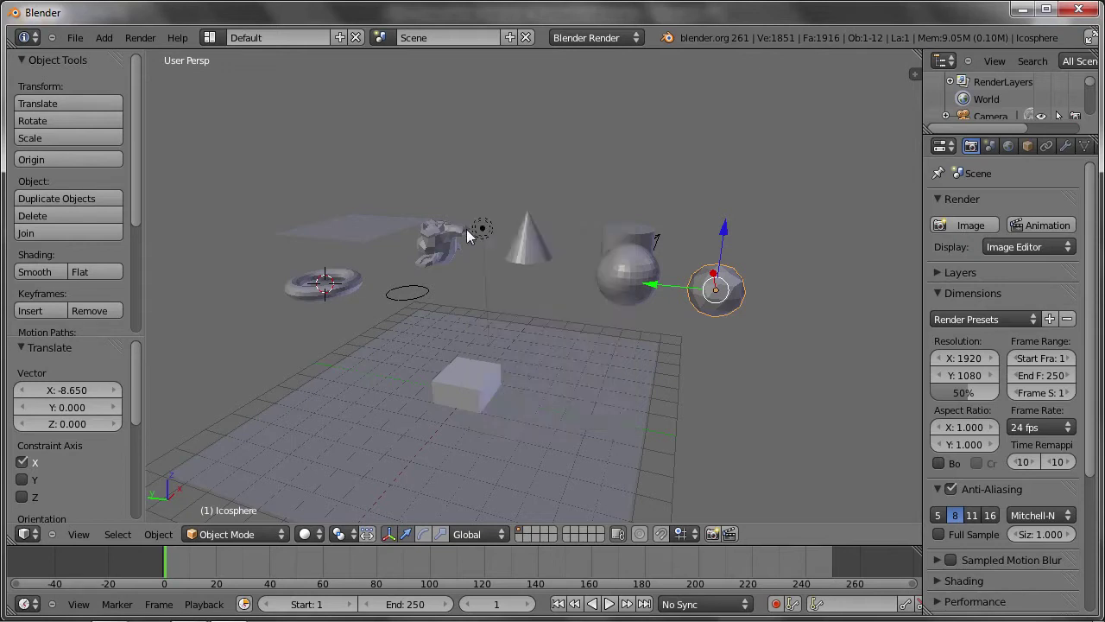
key("x")
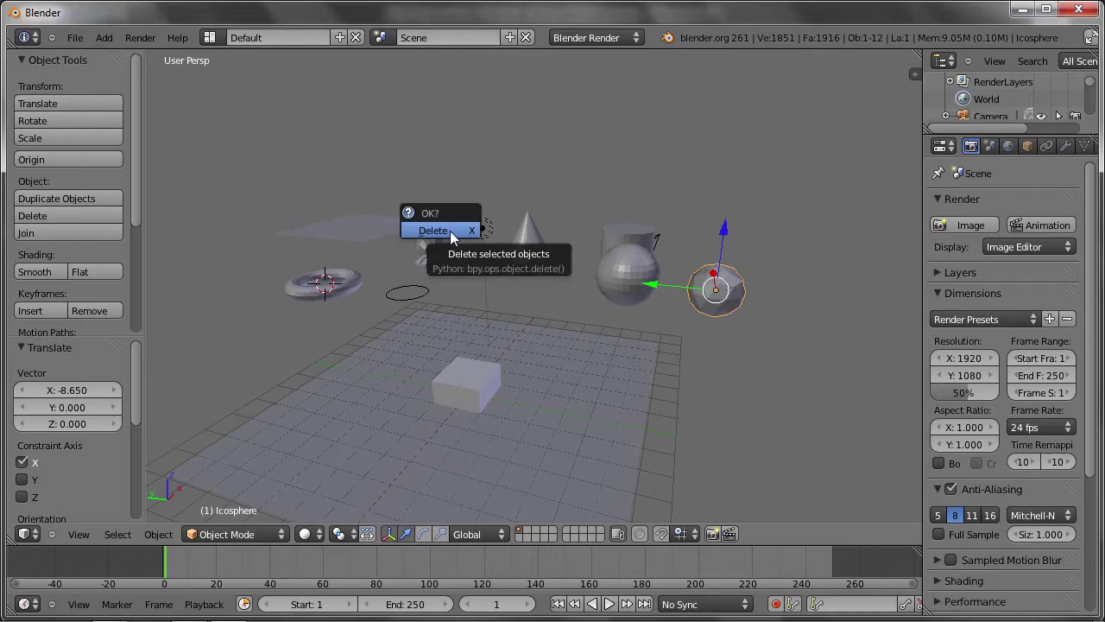
left_click(452, 239)
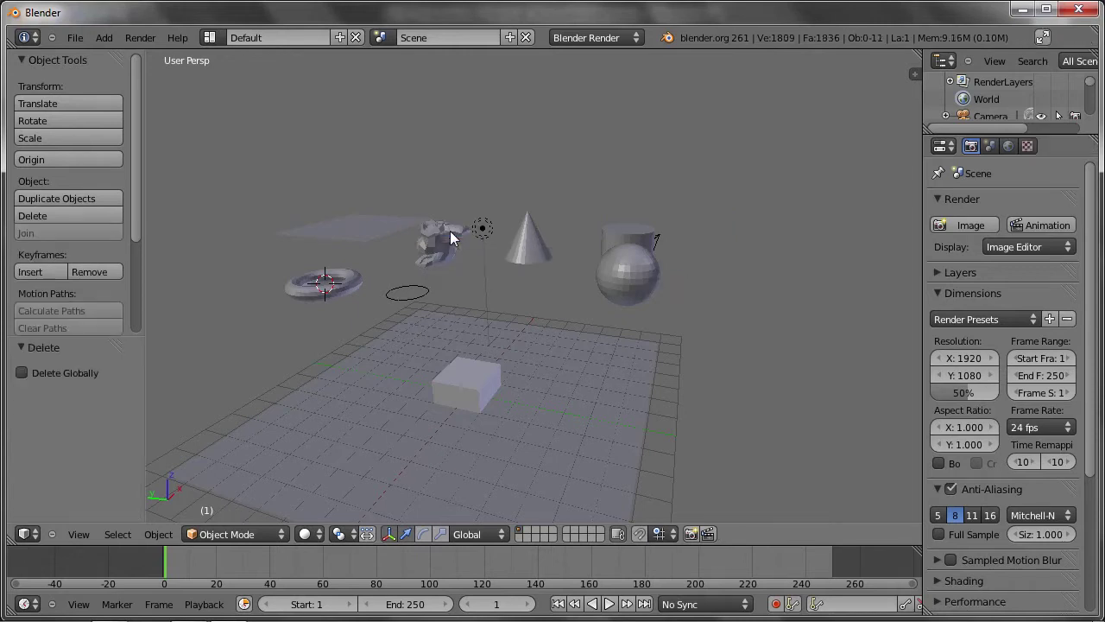
Delete the UV sphere, the cylinder and the cone.
right_click(616, 282)
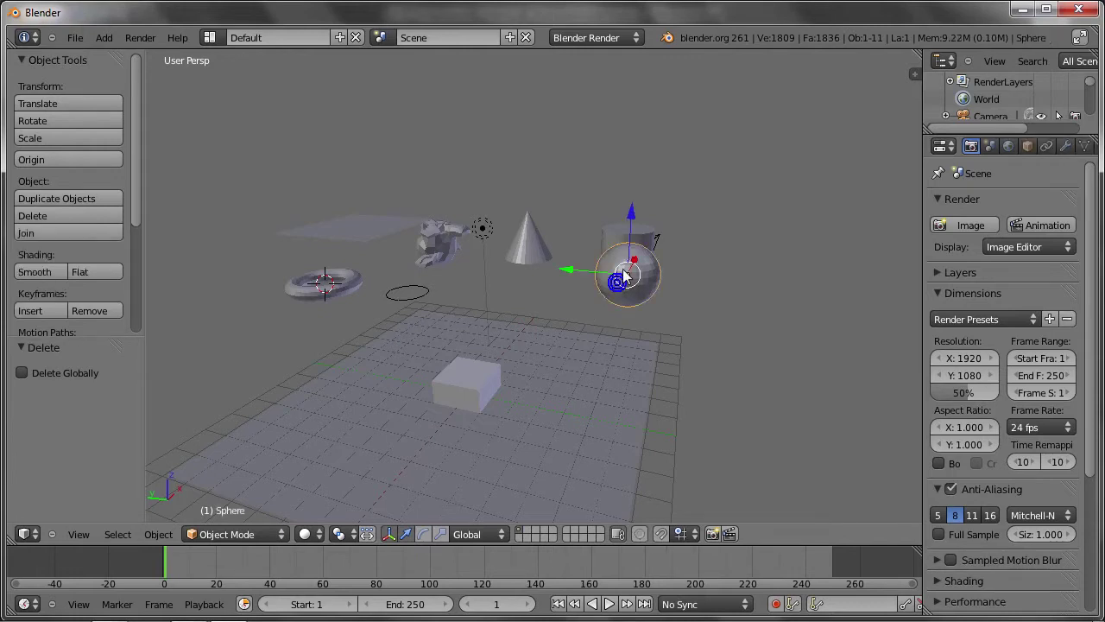
key("x")
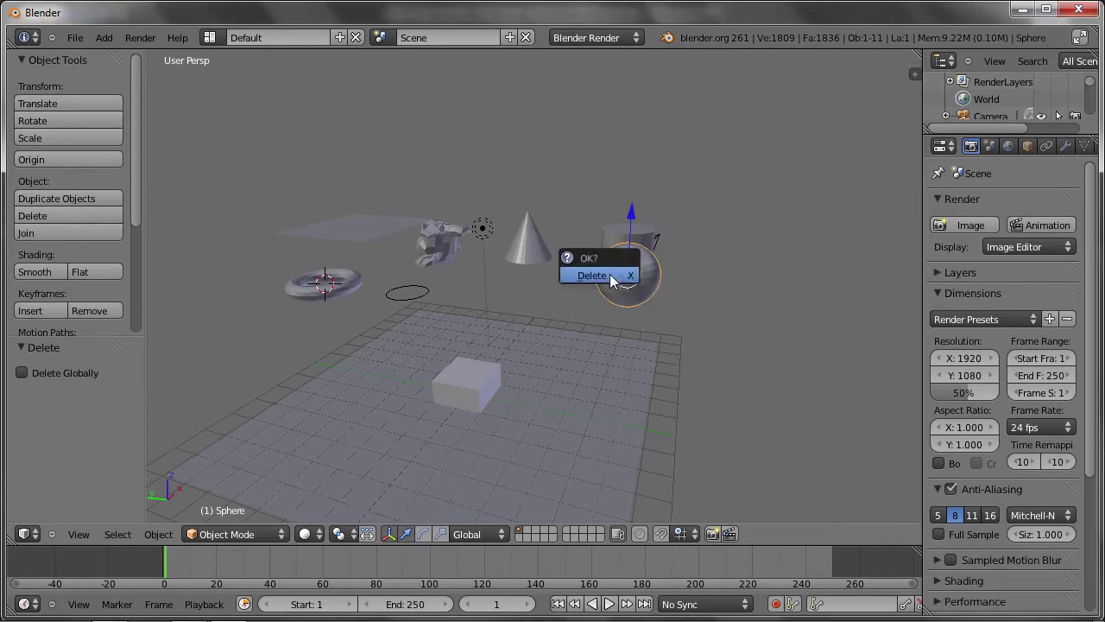
left_click(611, 276)
right_click(613, 255)
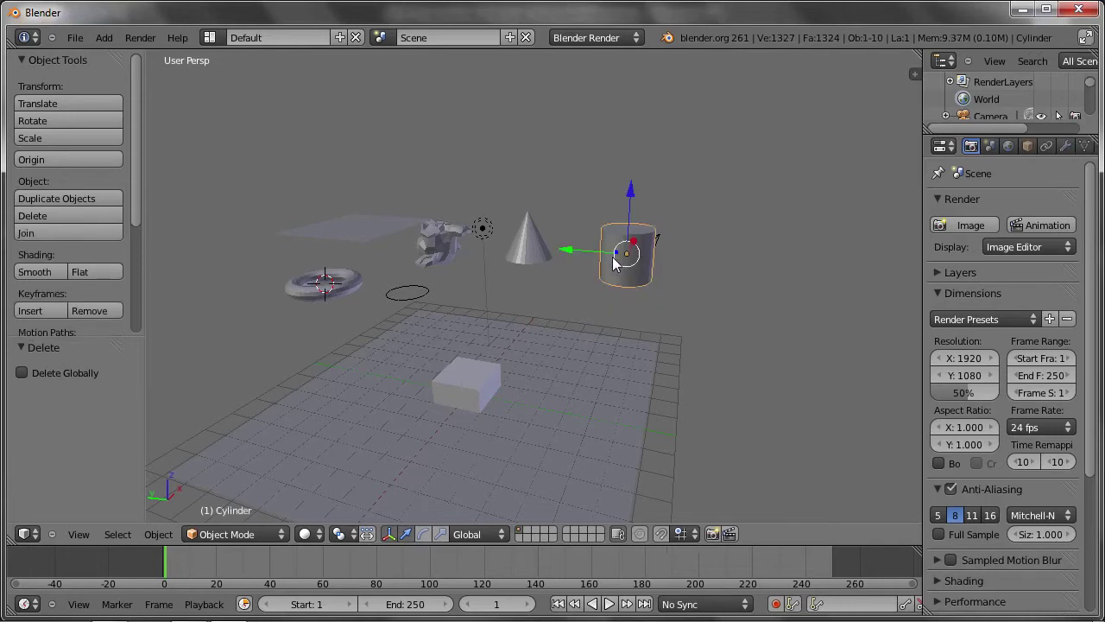
key("x")
left_click(611, 261)
right_click(548, 253)
key("x")
left_click(549, 251)
Select the monkey, plane, torus and circle together and bring up the delete confirmation.
right_click(458, 235)
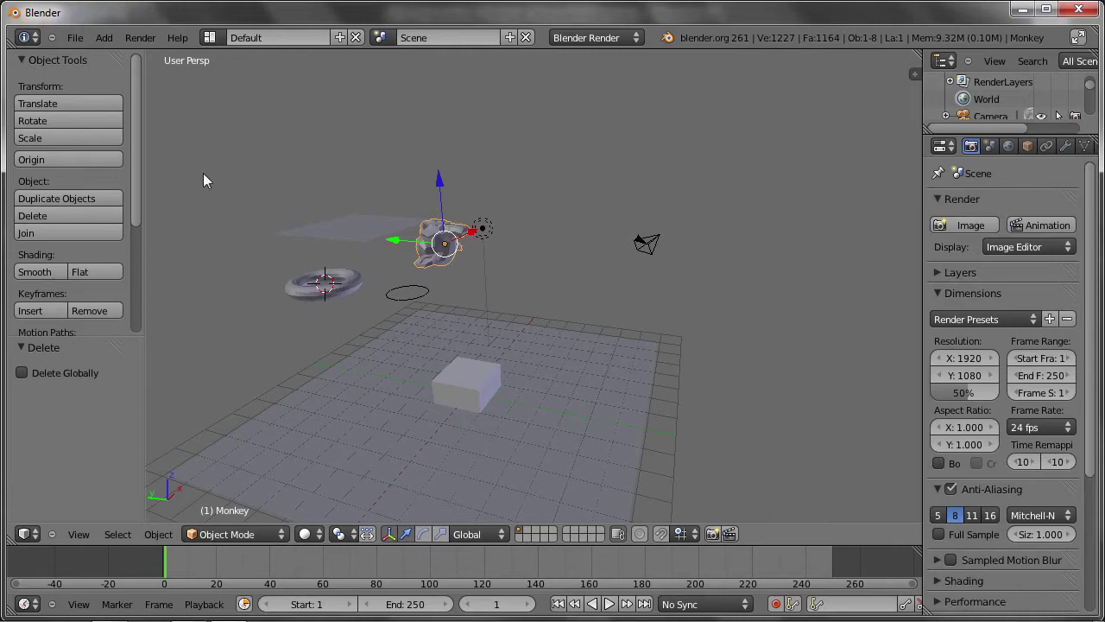
right_click(326, 224, "shift")
right_click(311, 290, "shift")
right_click(423, 291, "shift")
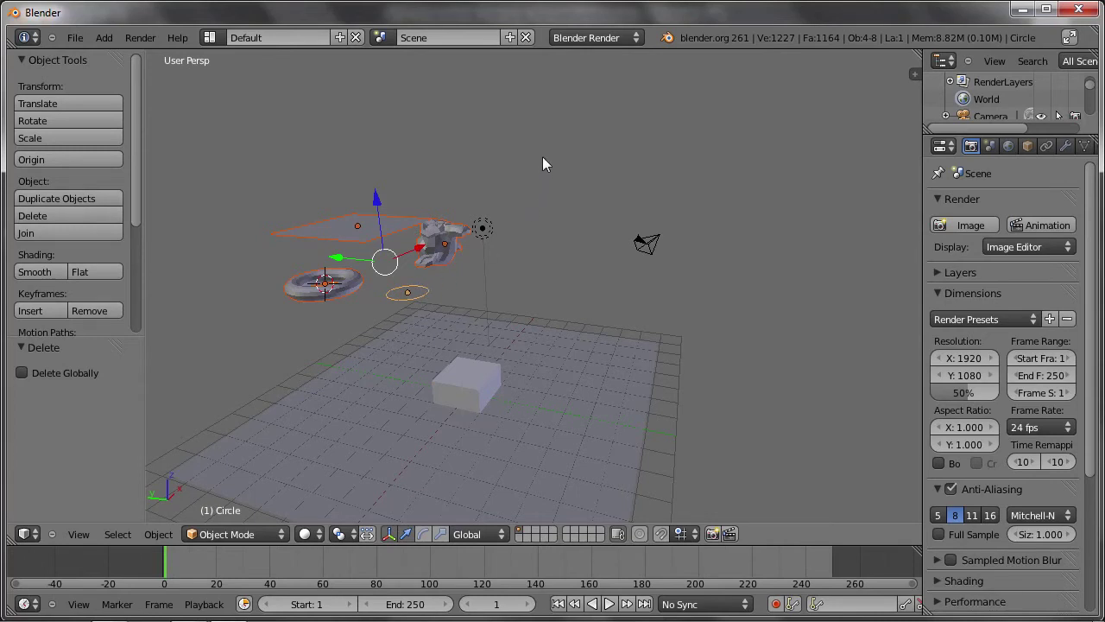
key("x")
key("x")
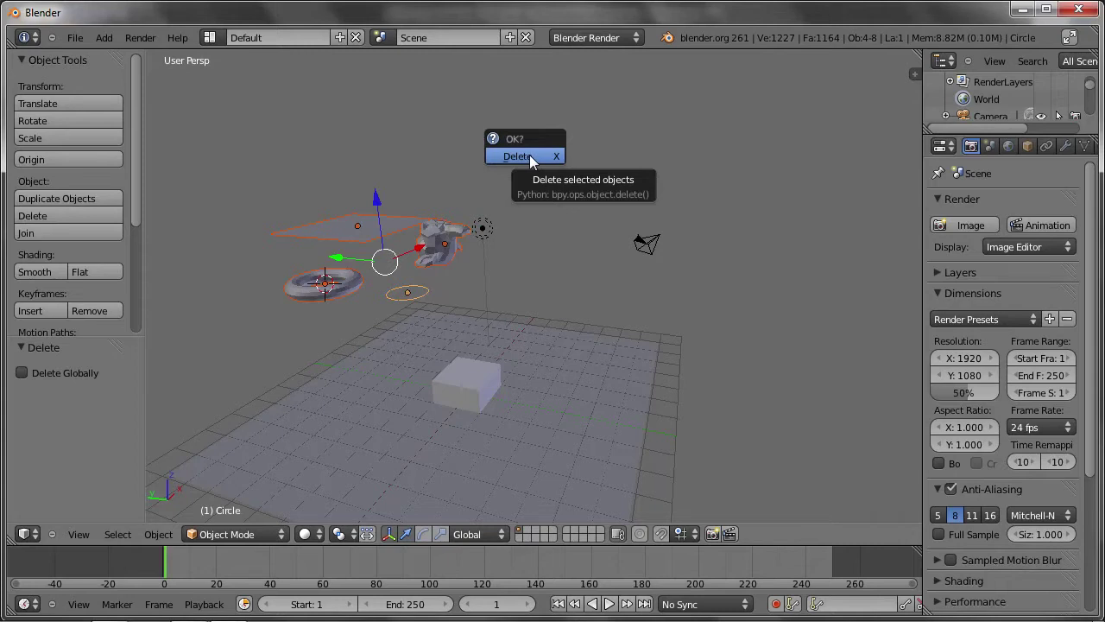
Back out of Delete's Change Shortcut option, then delete the plane, monkey, torus and circle with X.
right_click(529, 160)
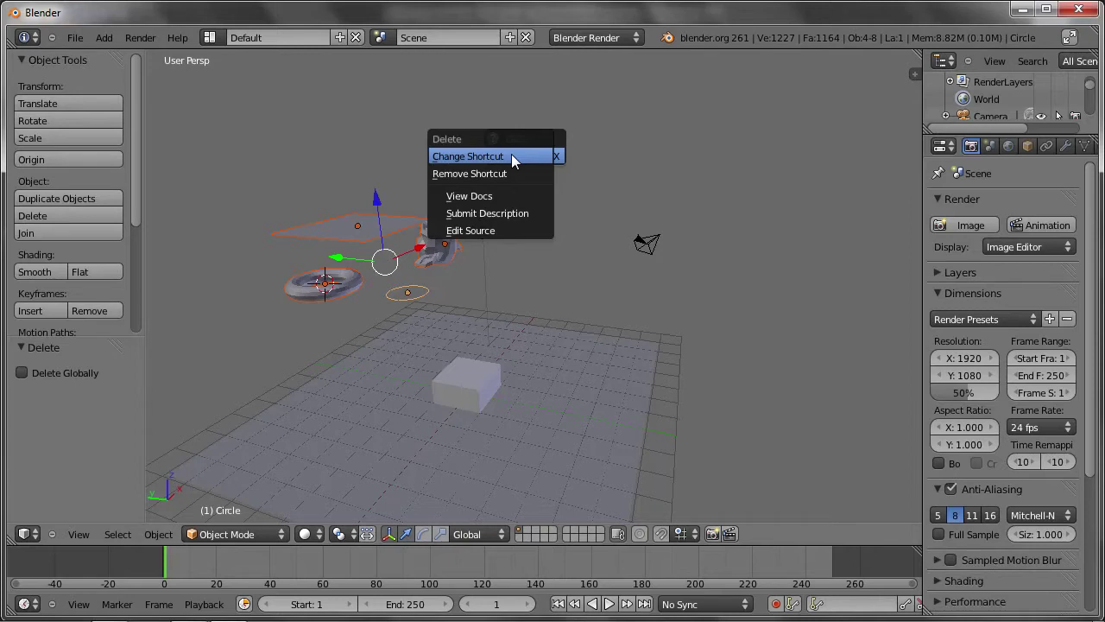
left_click(511, 156)
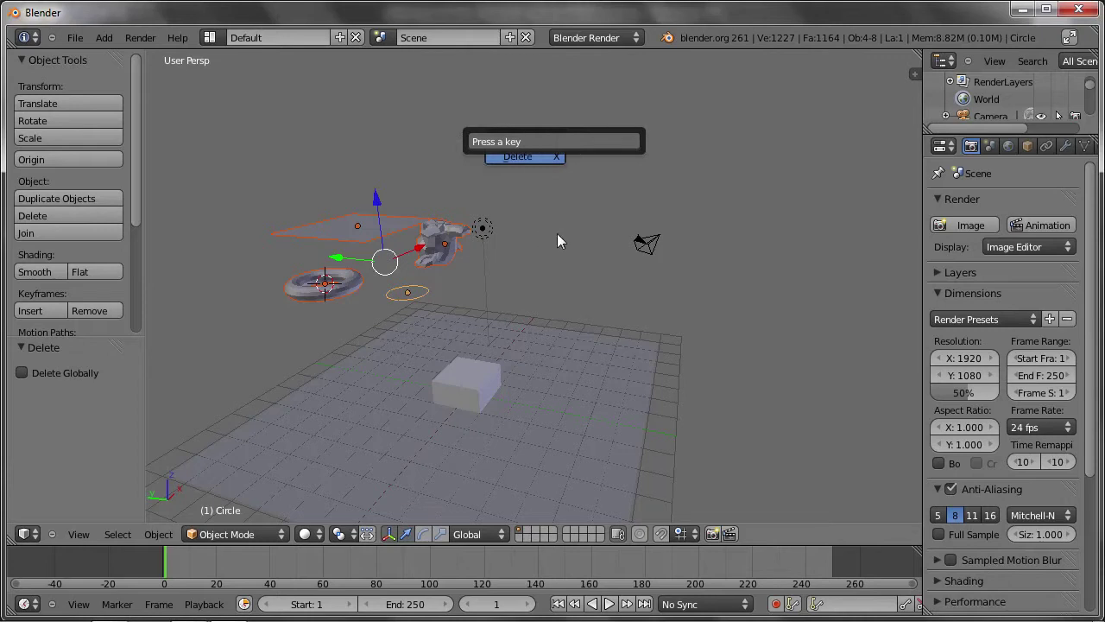
key("Escape")
key("Escape")
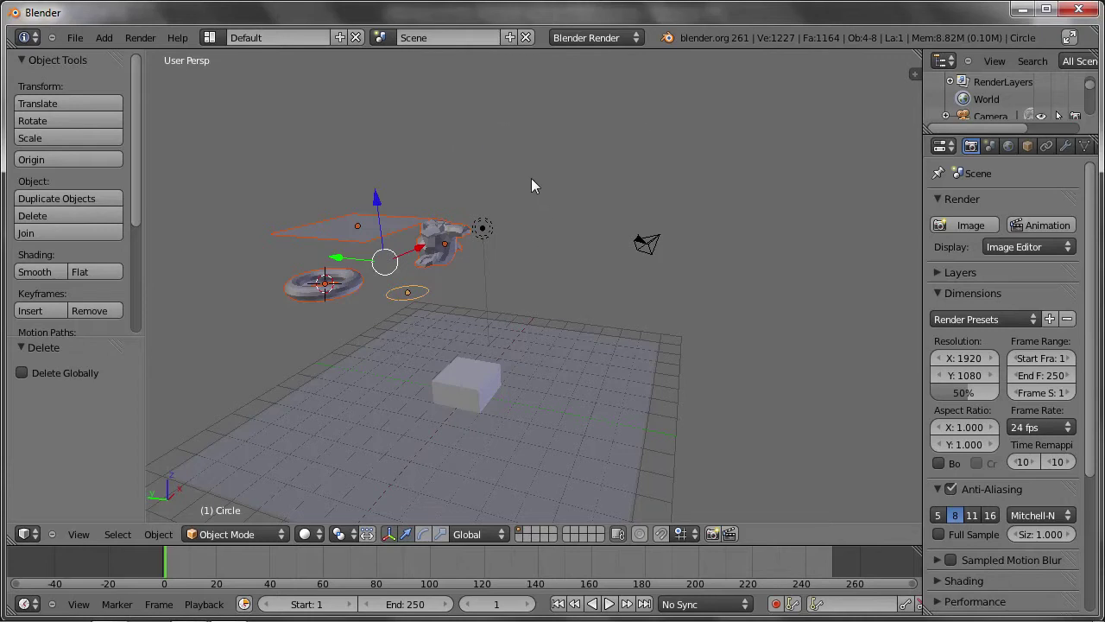
key("x")
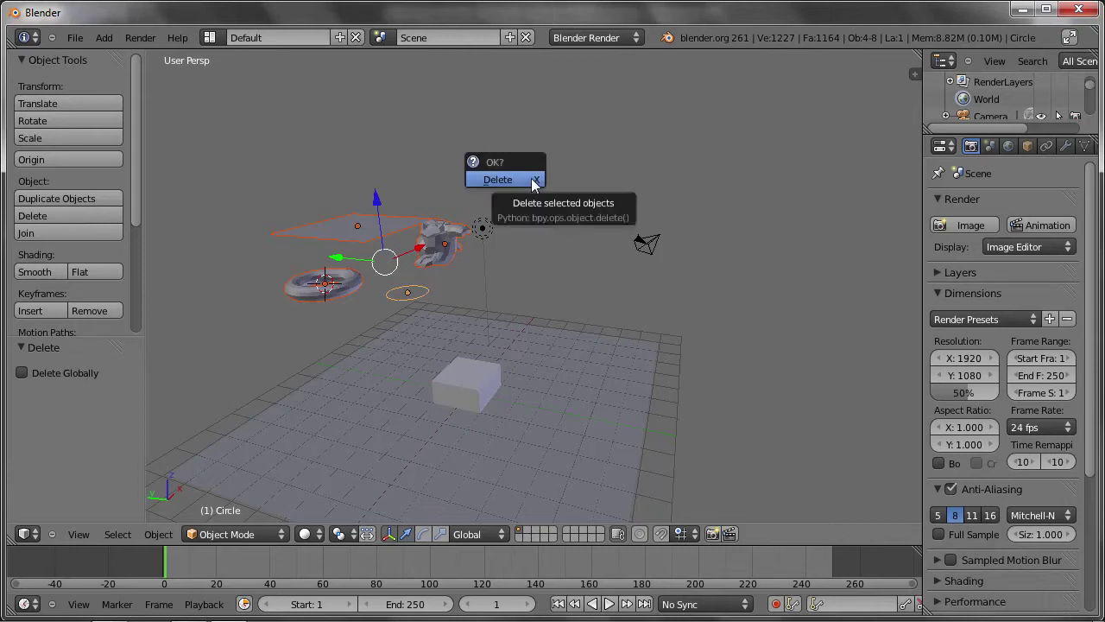
left_click(531, 178)
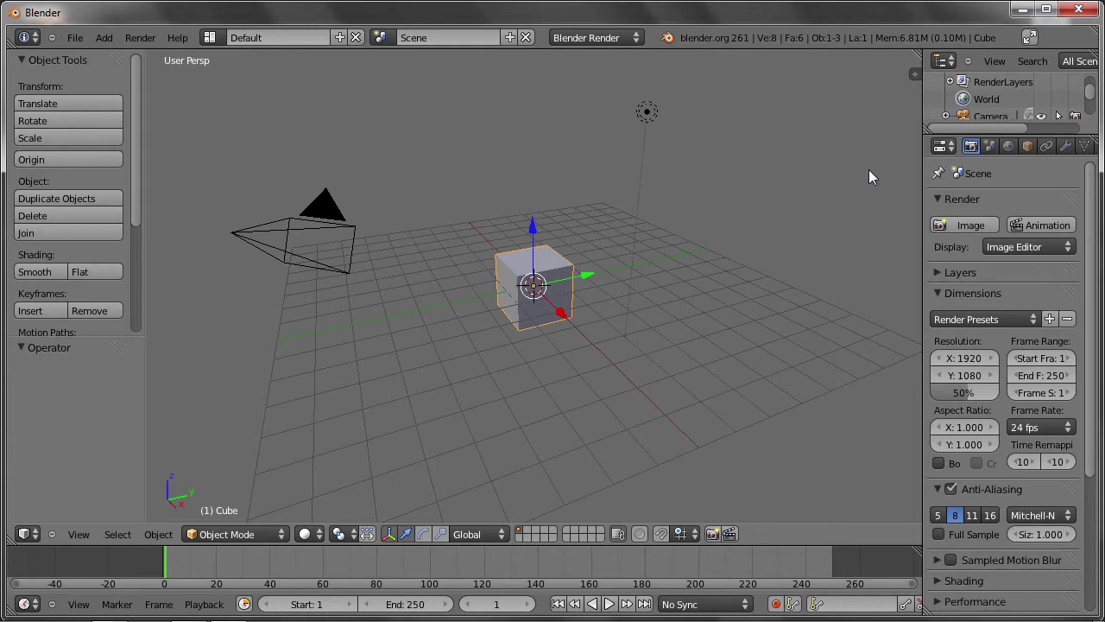
Delete the cube and add a UV sphere (32 segments, 16 rings, size 1.000) at grid centre.
key("x")
left_click(525, 278)
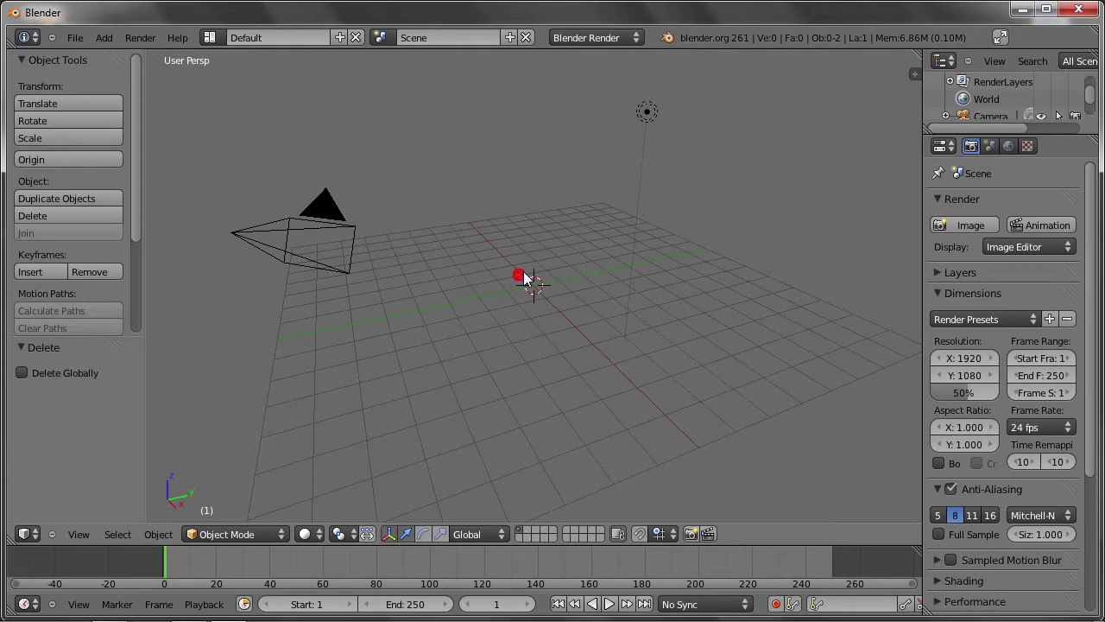
key("shift+a")
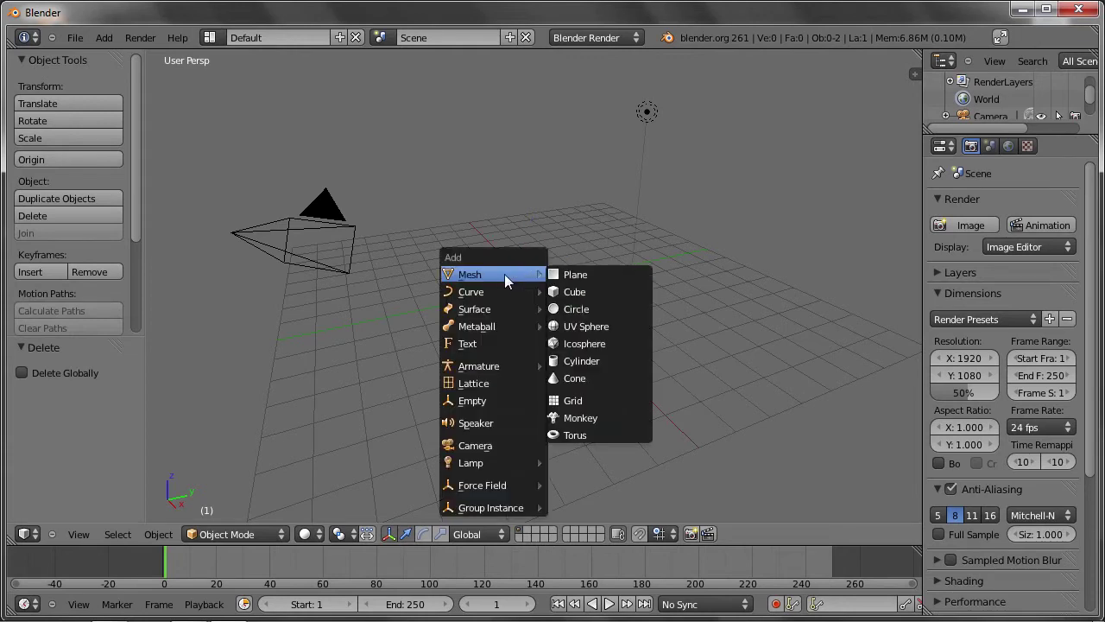
left_click(602, 331)
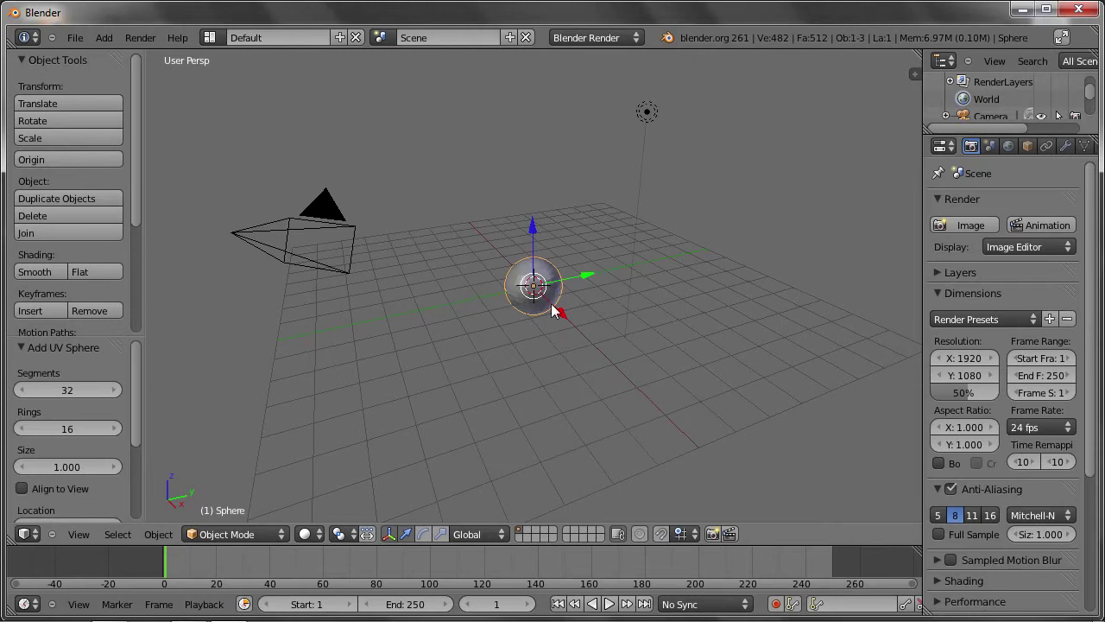
scroll(535, 315, "up", 3)
scroll(510, 302, "up", 4)
scroll(500, 297, "up", 1)
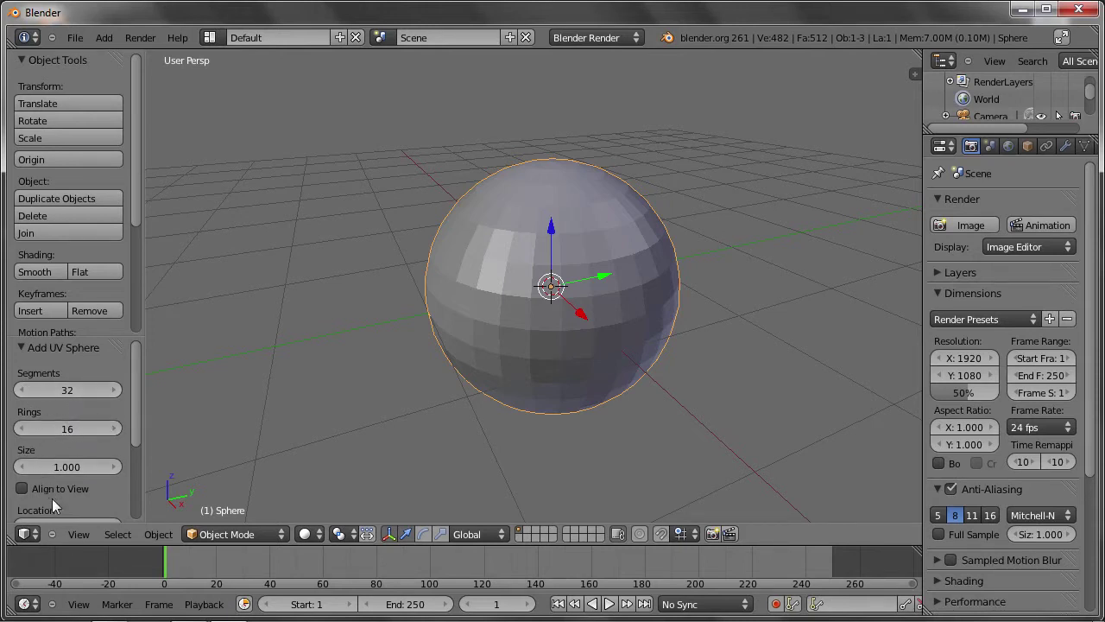
mouse_move(131, 410)
left_mouse_down()
mouse_move(130, 463)
mouse_move(127, 386)
left_mouse_up()
Adjust the UV sphere's segment count, trying 20 and 12, before settling on 8 segments.
left_click(24, 393)
left_click(24, 391)
left_click(25, 391)
left_click(25, 391)
left_click(26, 389)
left_click(28, 388)
left_click(29, 388)
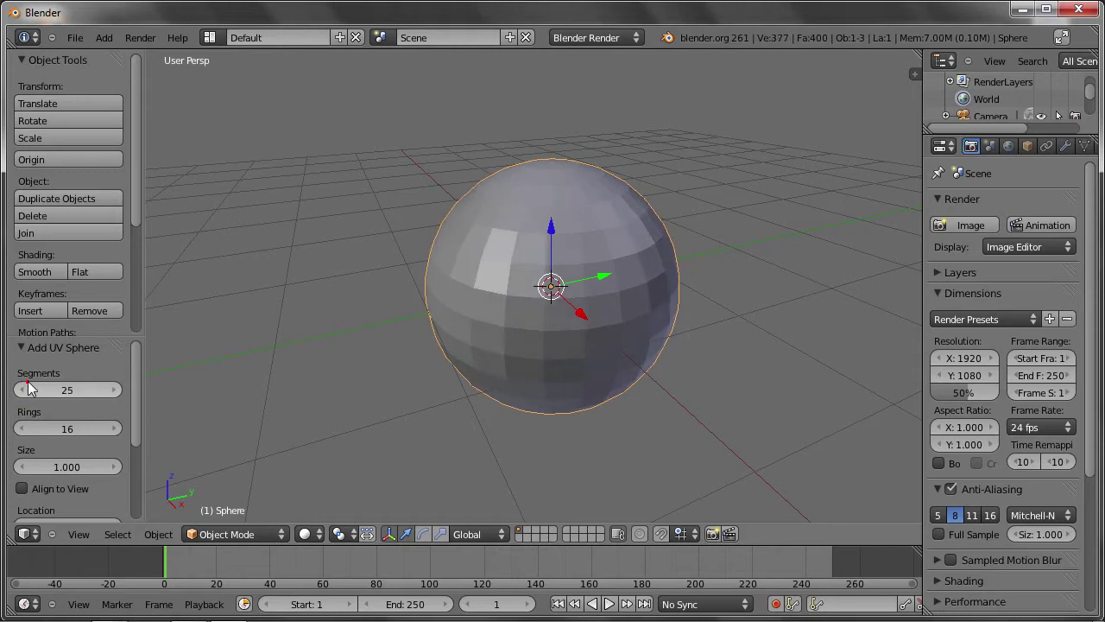
left_click(27, 389)
left_click(25, 390)
left_click(25, 391)
left_click(25, 391)
left_click(25, 392)
left_click(23, 393)
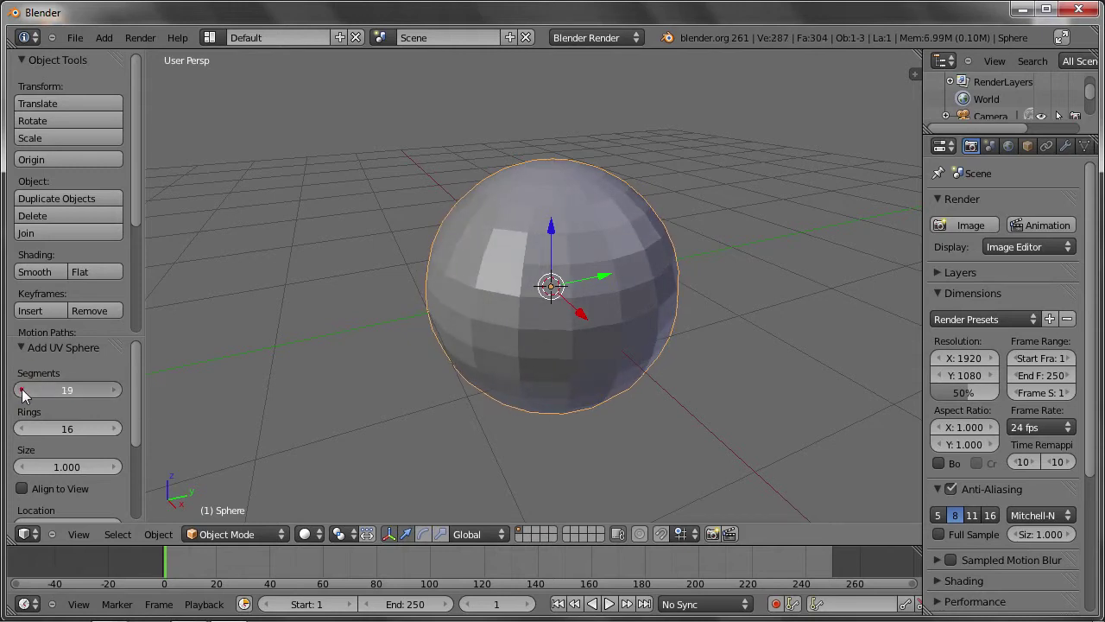
left_click_drag(24, 394, 35, 393)
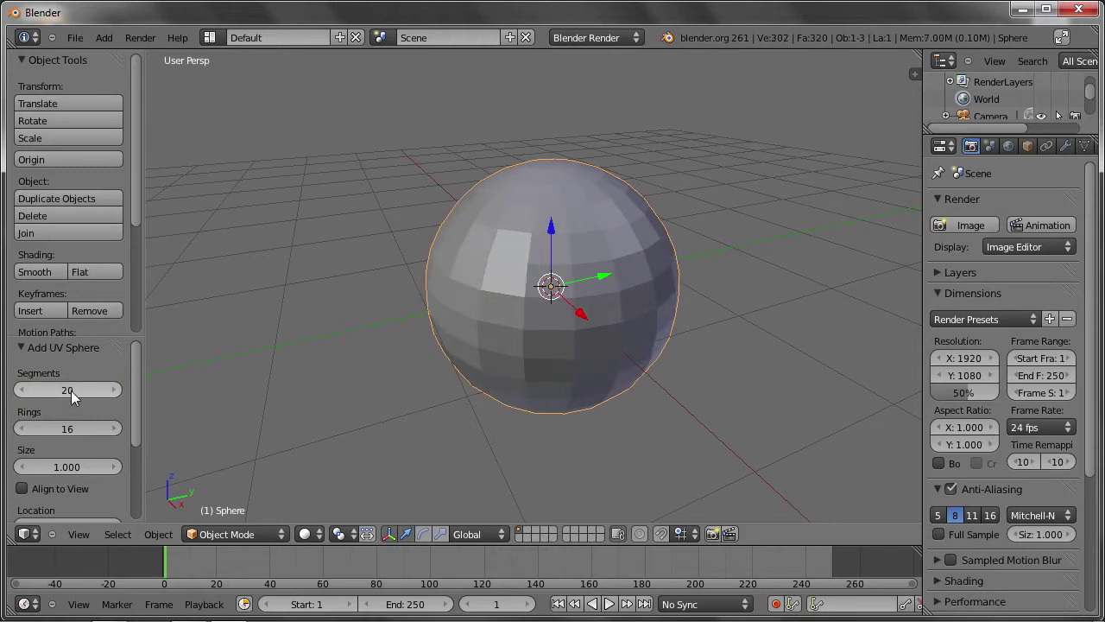
left_click(65, 391)
type("20")
key("Return")
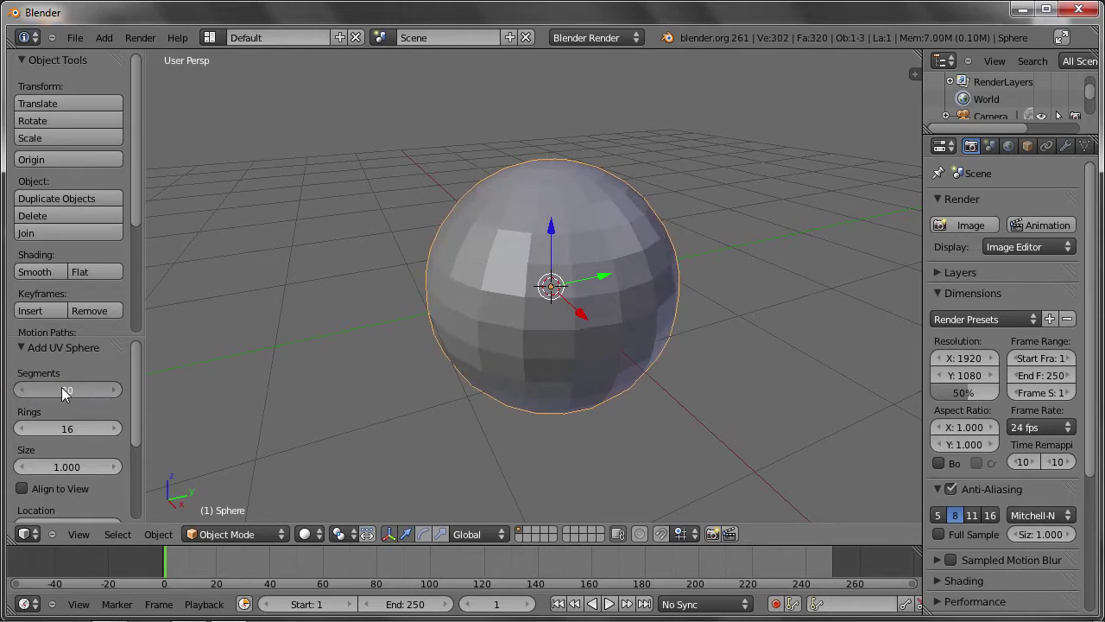
left_click_drag(65, 394, 4, 384)
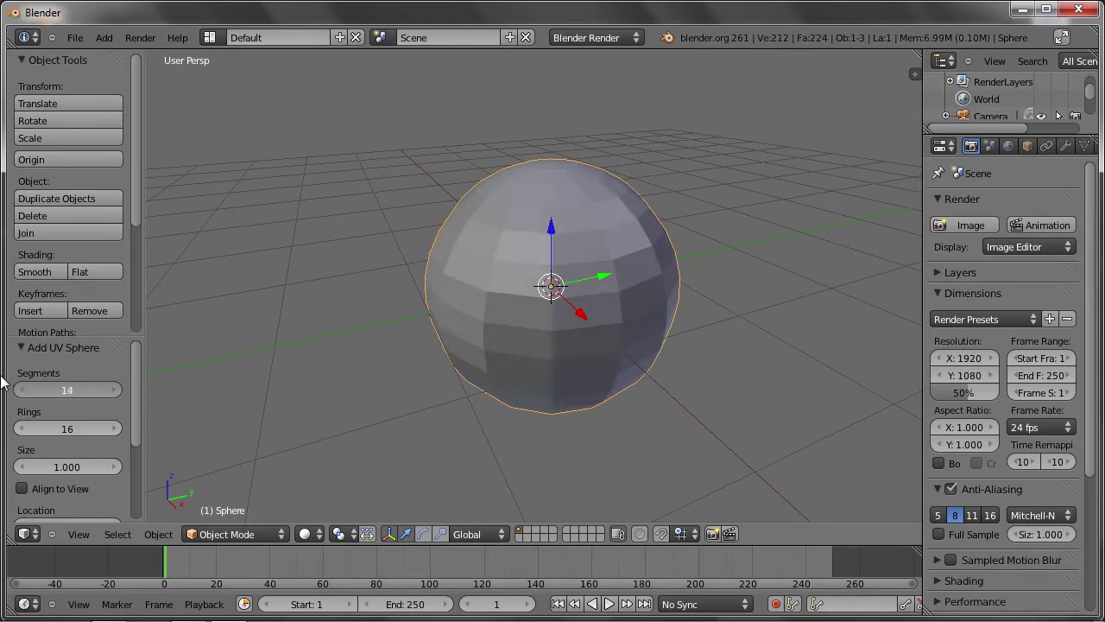
left_click(19, 392)
left_click(19, 393)
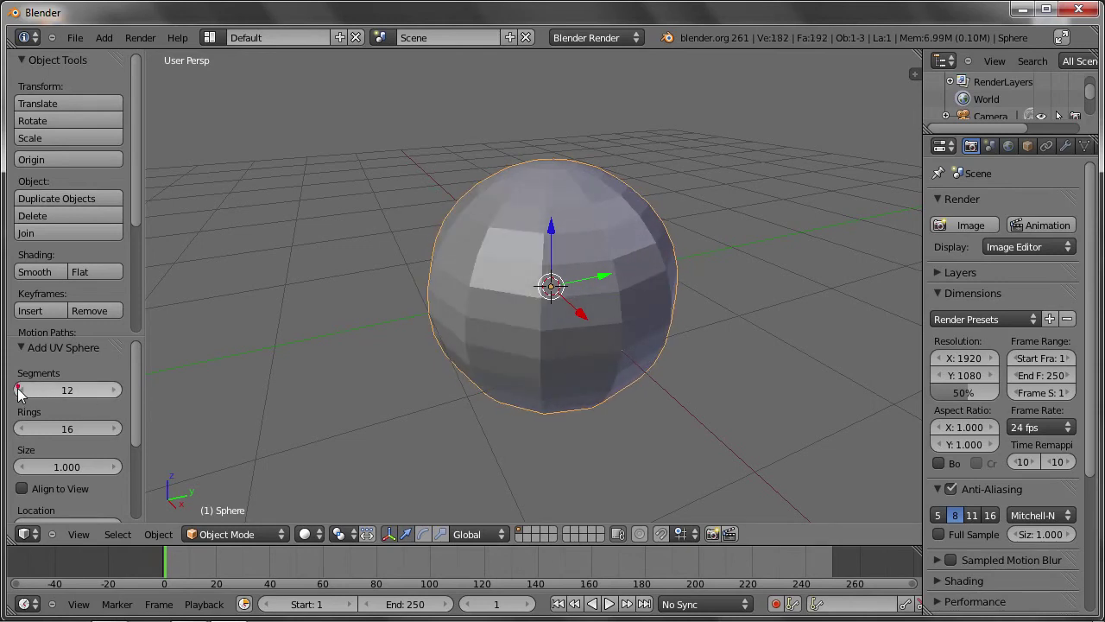
left_click(19, 392)
left_click(19, 393)
left_click(114, 391)
left_click(114, 390)
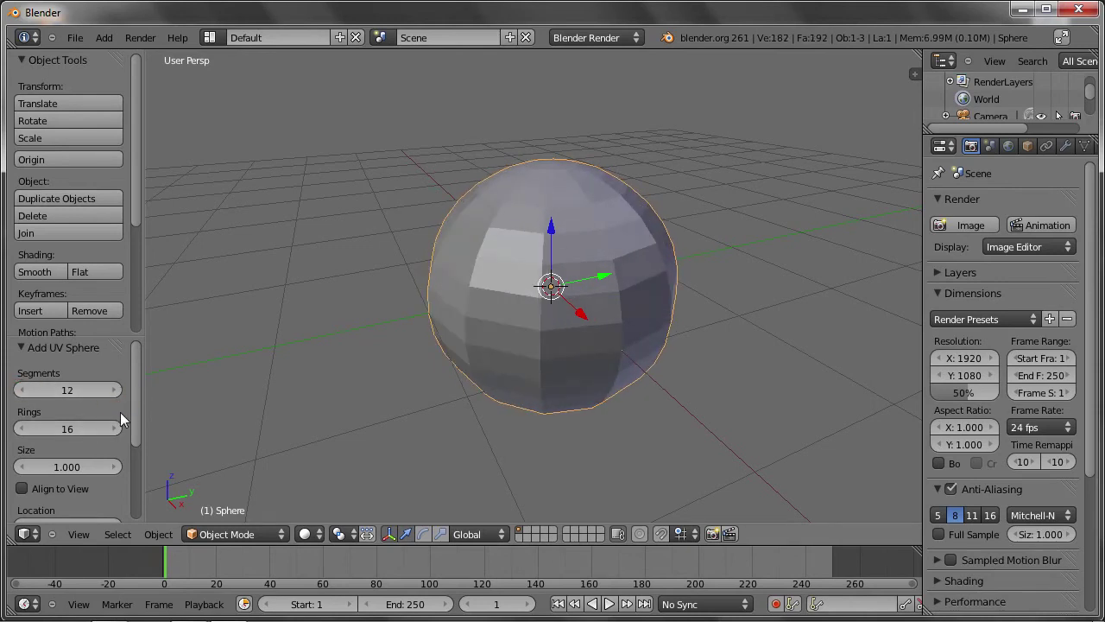
left_click(56, 394)
type("8")
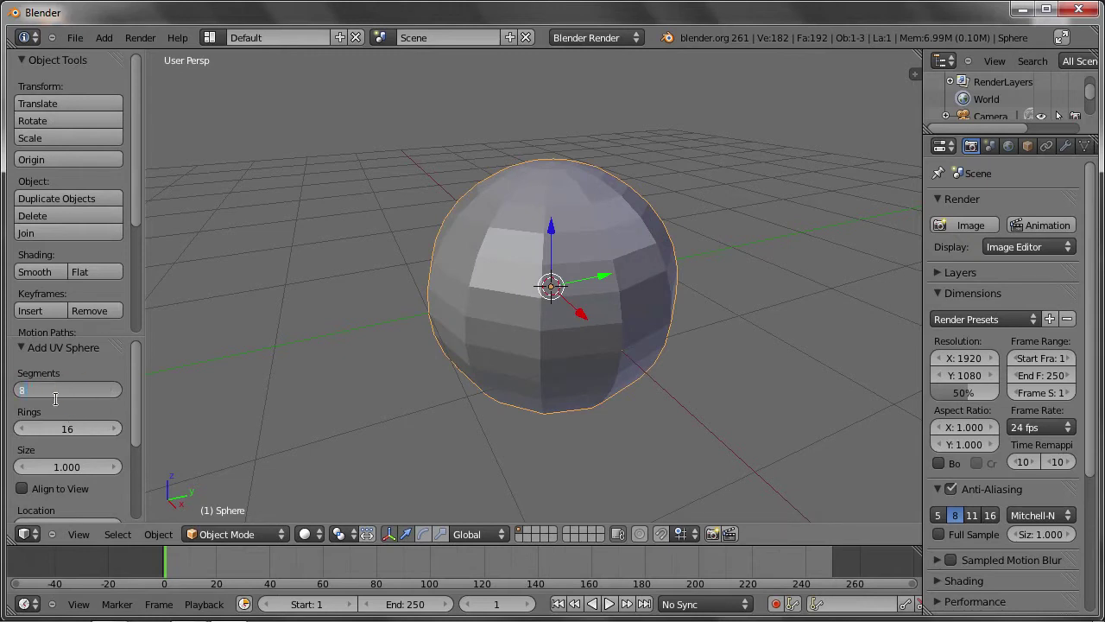
key("Return")
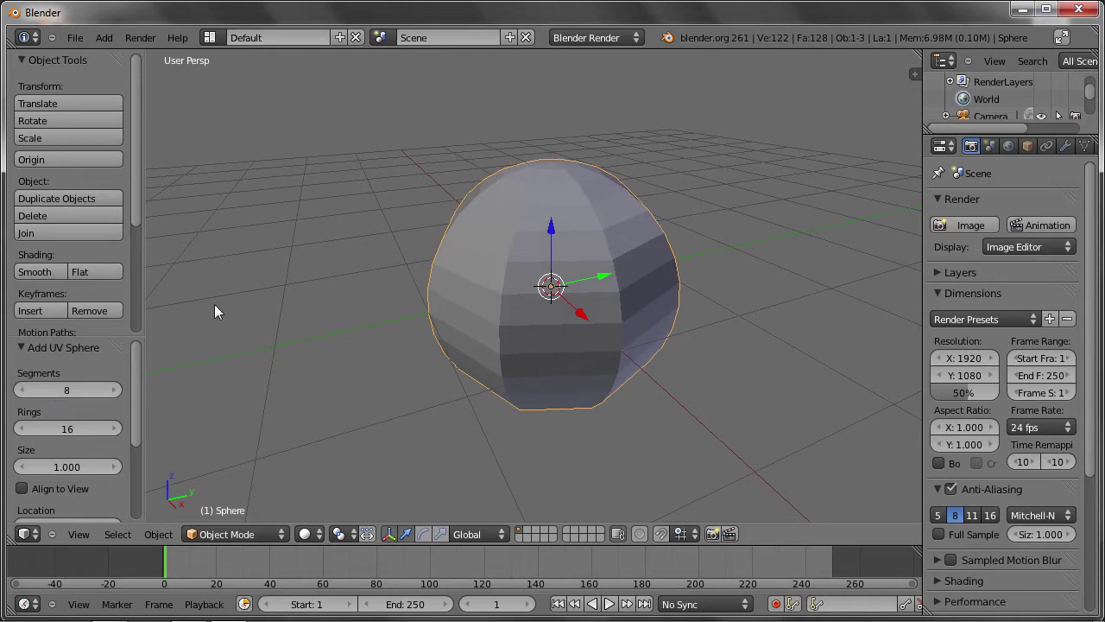
Lower the sphere's rings to 6 and shrink its size to 0.840.
left_click(25, 430)
left_click(25, 429)
left_click(25, 429)
left_click(25, 429)
left_click(25, 429)
left_click(25, 430)
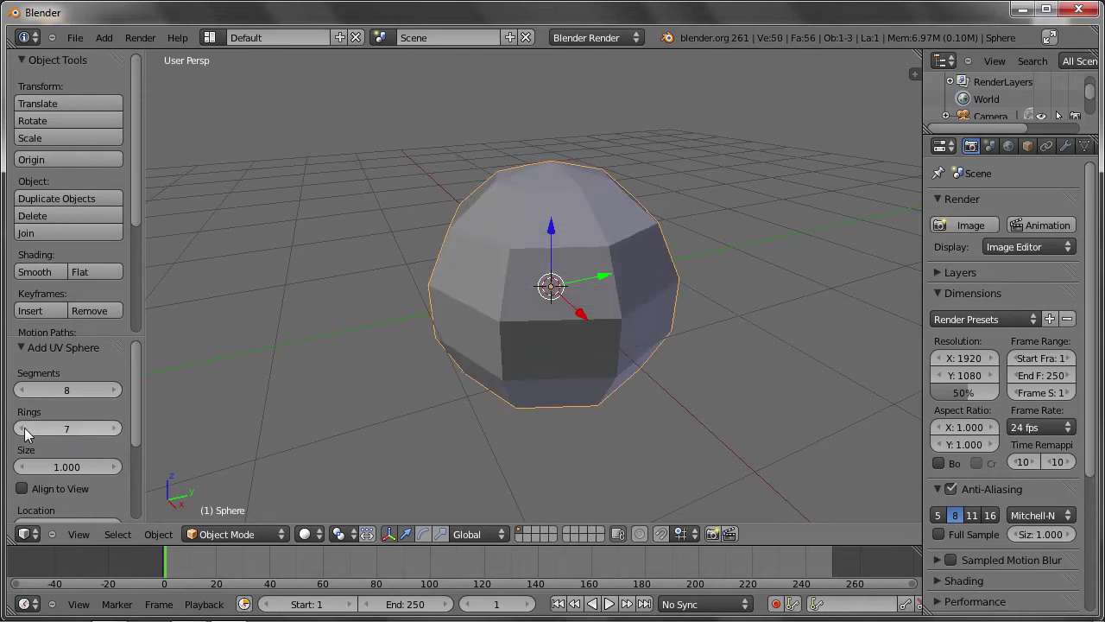
left_click(25, 429)
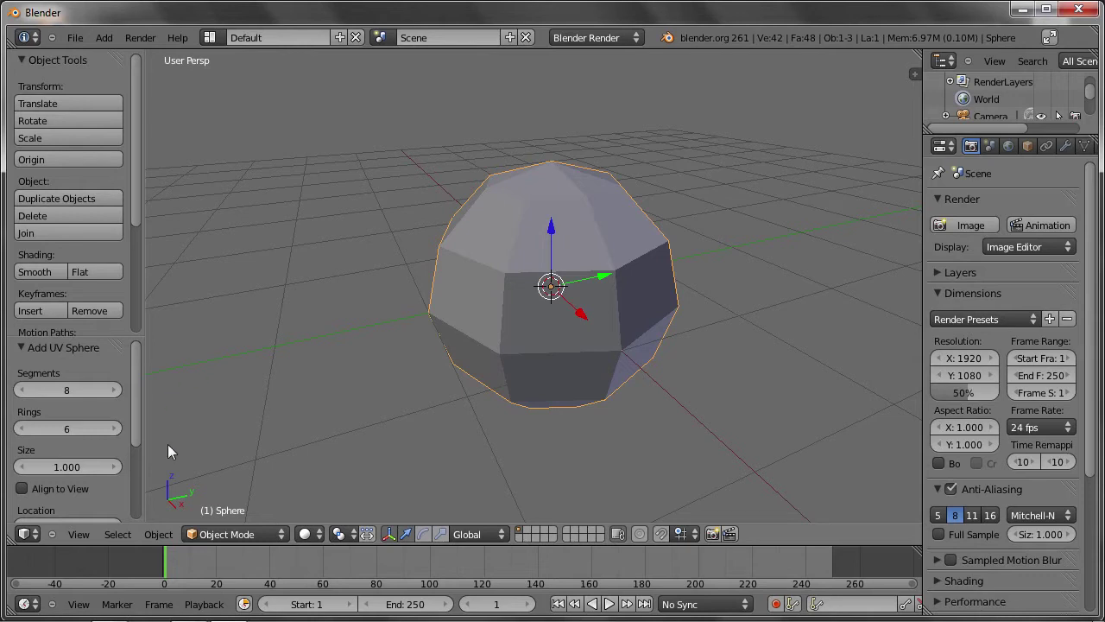
left_click_drag(67, 467, 58, 482)
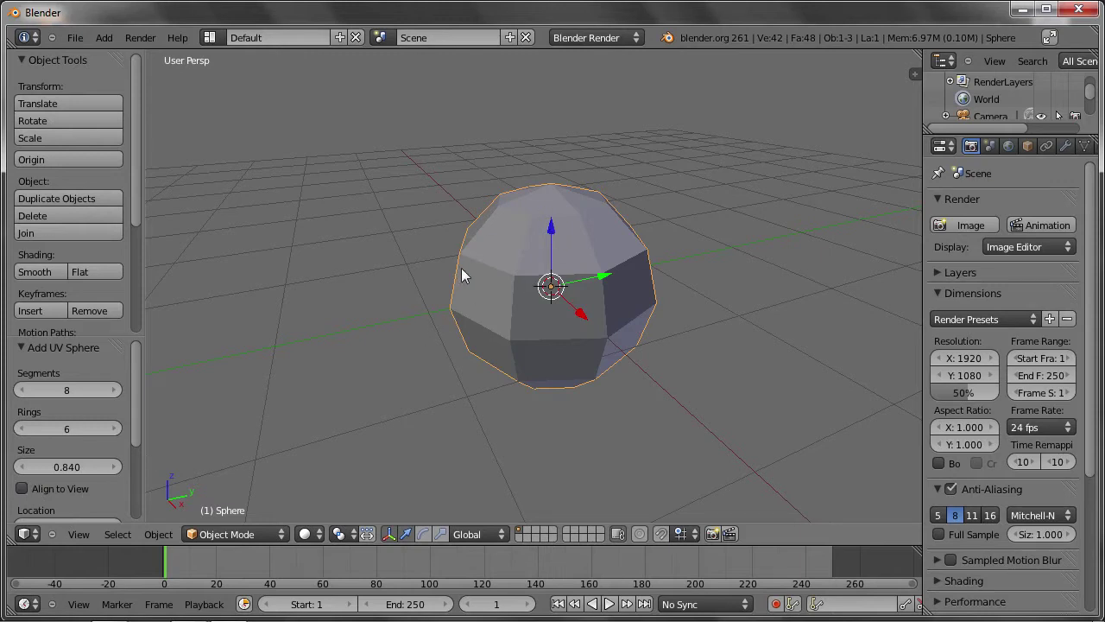
Toggle the sphere's Align to View on and off to compare it with world orientation.
left_click(22, 489)
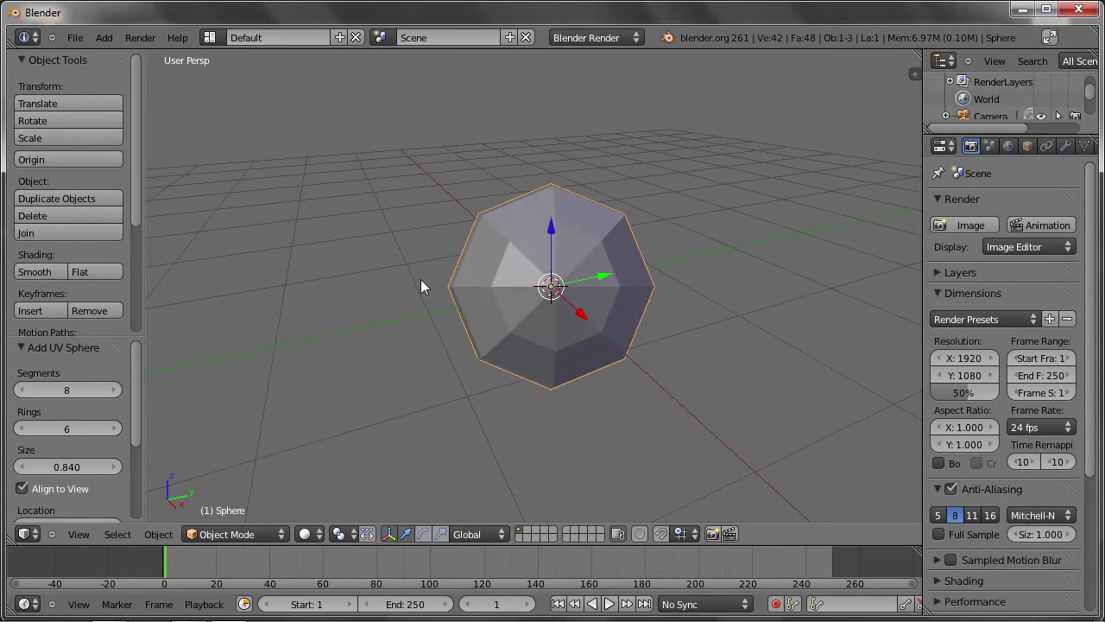
mouse_move(389, 288)
middle_mouse_down()
mouse_move(375, 328)
mouse_move(495, 317)
mouse_move(516, 302)
middle_mouse_up()
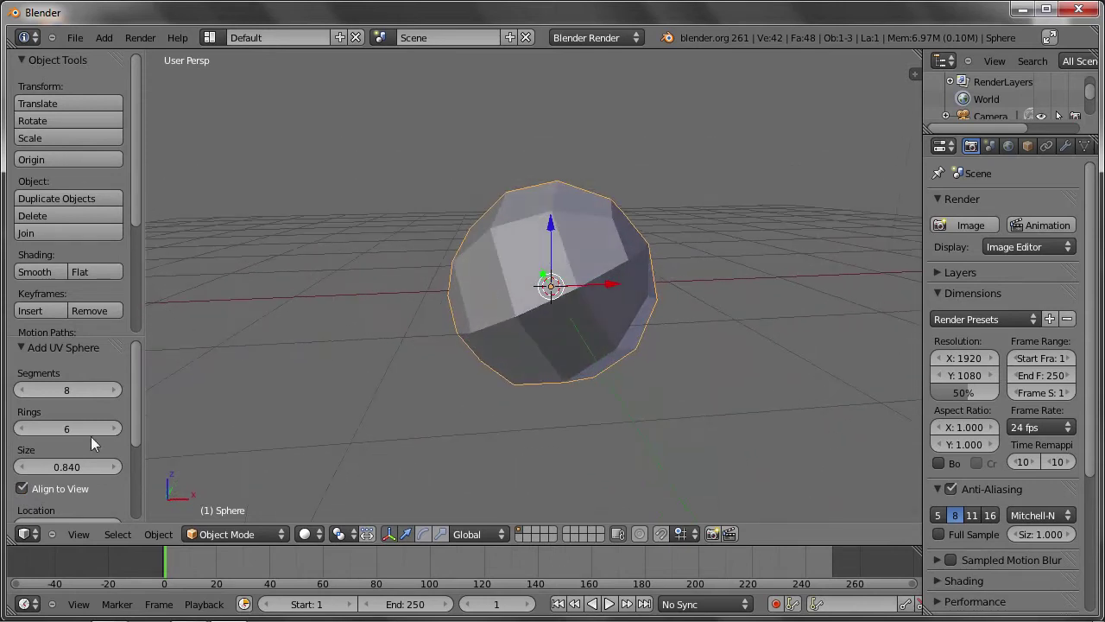
left_click(22, 489)
left_click(24, 488)
left_click(23, 489)
left_click(24, 489)
left_click(30, 491)
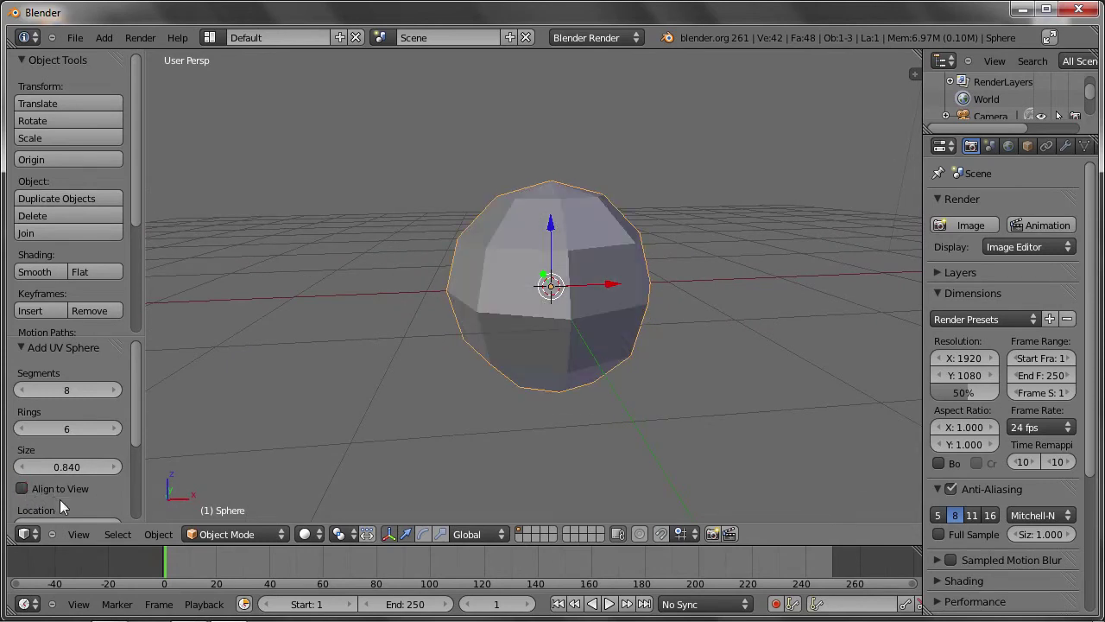
left_click(24, 488)
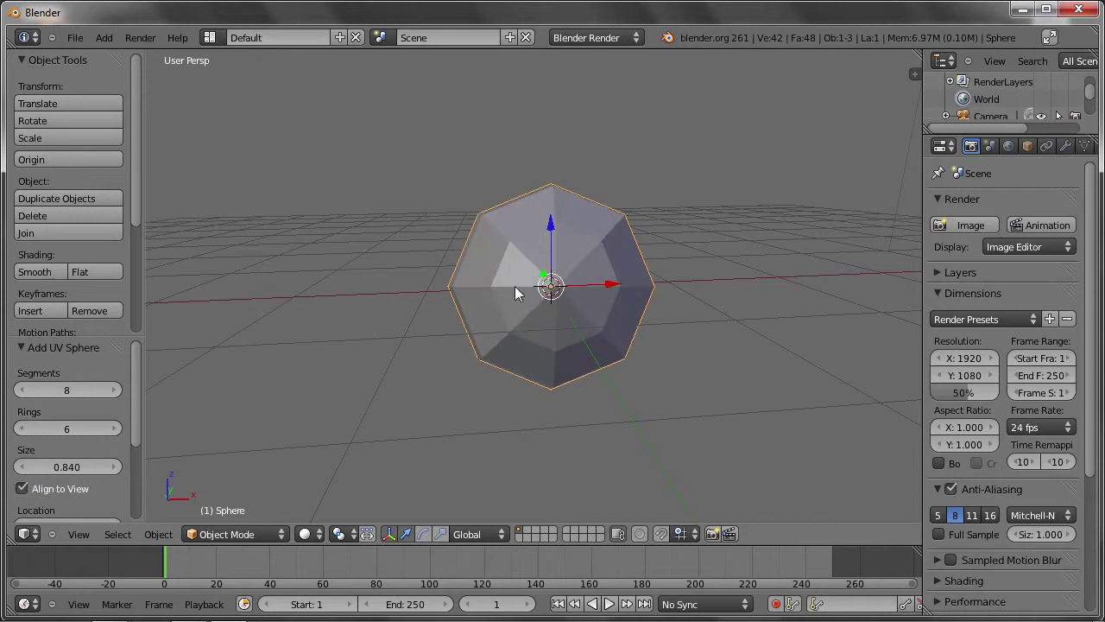
Re-align the sphere to a higher view angle and move it to Location X 2.880.
mouse_move(405, 307)
middle_mouse_down()
mouse_move(421, 345)
mouse_move(418, 329)
middle_mouse_up()
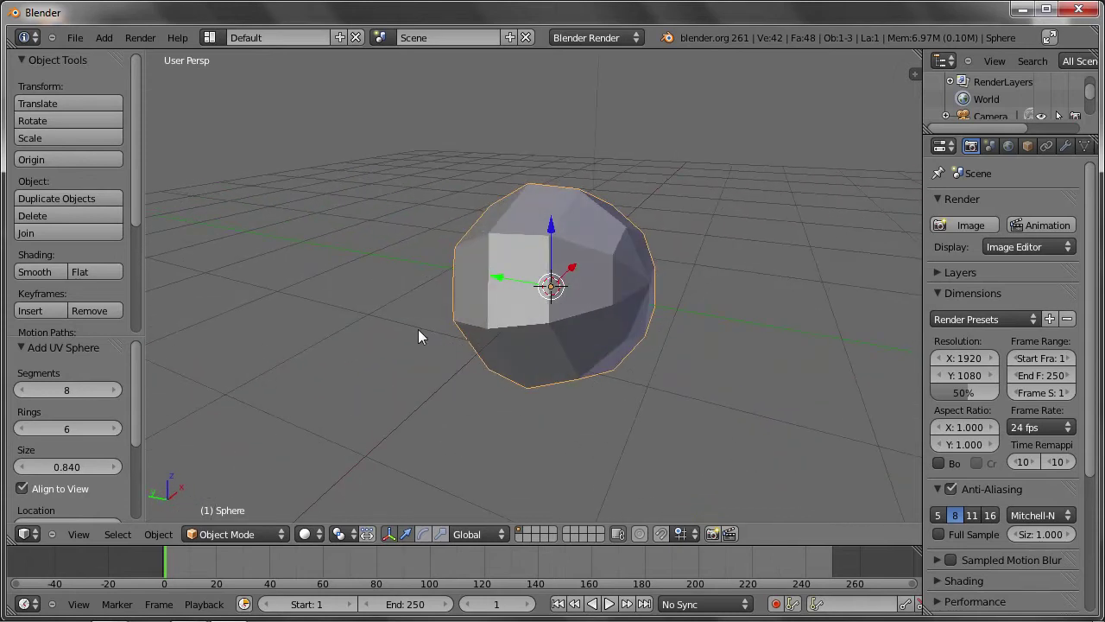
left_click(21, 489)
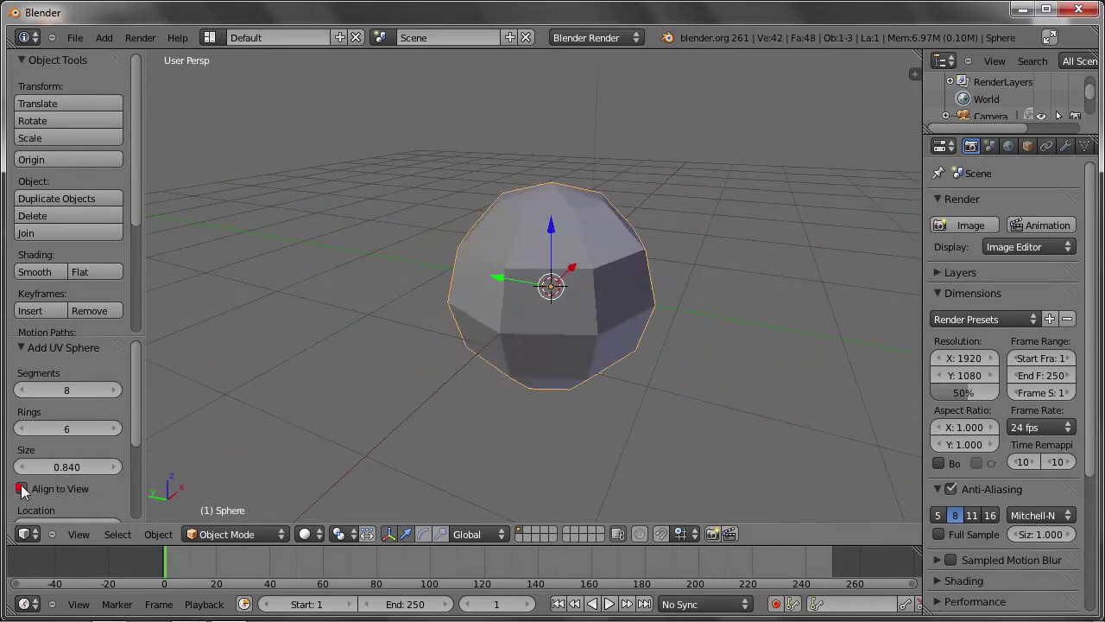
left_click(23, 488)
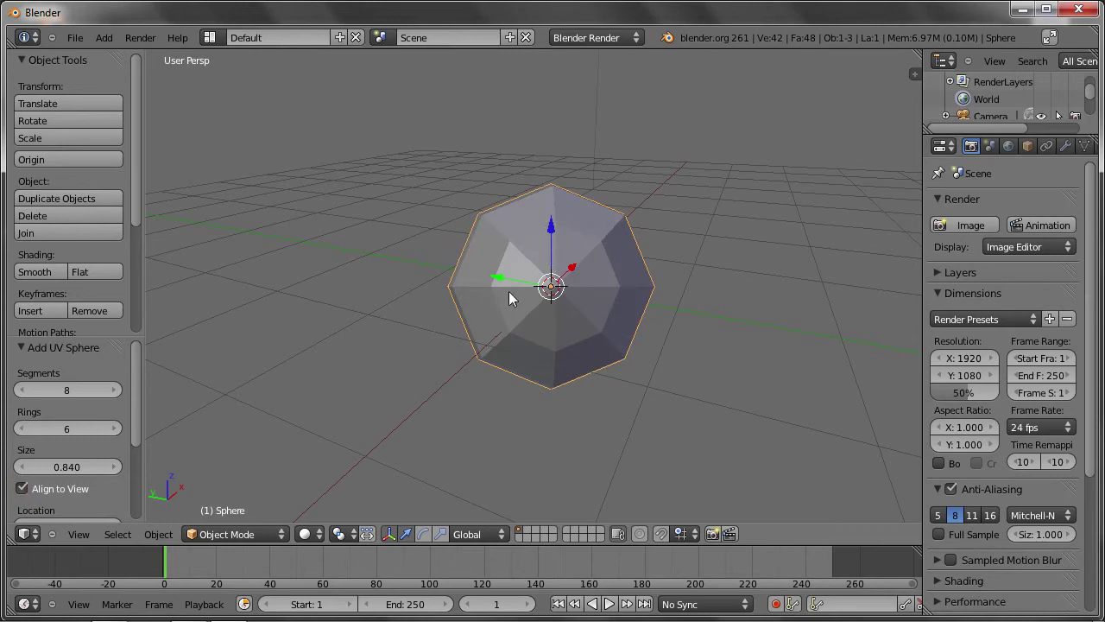
left_click_drag(133, 415, 134, 483)
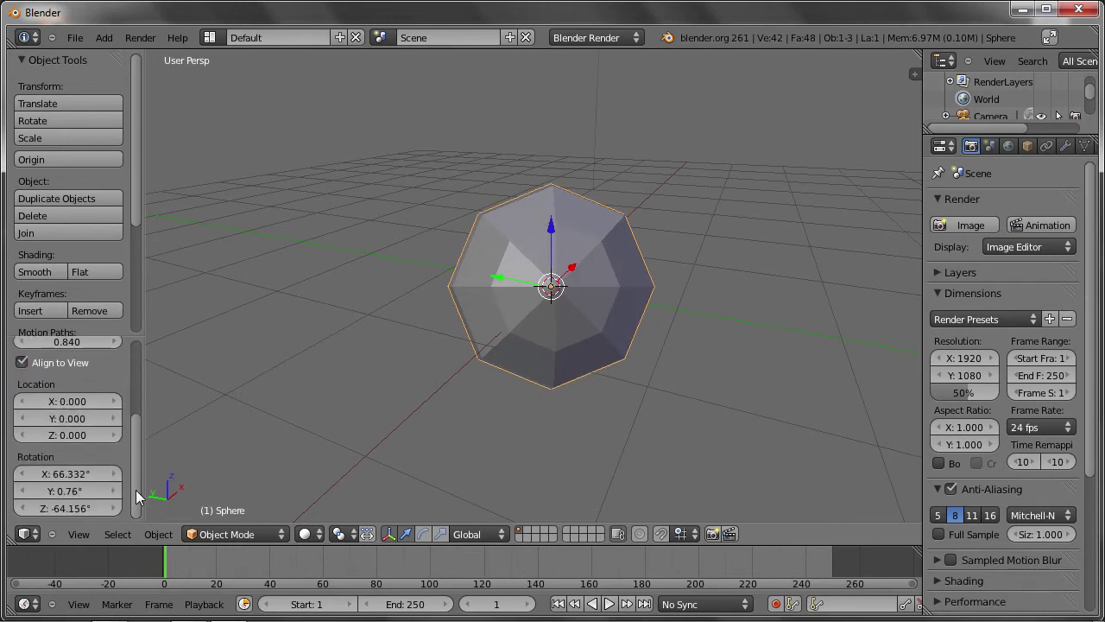
mouse_move(95, 404)
left_mouse_down()
mouse_move(74, 402)
mouse_move(86, 437)
mouse_move(137, 343)
left_mouse_up()
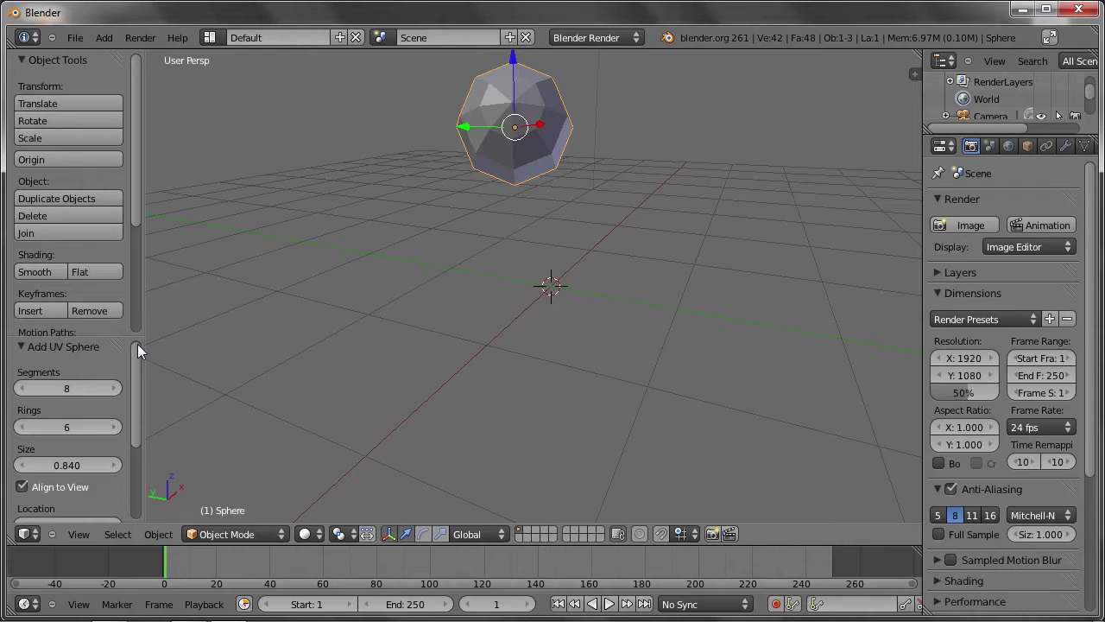
Zoom out to see the lamp and camera, selecting the lamp and then the sphere.
mouse_move(463, 309)
middle_mouse_down()
mouse_move(518, 202)
mouse_move(518, 296)
mouse_move(475, 419)
mouse_move(512, 142)
middle_mouse_up()
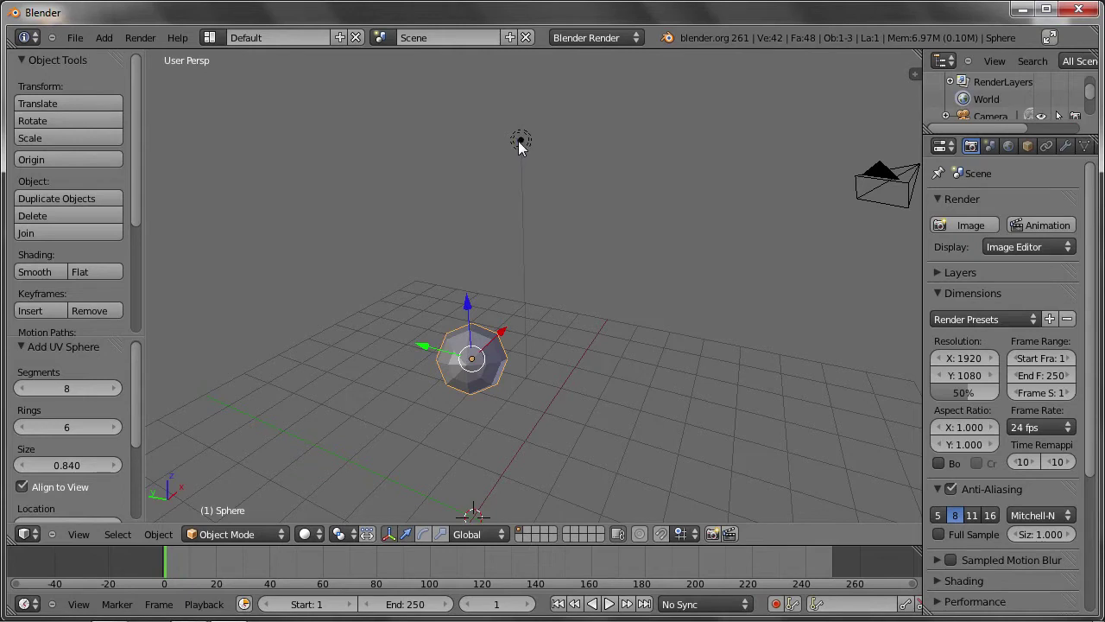
right_click(519, 143)
right_click(477, 344)
right_click(519, 141)
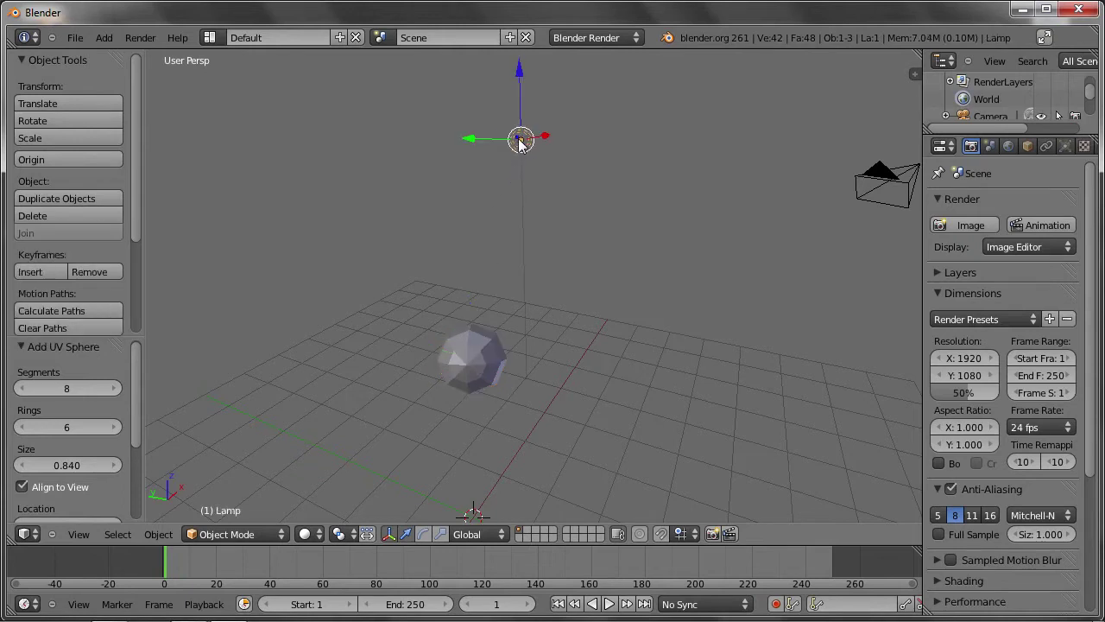
right_click(467, 346)
Add a cylinder at a new 3D cursor spot beside the sphere with 18 vertices.
left_click(580, 262)
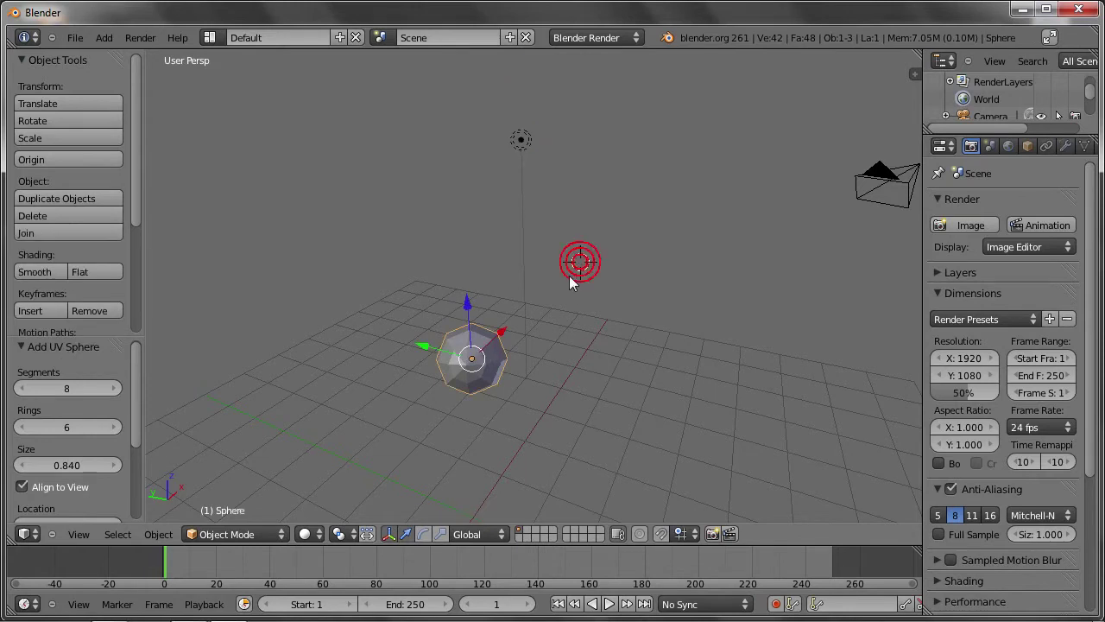
key("shift+a")
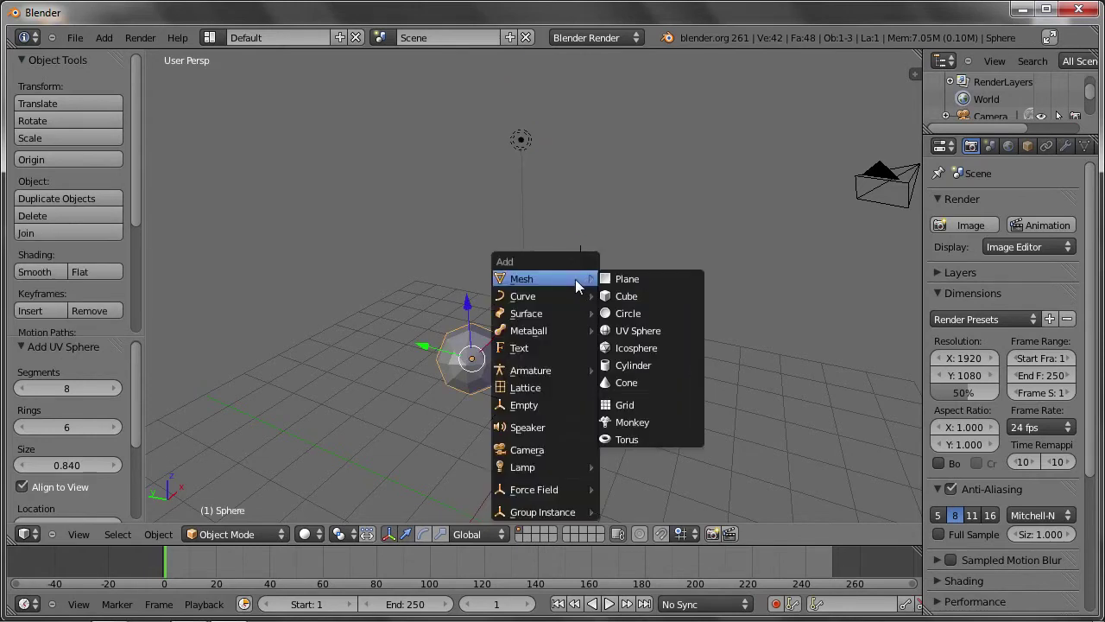
left_click(627, 364)
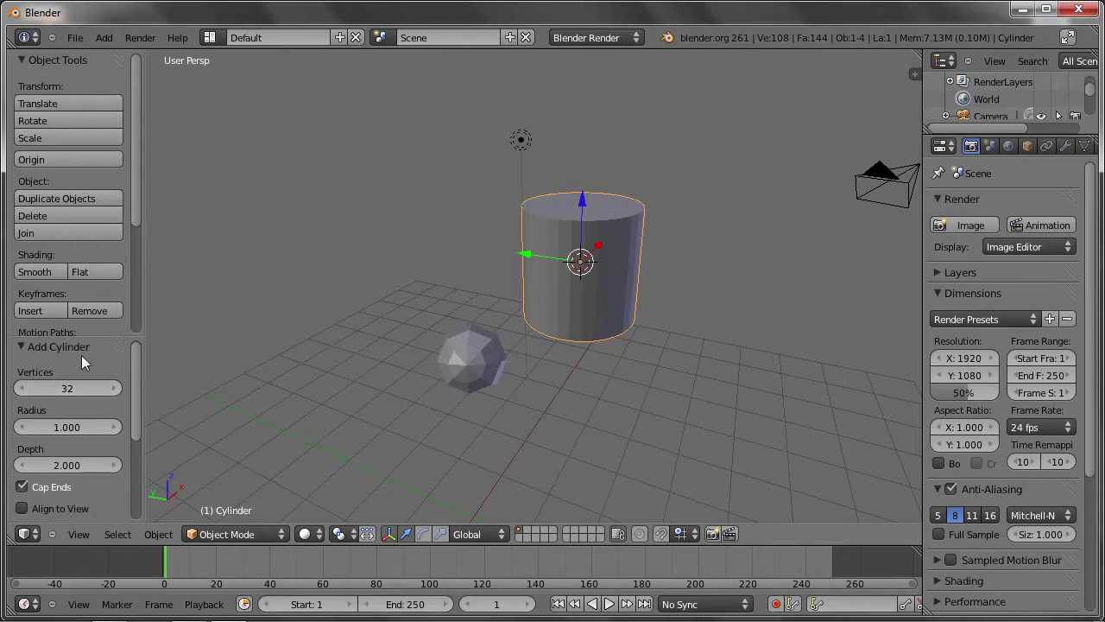
left_click_drag(84, 389, 17, 398)
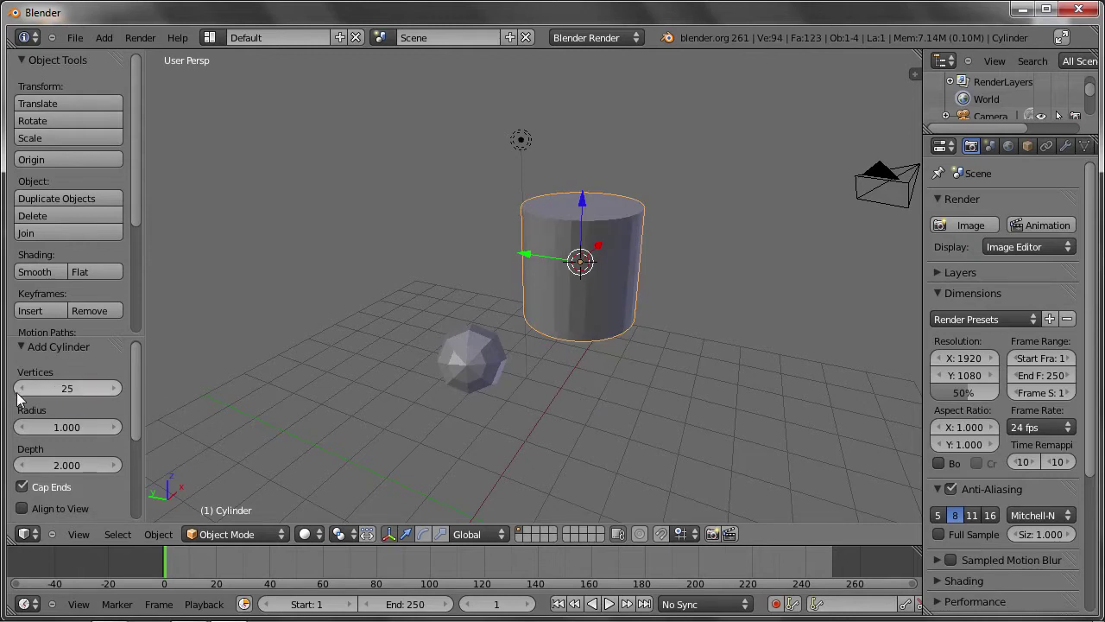
left_click_drag(96, 387, 48, 391)
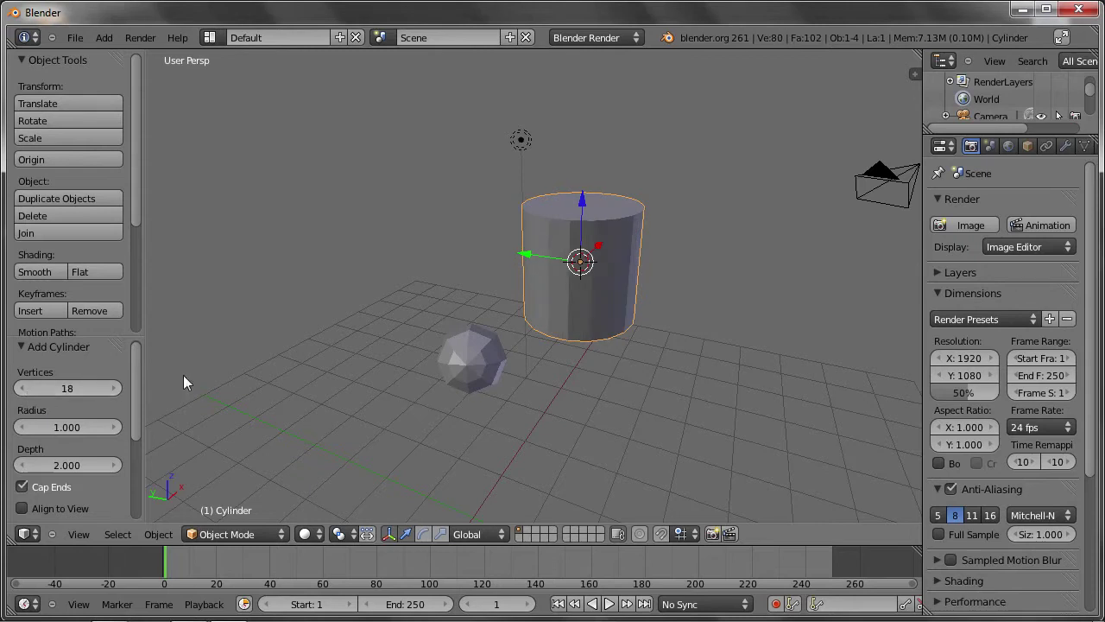
right_click(468, 366)
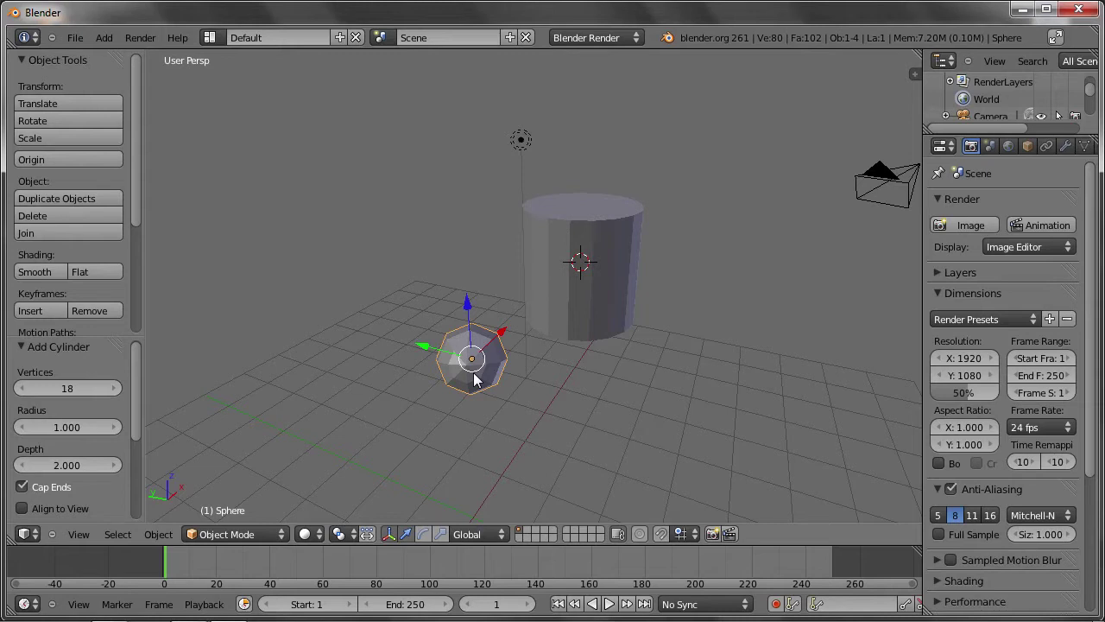
Delete the sphere and the 18-vertex cylinder.
key("Delete")
right_click(565, 266)
key("a")
right_click(577, 295)
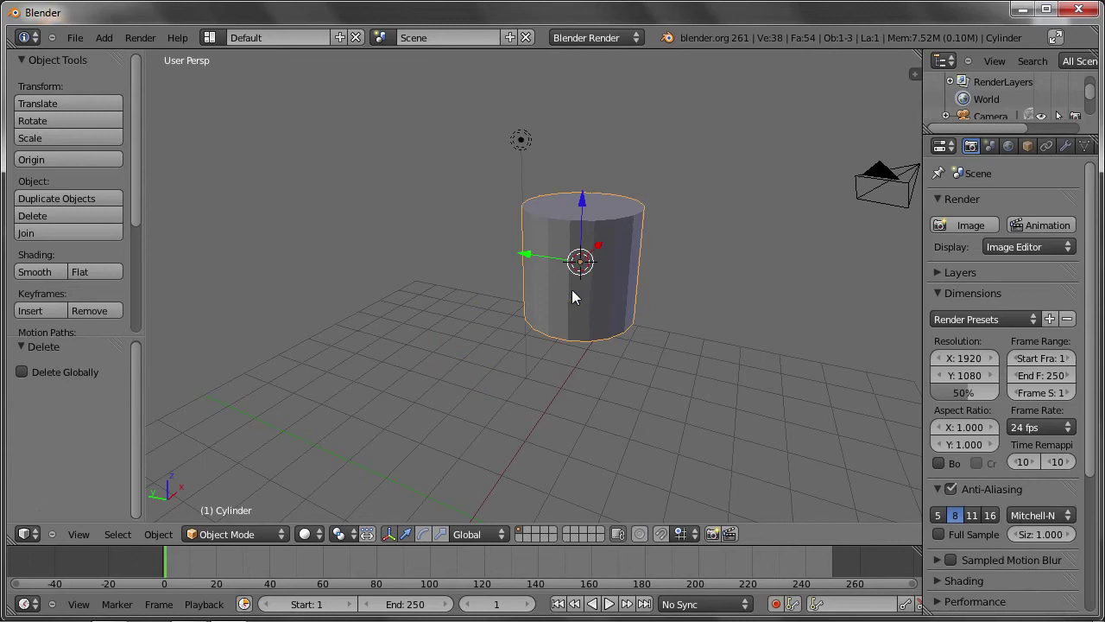
key("Delete")
Add a new cylinder with 12 vertices, radius 1.568 and depth 1.893.
key("shift+a")
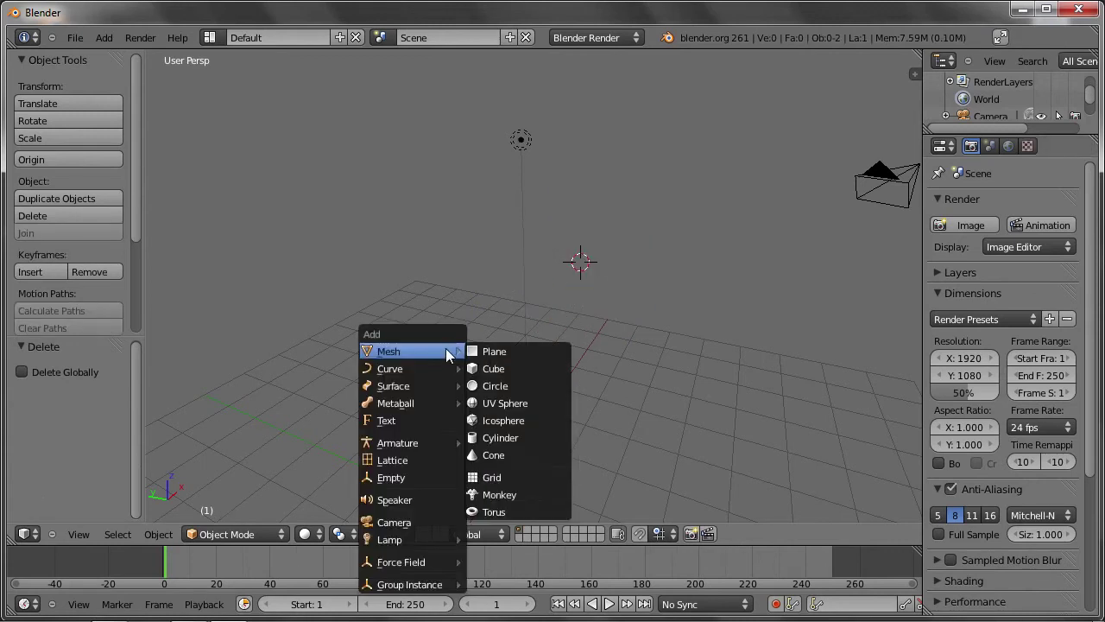
left_click(508, 436)
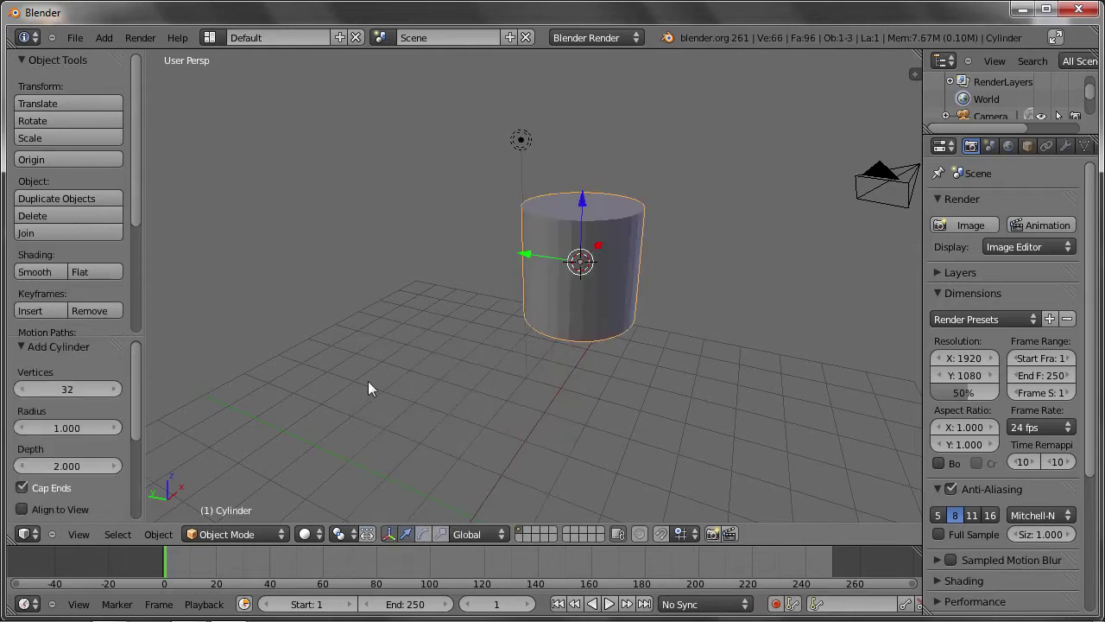
left_click_drag(51, 388, 32, 391)
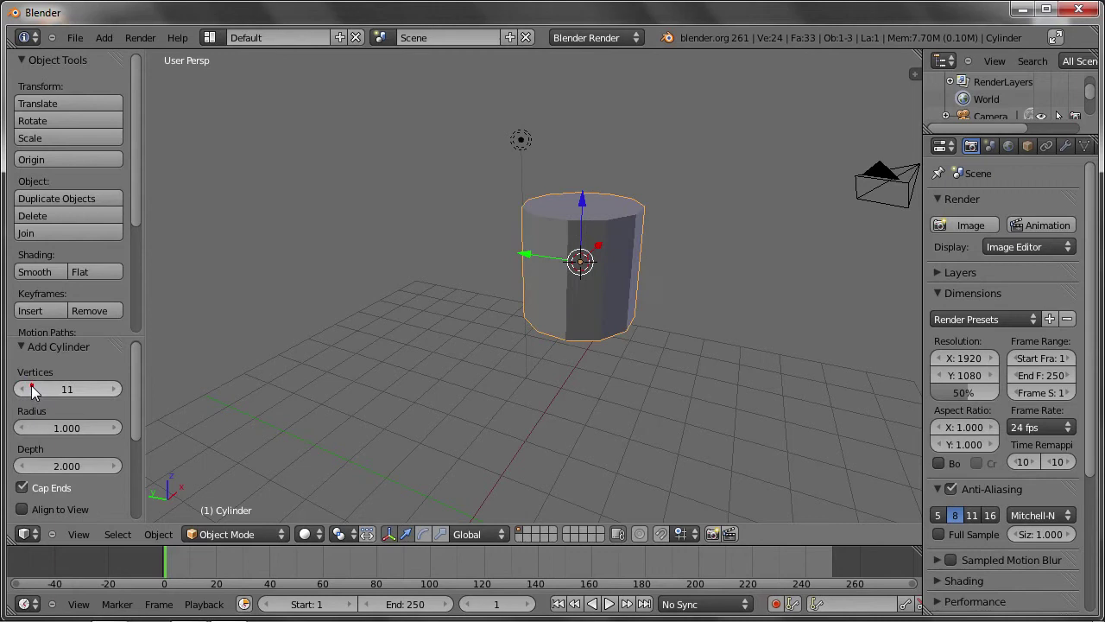
left_click(115, 388)
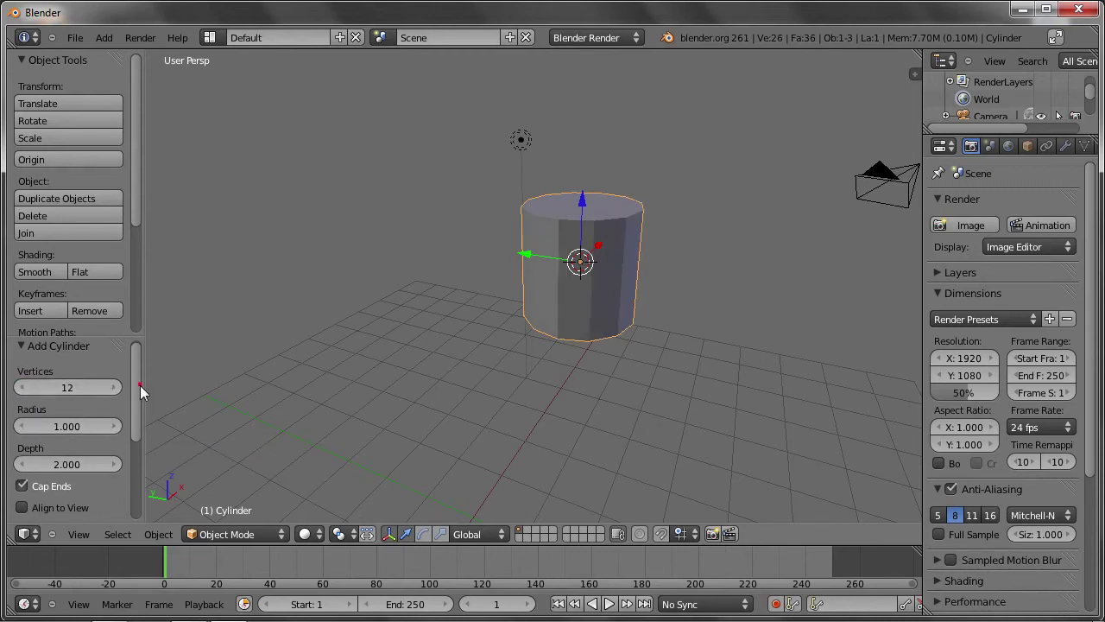
left_click_drag(140, 385, 139, 416)
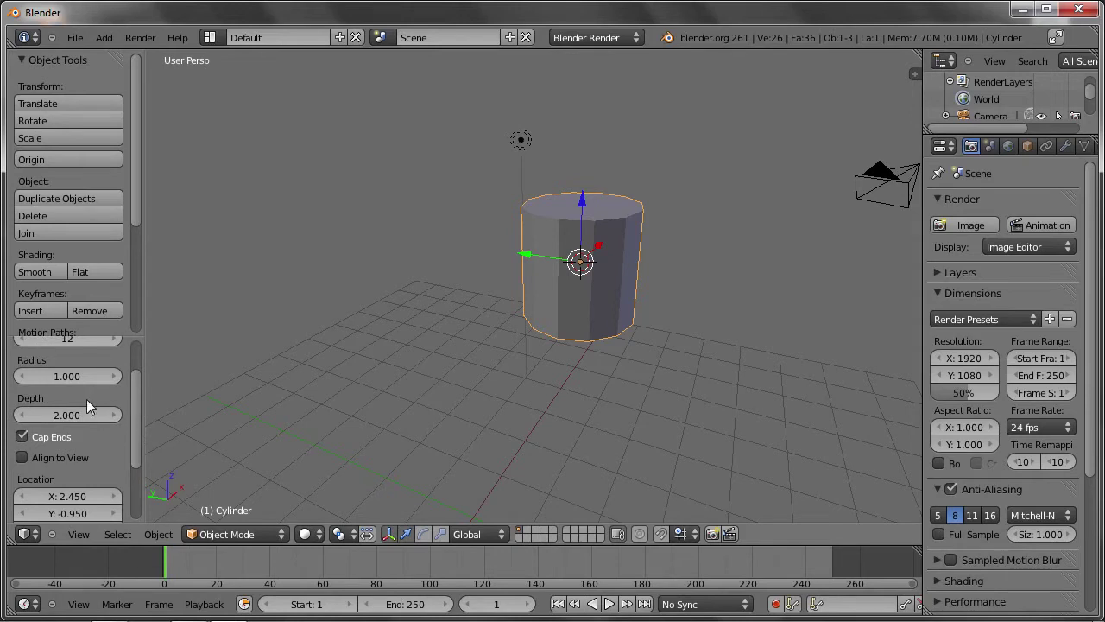
left_click_drag(82, 375, 141, 378)
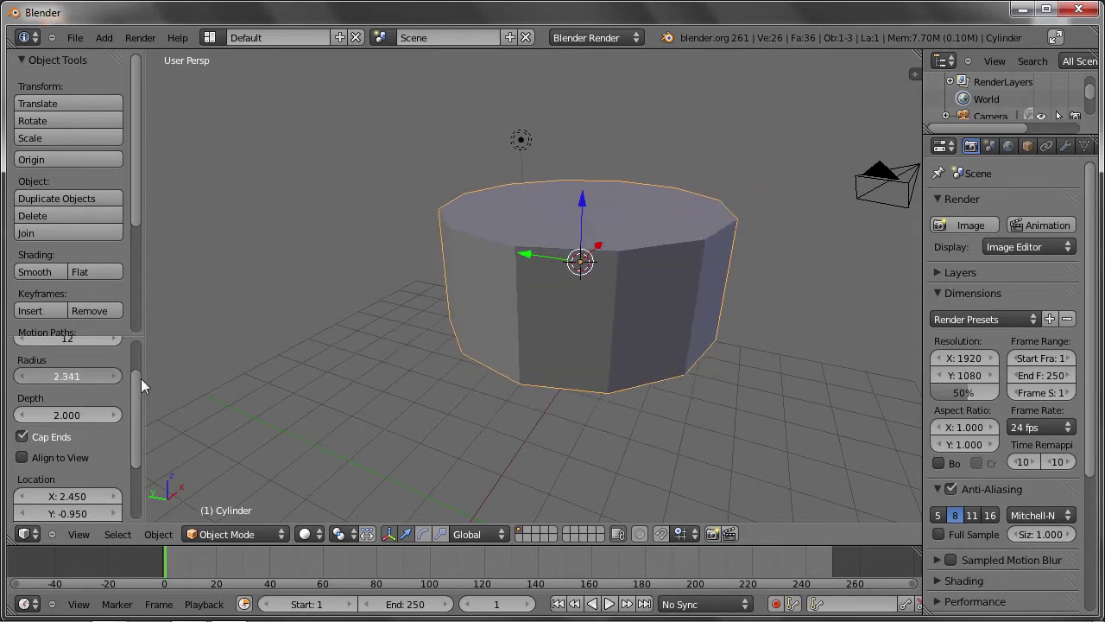
mouse_move(68, 412)
left_mouse_down()
mouse_move(98, 416)
mouse_move(48, 416)
left_mouse_up()
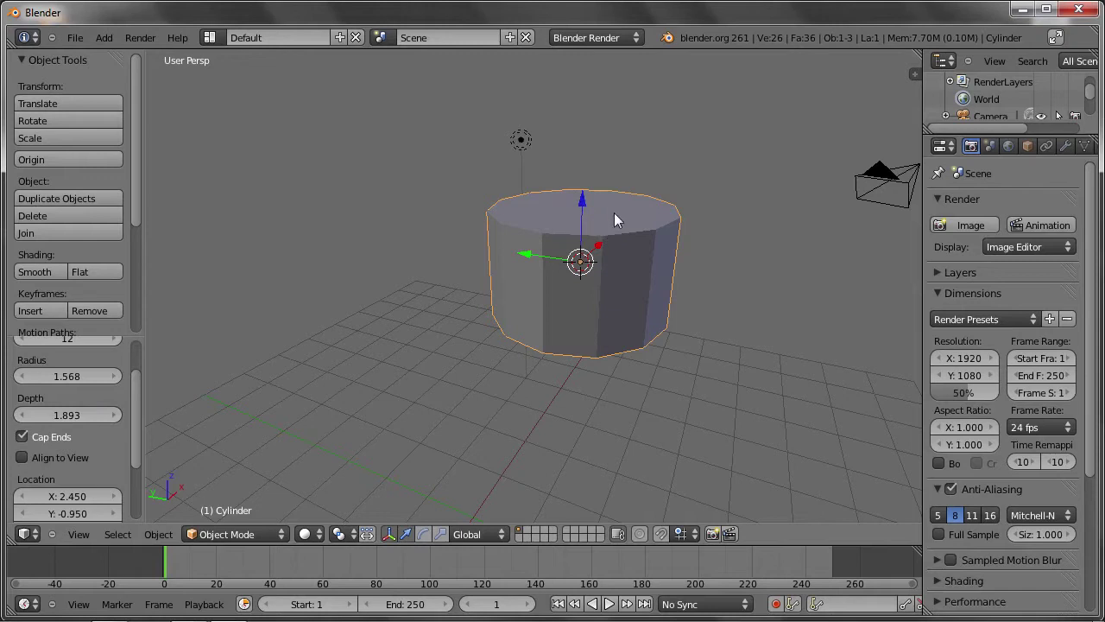
Turn off Cap Ends for an open tube, briefly trying Align to View.
left_click(43, 430)
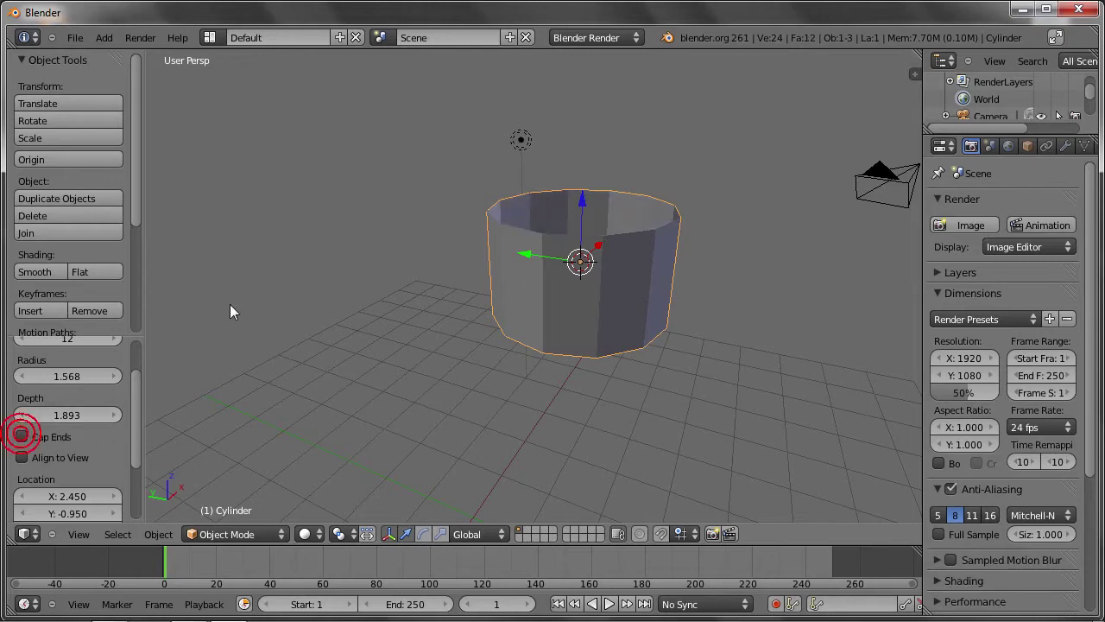
middle_click_drag(608, 219, 599, 311)
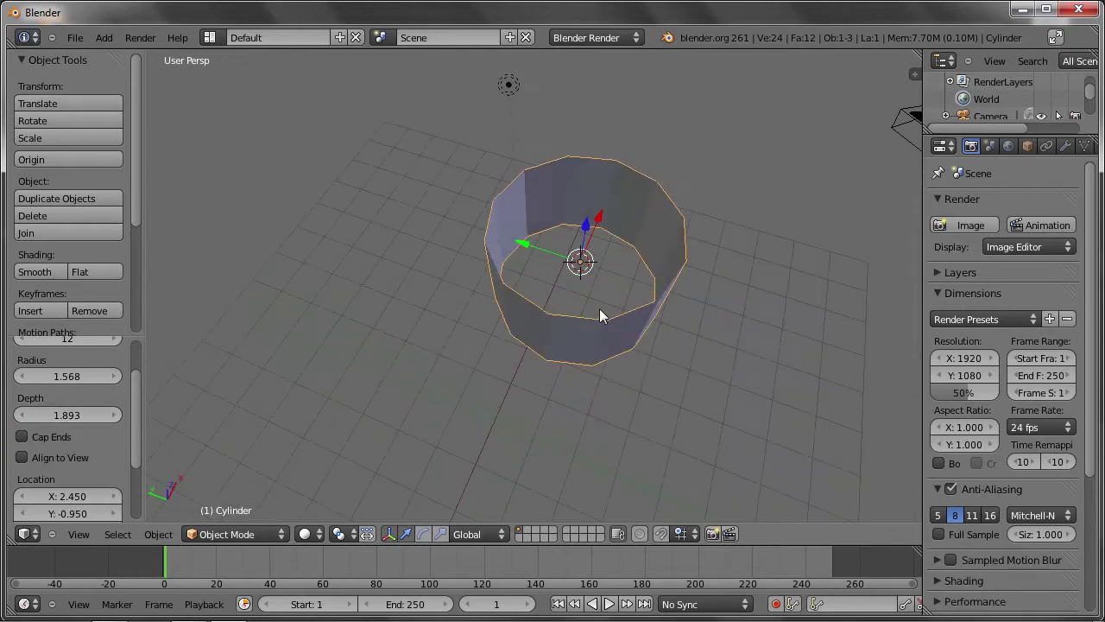
left_click(34, 458)
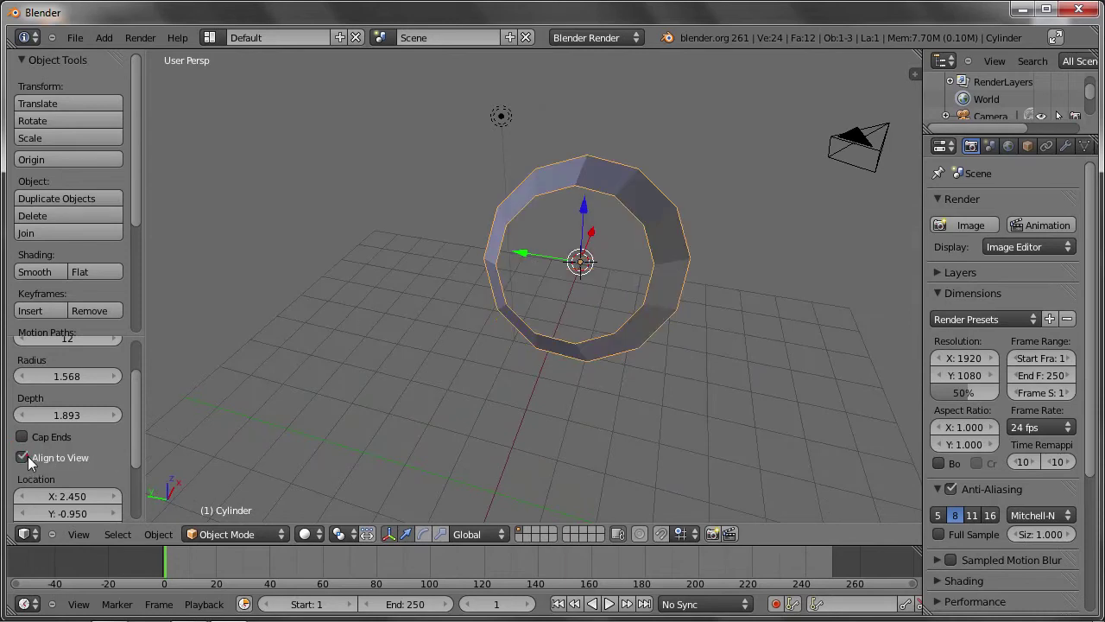
left_click(31, 459)
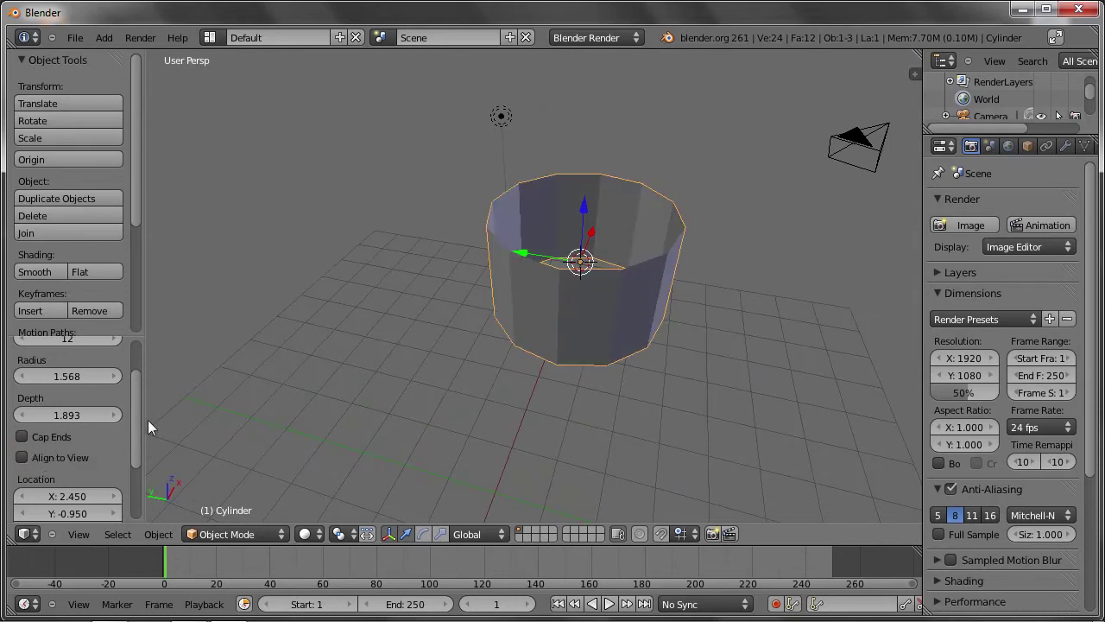
Tilt the tube to Rotation X 1.342° and Y 31.862°.
left_click_drag(137, 425, 134, 464)
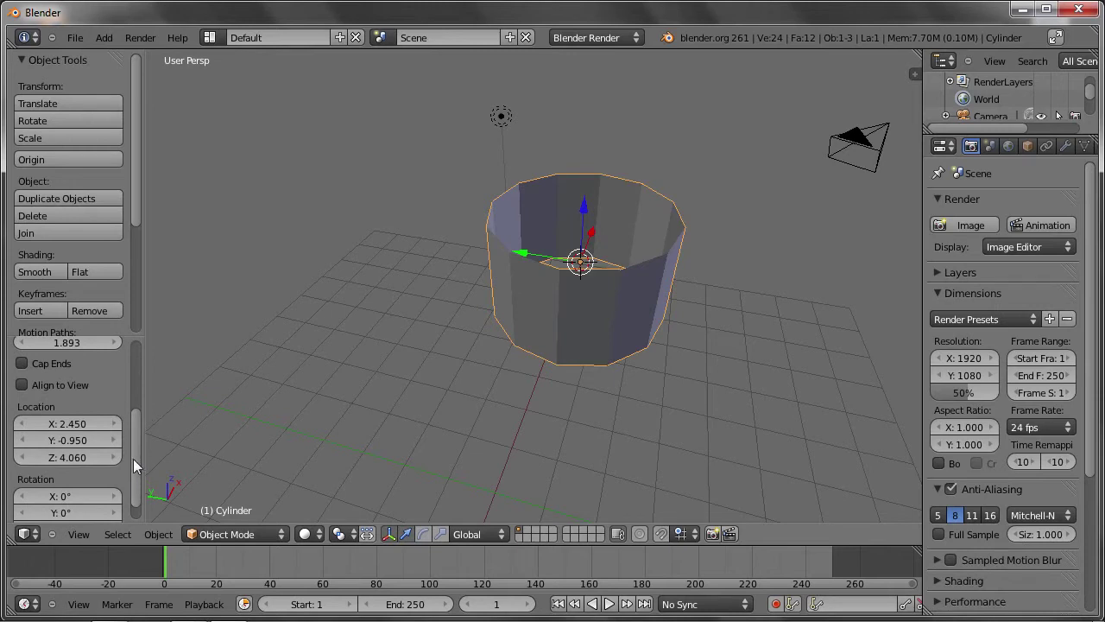
mouse_move(87, 494)
left_mouse_down()
mouse_move(219, 485)
mouse_move(185, 486)
left_mouse_up()
scroll(134, 484, "down", 2)
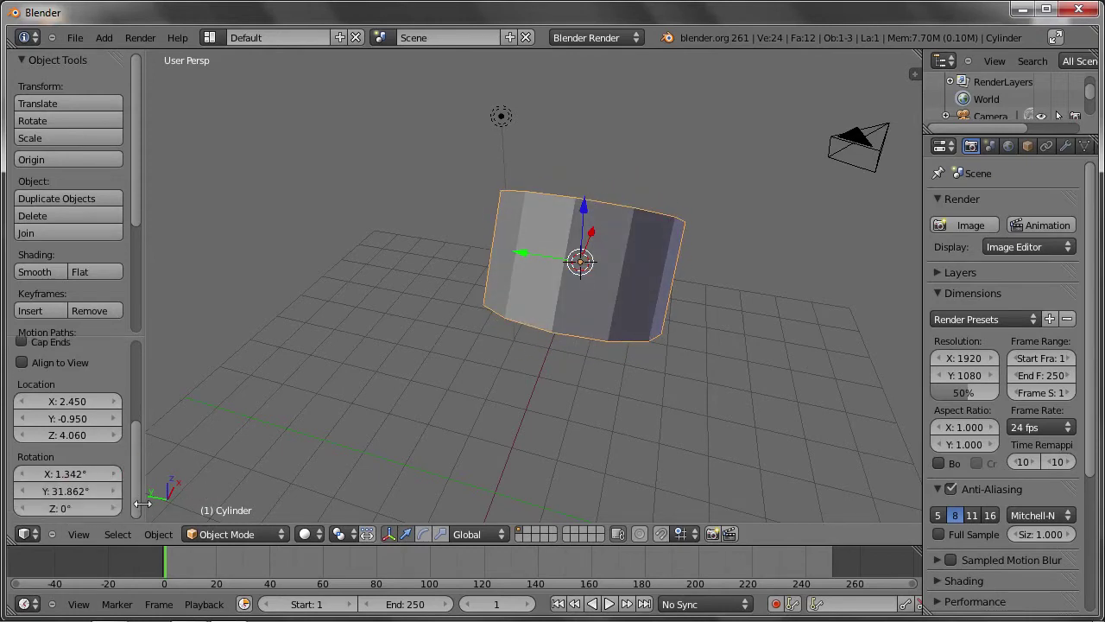
mouse_move(423, 278)
middle_mouse_down()
mouse_move(560, 308)
mouse_move(440, 341)
mouse_move(417, 363)
mouse_move(482, 317)
mouse_move(476, 306)
middle_mouse_up()
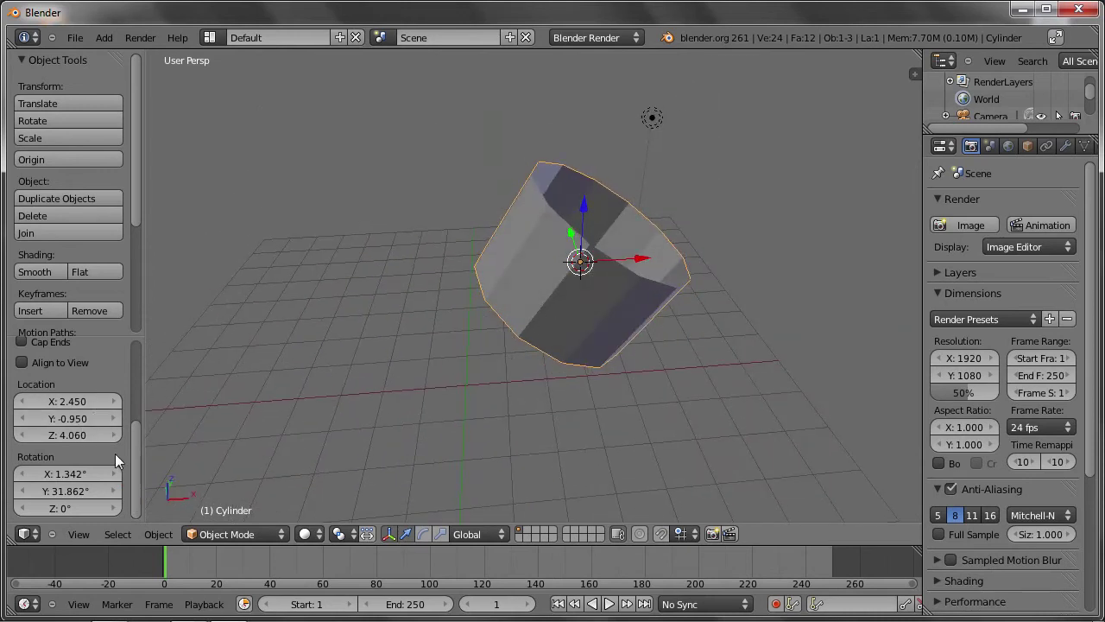
left_click_drag(133, 463, 126, 354)
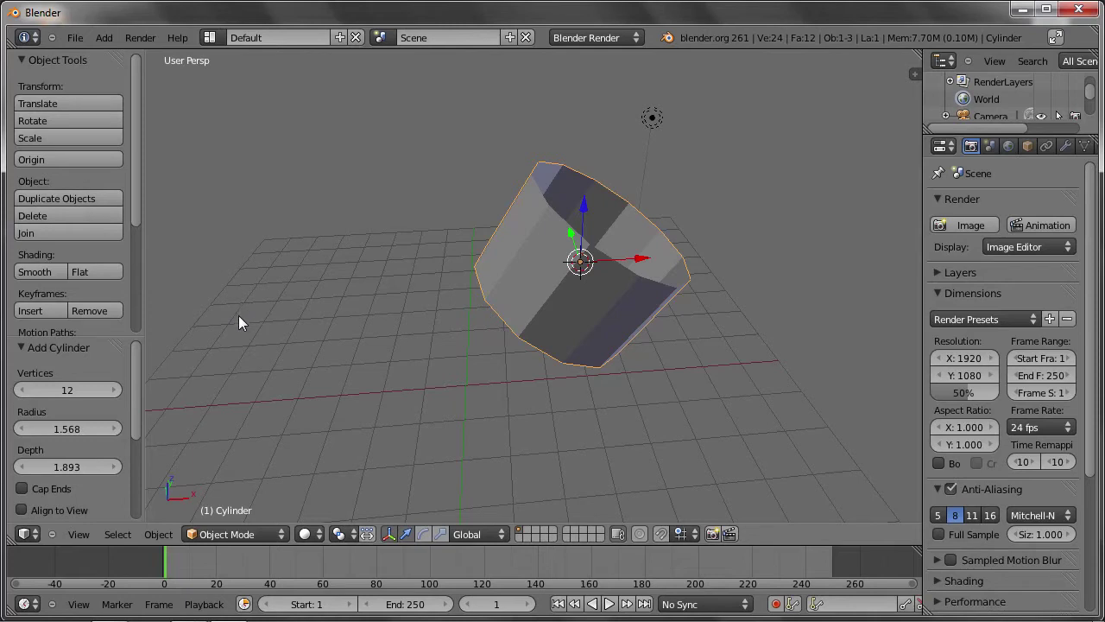
Delete the cylinder and add a UV sphere at the 3D cursor.
key("t")
key("x")
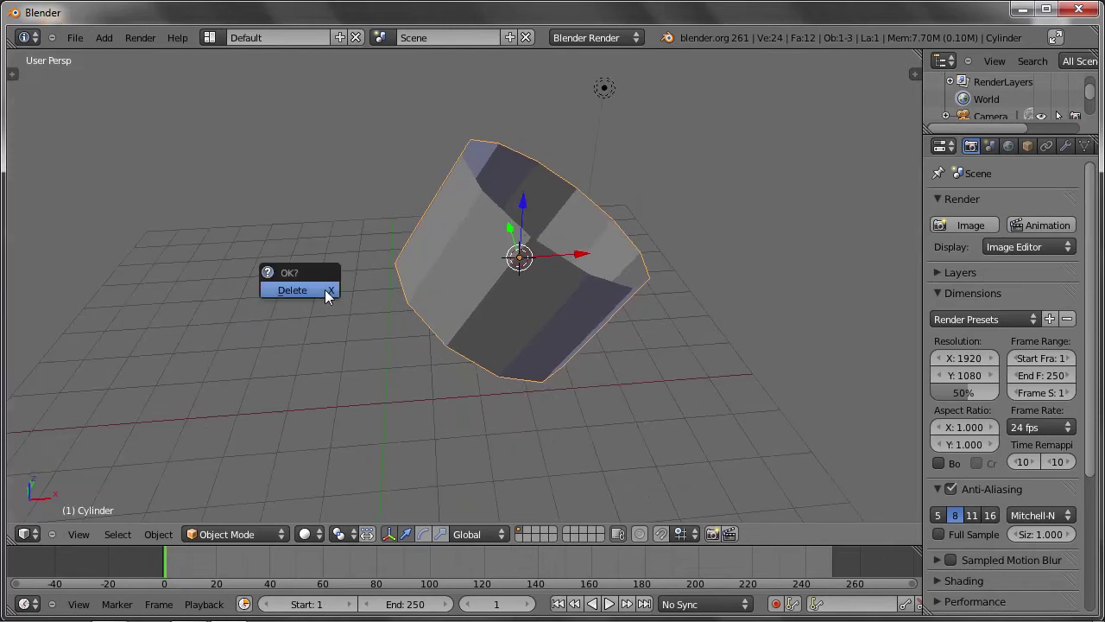
left_click(324, 290)
key("shift+a")
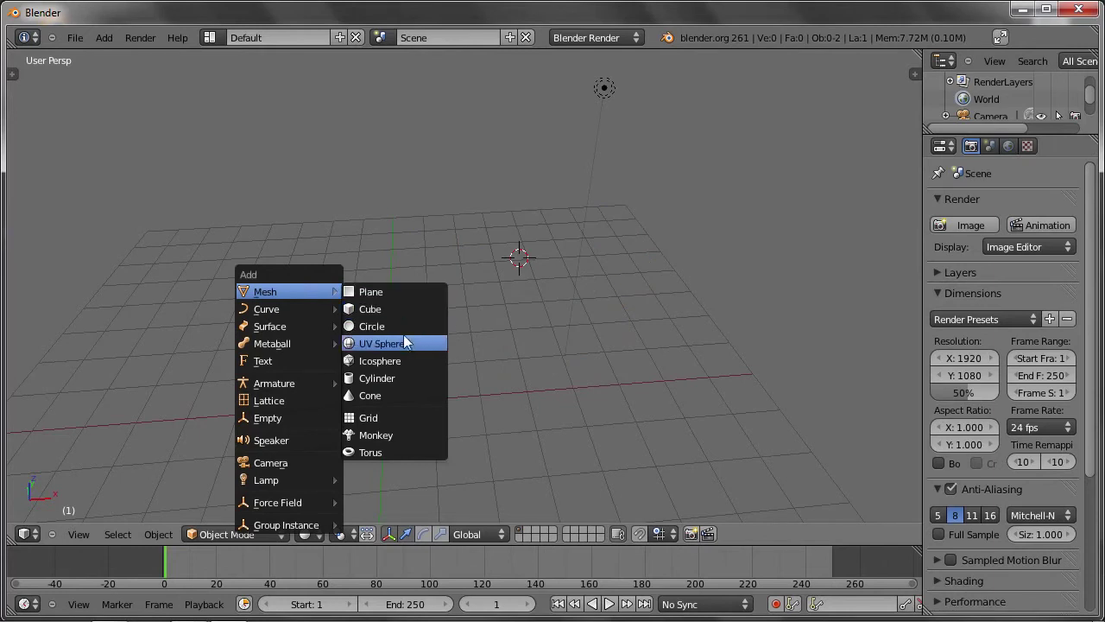
left_click(405, 343)
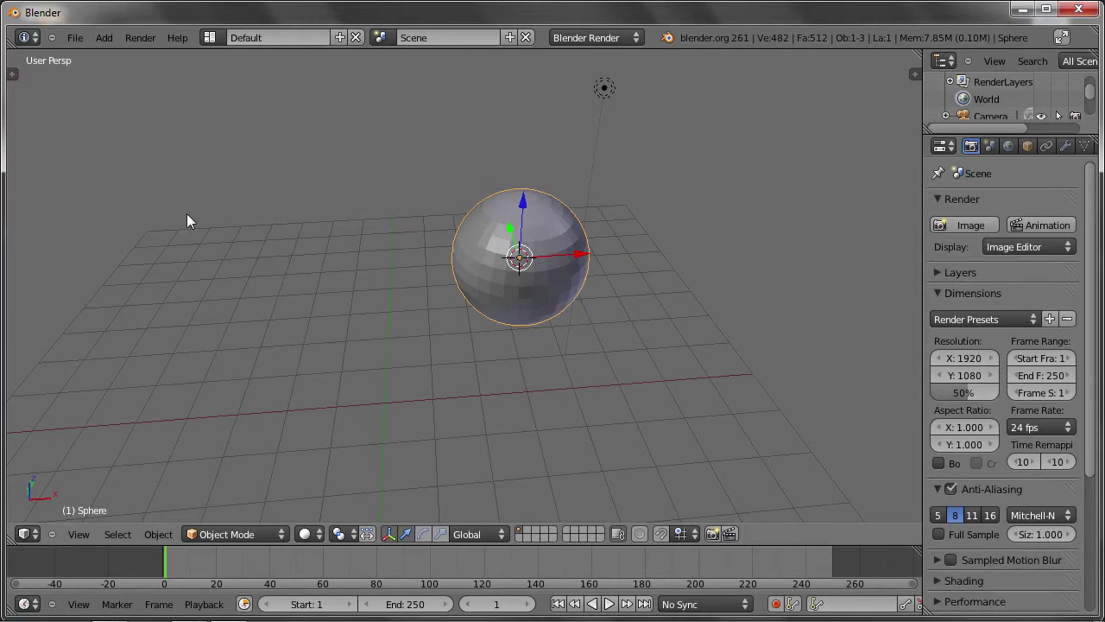
Reopen the Add UV Sphere settings with F6 and lower Segments from 32 to 22.
key("t")
key("t")
key("F6")
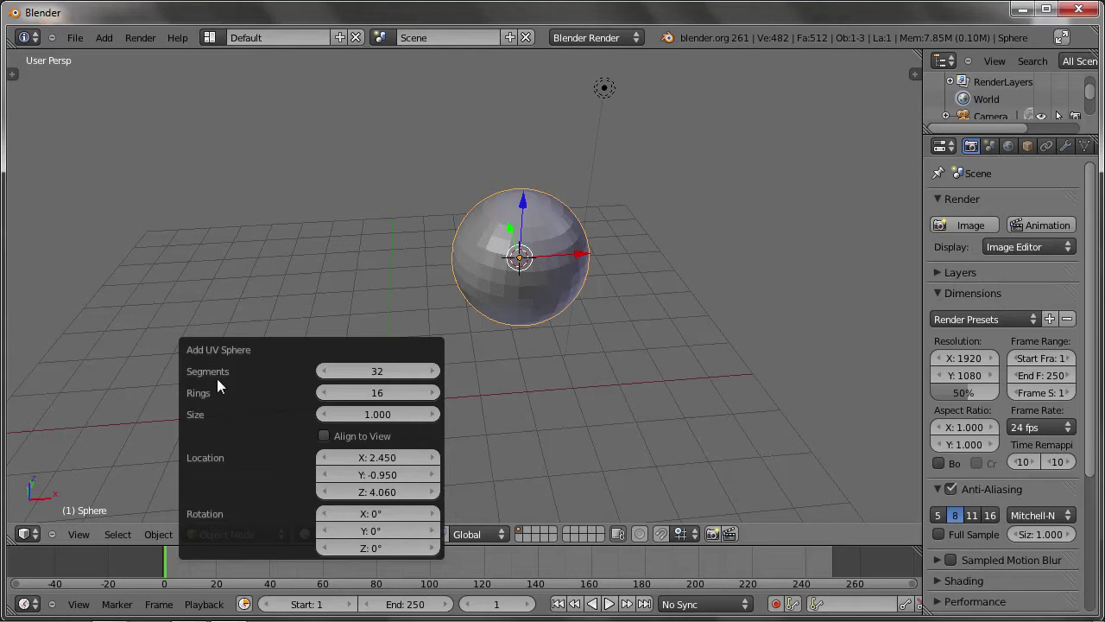
left_click(323, 372)
left_click(323, 371)
left_click(323, 371)
left_click(323, 371)
left_click(323, 372)
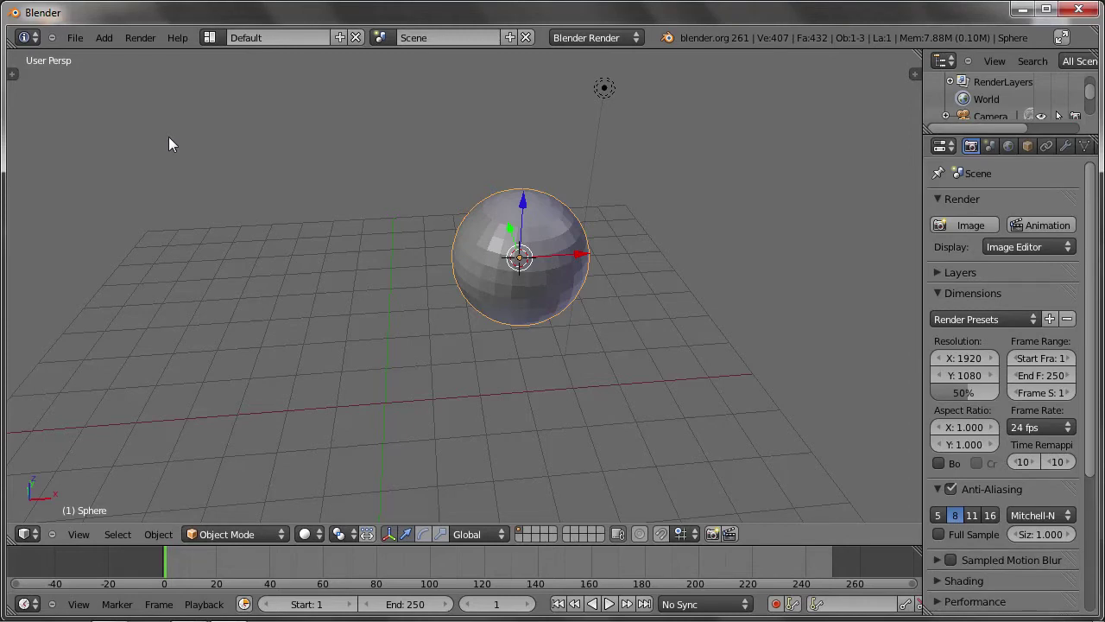
key("F6")
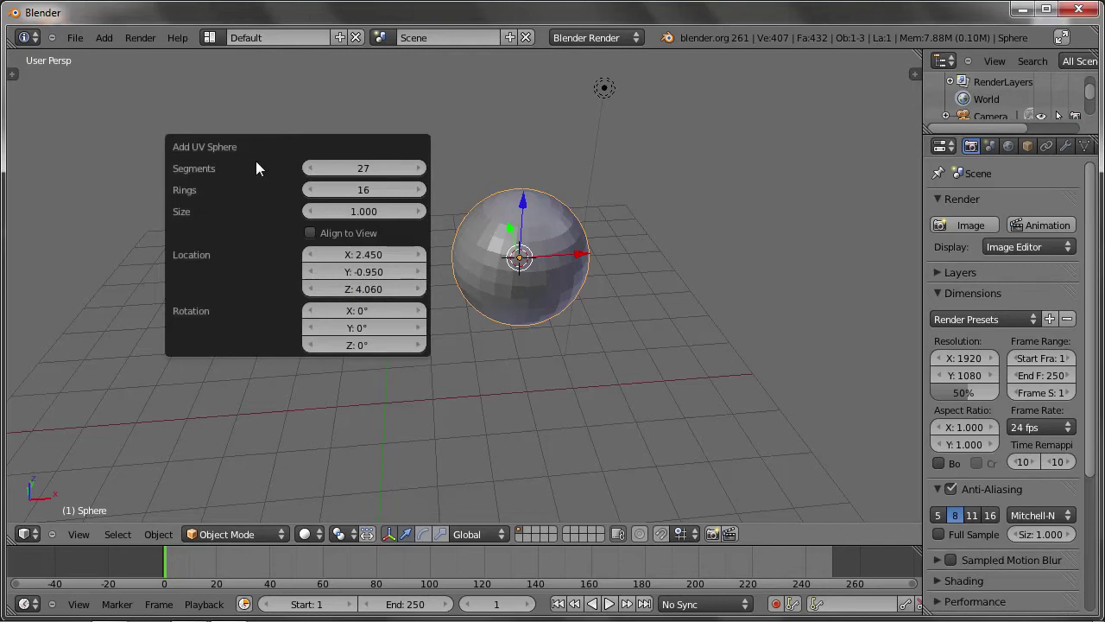
left_click(312, 168)
left_click(311, 168)
left_click(311, 168)
left_click(312, 167)
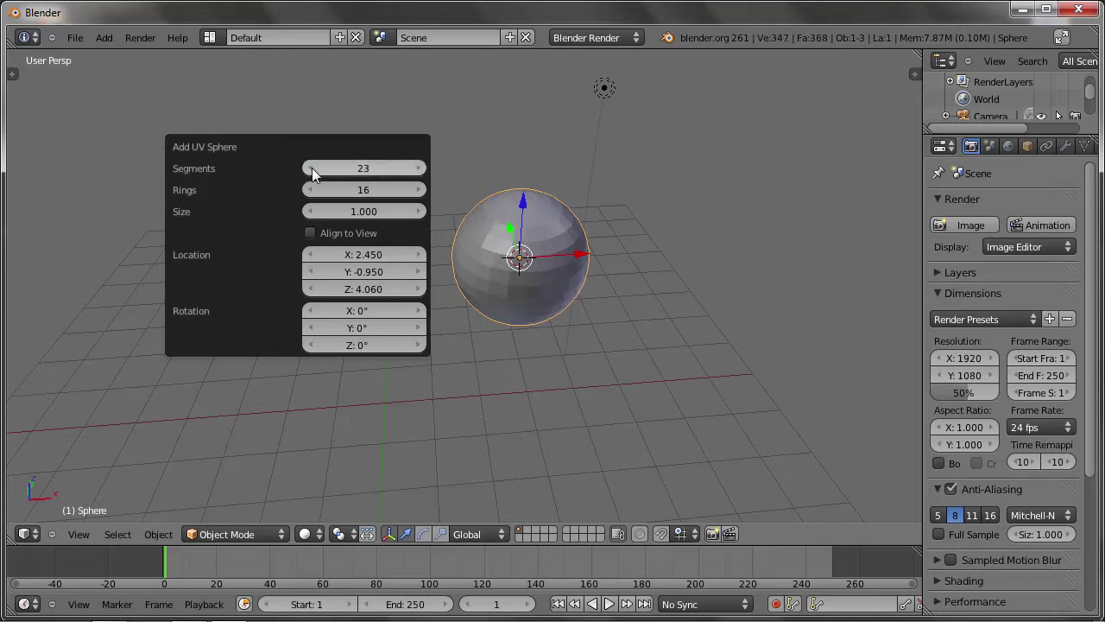
key("F6")
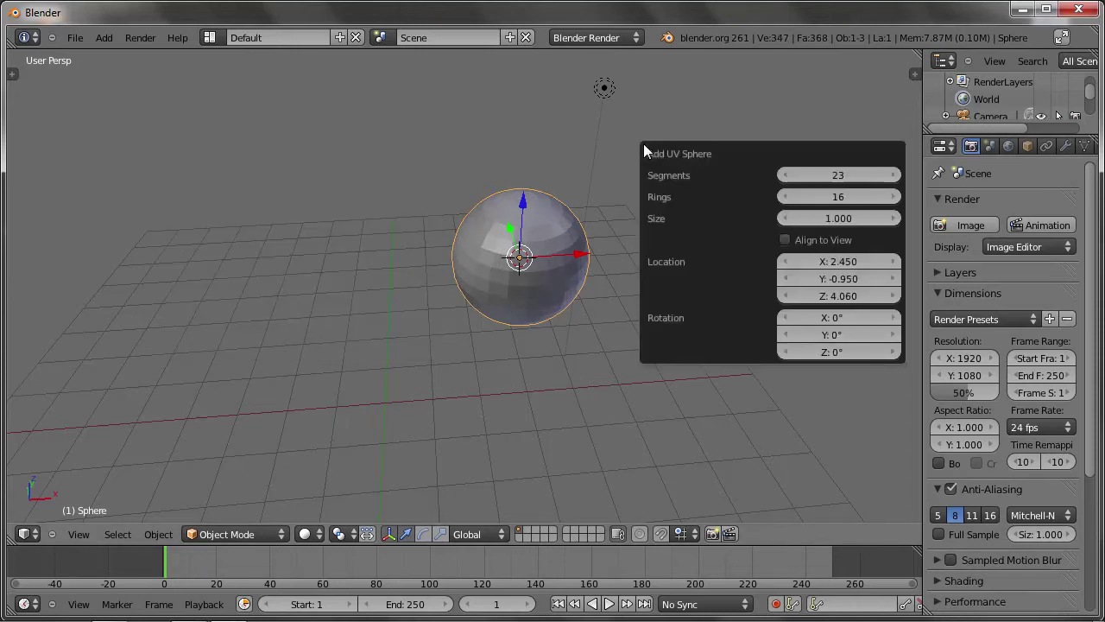
left_click(786, 176)
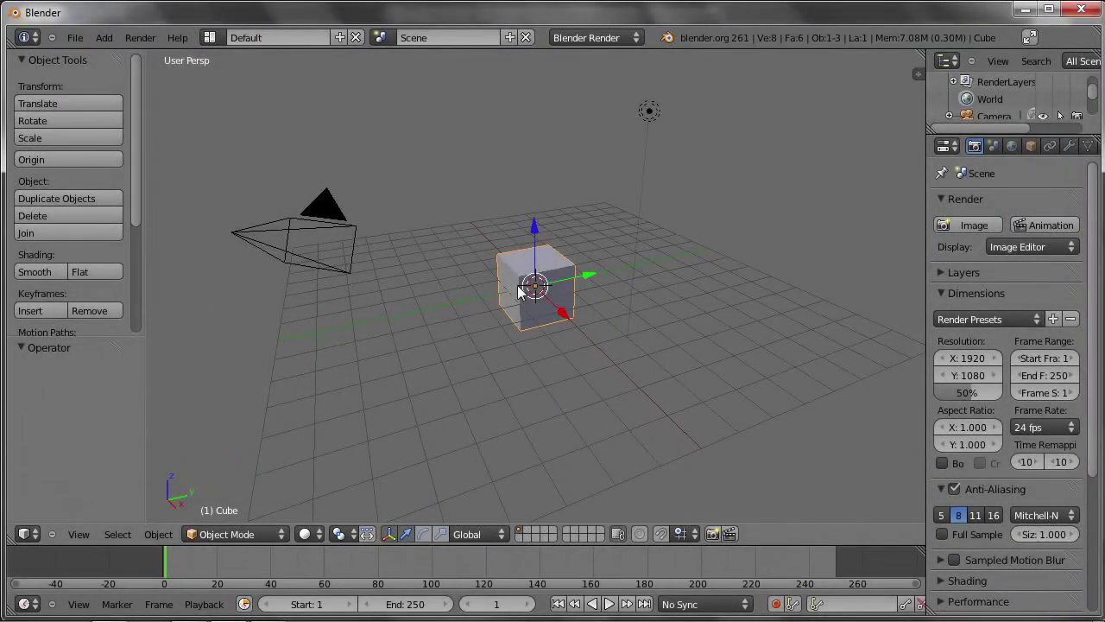
Replace the cube with a new cylinder.
key("x")
left_click(516, 285)
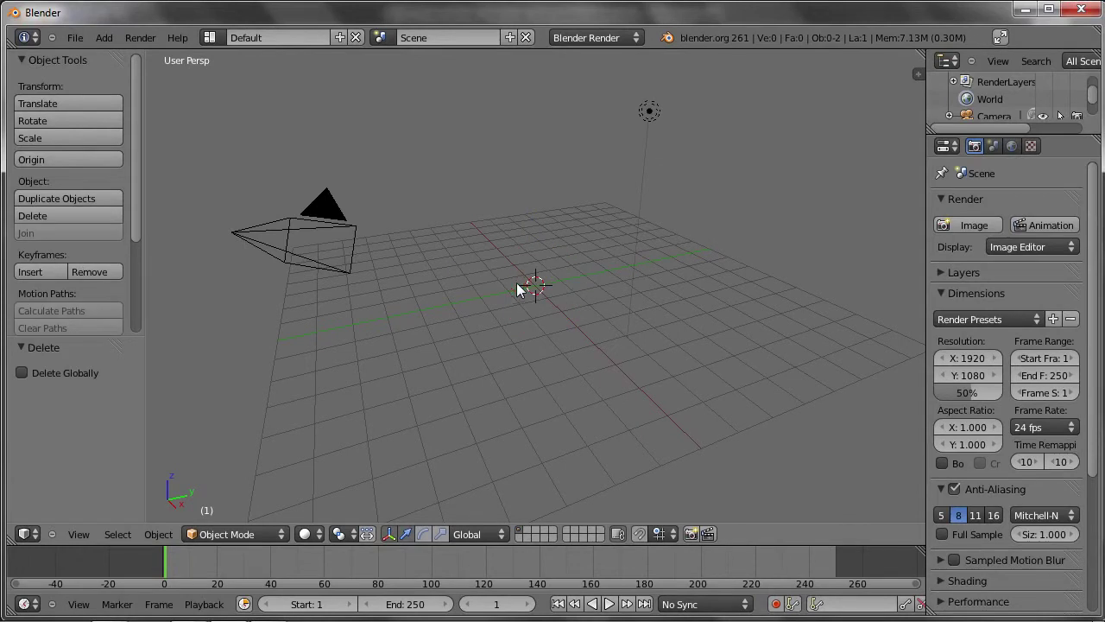
key("shift+a")
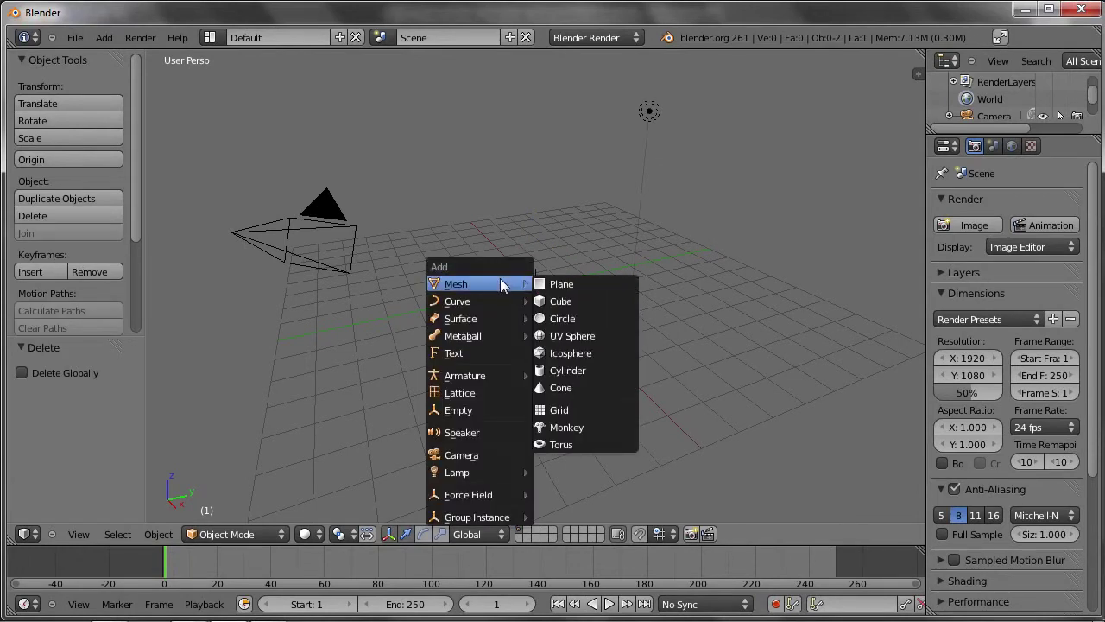
left_click(591, 369)
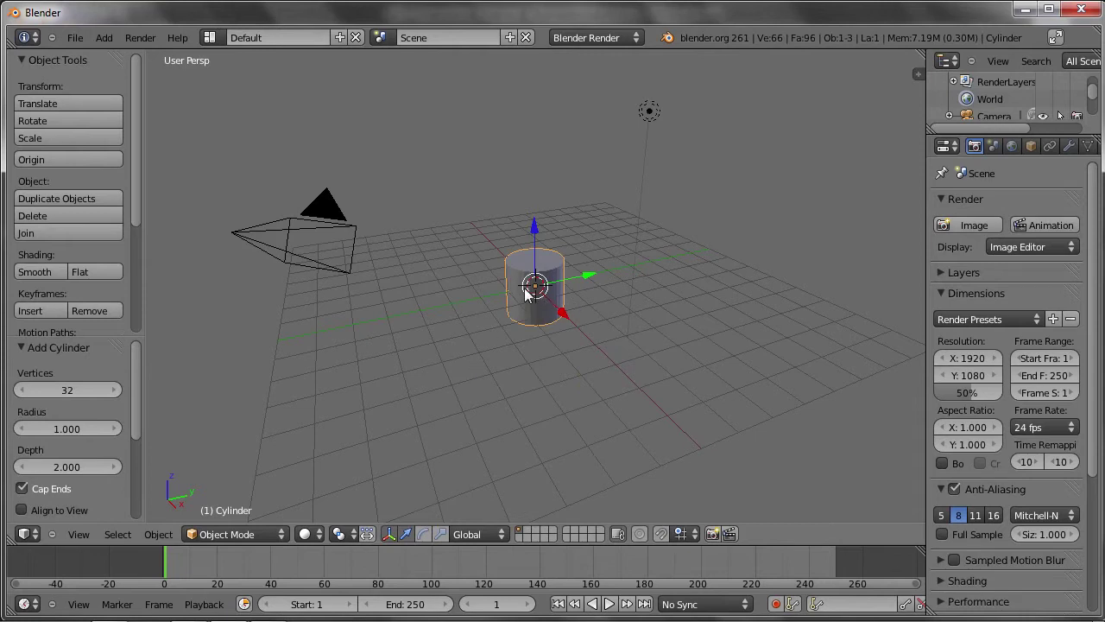
Make the cylinder a thin rod with radius 0.100 and depth 4.000.
left_click(55, 428)
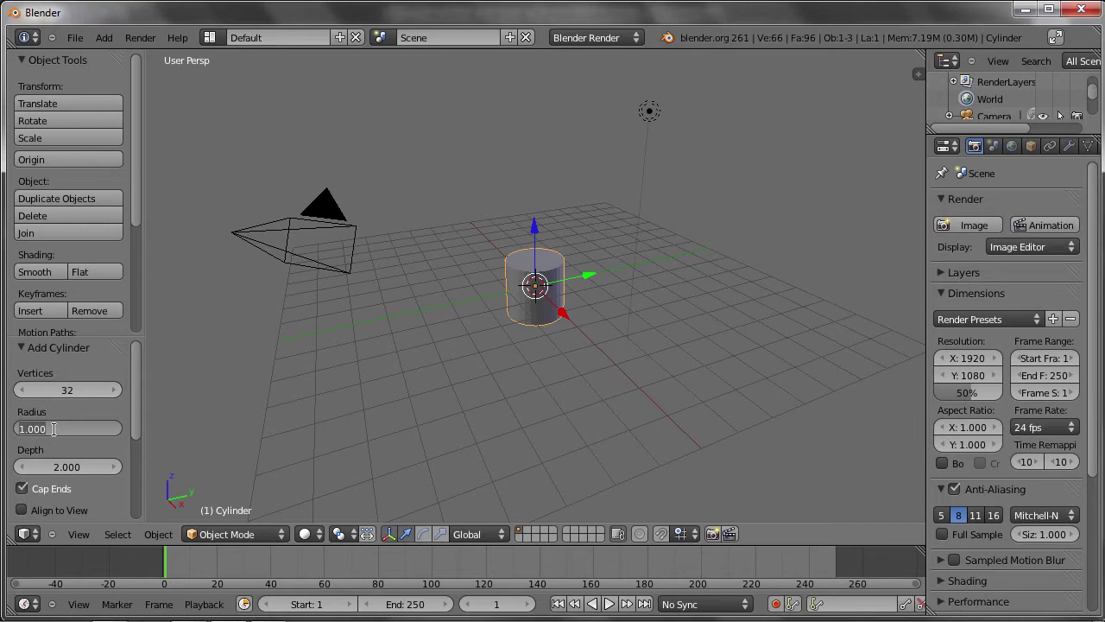
key("ctrl+a")
key("Return")
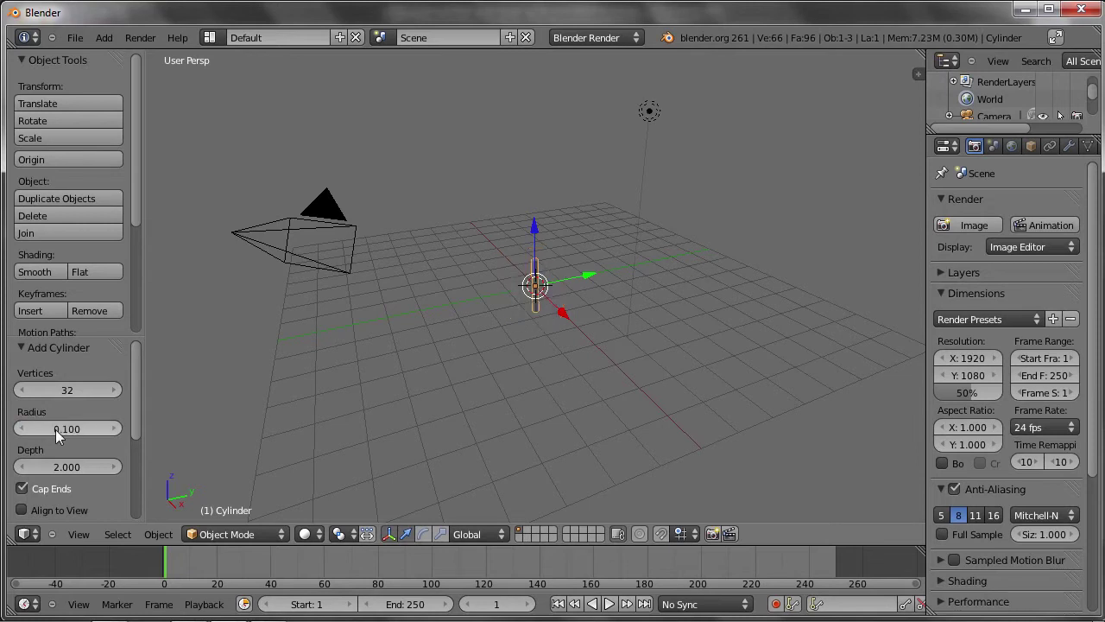
middle_click_drag(366, 283, 273, 372)
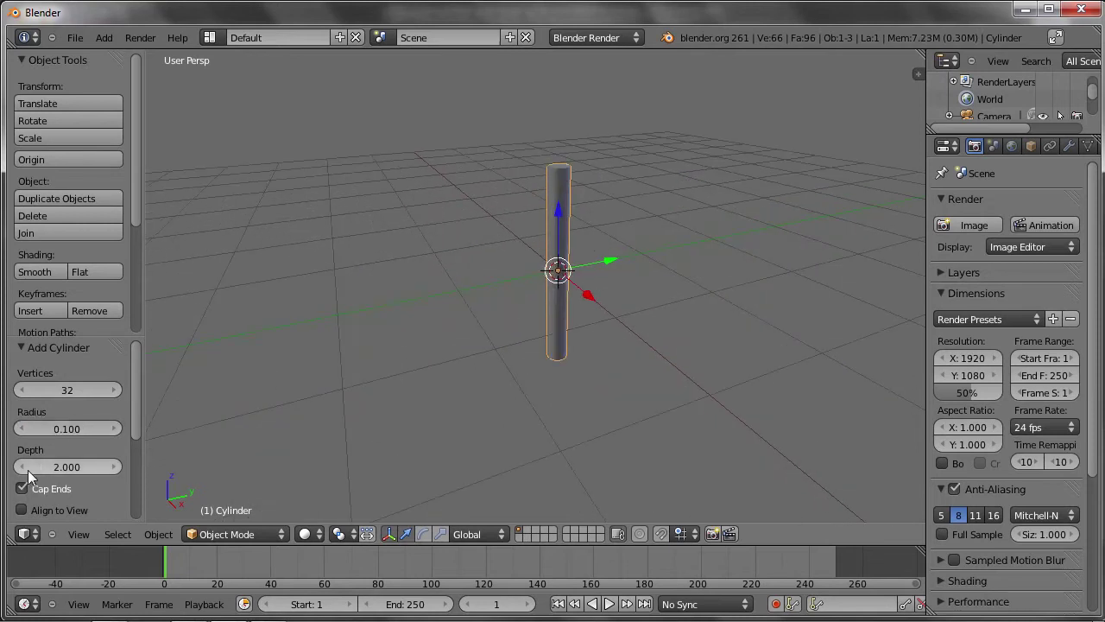
left_click(62, 467)
type("4")
key("Return")
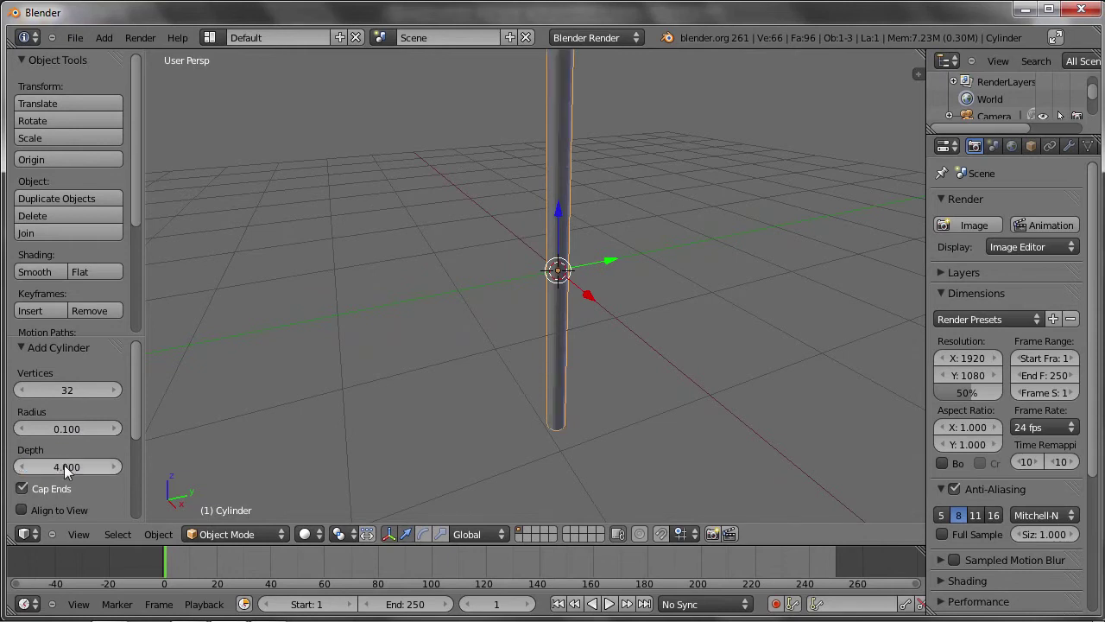
scroll(540, 246, "down", 3)
left_click_drag(136, 354, 142, 449)
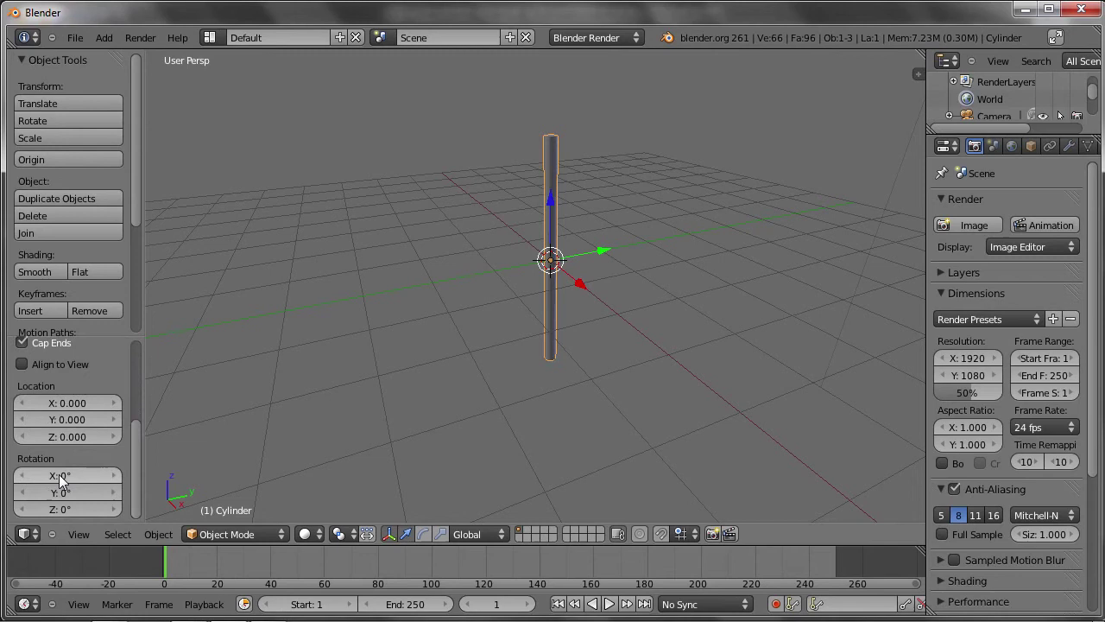
Rotate the rod to 14.604°, 36.478°, 79.053° and move it to X -1.361.
mouse_move(32, 476)
left_mouse_down()
mouse_move(116, 492)
mouse_move(224, 489)
left_mouse_up()
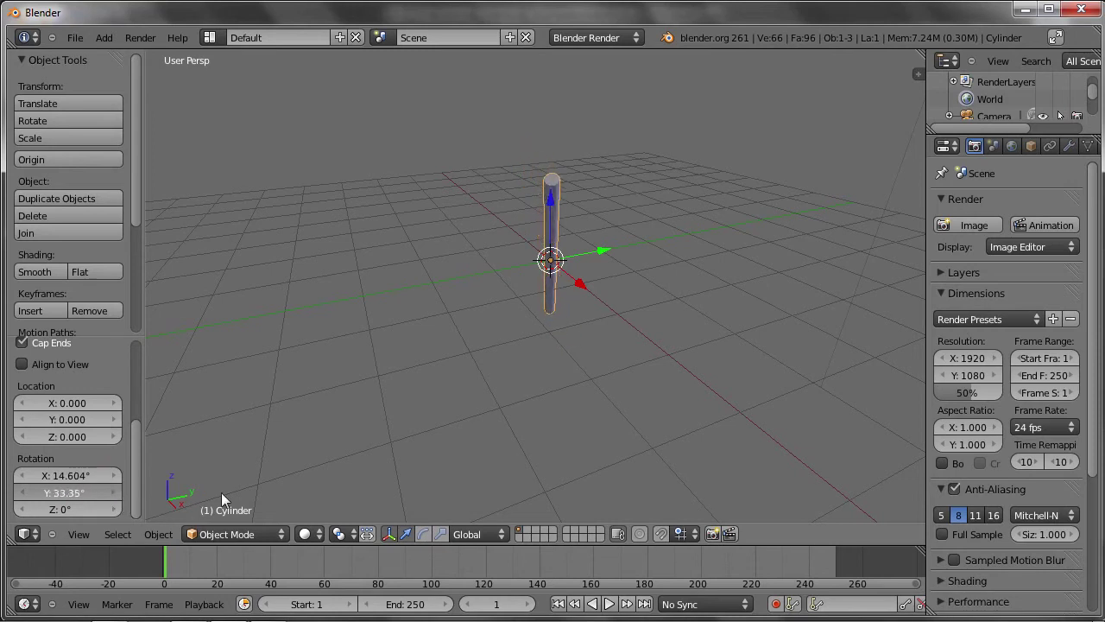
left_click_drag(60, 510, 248, 505)
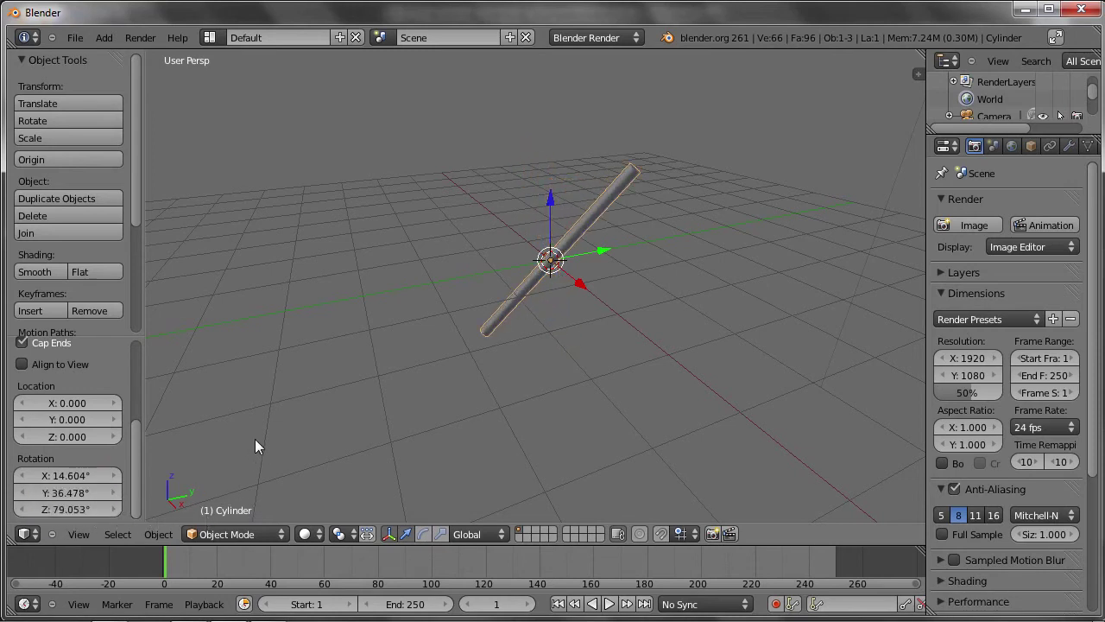
mouse_move(547, 285)
middle_mouse_down()
mouse_move(621, 237)
mouse_move(515, 257)
mouse_move(596, 238)
middle_mouse_up()
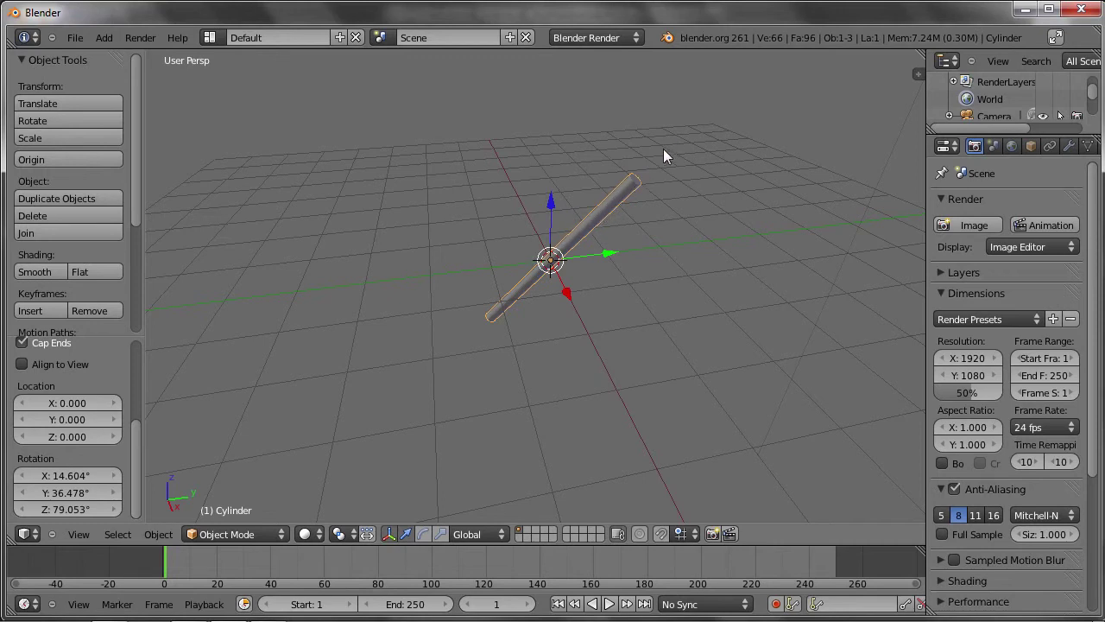
middle_click_drag(484, 316, 541, 342)
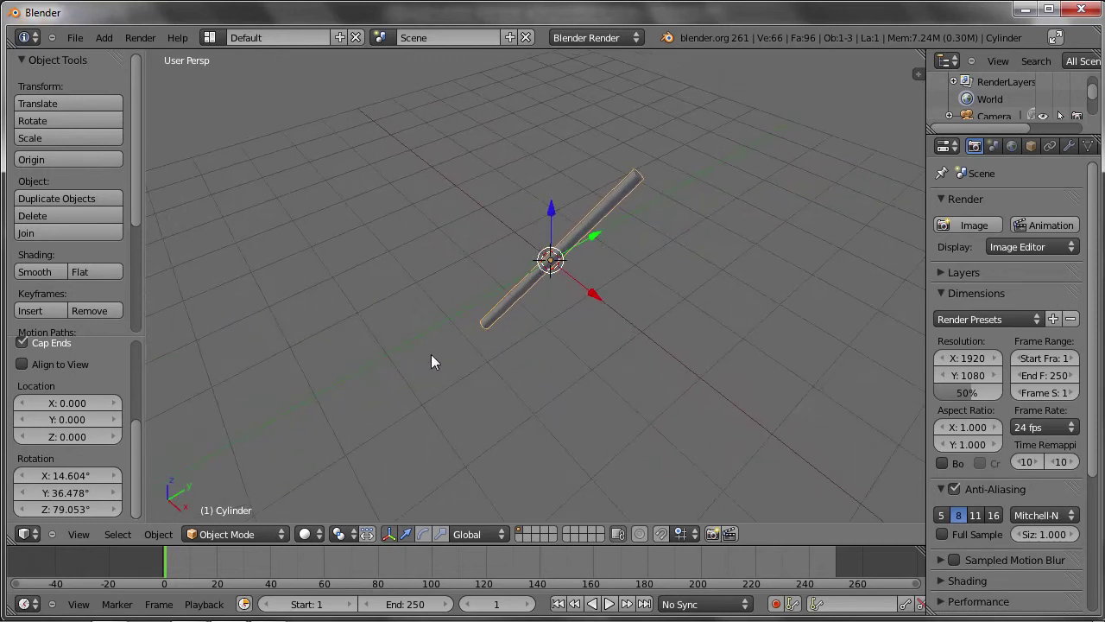
middle_click_drag(614, 257, 558, 267)
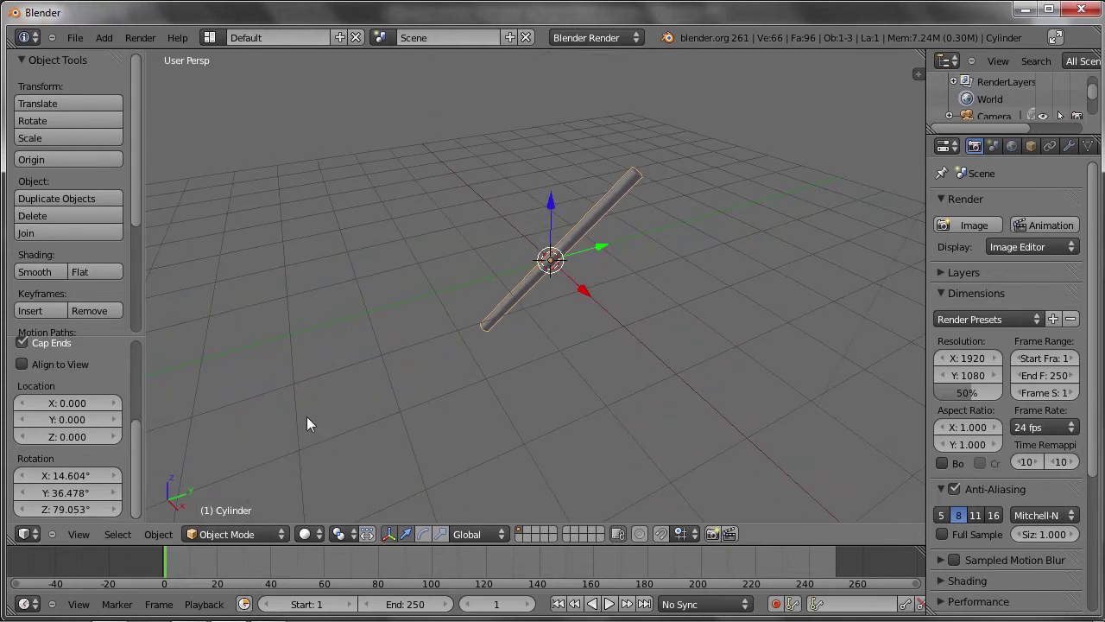
left_click_drag(39, 404, 42, 403)
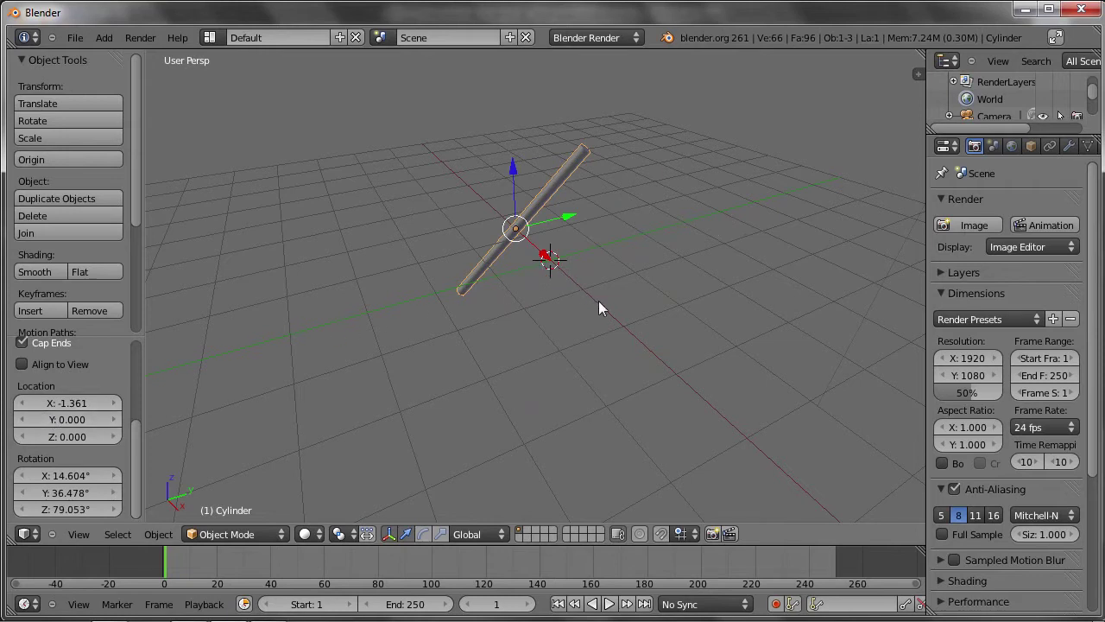
Slide the rod to Location Y 0.881, then orbit and zoom to inspect it.
left_click_drag(61, 422, 63, 430)
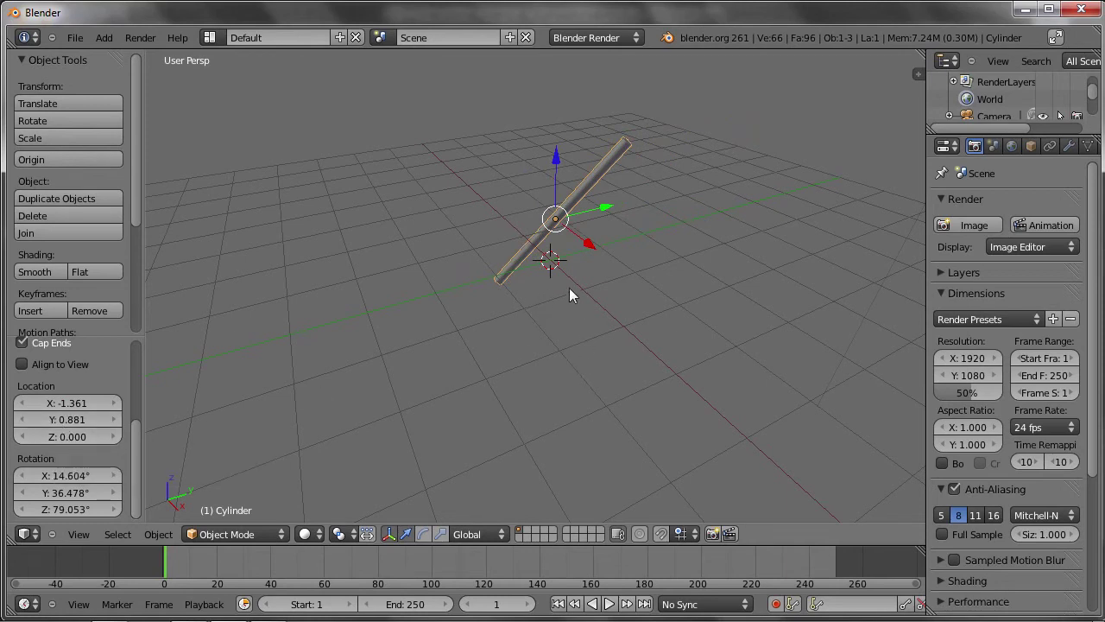
scroll(552, 285, "down", 2)
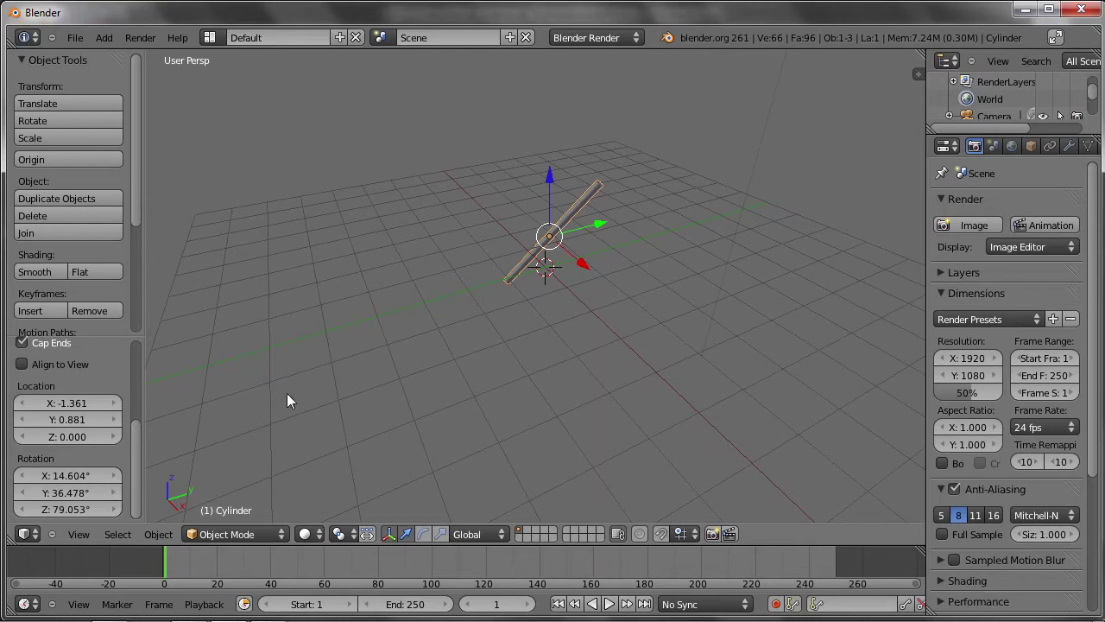
scroll(664, 262, "down", 2)
mouse_move(576, 326)
middle_mouse_down()
mouse_move(590, 257)
mouse_move(600, 284)
mouse_move(586, 314)
middle_mouse_up()
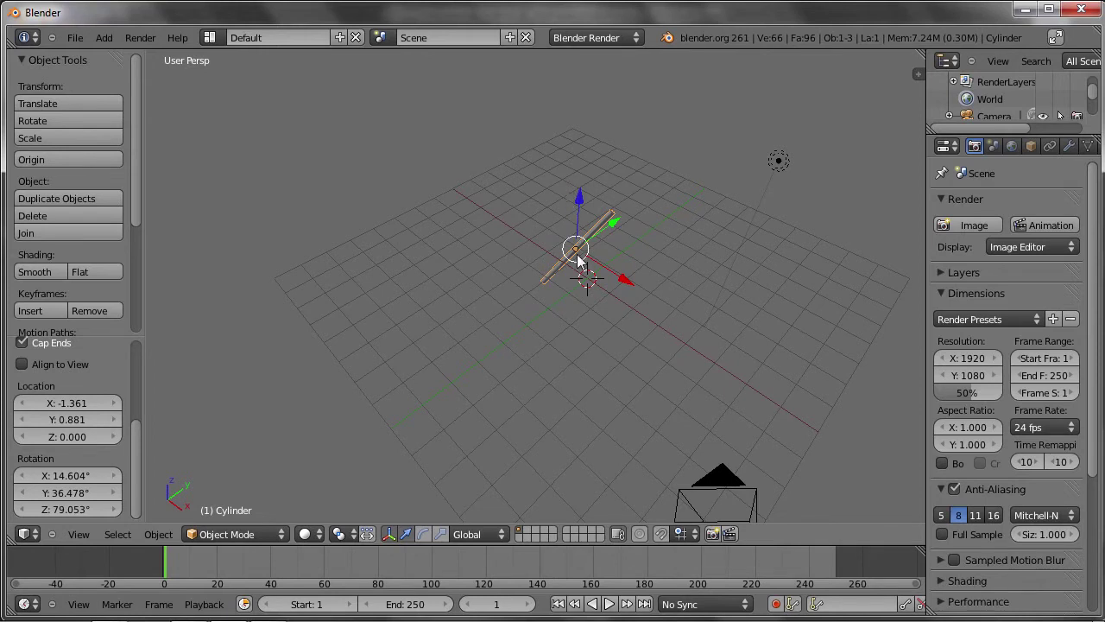
mouse_move(748, 286)
middle_mouse_down()
mouse_move(569, 276)
mouse_move(624, 303)
mouse_move(541, 289)
middle_mouse_up()
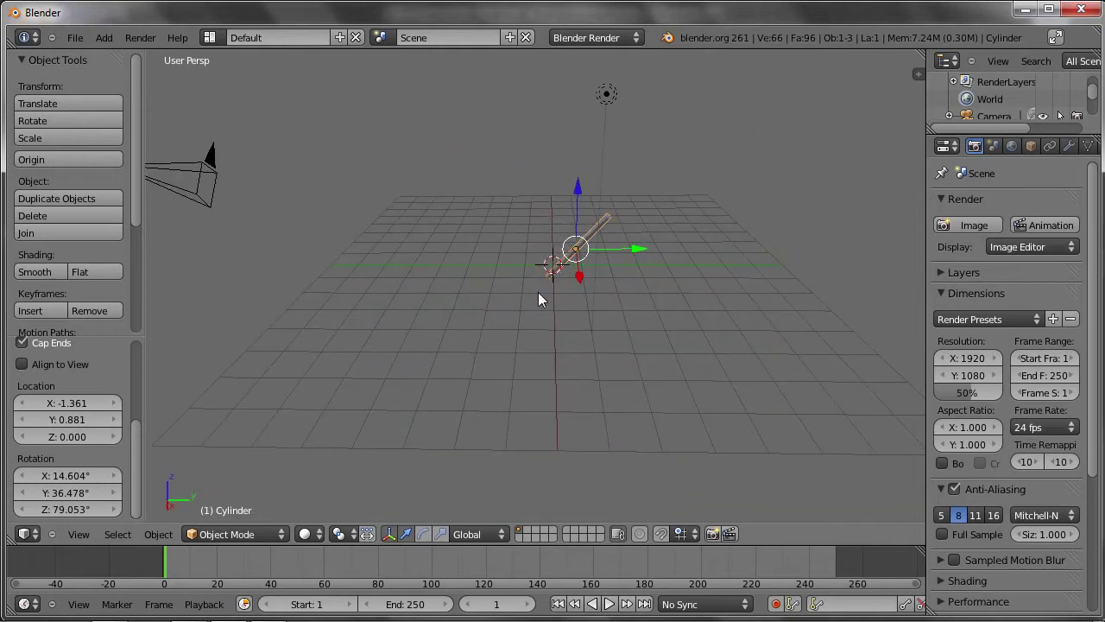
middle_click_drag(407, 302, 454, 307)
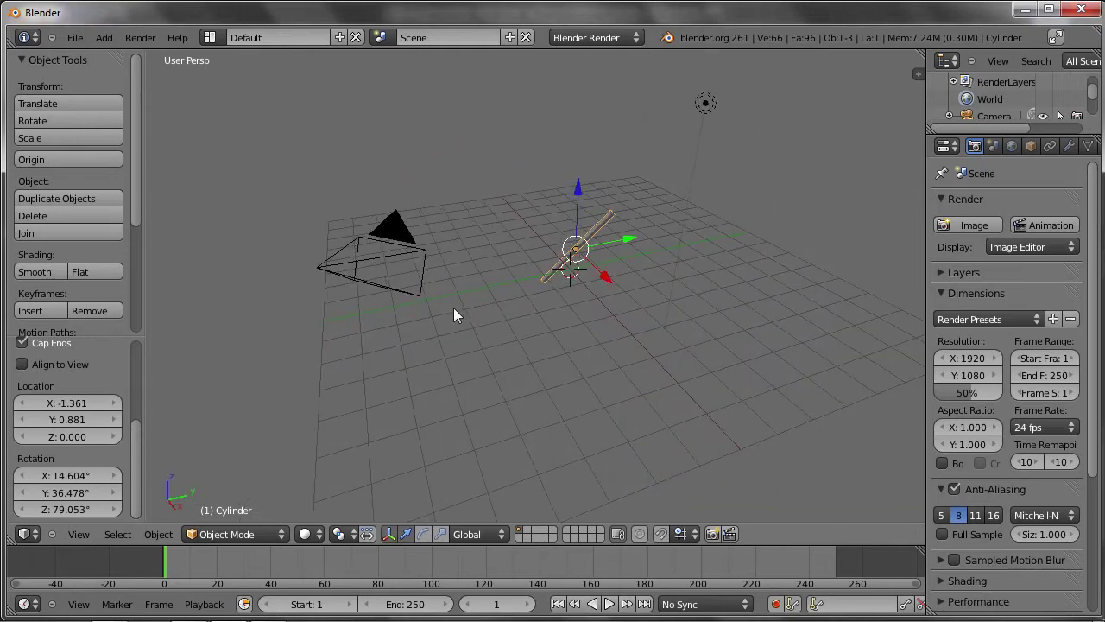
middle_click_drag(609, 243, 594, 255)
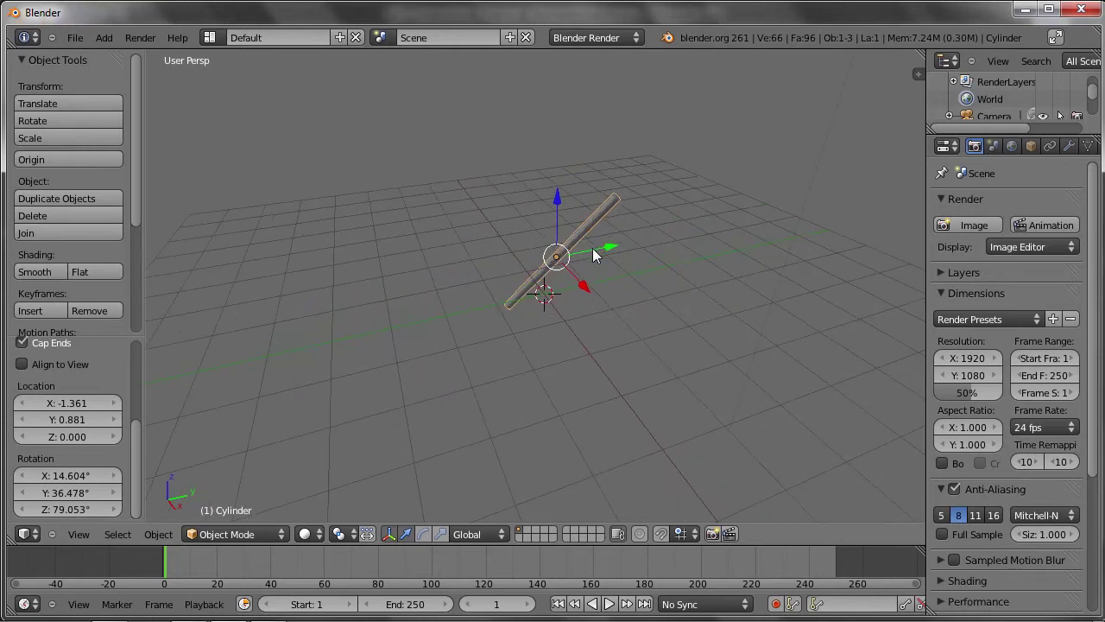
scroll(594, 255, "up", 4)
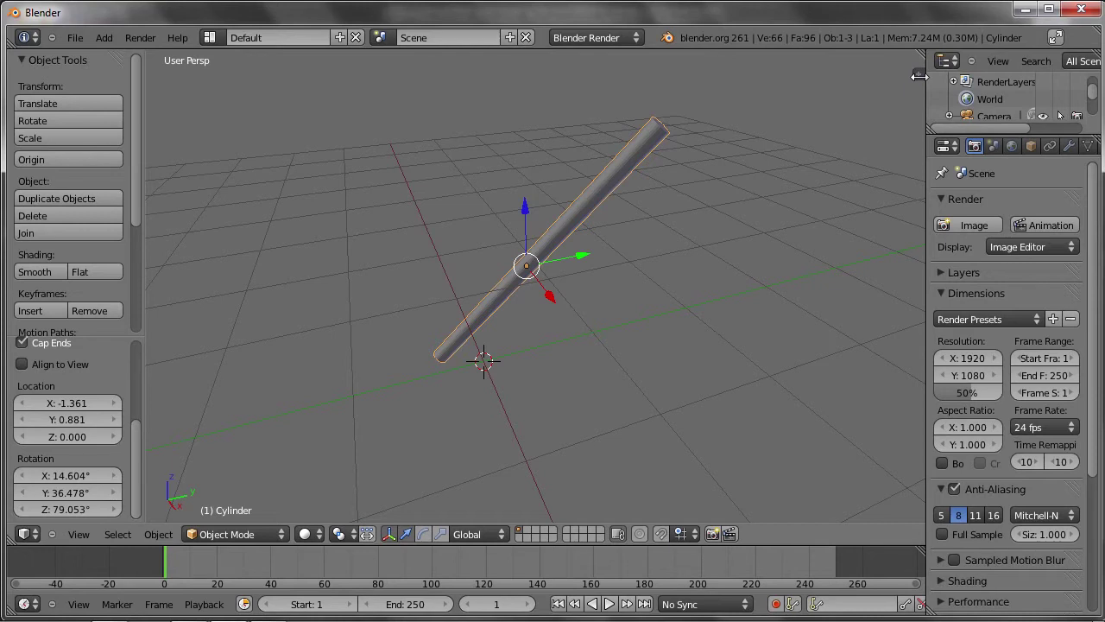
In the N panel, set the cylinder's X rotation to 321.785° and Location X to -1.604.
key("n")
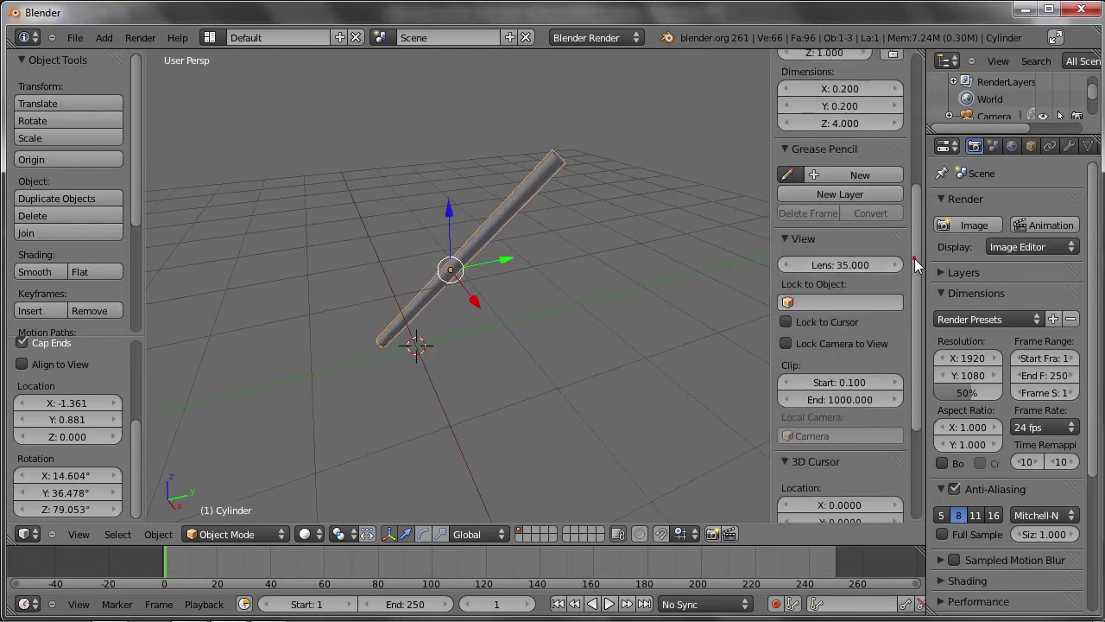
left_click_drag(915, 264, 902, 117)
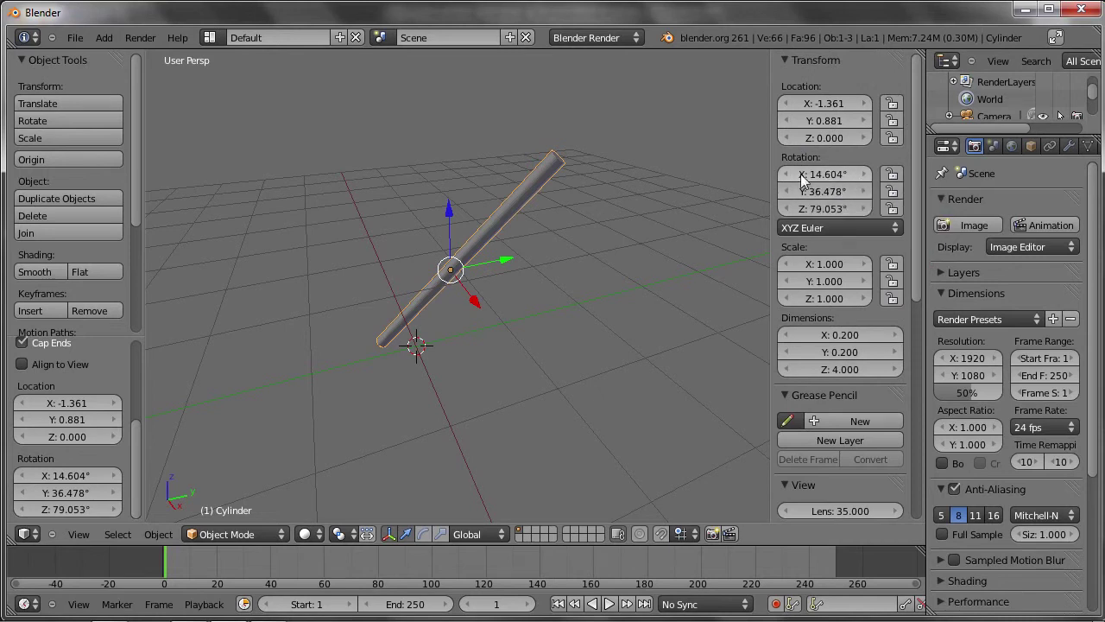
mouse_move(845, 174)
left_mouse_down()
mouse_move(819, 175)
mouse_move(898, 176)
left_mouse_up()
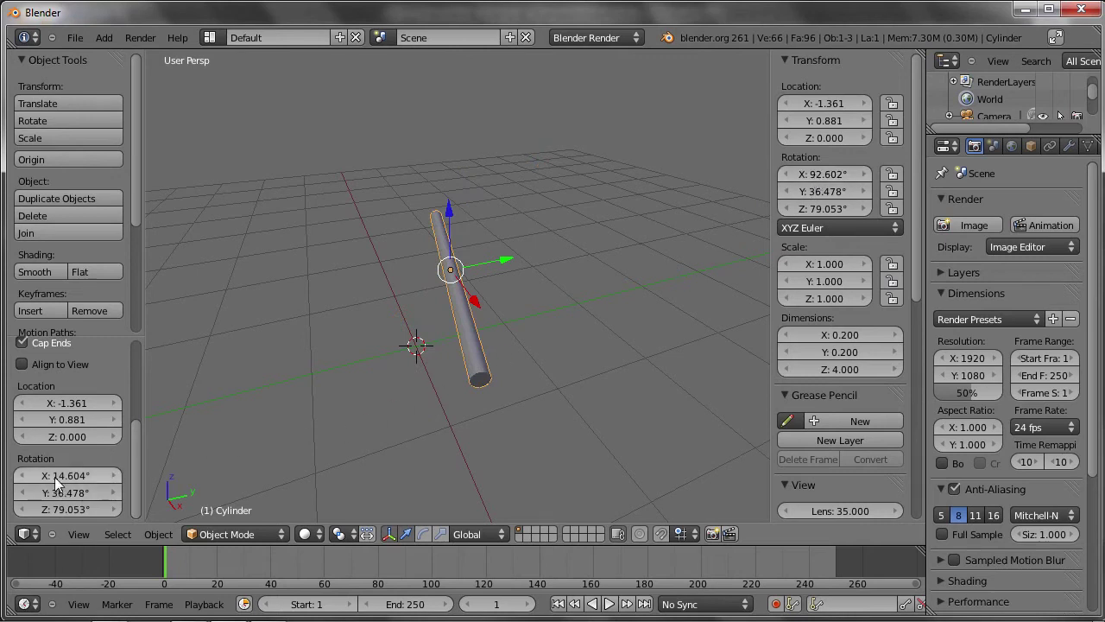
mouse_move(820, 175)
left_mouse_down()
mouse_move(829, 179)
mouse_move(812, 168)
left_mouse_up()
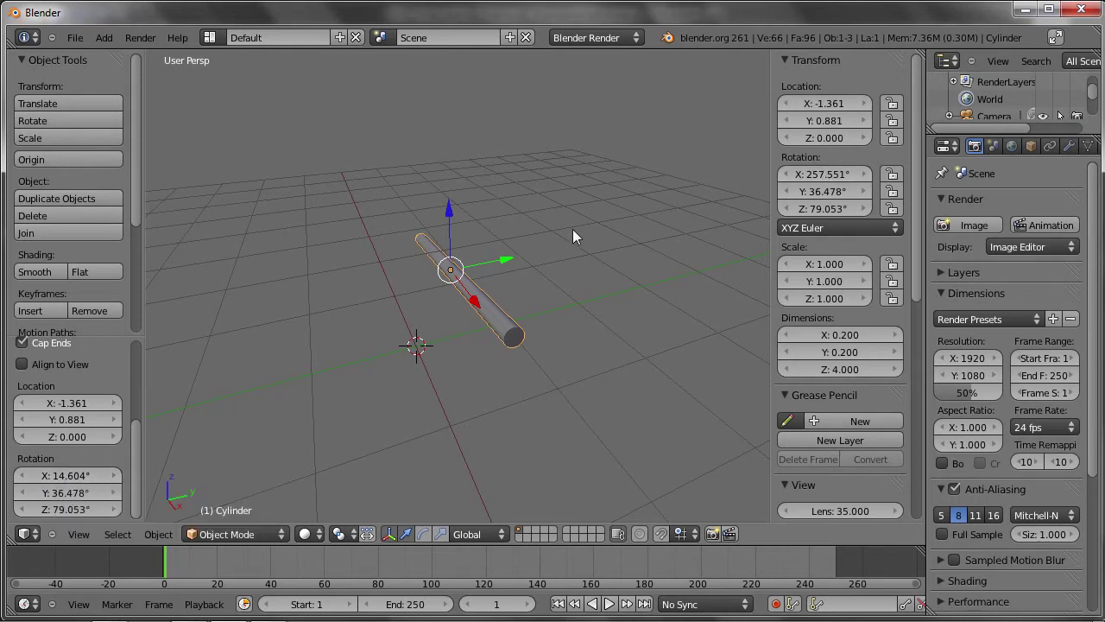
left_click_drag(812, 177, 855, 177)
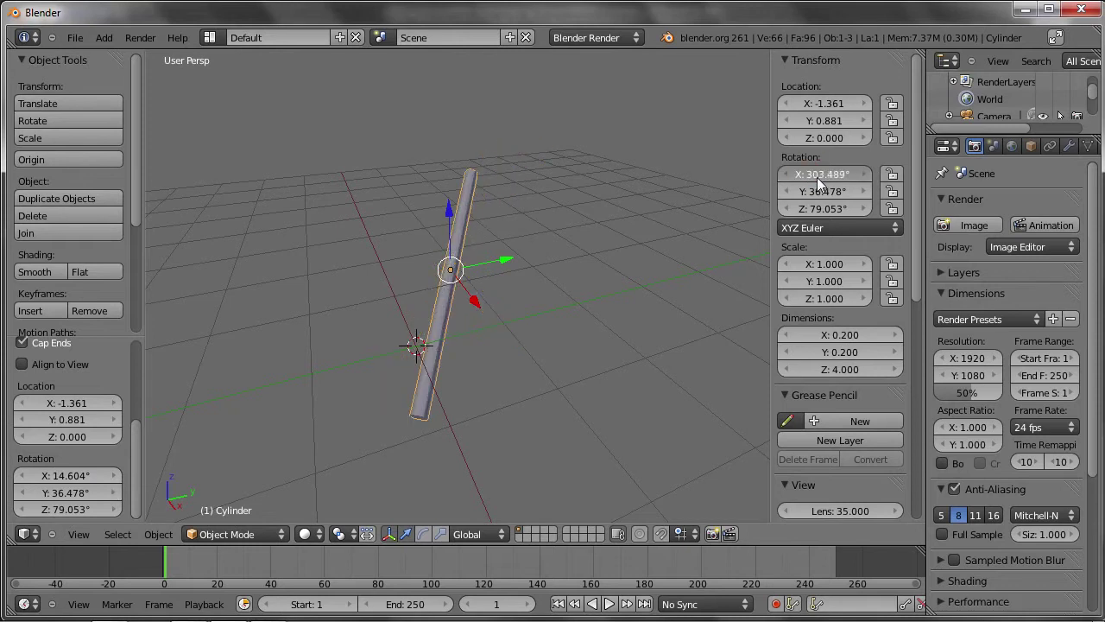
mouse_move(583, 231)
middle_mouse_down()
mouse_move(519, 244)
mouse_move(630, 244)
middle_mouse_up()
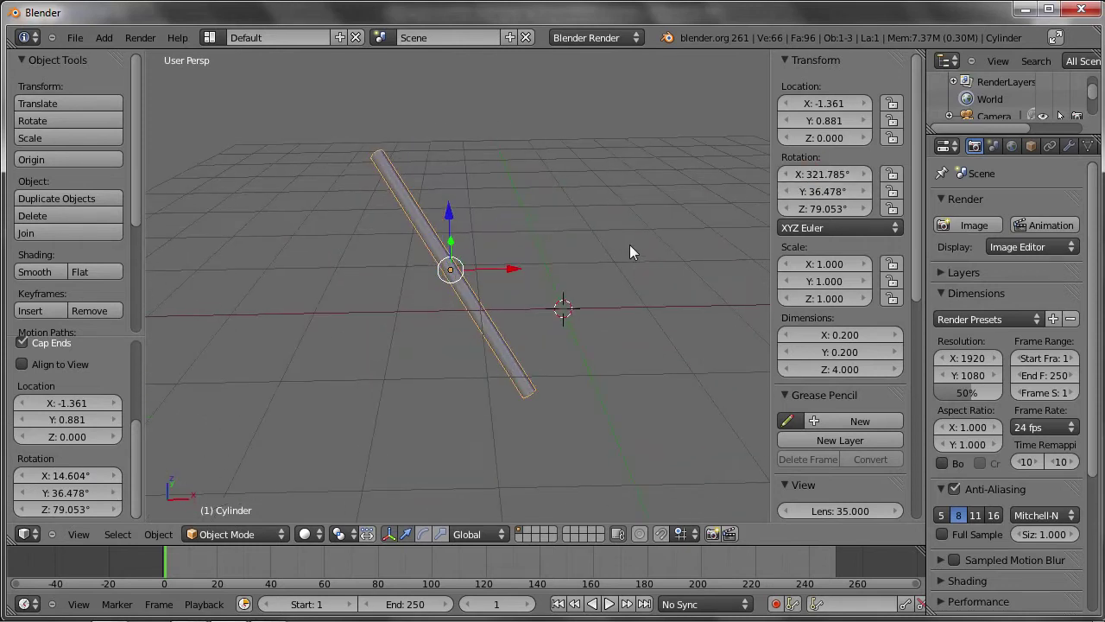
mouse_move(816, 101)
left_mouse_down()
mouse_move(818, 118)
mouse_move(854, 118)
left_mouse_up()
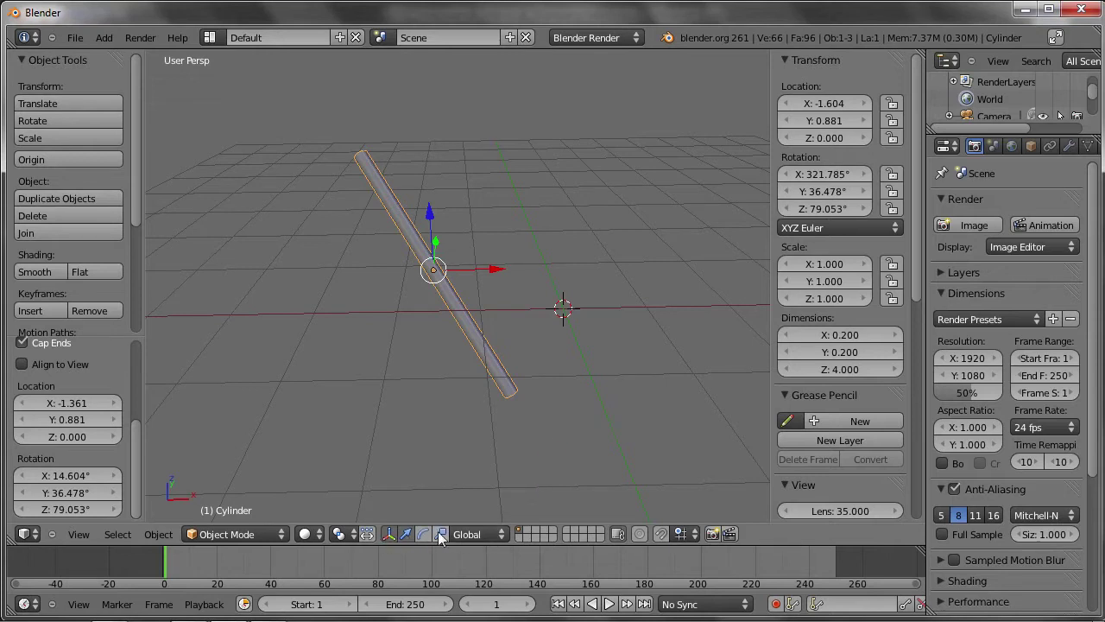
Switch the transform orientation to Local so moves follow the cylinder's own axes.
left_click(485, 537)
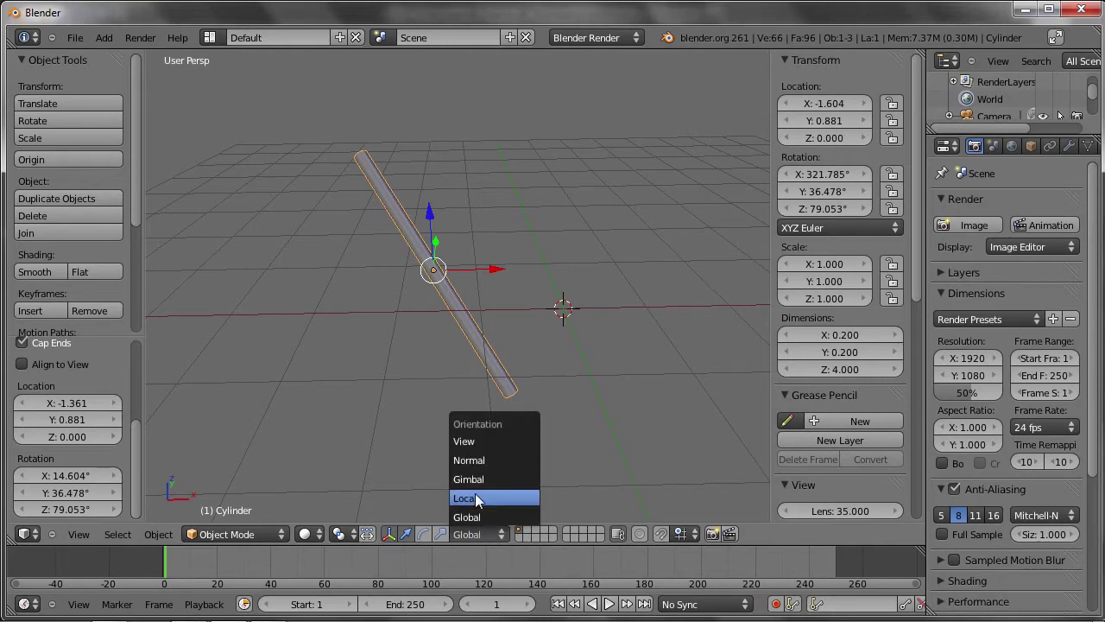
left_click(488, 500)
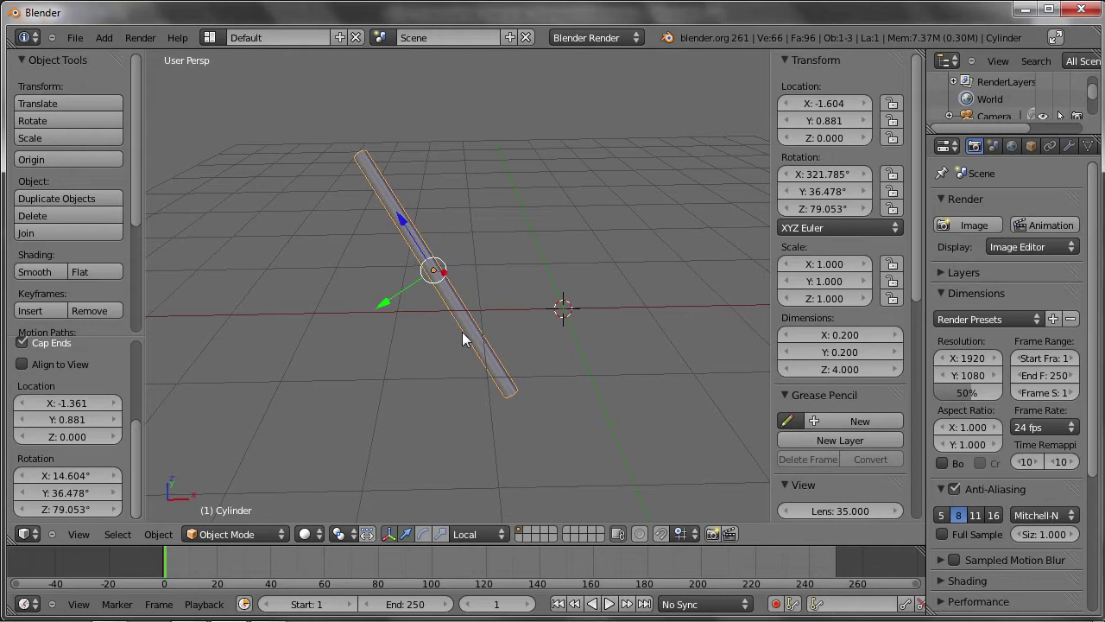
mouse_move(414, 311)
middle_mouse_down()
mouse_move(460, 308)
mouse_move(498, 269)
middle_mouse_up()
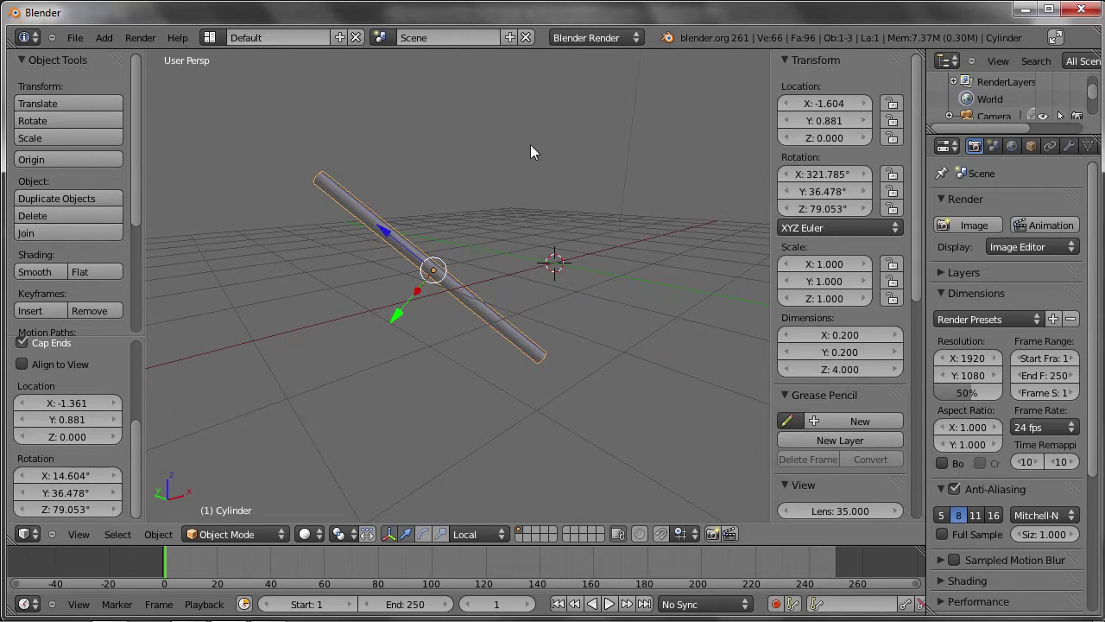
Drag the cylinder along its local axes to X -2.512, Y -0.924, Z 0.828.
mouse_move(386, 231)
left_mouse_down()
mouse_move(425, 280)
mouse_move(377, 247)
left_mouse_up()
mouse_move(399, 319)
left_mouse_down()
mouse_move(462, 232)
mouse_move(494, 231)
left_mouse_up()
mouse_move(494, 231)
middle_mouse_down()
mouse_move(510, 267)
mouse_move(481, 220)
middle_mouse_up()
mouse_move(482, 219)
left_mouse_down()
mouse_move(471, 199)
mouse_move(293, 320)
mouse_move(358, 394)
mouse_move(333, 383)
left_mouse_up()
middle_click_drag(333, 382, 369, 342)
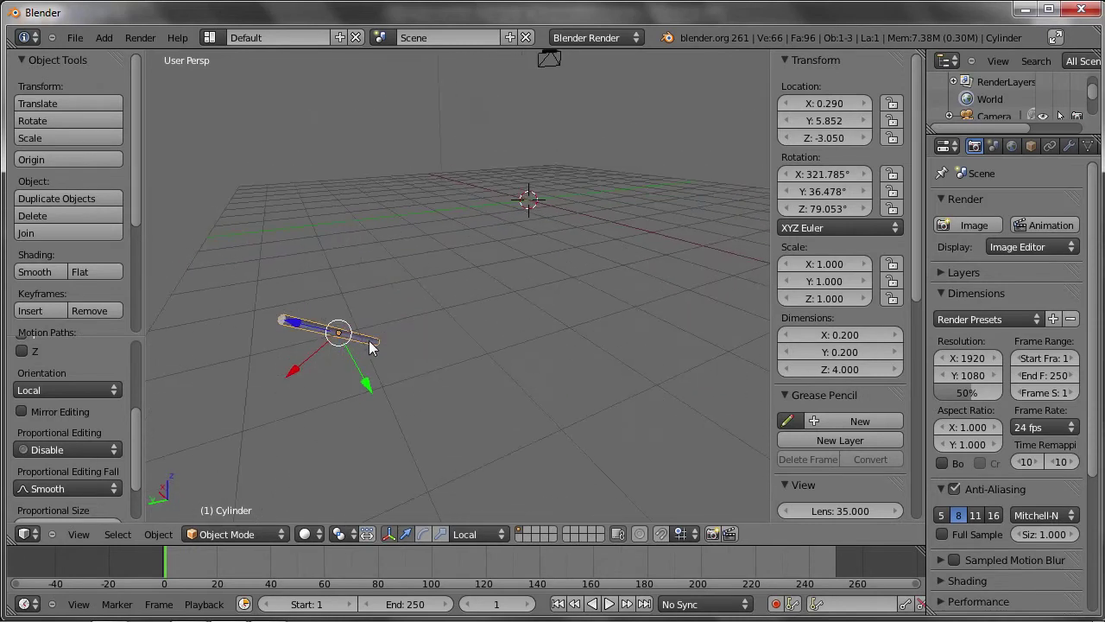
mouse_move(292, 370)
left_mouse_down()
mouse_move(426, 239)
mouse_move(521, 246)
left_mouse_up()
middle_click_drag(522, 246, 445, 272)
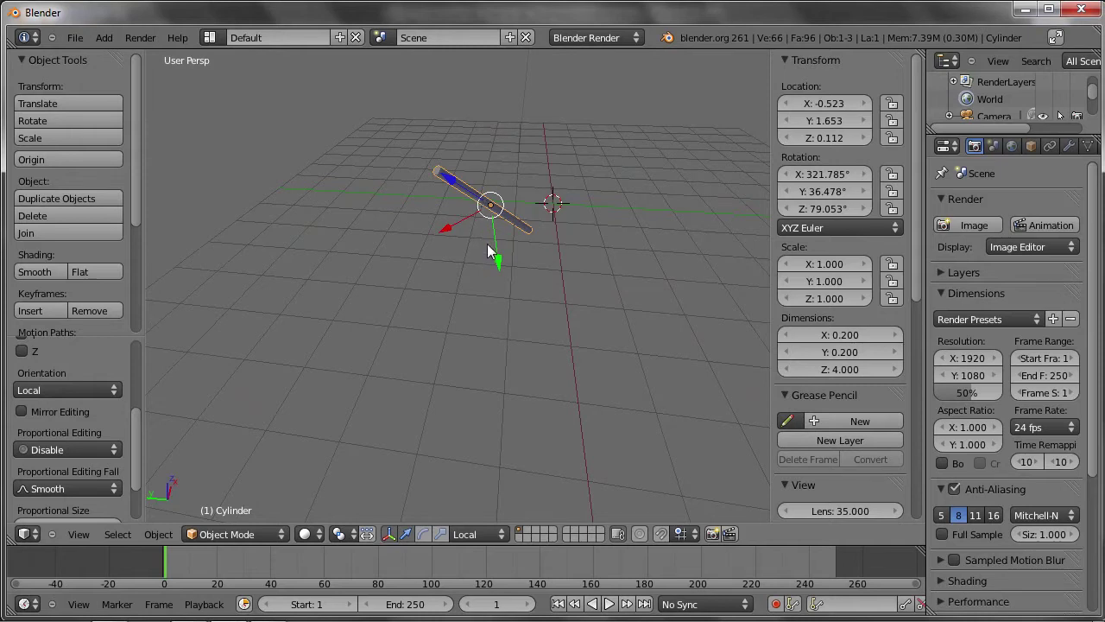
mouse_move(501, 202)
middle_mouse_down()
mouse_move(486, 205)
mouse_move(488, 237)
mouse_move(475, 235)
middle_mouse_up()
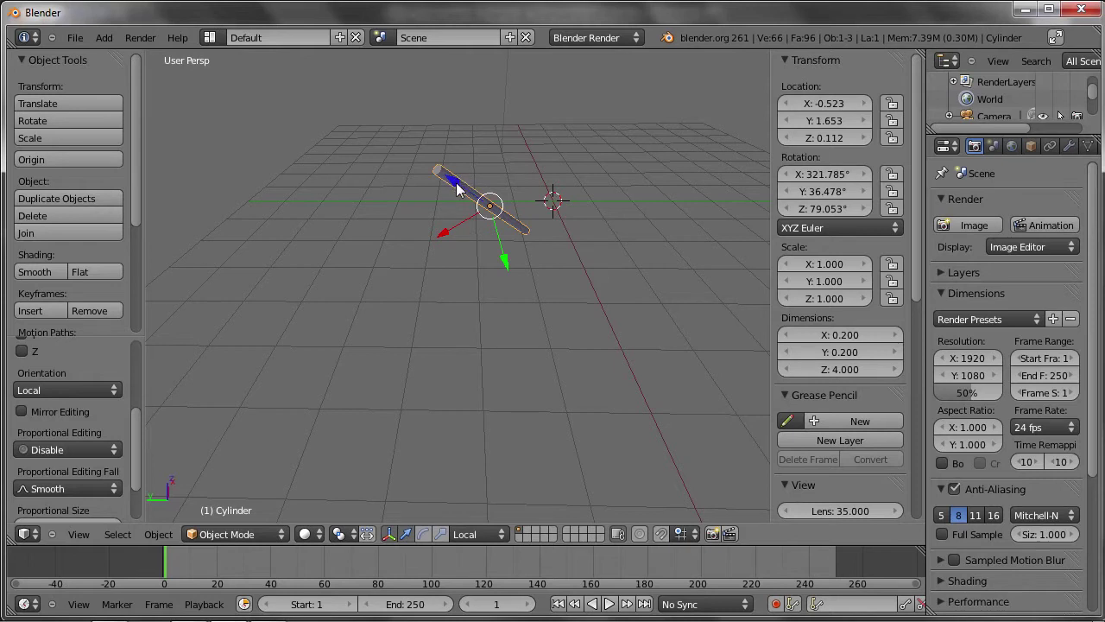
mouse_move(455, 184)
left_mouse_down("shift")
mouse_move(451, 161)
mouse_move(403, 155)
mouse_move(370, 288)
mouse_move(567, 320)
mouse_move(608, 148)
mouse_move(429, 137)
mouse_move(376, 286)
mouse_move(576, 293)
mouse_move(493, 107)
mouse_move(403, 176)
mouse_move(393, 278)
mouse_move(481, 202)
mouse_move(476, 232)
mouse_move(505, 285)
mouse_move(493, 198)
mouse_move(470, 173)
mouse_move(519, 162)
mouse_move(523, 142)
mouse_move(553, 206)
mouse_move(474, 190)
mouse_move(603, 191)
left_mouse_up("shift")
Grab the cylinder with G and drop it at -0.404, -0.04092, 1.754.
key("shift+KP_7")
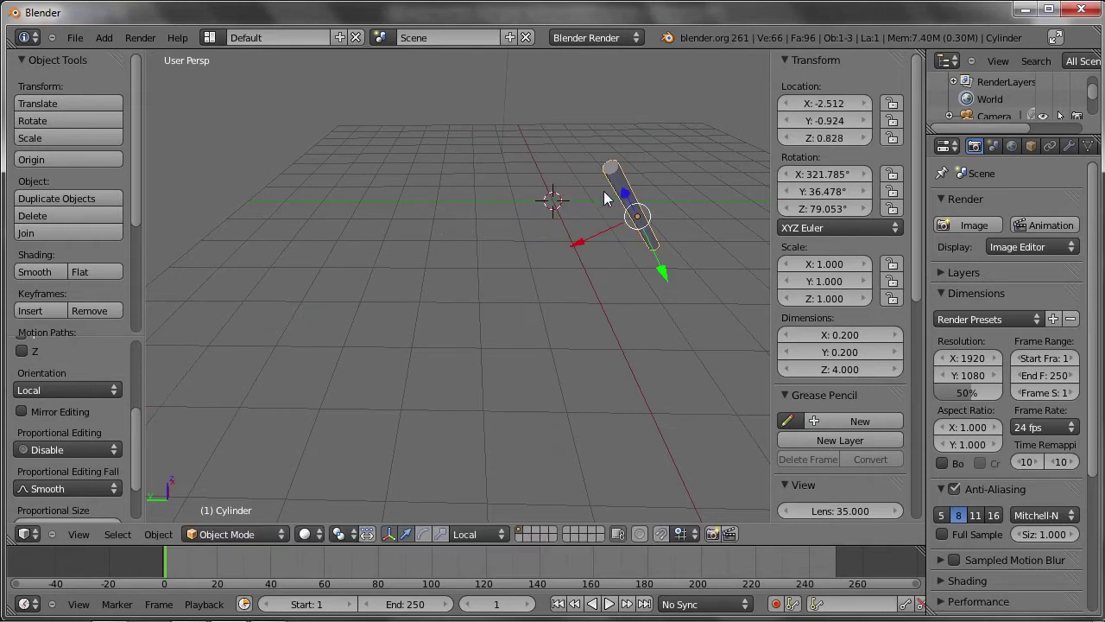
key("ctrl+z")
mouse_move(582, 252)
middle_mouse_down()
mouse_move(520, 265)
mouse_move(559, 316)
mouse_move(602, 248)
middle_mouse_up()
key("g")
left_click(617, 324)
mouse_move(616, 324)
middle_mouse_down()
mouse_move(496, 311)
mouse_move(589, 354)
middle_mouse_up()
key("g")
left_click(398, 293)
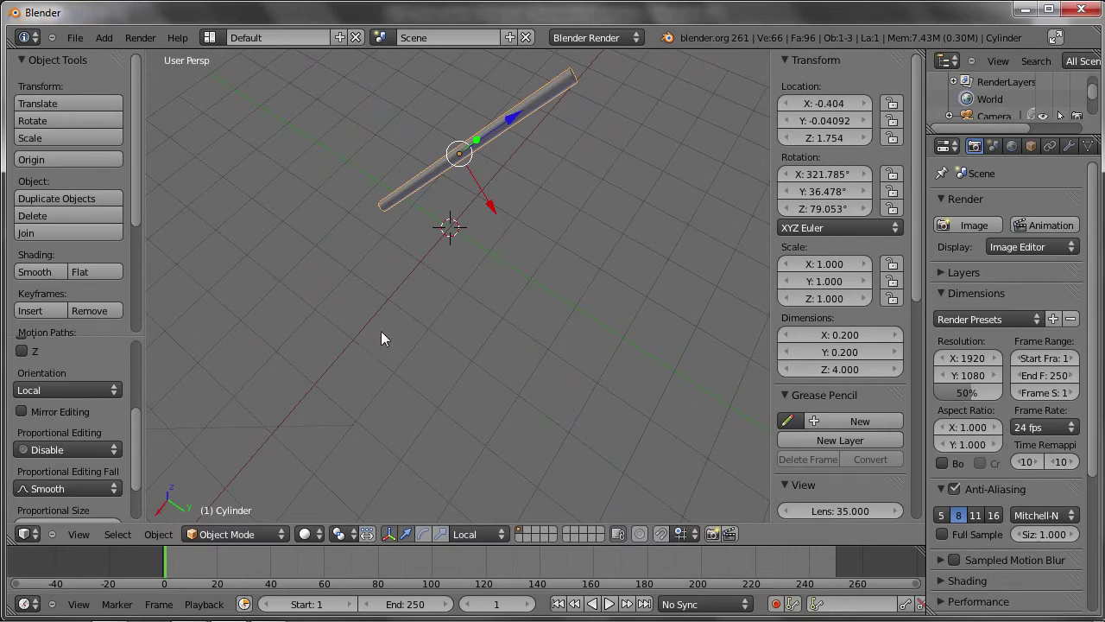
With the scale handles, squash the cylinder along local Z to a scale of 0.05253.
left_click(423, 534)
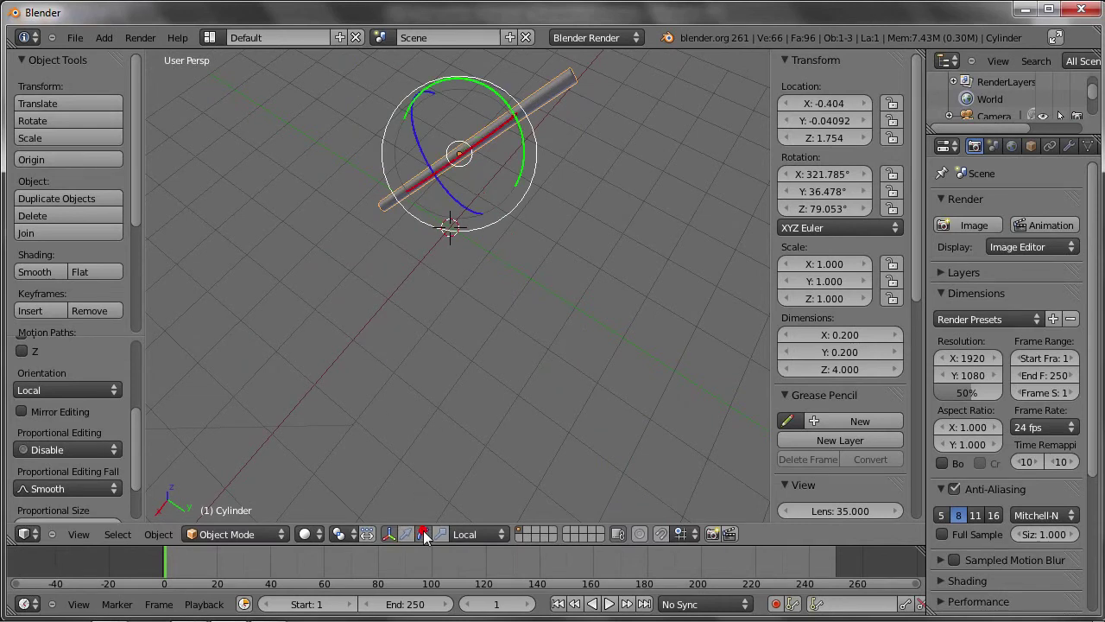
mouse_move(491, 269)
middle_mouse_down()
mouse_move(506, 240)
mouse_move(538, 242)
mouse_move(506, 314)
mouse_move(505, 289)
middle_mouse_up()
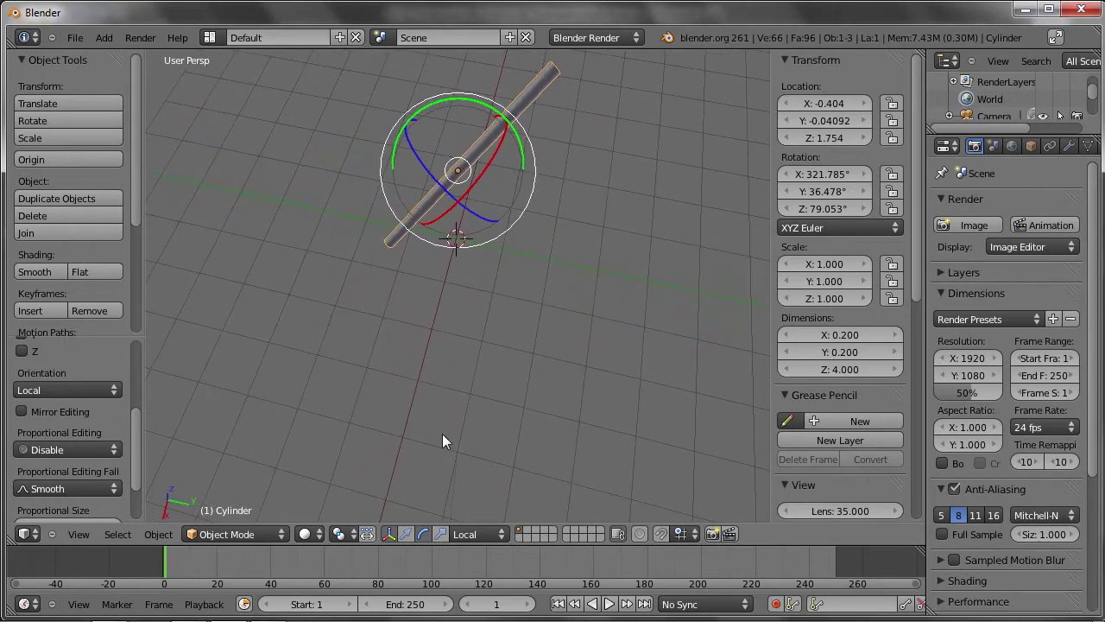
left_click(440, 535)
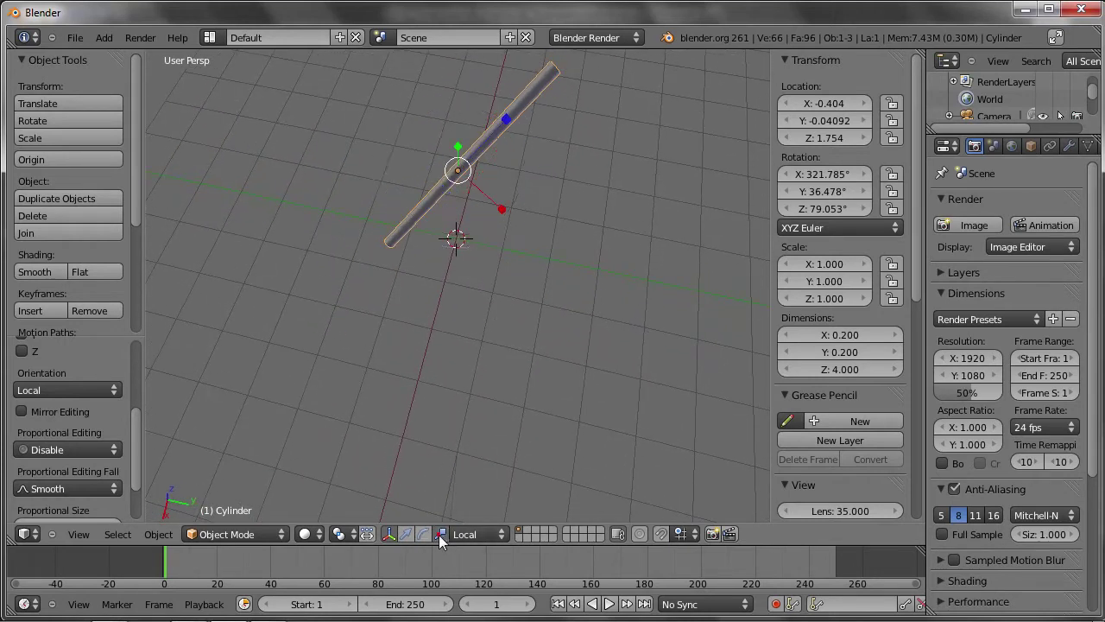
mouse_move(435, 415)
middle_mouse_down()
mouse_move(442, 430)
mouse_move(464, 414)
middle_mouse_up()
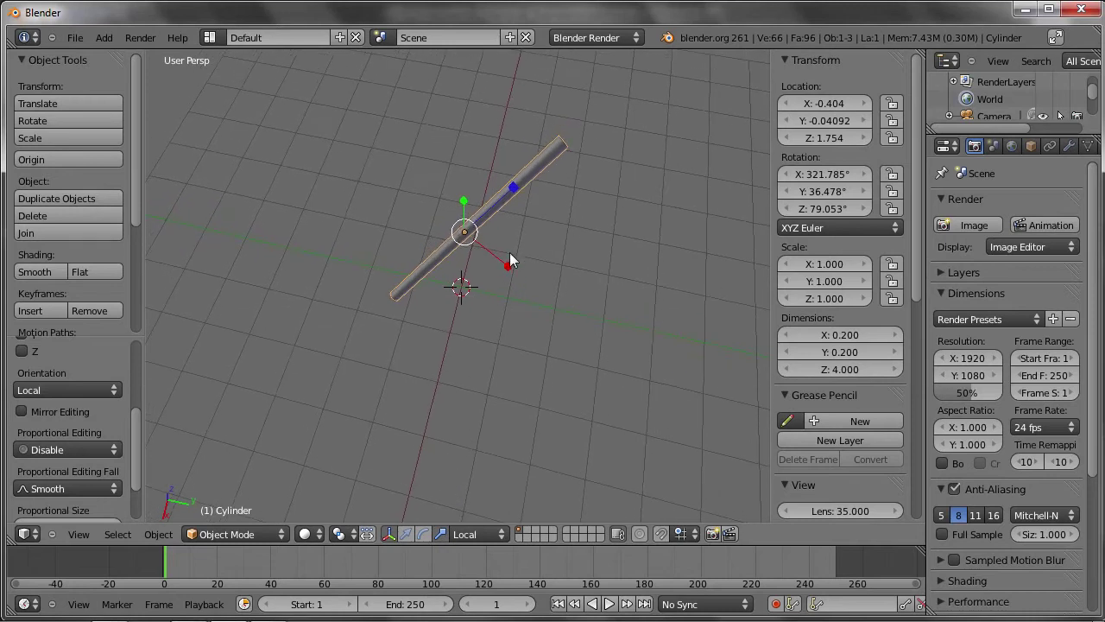
mouse_move(513, 183)
left_mouse_down()
mouse_move(476, 243)
mouse_move(468, 232)
left_mouse_up()
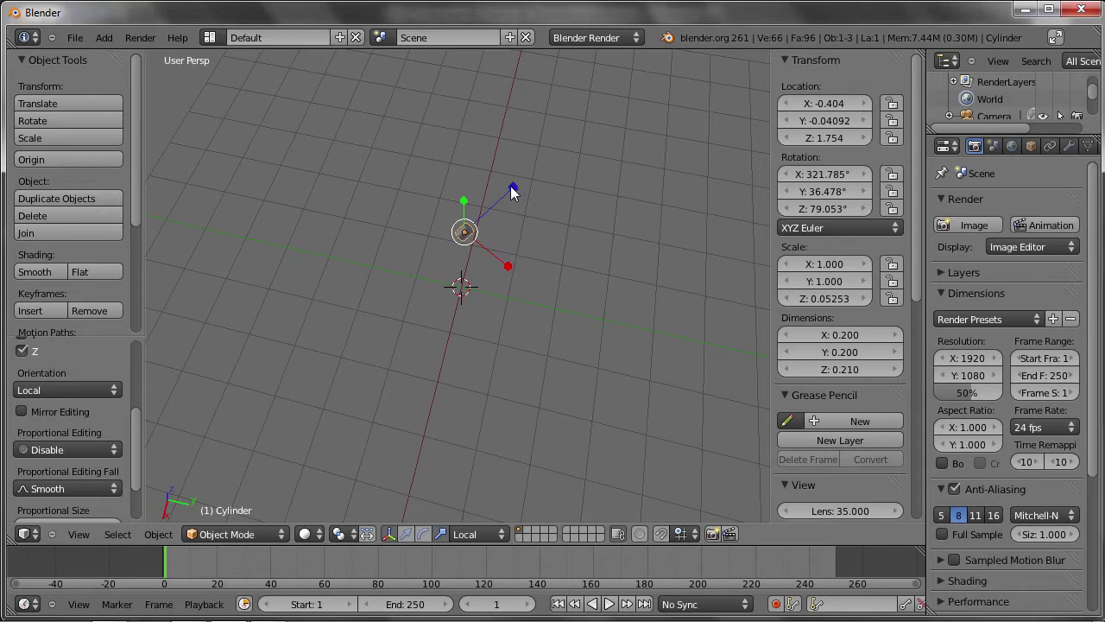
Scale the flattened cylinder on local X and Y to 39.709, forming a 7.942-wide disc.
left_click_drag(512, 192, 652, 423, "shift")
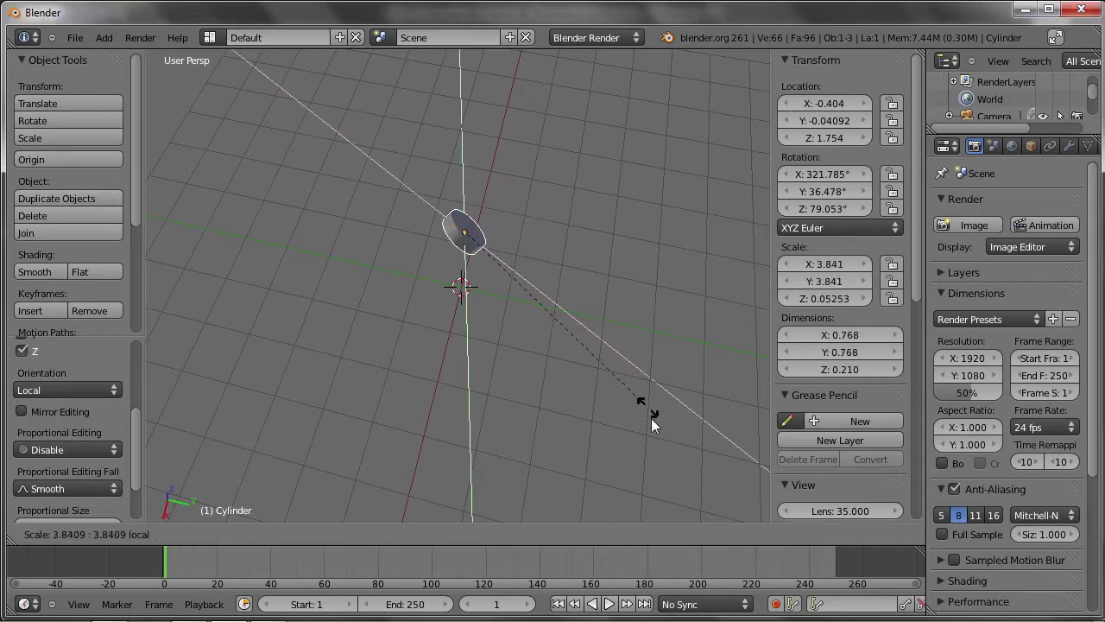
left_click_drag(652, 423, 1032, 609, "shift")
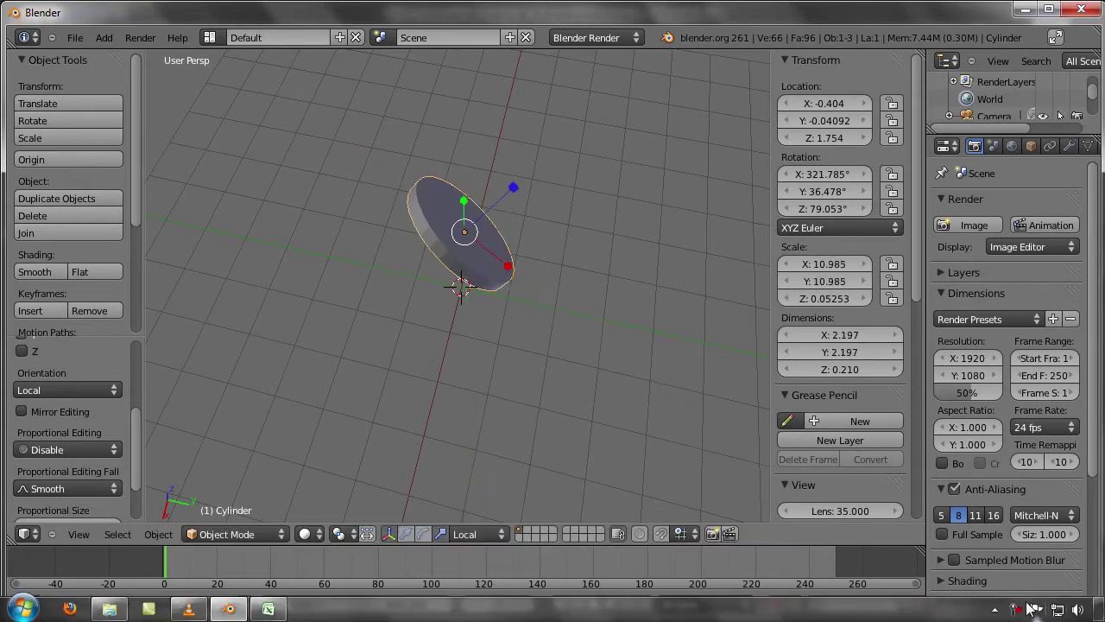
left_click_drag(514, 187, 665, 385, "shift")
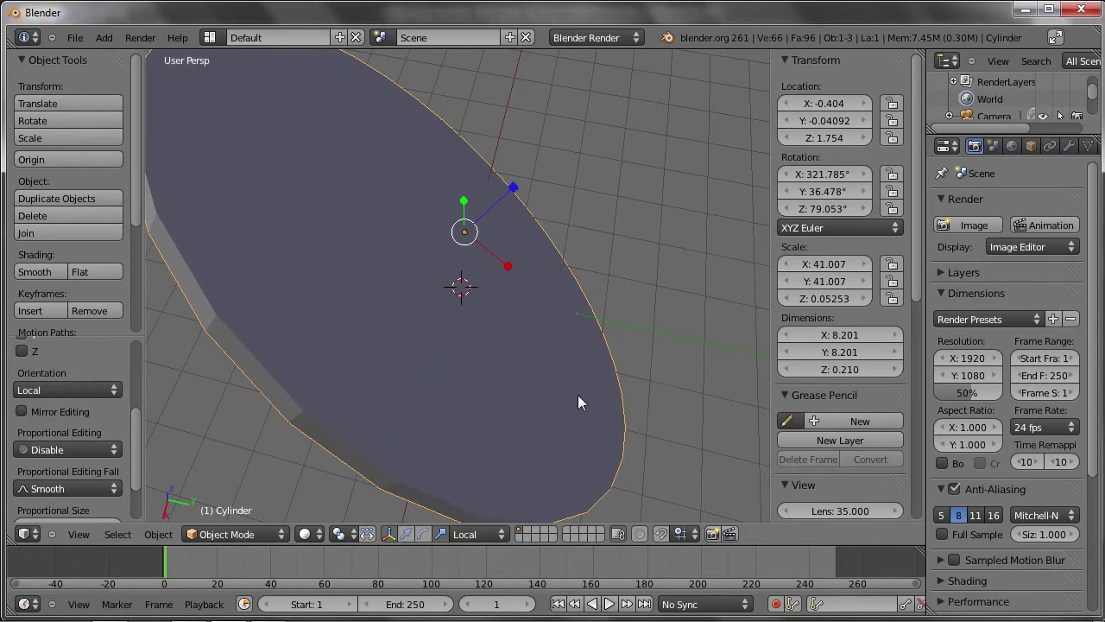
scroll(518, 388, "down", 3)
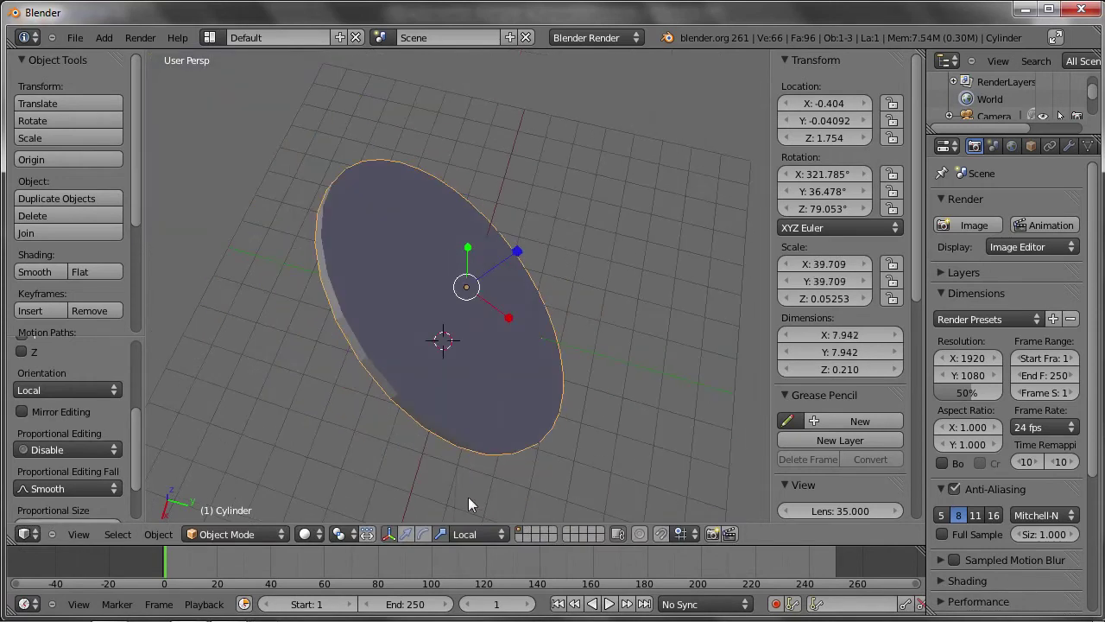
left_click(474, 535)
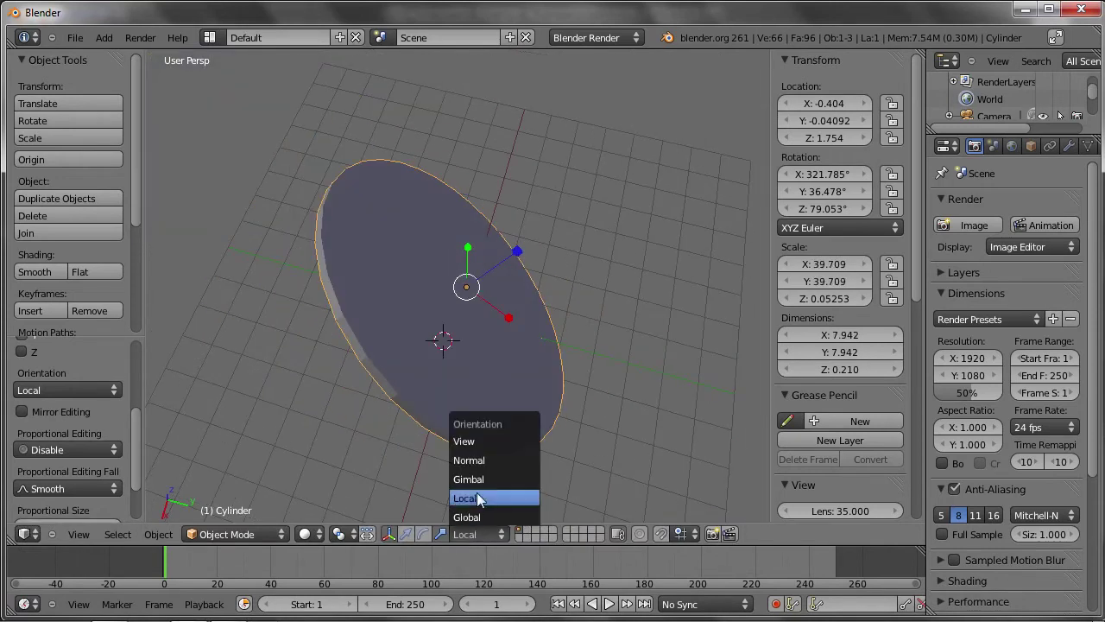
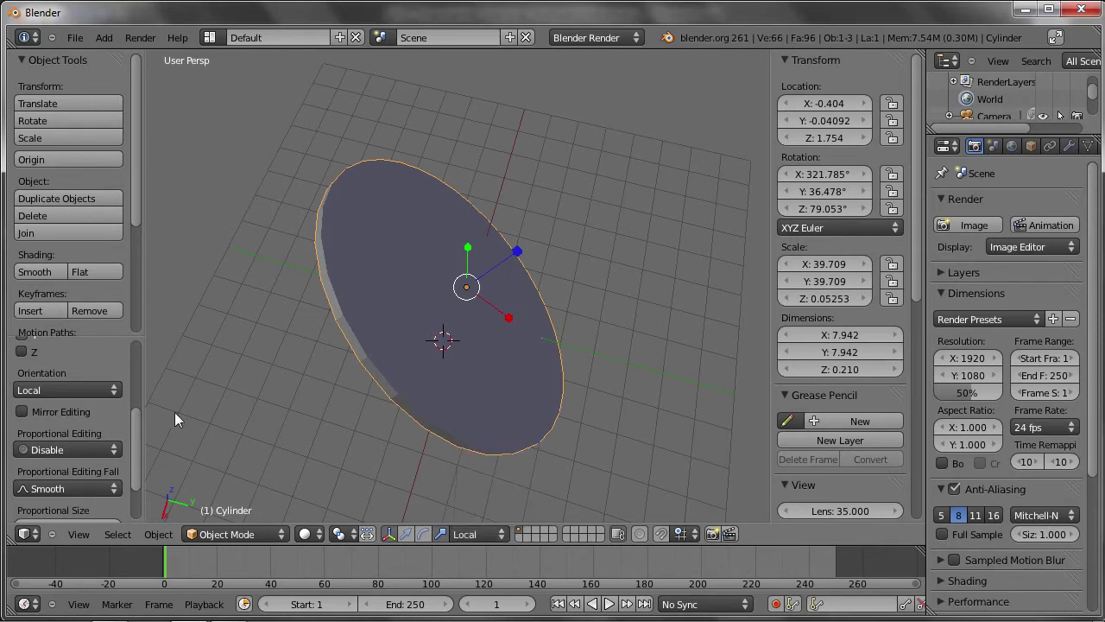
Set the transform orientation to View and switch the gizmo to Translate.
left_click(467, 534)
left_click(470, 442)
left_click(409, 534)
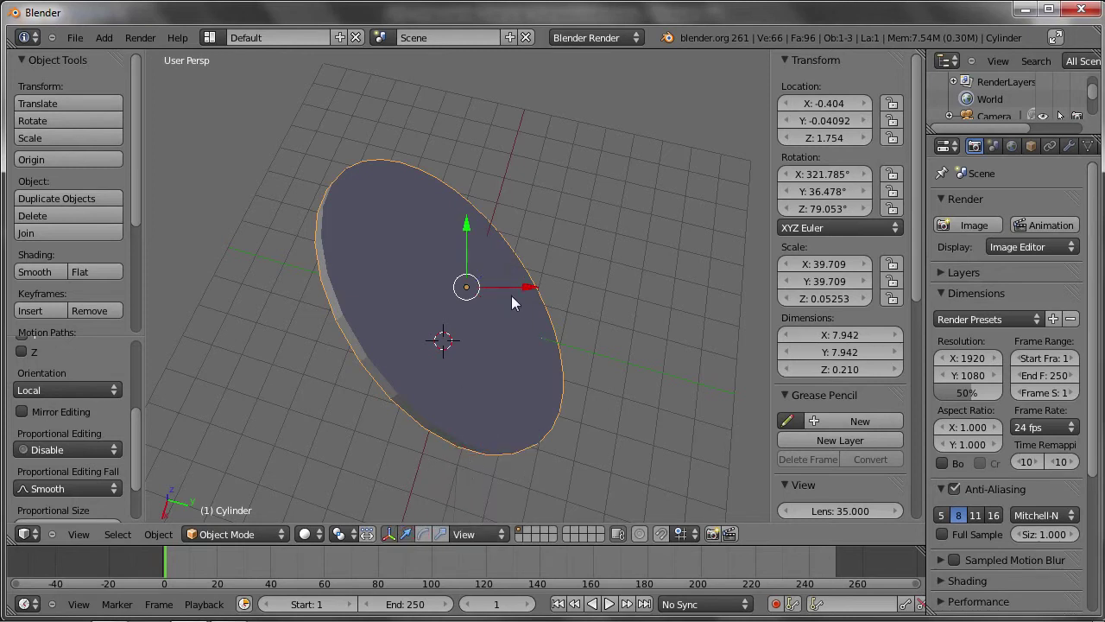
Drag the disc along the red X arrow and then freely, then cancel with Escape.
left_click_drag(512, 295, 571, 279)
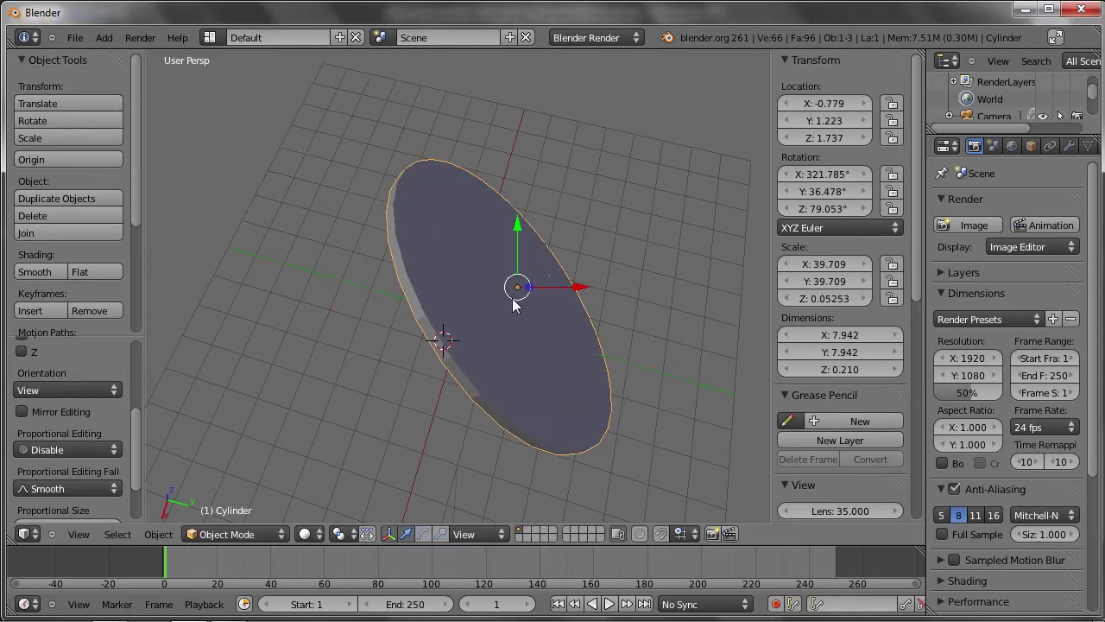
mouse_move(513, 297)
left_mouse_down()
mouse_move(563, 165)
mouse_move(665, 260)
mouse_move(551, 387)
mouse_move(428, 398)
mouse_move(375, 361)
mouse_move(354, 321)
mouse_move(344, 210)
mouse_move(381, 217)
mouse_move(501, 199)
mouse_move(530, 213)
mouse_move(528, 271)
mouse_move(470, 337)
mouse_move(360, 321)
mouse_move(319, 260)
mouse_move(338, 236)
mouse_move(432, 233)
left_mouse_up()
key("Escape")
Slide the disc back and forth along X, undoing and retrying until it sits near the middle.
left_click_drag(579, 288, 505, 291)
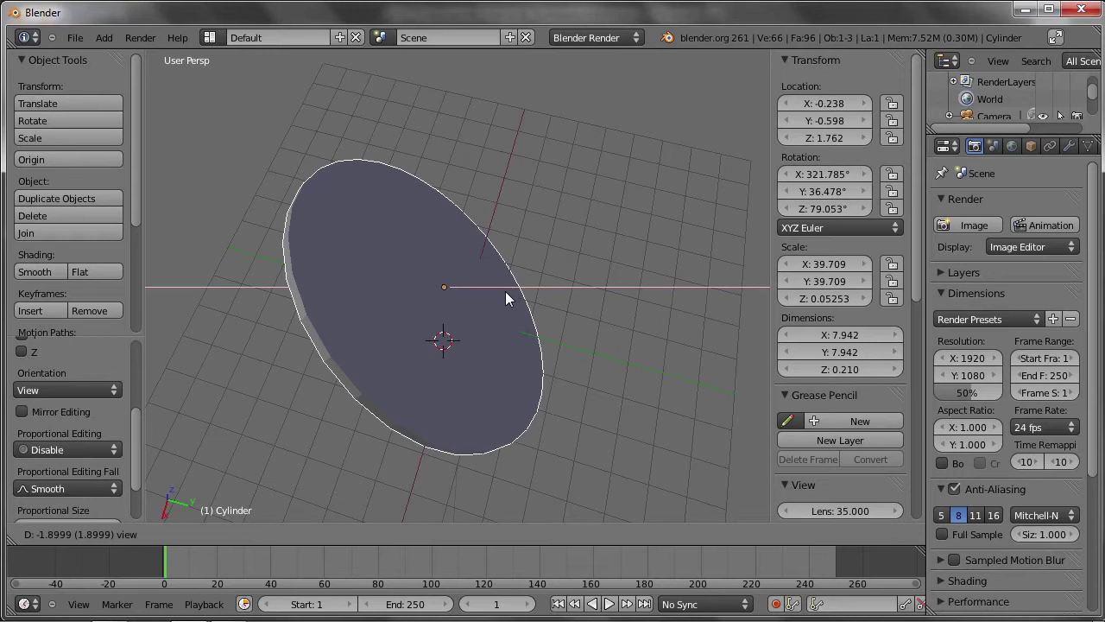
left_click_drag(506, 291, 452, 289)
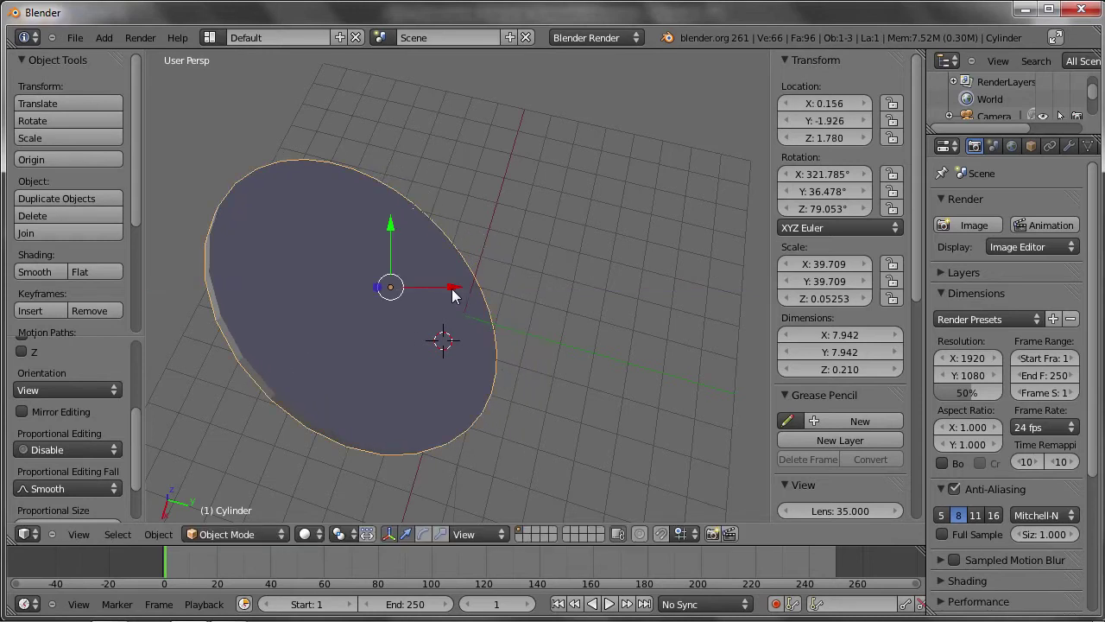
key("ctrl+z")
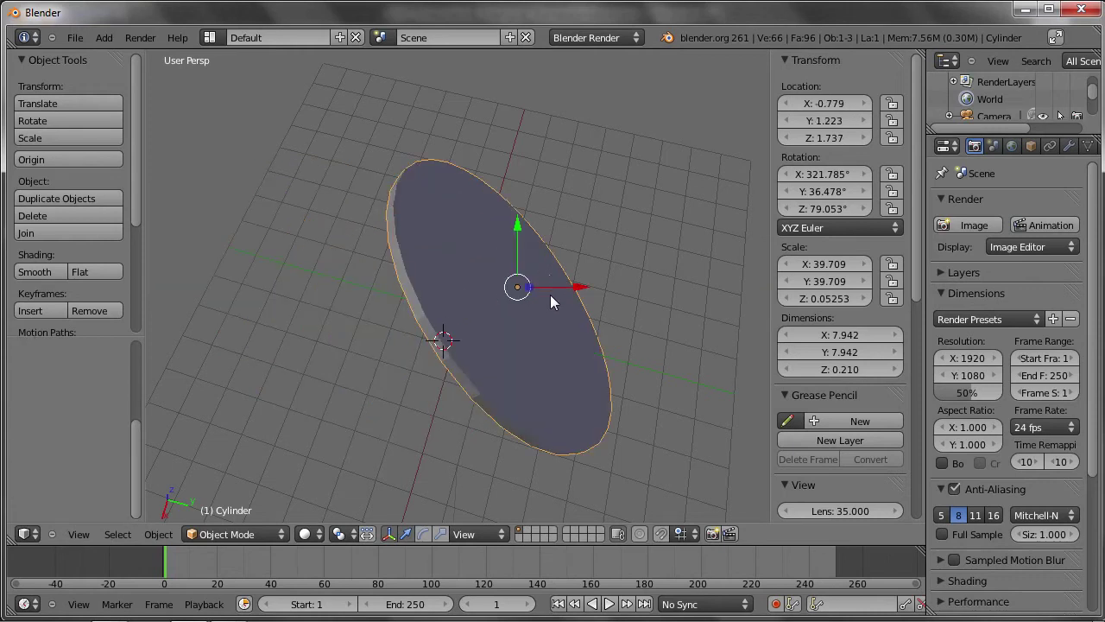
mouse_move(574, 289)
left_mouse_down()
mouse_move(571, 299)
mouse_move(396, 285)
mouse_move(673, 285)
mouse_move(337, 311)
mouse_move(581, 313)
mouse_move(378, 310)
left_mouse_up()
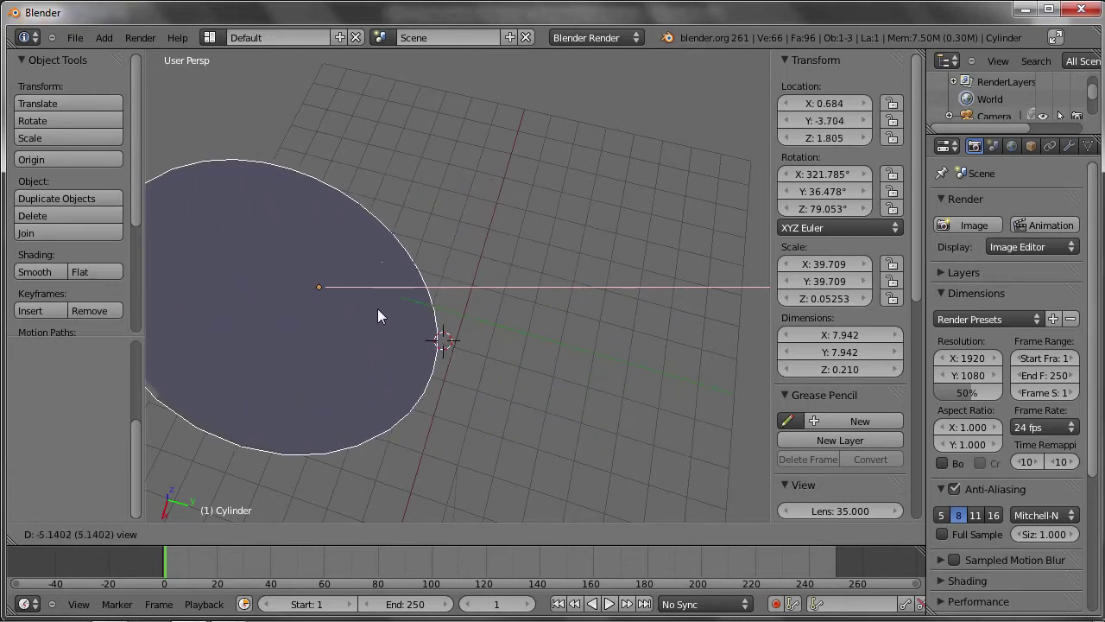
right_click(378, 309)
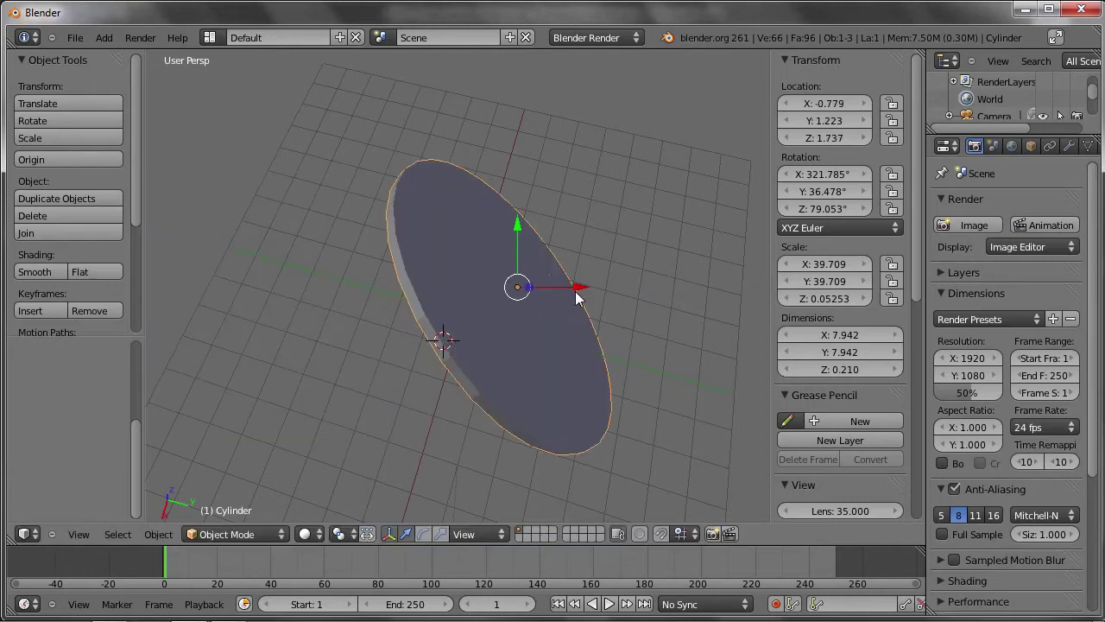
key("g")
key("x")
left_click_drag(563, 291, 406, 287)
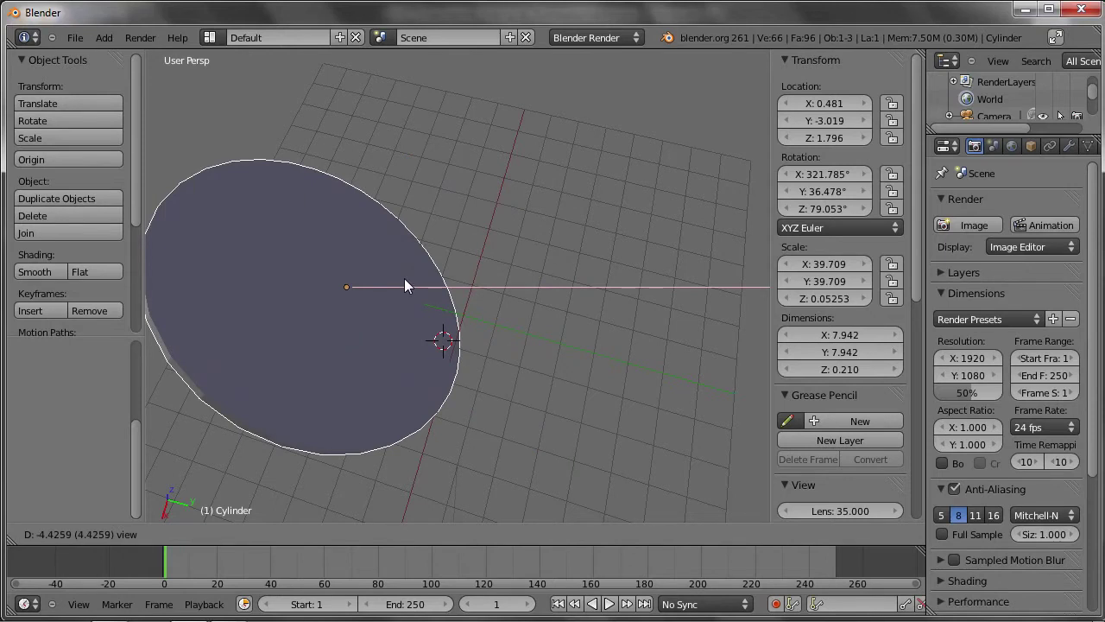
left_click(405, 280)
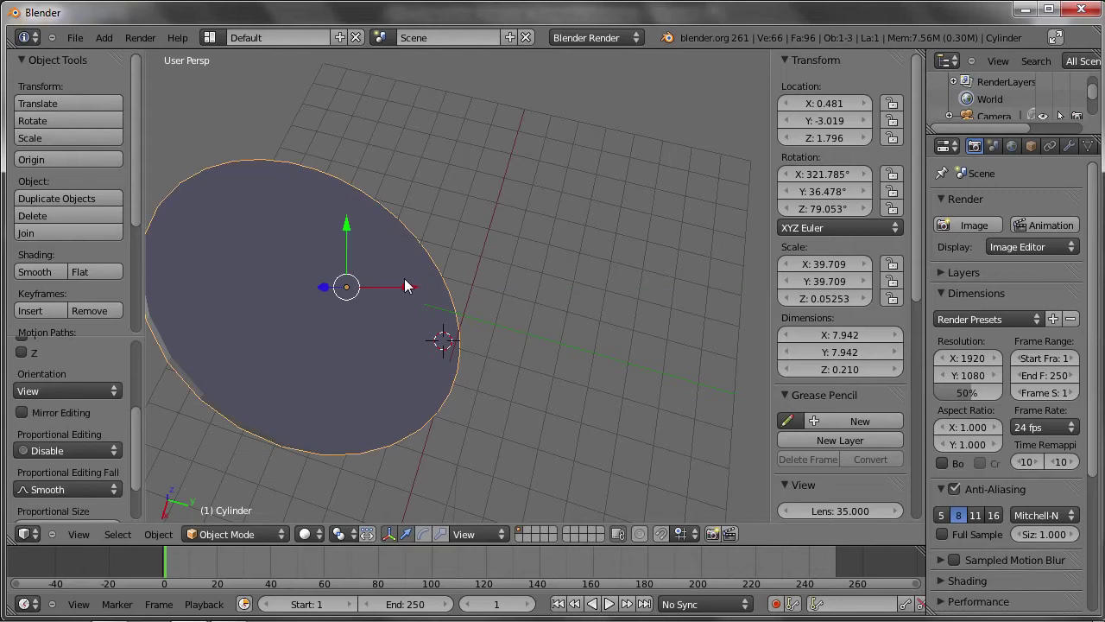
left_click_drag(405, 279, 529, 294)
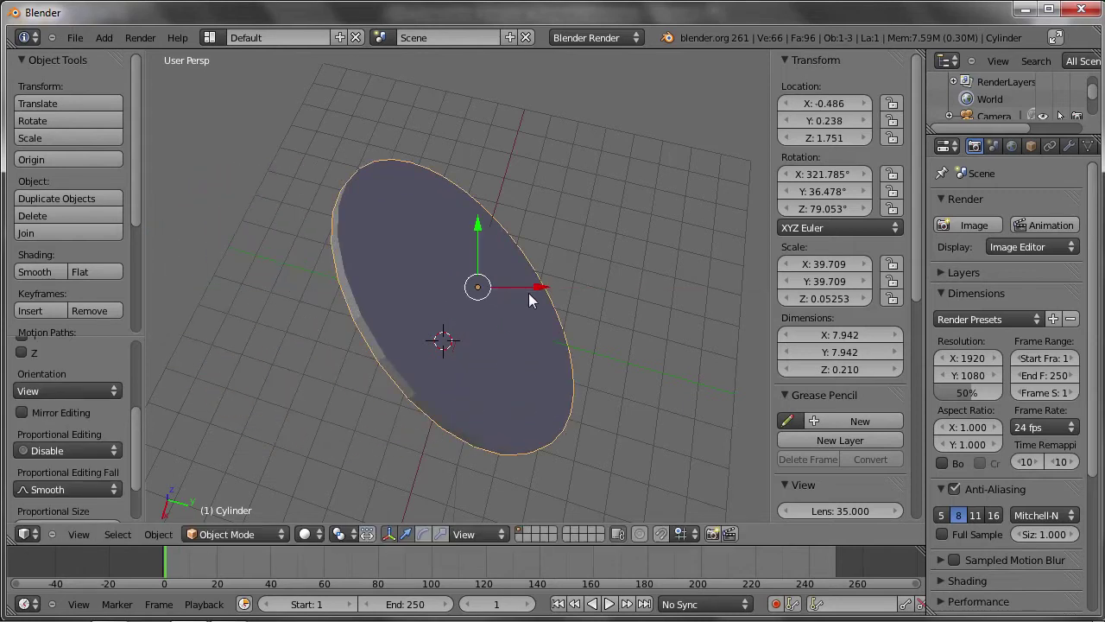
Change the transform orientation from View to Local, then orbit to see the whole disc.
left_click(481, 536)
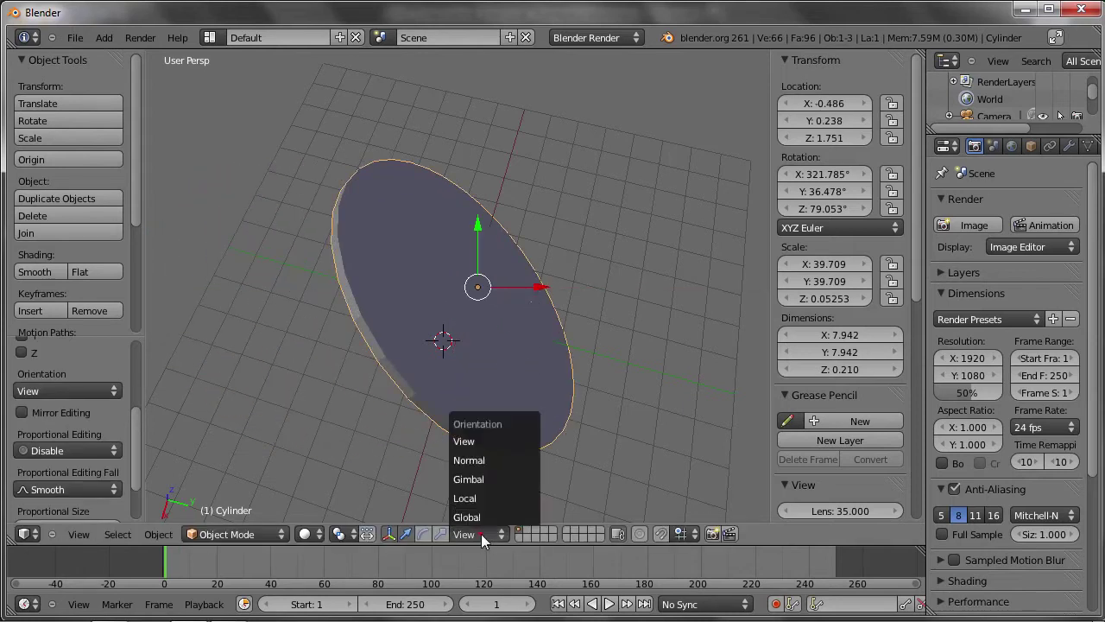
left_click(485, 441)
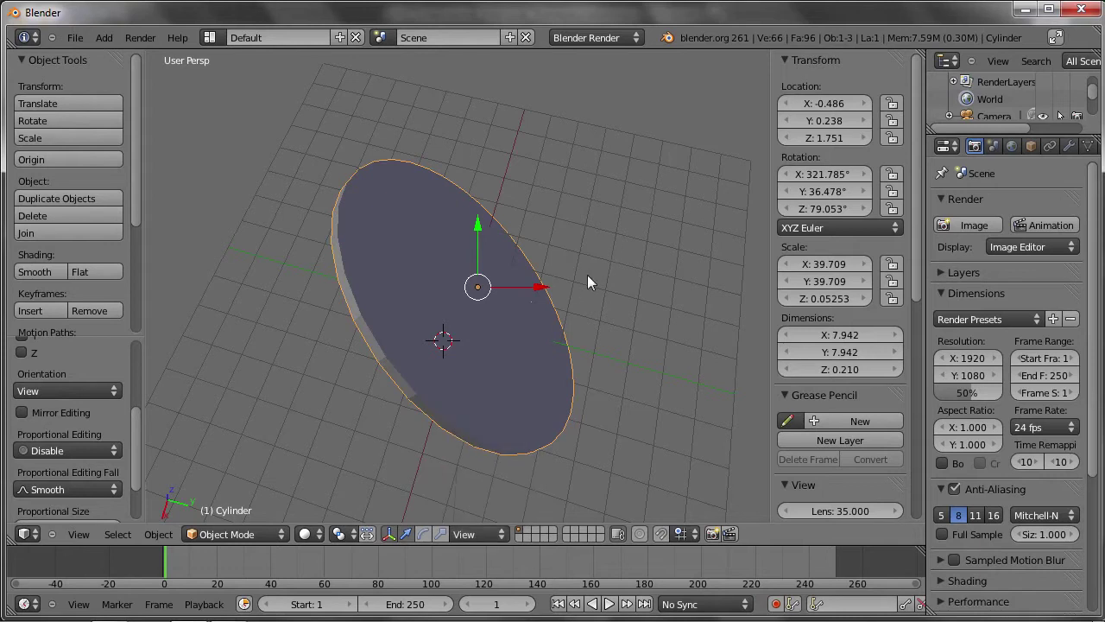
left_click(466, 531)
left_click(460, 500)
mouse_move(556, 322)
middle_mouse_down()
mouse_move(460, 291)
mouse_move(495, 262)
middle_mouse_up()
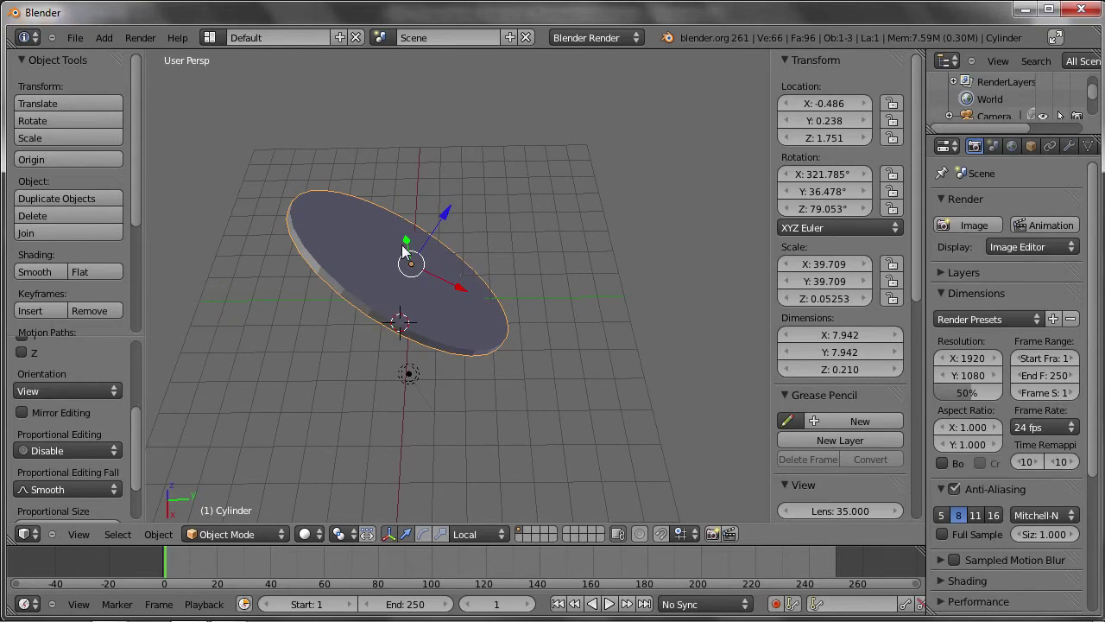
Add a mesh cube with Shift+A and move it along the Y axis.
key("shift+a")
left_click(467, 264)
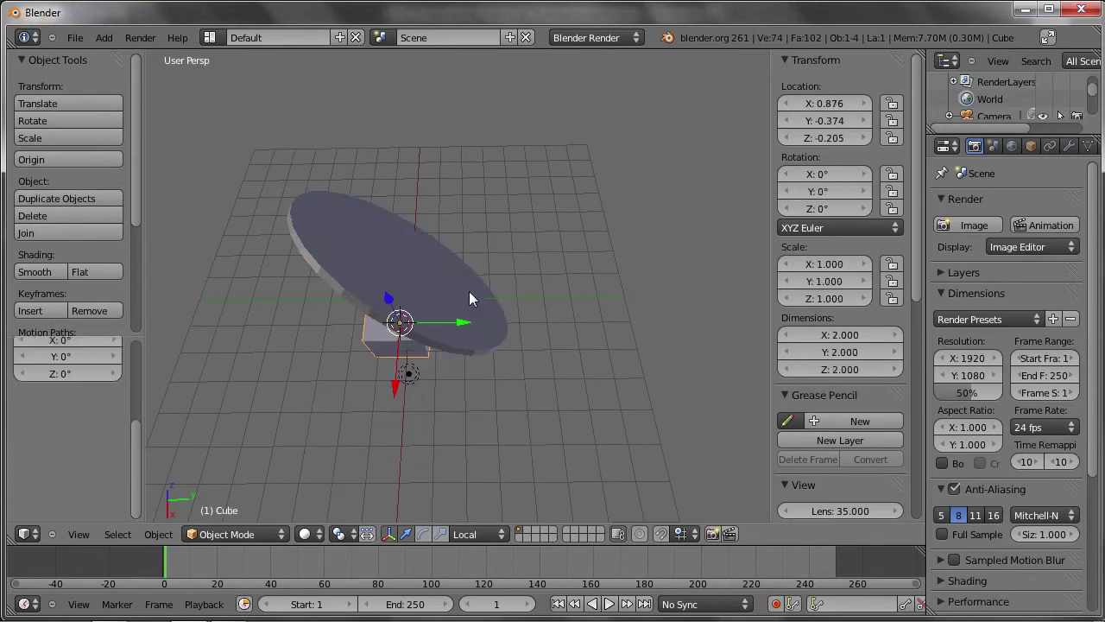
mouse_move(415, 328)
left_mouse_down()
mouse_move(497, 307)
mouse_move(505, 259)
left_mouse_up()
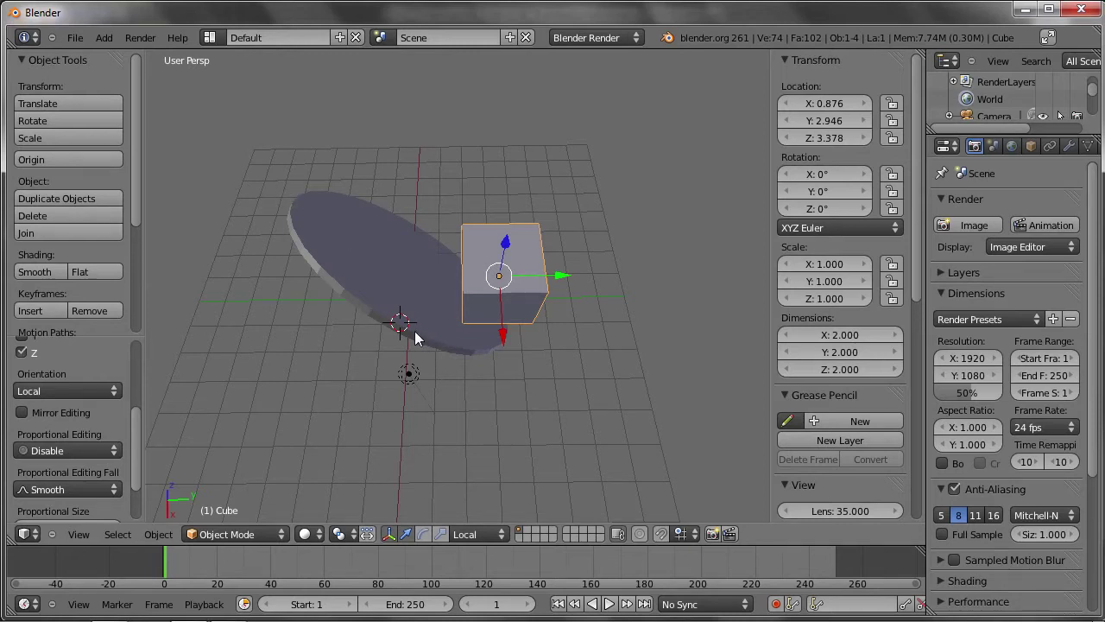
Orbit around the disc and cube, select the disc, and scroll the sidebar.
mouse_move(424, 350)
middle_mouse_down()
mouse_move(493, 365)
mouse_move(493, 339)
middle_mouse_up()
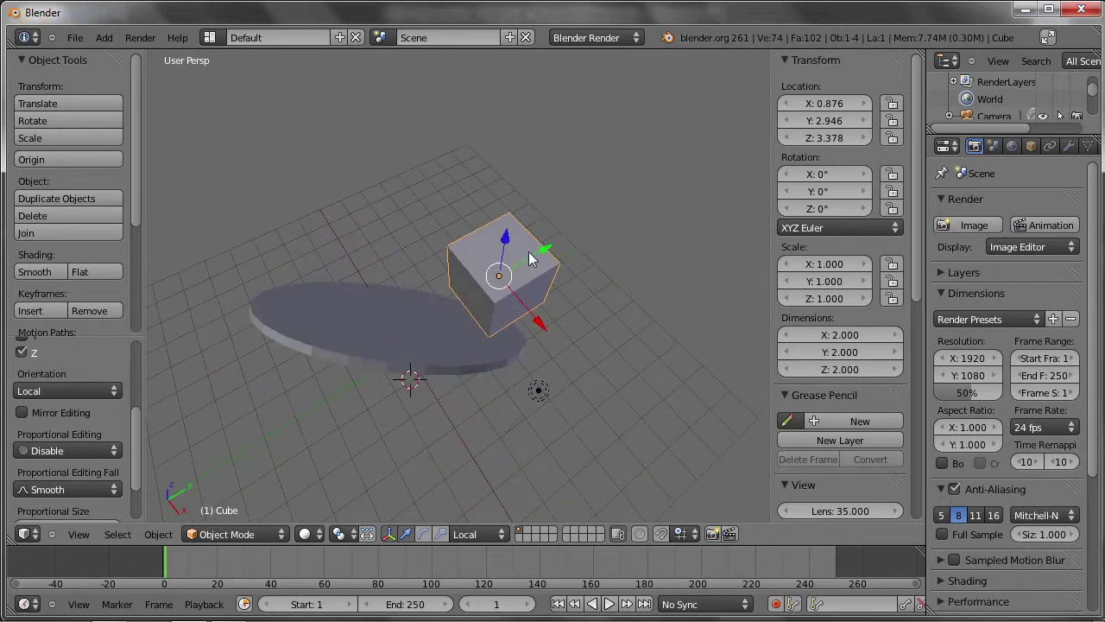
right_click(396, 325)
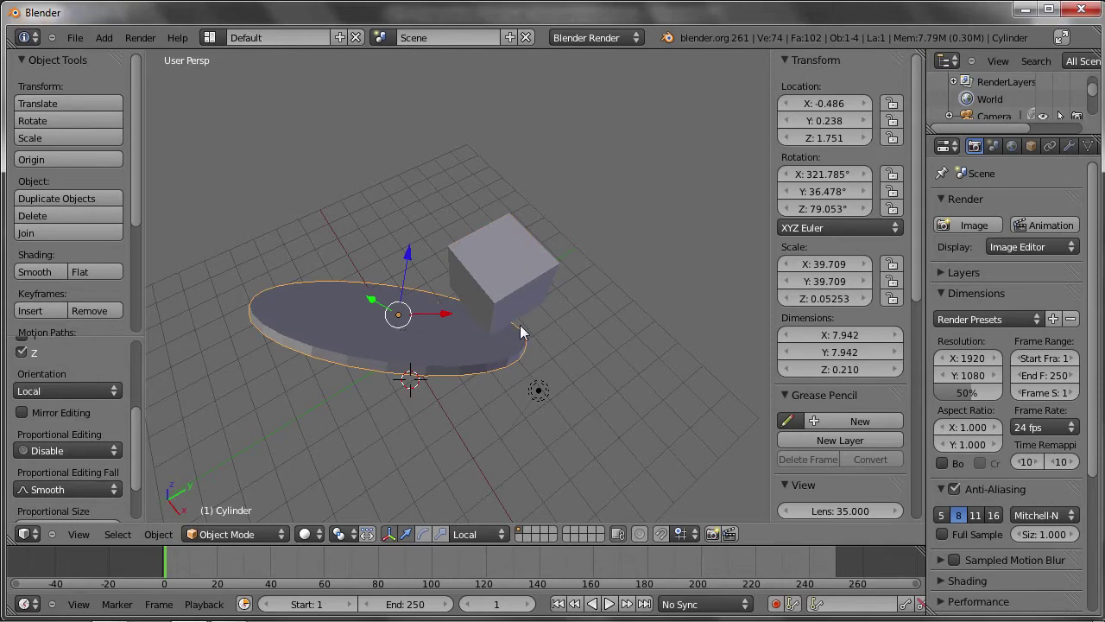
left_click_drag(915, 134, 922, 409)
scroll(906, 440, "down", 1)
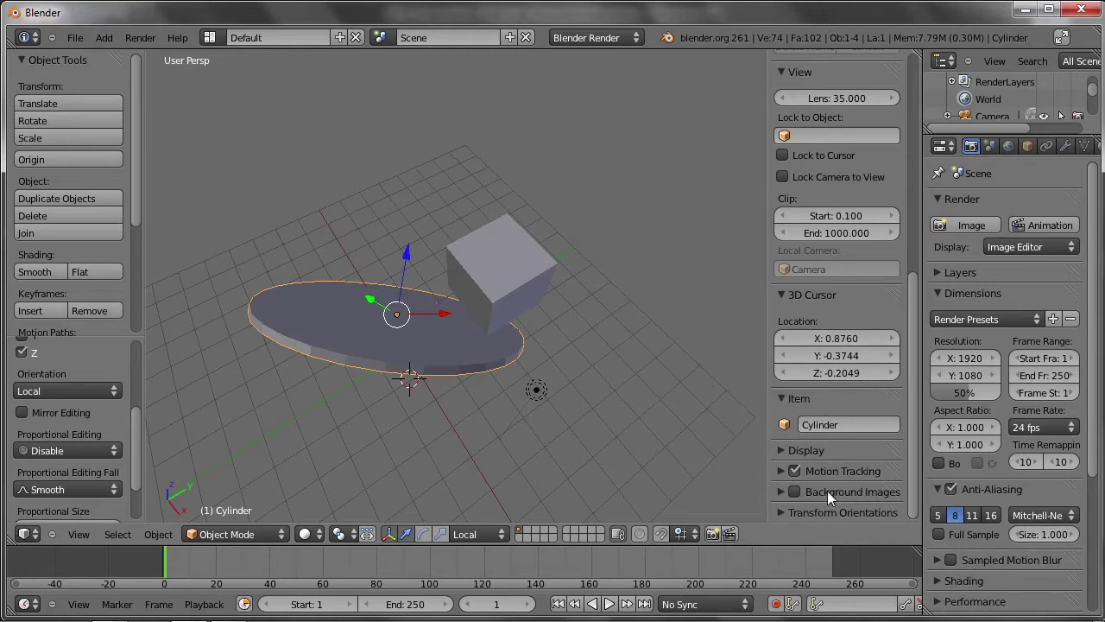
Collapse View and 3D Cursor, expand Transform Orientations, and create the 'Cylinder' orientation.
left_click(781, 72)
left_click(782, 91)
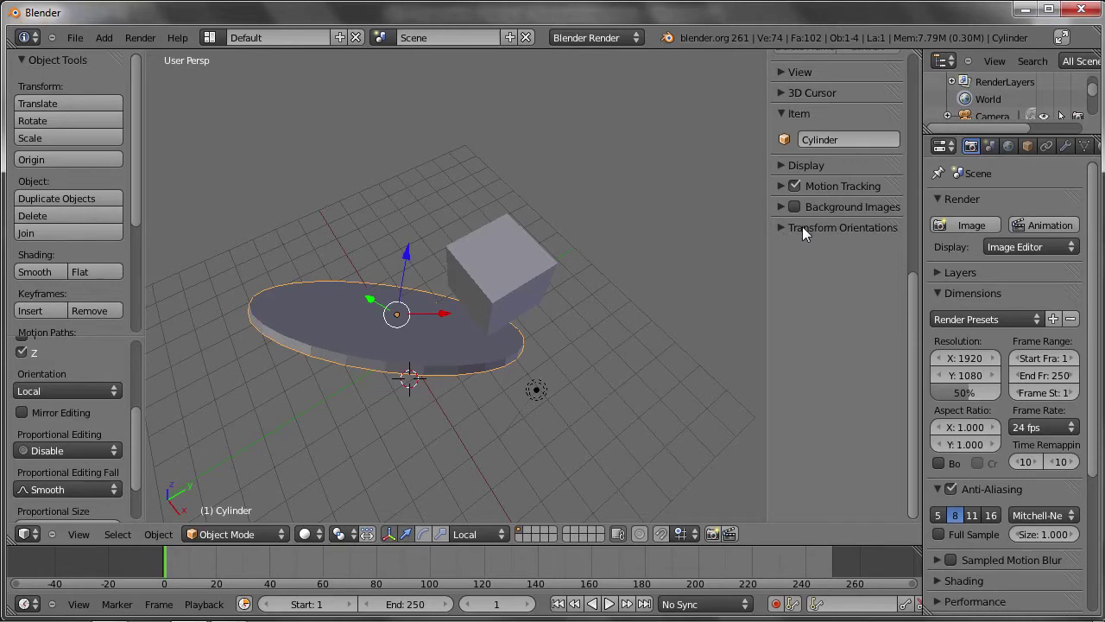
left_click(802, 227)
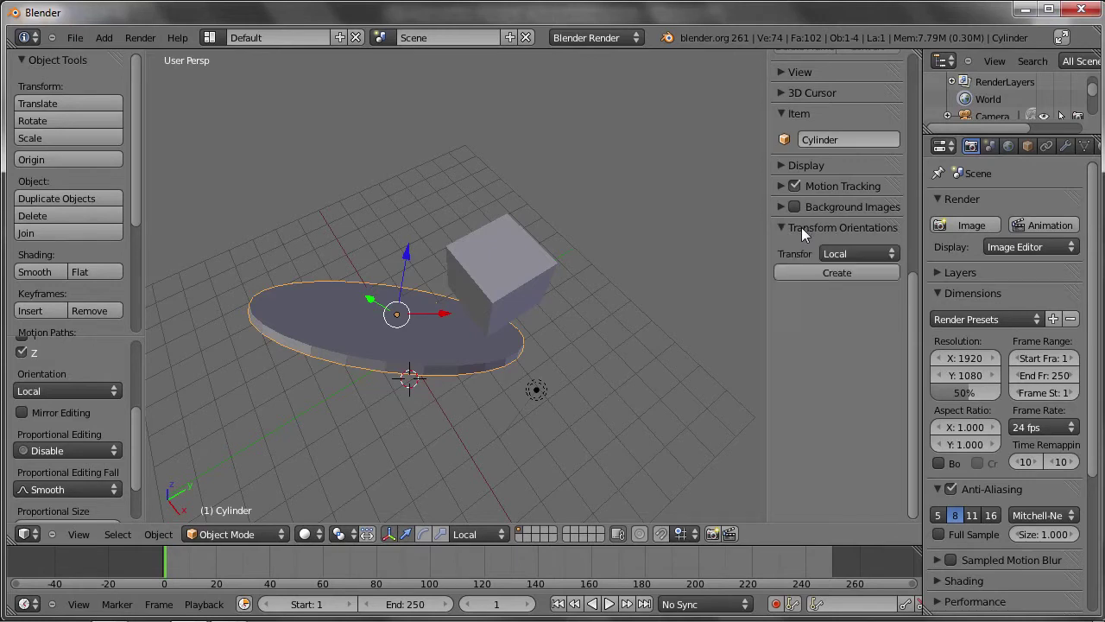
left_click(855, 253)
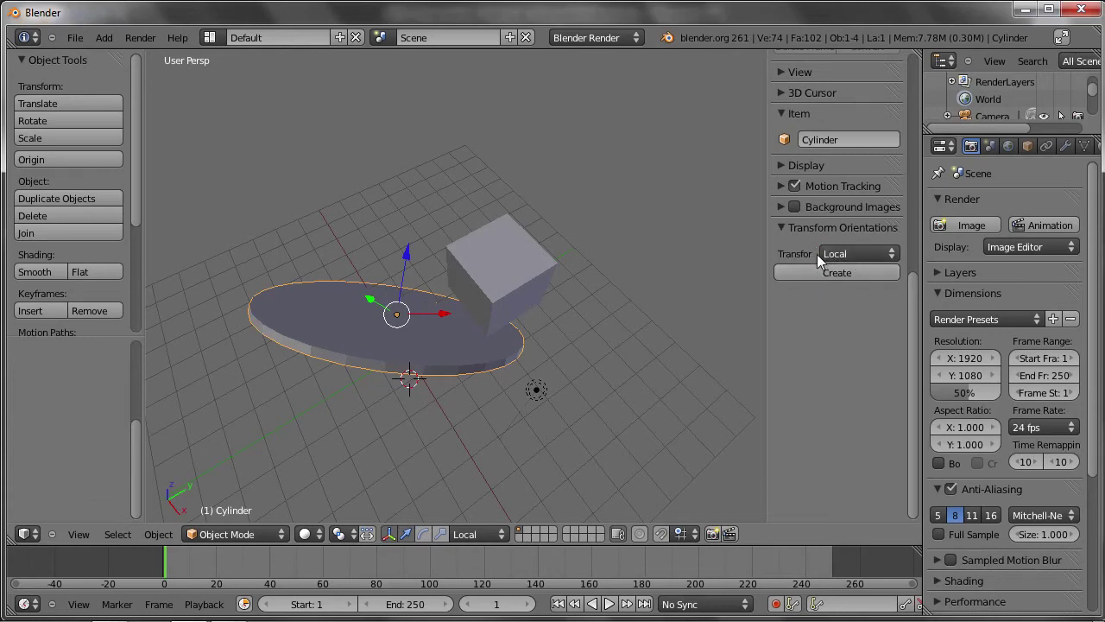
left_click(839, 254)
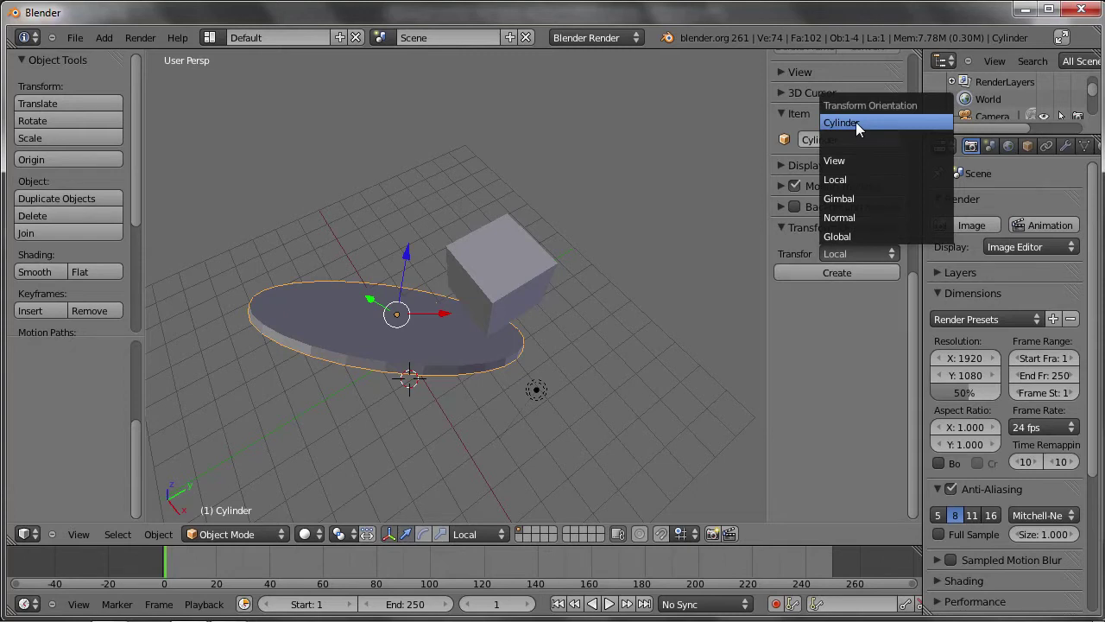
Select the cube, apply the Cylinder orientation, and lower it along Z onto the disc.
right_click(497, 256)
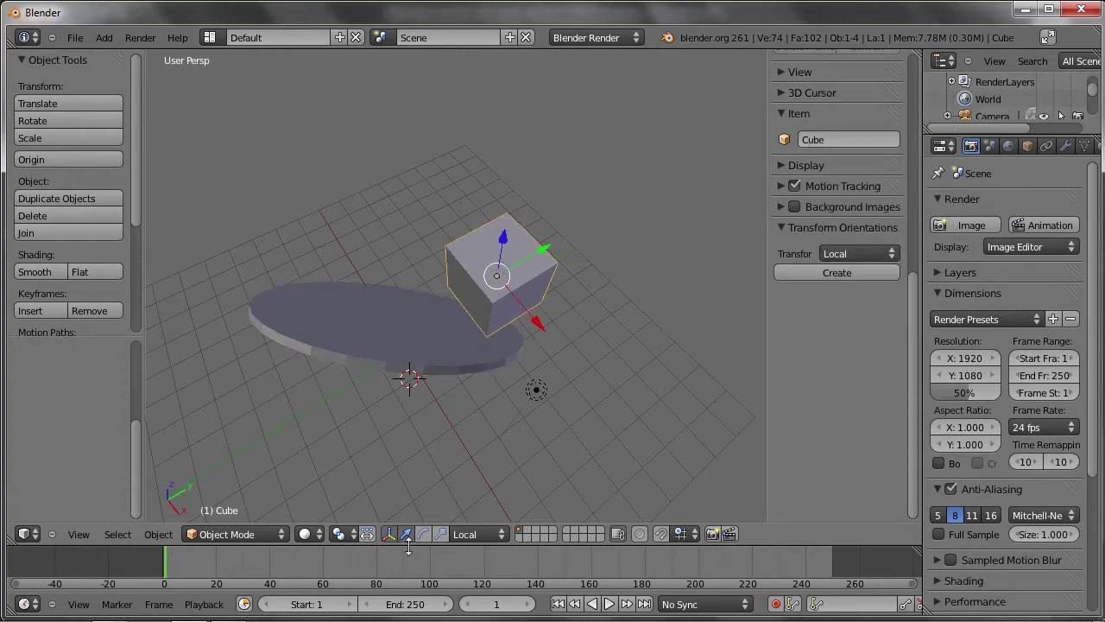
left_click(477, 536)
left_click(852, 251)
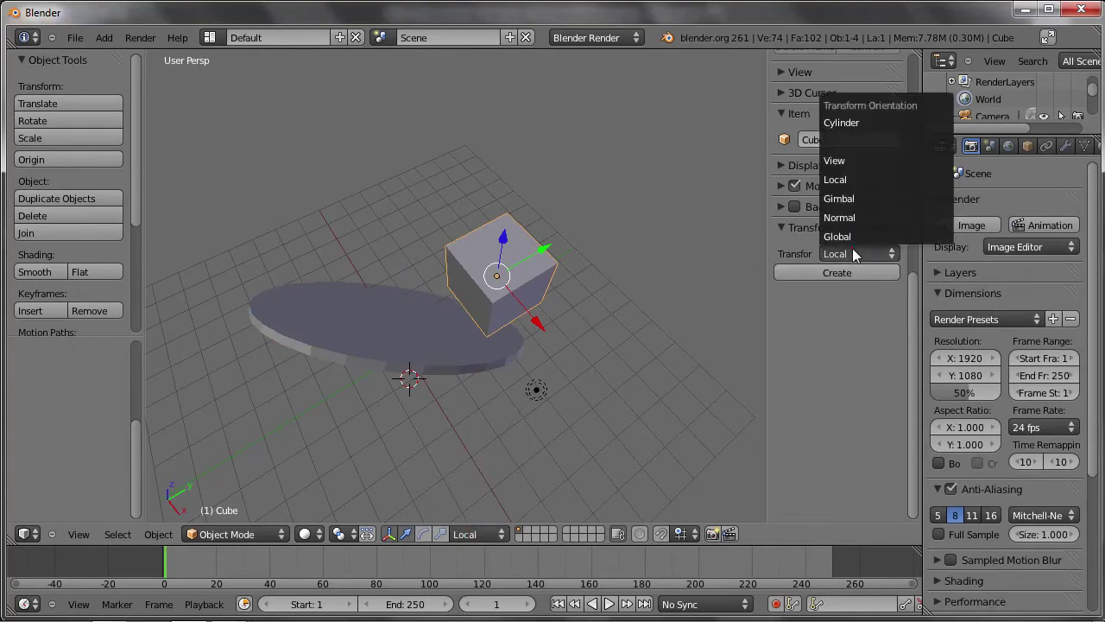
left_click(845, 120)
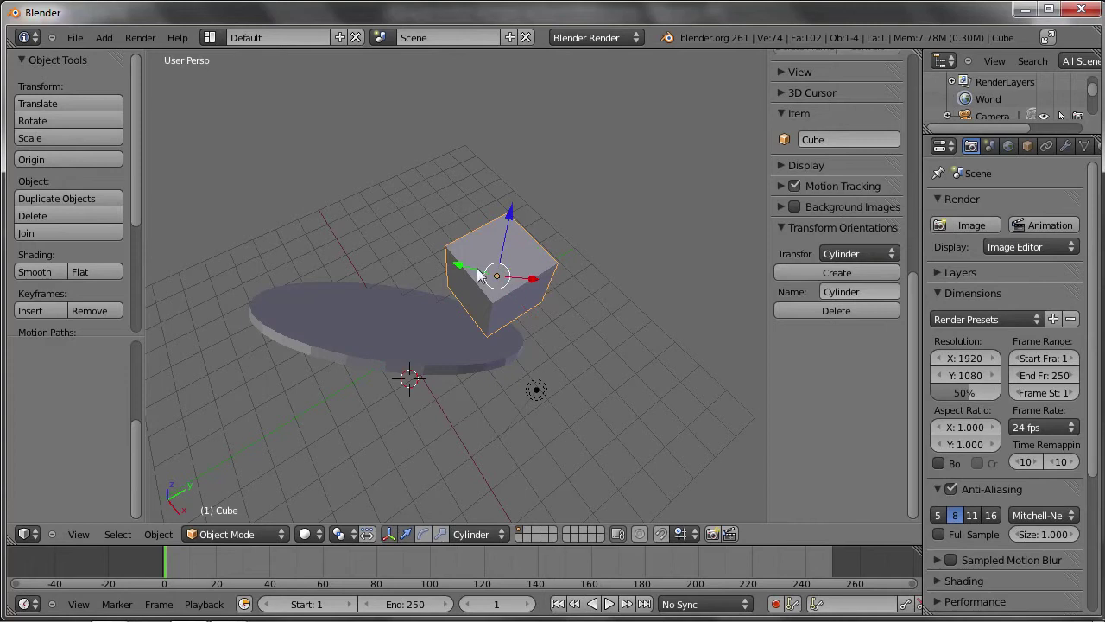
left_click_drag(510, 216, 508, 238)
mouse_move(542, 298)
middle_mouse_down()
mouse_move(506, 291)
mouse_move(424, 303)
mouse_move(460, 348)
mouse_move(494, 342)
middle_mouse_up()
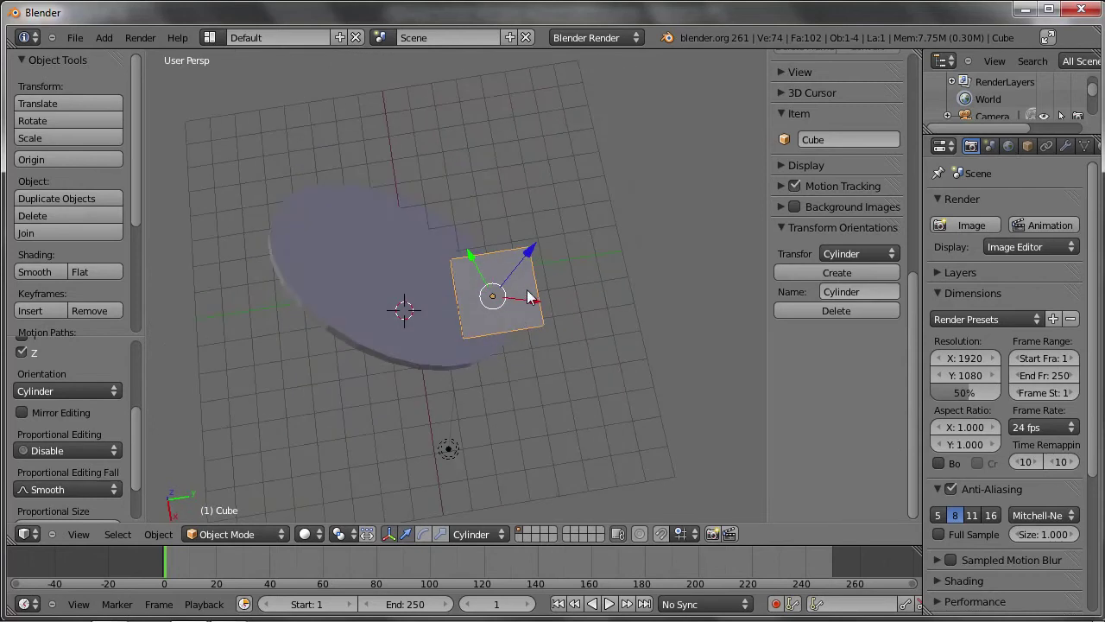
mouse_move(530, 255)
left_mouse_down()
mouse_move(440, 259)
mouse_move(373, 212)
mouse_move(374, 154)
mouse_move(465, 158)
mouse_move(504, 230)
mouse_move(432, 267)
mouse_move(407, 183)
left_mouse_up()
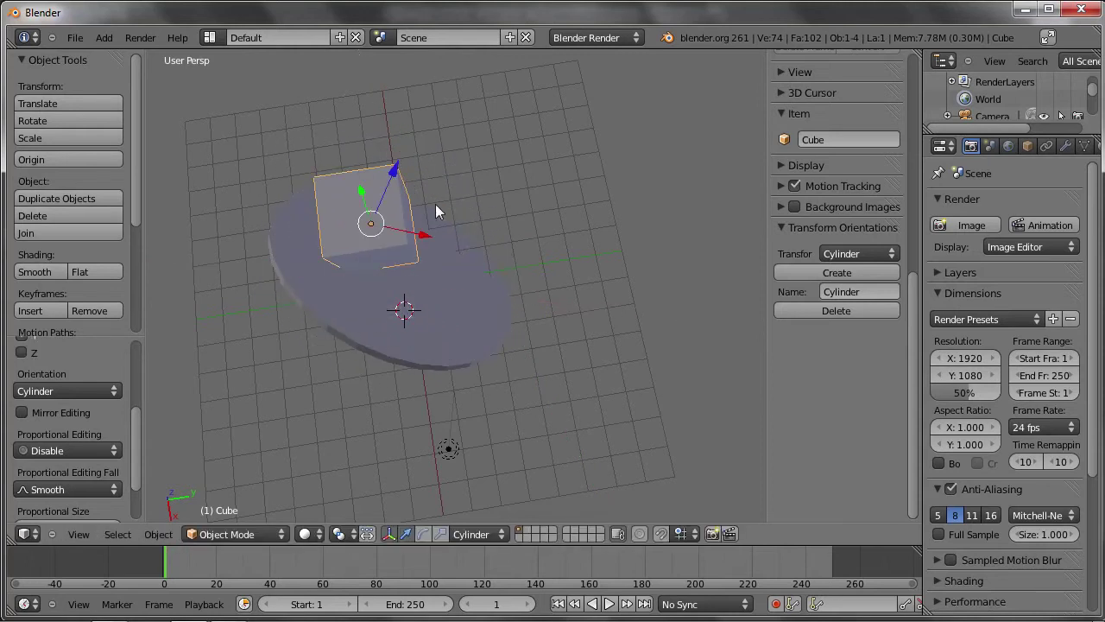
middle_click_drag(483, 343, 396, 466)
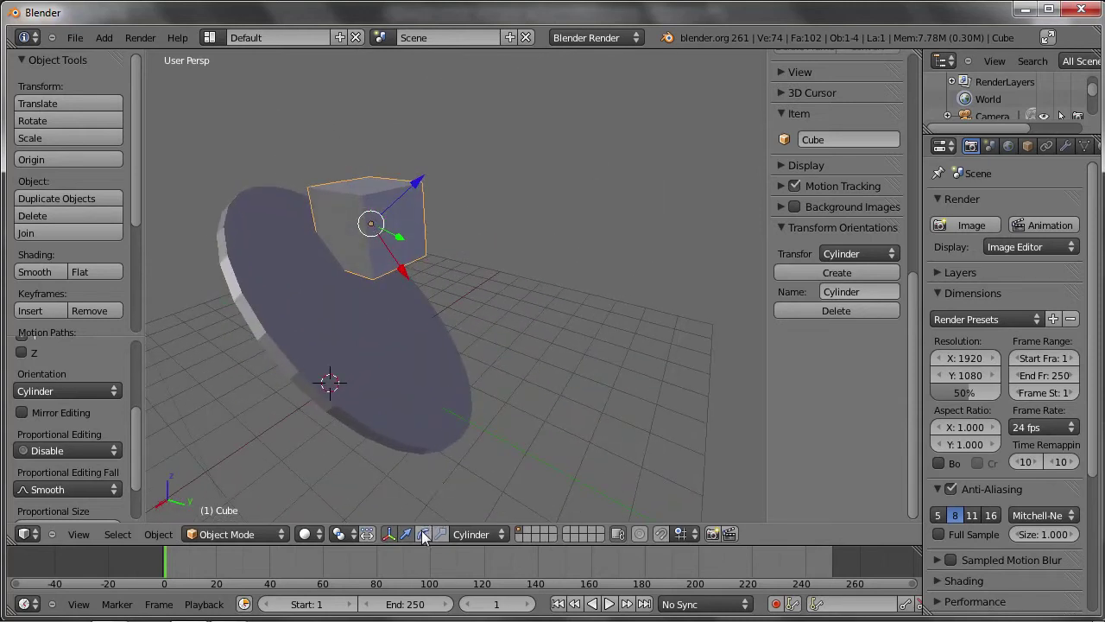
Switch the gizmo to Local rotation and tilt the cube around its red and green axes.
left_click(478, 534)
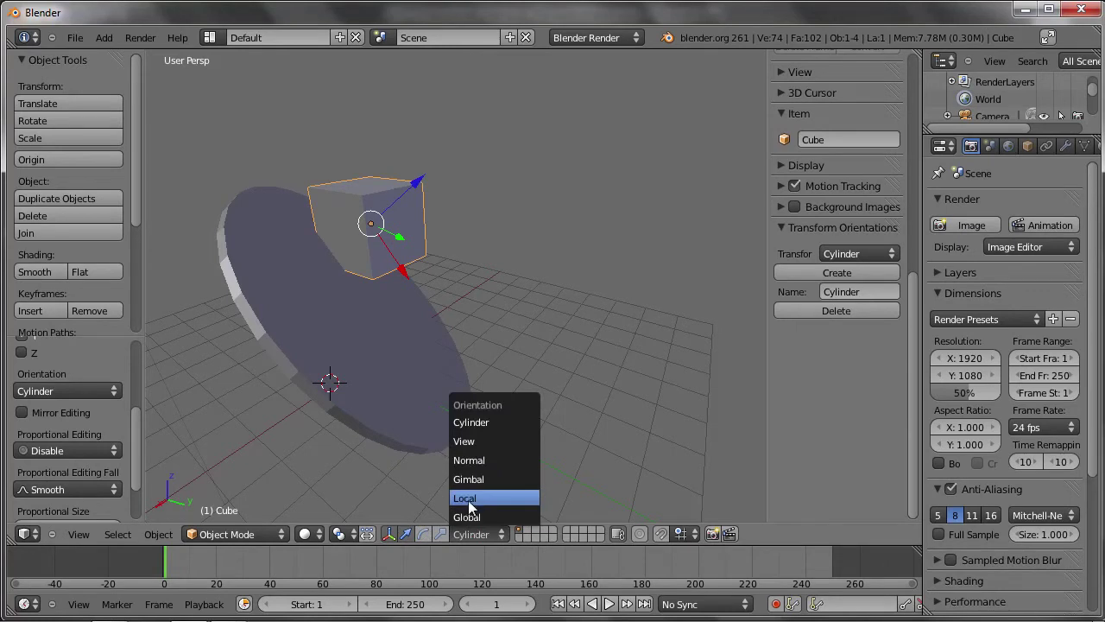
left_click(468, 499)
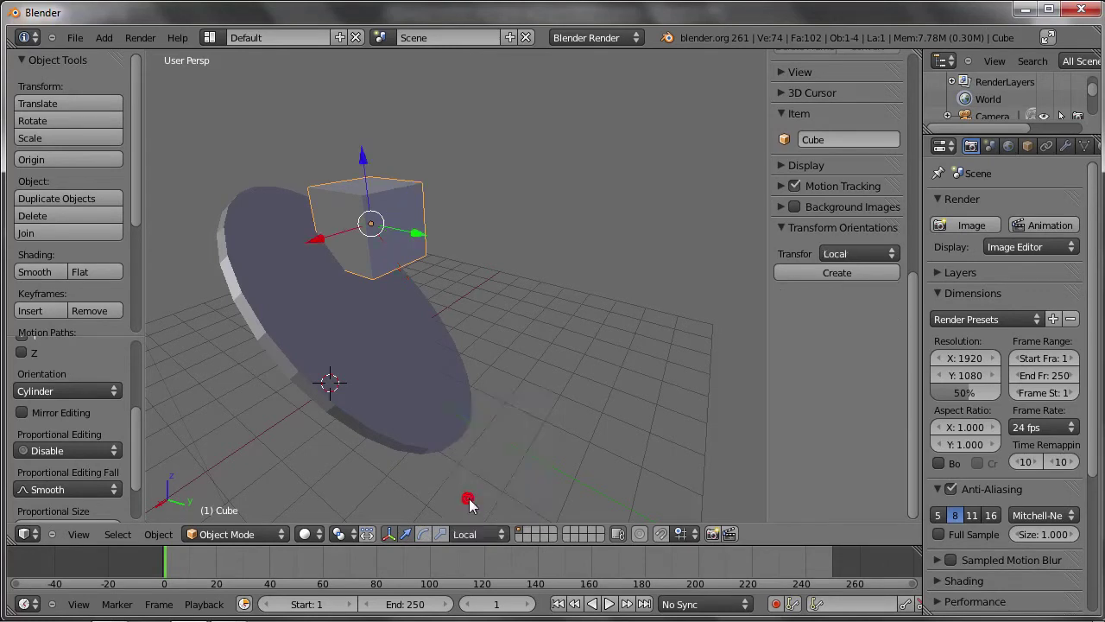
left_click(426, 533)
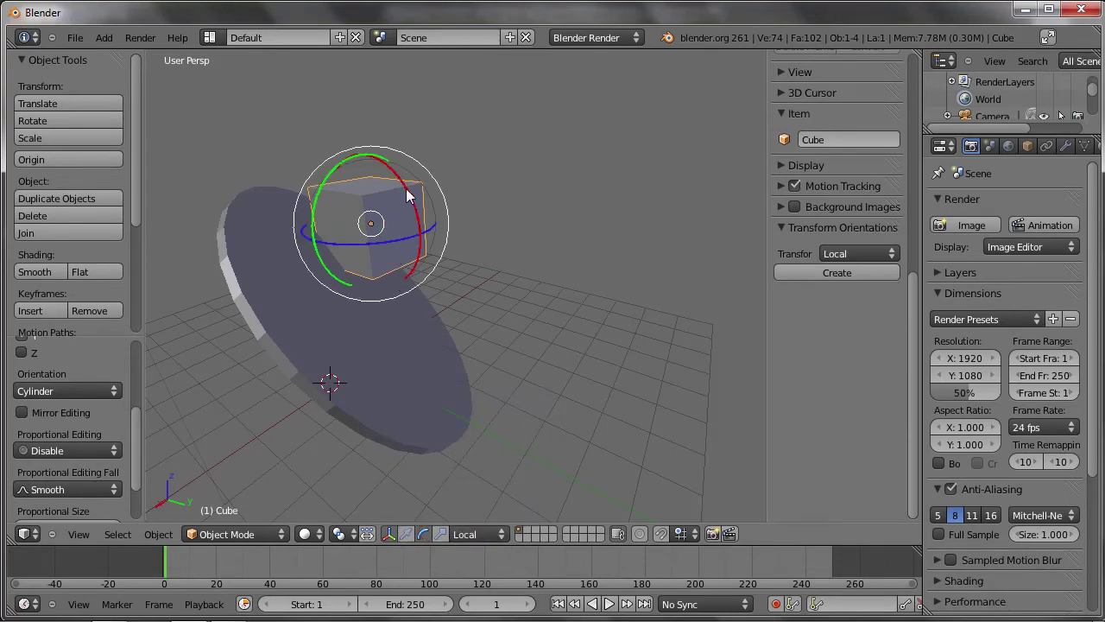
mouse_move(407, 195)
left_mouse_down()
mouse_move(424, 242)
mouse_move(418, 225)
left_mouse_up()
middle_click_drag(401, 301, 380, 203)
mouse_move(392, 175)
left_mouse_down()
mouse_move(412, 186)
mouse_move(371, 247)
left_mouse_up()
mouse_move(371, 247)
middle_mouse_down()
mouse_move(434, 347)
mouse_move(551, 307)
mouse_move(676, 373)
middle_mouse_up()
left_click_drag(416, 190, 412, 188)
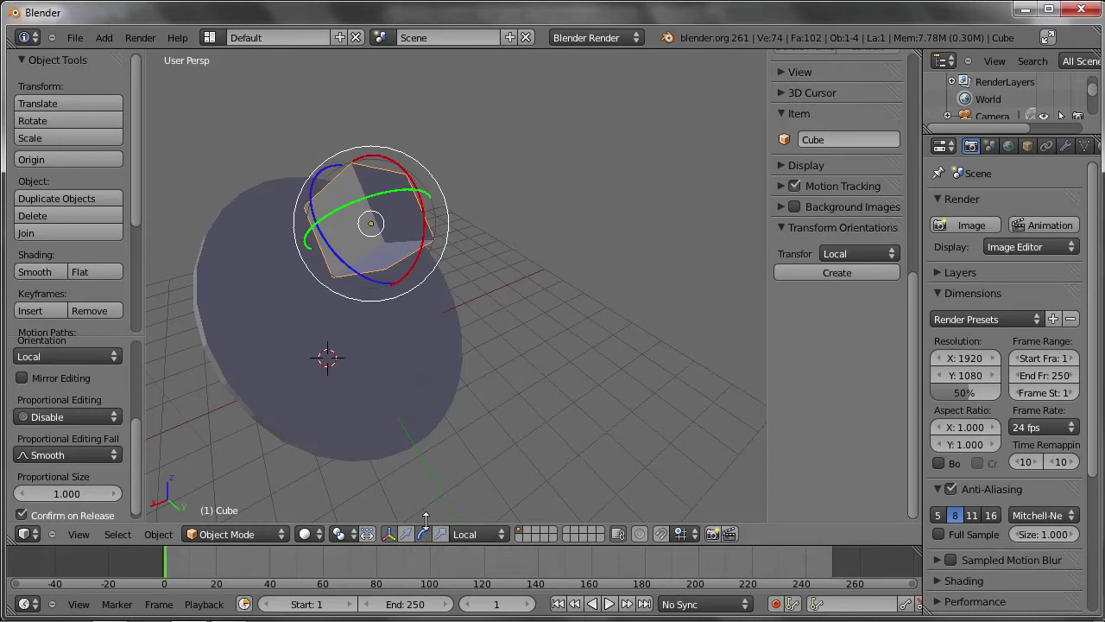
Add move and scale handles, enlarge the cube, set orientation to Global, and rotate it freely.
left_click(407, 534, "shift")
left_click(441, 535, "shift")
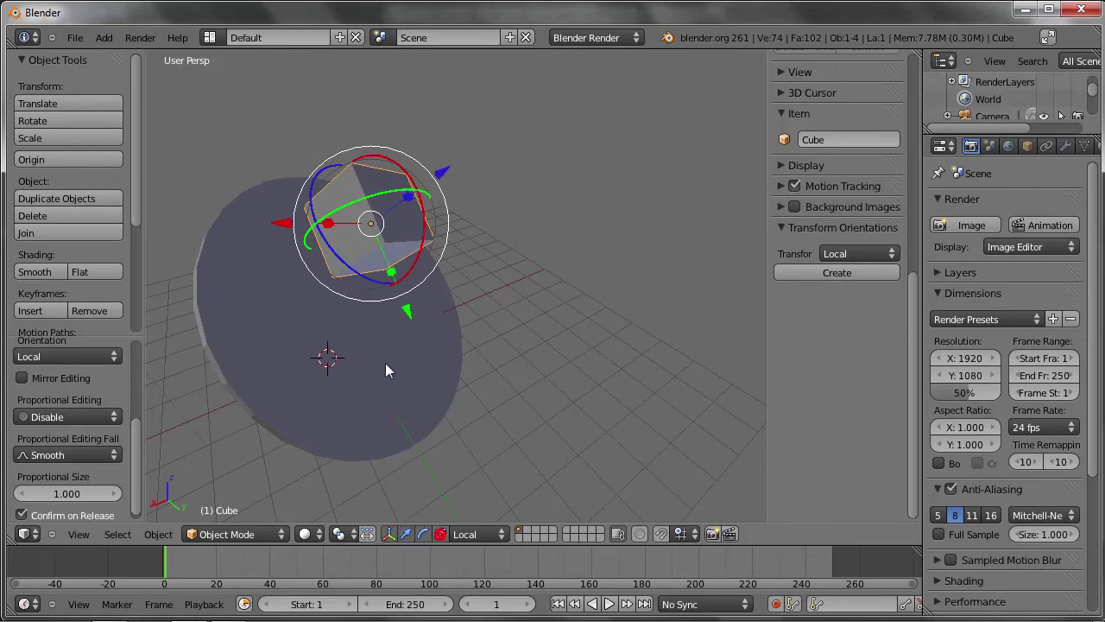
middle_click_drag(420, 240, 404, 178)
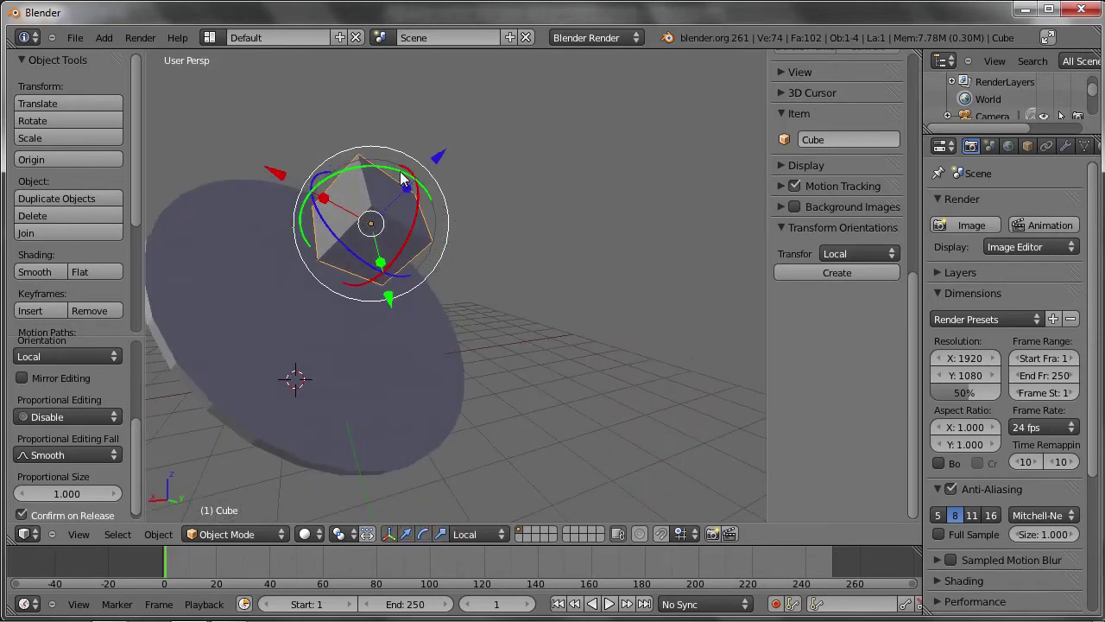
mouse_move(441, 158)
left_mouse_down()
mouse_move(421, 179)
mouse_move(362, 173)
mouse_move(404, 397)
left_mouse_up()
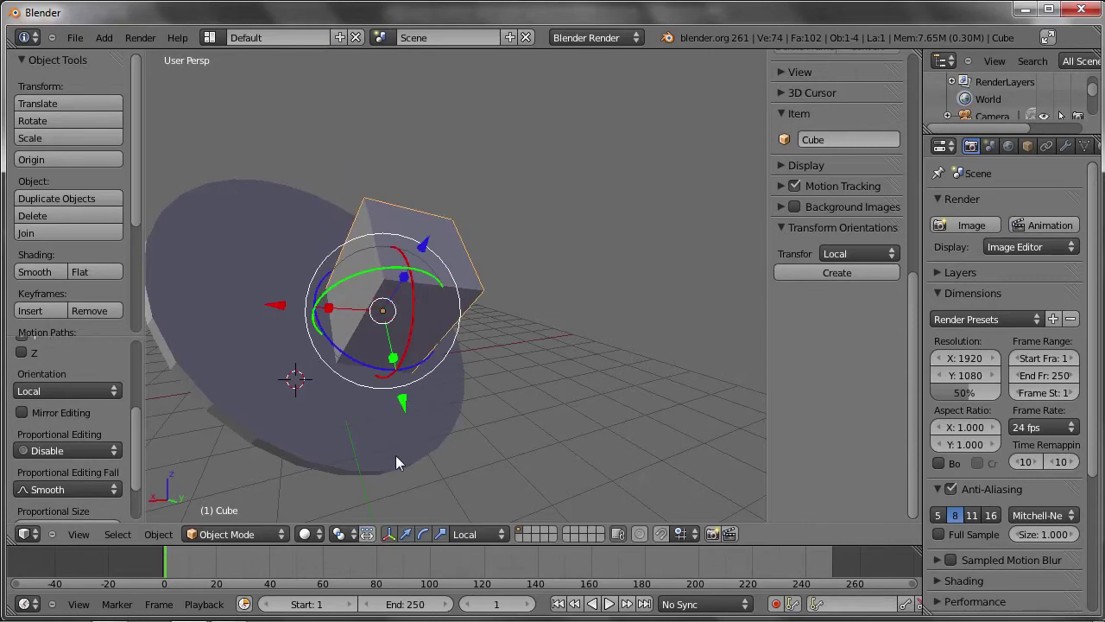
left_click(471, 530)
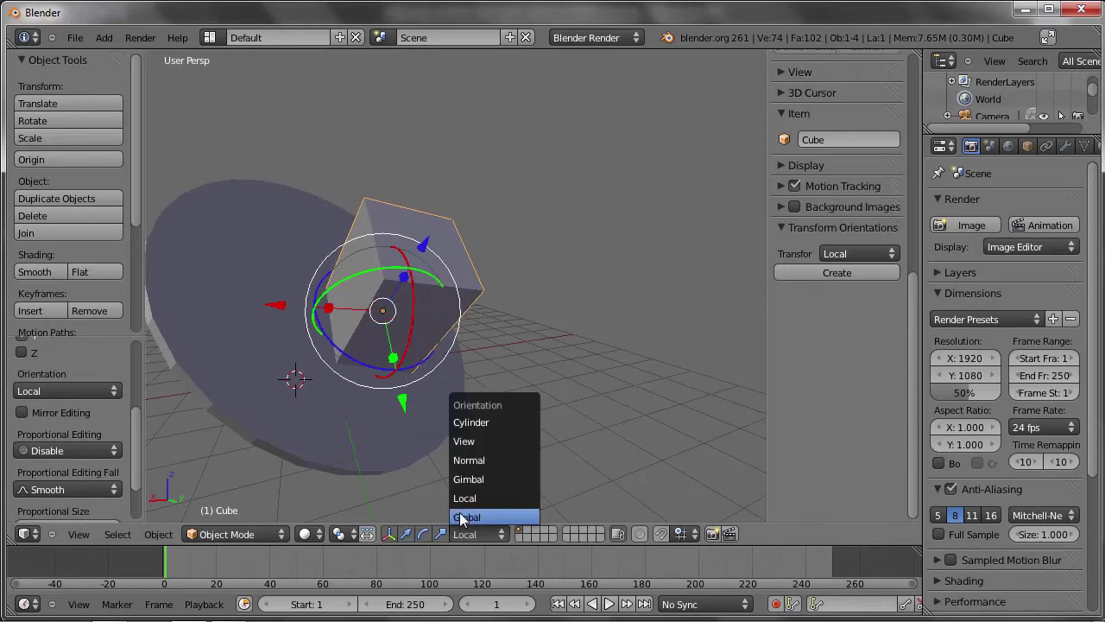
left_click(466, 515)
middle_click_drag(352, 359, 407, 356)
mouse_move(406, 356)
left_mouse_down()
mouse_move(435, 341)
mouse_move(506, 376)
left_mouse_up()
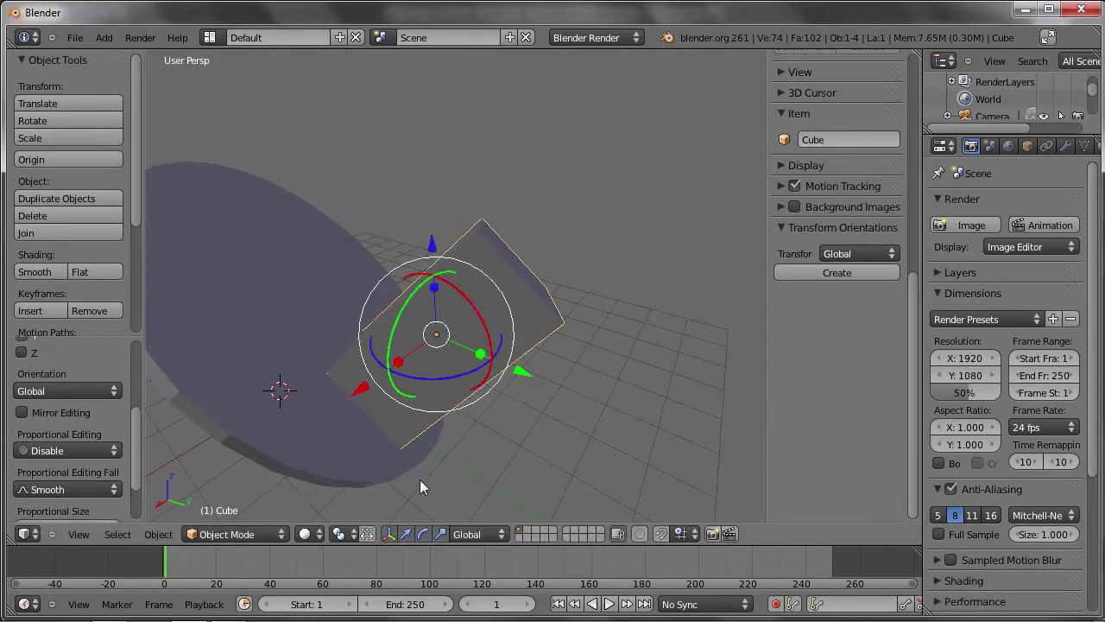
left_click(389, 535)
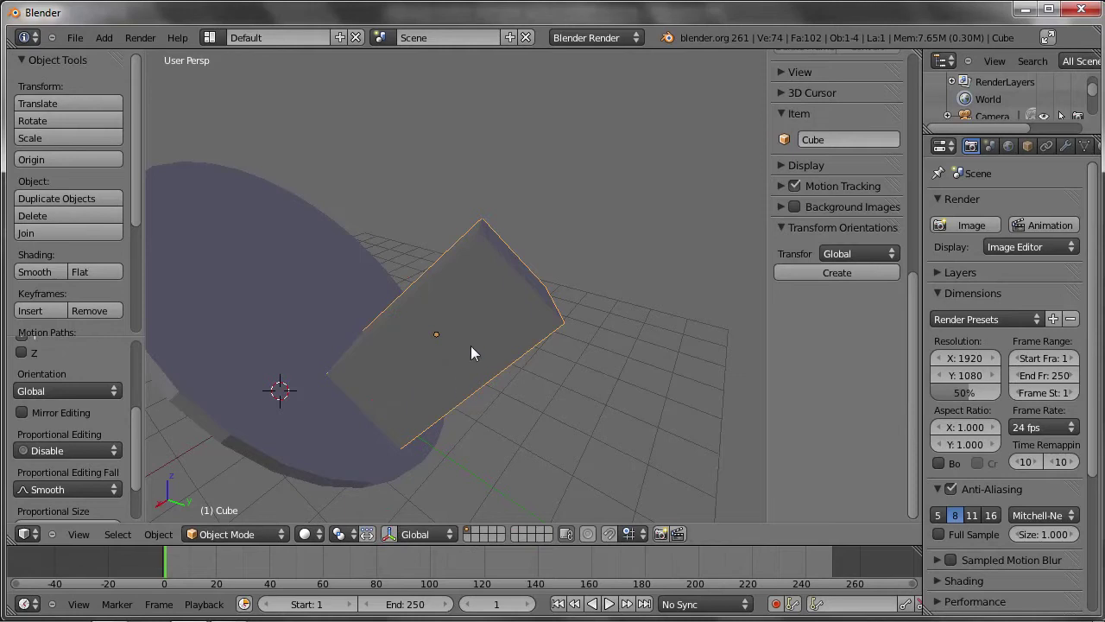
middle_click_drag(381, 337, 399, 346)
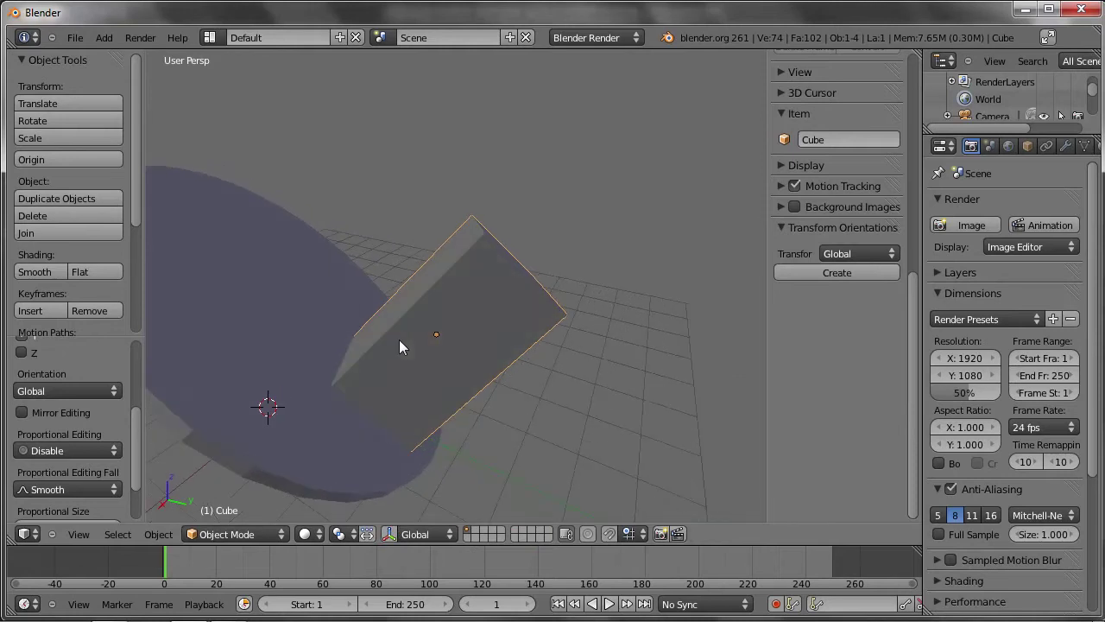
left_click(389, 534)
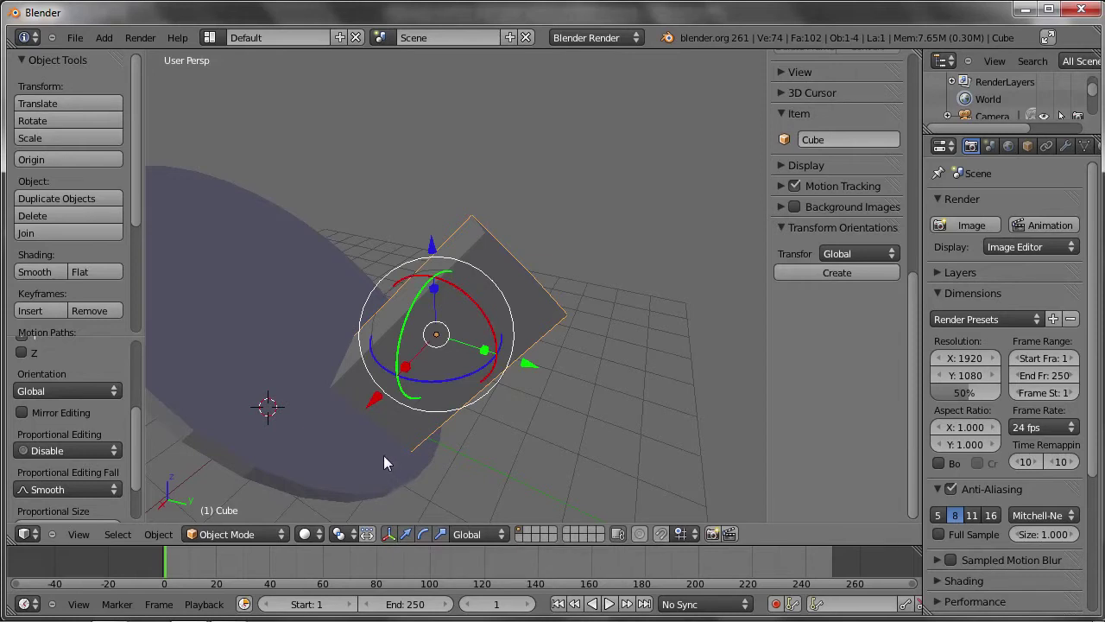
key("ctrl+space")
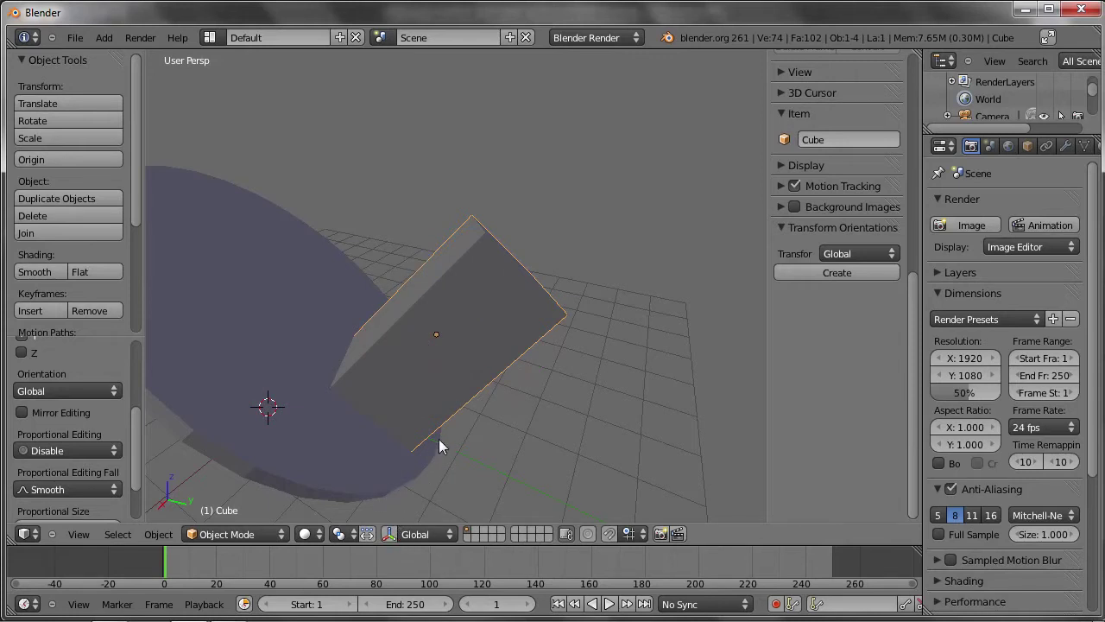
key("ctrl+space")
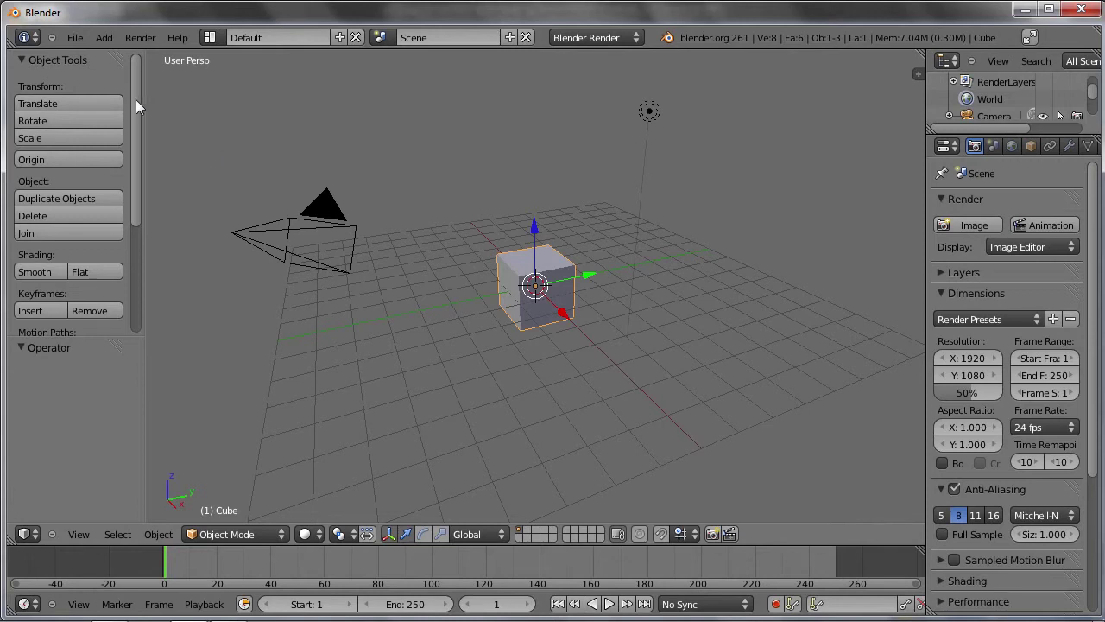
In the fresh default scene, cancel a move so the cube stays at the origin, then begin scaling it.
left_click(84, 98)
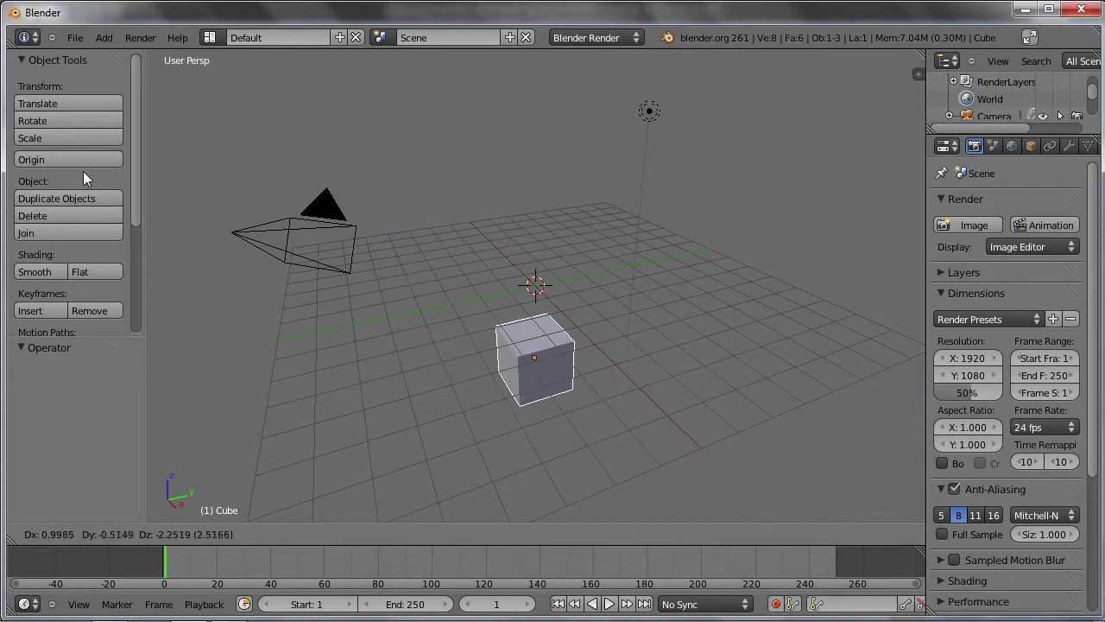
right_click(133, 158)
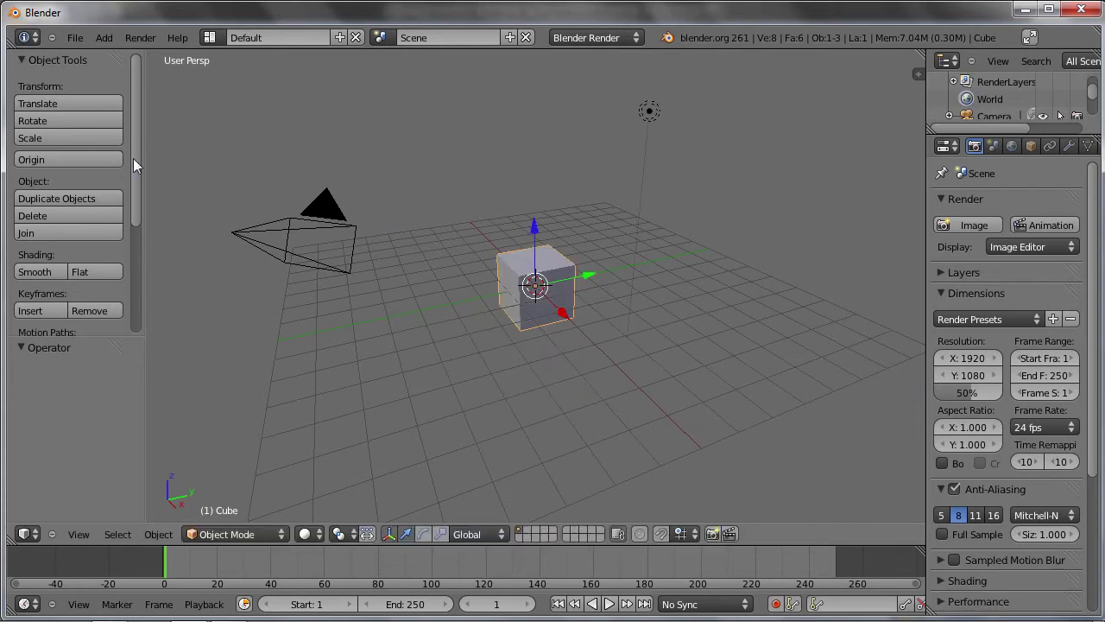
left_click(35, 137)
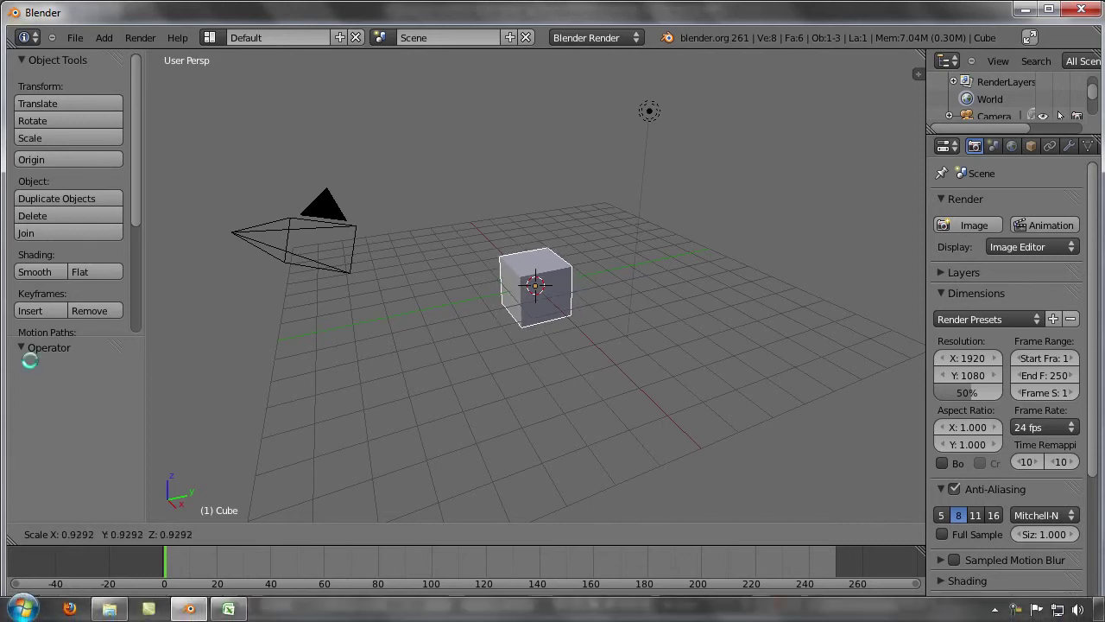
right_click(436, 154)
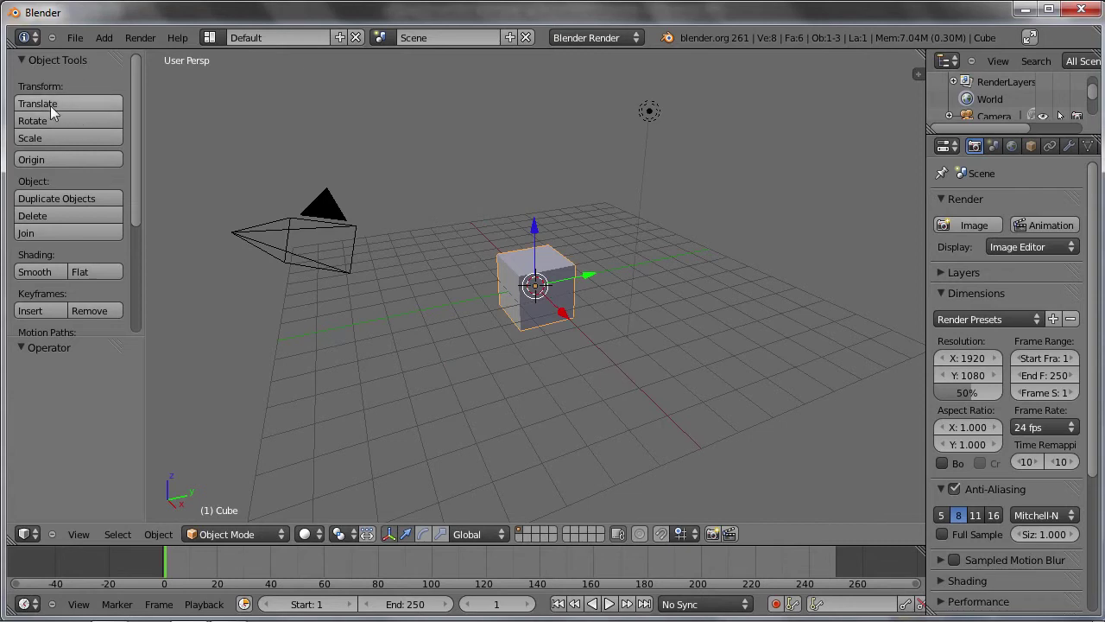
mouse_move(136, 67)
left_mouse_down()
mouse_move(133, 180)
mouse_move(144, 61)
left_mouse_up()
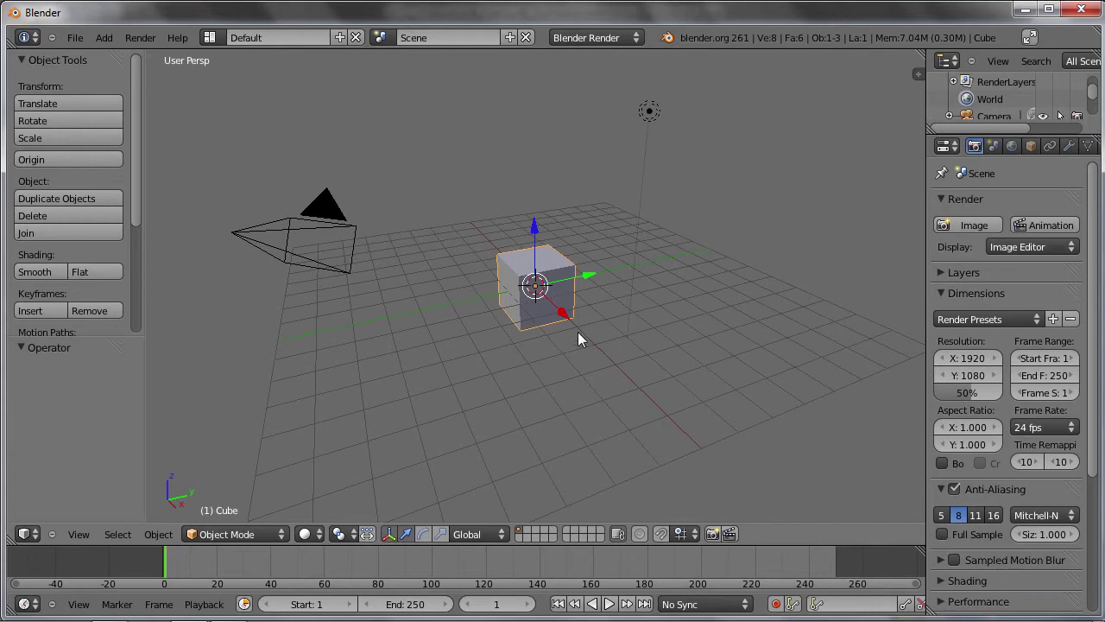
Move the cube below the camera to offset -2.191, -6.850, -1.534, cancelling a second move.
key("g")
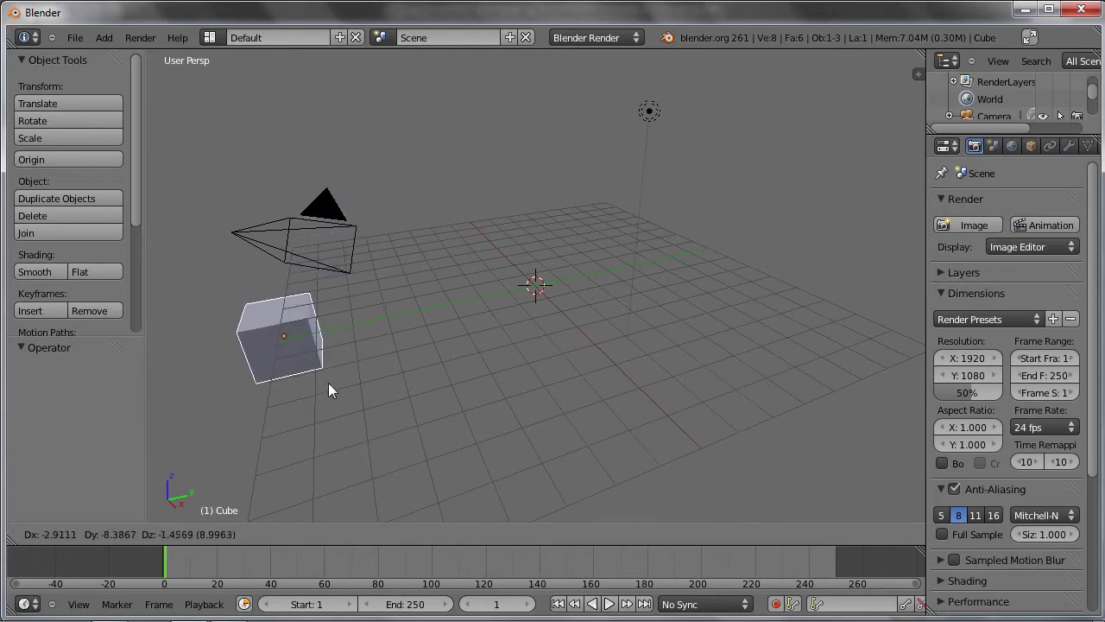
left_click(375, 383)
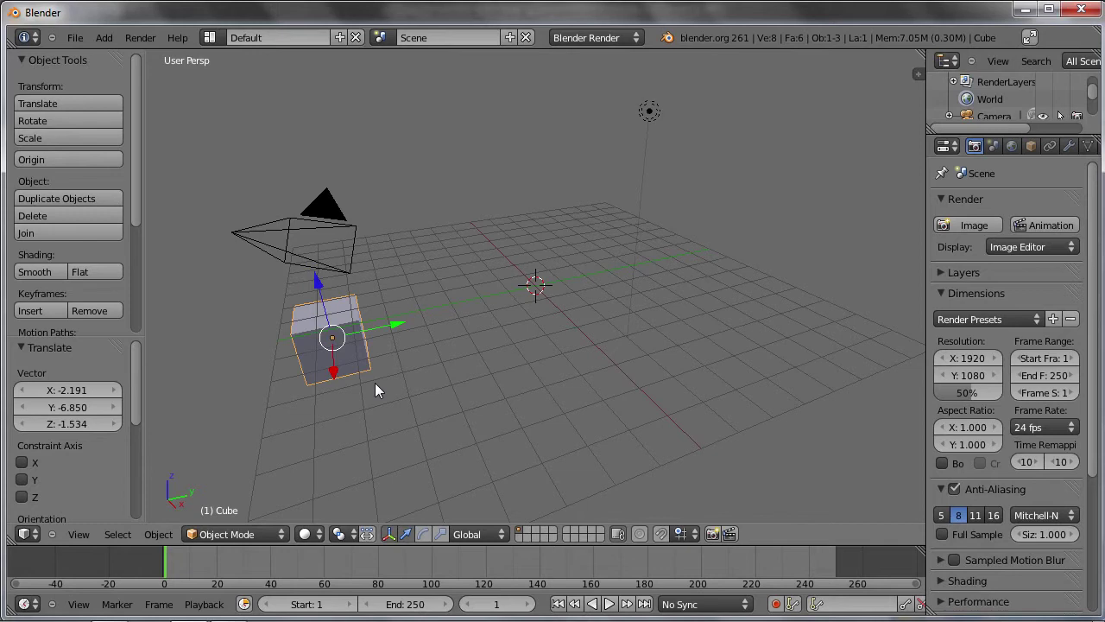
key("g")
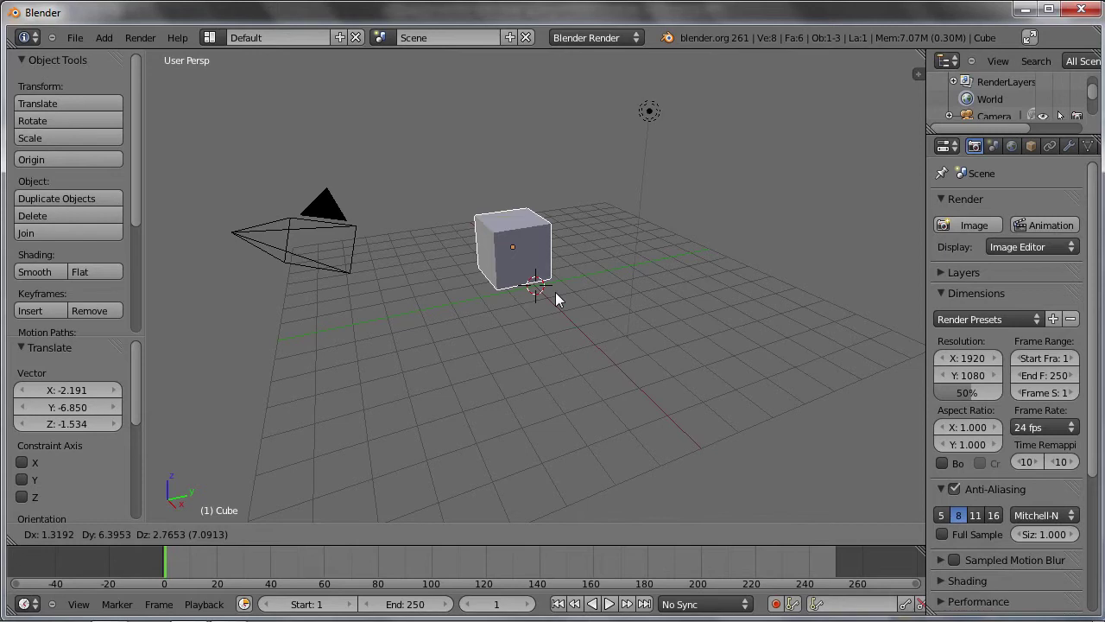
key("Escape")
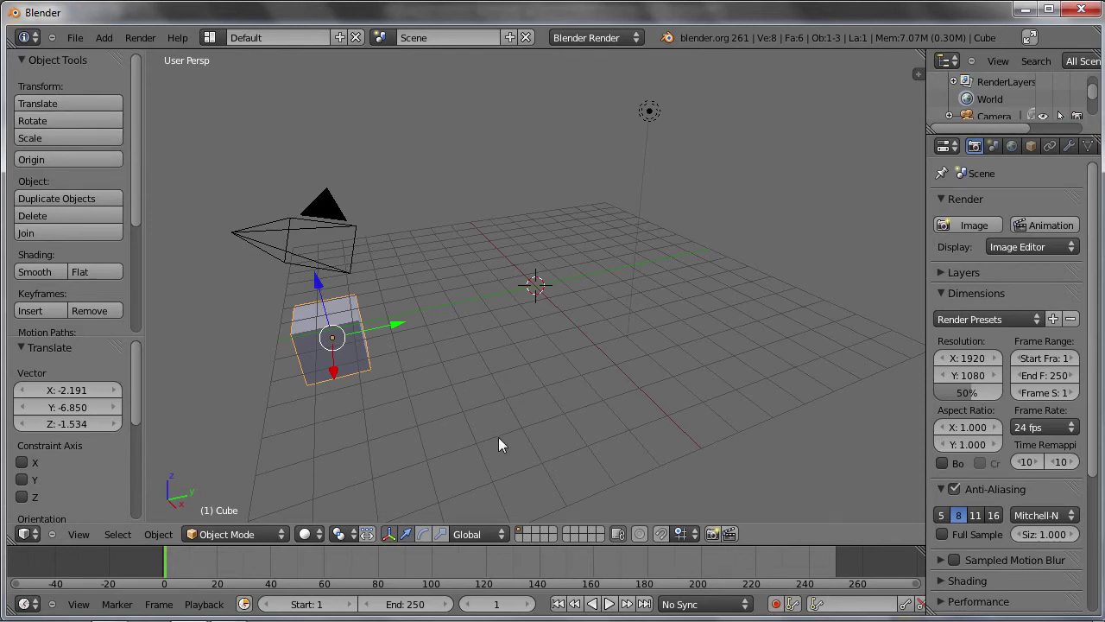
key("r")
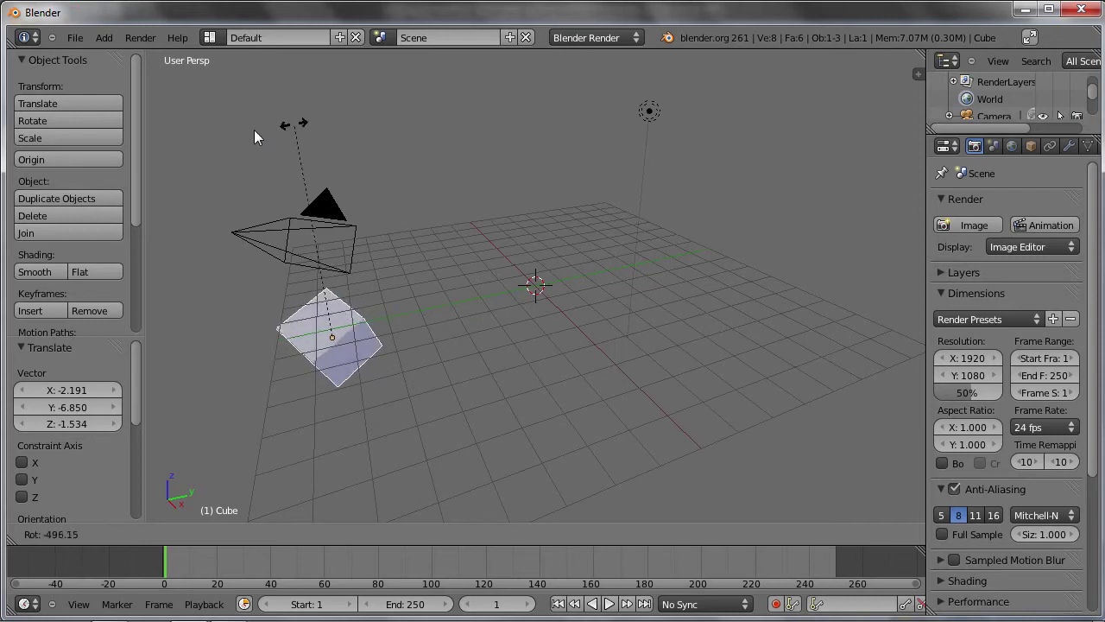
Cancel the rotation, scale the cube uniformly to 1.924, and hide the transform widget.
right_click(519, 260)
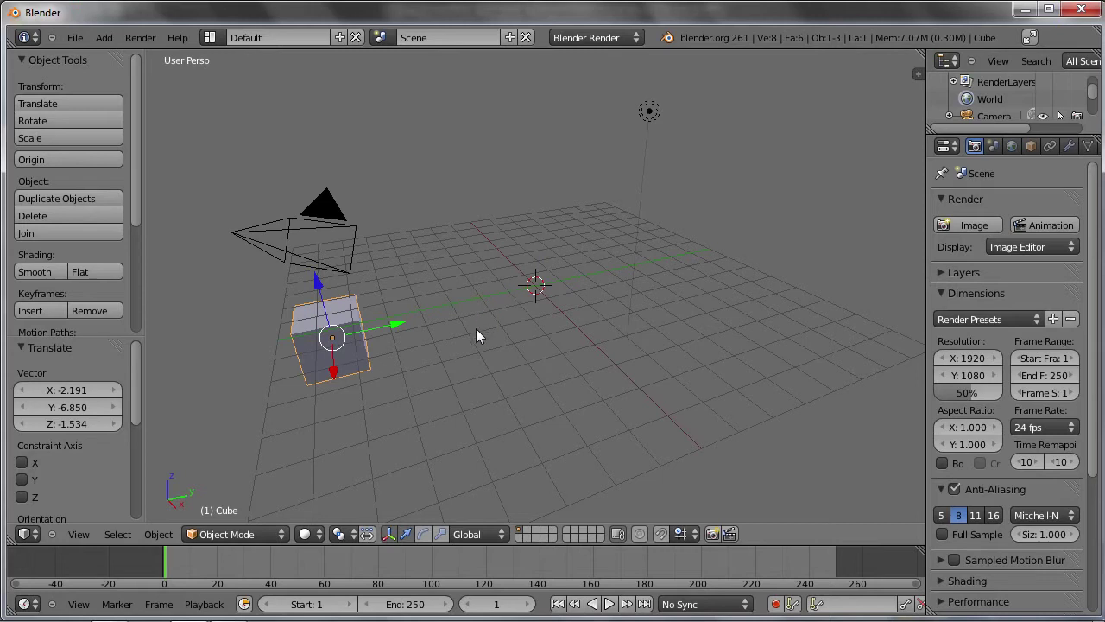
key("s")
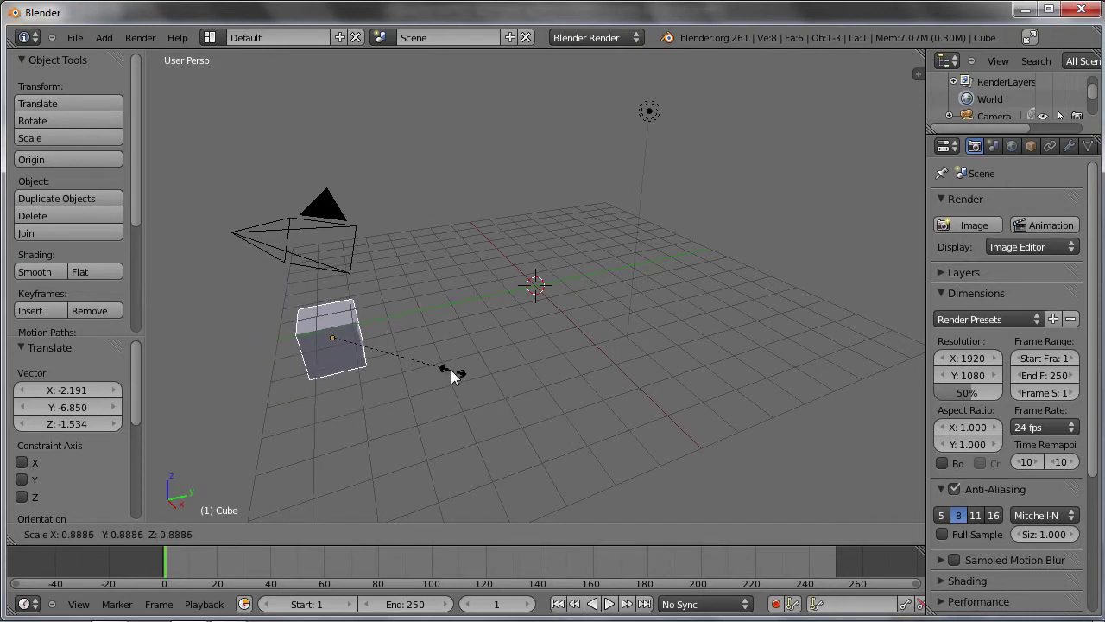
left_click(593, 410)
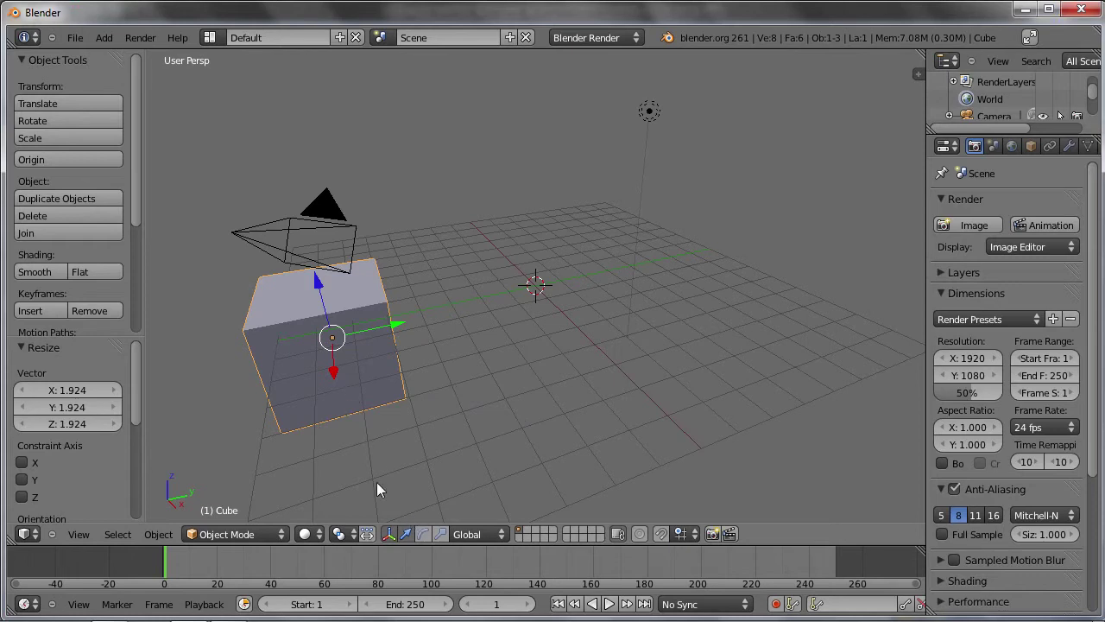
key("ctrl+space")
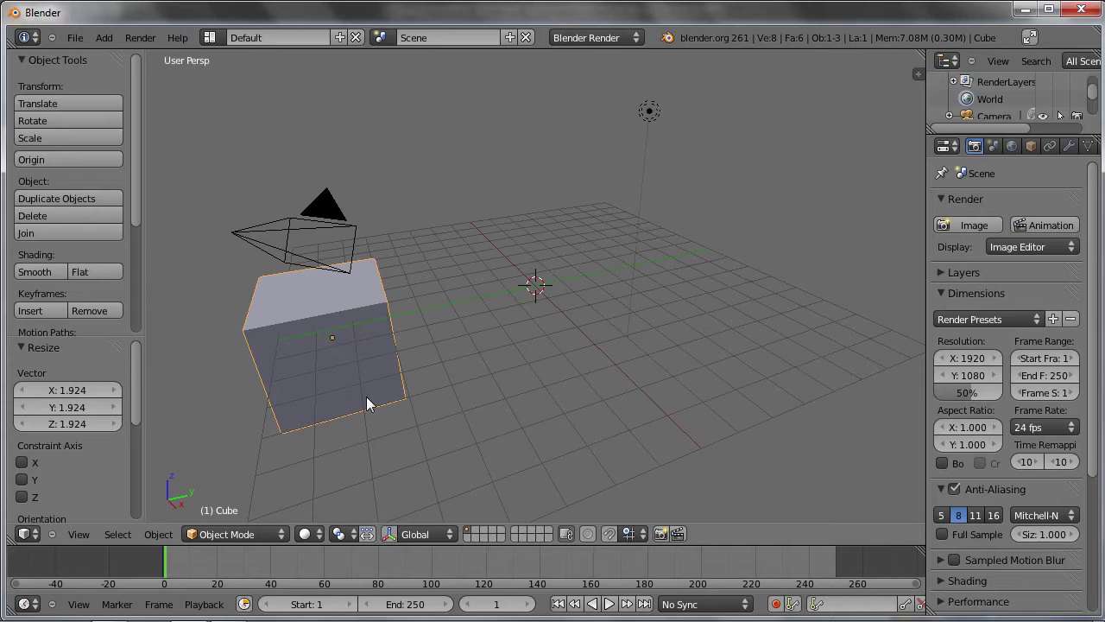
Nudge, slightly rotate and rescale the cube to 1.762, toggling the transform widget on and off.
key("g")
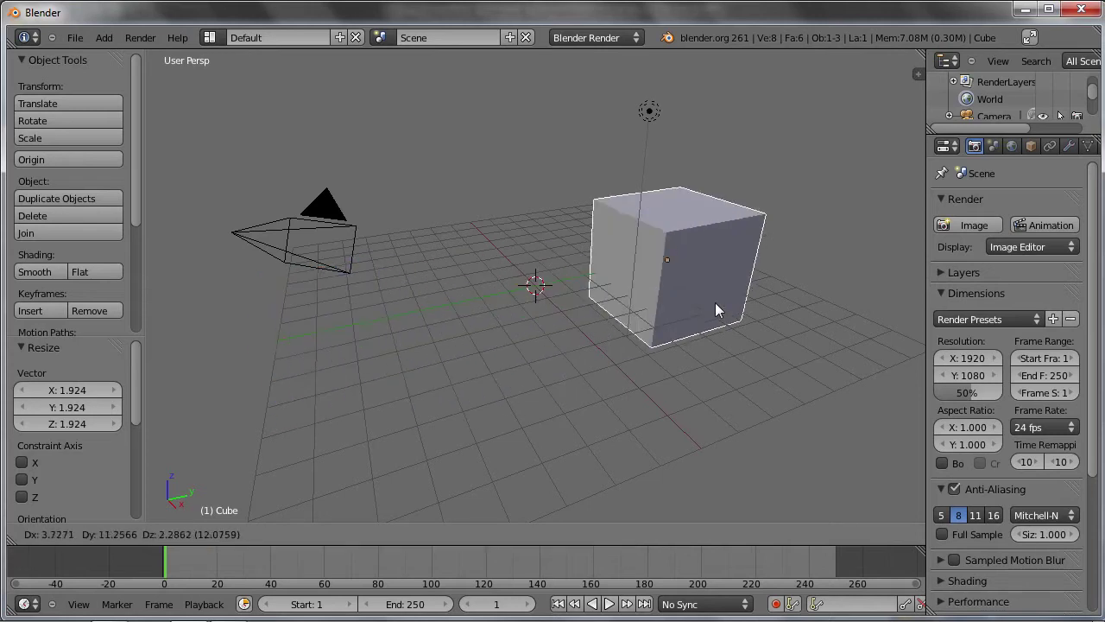
left_click(424, 275)
key("r")
left_click(433, 258)
key("s")
left_click(493, 366)
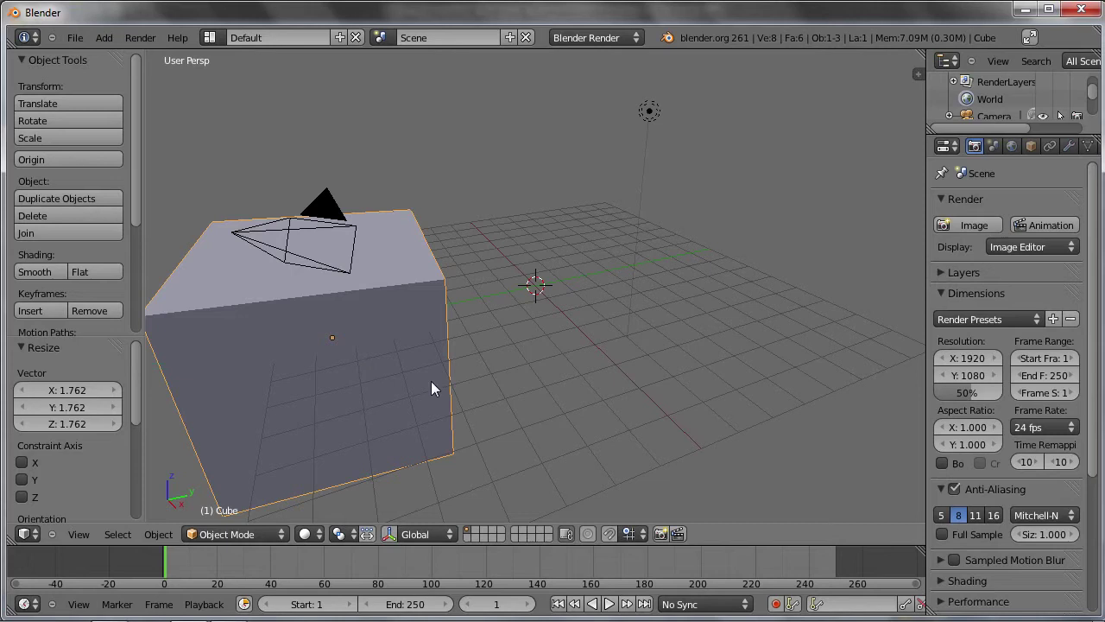
left_click(389, 534)
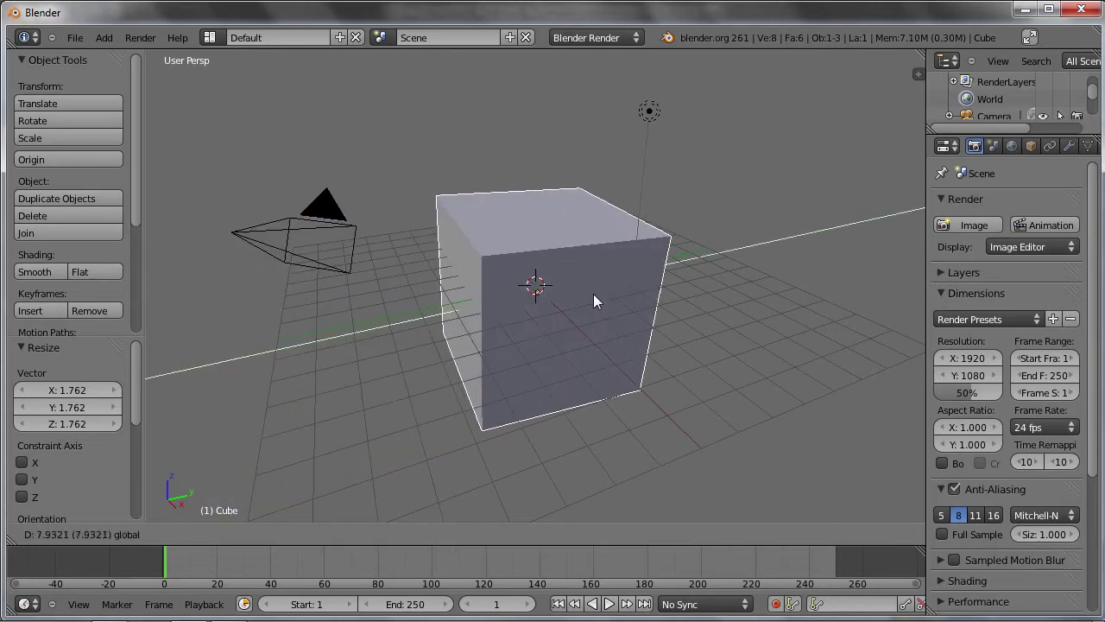
right_click(593, 294)
left_click(389, 534)
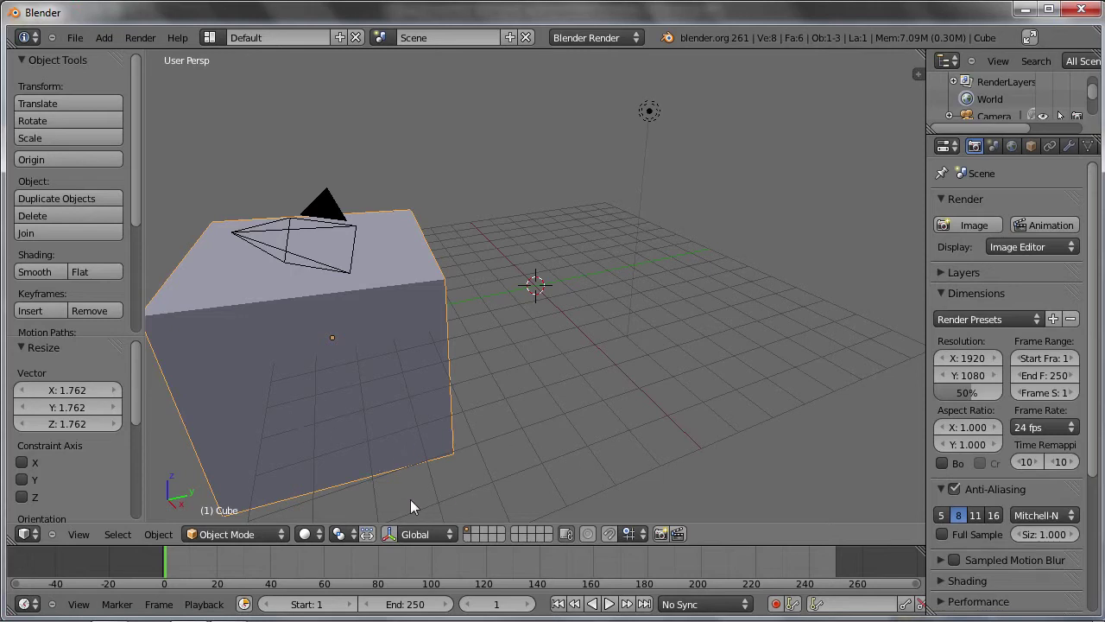
Move the cube 19.799 units along the global Y axis with G then Y.
key("g")
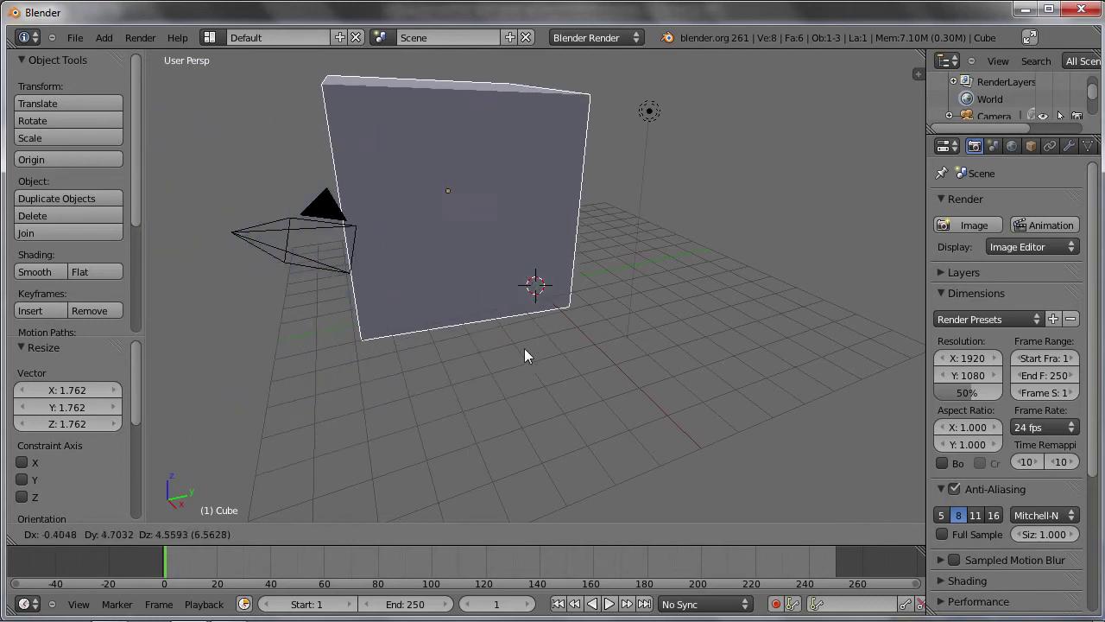
key("y")
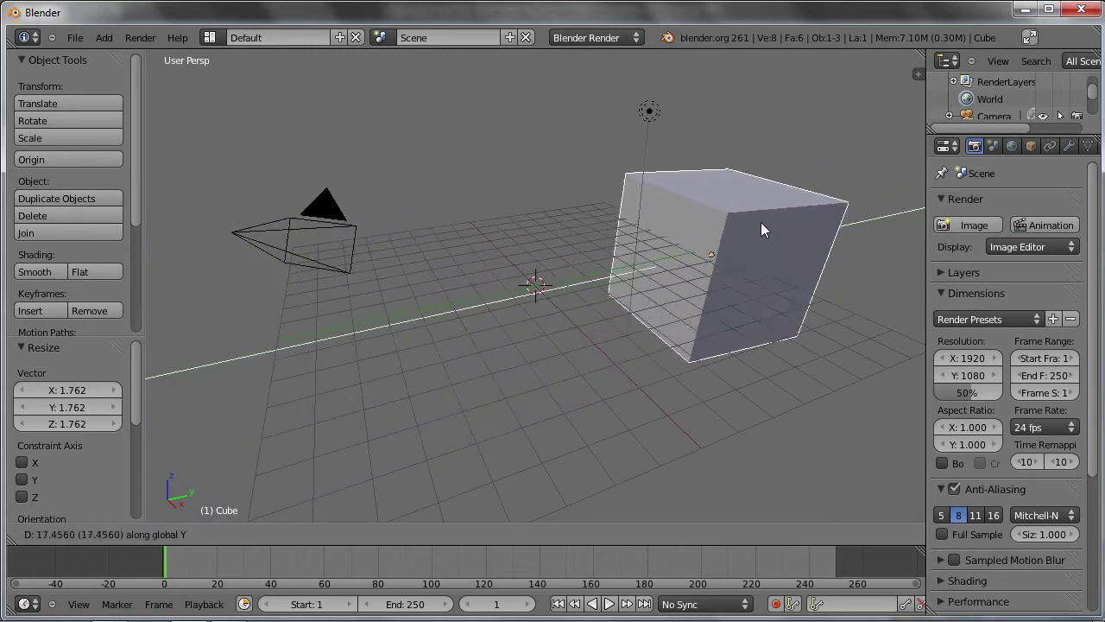
left_click(778, 212)
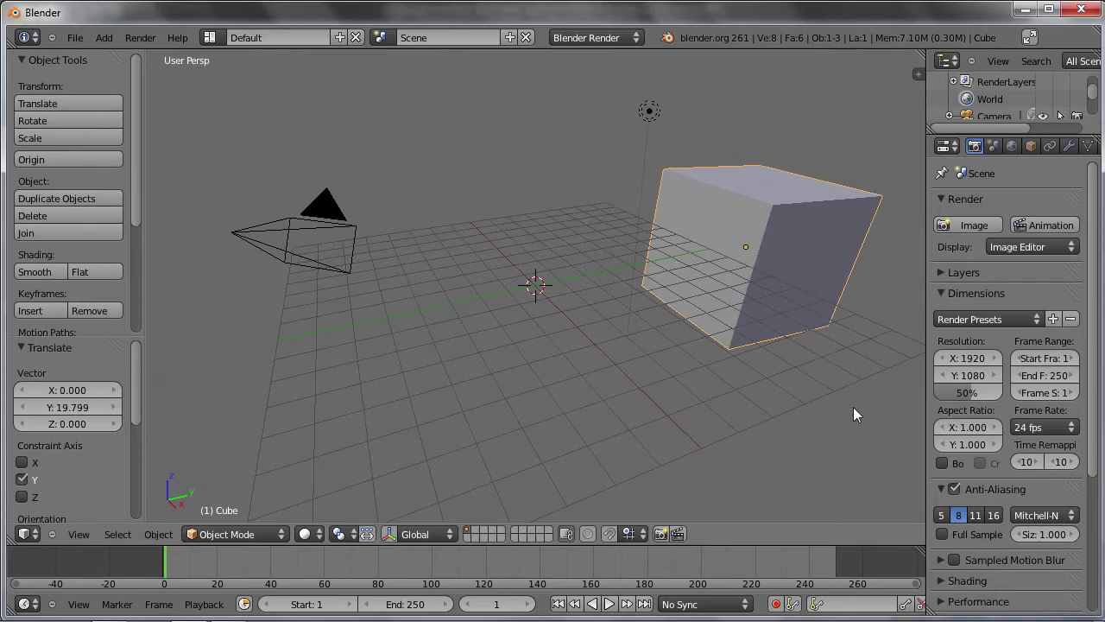
Shrink the cube to about 0.26 and move it back along Y.
key("s")
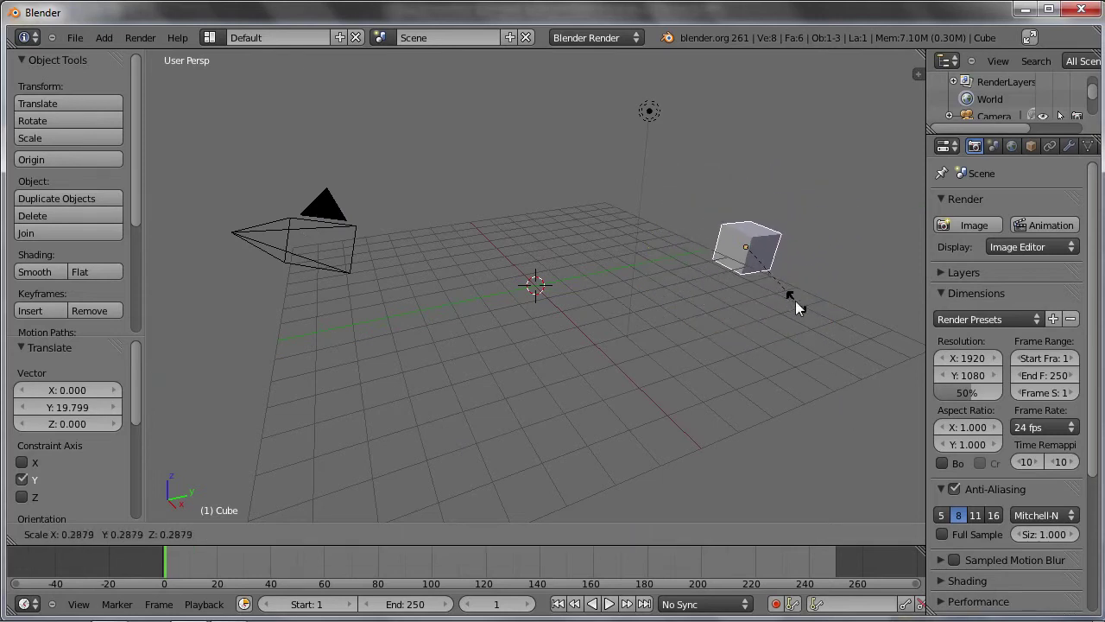
left_click(792, 297)
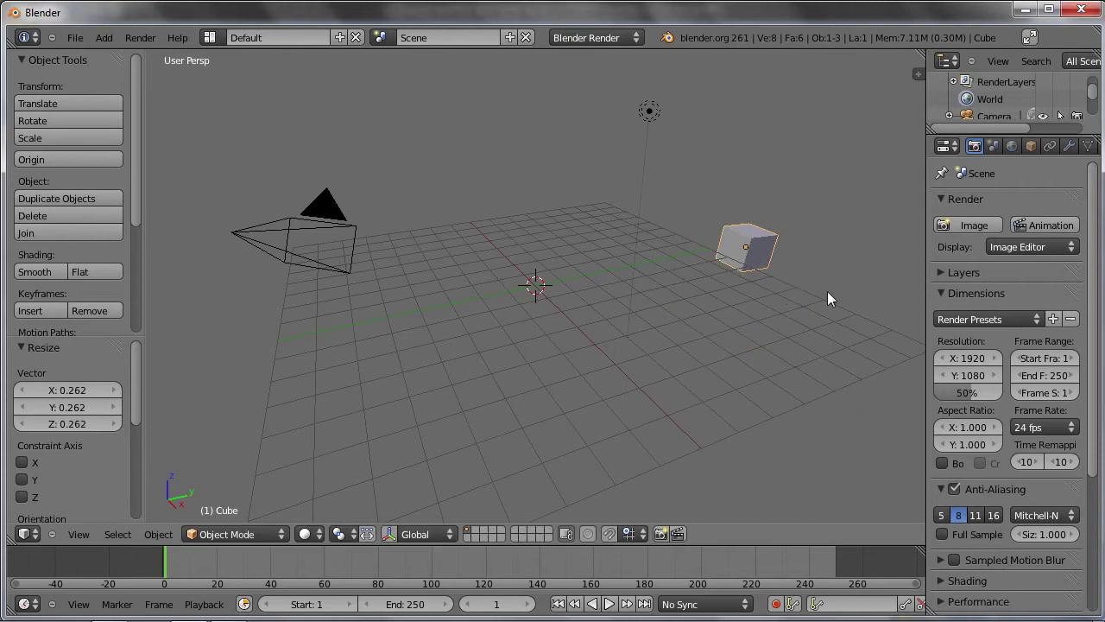
key("g")
key("y")
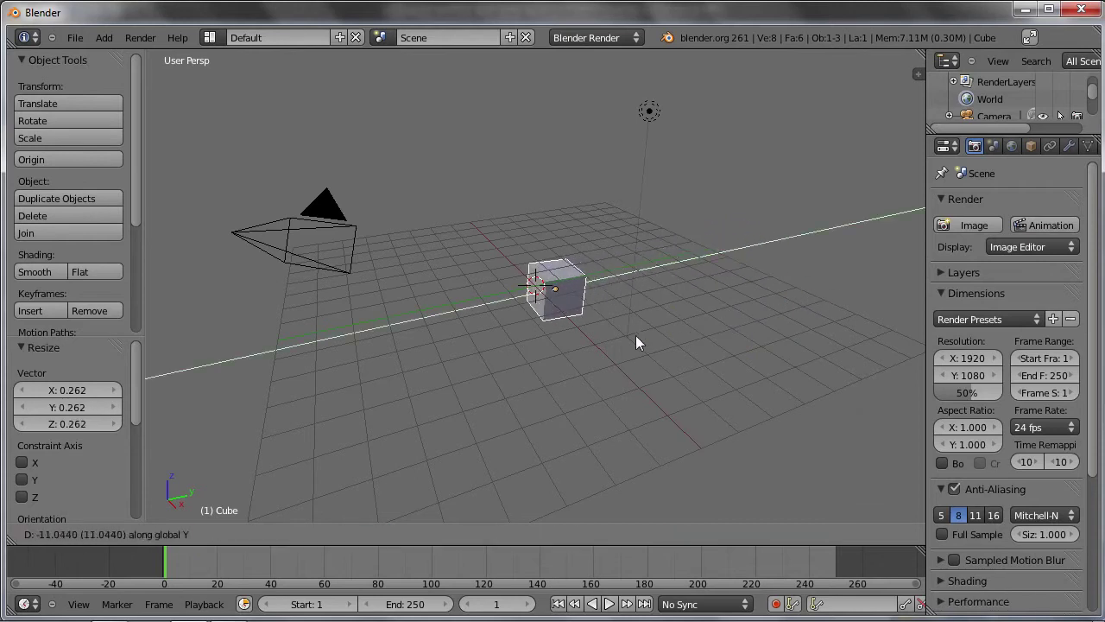
left_click(636, 343)
Move the small cube along X, then raise it along Z.
key("g")
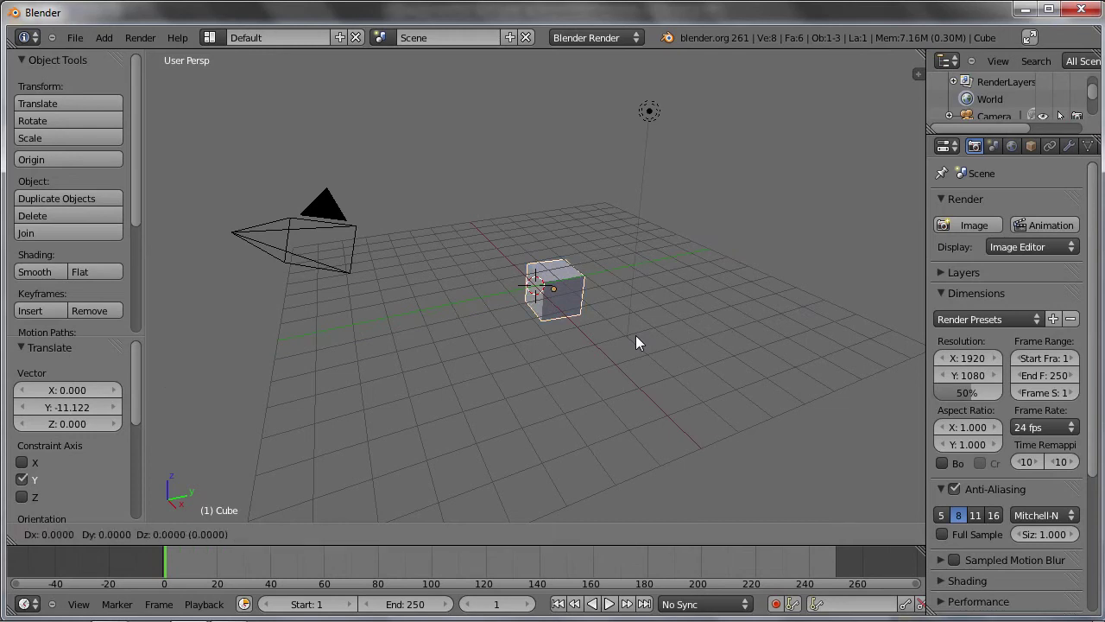
key("x")
left_click(562, 264)
key("g")
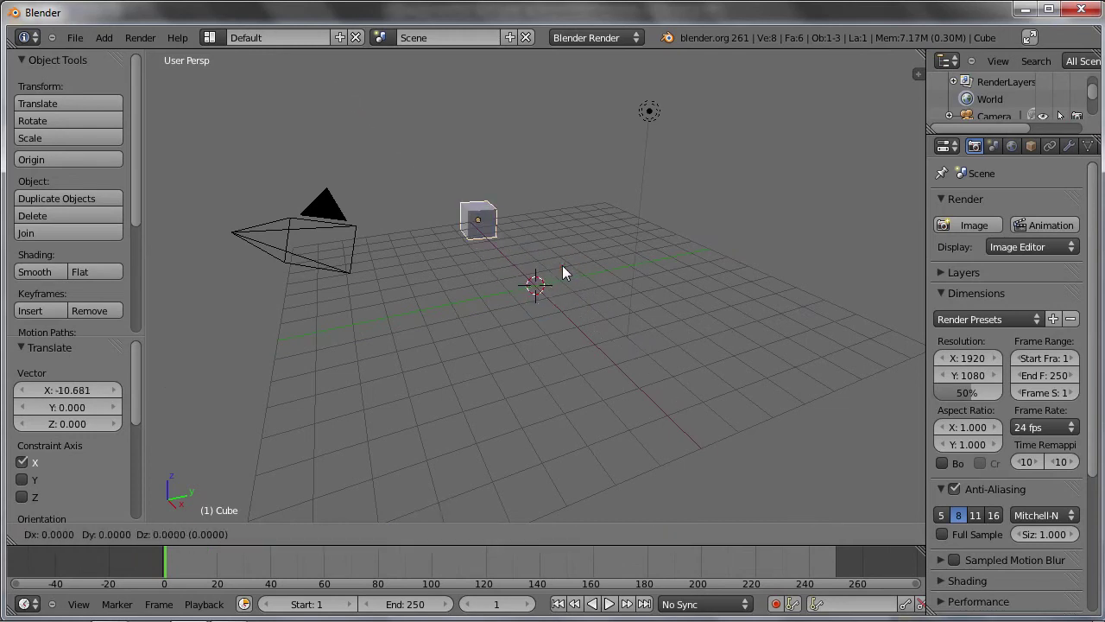
key("z")
left_click(564, 207)
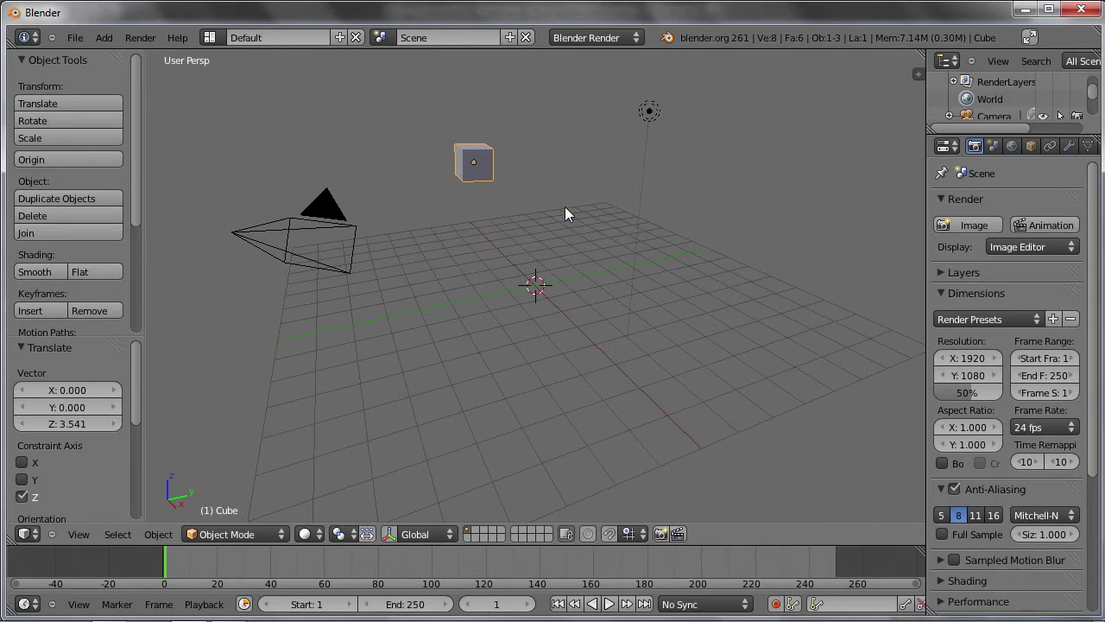
Move the cube 20.903 units along Y and show the transform gizmo.
key("g")
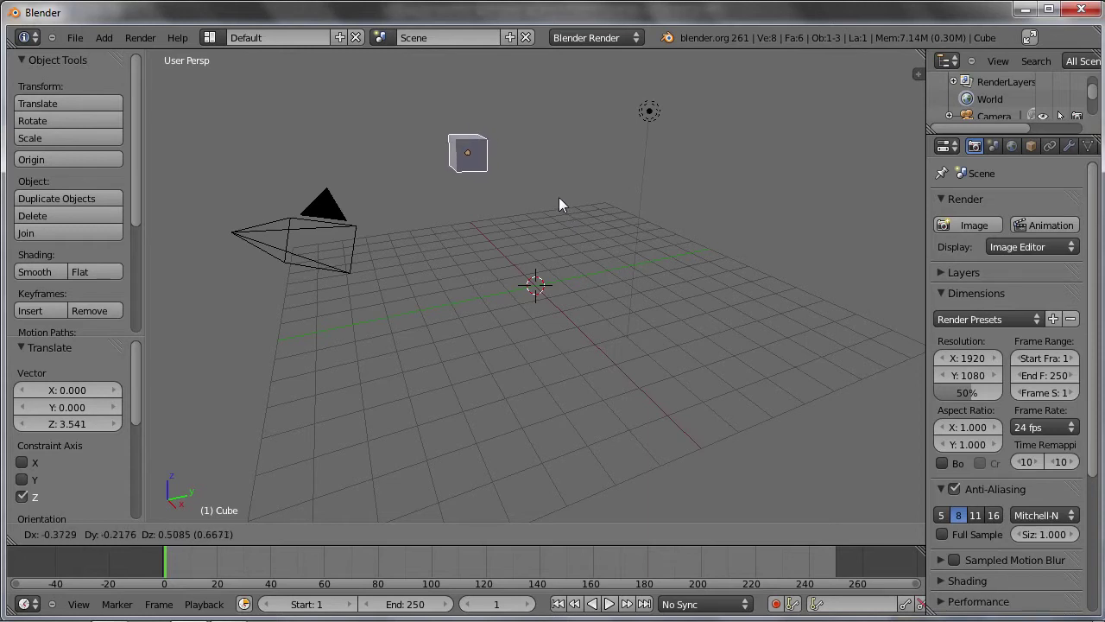
key("x")
key("y")
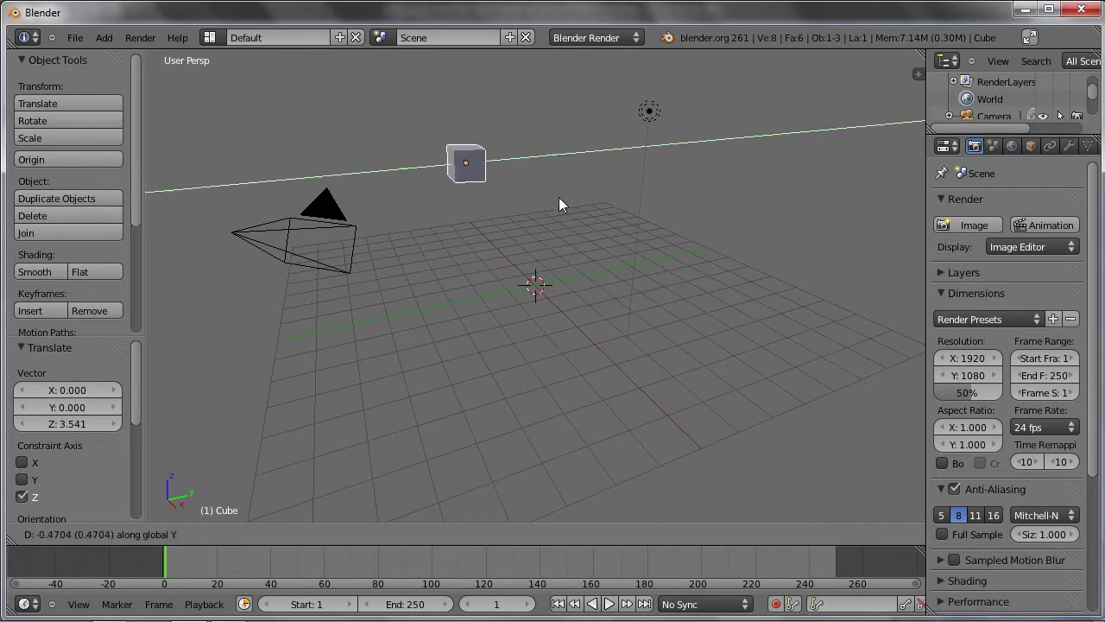
key("z")
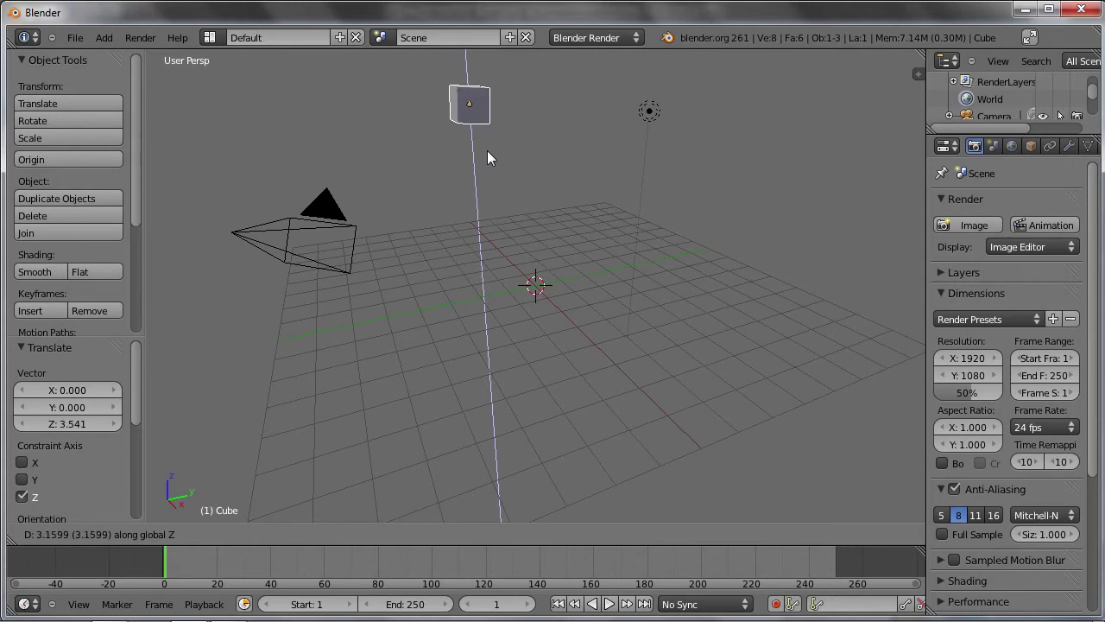
key("x")
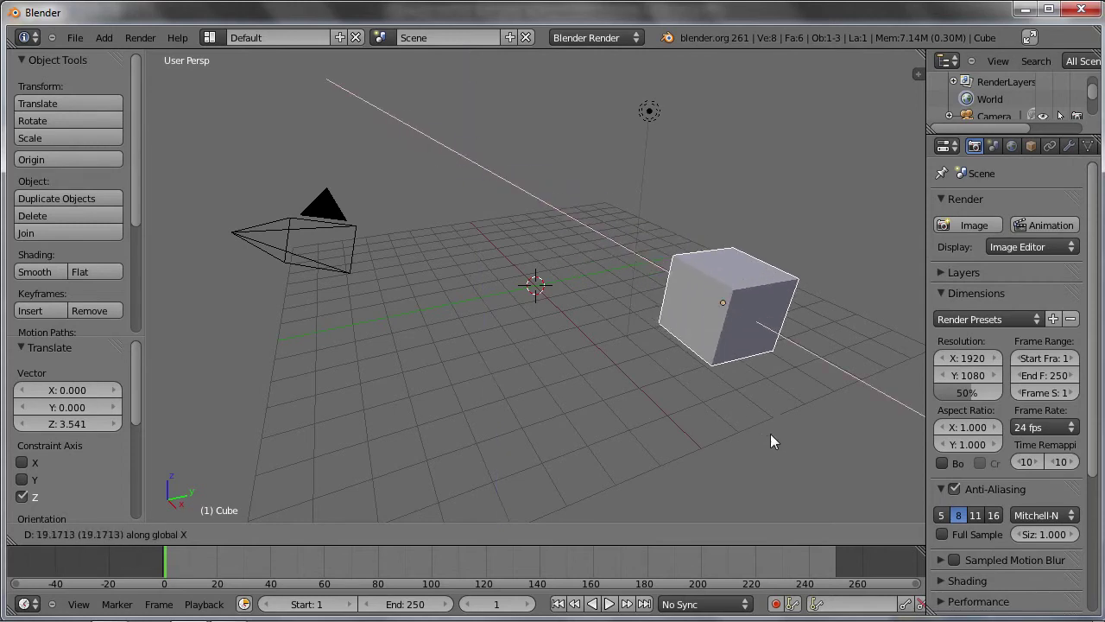
key("y")
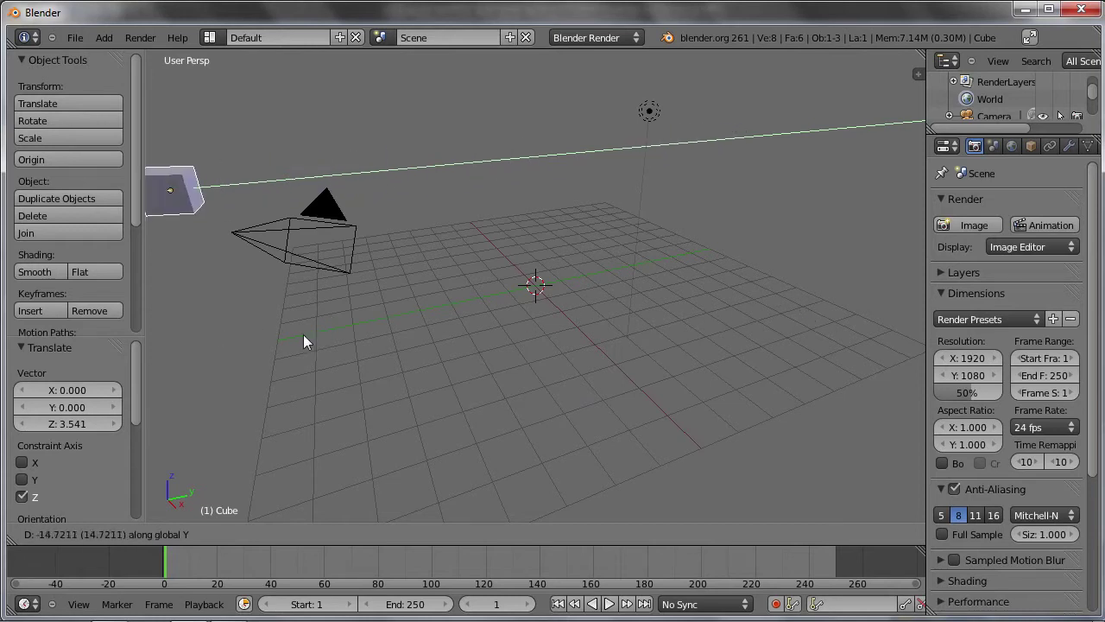
left_click(826, 205)
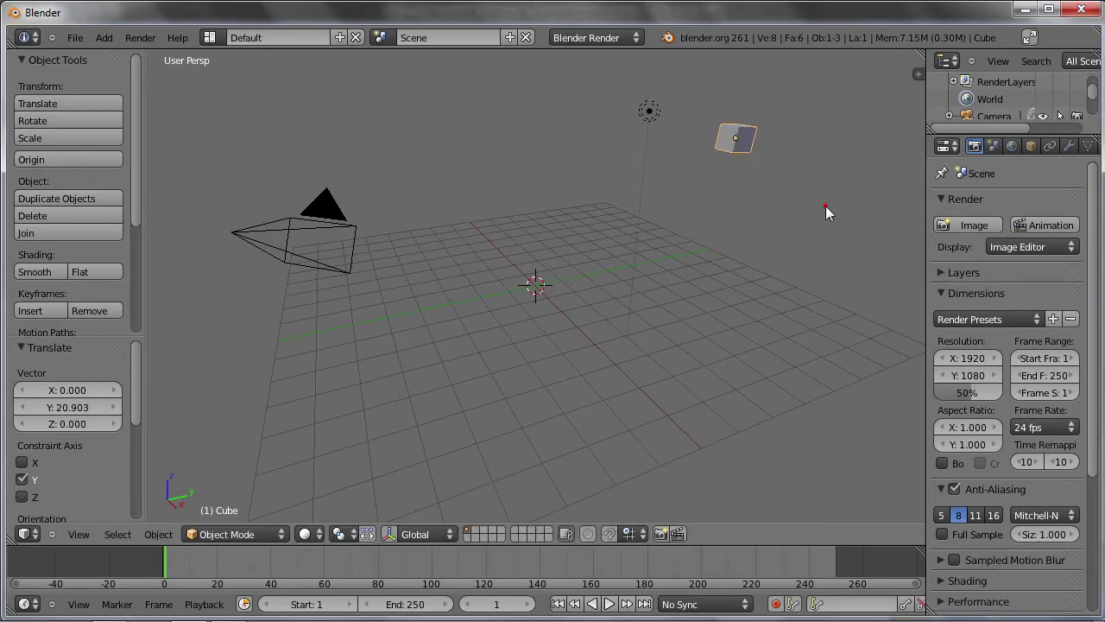
left_click(389, 533)
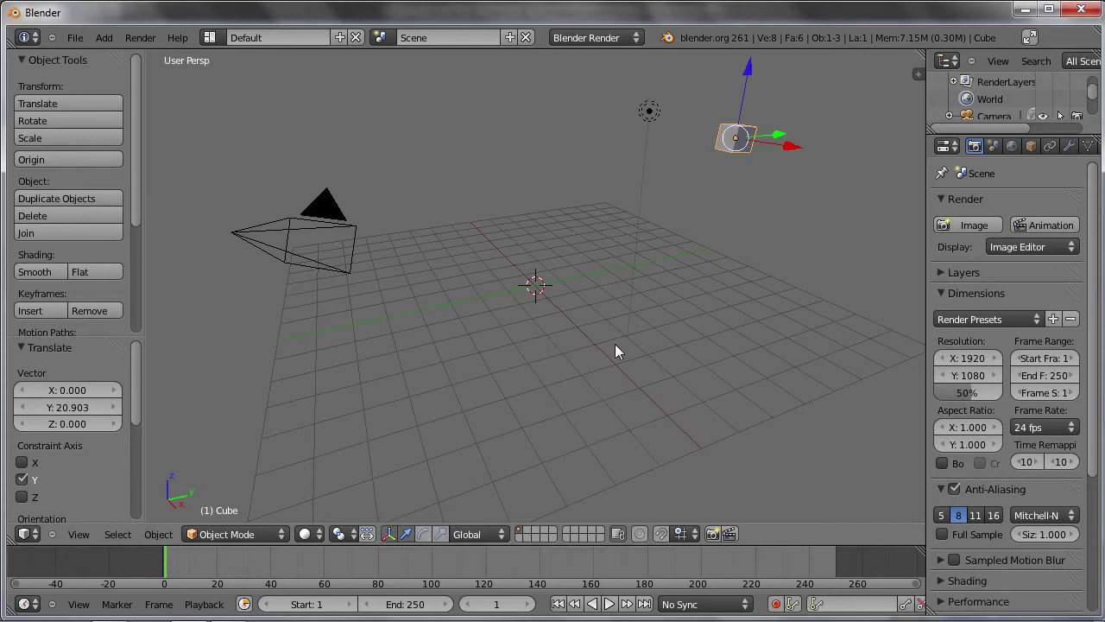
Move the cube back along Y, then slide it 13.748 units right along X.
key("g")
key("y")
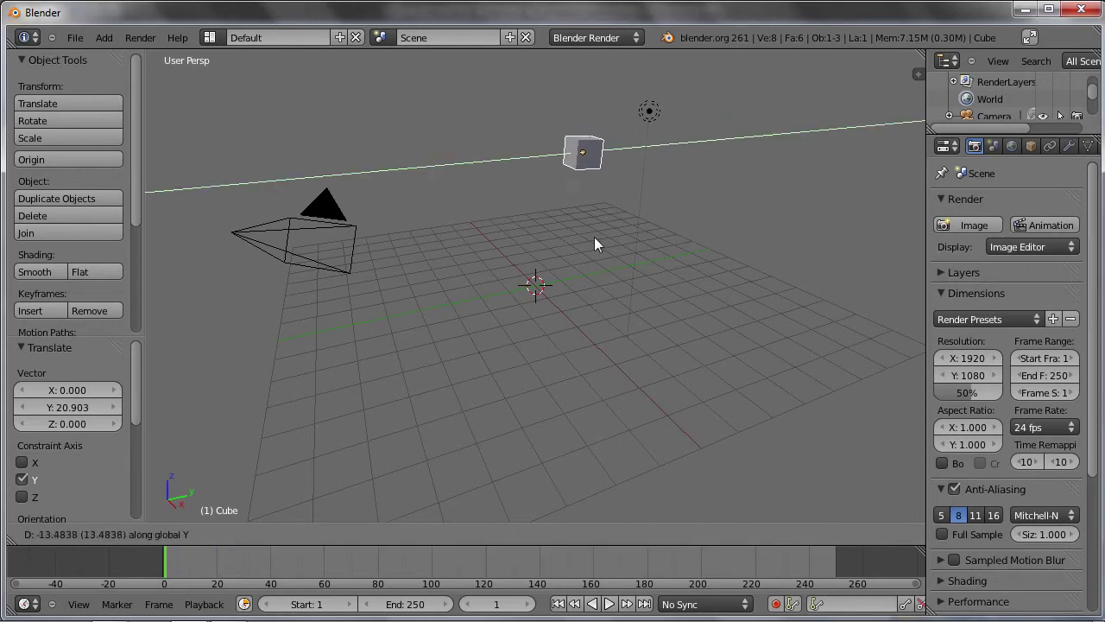
left_click(564, 236)
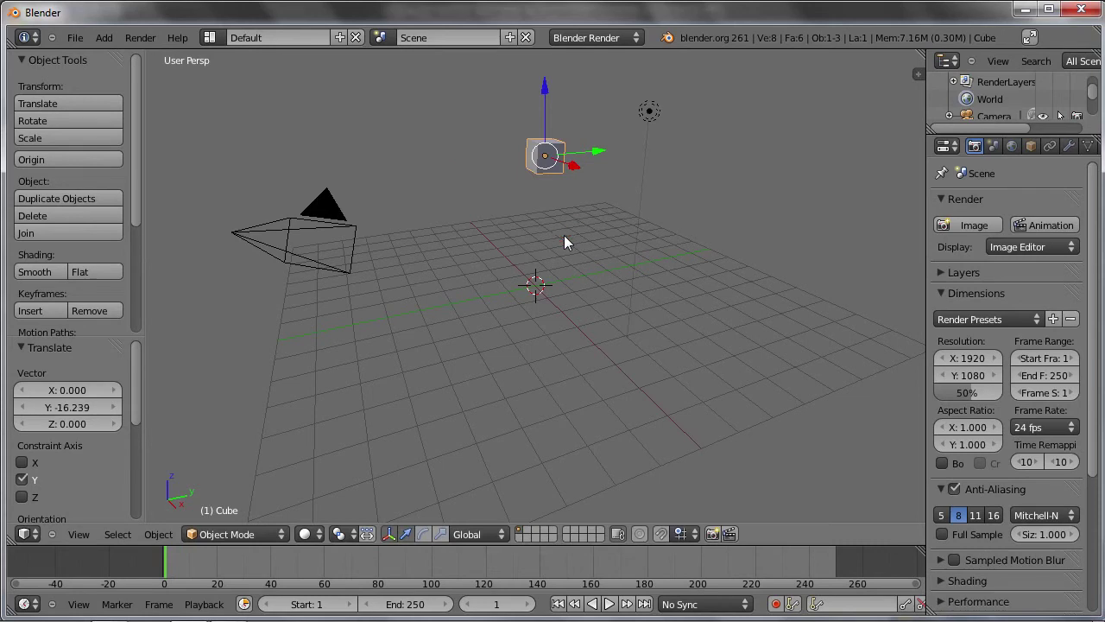
left_click_drag(575, 164, 711, 273)
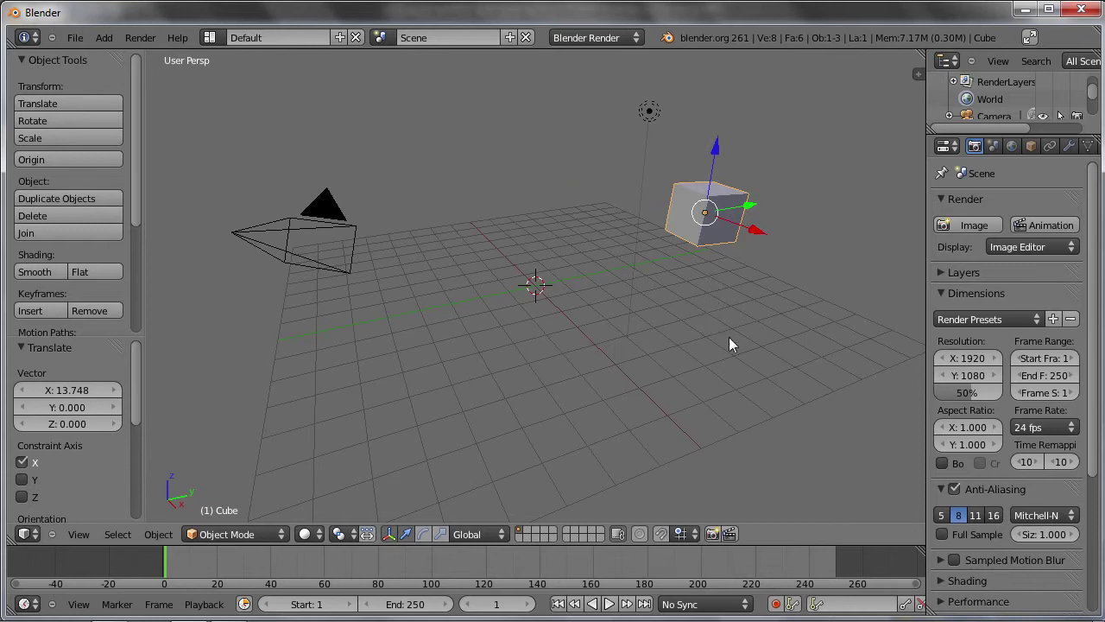
Rotate the cube 1825.955° around the global Z axis.
key("r")
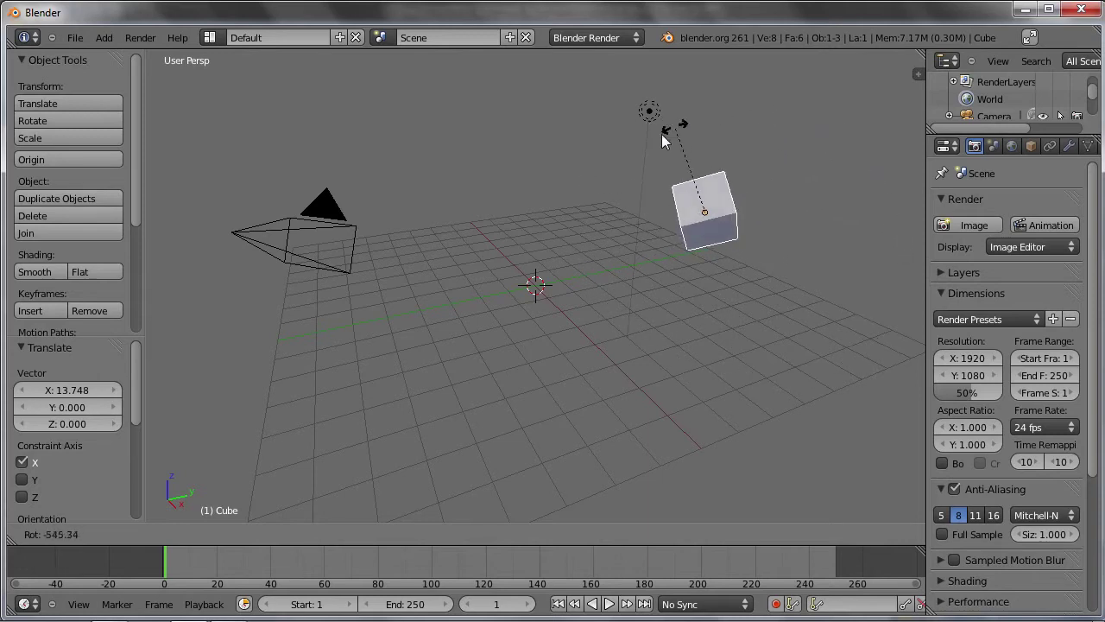
key("x")
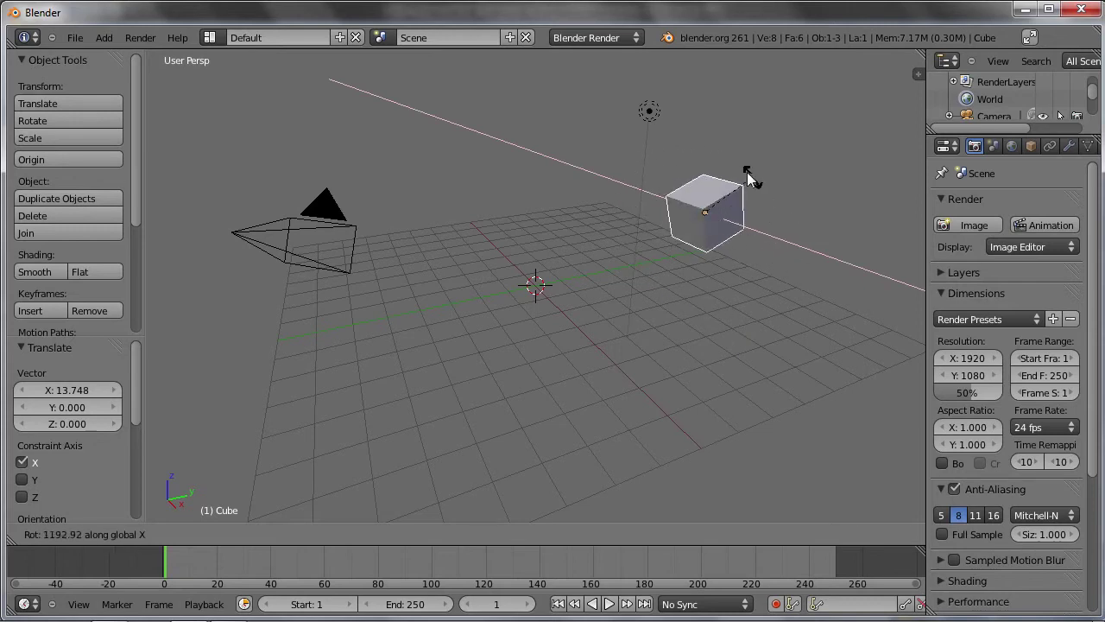
key("z")
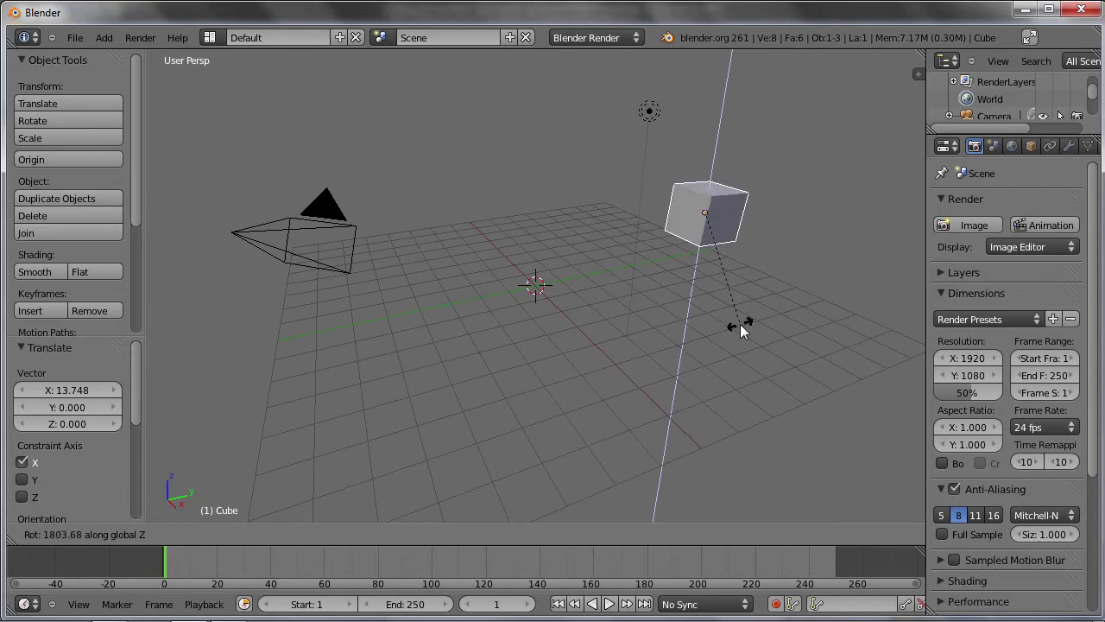
left_click(744, 256)
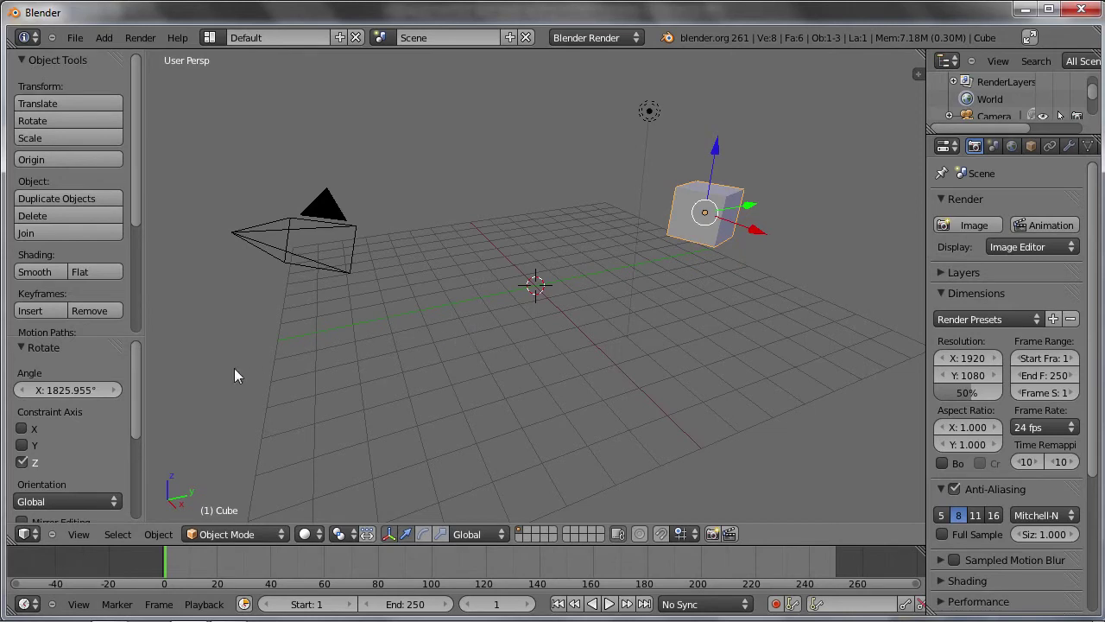
Set the cube's rotation angle to 0 in the Rotate panel.
mouse_move(64, 390)
left_mouse_down()
mouse_move(45, 399)
mouse_move(193, 394)
mouse_move(116, 389)
left_mouse_up()
left_click(56, 390)
type("0")
key("Return")
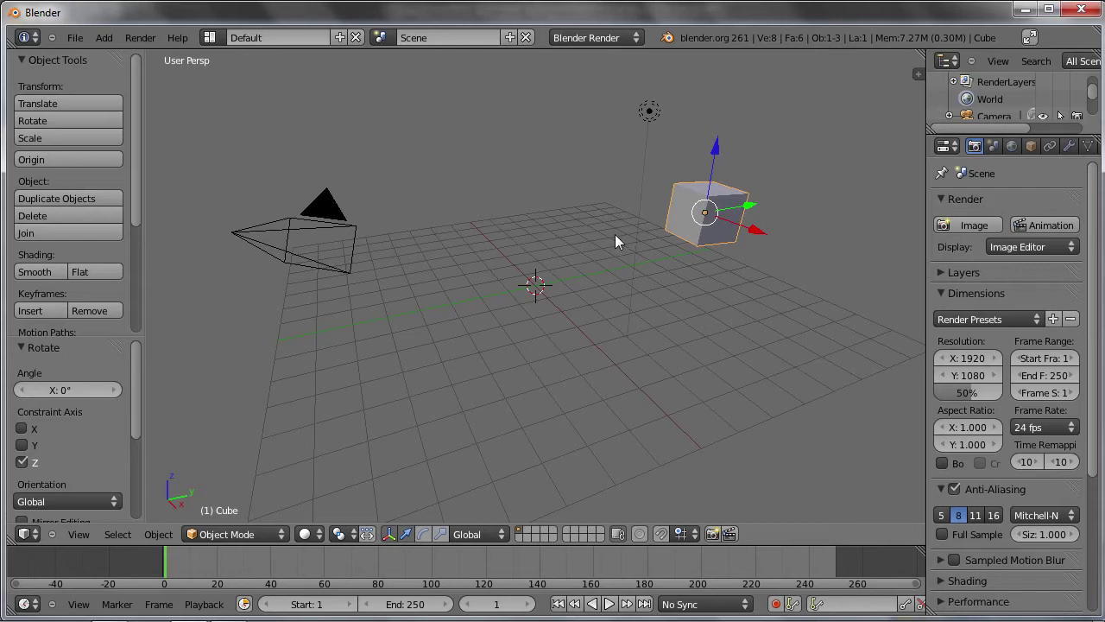
Scale the cube by 1.095 along X into a long bar.
key("s")
key("x")
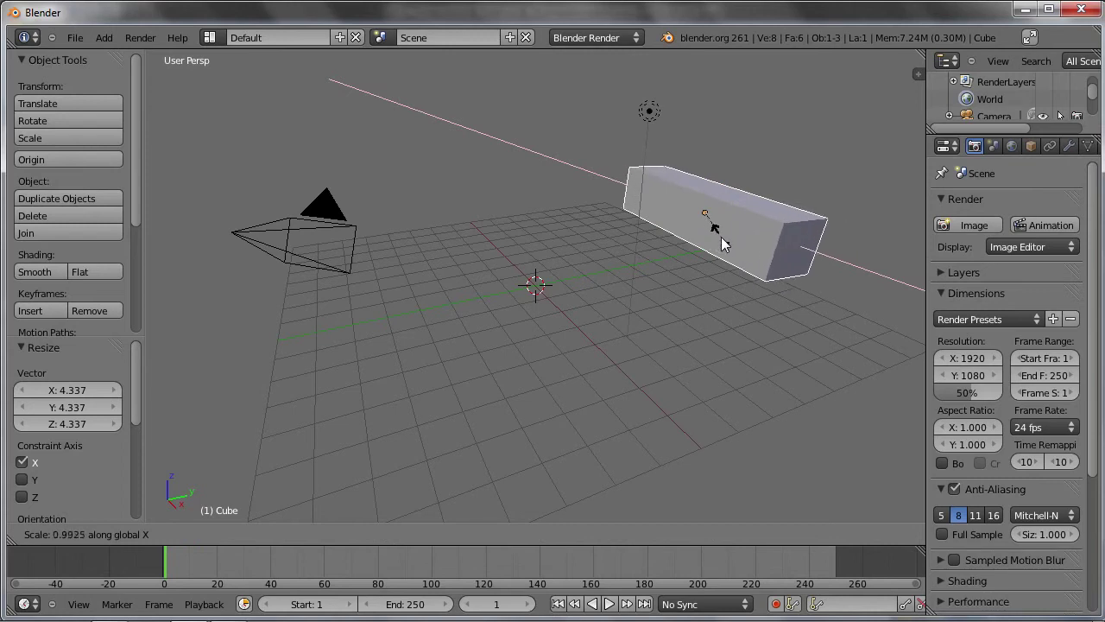
left_click(719, 240)
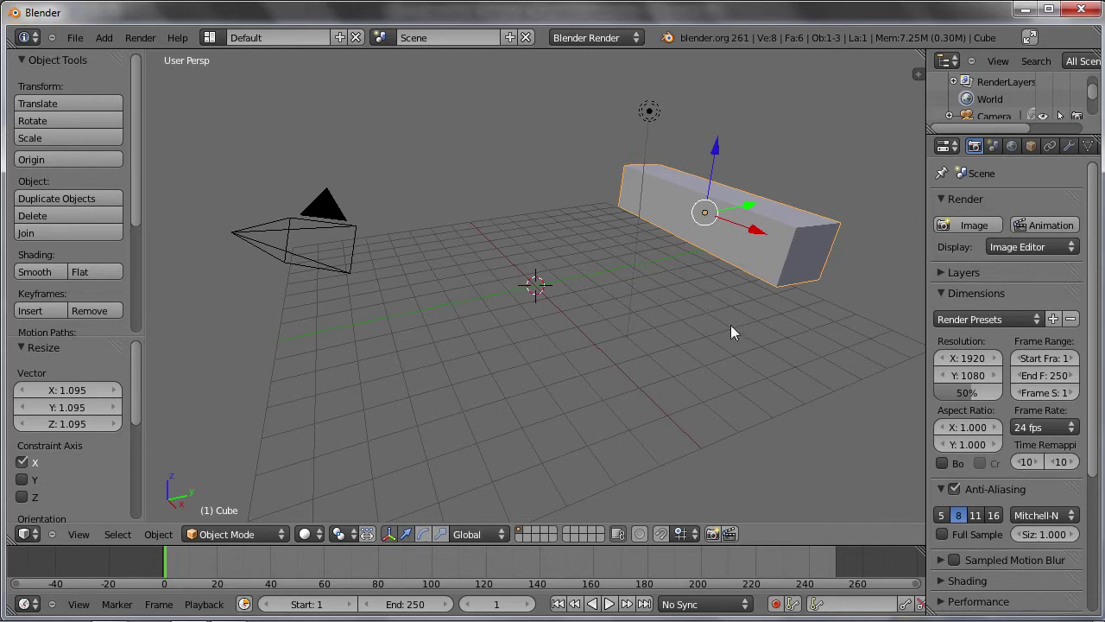
Tilt the bar -56.989° around Y and set transform orientation to Local.
key("r")
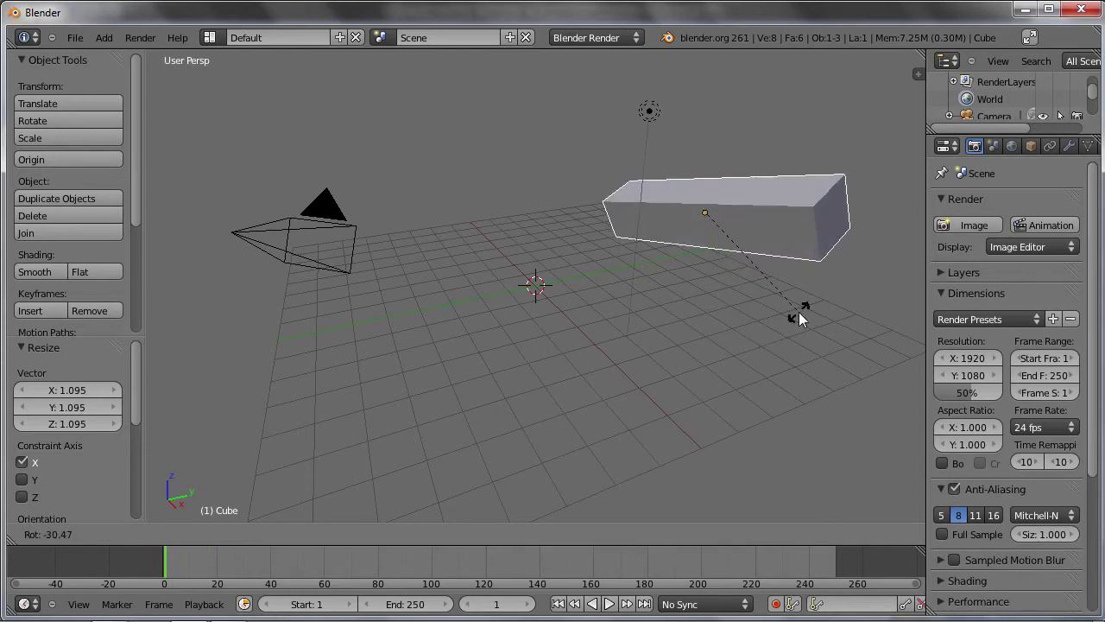
key("y")
left_click(835, 260)
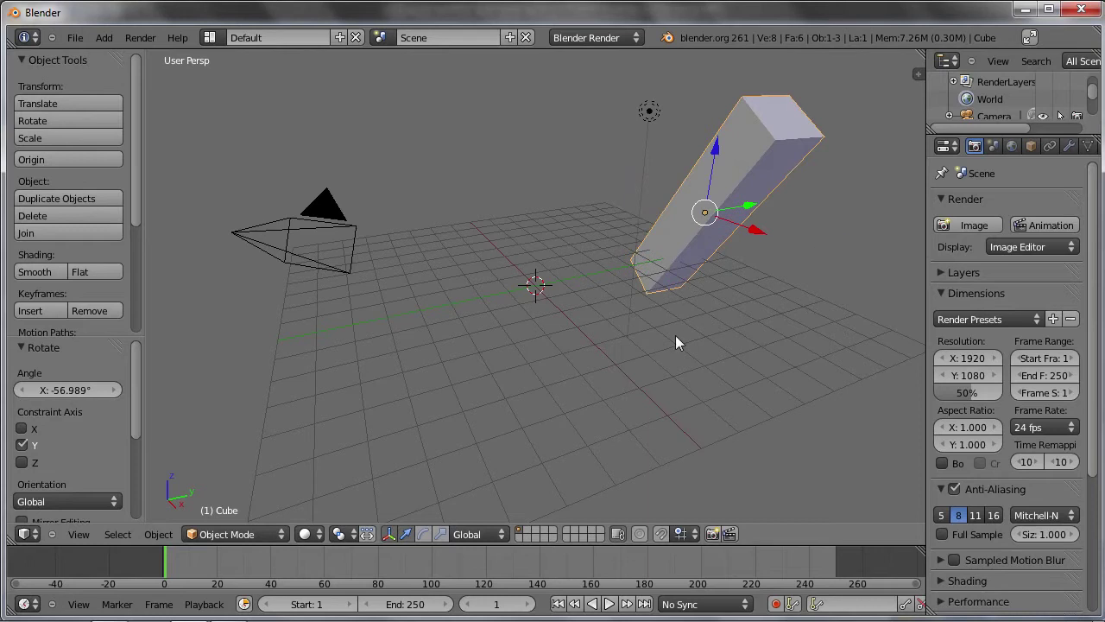
left_click(481, 534)
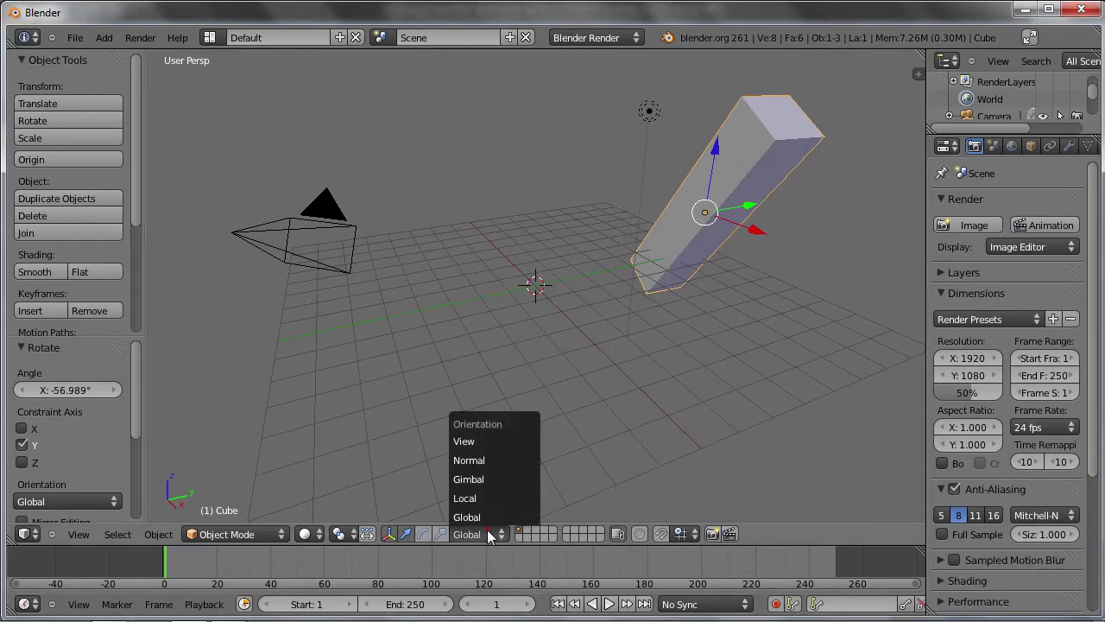
left_click(483, 498)
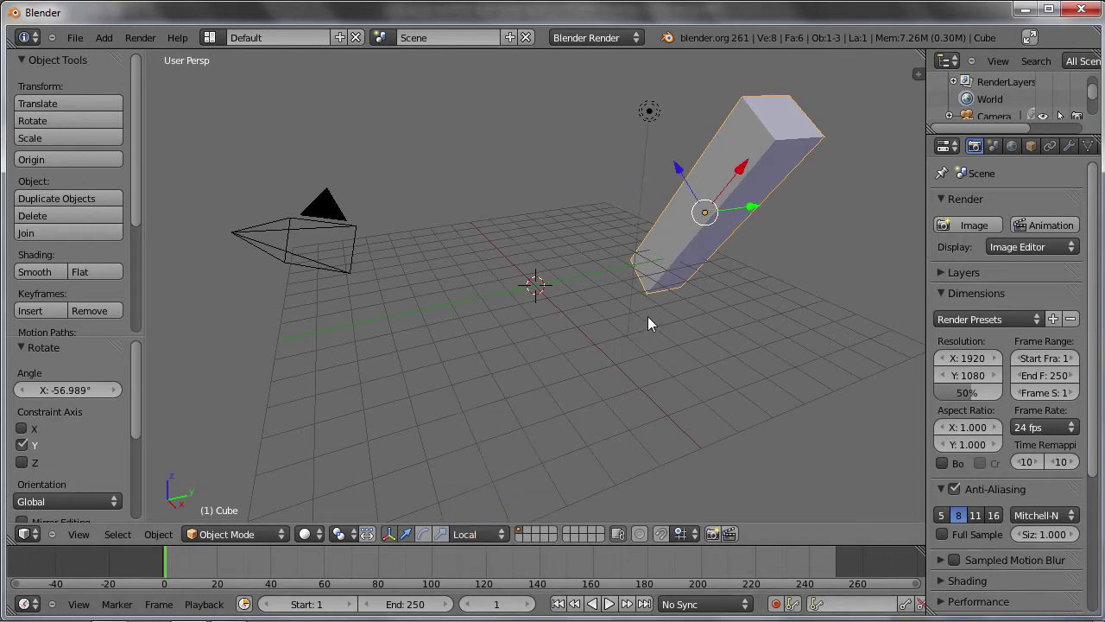
Rotate the block a little further around the vertical axis.
key("r")
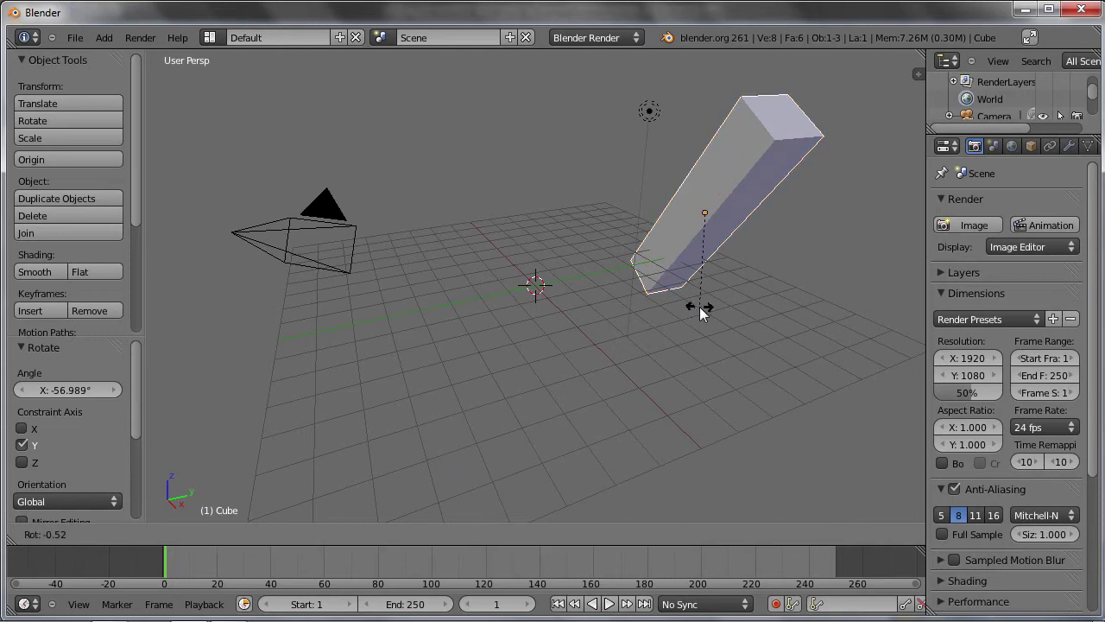
key("z")
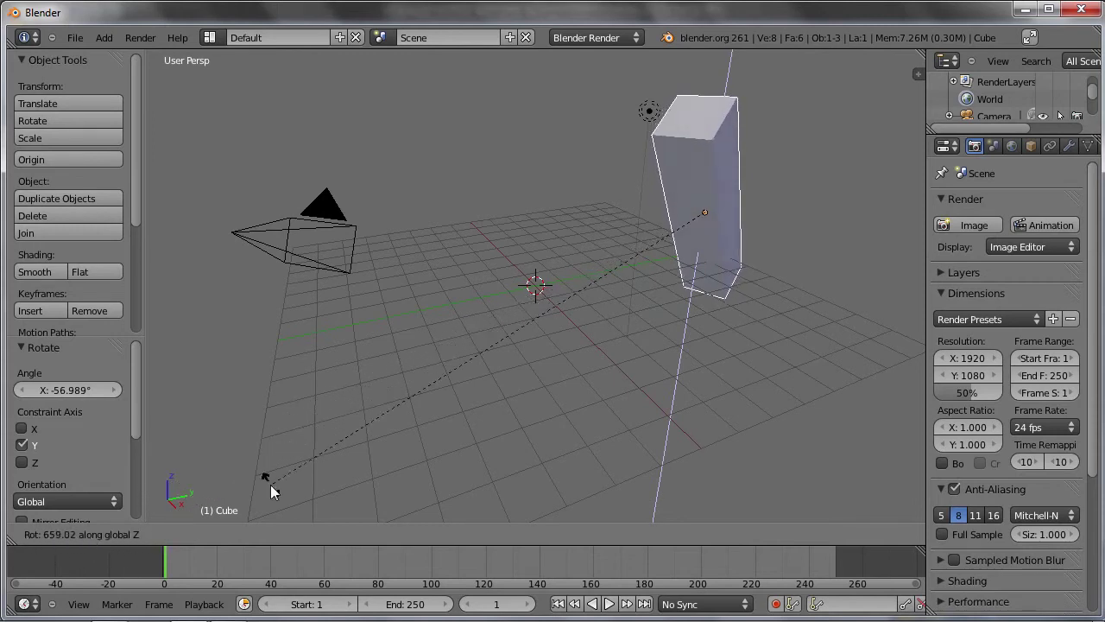
right_click(742, 264)
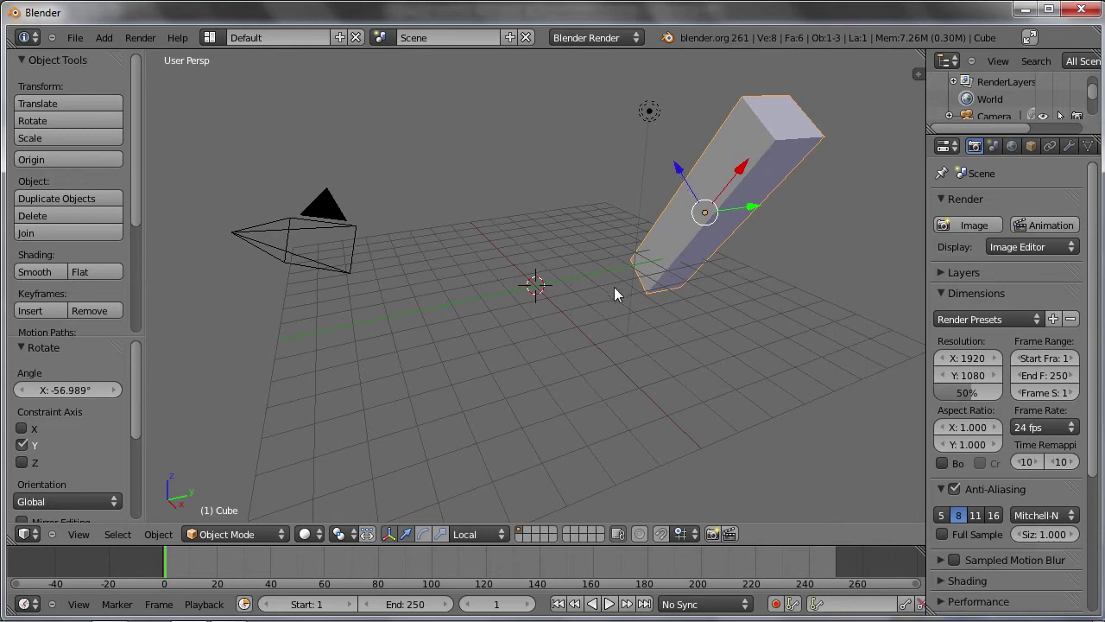
key("r")
key("z")
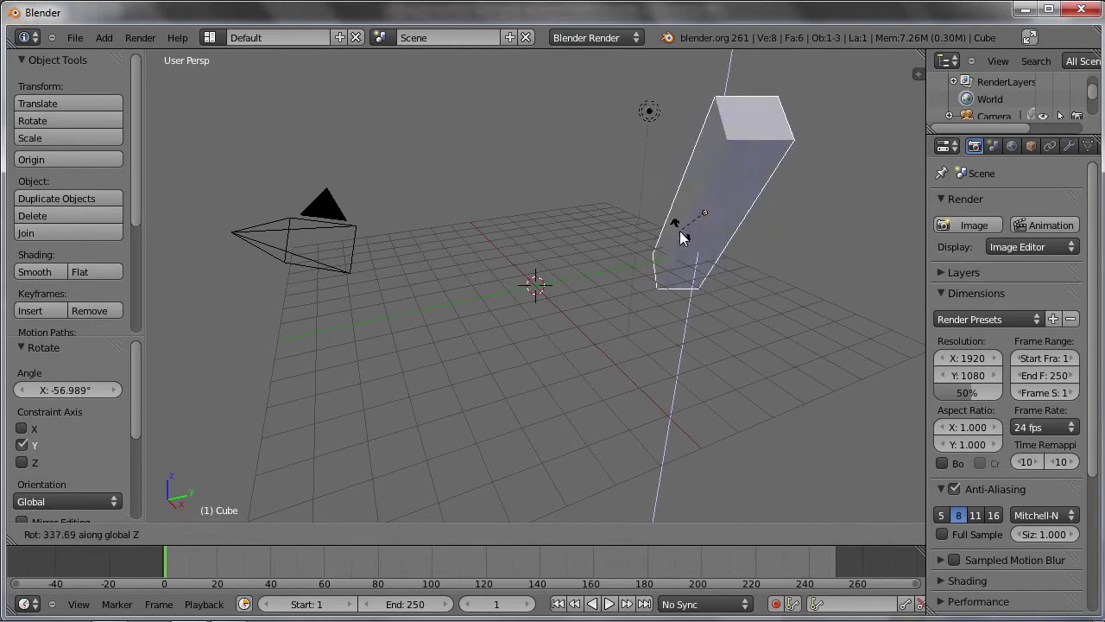
left_click(557, 445)
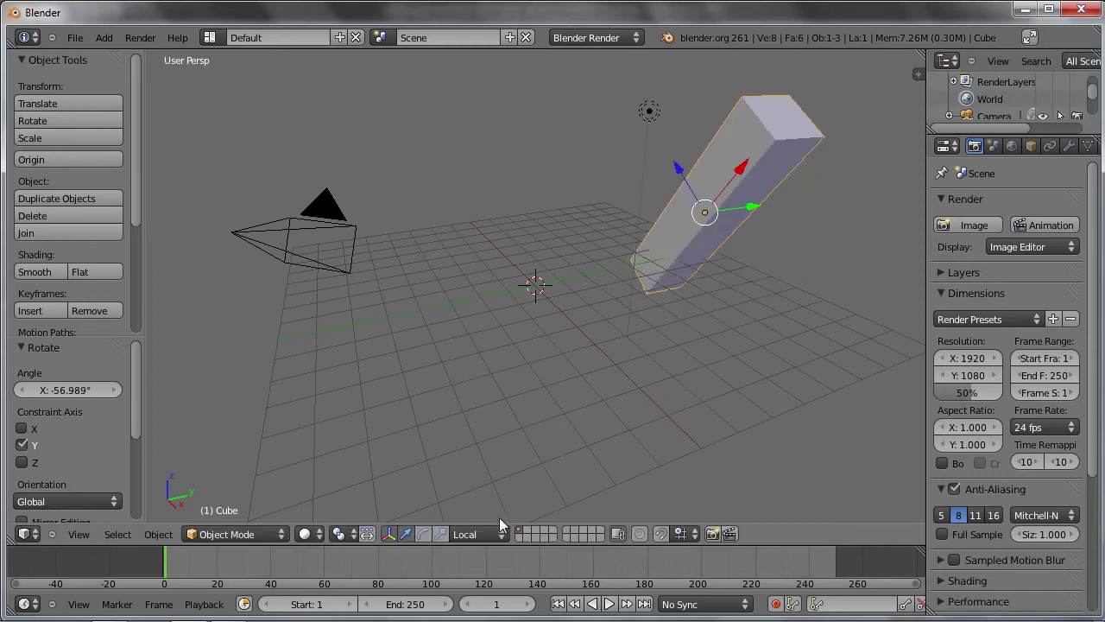
left_click(473, 533)
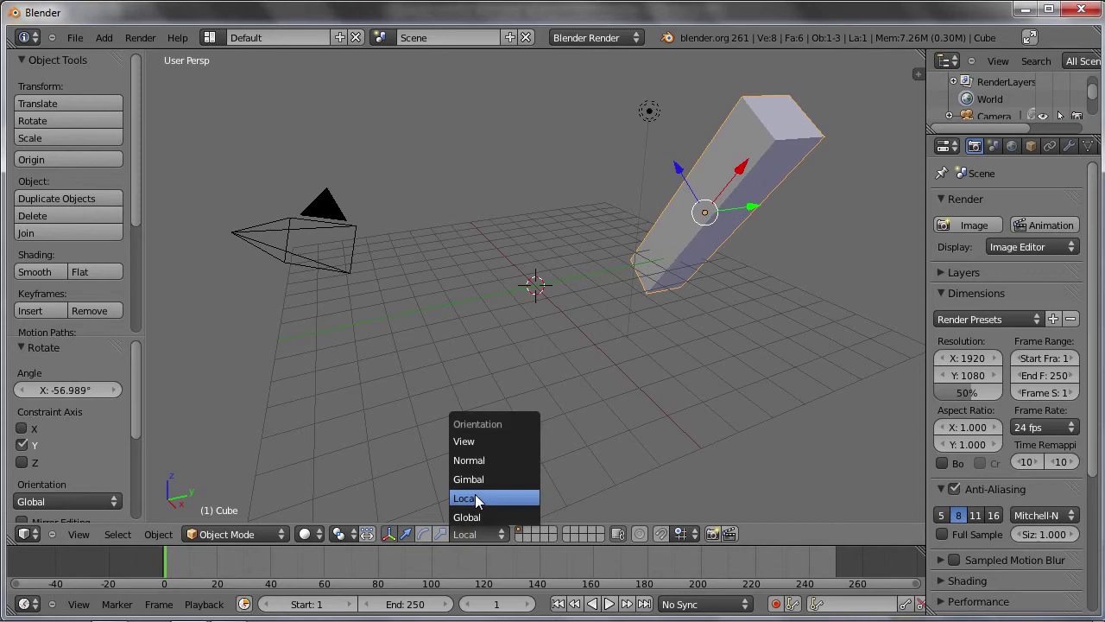
Switch transform orientation to Global and rotate the block around its own Z axis.
left_click(478, 518)
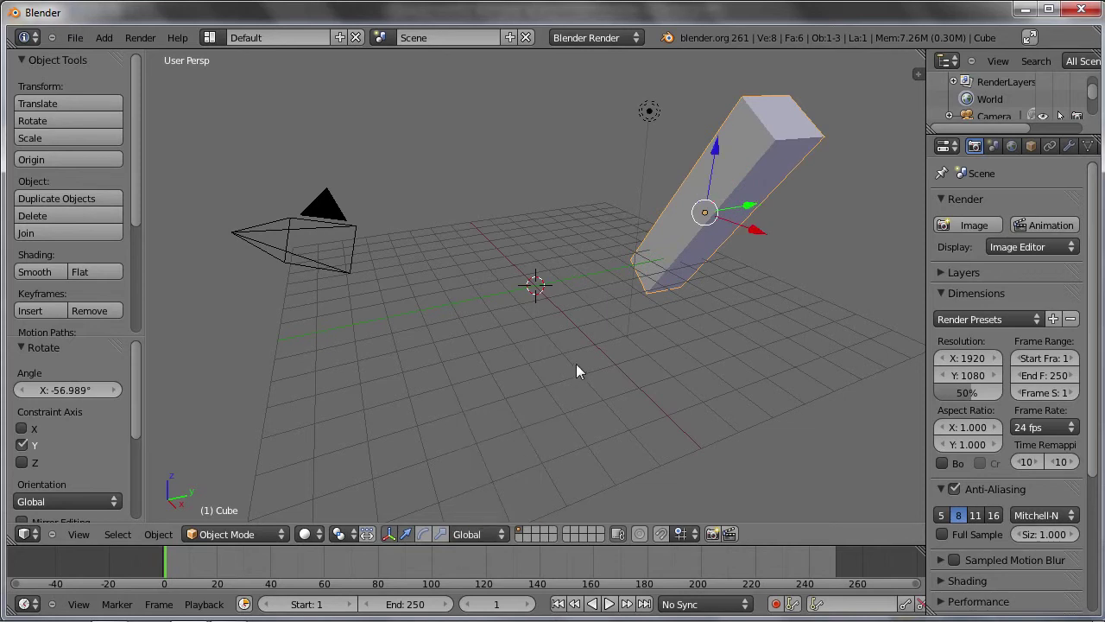
left_click(482, 533)
key("r")
key("z")
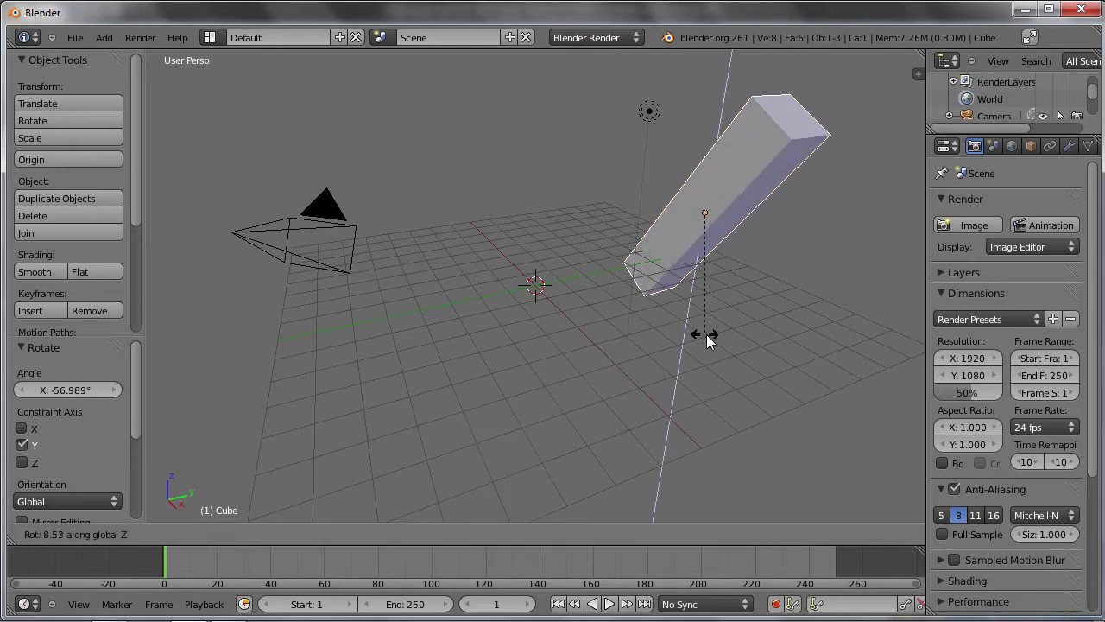
key("Escape")
key("g")
key("z")
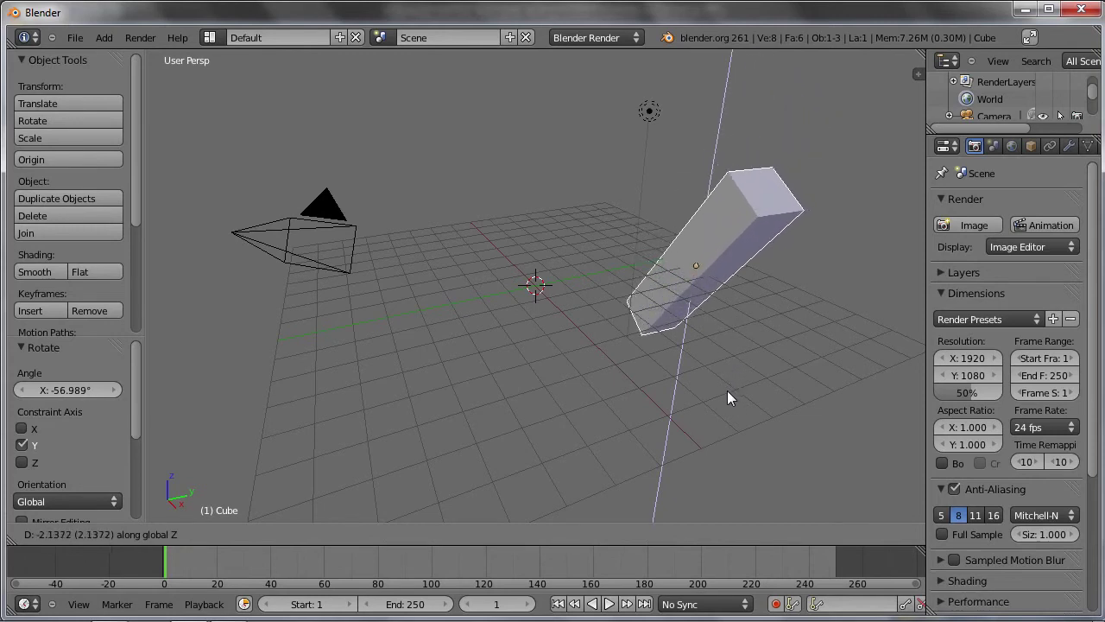
key("Escape")
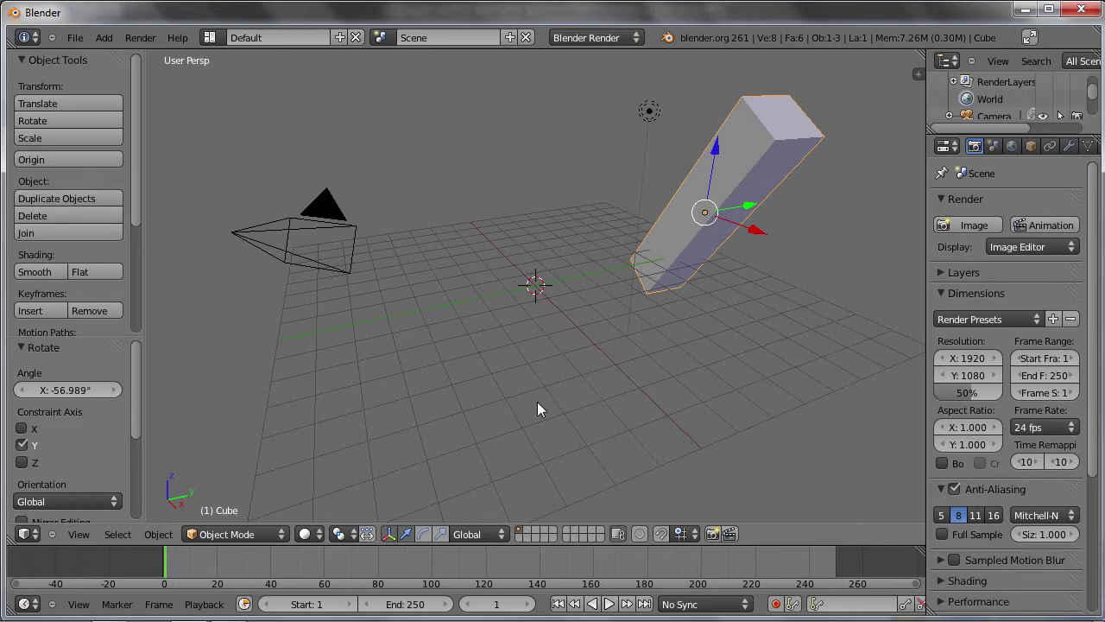
key("r")
key("z")
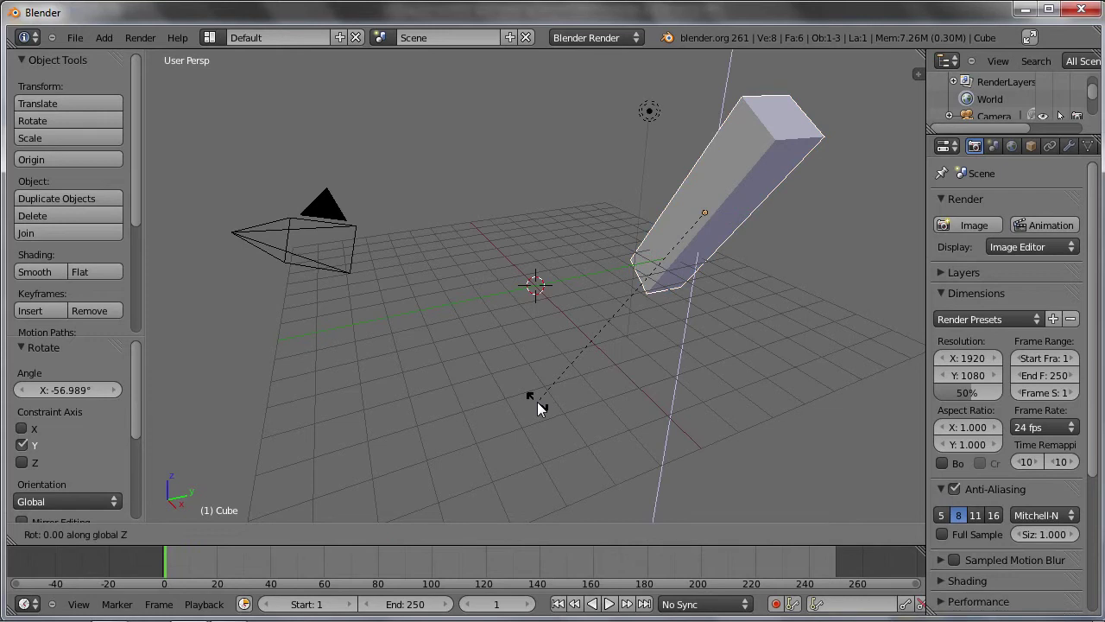
key("z")
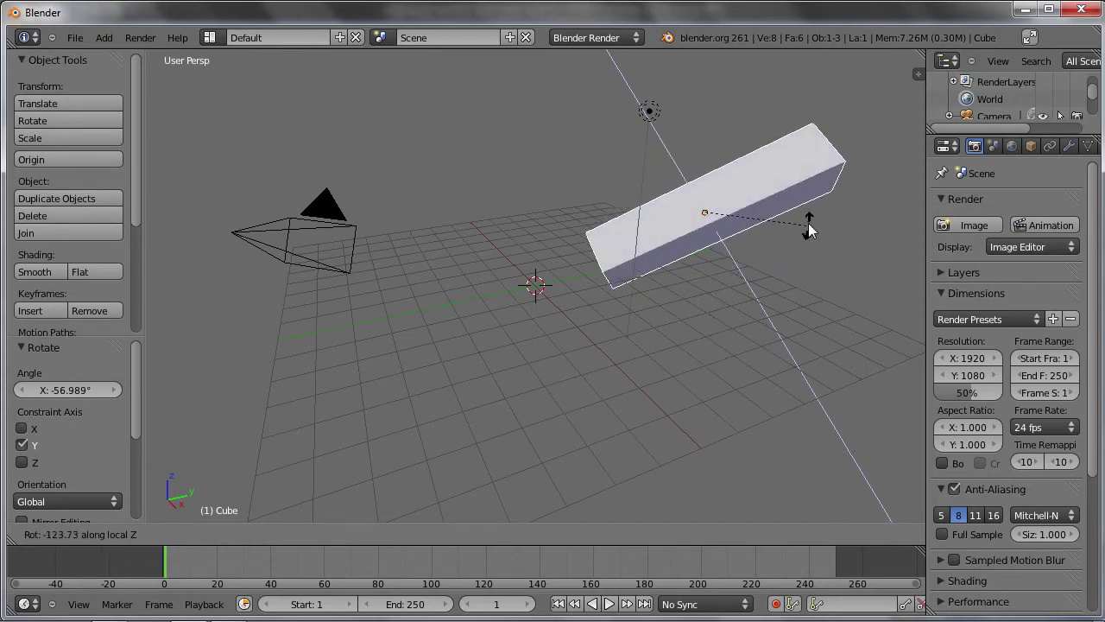
left_click(793, 201)
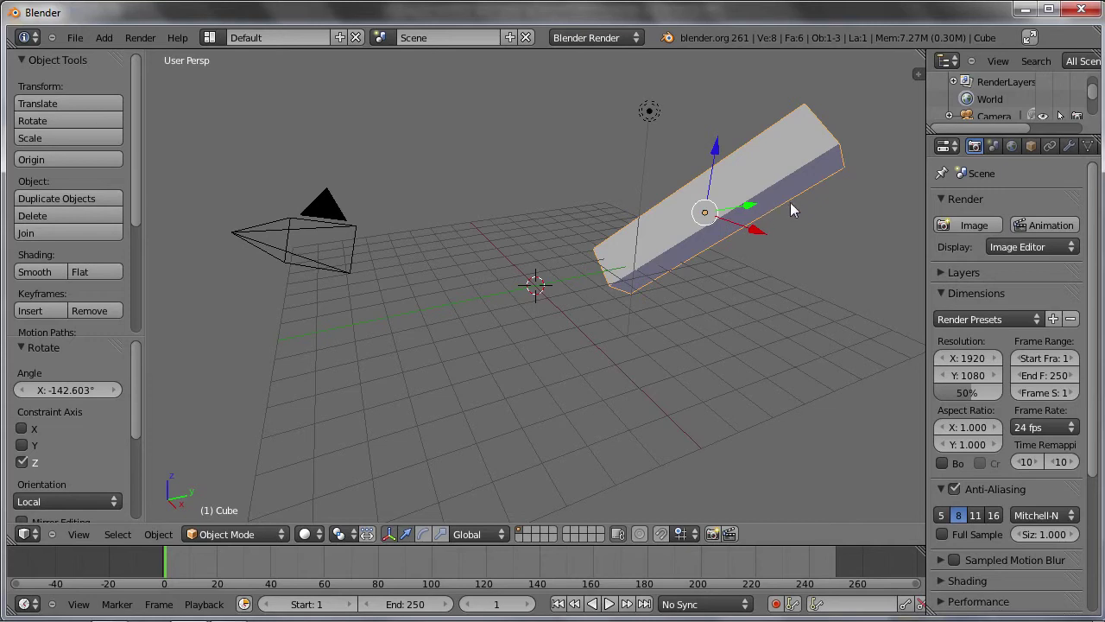
Slide the block along Y and X to the front-left of the grid.
key("g")
key("y")
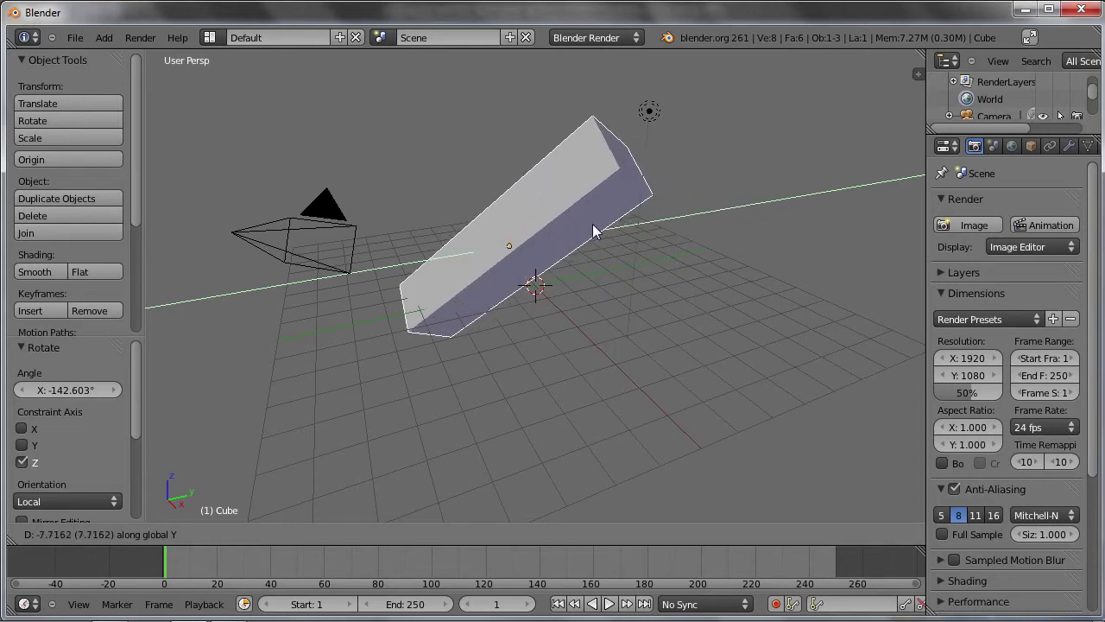
key("y")
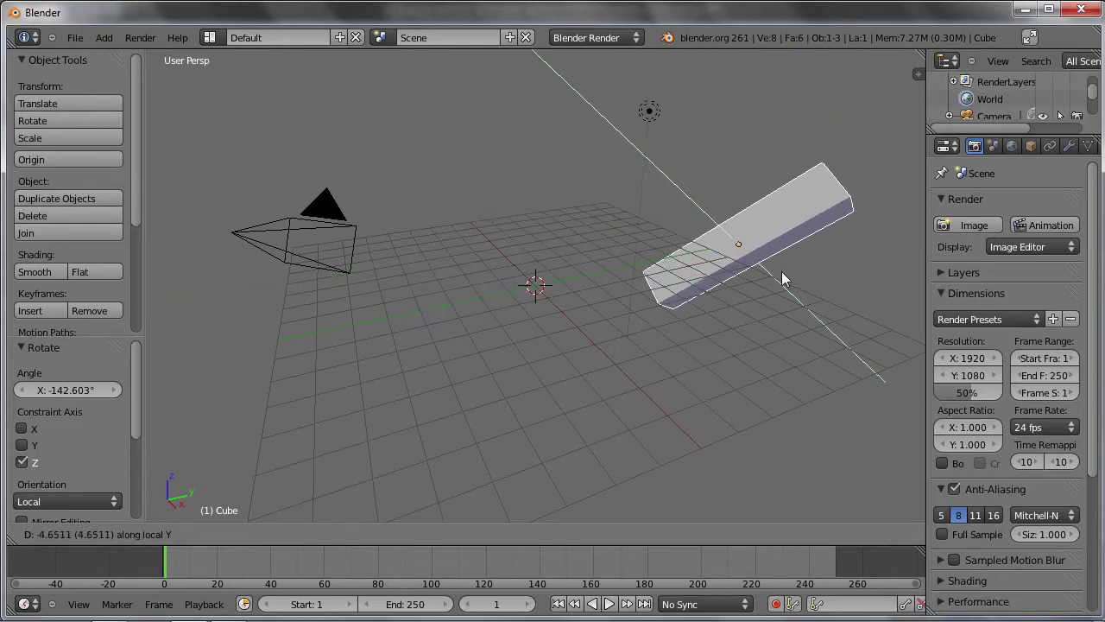
left_click(782, 273)
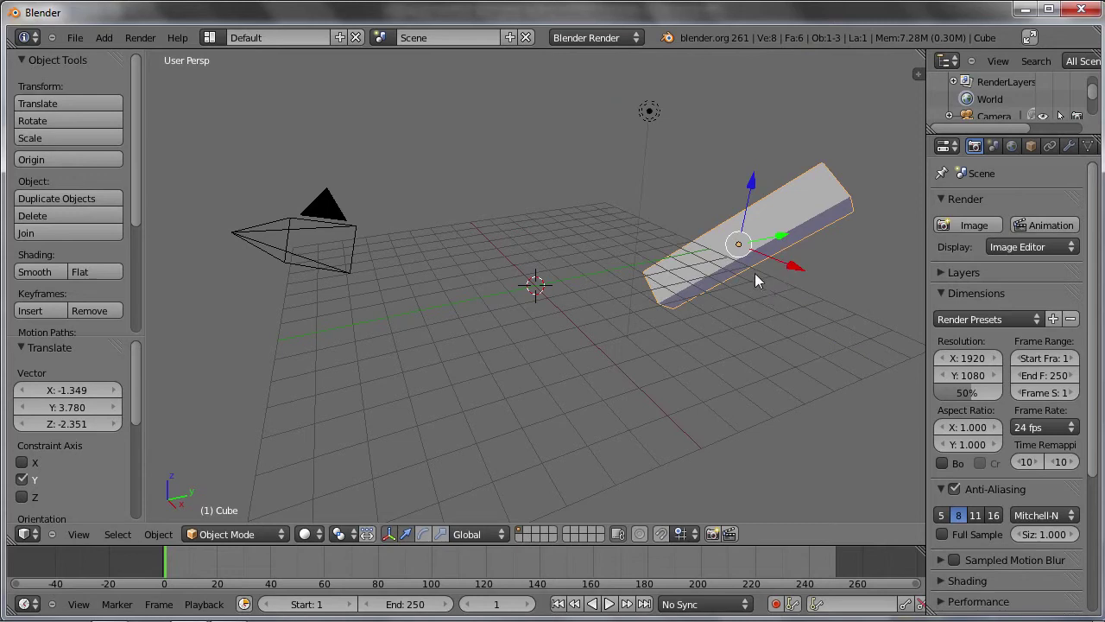
key("g")
key("x")
left_click(665, 219)
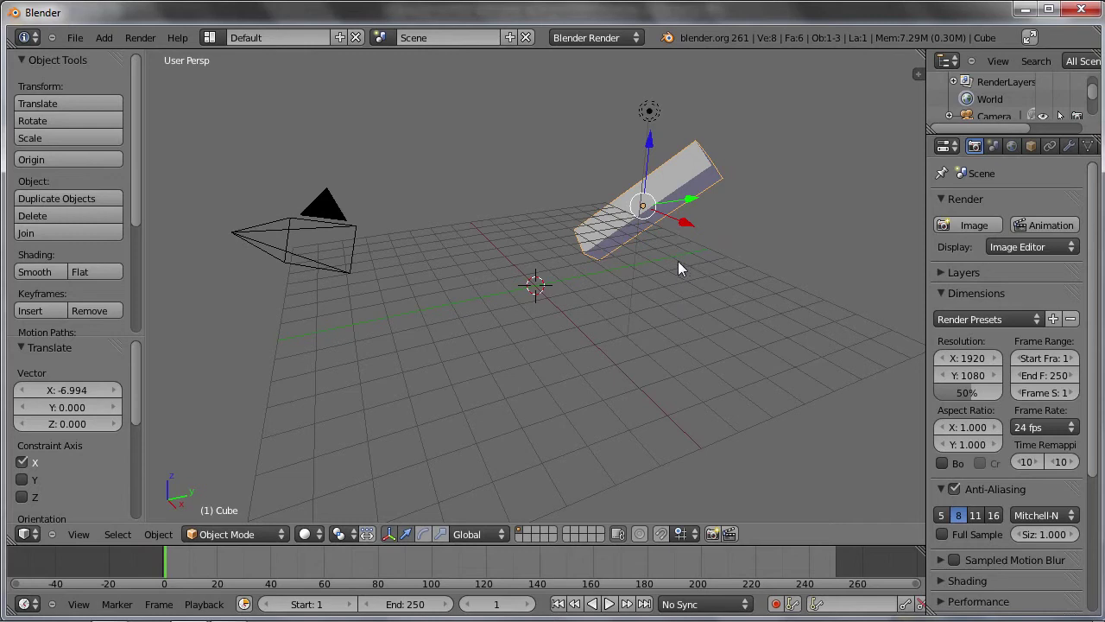
key("g")
key("x")
key("x")
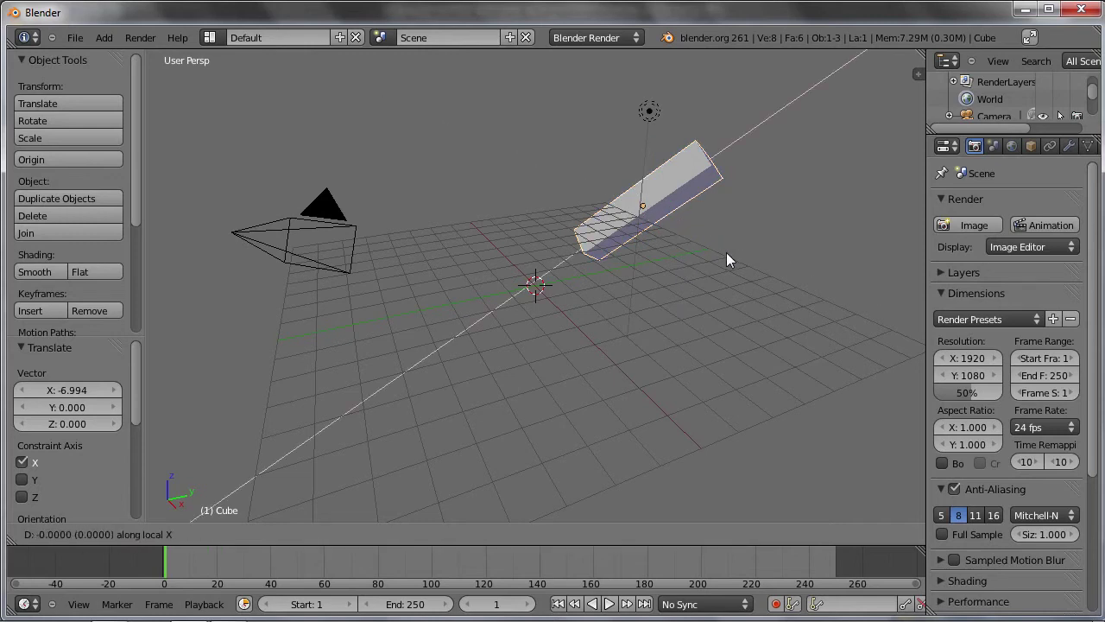
left_click(479, 368)
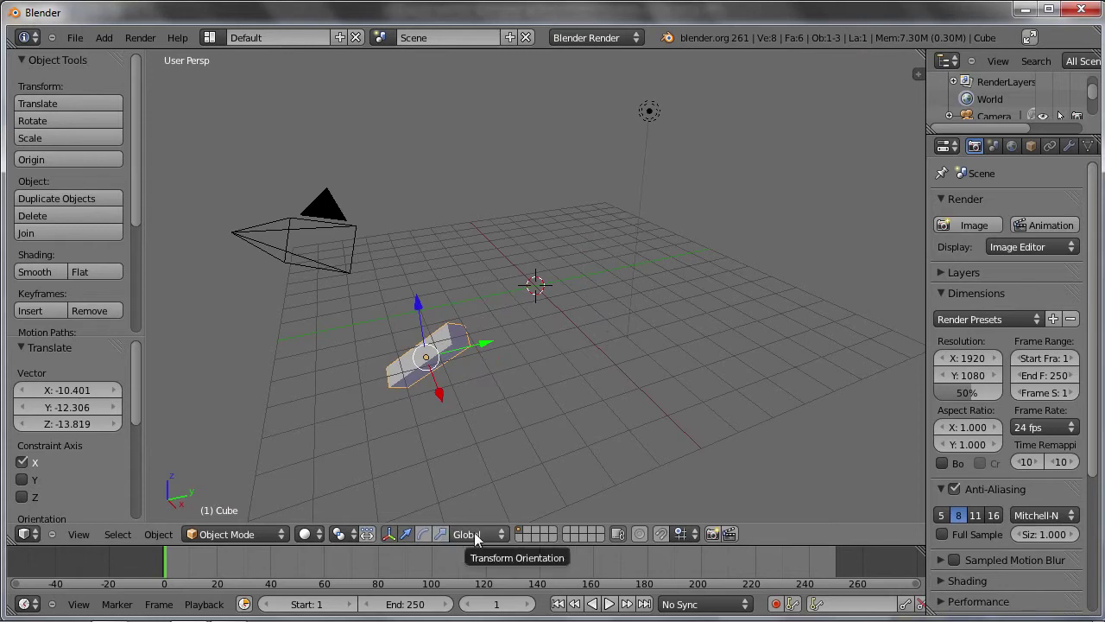
Set orientation to Local, move the block along its X, and raise it along Z.
left_click(474, 535)
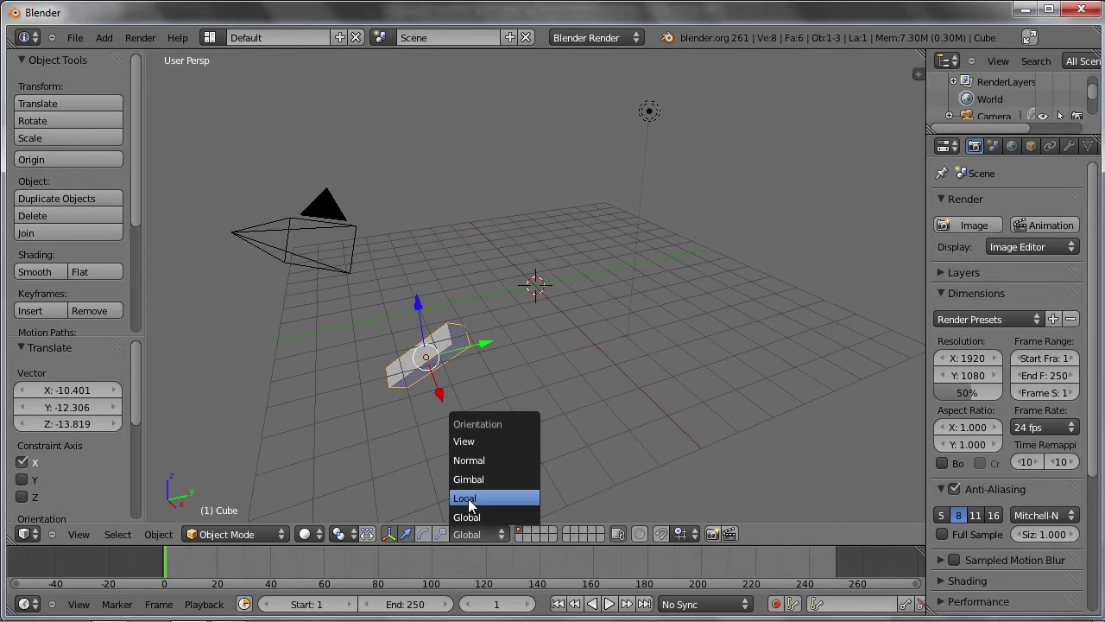
left_click(469, 504)
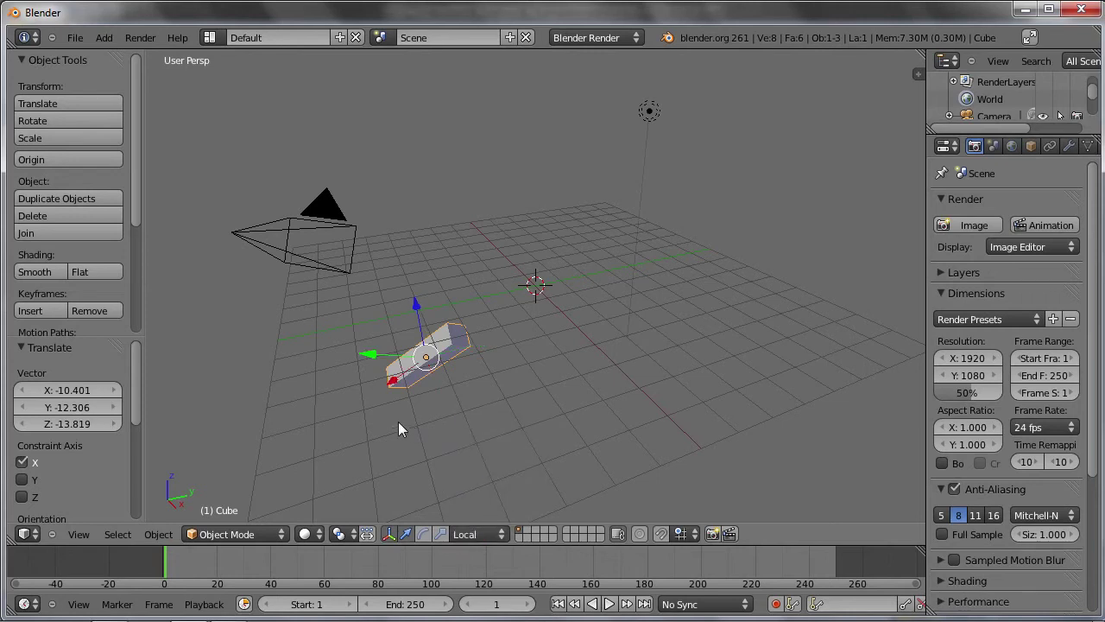
key("g")
key("x")
key("x")
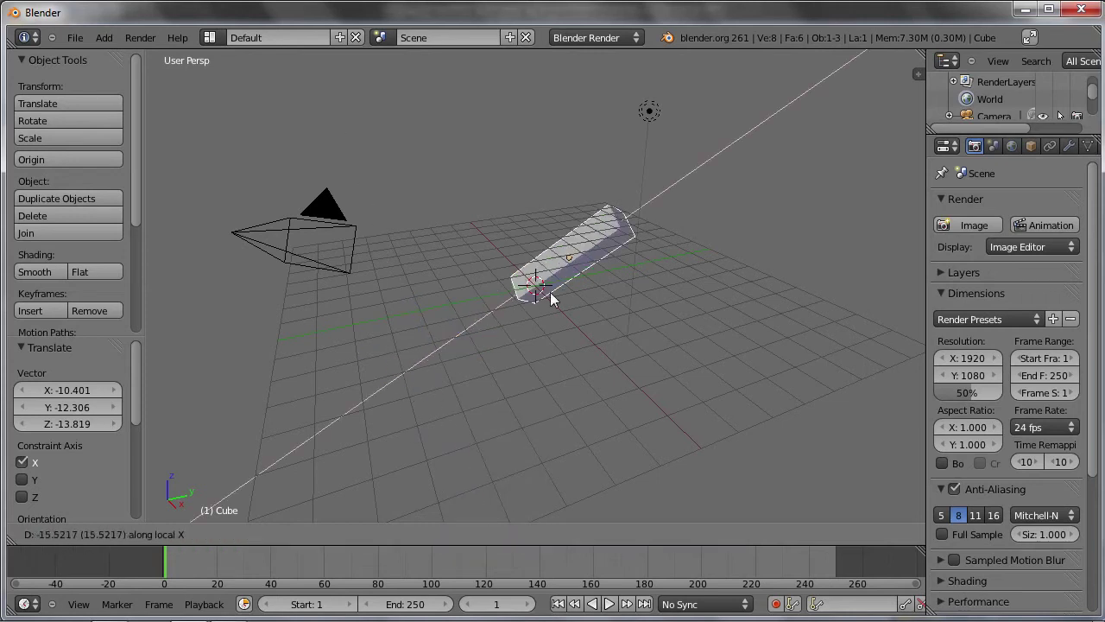
left_click(602, 249)
key("g")
key("z")
key("z")
left_click(531, 238)
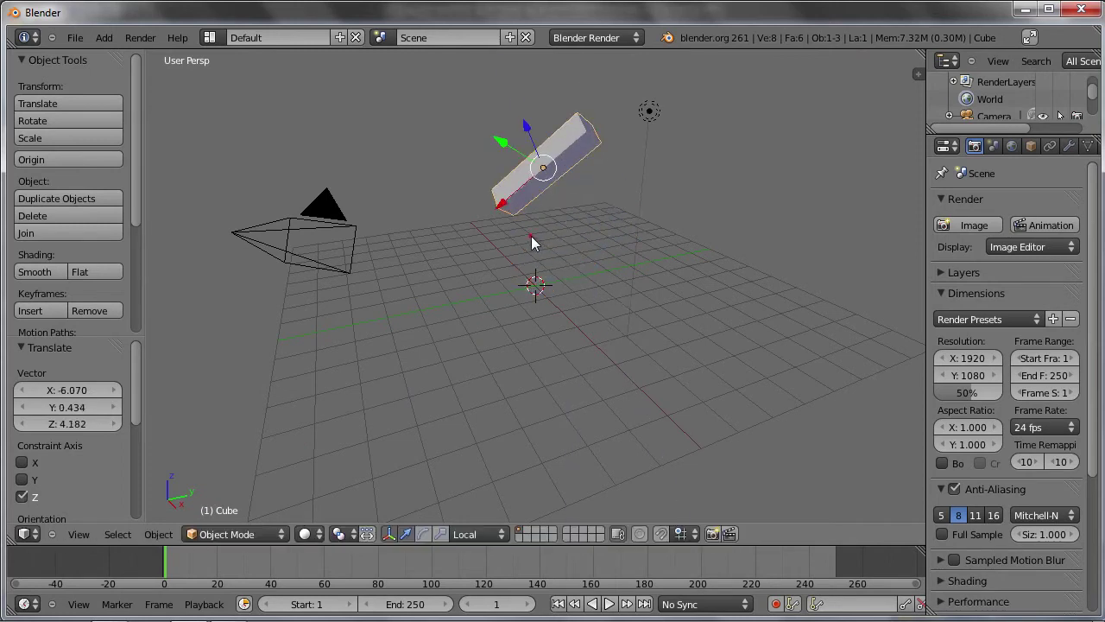
Stand the block upright around local Y and stretch it 3.247 along local Z.
key("r")
key("y")
key("y")
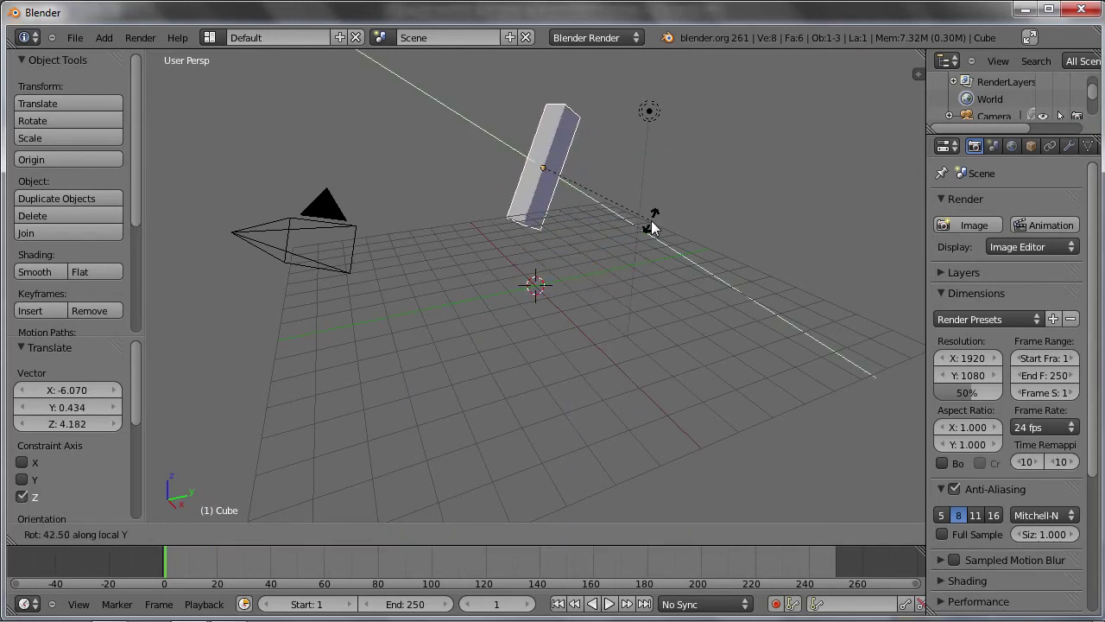
left_click(628, 164)
key("Tab")
key("Tab")
key("s")
key("z")
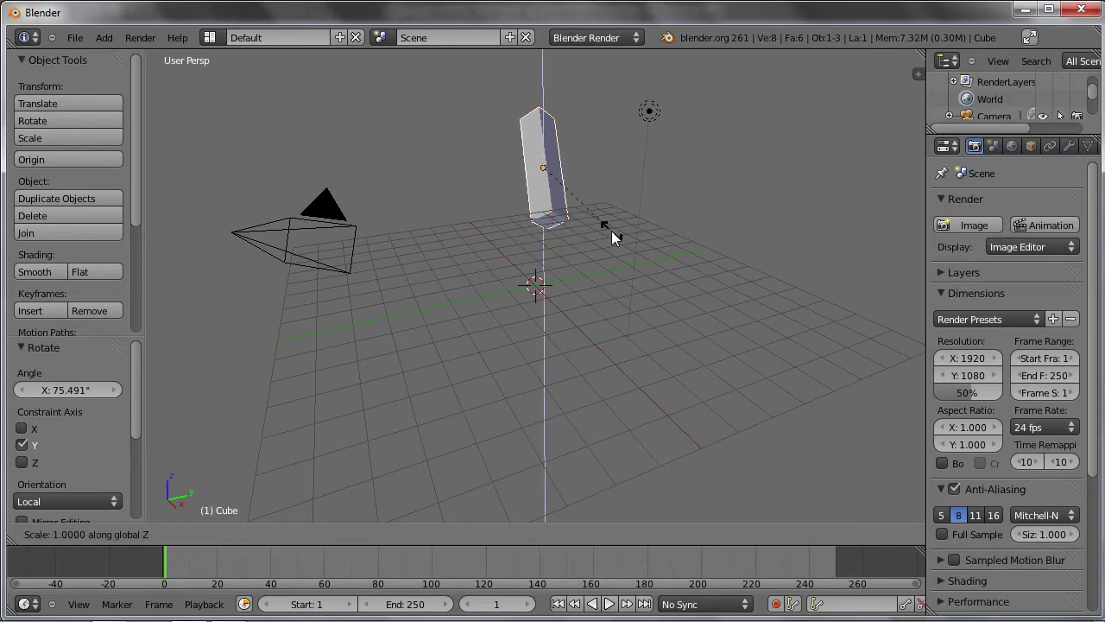
key("z")
left_click(845, 178)
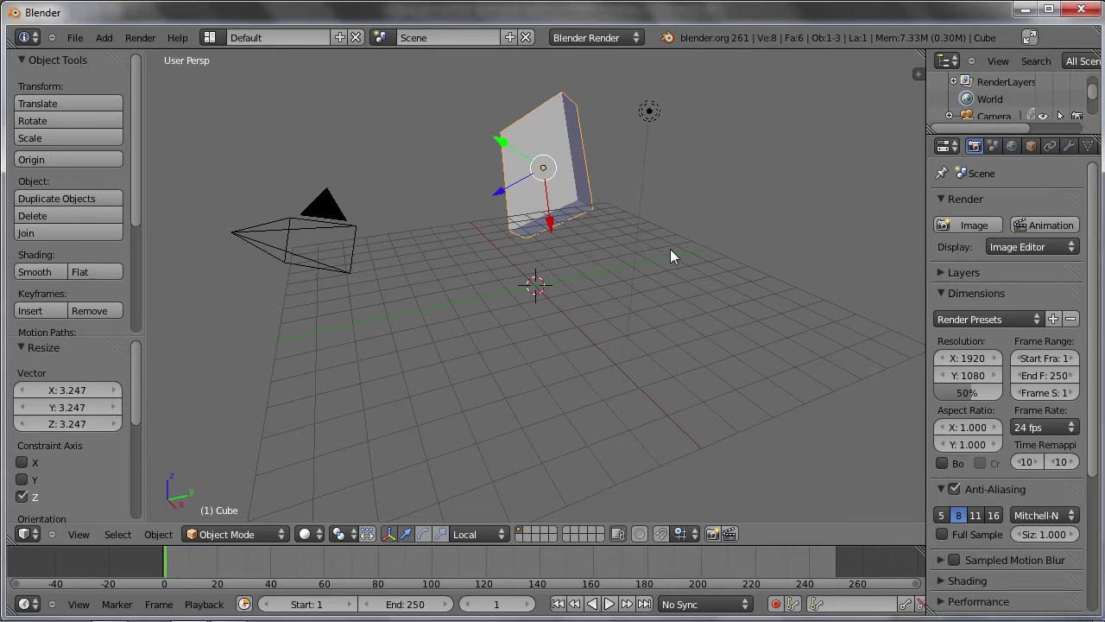
Rotate the slab freely, then view the scene from directly above.
key("r")
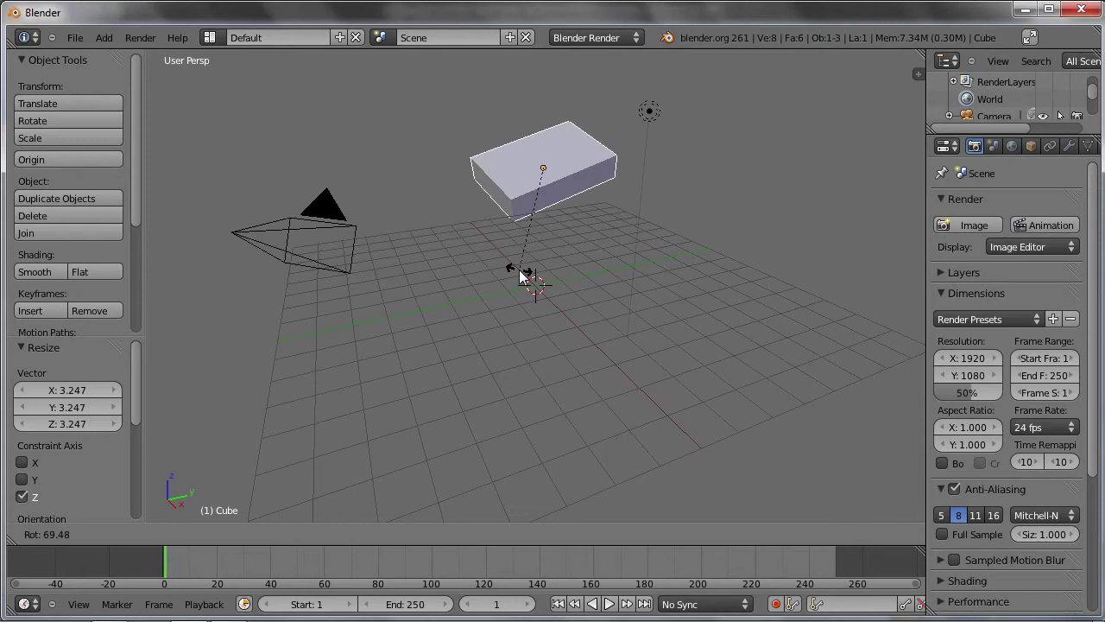
left_click(391, 325)
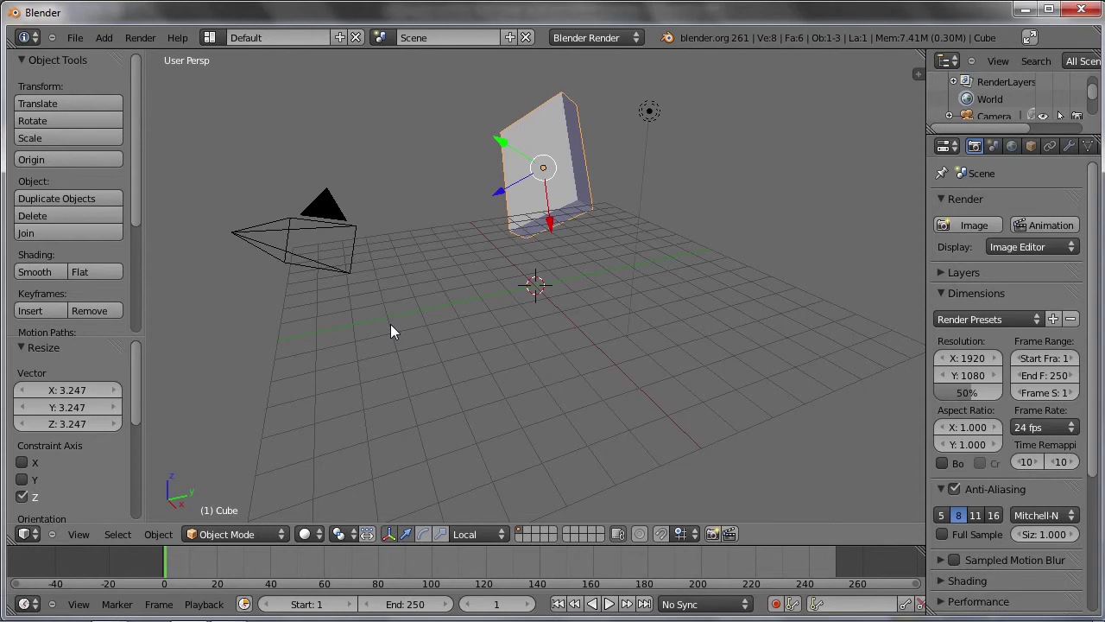
key("KP_7")
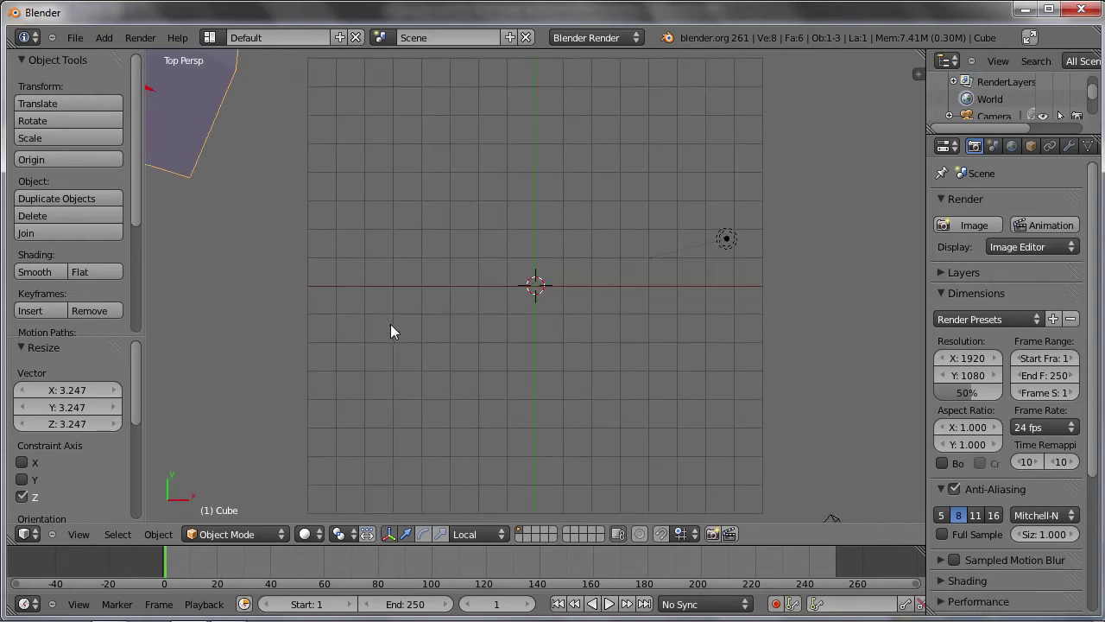
In orthographic top view, move the slab to the right of the origin.
key("KP_5")
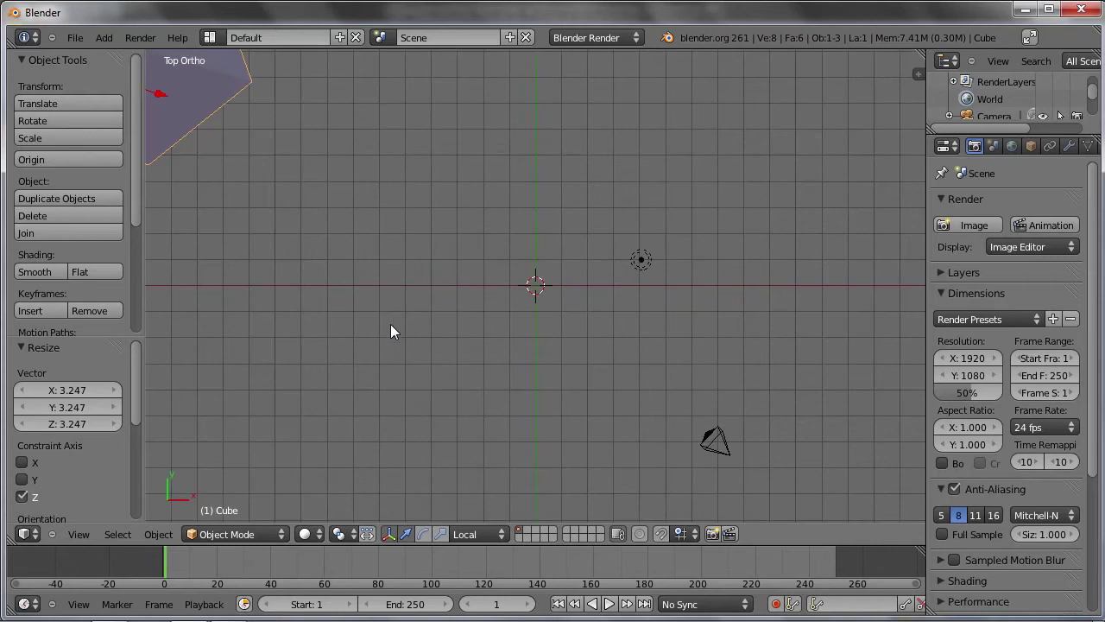
scroll(354, 250, "down", 4)
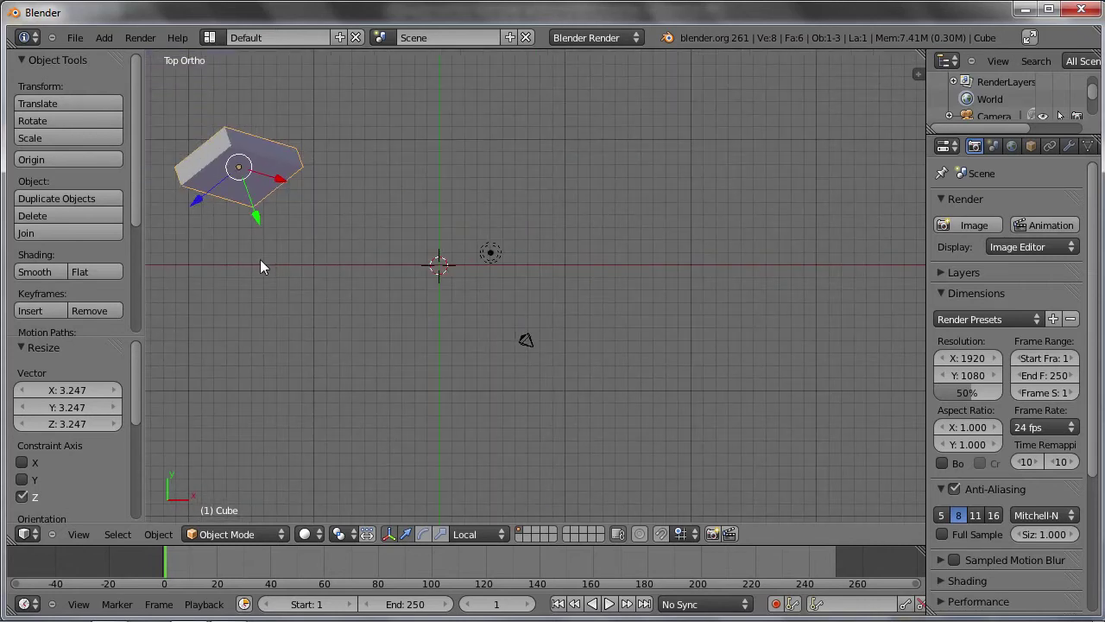
key("g")
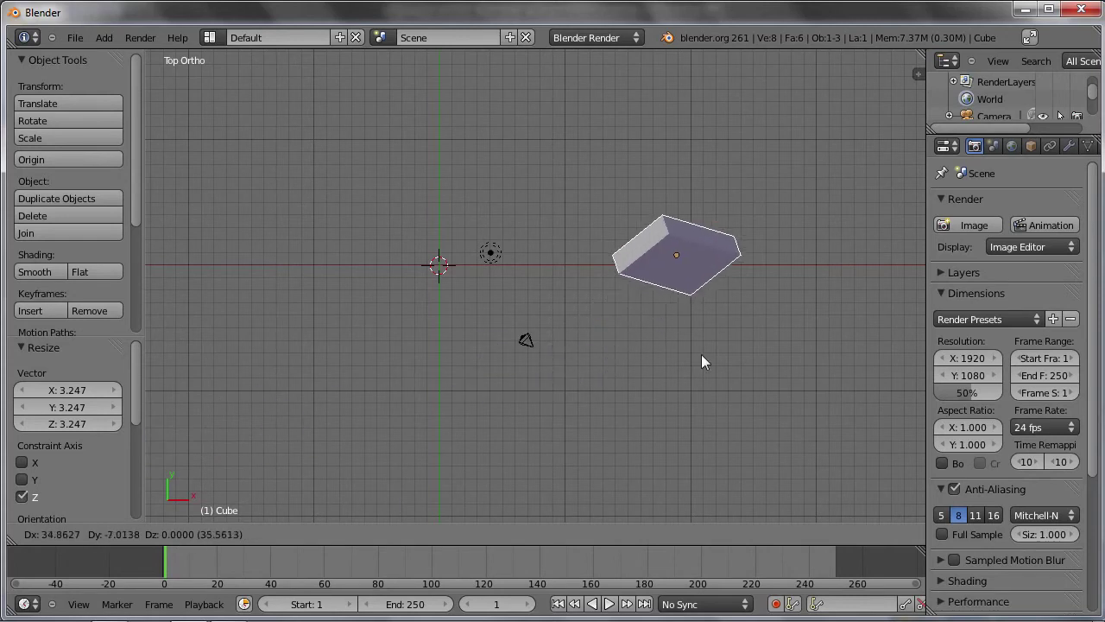
left_click(633, 349)
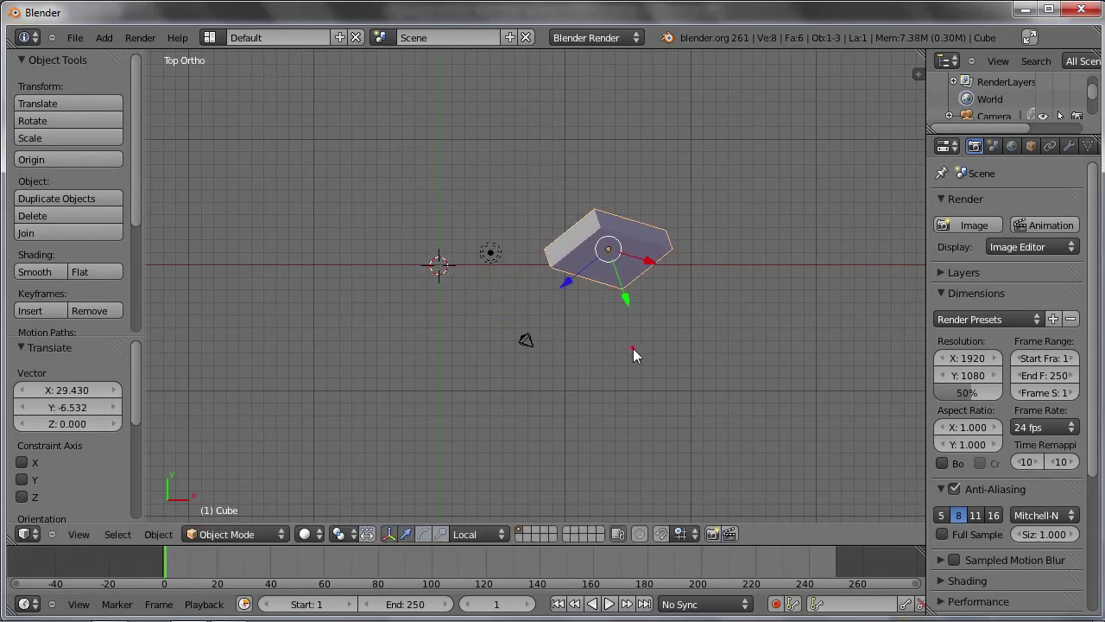
In front view, place the slab near the origin (offset -11.002, 0, 1.925).
key("KP_1")
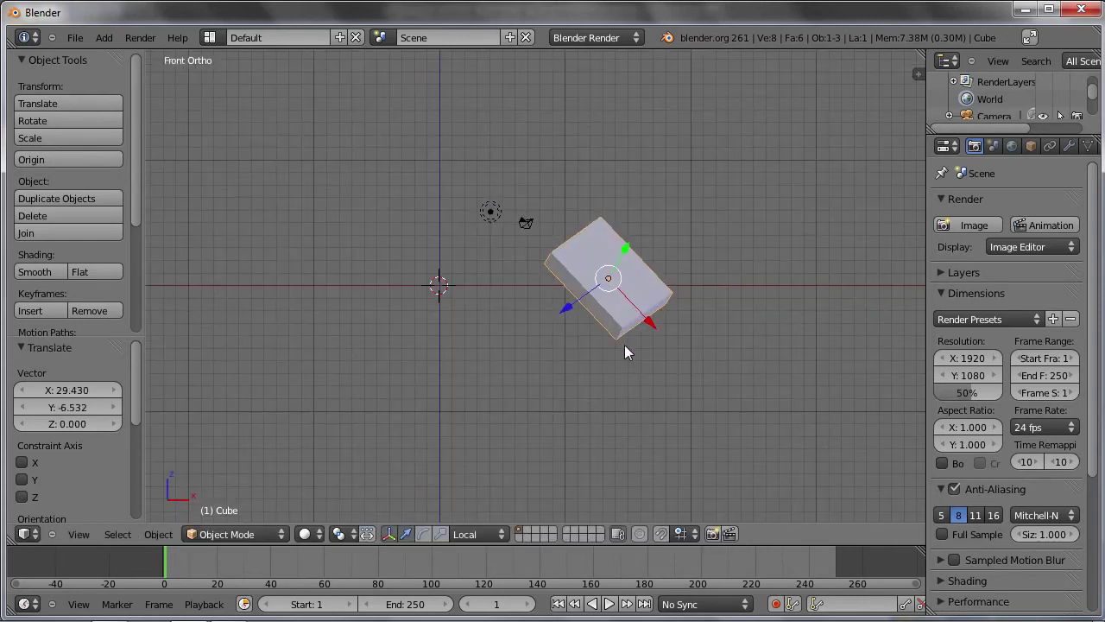
key("g")
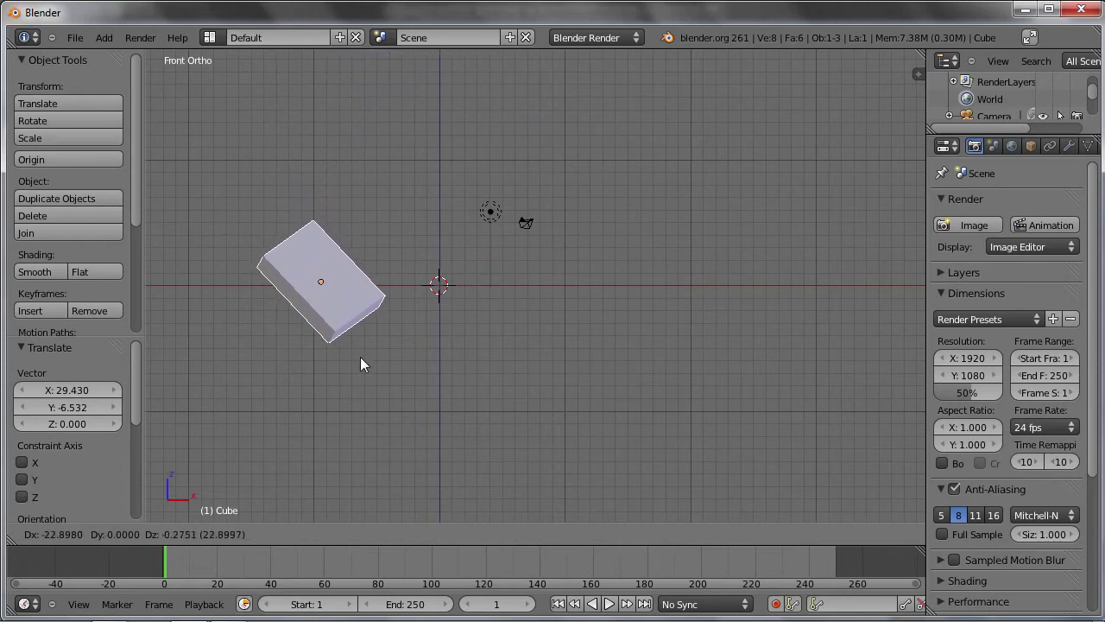
left_click(510, 331)
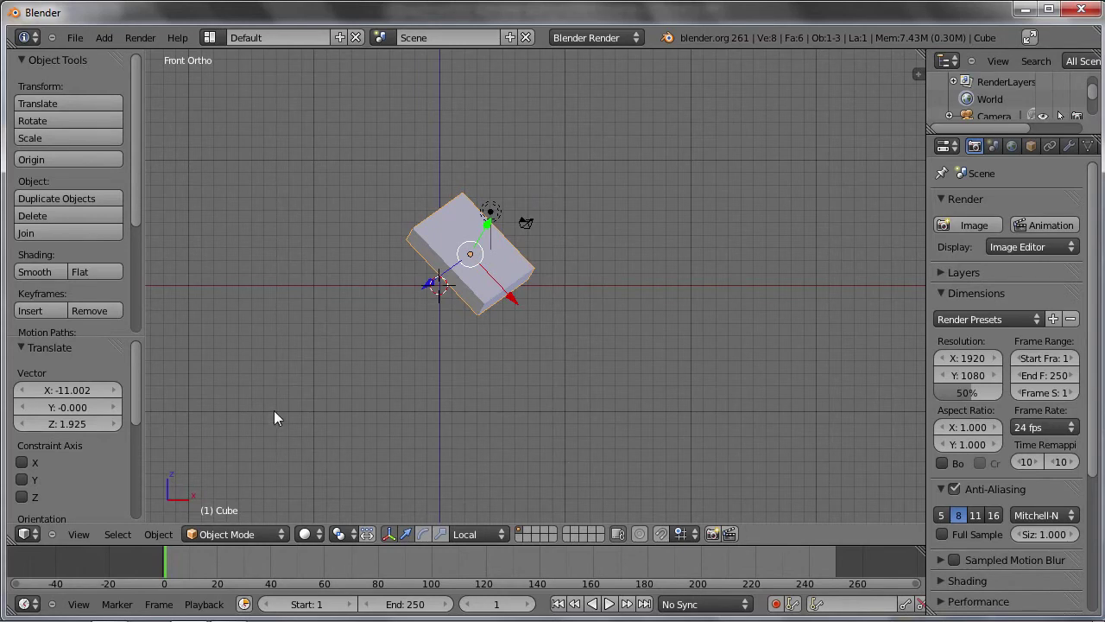
left_click(77, 535)
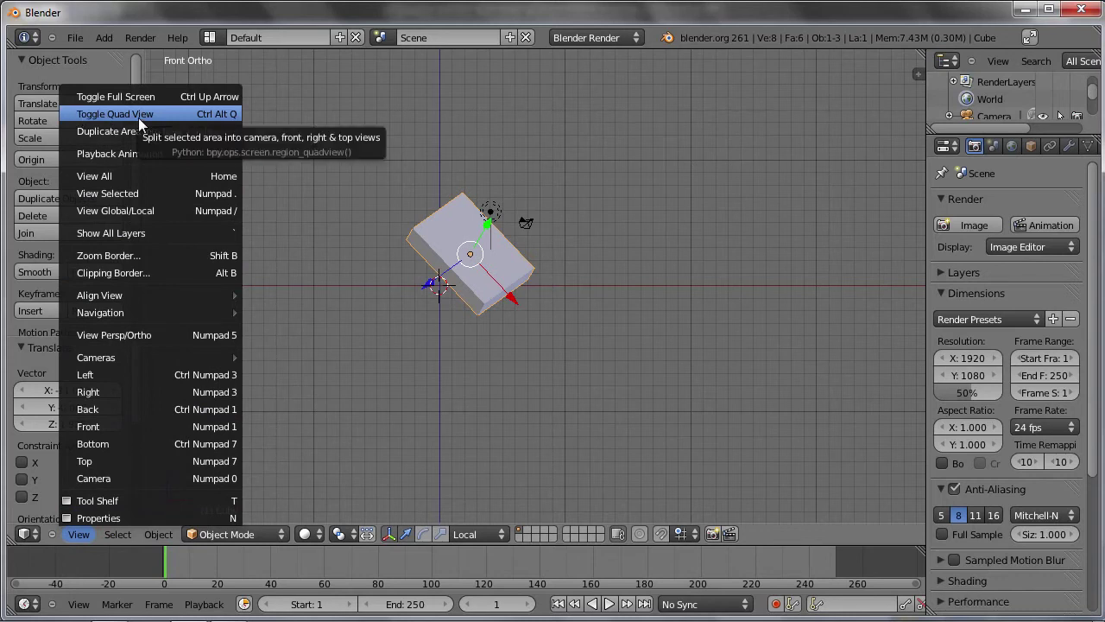
Toggle Quad View and orbit the top-right view around the cube.
left_click(222, 113)
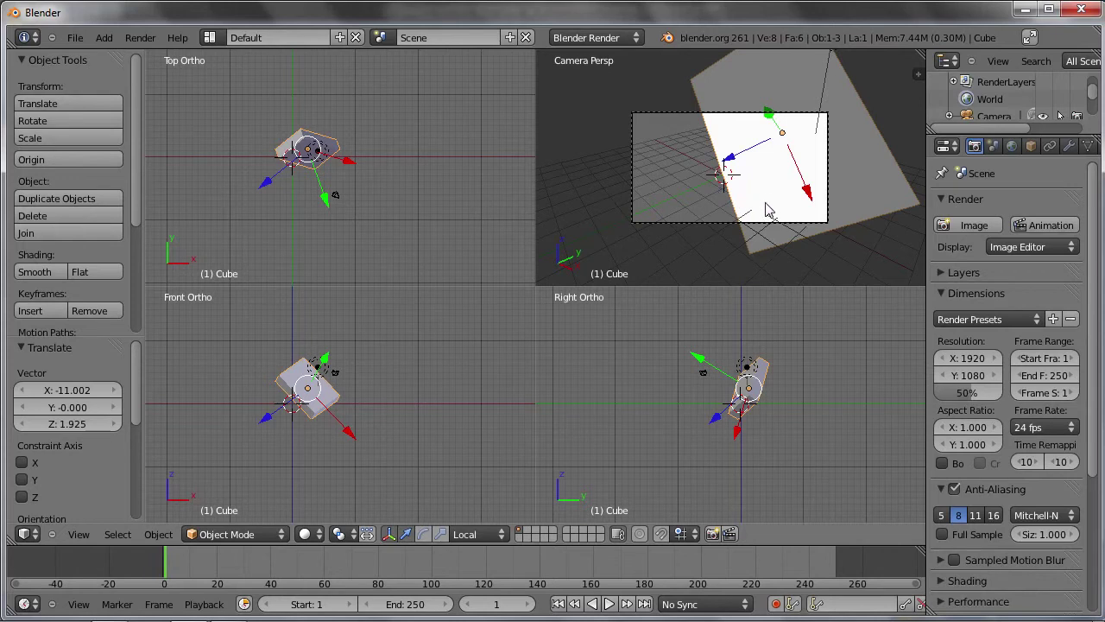
mouse_move(812, 196)
middle_mouse_down()
mouse_move(829, 143)
mouse_move(871, 150)
mouse_move(783, 176)
middle_mouse_up()
scroll(829, 142, "up", 5)
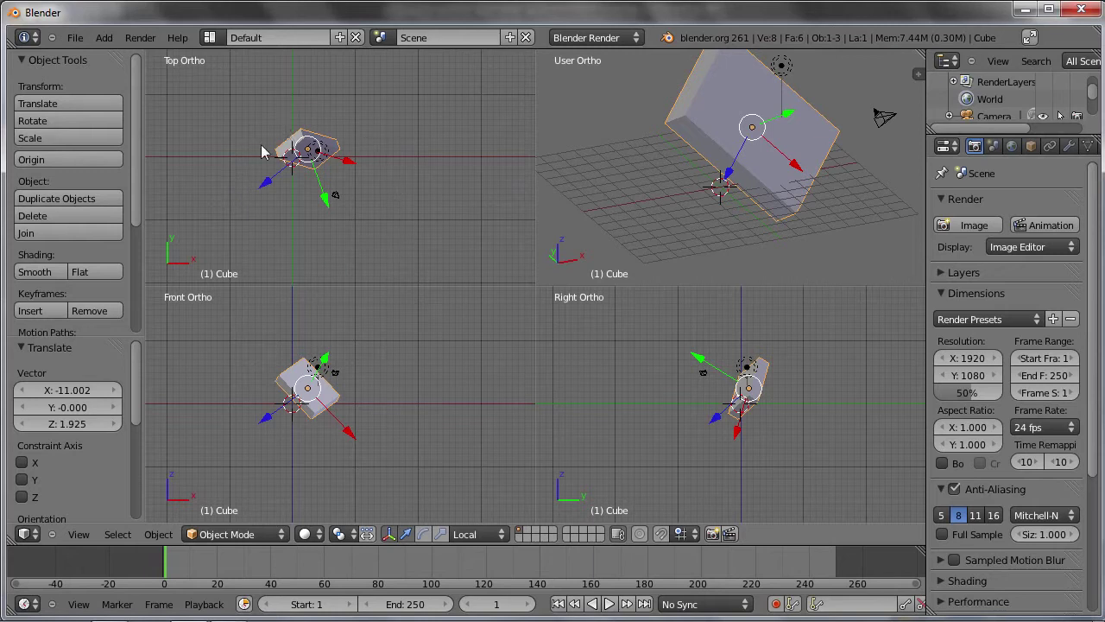
Move the cube by -6.326, -2.338, 0 to about X -6.3, Y -2.3.
key("g")
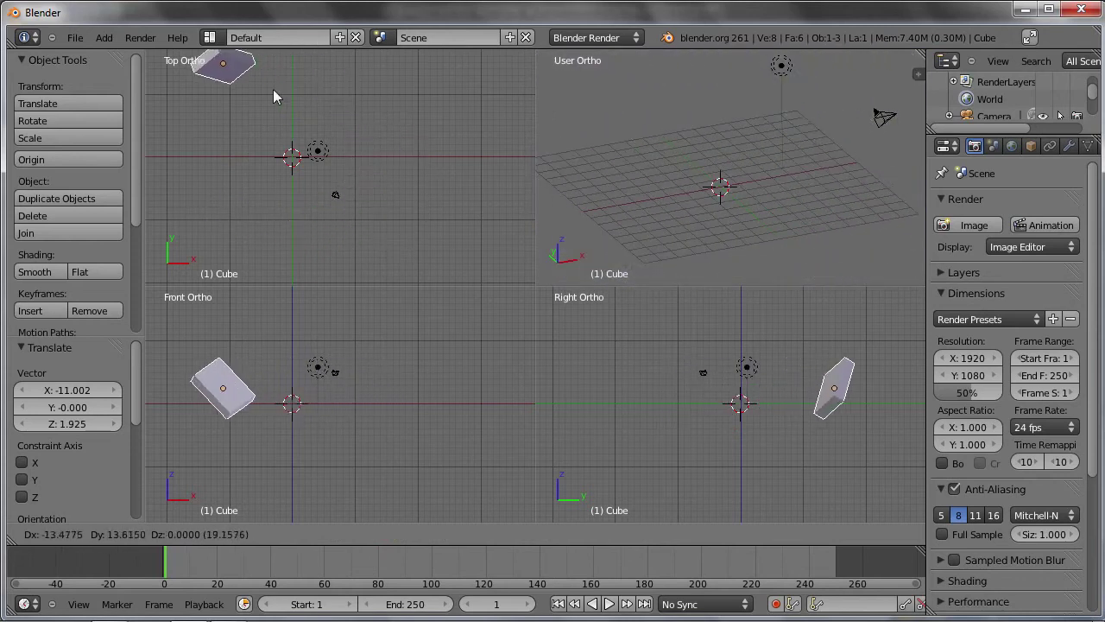
right_click(405, 183)
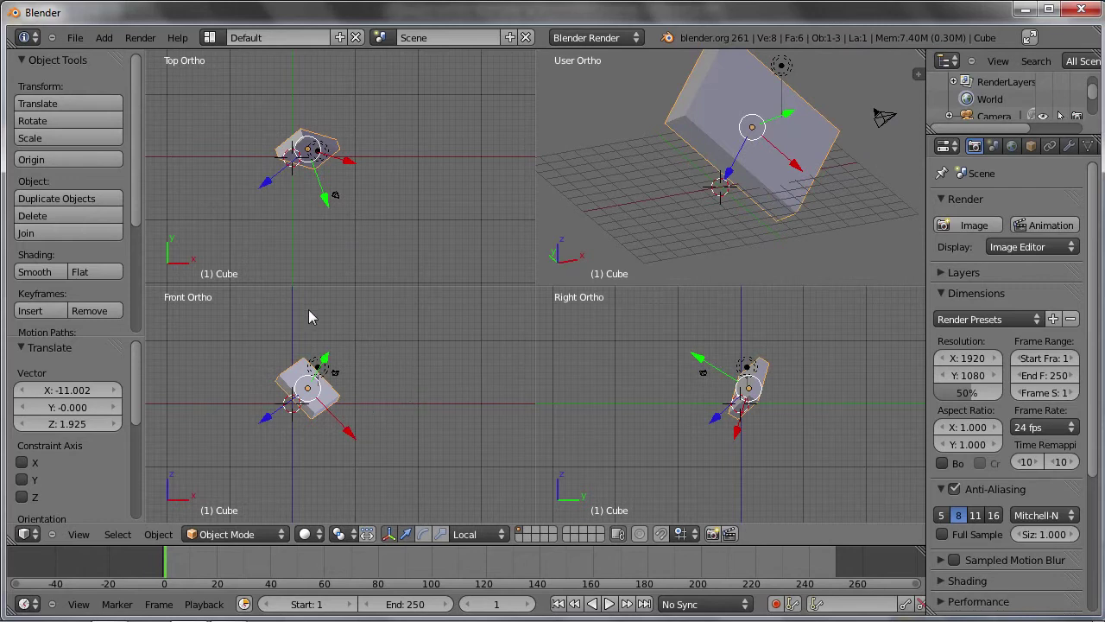
key("g")
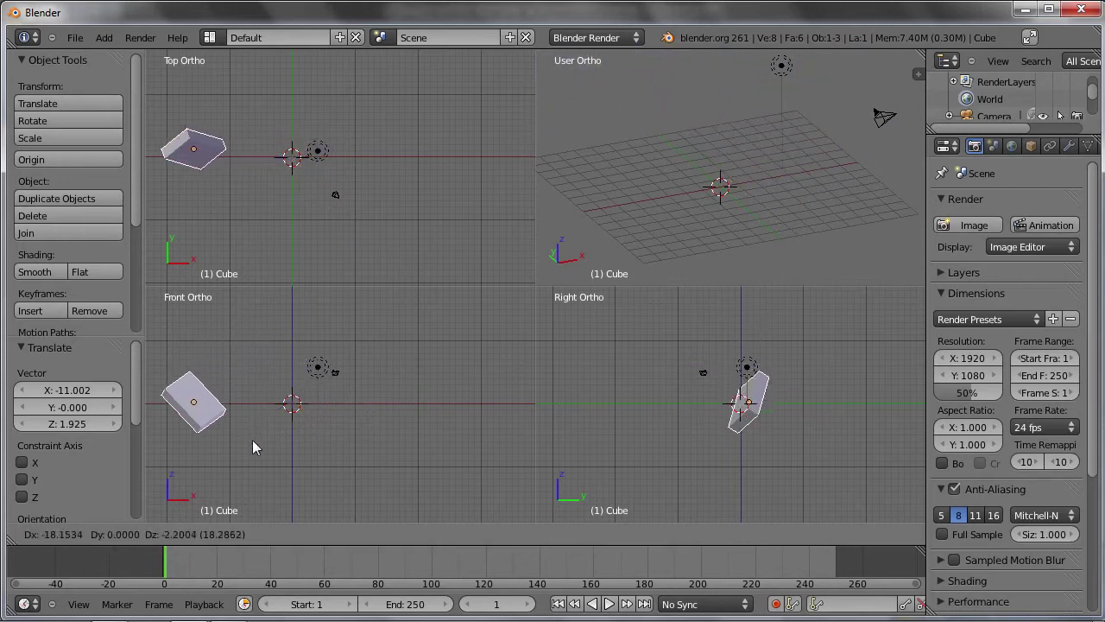
right_click(321, 434)
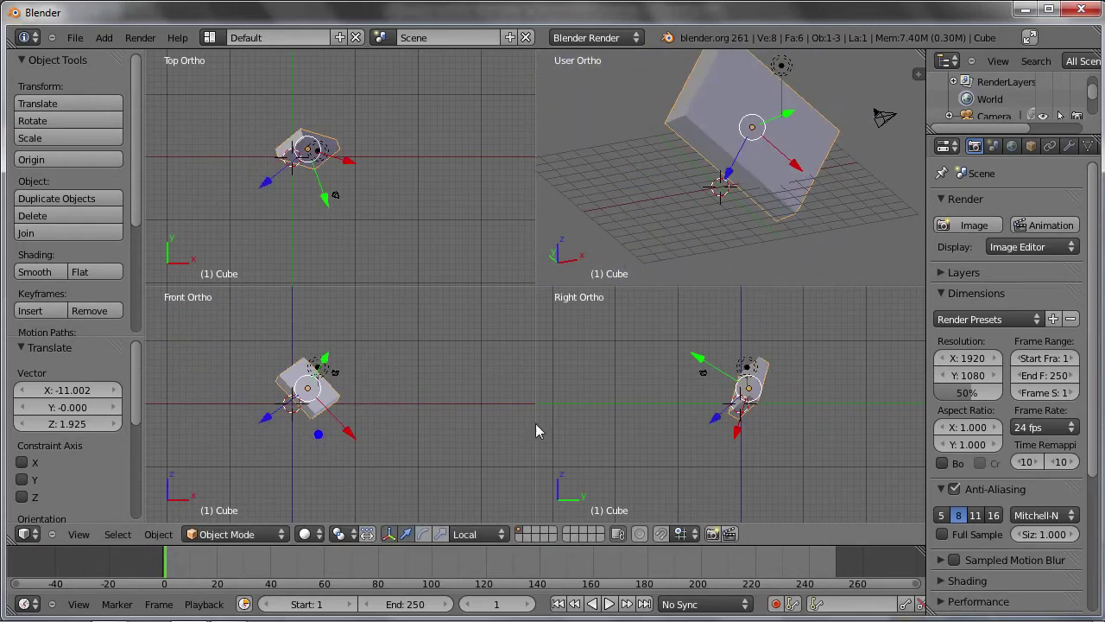
key("g")
left_click(799, 401)
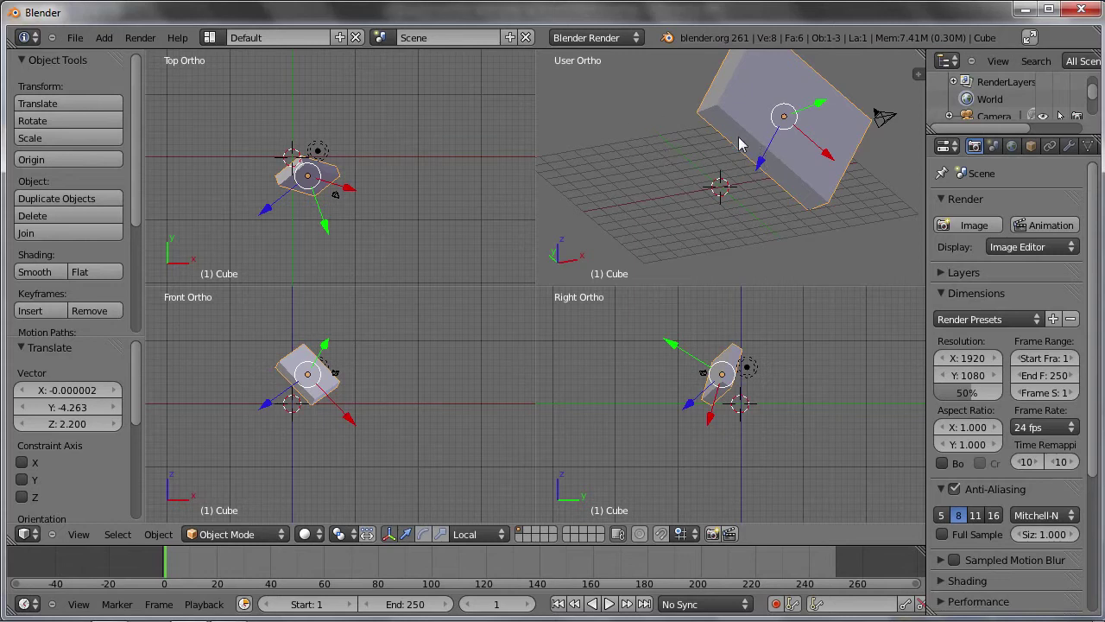
key("g")
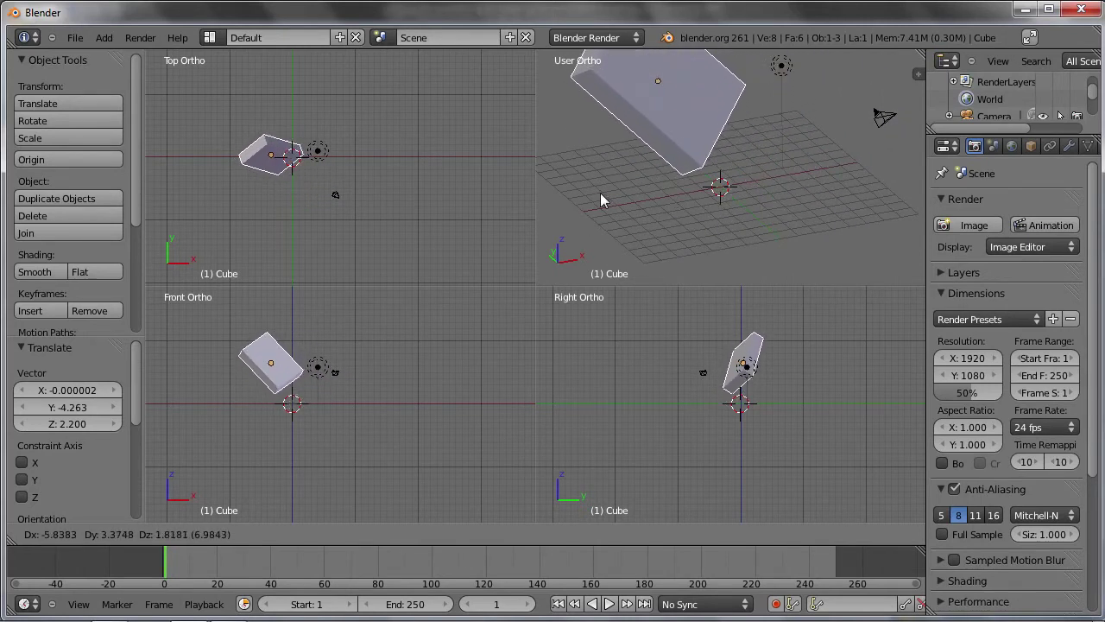
key("Escape")
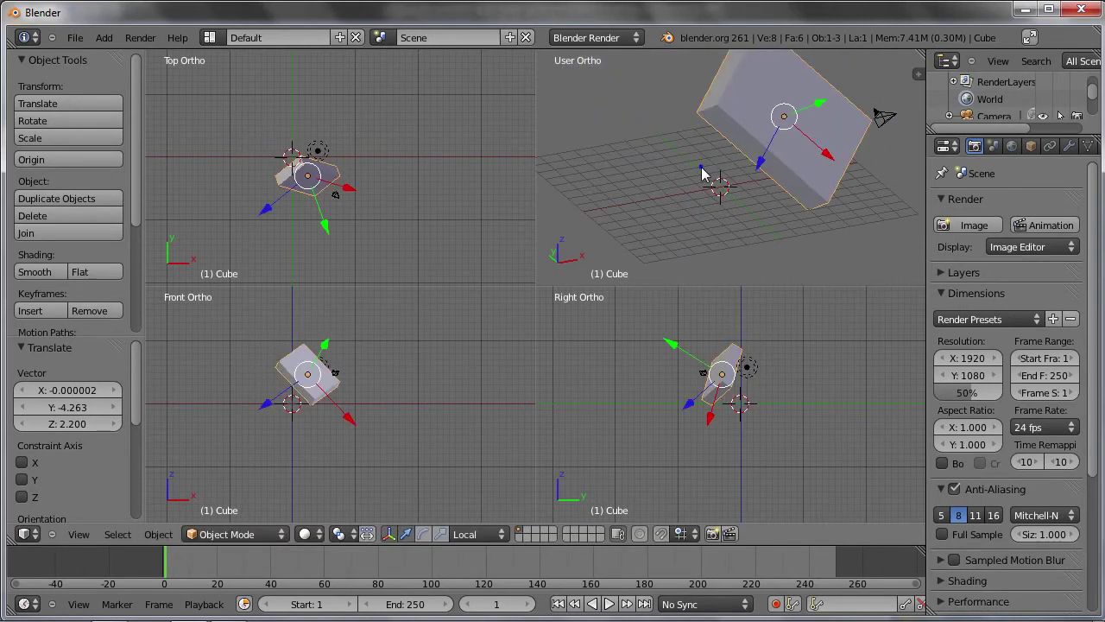
key("g")
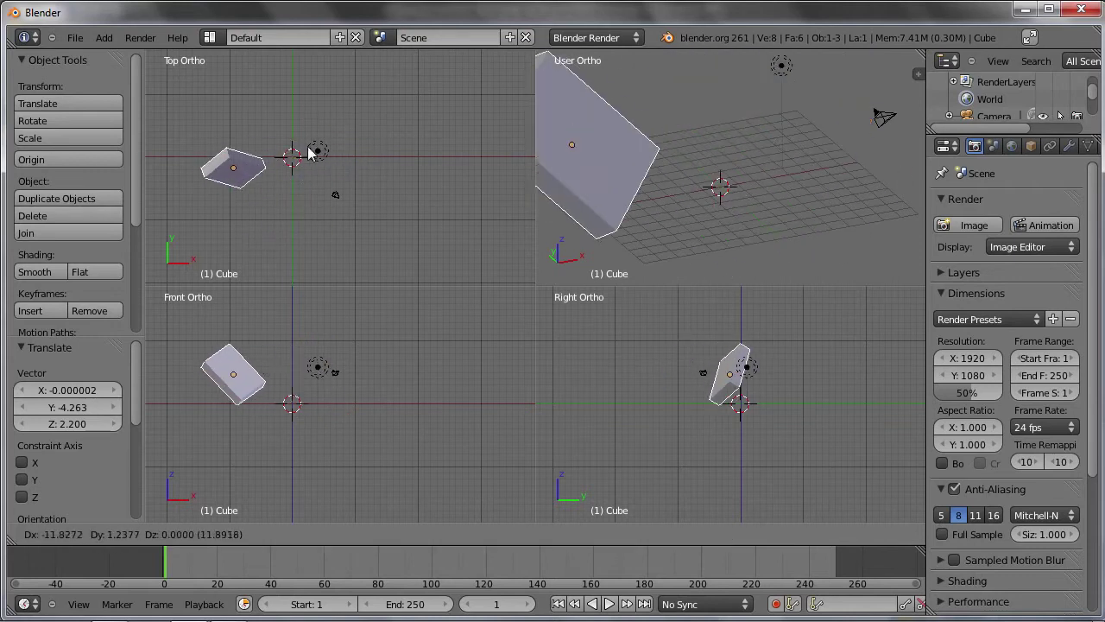
left_click(331, 137)
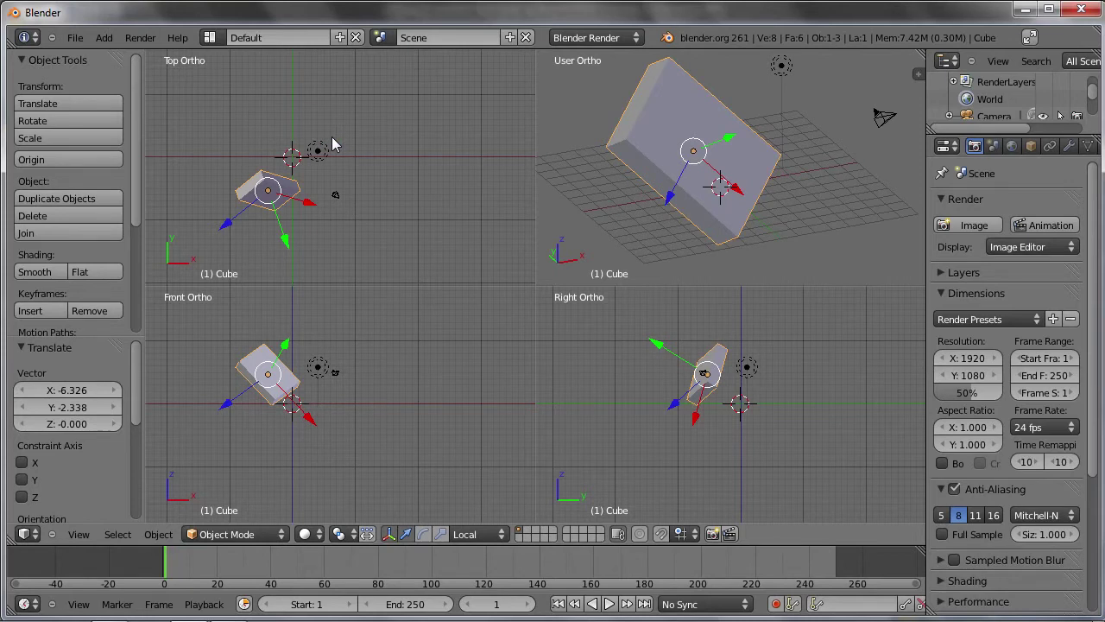
Recenter the top view and set the top-right view to an angled right-side look.
key("ctrl+alt+q")
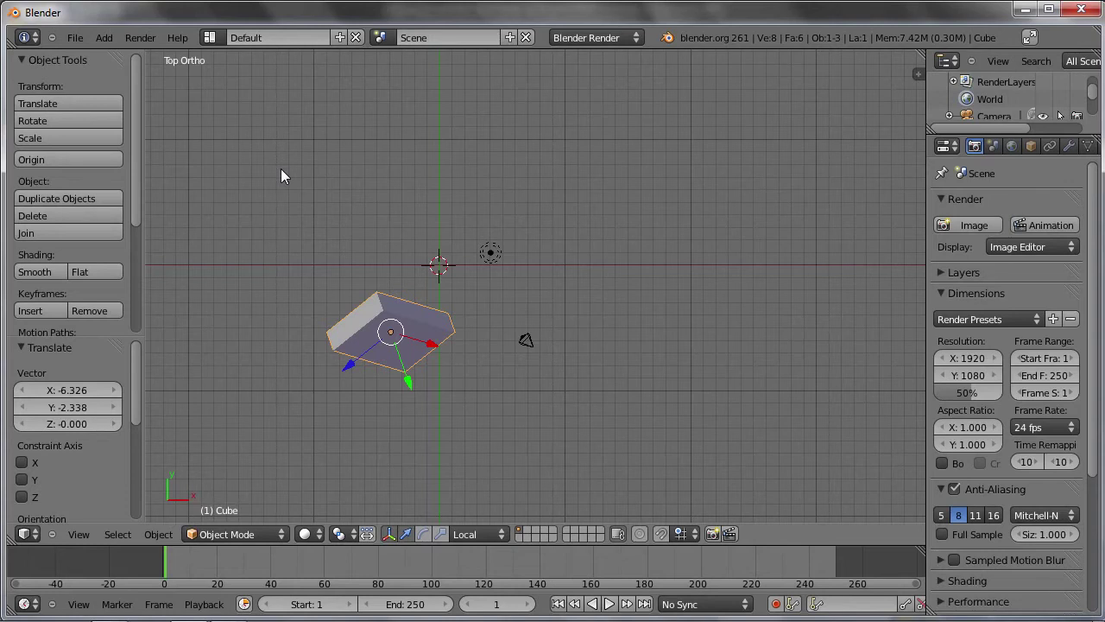
key("ctrl+alt+q")
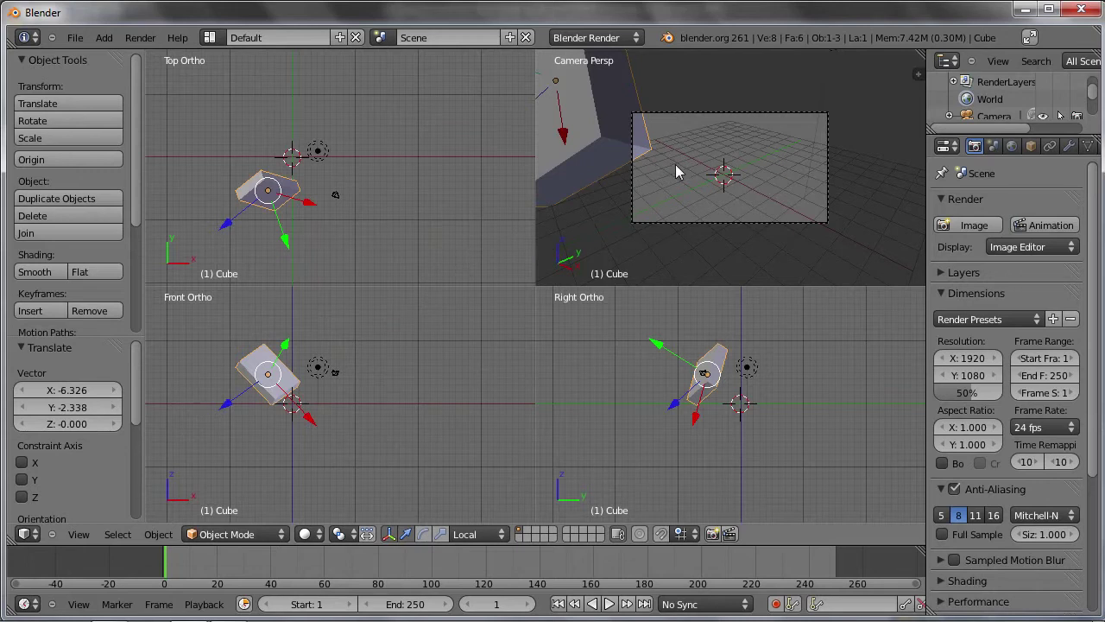
key("KP_0")
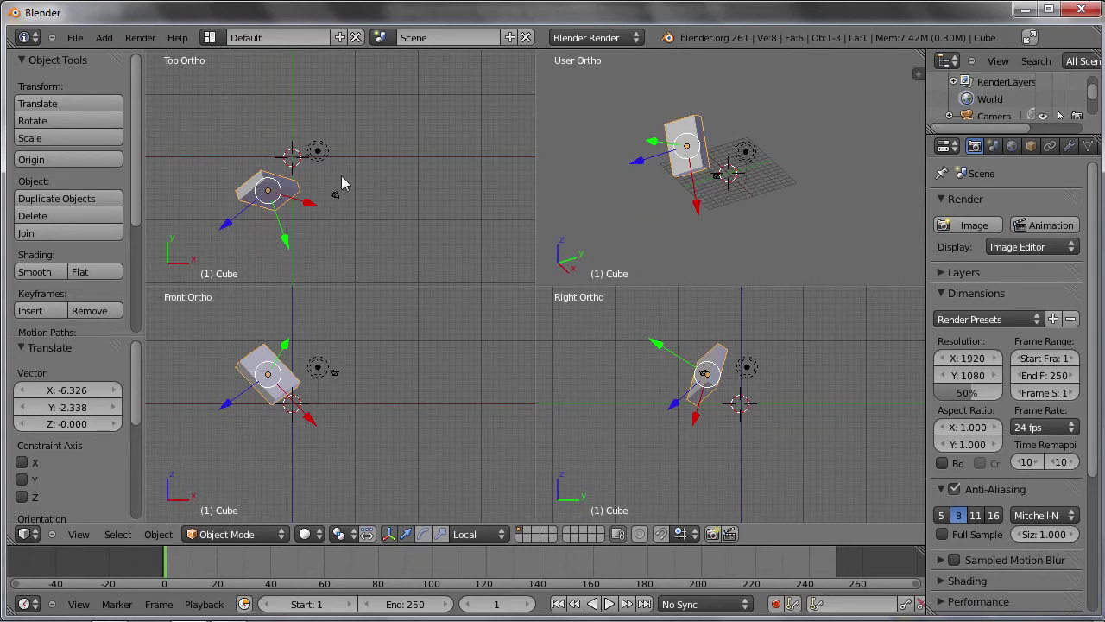
scroll(361, 229, "down", 1)
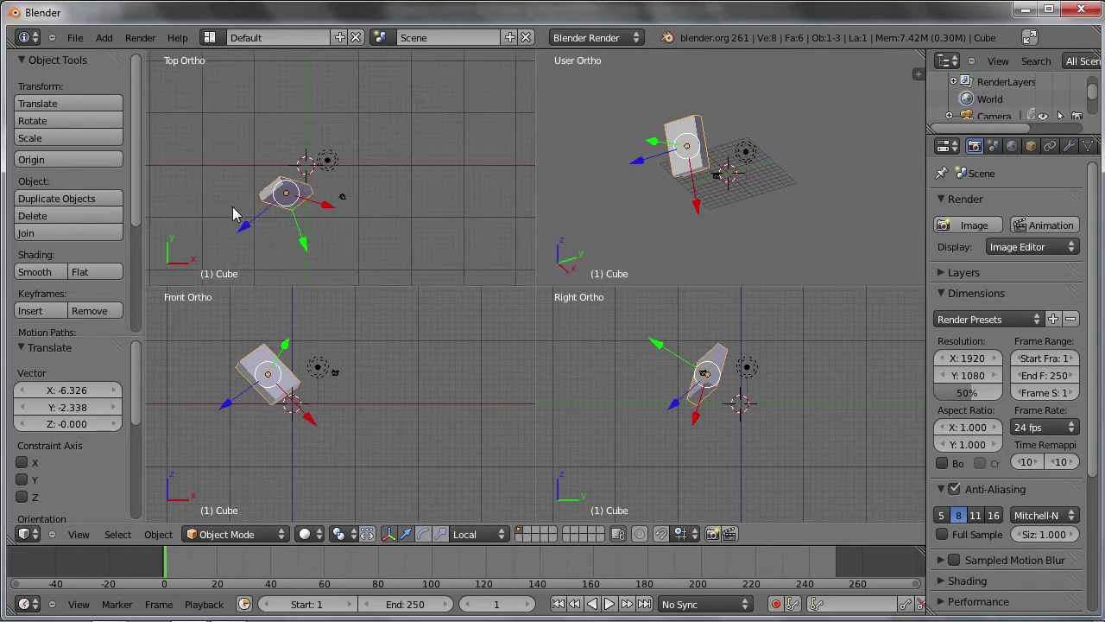
mouse_move(234, 242)
middle_mouse_down("shift")
mouse_move(260, 233)
mouse_move(287, 145)
mouse_move(284, 247)
middle_mouse_up("shift")
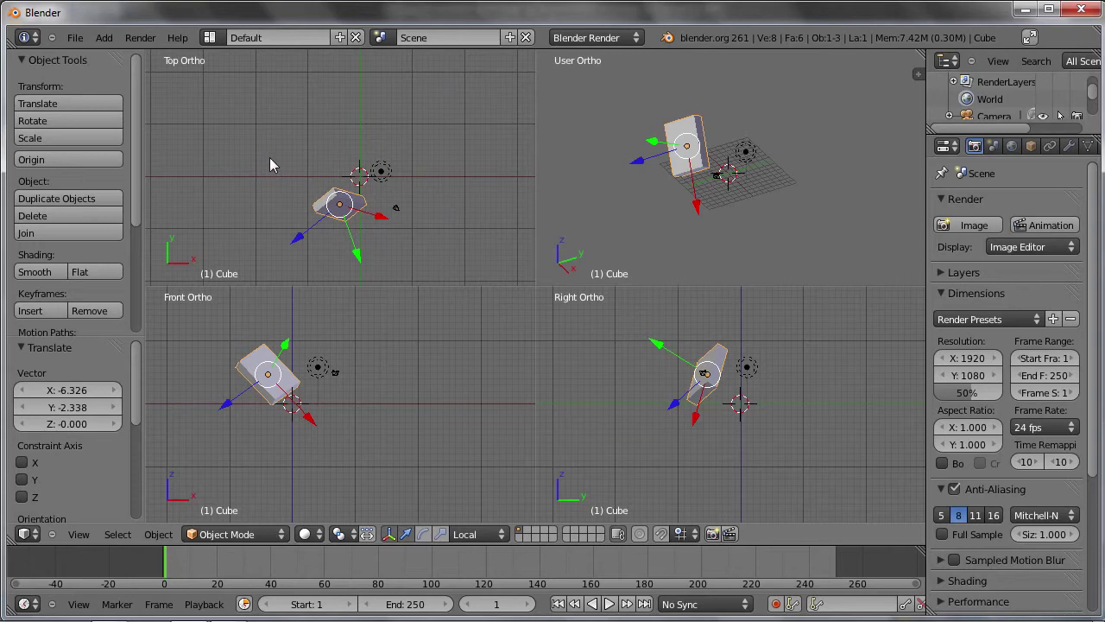
key("KP_3")
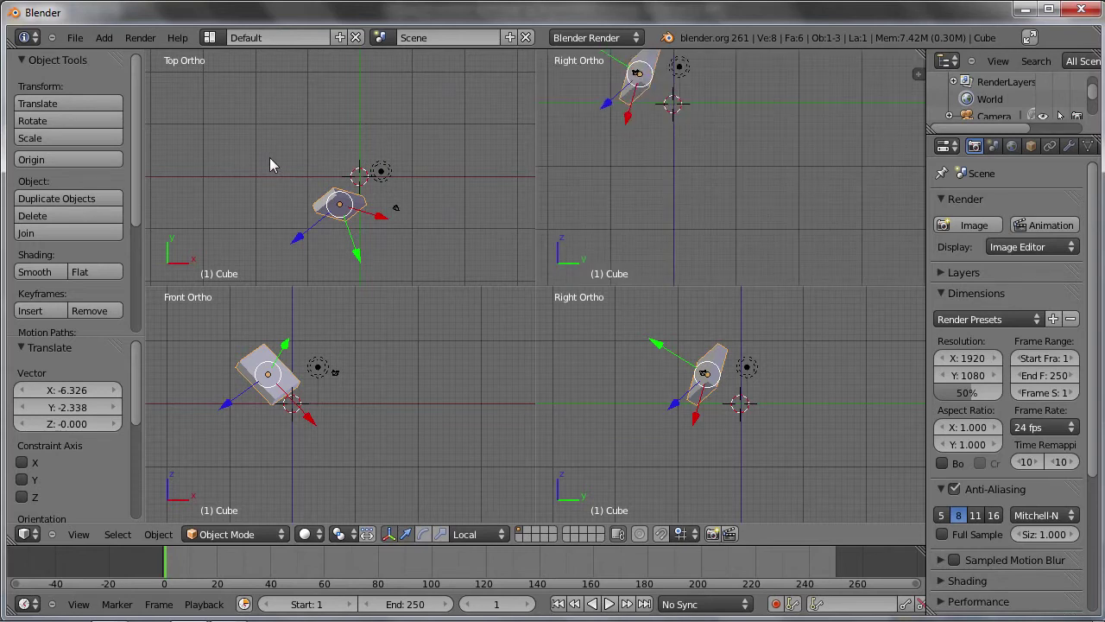
mouse_move(713, 139)
middle_mouse_down()
mouse_move(677, 130)
mouse_move(726, 139)
middle_mouse_up()
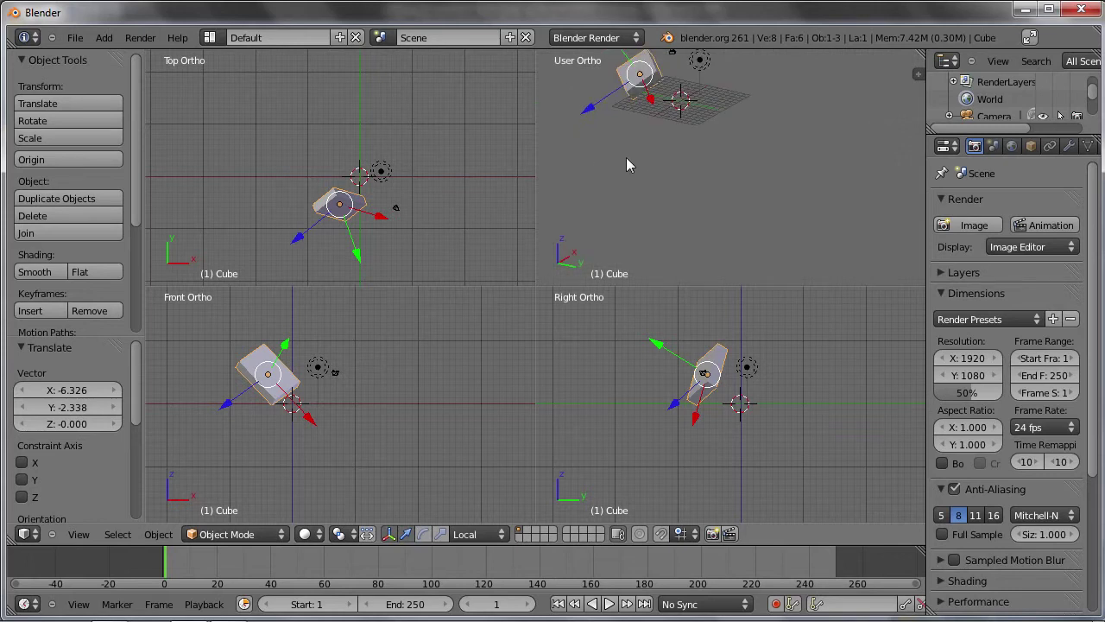
Return to a single perspective view and set transform orientation to Global.
key("ctrl+alt+q")
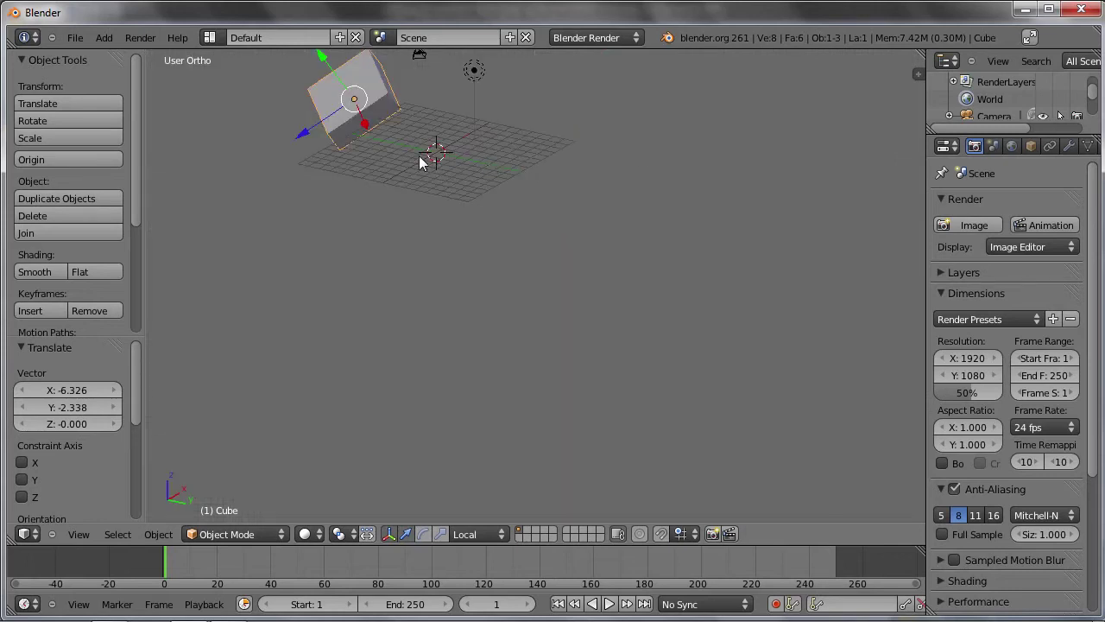
middle_click_drag(420, 163, 488, 335, "shift")
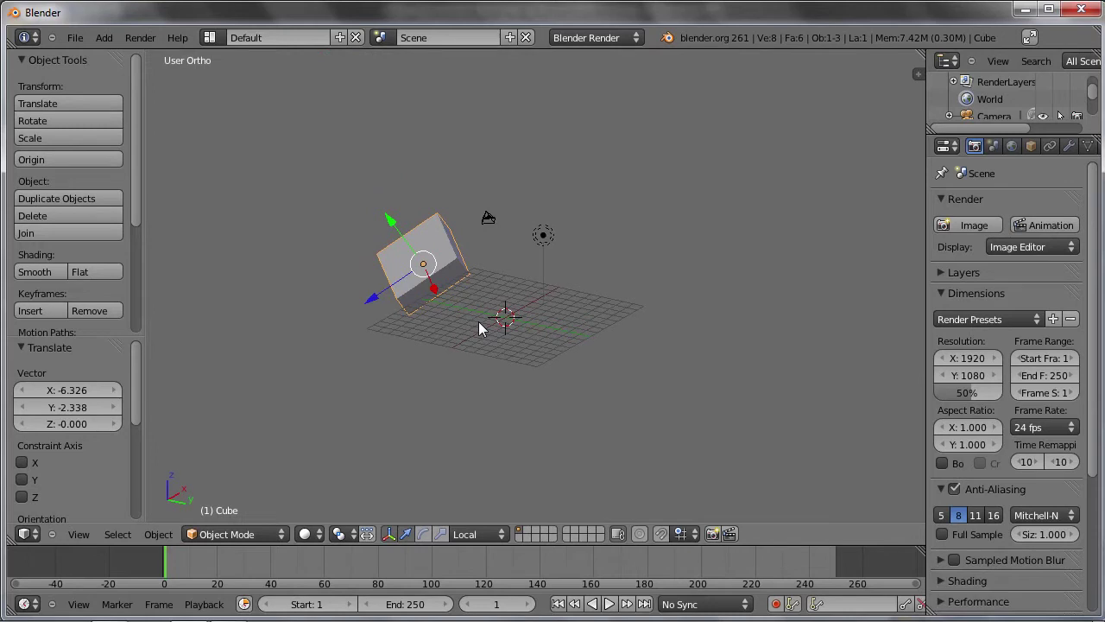
key("KP_5")
mouse_move(473, 323)
middle_mouse_down()
mouse_move(418, 343)
mouse_move(447, 428)
middle_mouse_up()
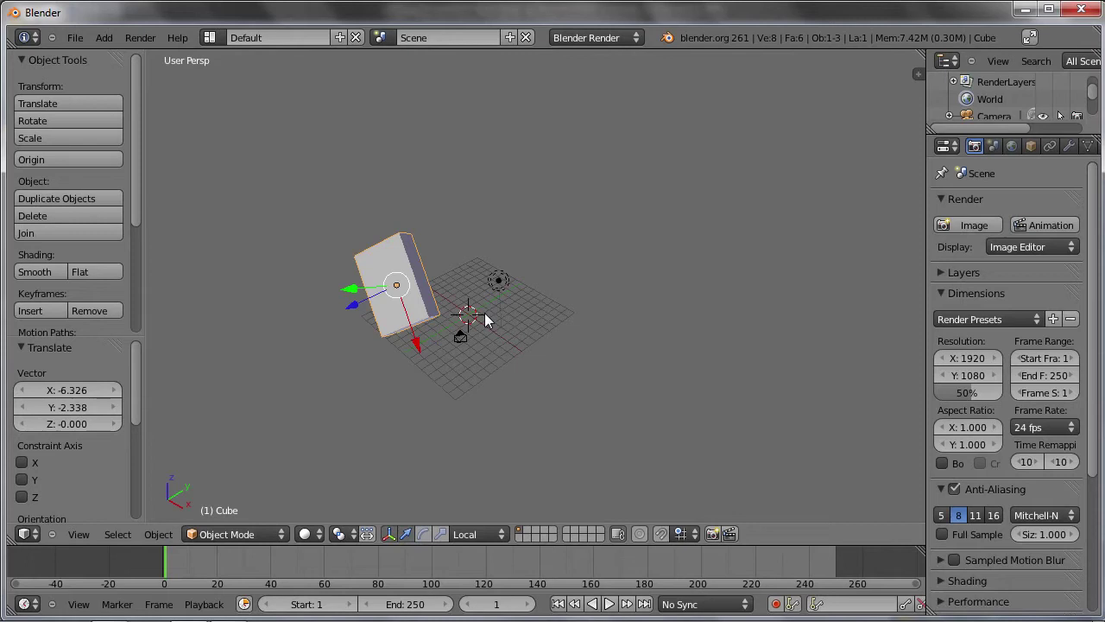
scroll(484, 318, "up", 4)
left_click(466, 534)
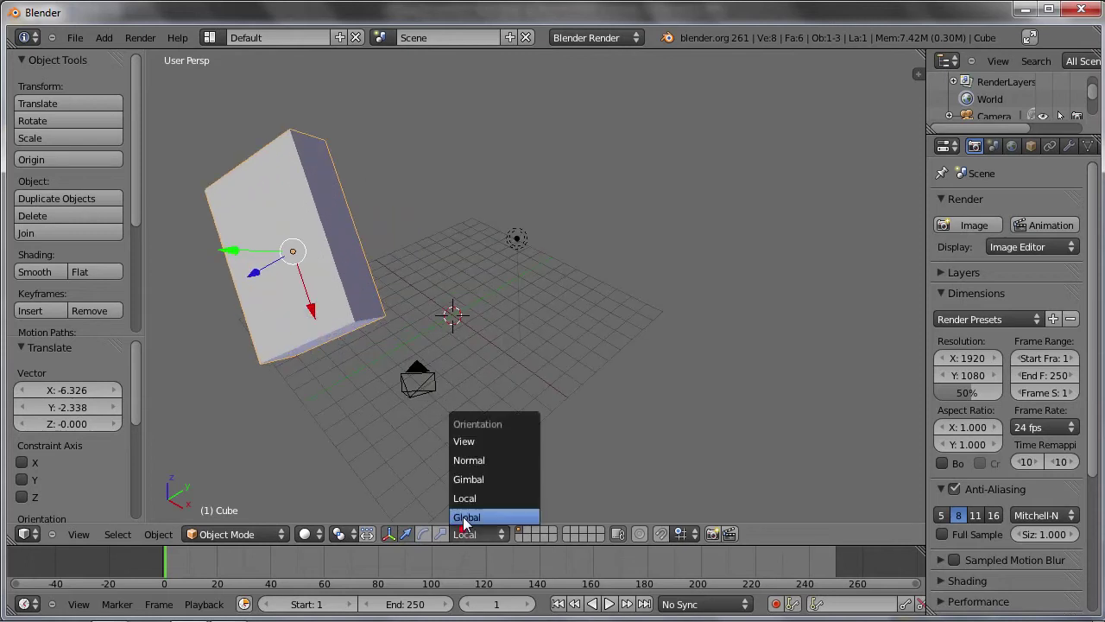
left_click(466, 515)
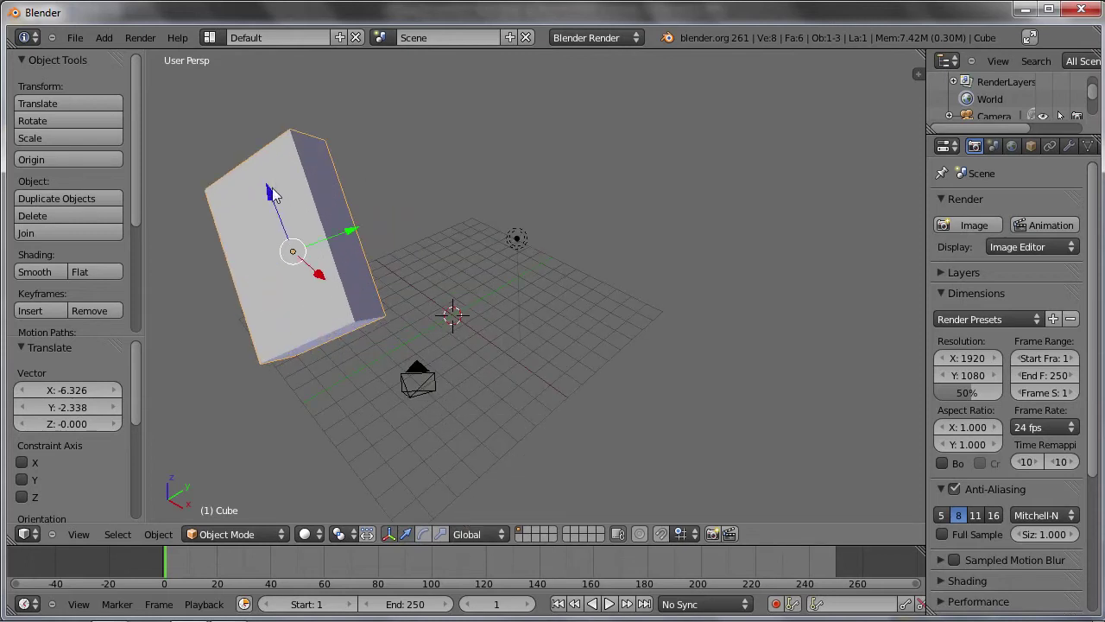
Move the cube on the ground plane, then clear its location to the origin with Alt+G.
left_click(270, 194)
right_click(333, 241)
key("g")
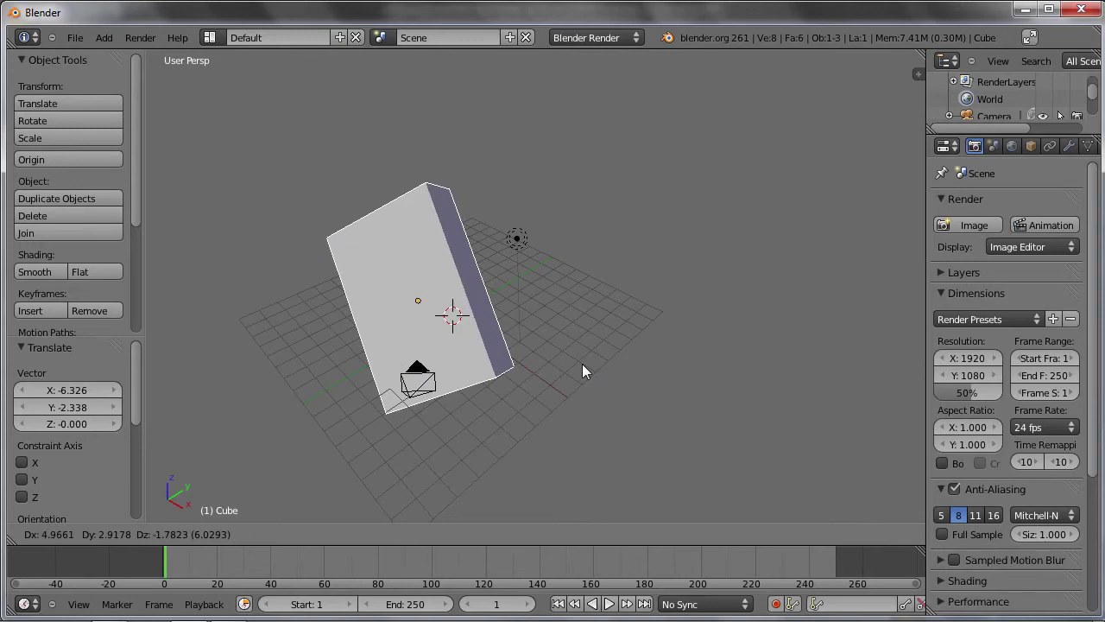
key("shift+z")
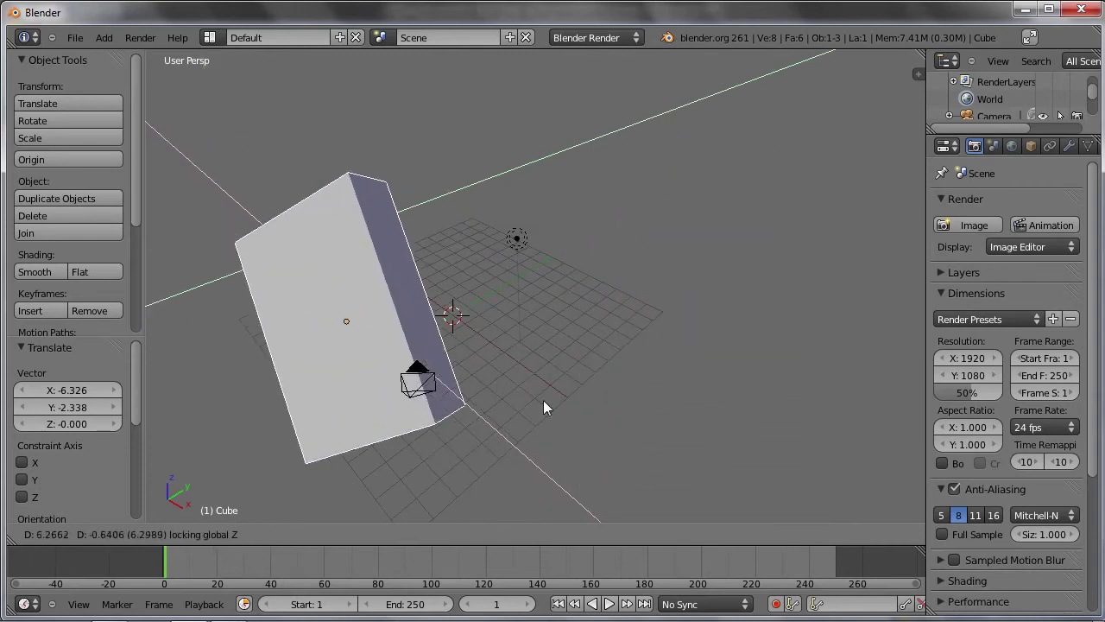
left_click(567, 196)
mouse_move(602, 231)
middle_mouse_down()
mouse_move(570, 291)
mouse_move(481, 261)
mouse_move(439, 327)
middle_mouse_up()
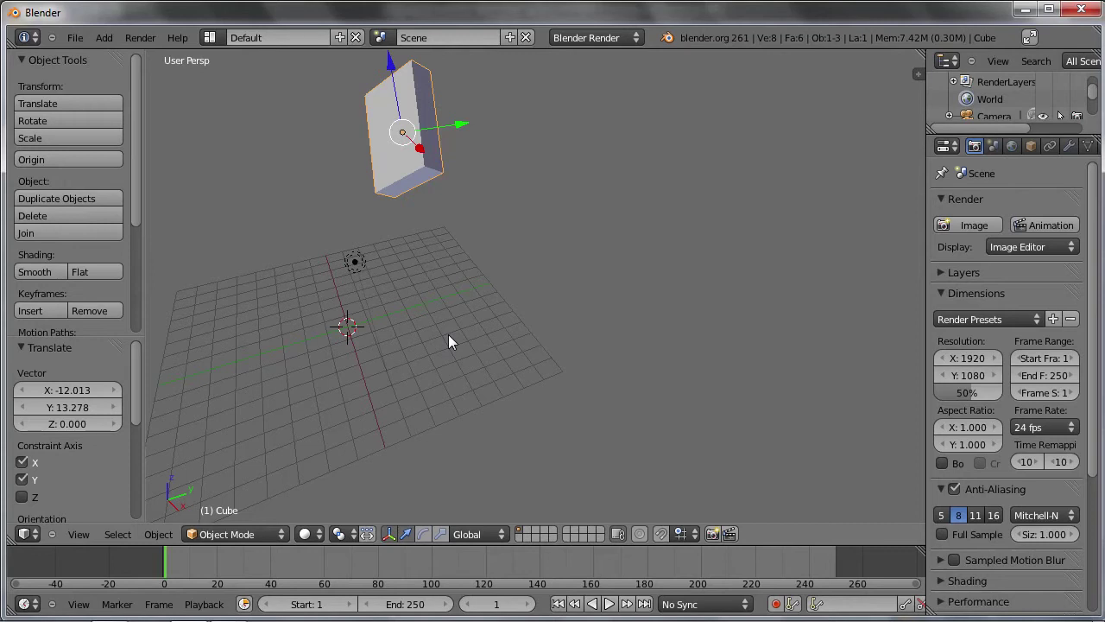
key("alt+g")
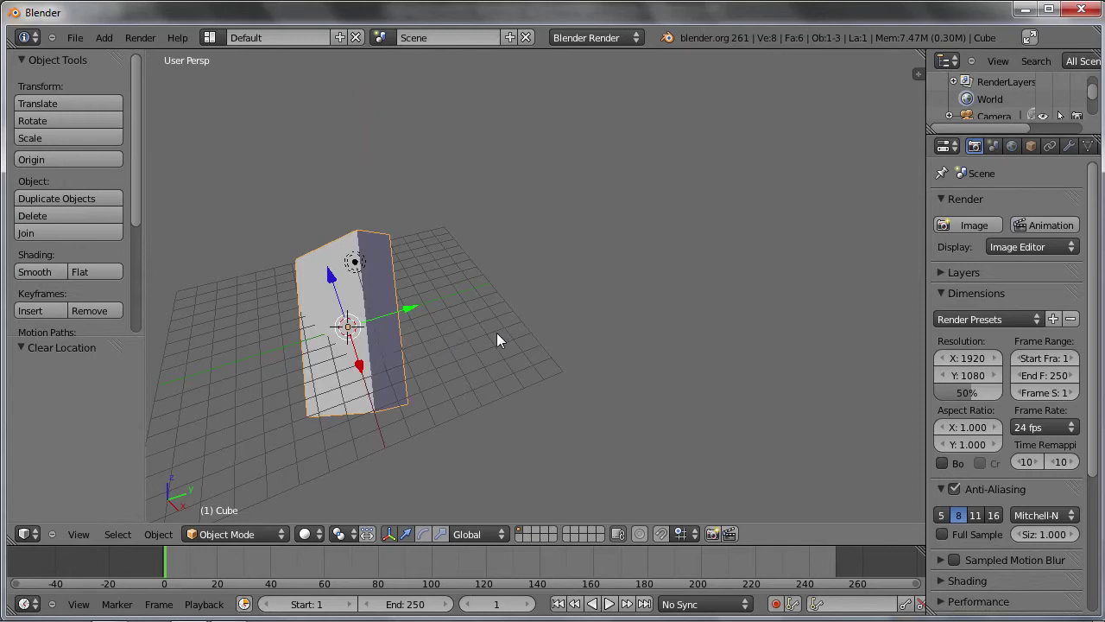
Clear the cube's rotation with Alt+R and scale with Alt+S, then orbit to a flatter angle.
left_click(917, 74)
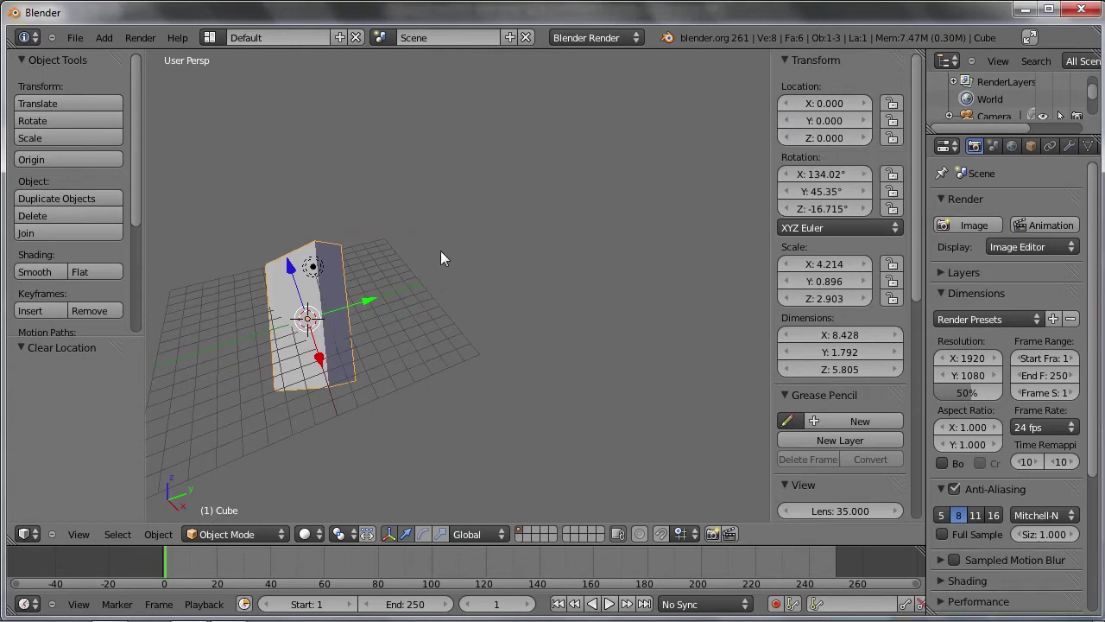
key("alt+r")
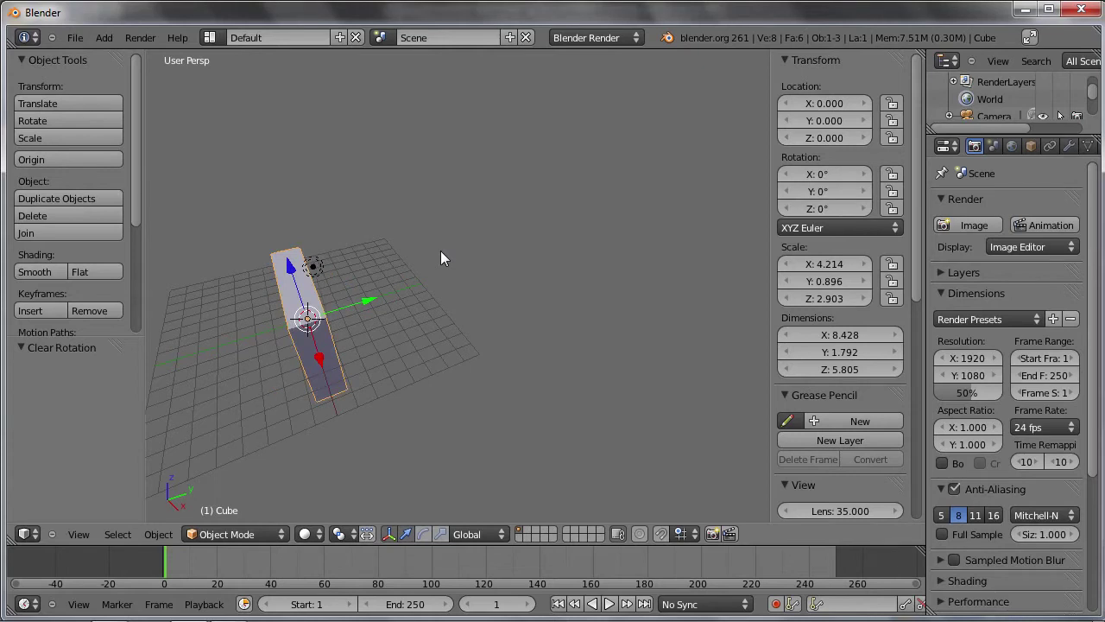
key("alt+s")
mouse_move(388, 303)
middle_mouse_down()
mouse_move(386, 287)
mouse_move(329, 343)
middle_mouse_up()
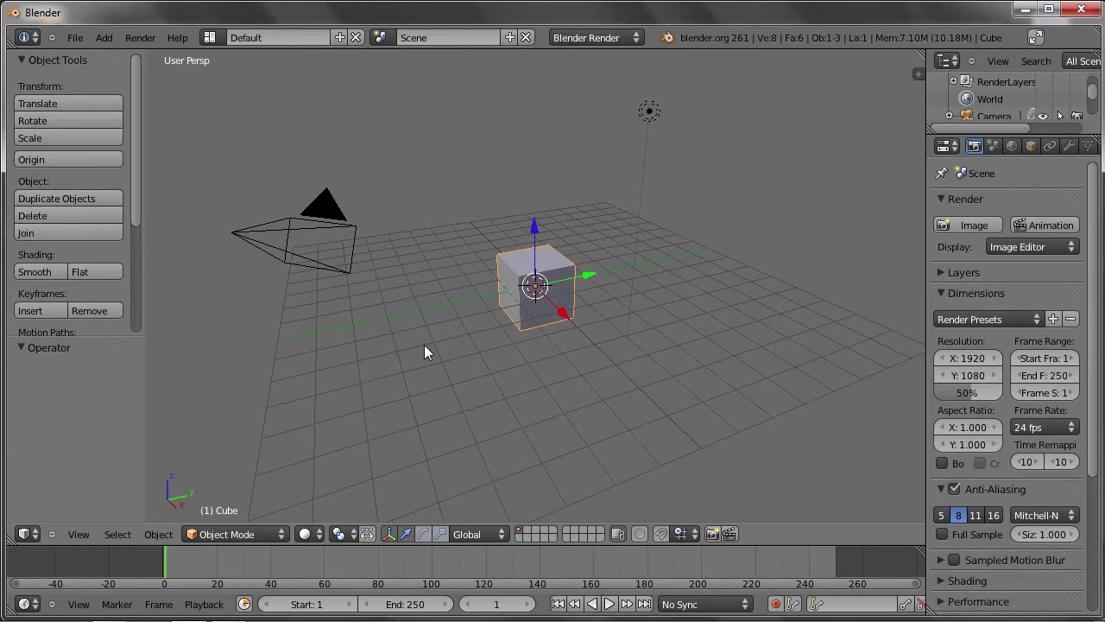
Check the cube's transform values, then move the cube 2 units along Y.
key("n")
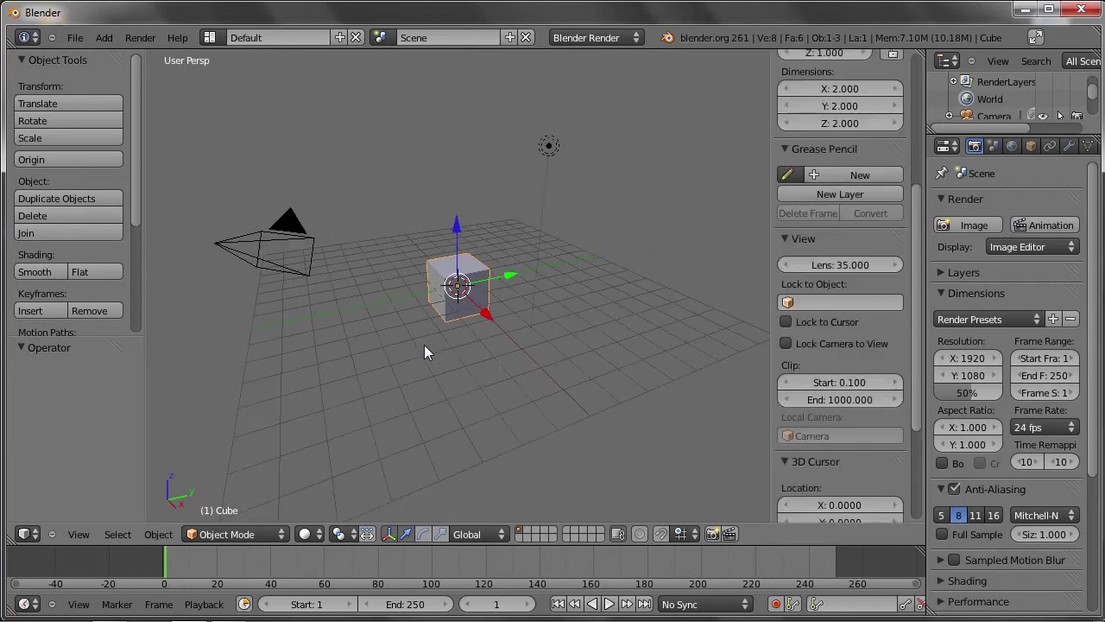
scroll(844, 136, "up", 8)
scroll(844, 135, "up", 2)
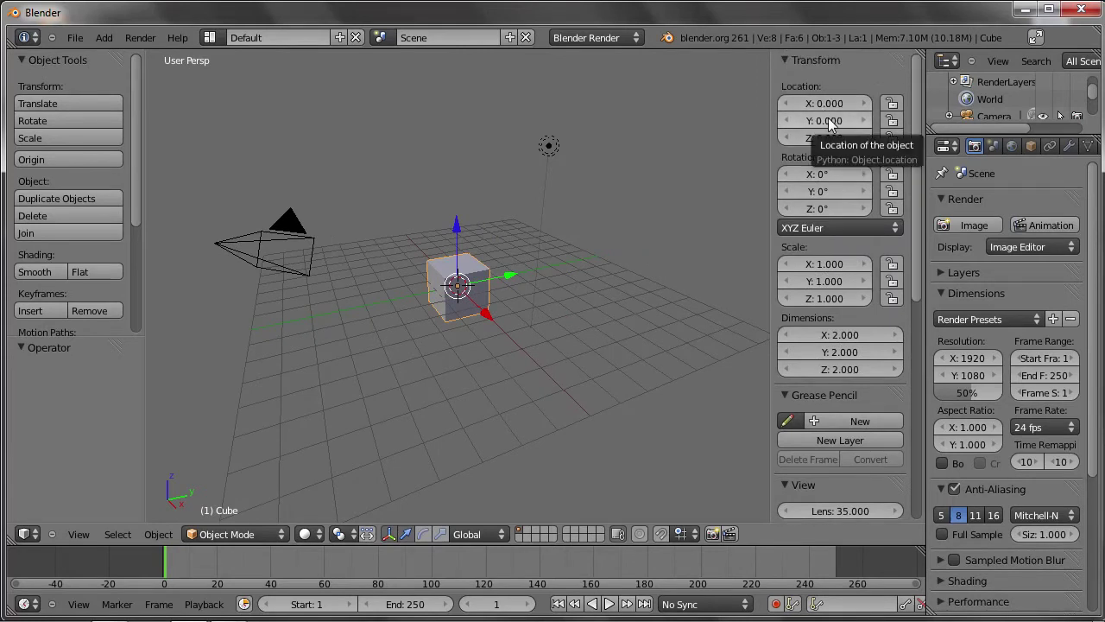
key("n")
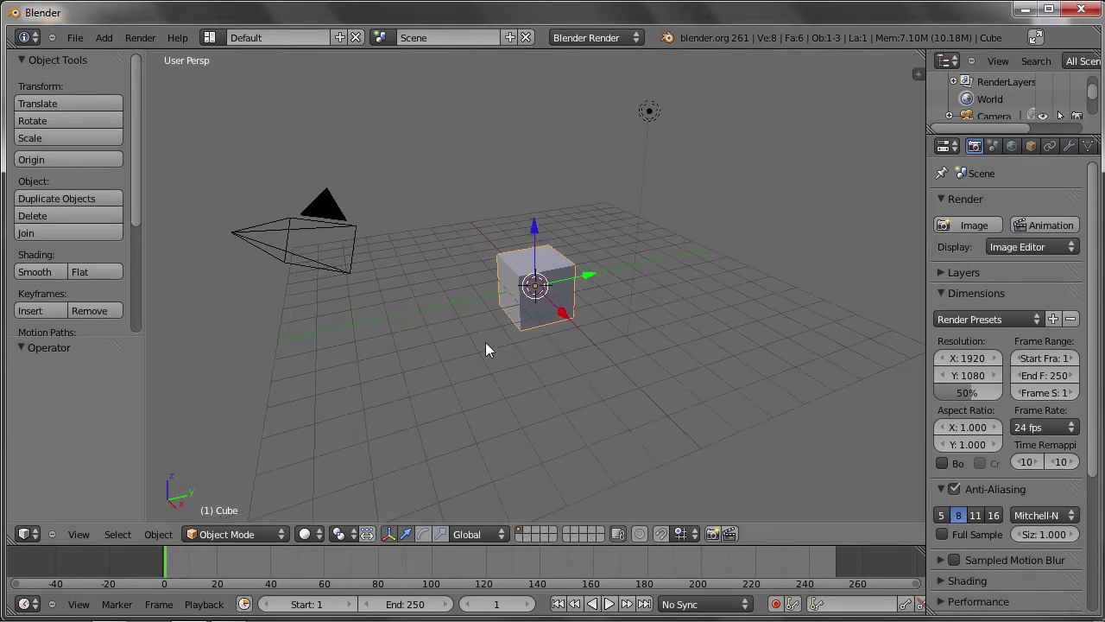
key("g")
key("y")
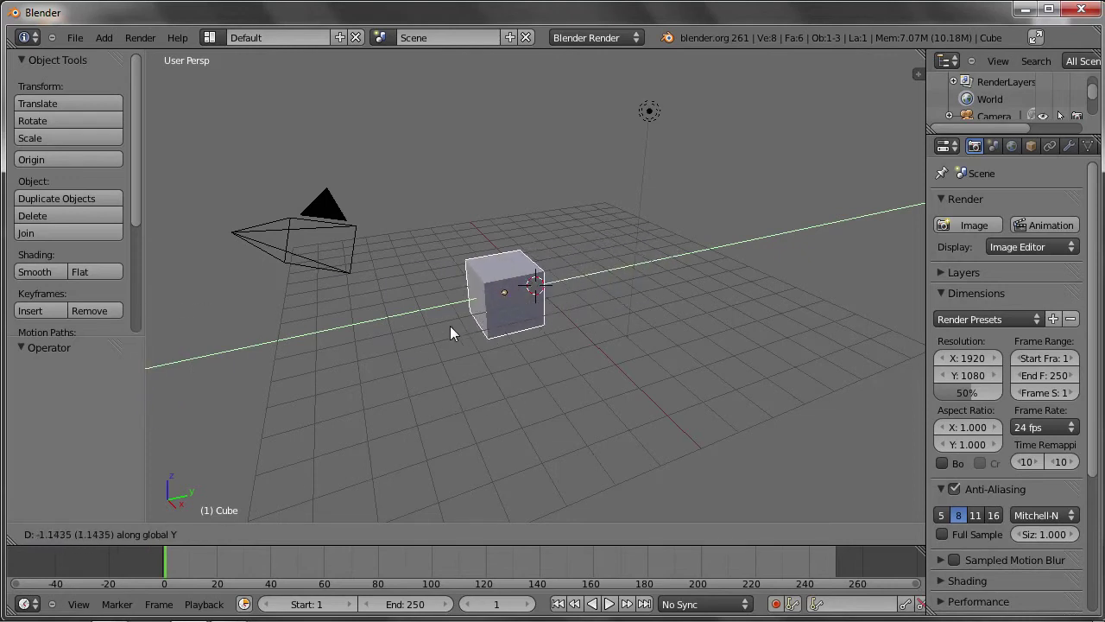
type("2")
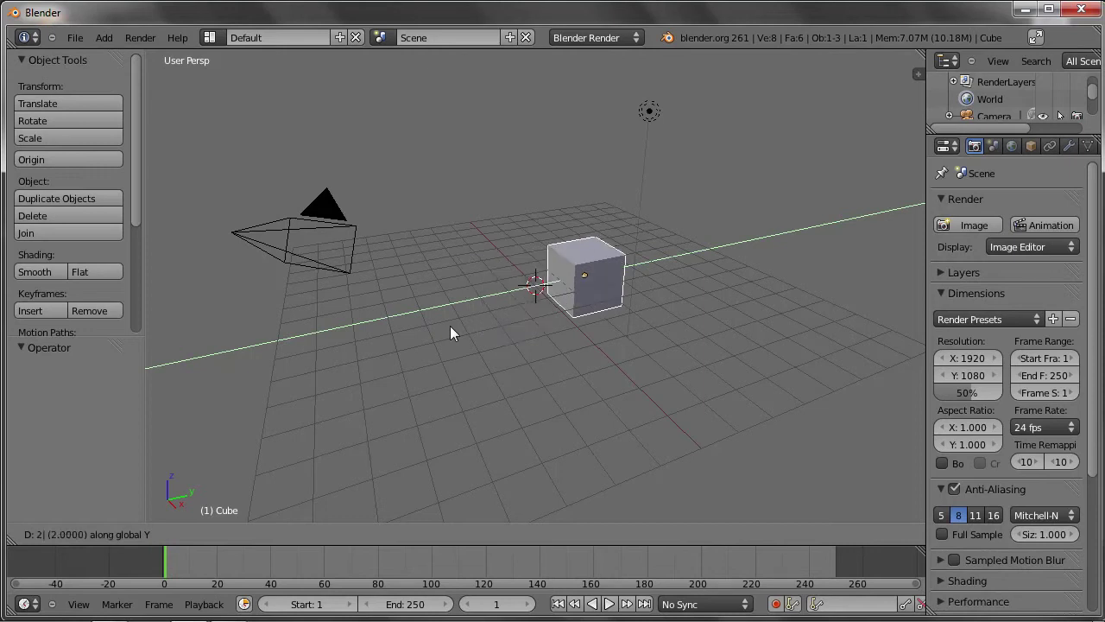
key("Return")
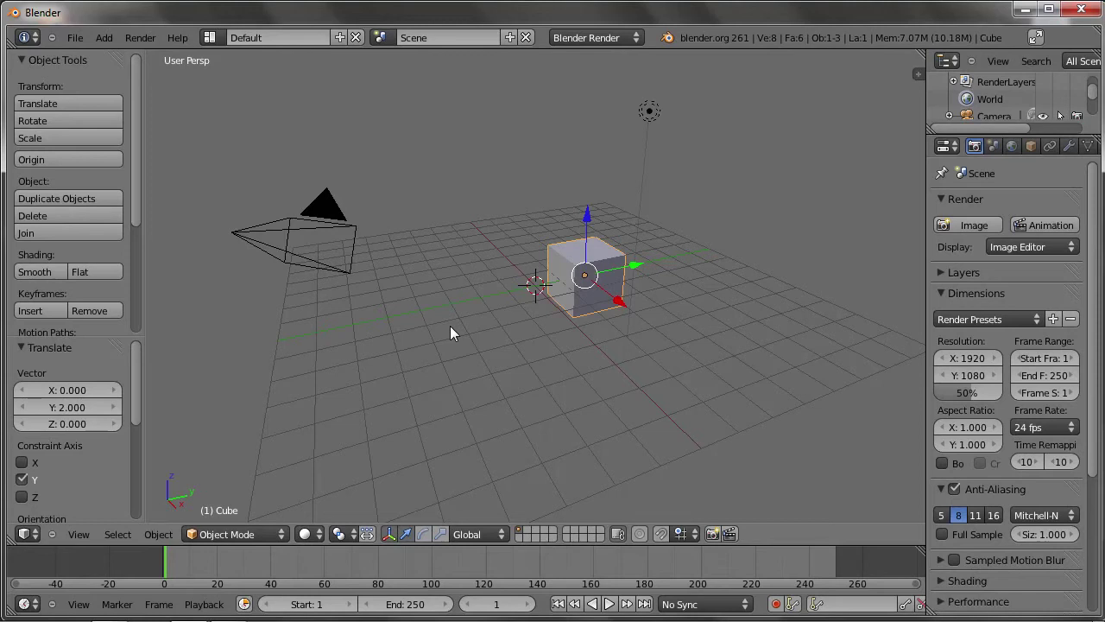
Raise the cube 1 unit along Z.
key("g")
key("z")
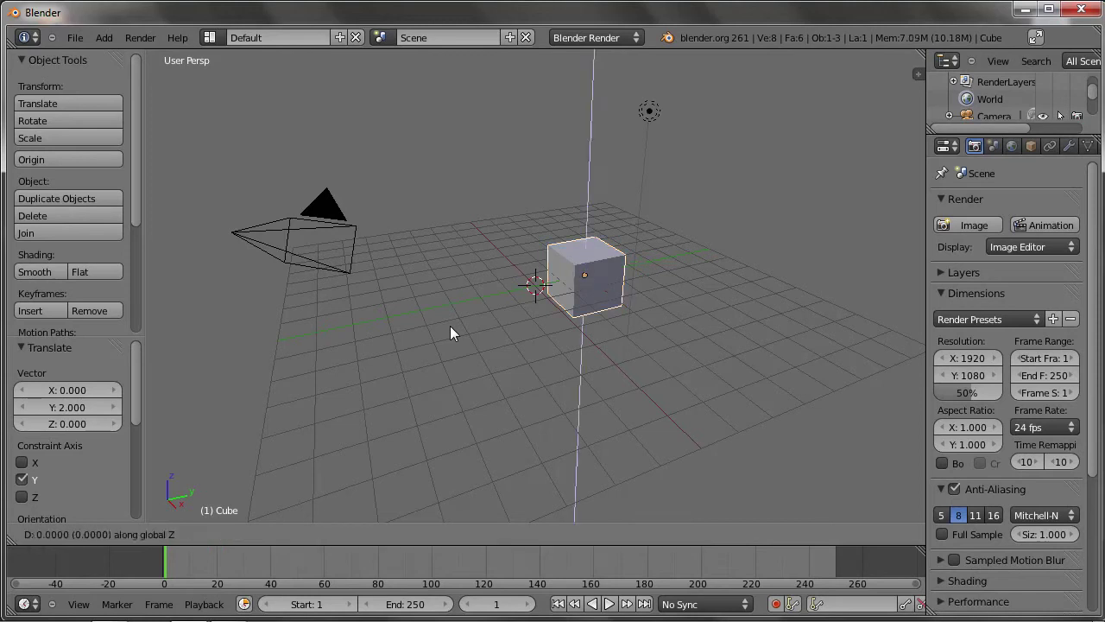
key("1")
key("Return")
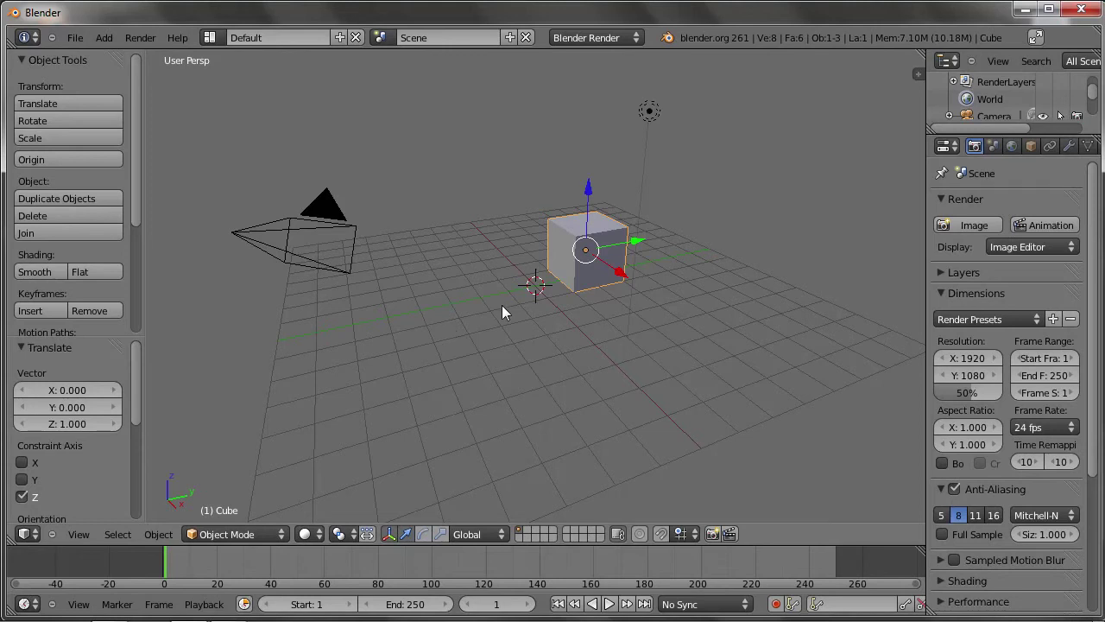
Move the cube -2 along Y, then a further -5 along Y.
key("g")
key("y")
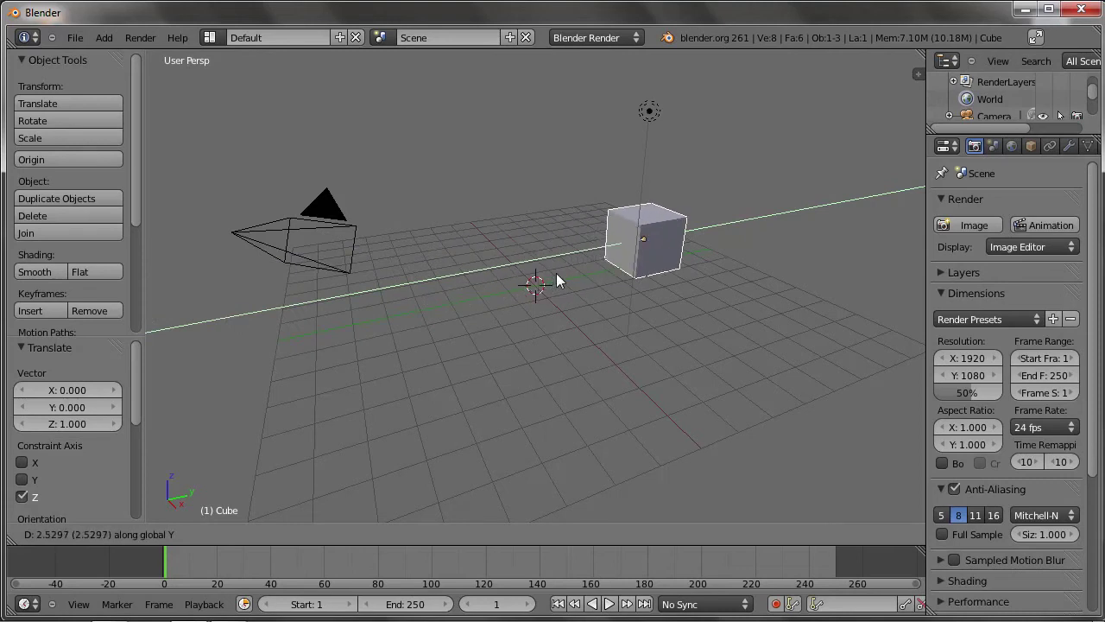
type("-2")
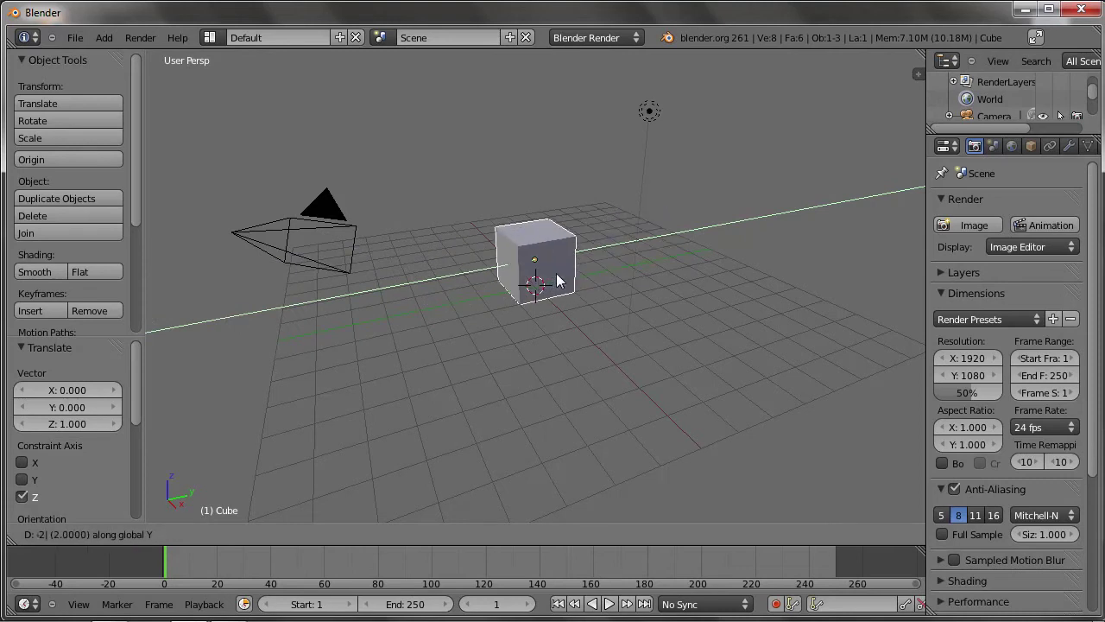
key("Return")
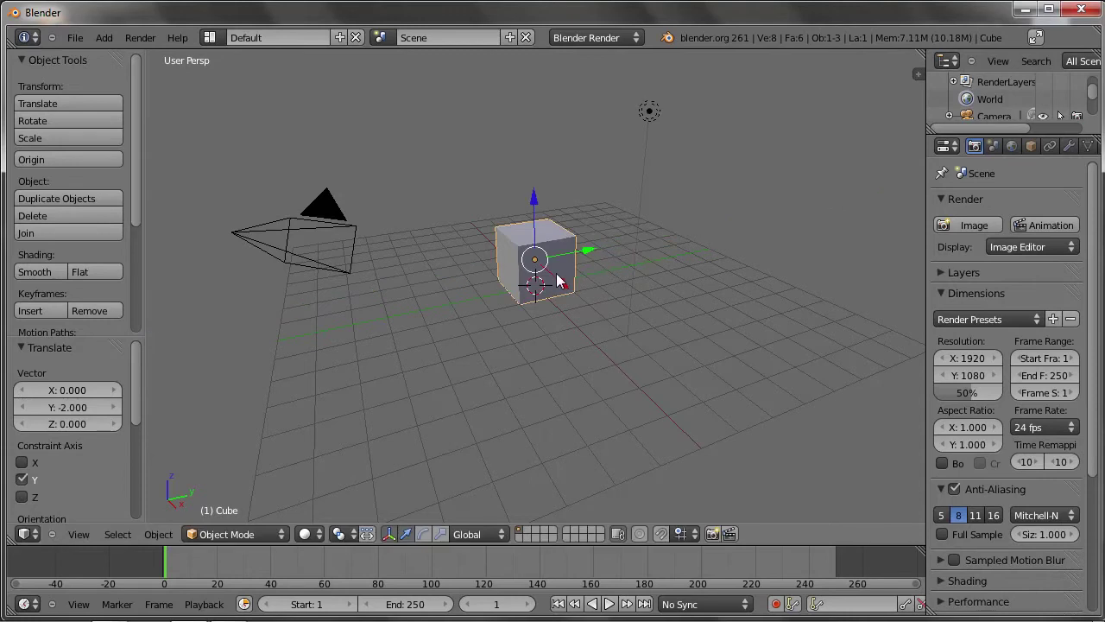
type("gy5")
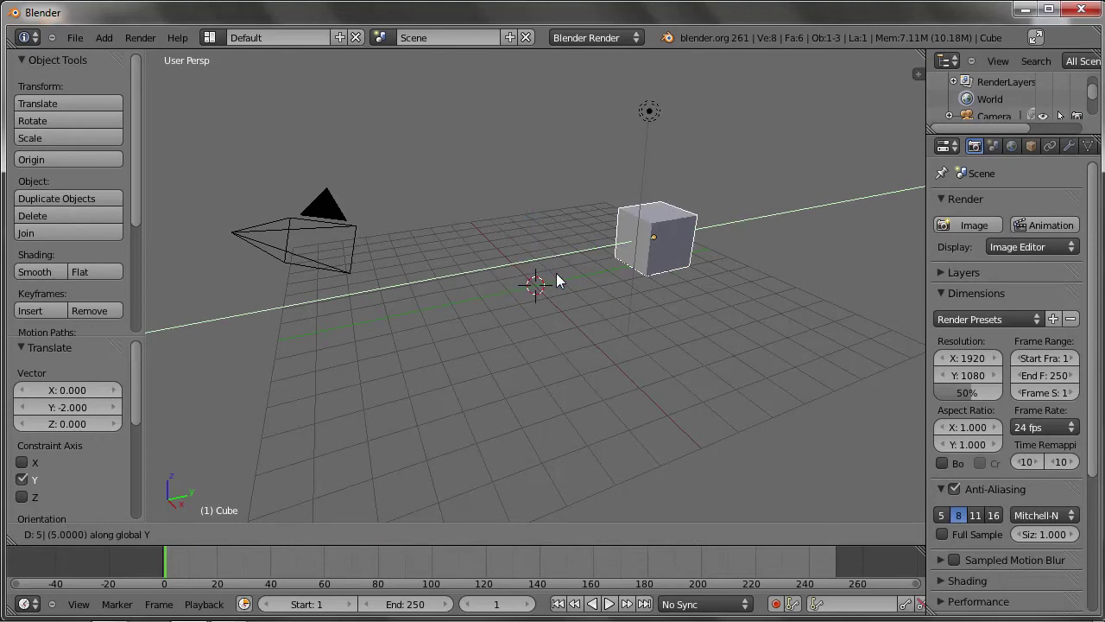
key("minus")
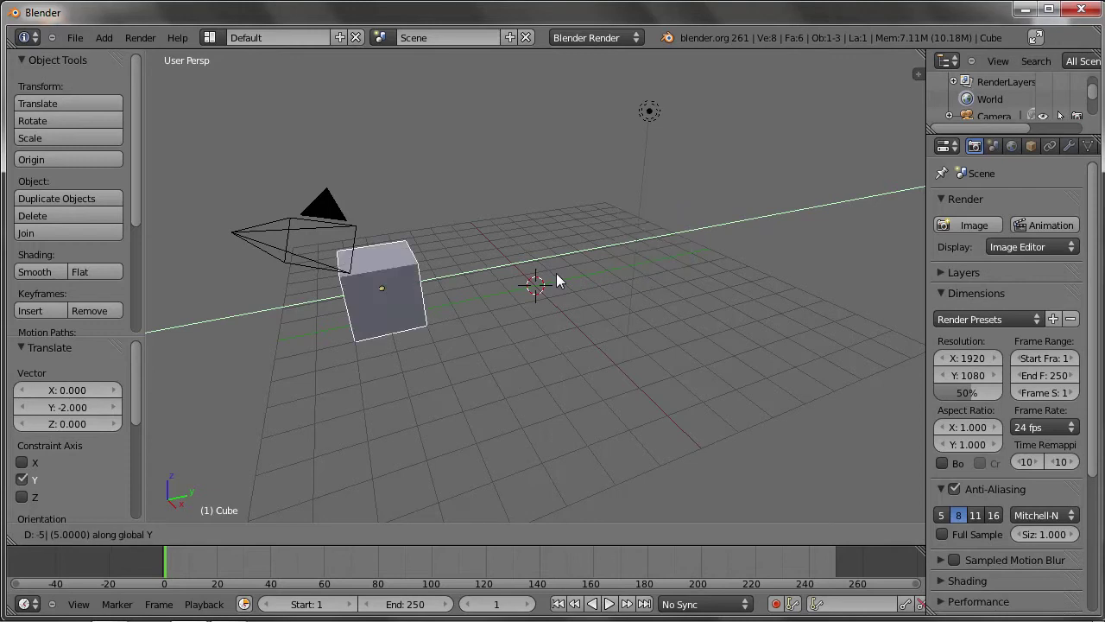
key("Return")
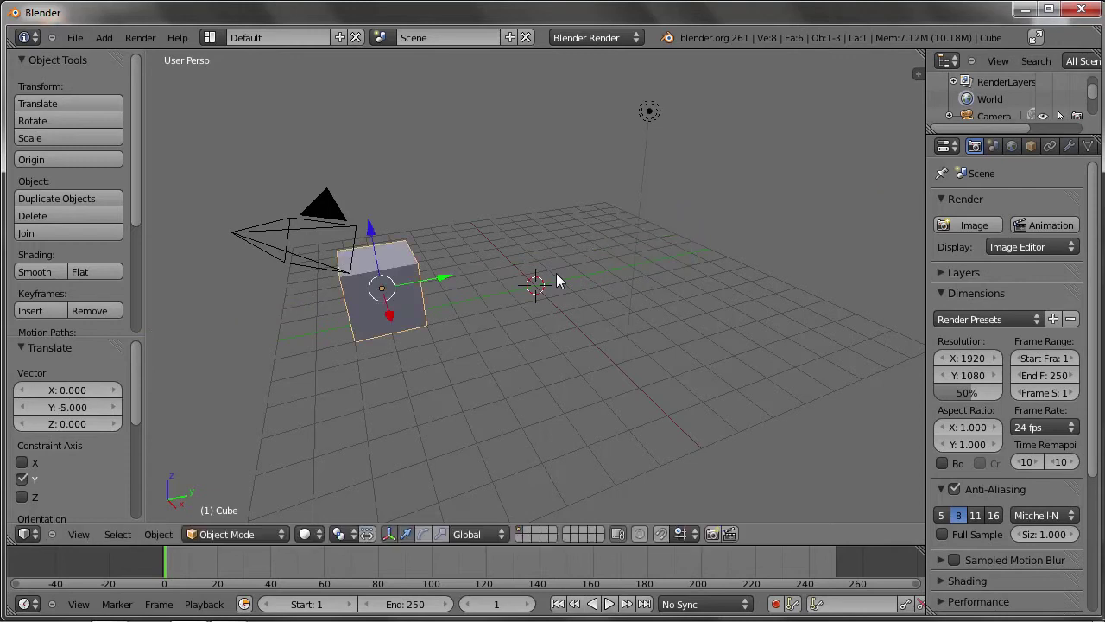
Reload the start-up file to restore the default scene, and show the transform panel.
key("ctrl+n")
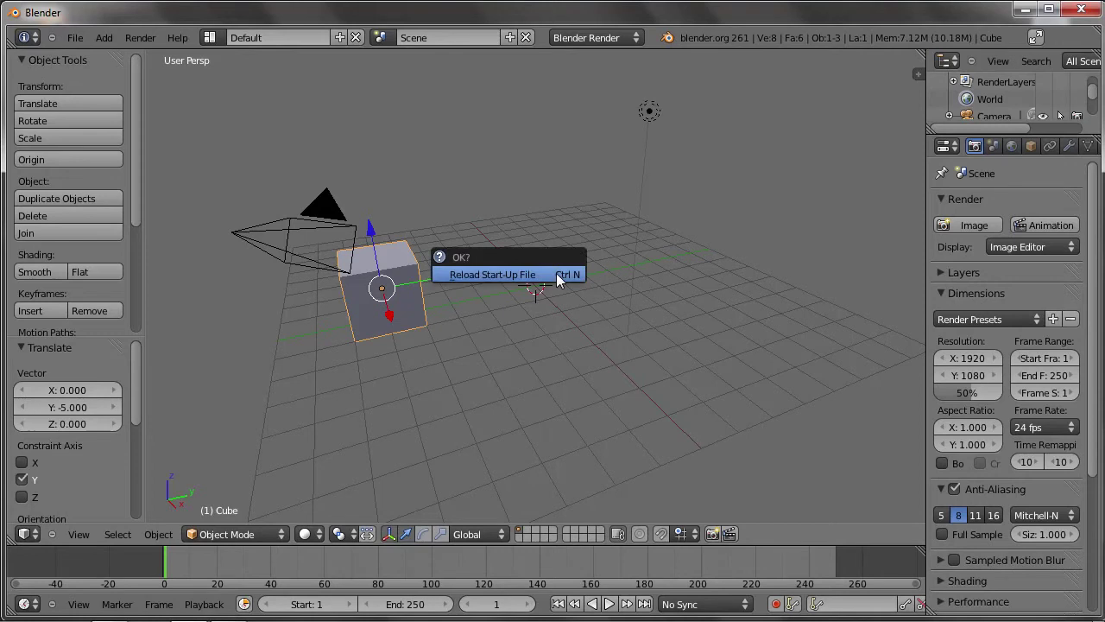
left_click(556, 273)
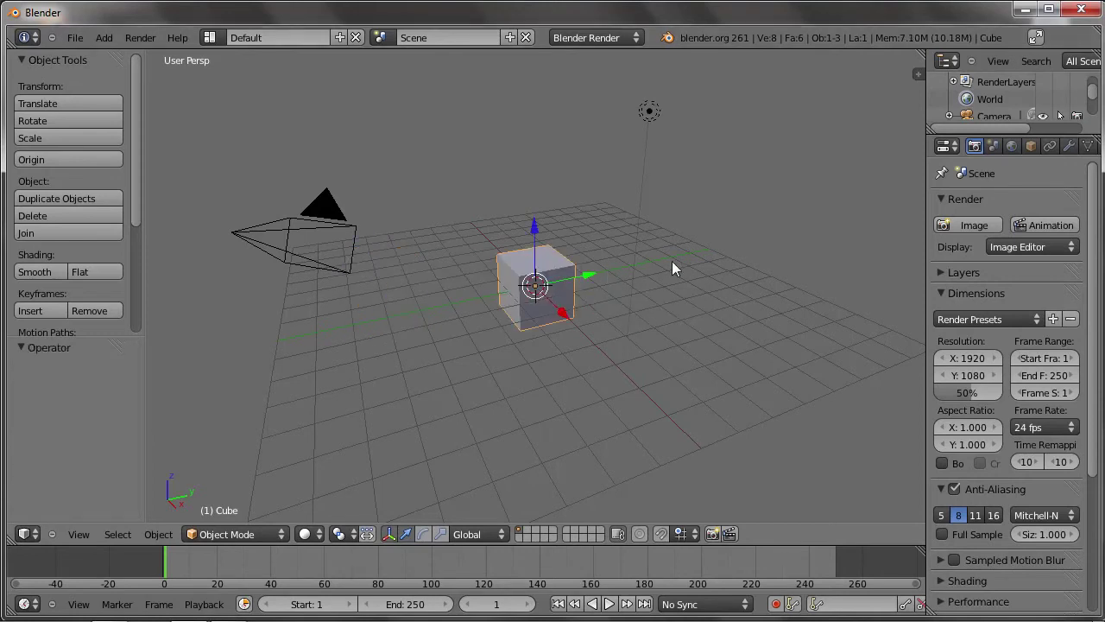
key("n")
scroll(865, 241, "up", 4)
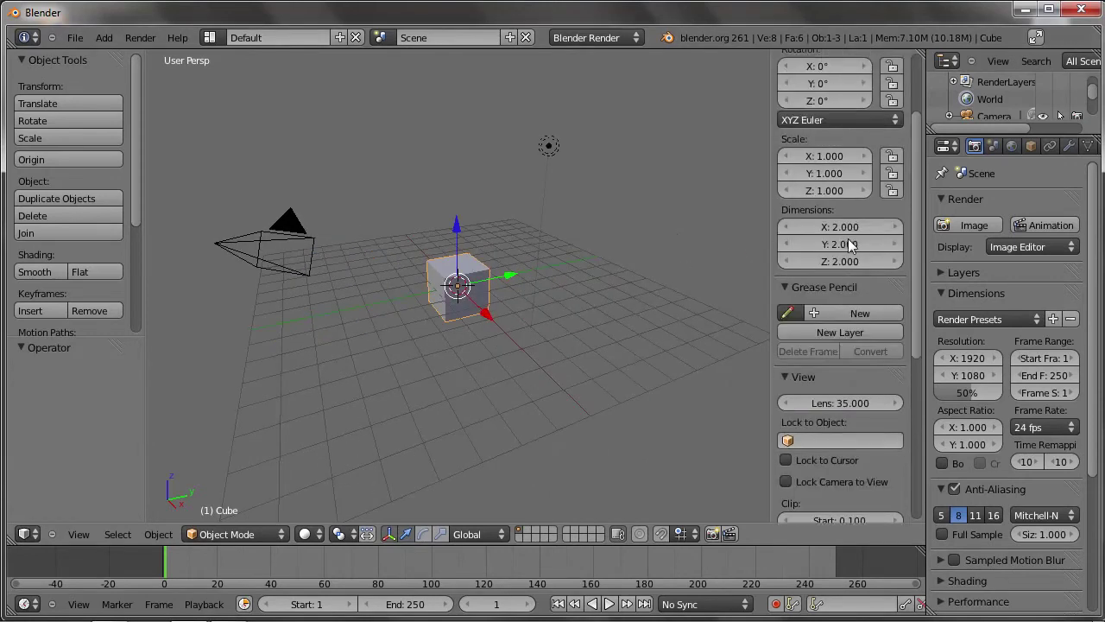
scroll(854, 239, "up", 2)
scroll(849, 238, "up", 1)
mouse_move(484, 313)
middle_mouse_down()
mouse_move(459, 286)
mouse_move(451, 299)
mouse_move(432, 263)
middle_mouse_up()
scroll(449, 288, "up", 3)
scroll(445, 290, "up", 2)
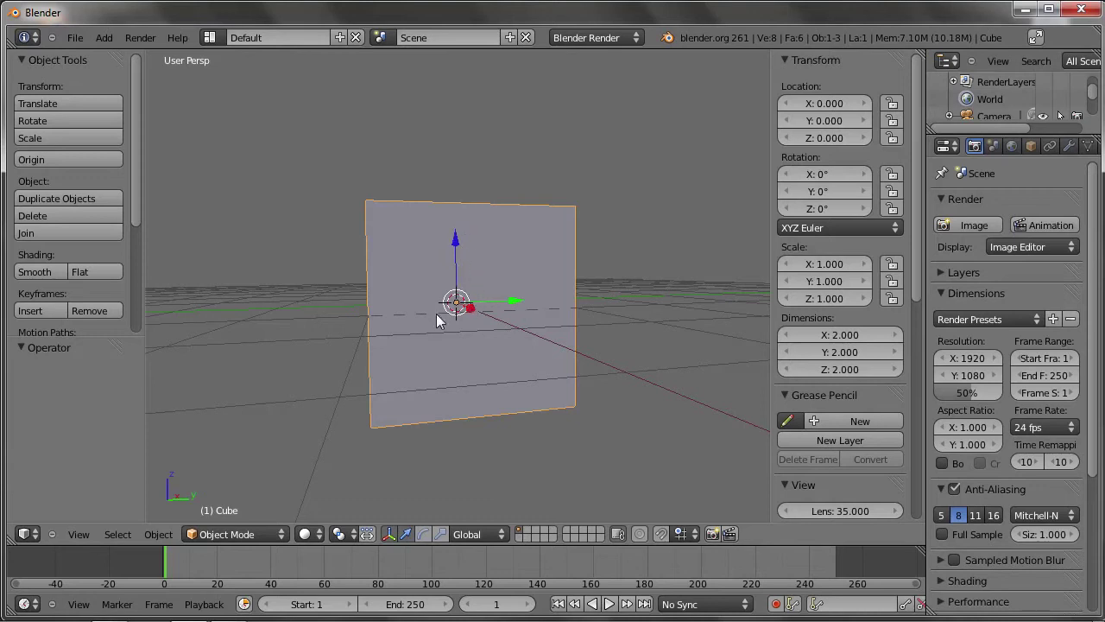
Try raising the default cube 1 unit along Z with gz1.
mouse_move(451, 450)
middle_mouse_down()
mouse_move(482, 400)
mouse_move(464, 373)
mouse_move(465, 428)
mouse_move(401, 406)
mouse_move(393, 352)
mouse_move(486, 403)
mouse_move(505, 358)
mouse_move(383, 355)
mouse_move(500, 464)
middle_mouse_up()
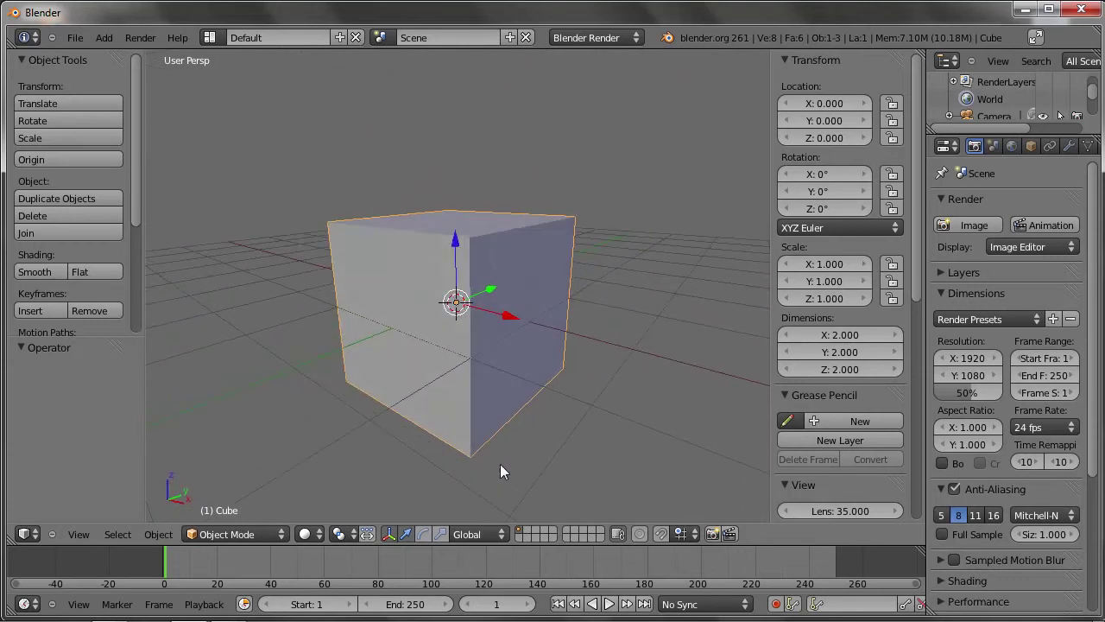
type("gz")
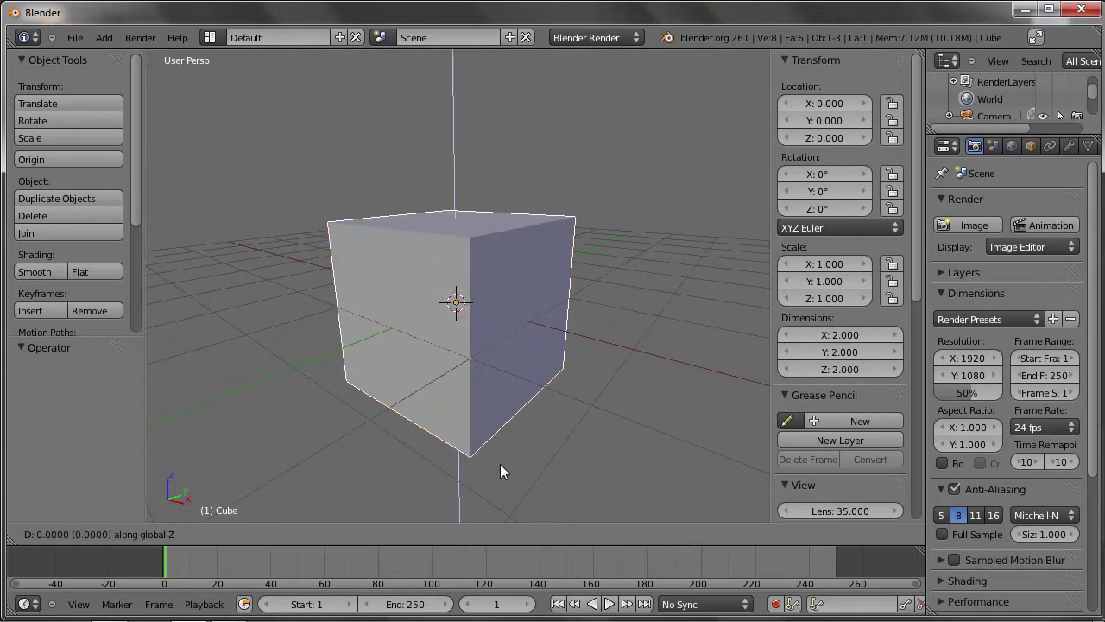
type("1")
key("Return")
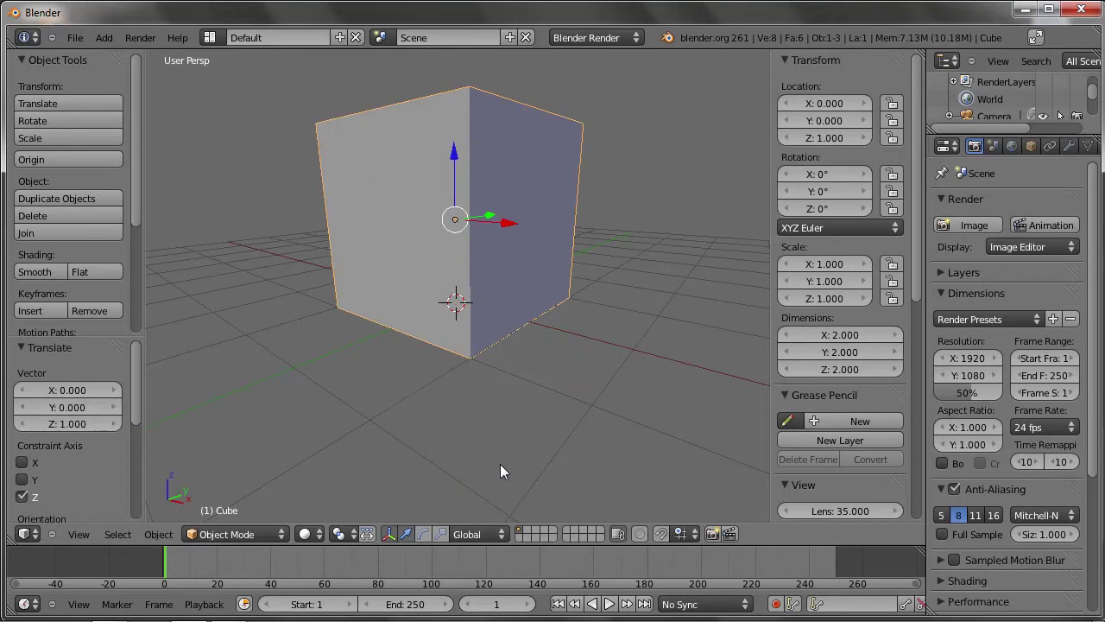
scroll(475, 377, "down", 3)
mouse_move(472, 375)
middle_mouse_down()
mouse_move(518, 363)
mouse_move(567, 385)
mouse_move(490, 388)
middle_mouse_up()
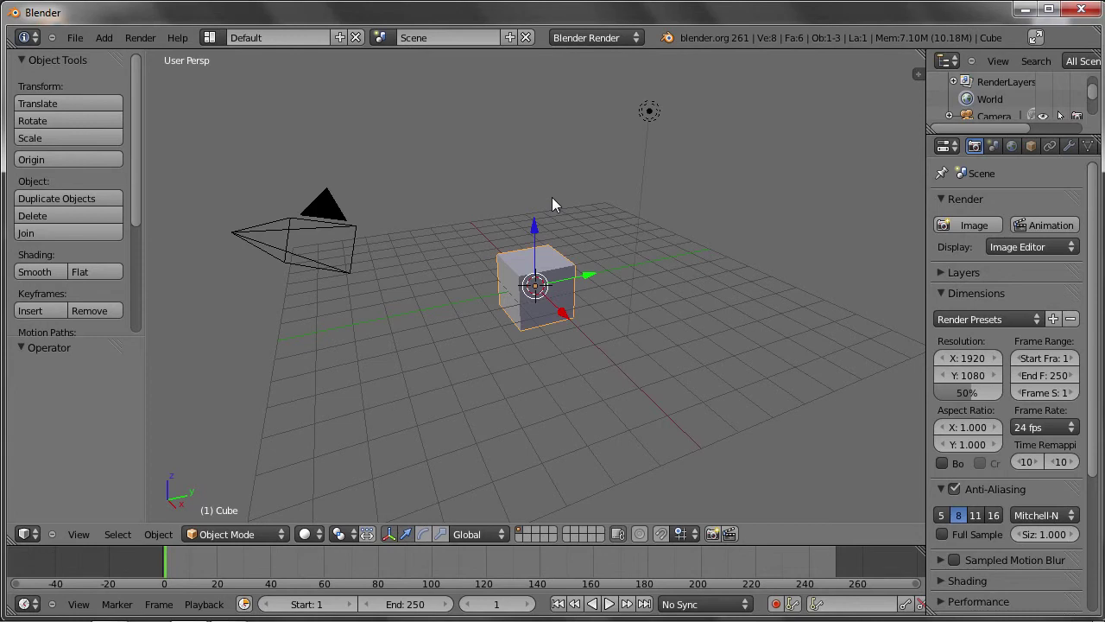
Scale the cube to 0.1 along Z, turning it into a thin square slab.
scroll(530, 278, "up", 5)
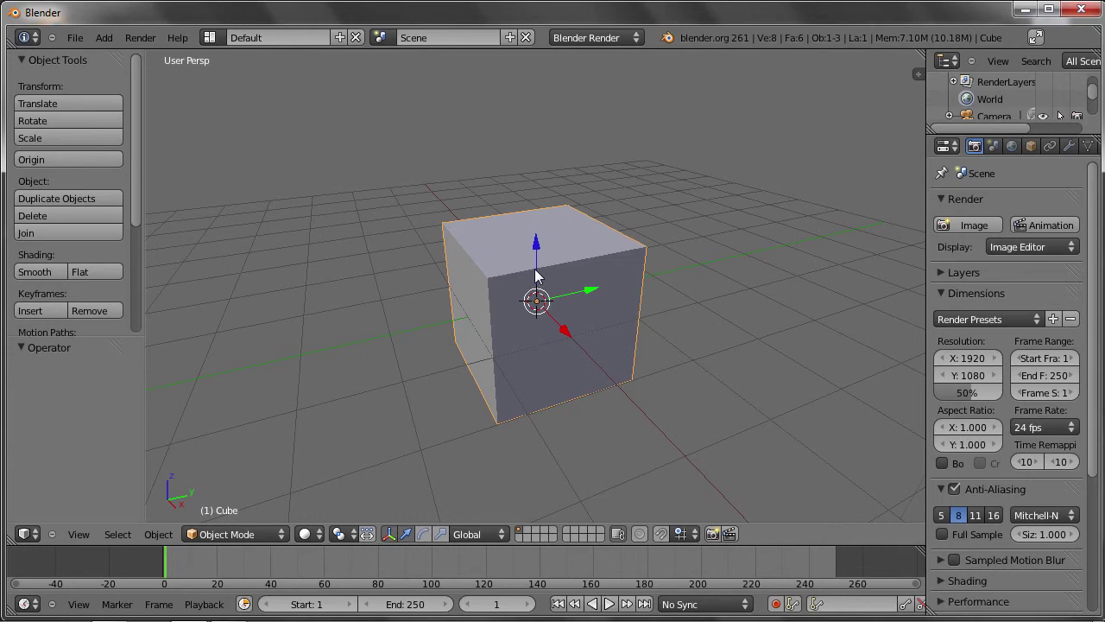
key("s")
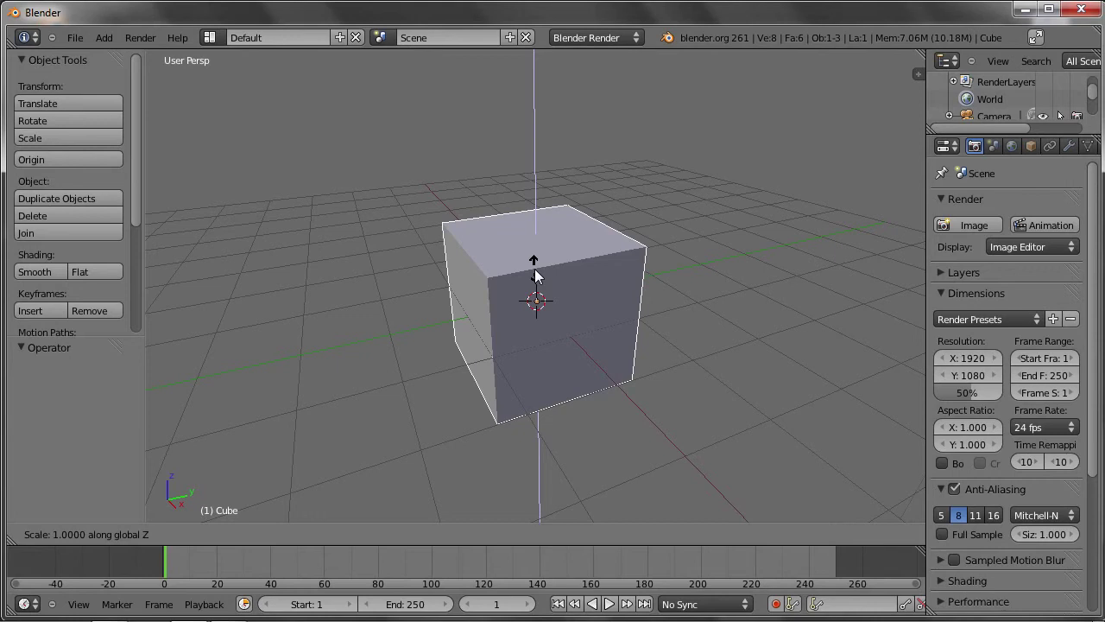
type("0.1")
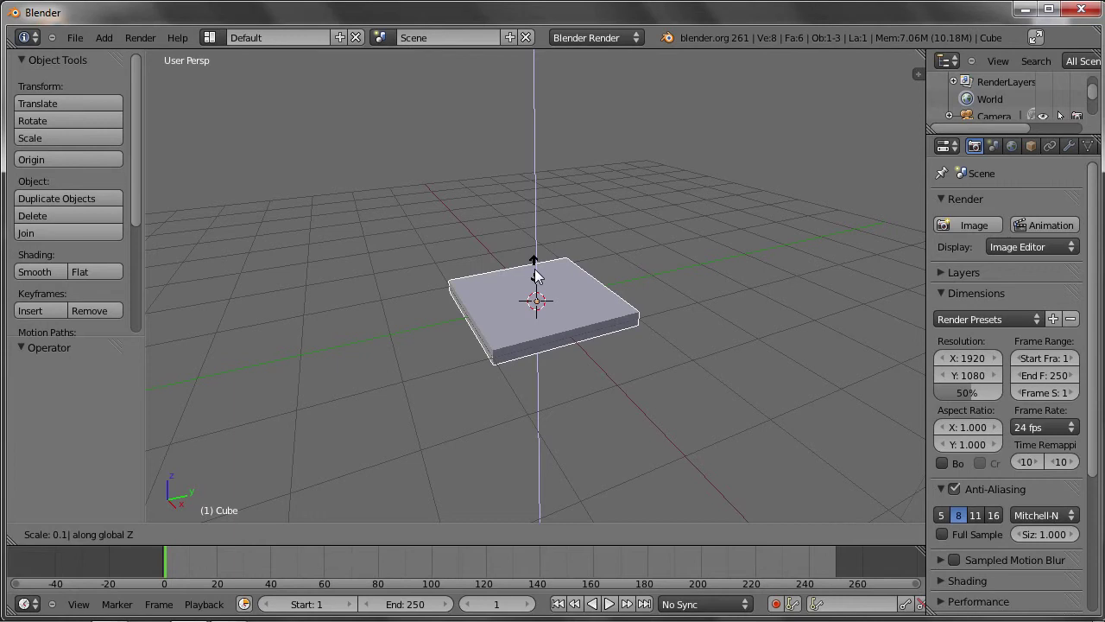
key("Return")
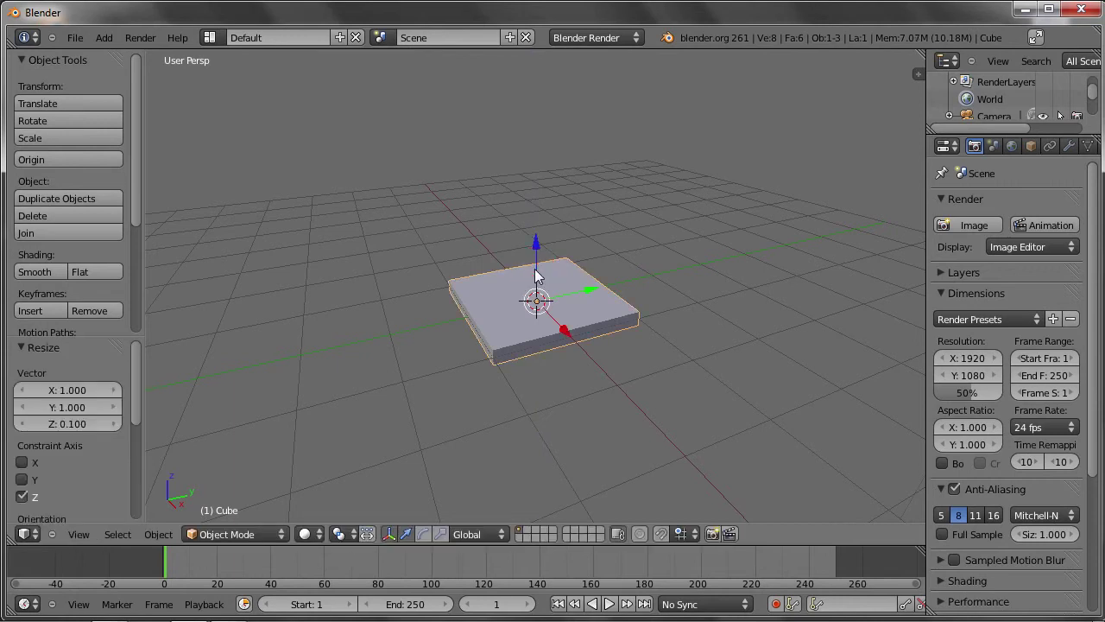
Raise the flattened slab 1 unit along Z.
key("g")
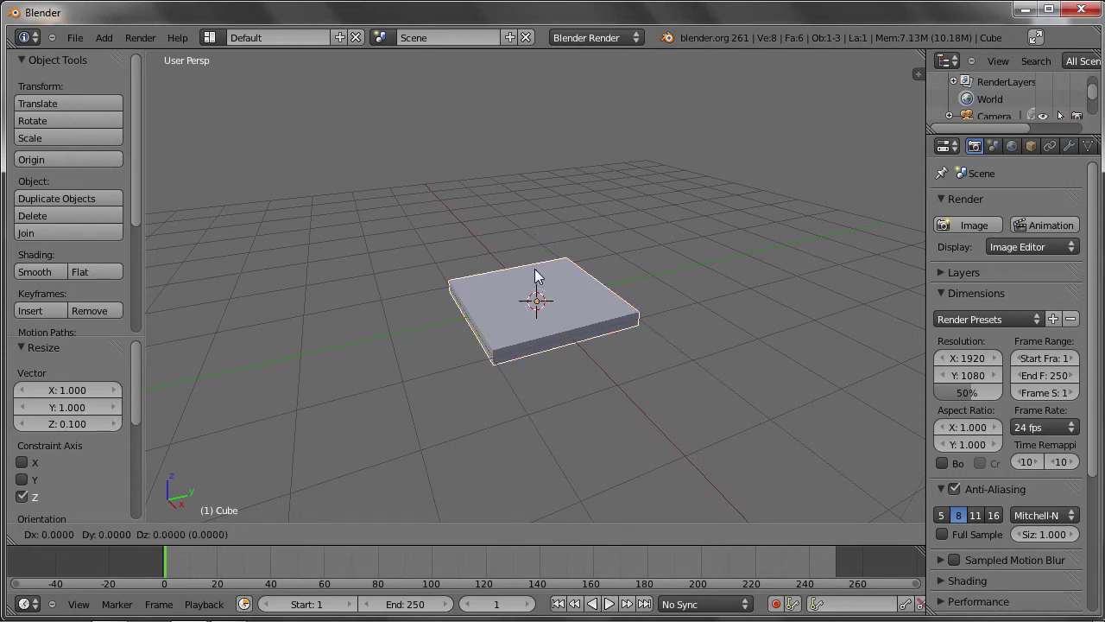
key("z")
key("1")
key("Return")
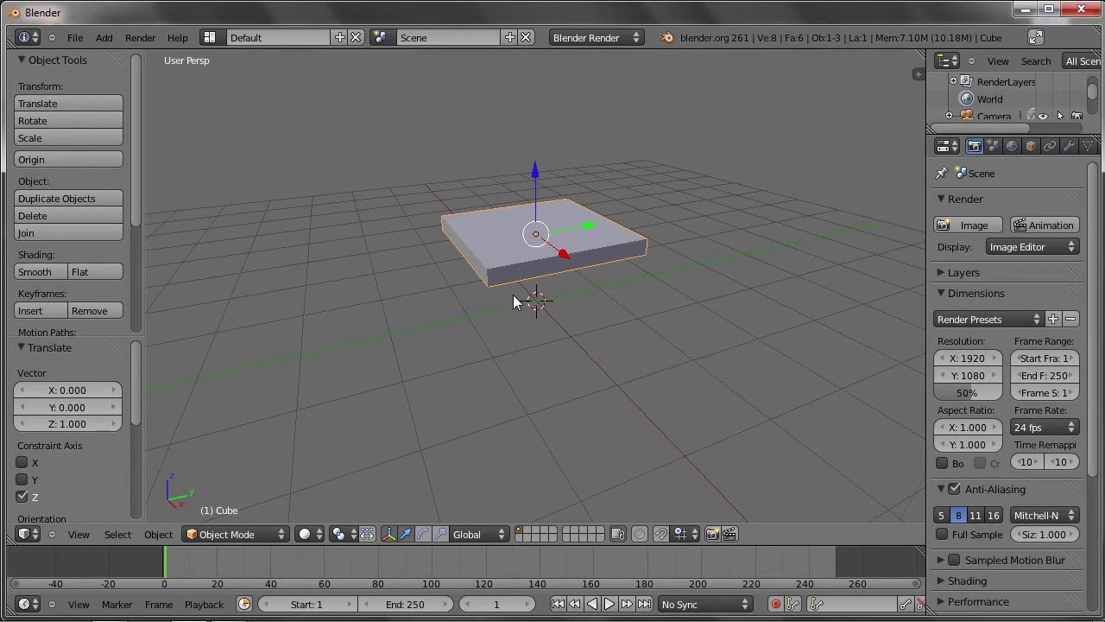
Add a cylinder with radius 0.1 as the leg, then also select the slab.
key("shift+a")
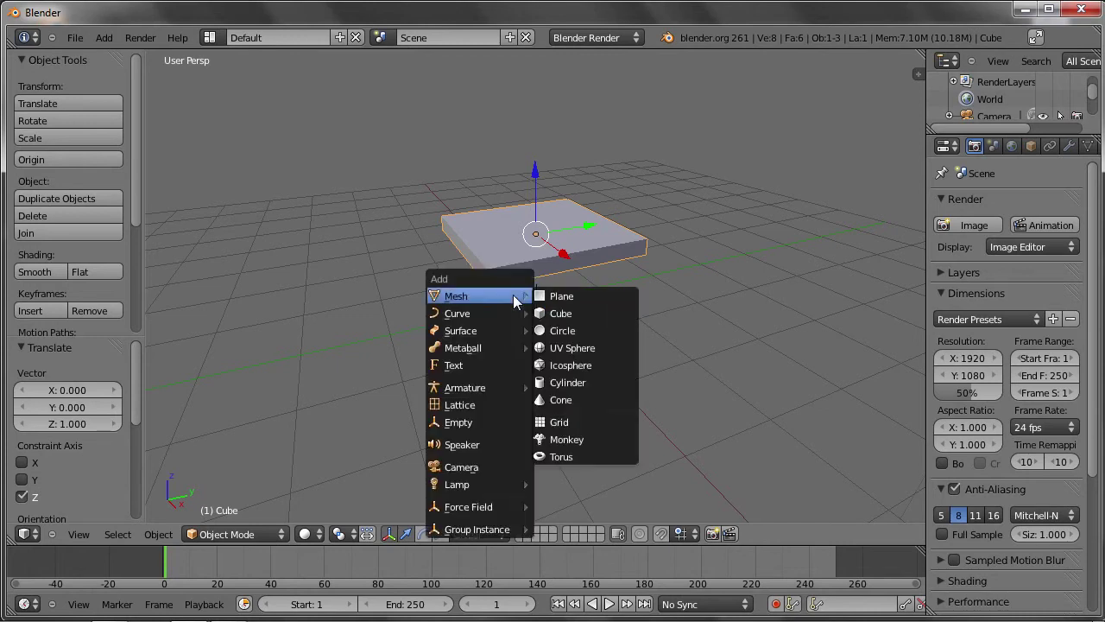
left_click(560, 382)
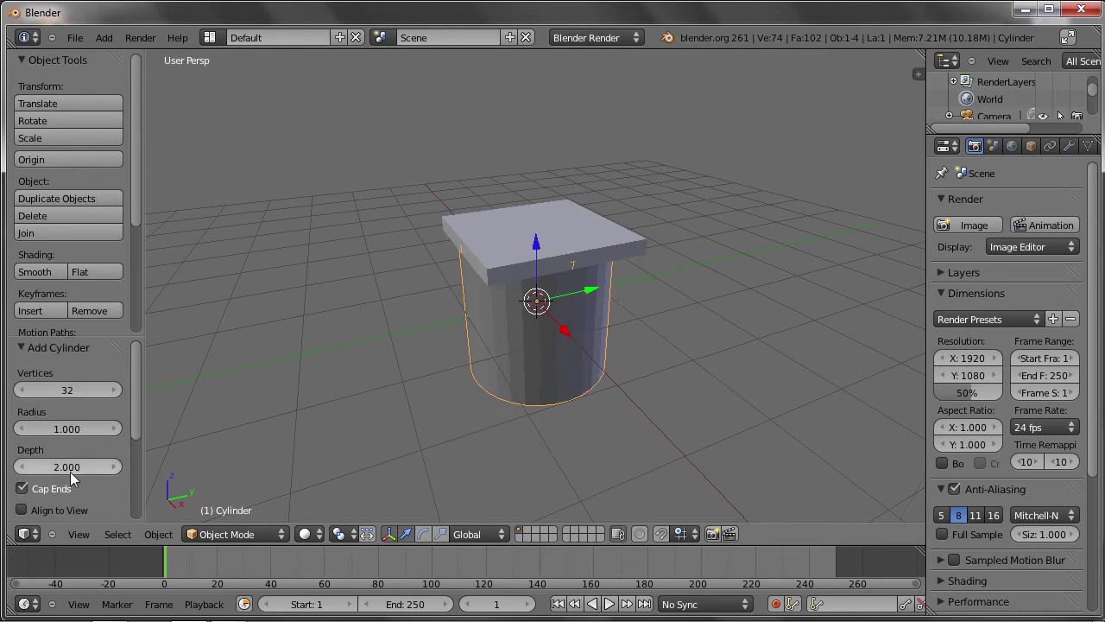
left_click(57, 428)
type("0.1")
key("Return")
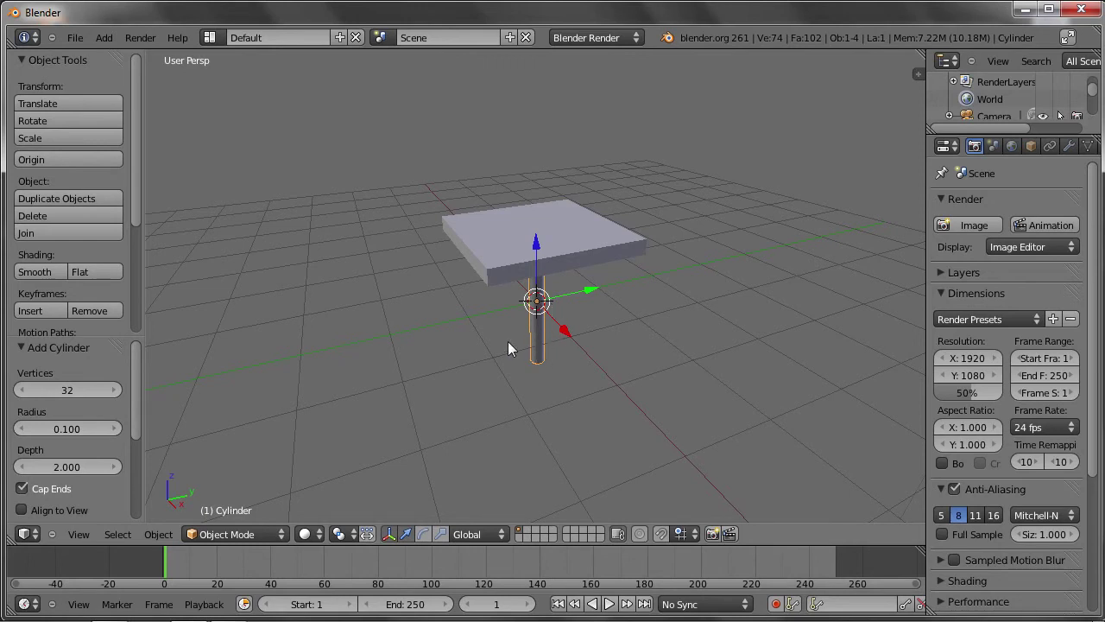
mouse_move(513, 343)
middle_mouse_down()
mouse_move(505, 283)
mouse_move(498, 305)
mouse_move(509, 326)
middle_mouse_up()
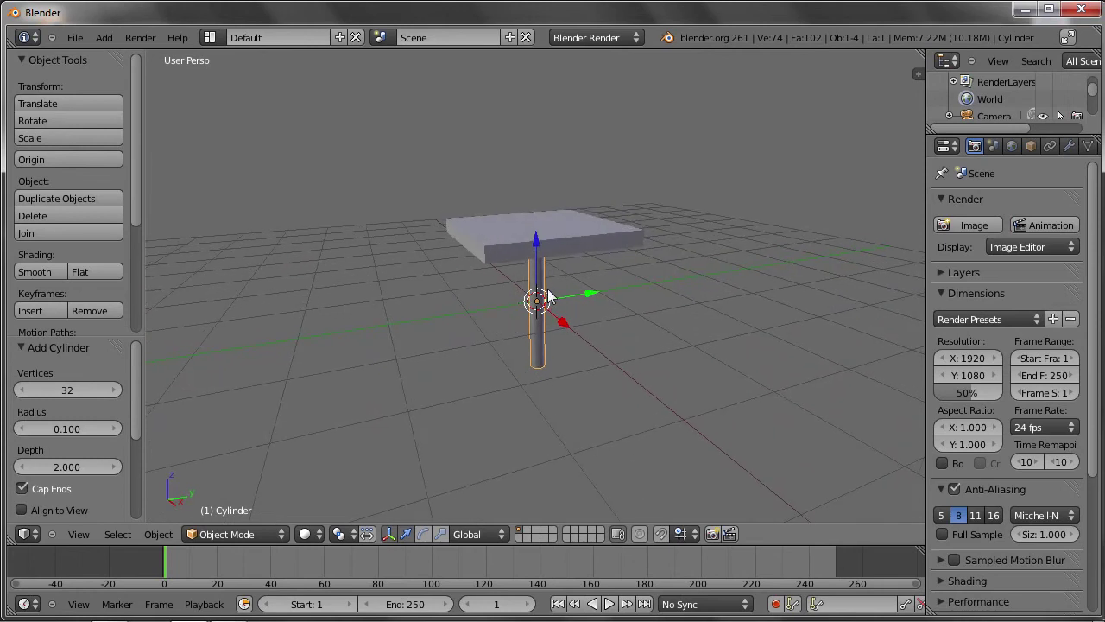
right_click(488, 236, "shift")
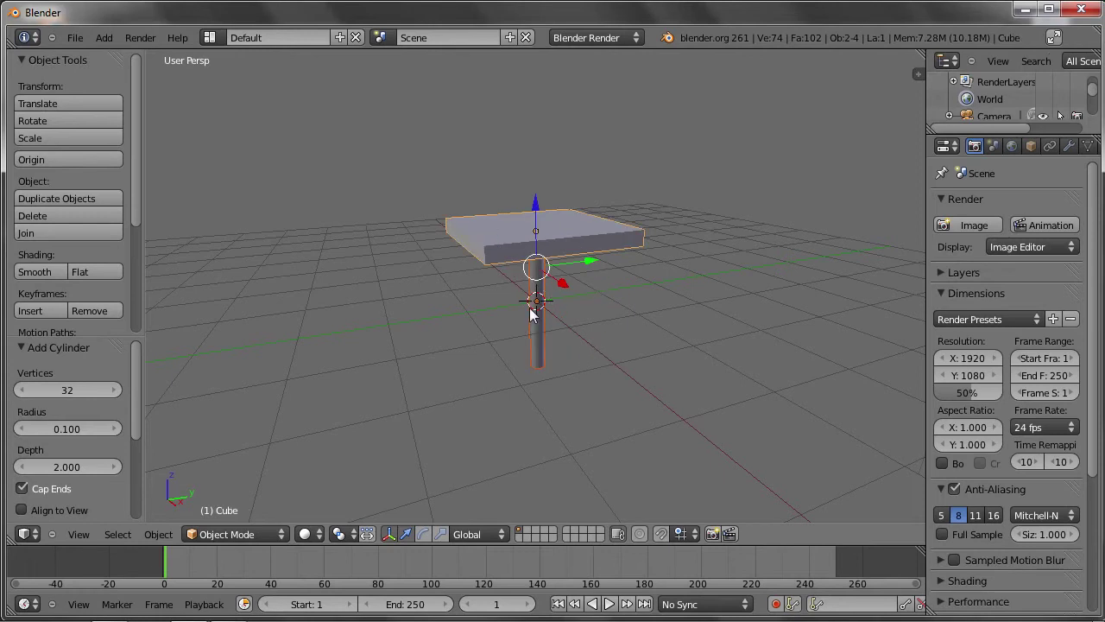
Raise the slab and leg together 1 unit along Z.
key("g")
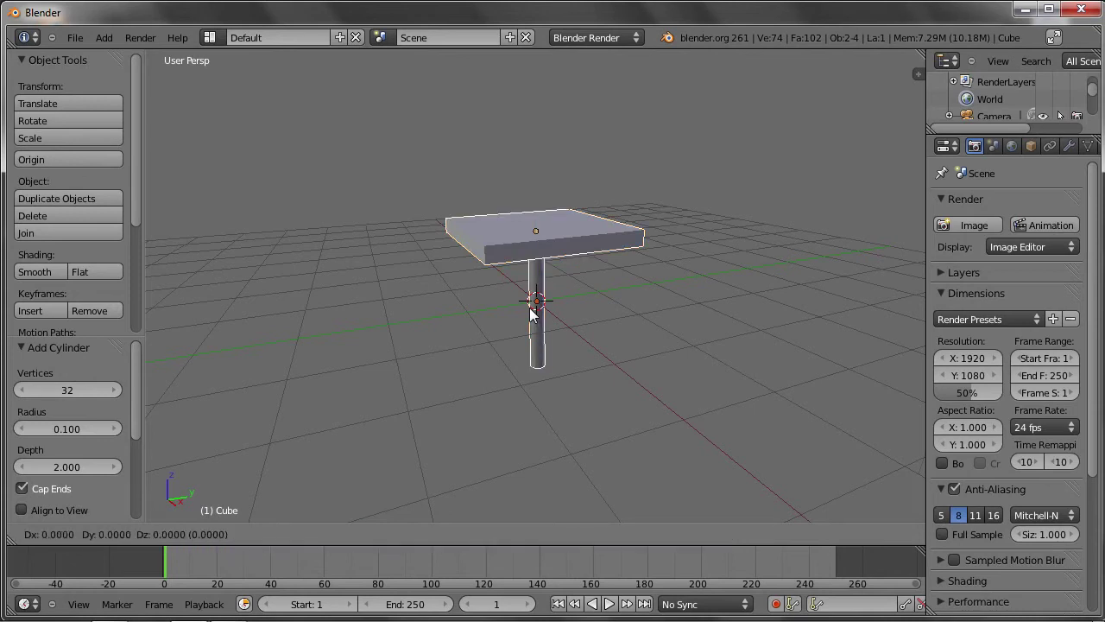
key("z")
key("1")
key("Return")
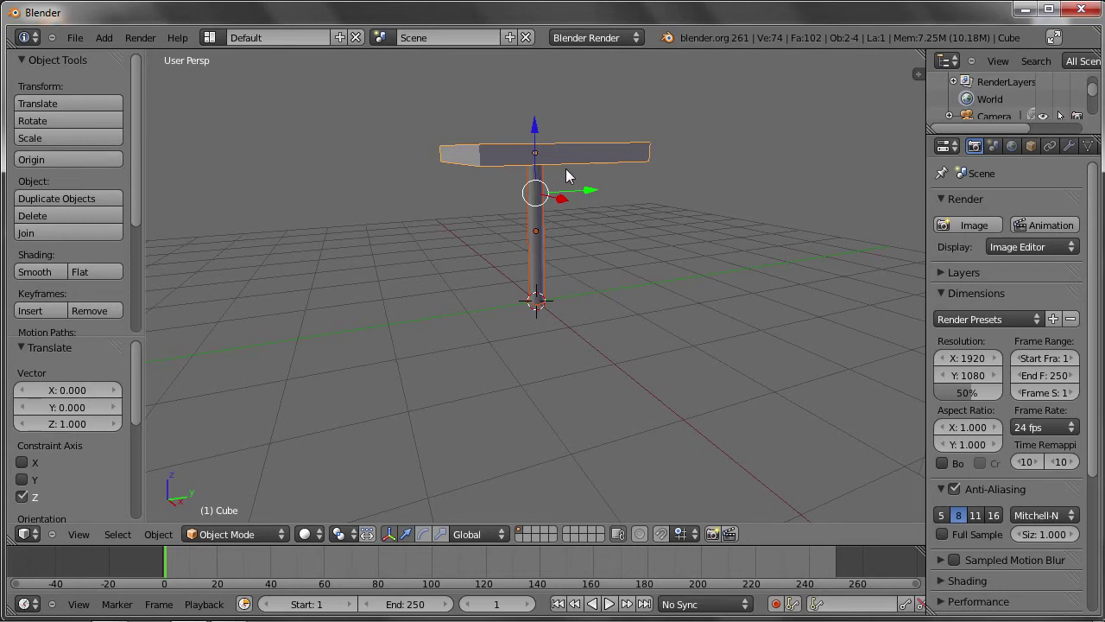
middle_click_drag(568, 165, 546, 197)
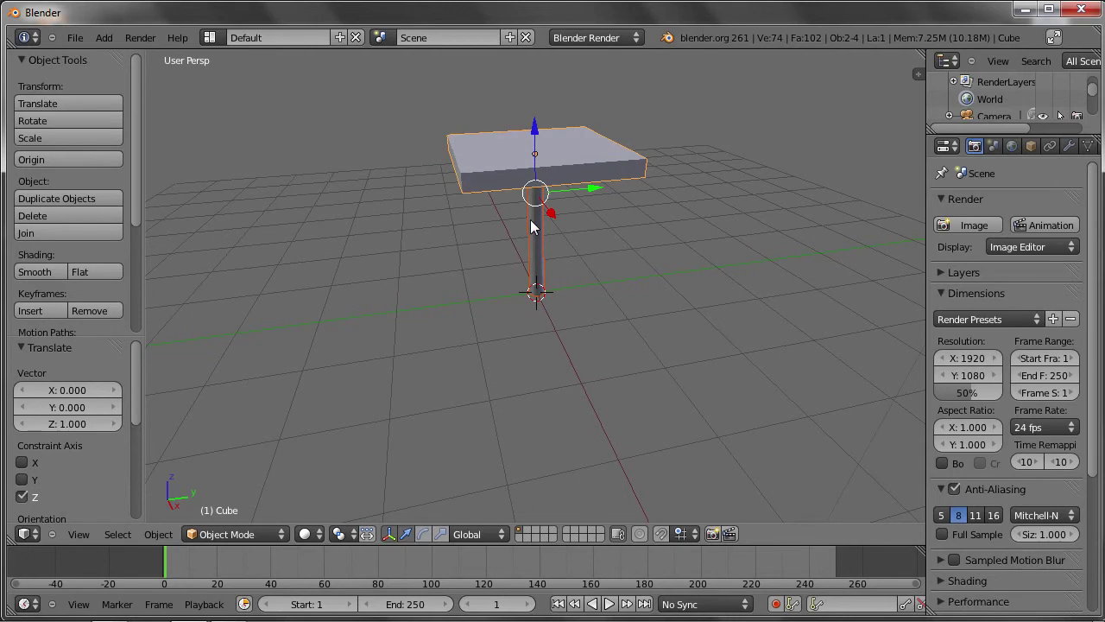
Add a plane and scale it up into a wide floor beneath the table.
key("shift+a")
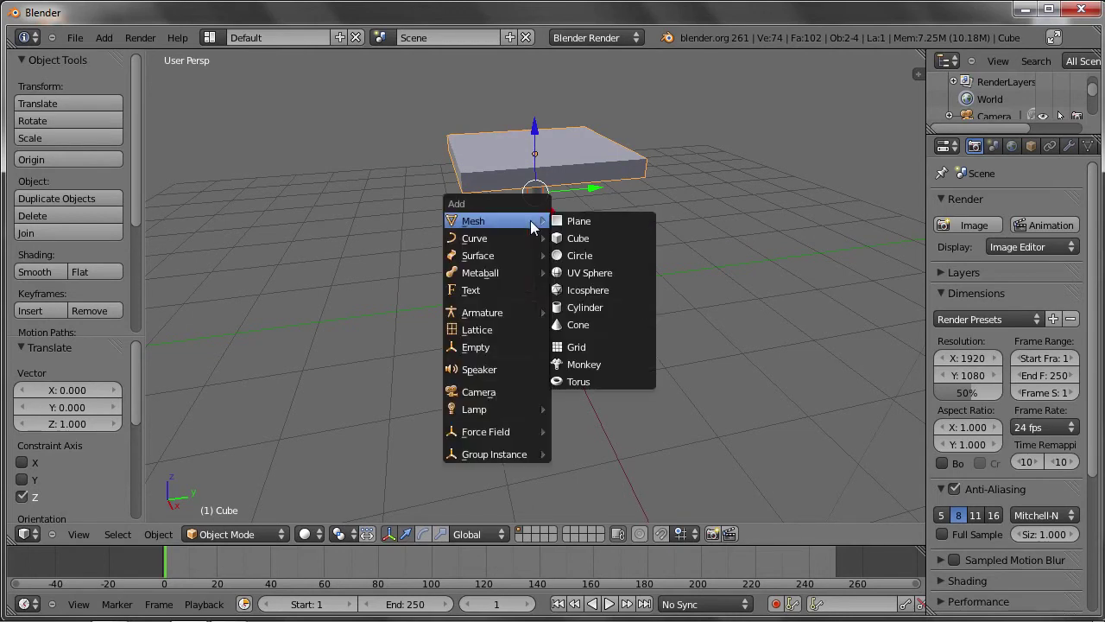
left_click(595, 222)
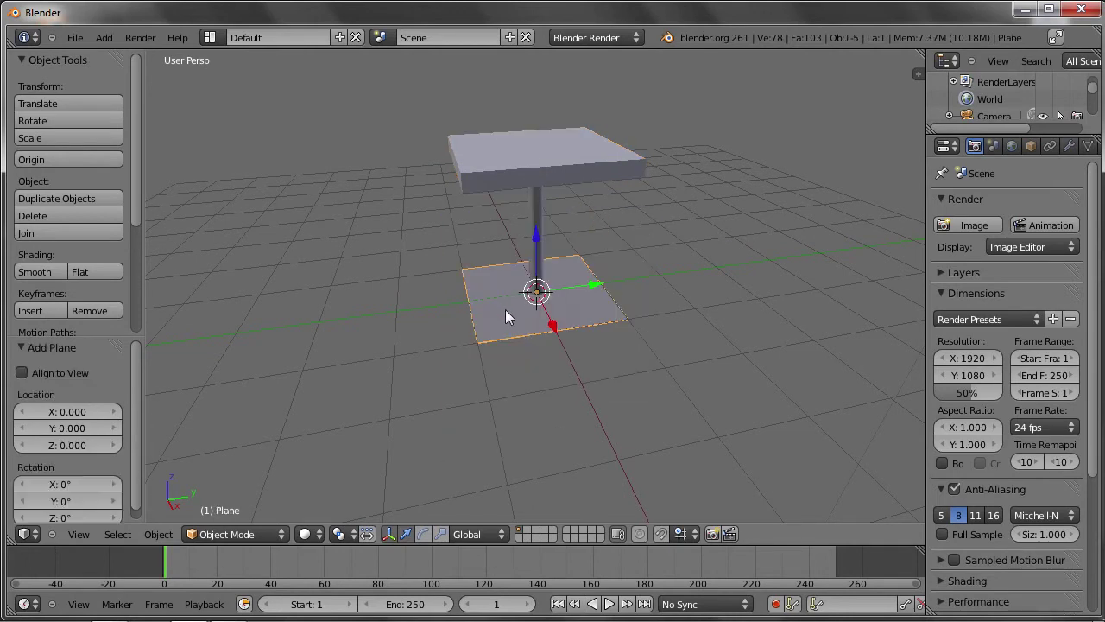
key("s")
left_click(734, 469)
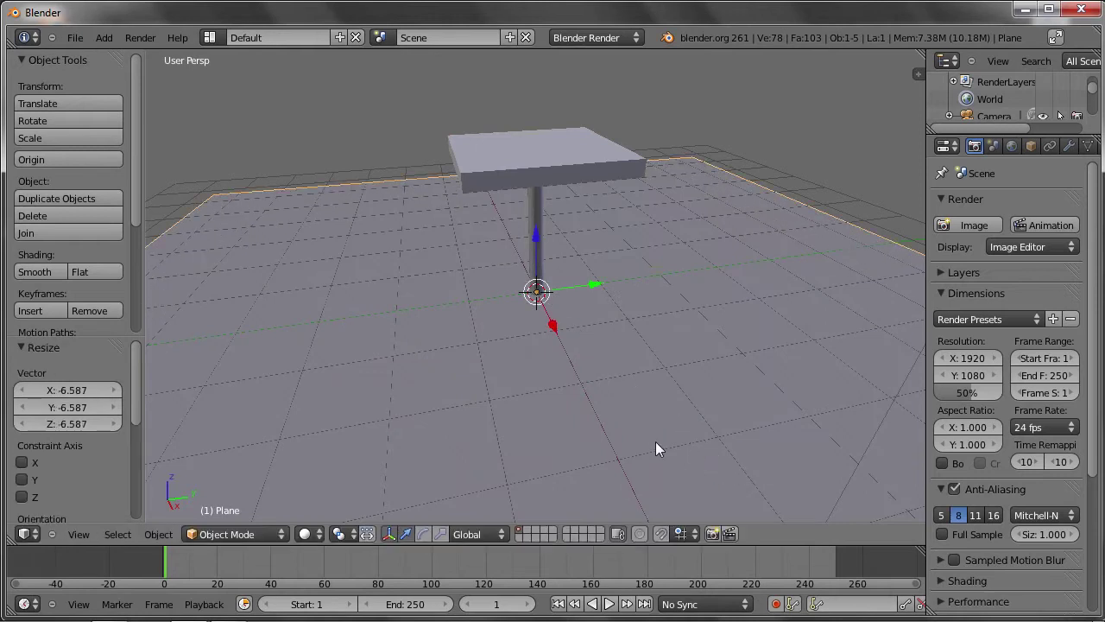
mouse_move(501, 345)
middle_mouse_down()
mouse_move(589, 393)
mouse_move(574, 330)
middle_mouse_up()
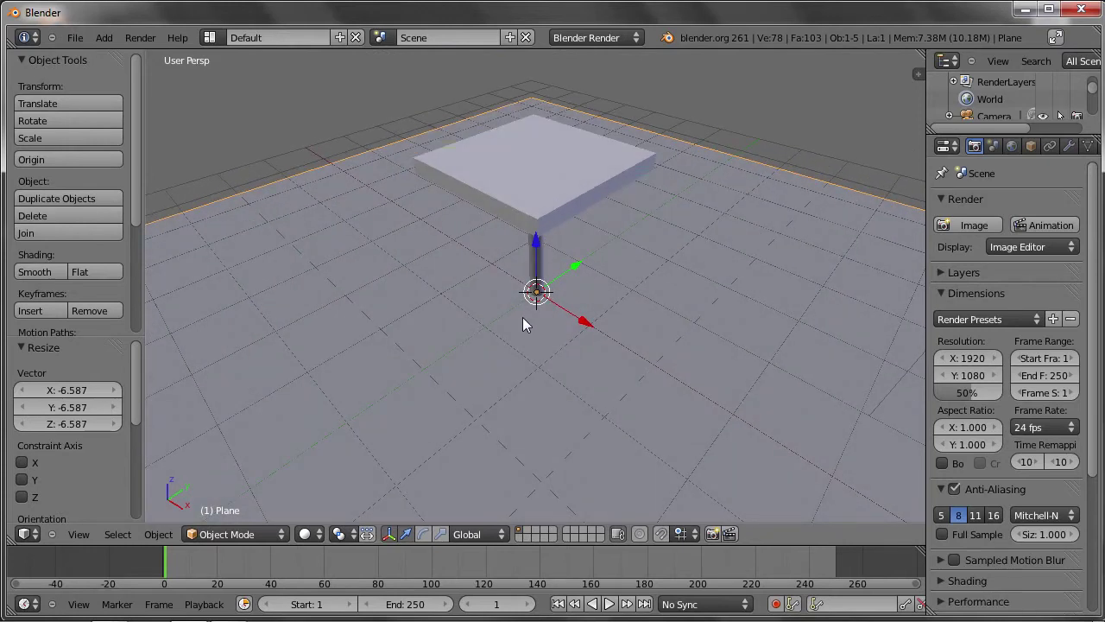
Add a Suzanne monkey head and lift it 2 units along Z.
key("shift+a")
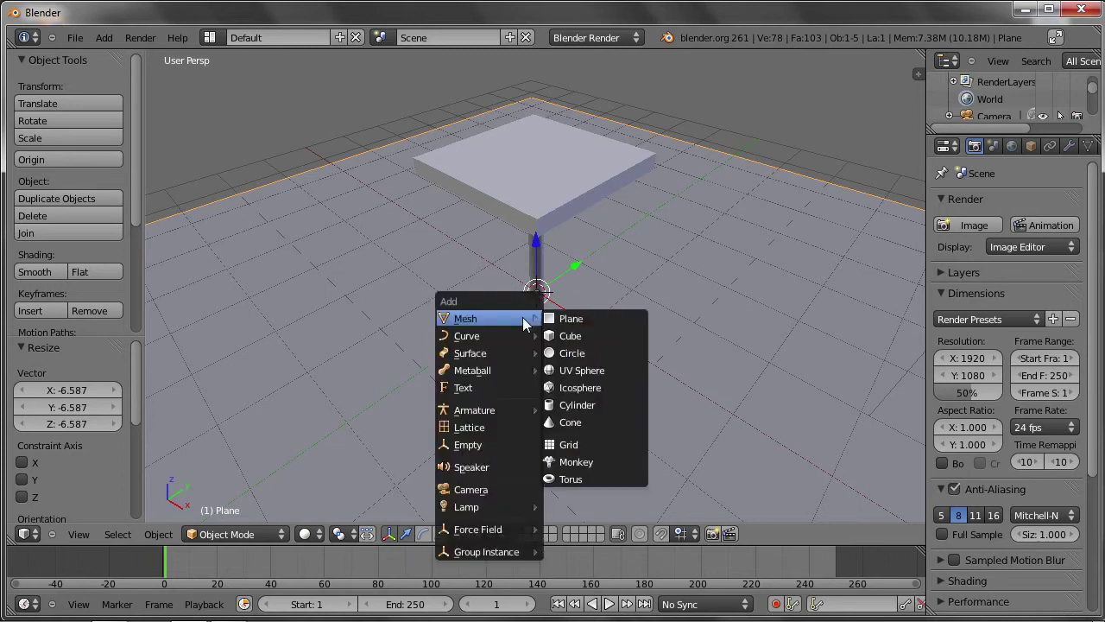
left_click(593, 459)
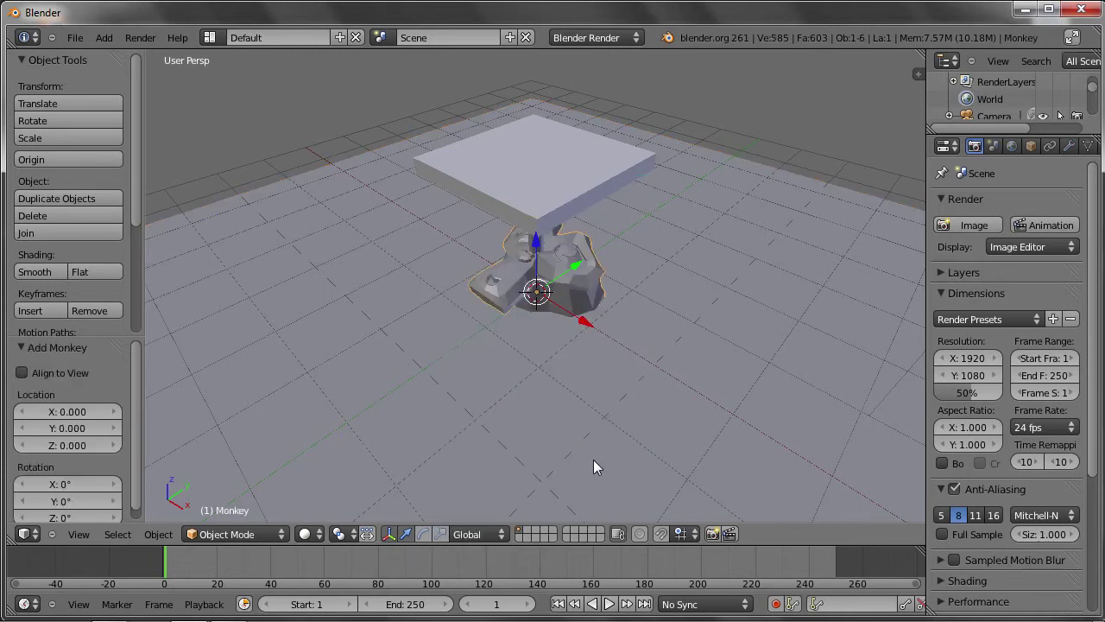
key("g")
key("z")
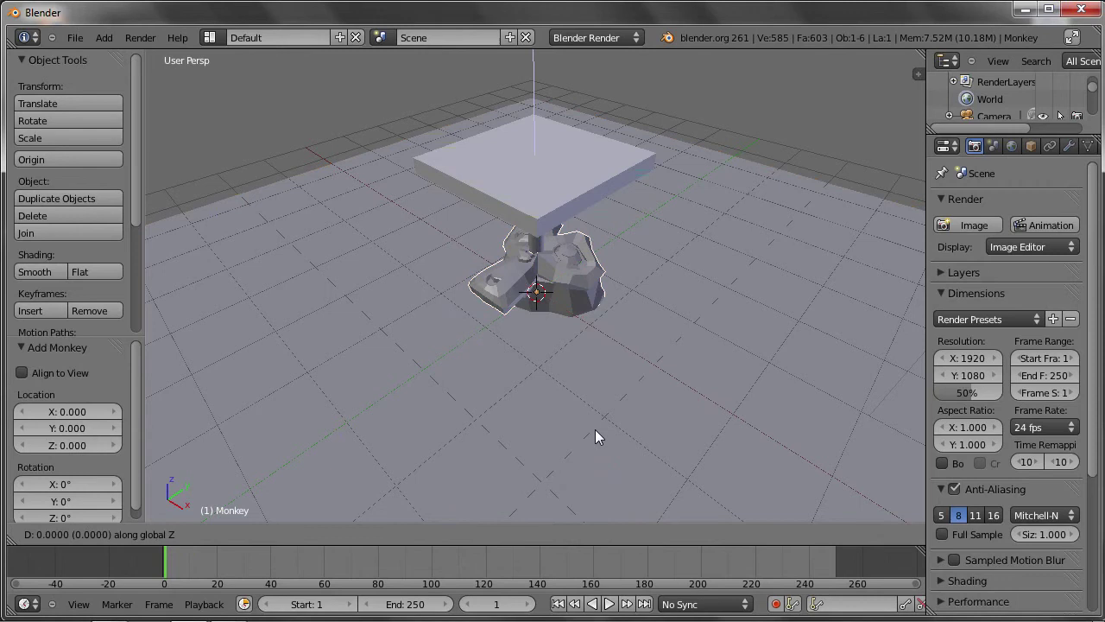
key("2")
key("Return")
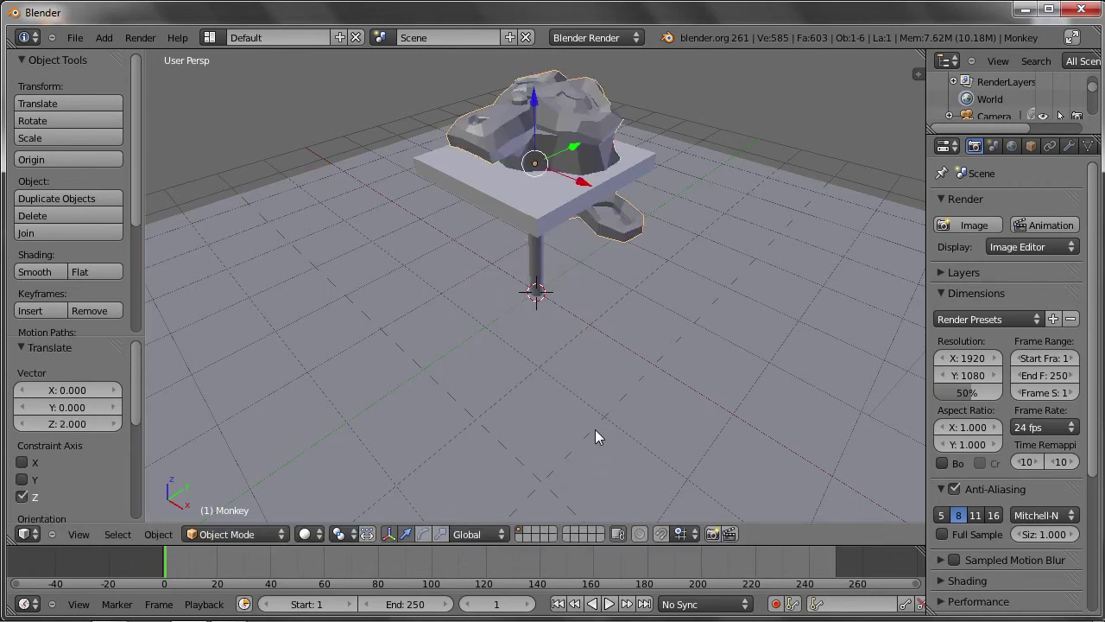
mouse_move(678, 375)
middle_mouse_down()
mouse_move(596, 345)
mouse_move(629, 366)
middle_mouse_up()
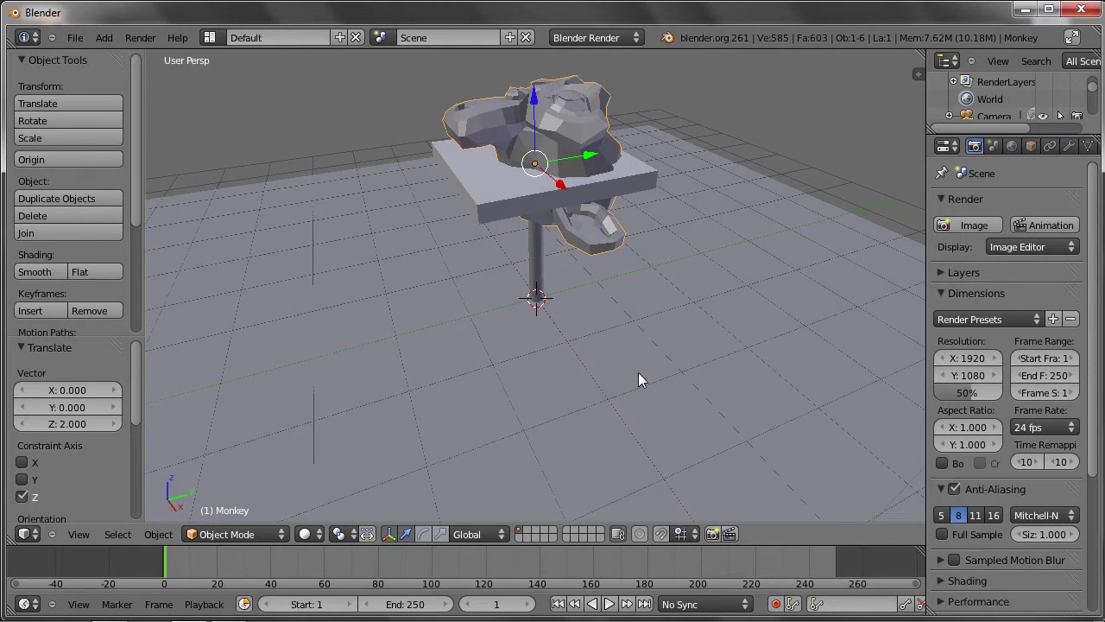
Tilt Suzanne about 50° around X and scale her to 0.5.
key("r")
key("x")
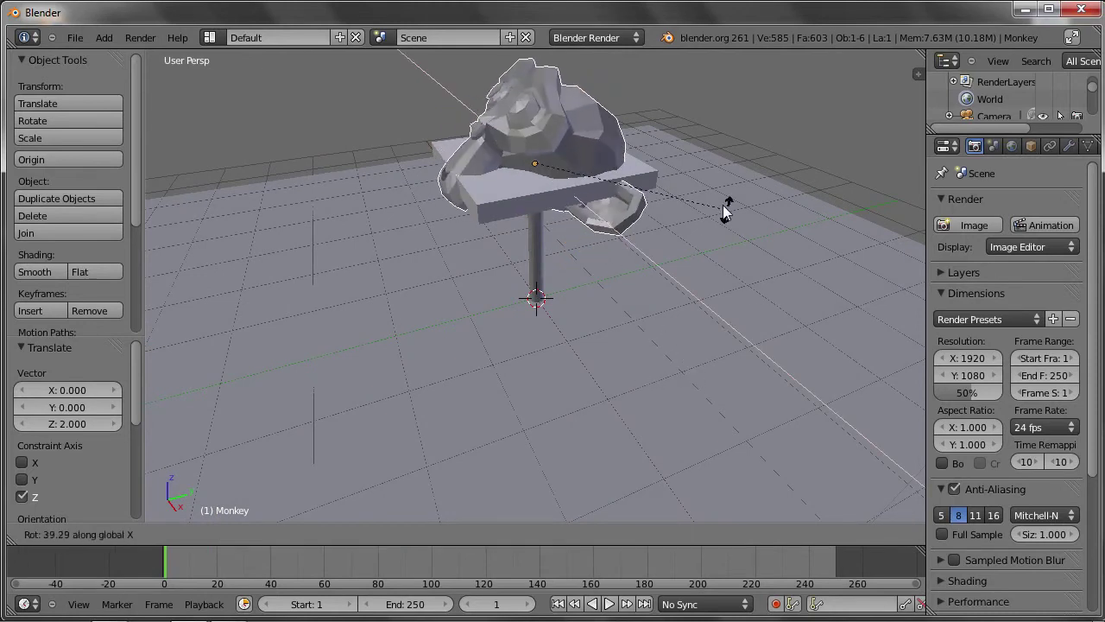
left_click(710, 172)
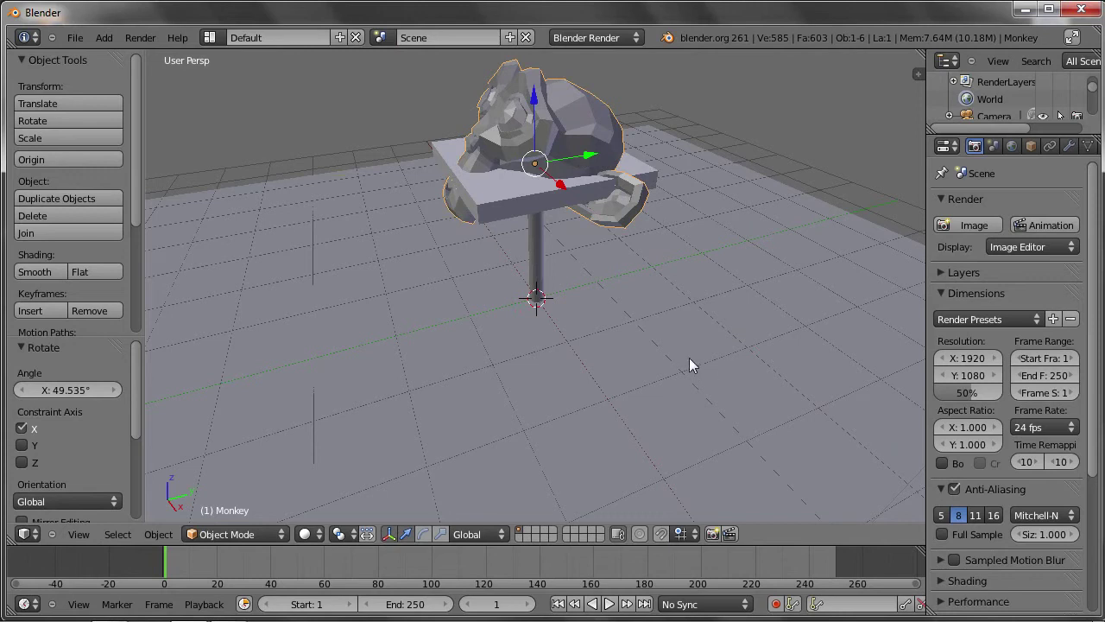
key("s")
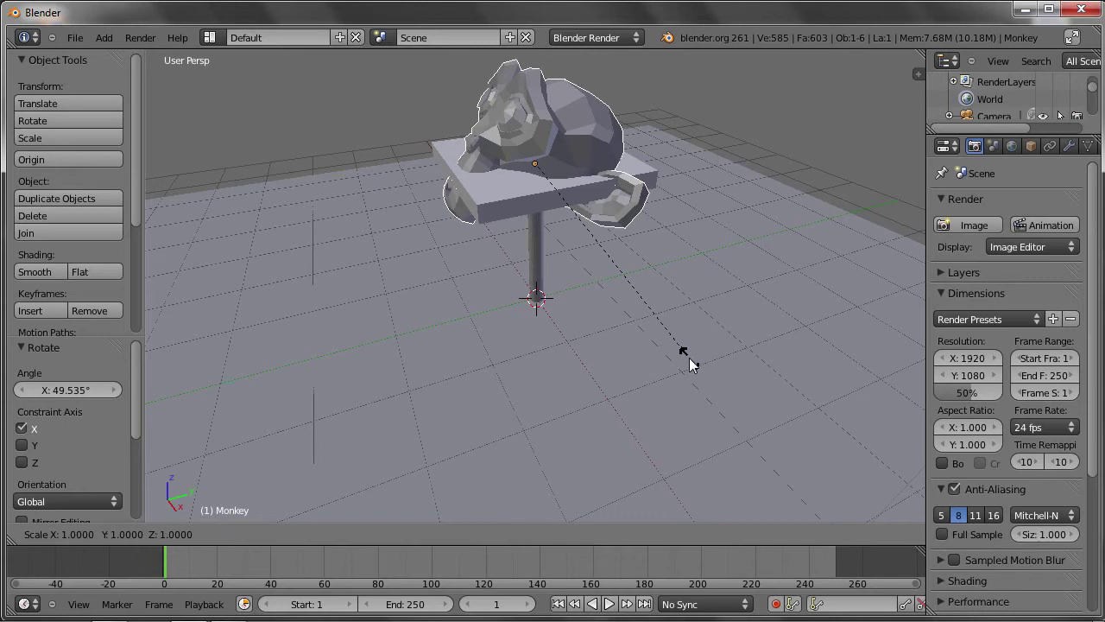
type("0.5")
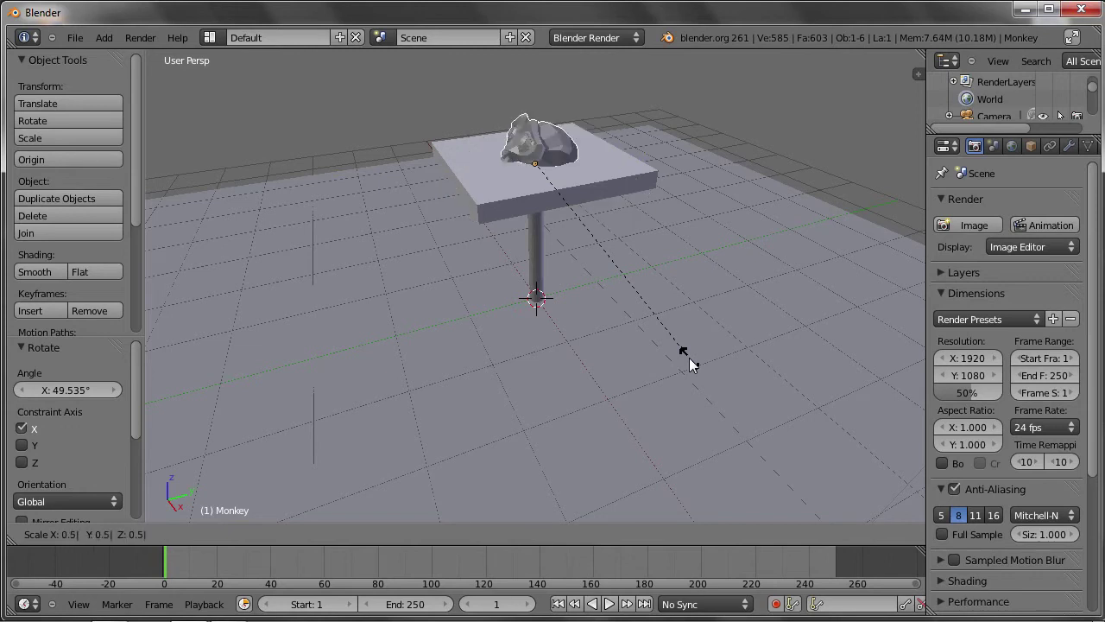
key("Return")
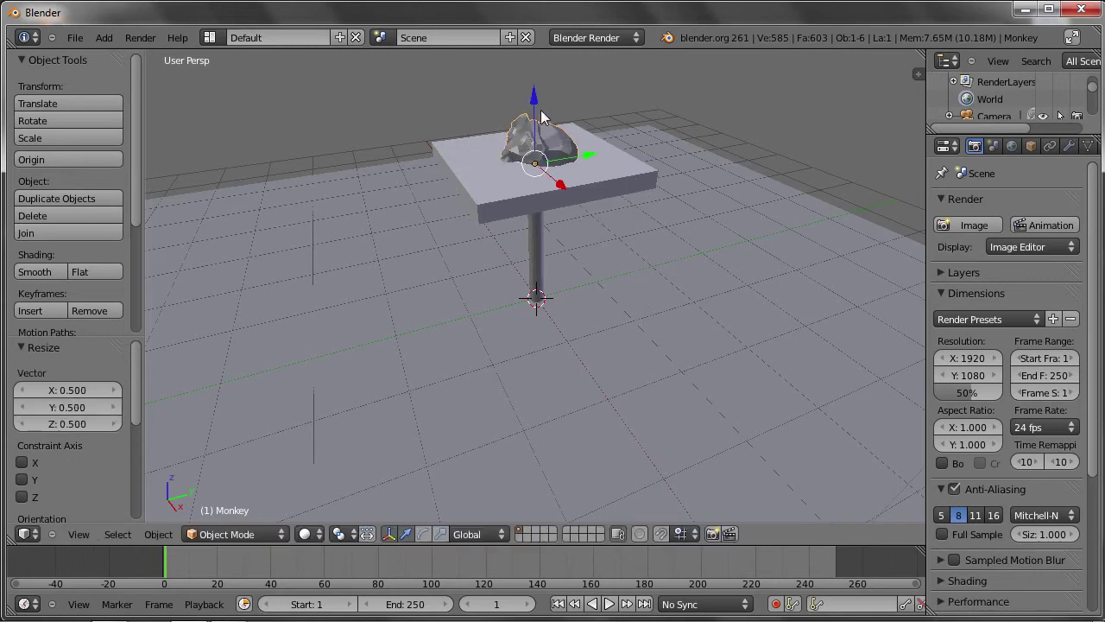
Drag Suzanne along Z until she rests on the tabletop.
left_click_drag(533, 96, 529, 80)
scroll(529, 80, "up", 3)
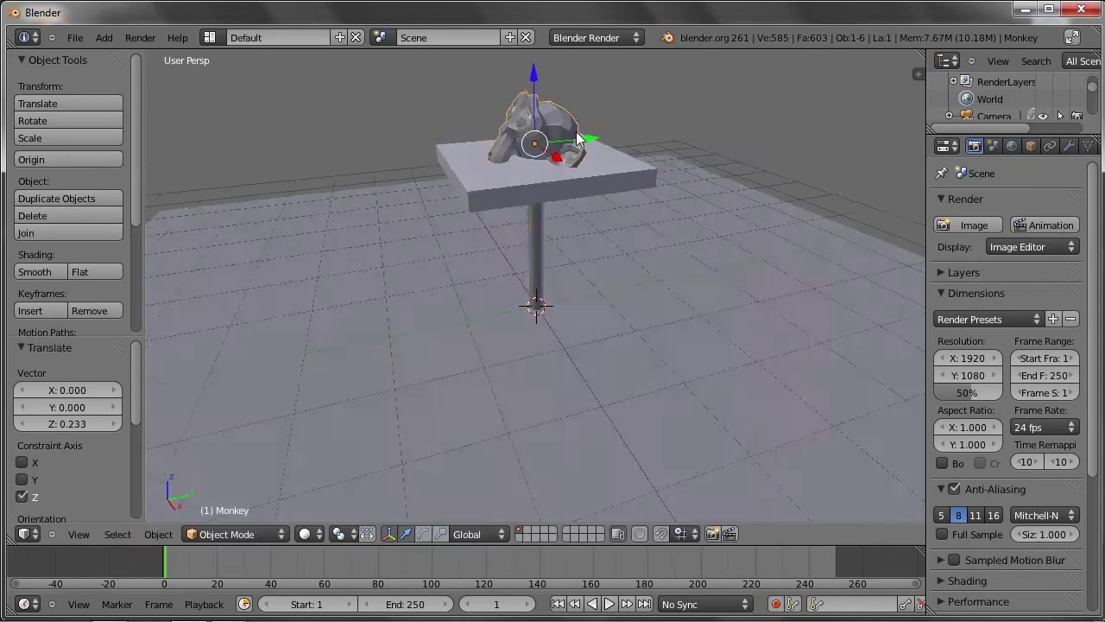
mouse_move(529, 80)
middle_mouse_down()
mouse_move(561, 125)
mouse_move(531, 142)
middle_mouse_up()
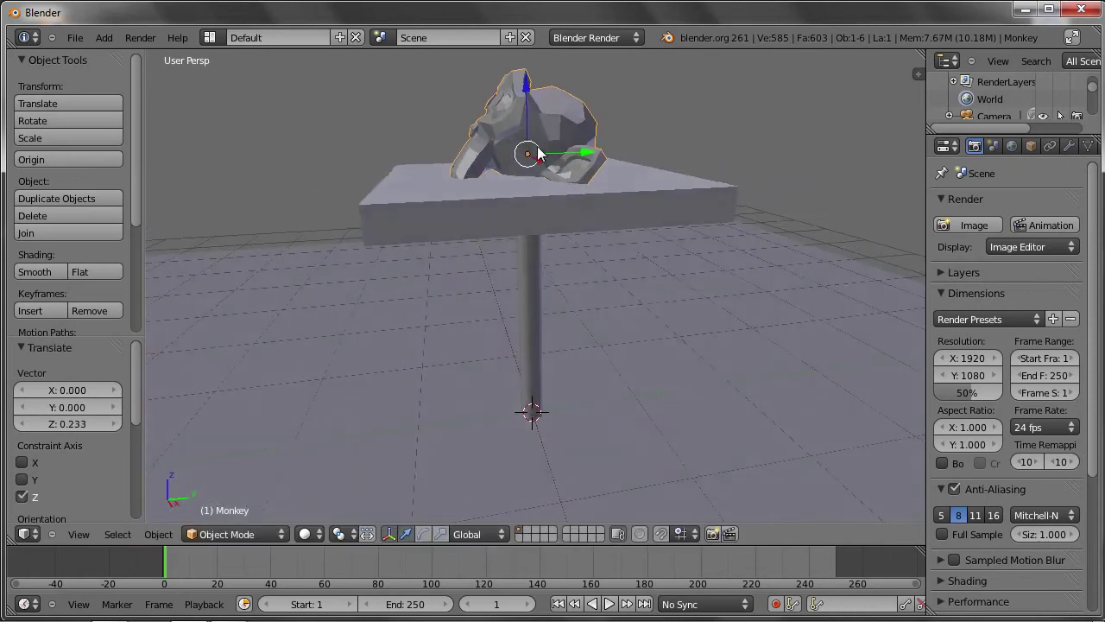
left_click_drag(527, 93, 526, 89)
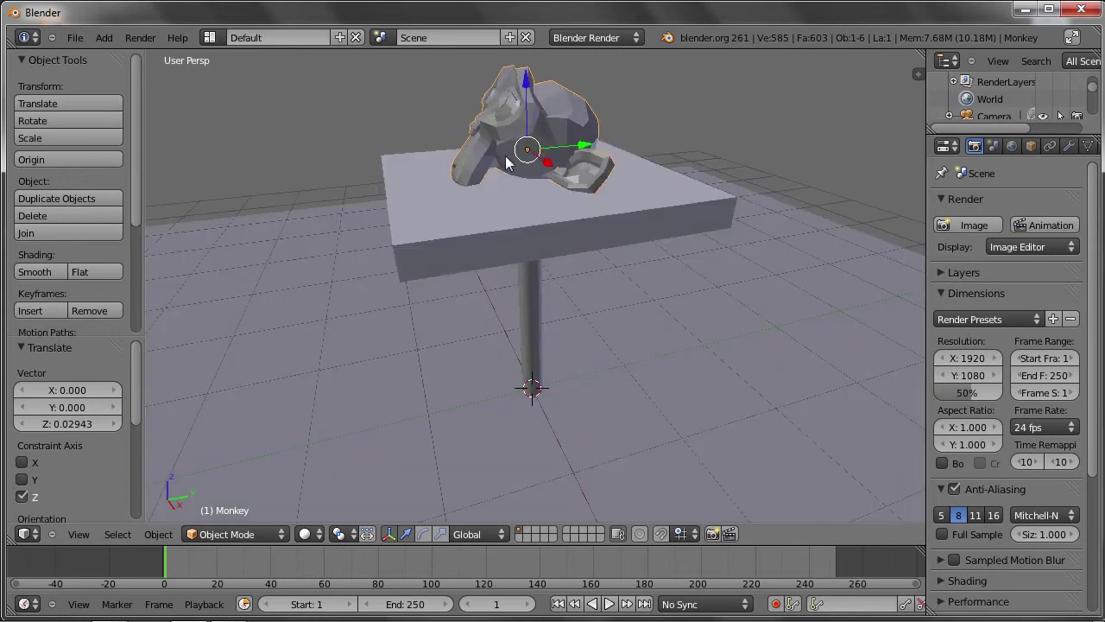
middle_click_drag(527, 89, 555, 191)
scroll(555, 191, "down", 3)
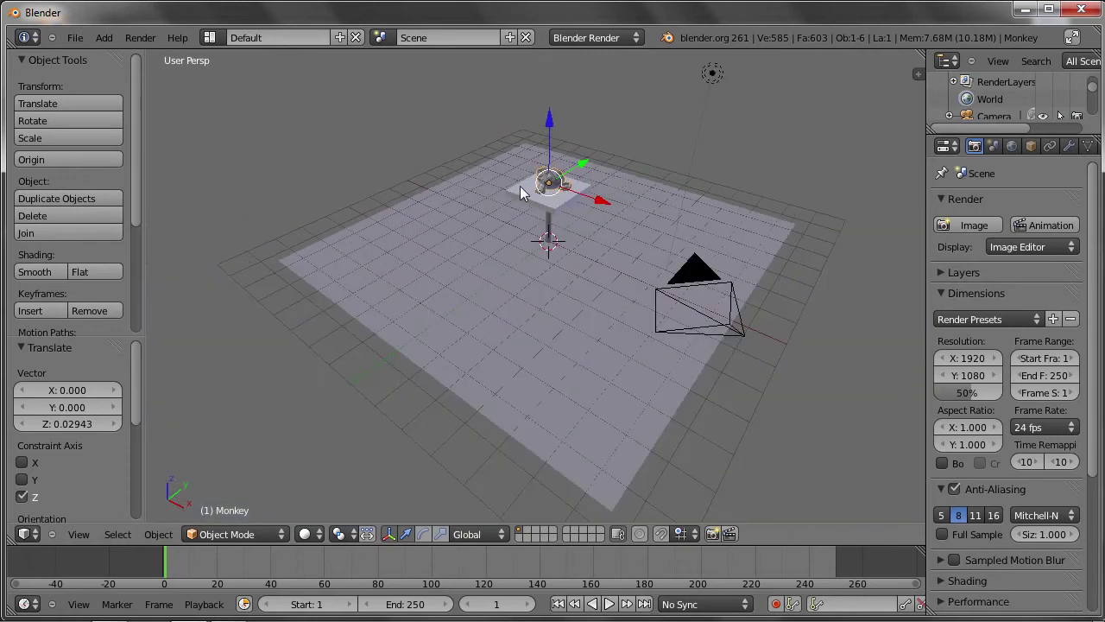
Select the camera and view the table and Suzanne through it, orbiting out and back.
right_click(680, 268)
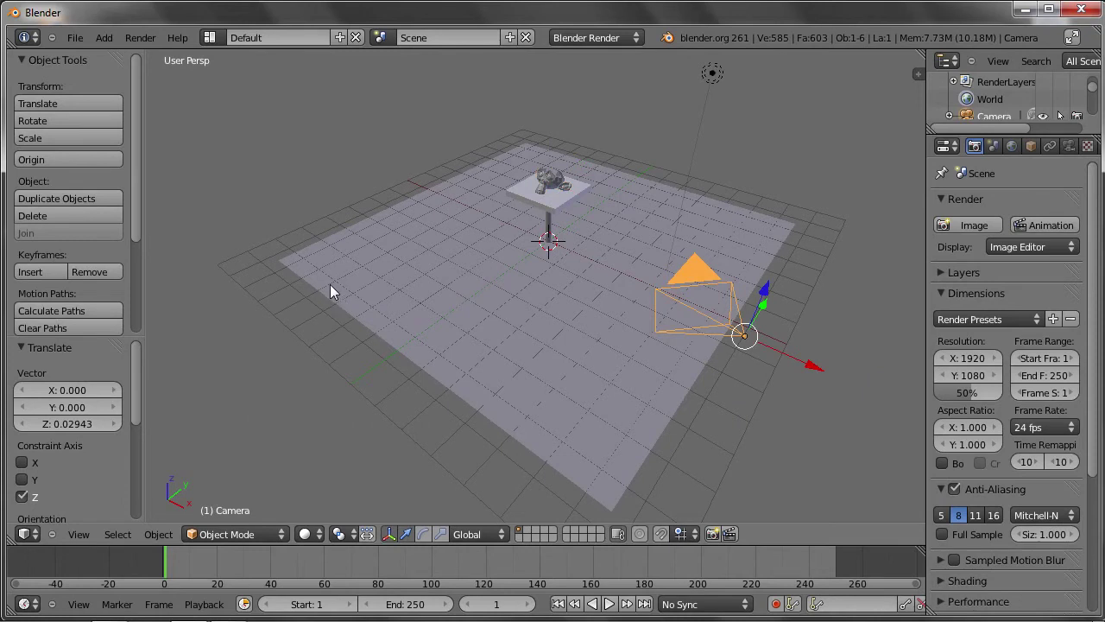
key("KP_0")
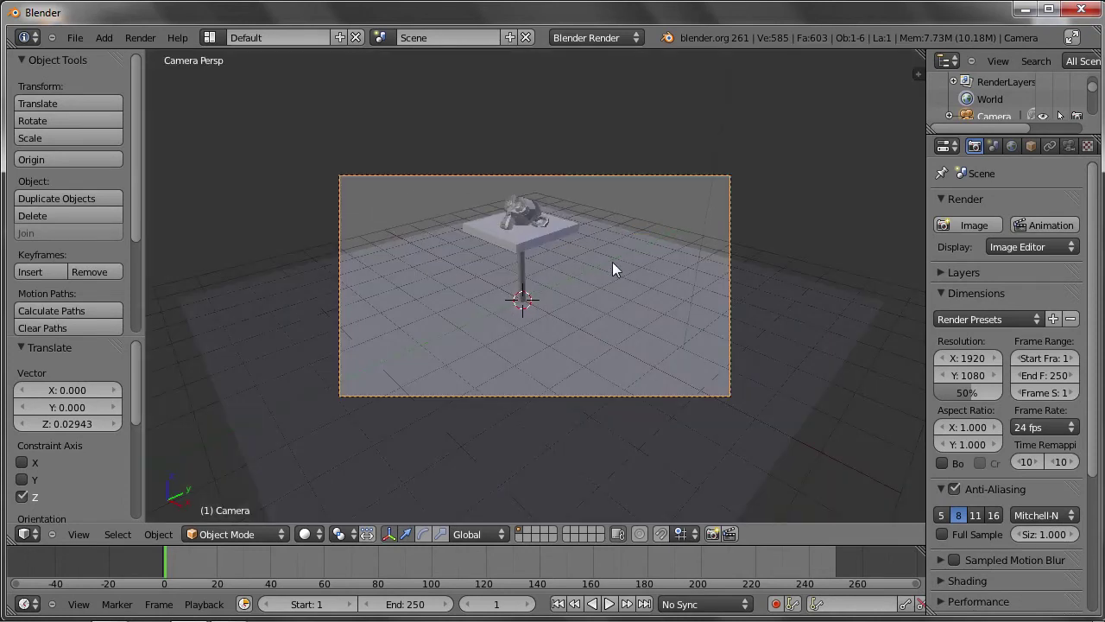
scroll(565, 276, "up", 2)
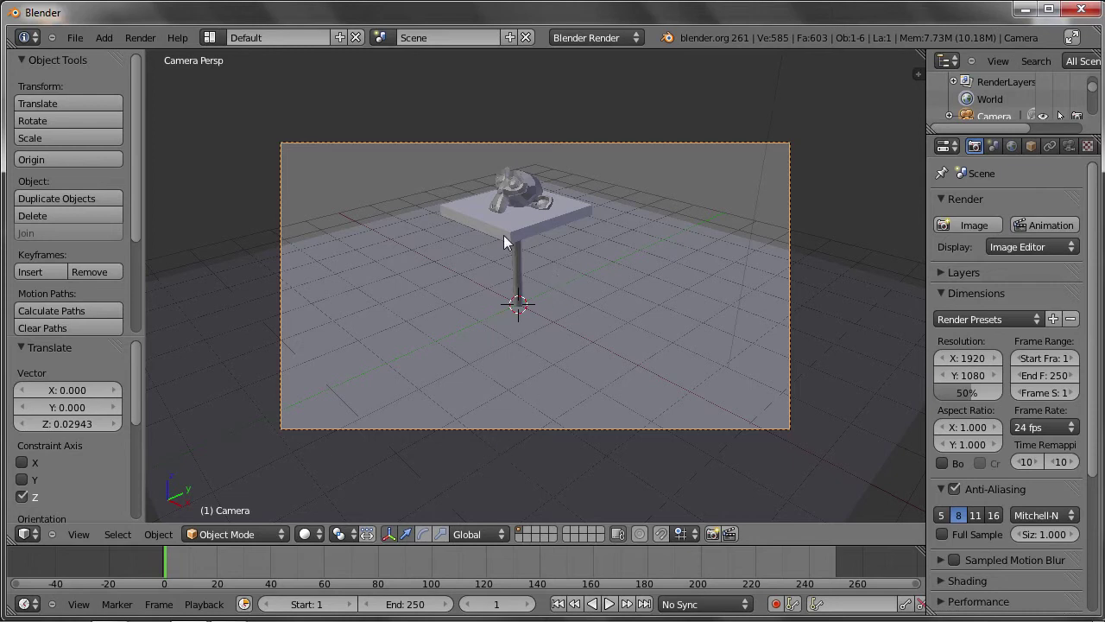
middle_click_drag(649, 250, 656, 271)
scroll(647, 260, "down", 3)
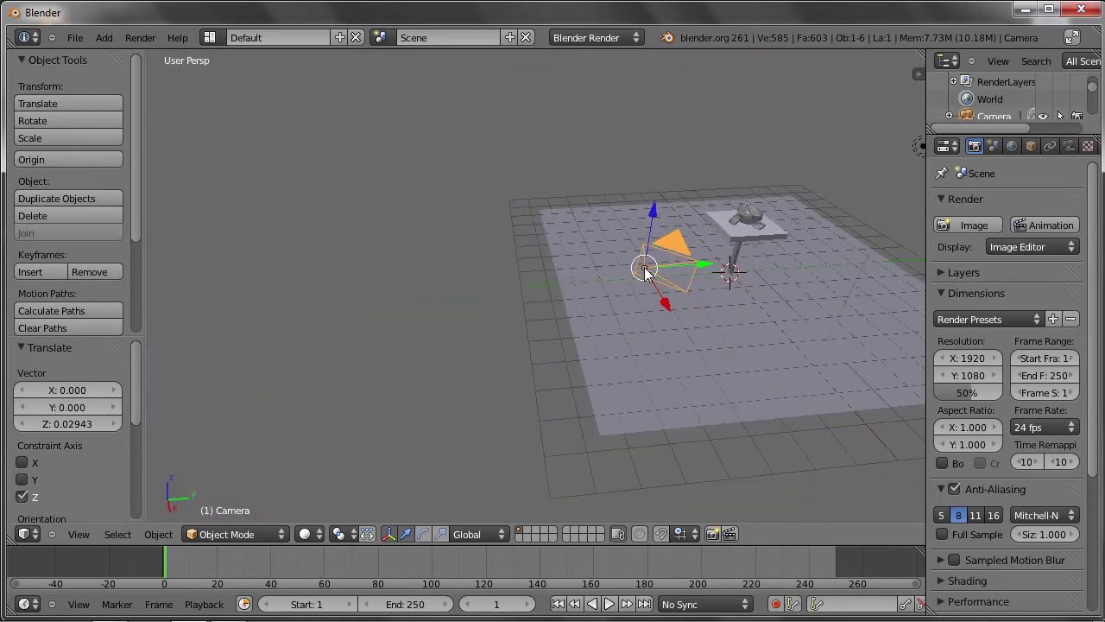
scroll(635, 275, "up", 2)
scroll(639, 266, "up", 8)
scroll(572, 279, "down", 3)
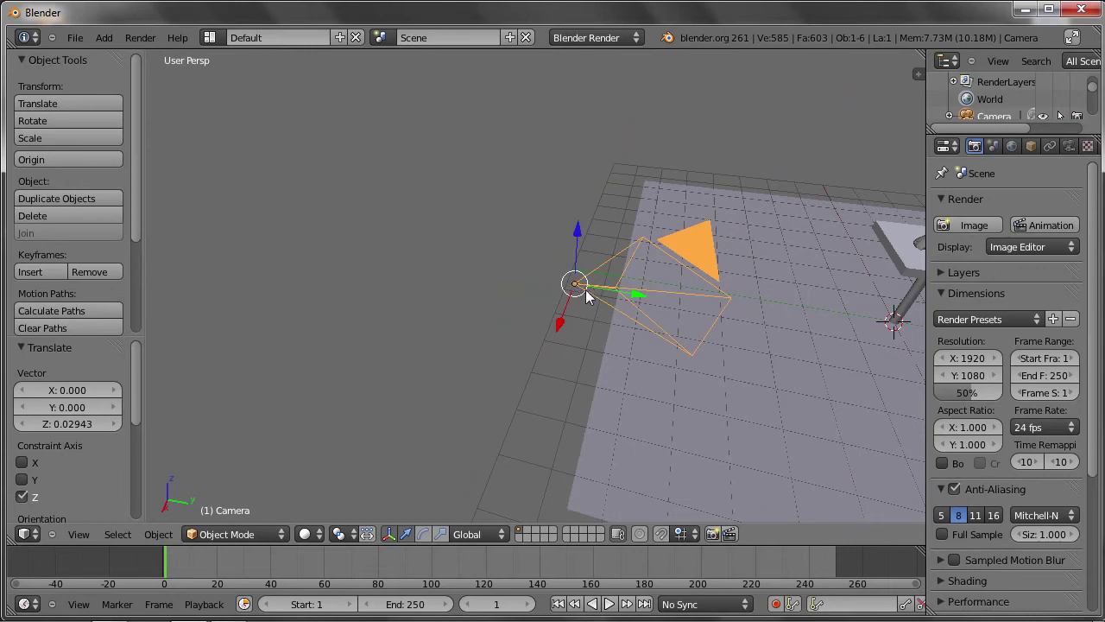
key("KP_0")
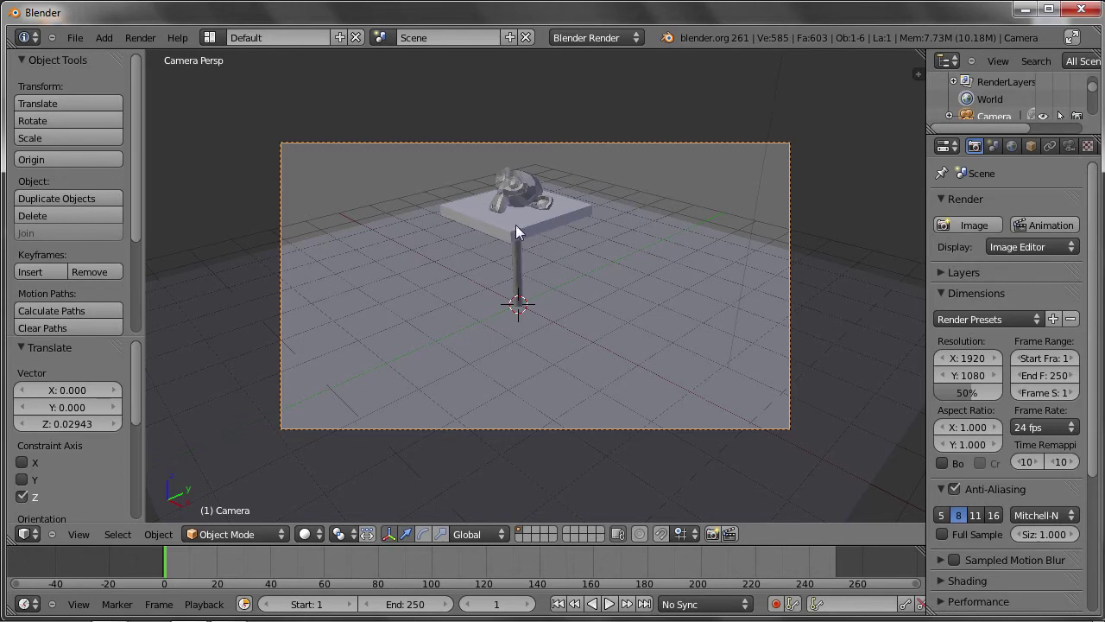
Orbit out of the camera view to see the camera from outside.
key("g")
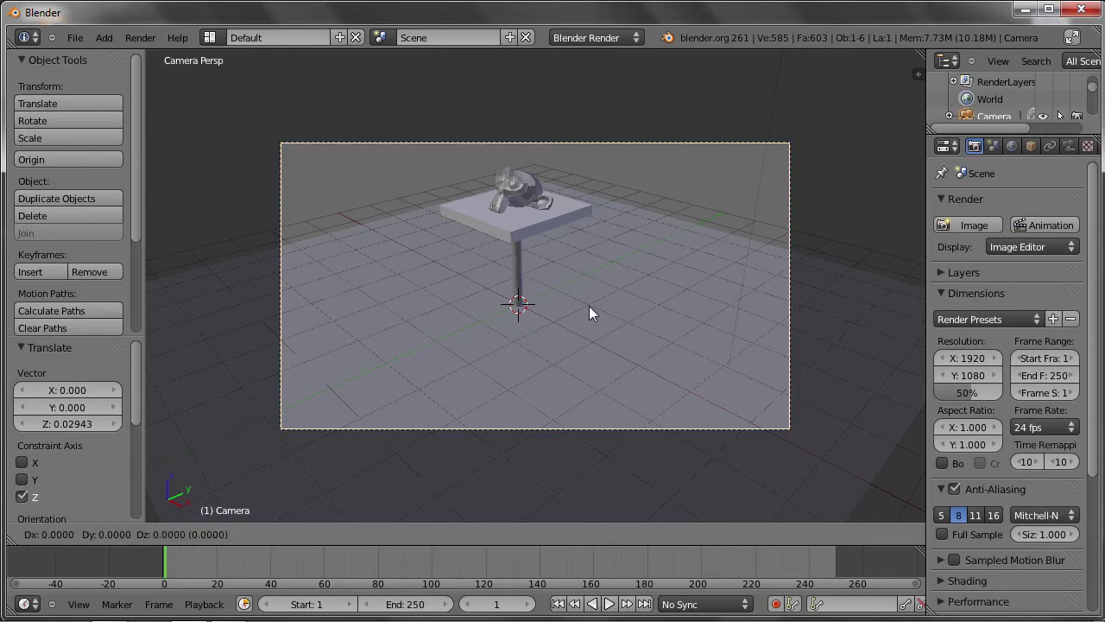
key("Escape")
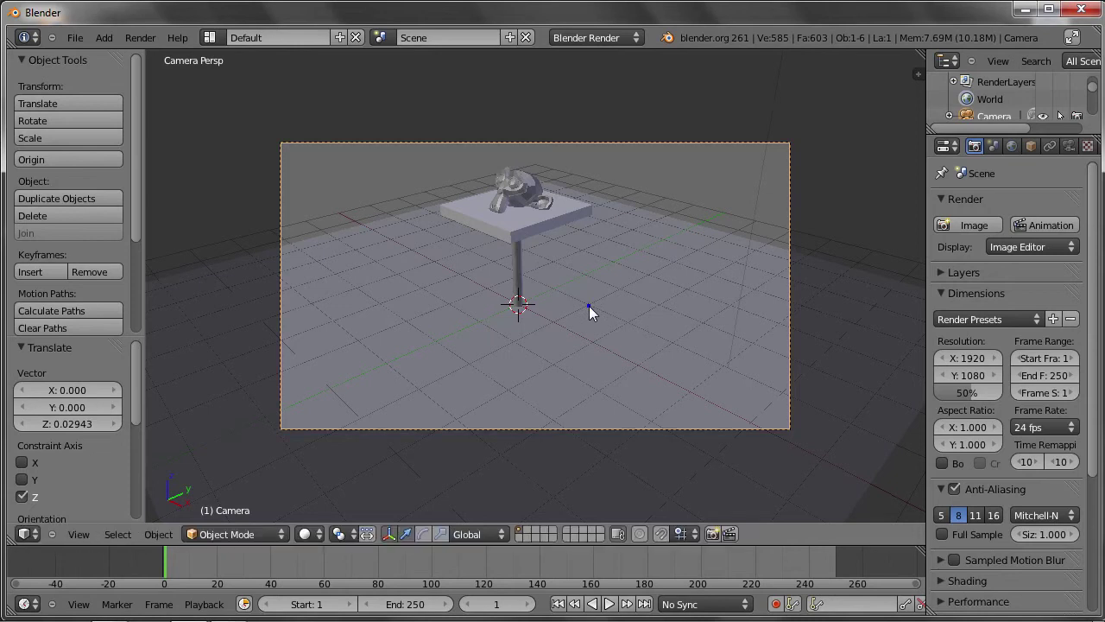
middle_click_drag(668, 315, 614, 297)
scroll(614, 297, "down", 5)
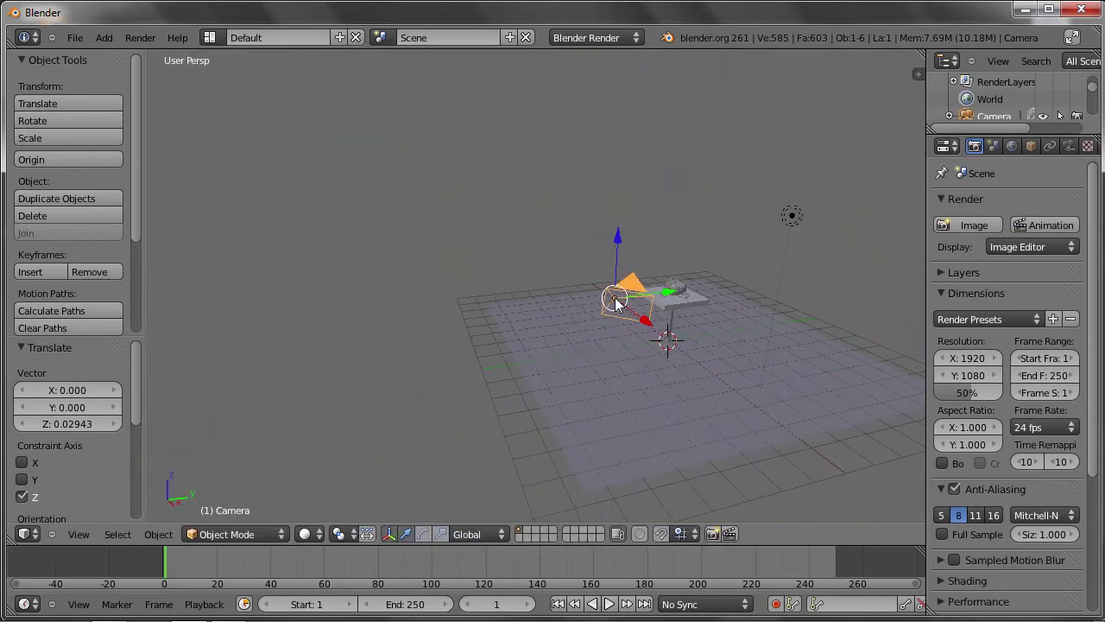
middle_click_drag(681, 328, 526, 296)
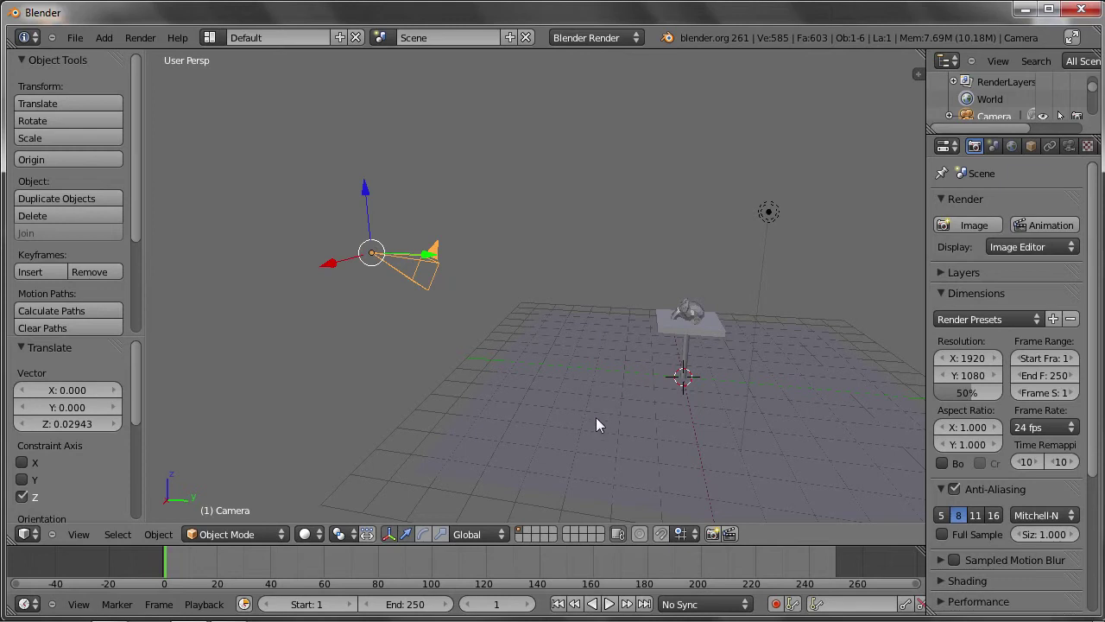
Set transform orientation to Local, shift the camera along its local axis, and look through it.
left_click(477, 534)
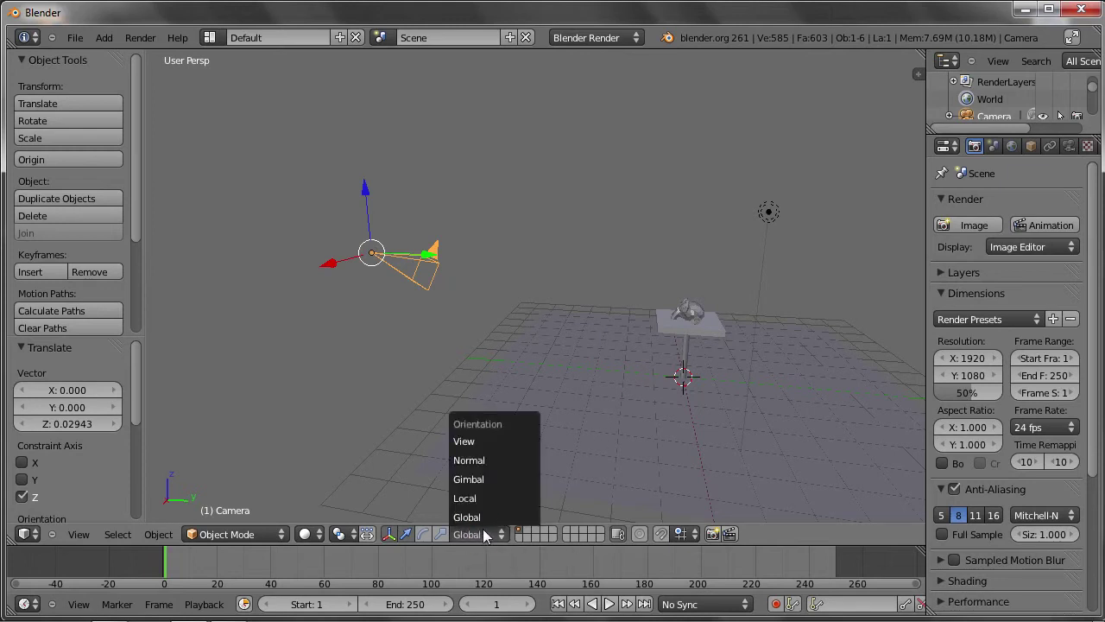
left_click(464, 499)
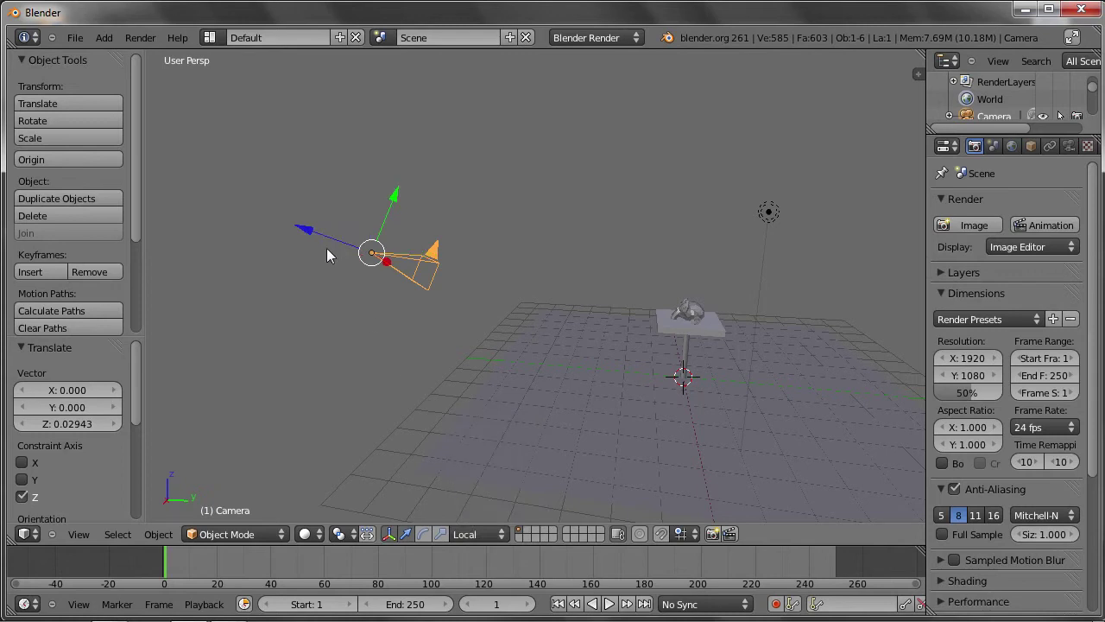
middle_click_drag(326, 253, 318, 286)
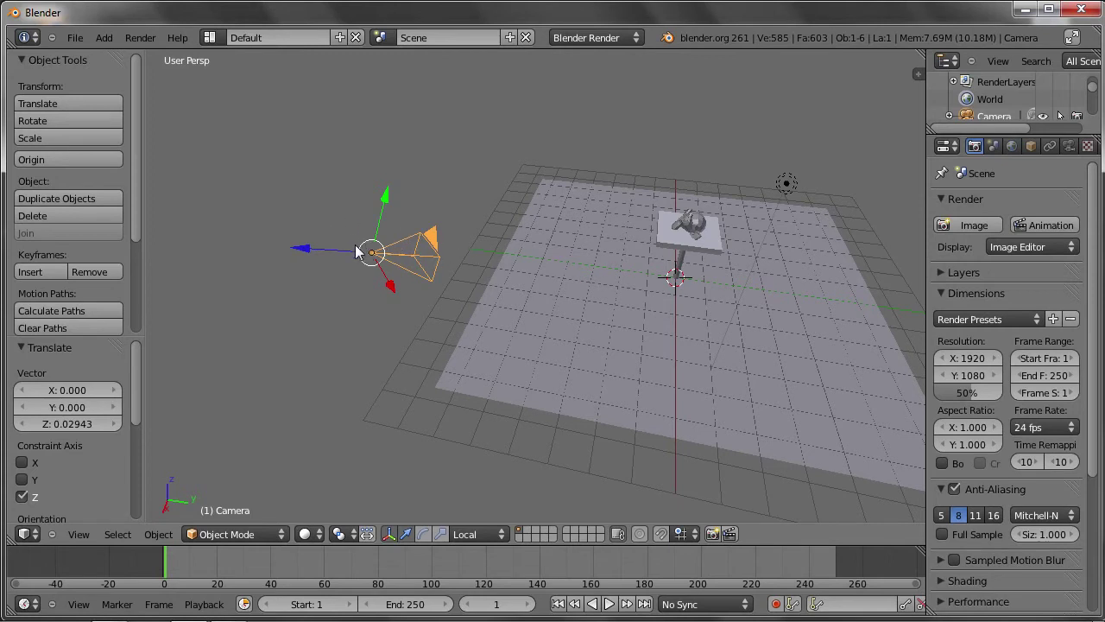
mouse_move(300, 253)
left_mouse_down()
mouse_move(255, 276)
mouse_move(280, 277)
mouse_move(276, 266)
left_mouse_up()
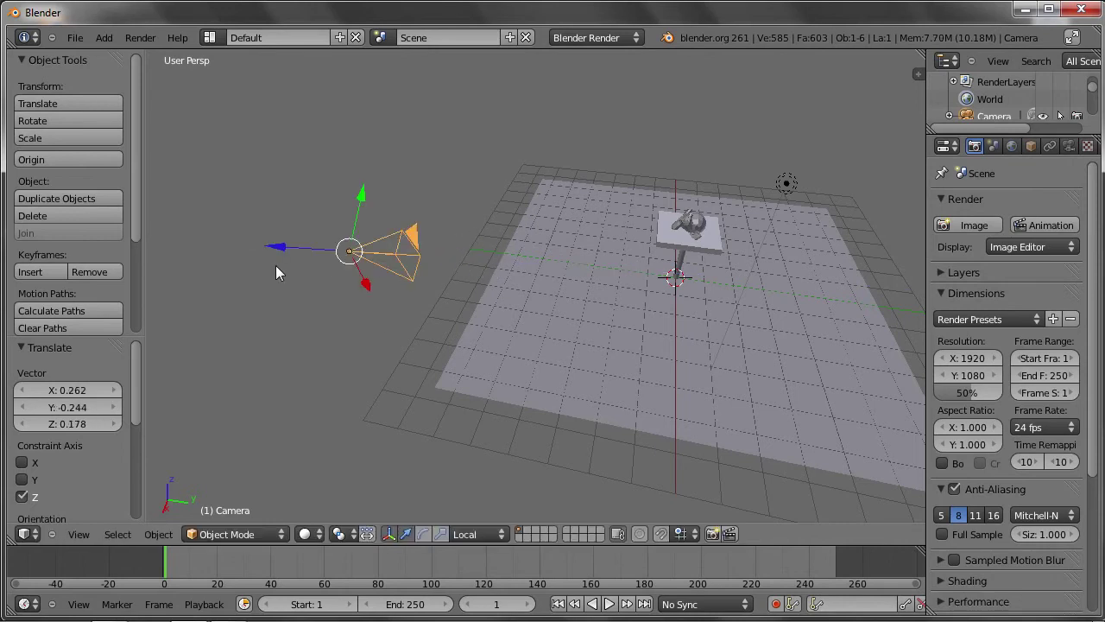
key("KP_0")
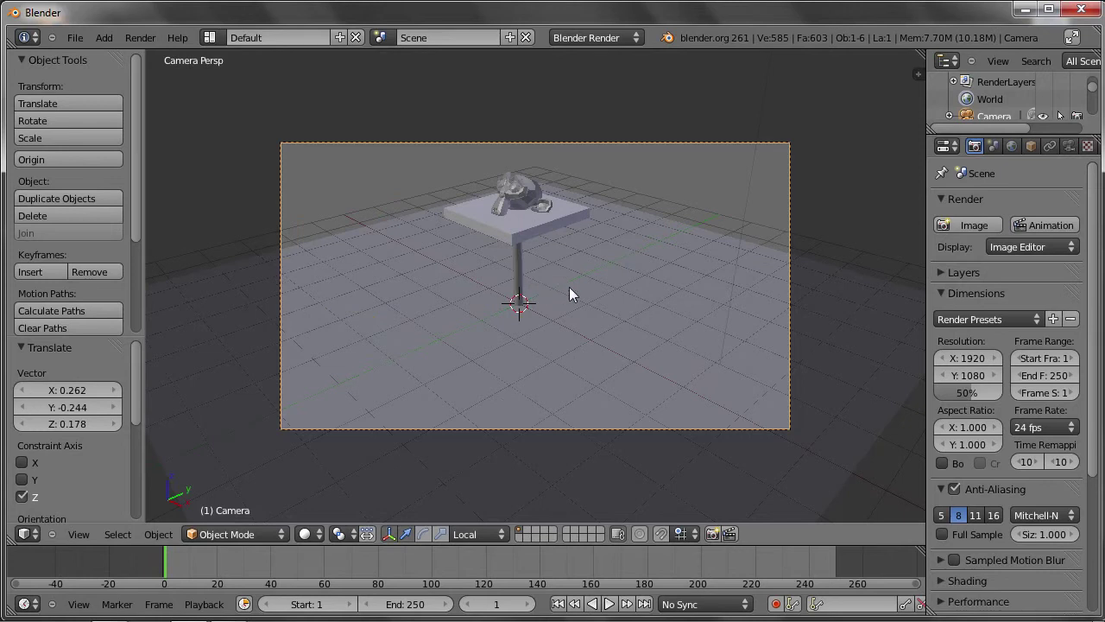
Move the camera closer along its local Z axis, then reposition it again.
key("g")
key("z")
key("z")
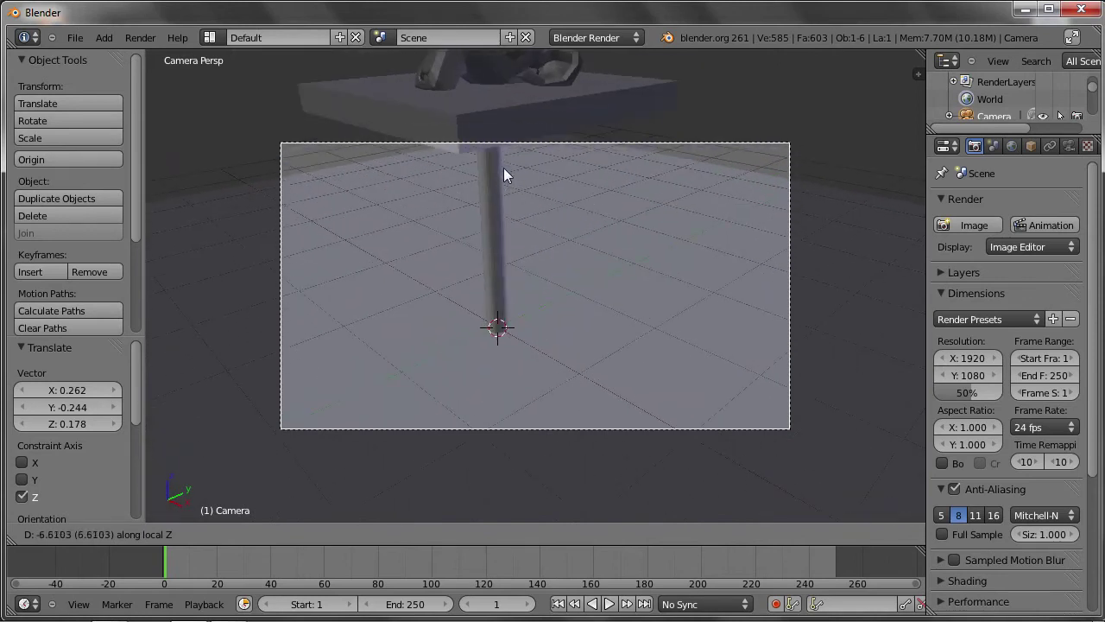
left_click(495, 176)
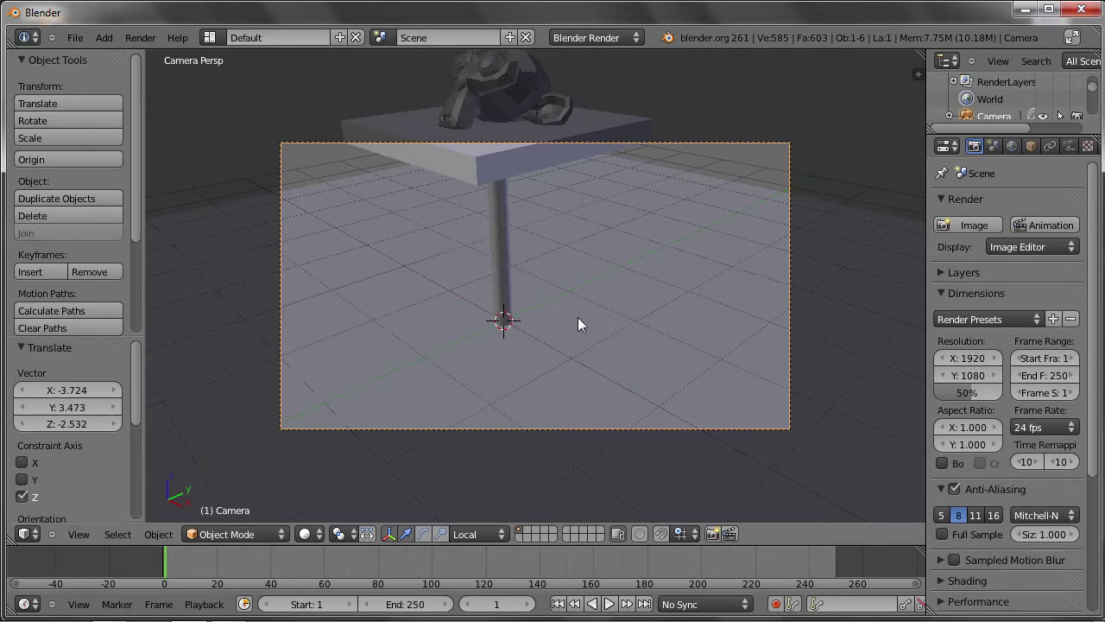
key("g")
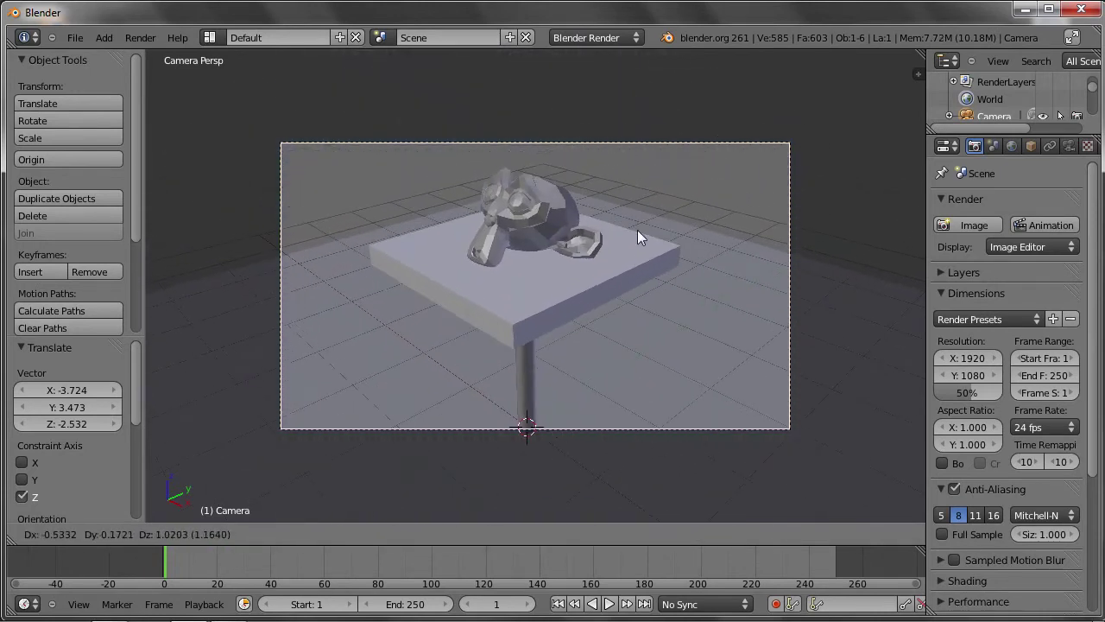
left_click(631, 227)
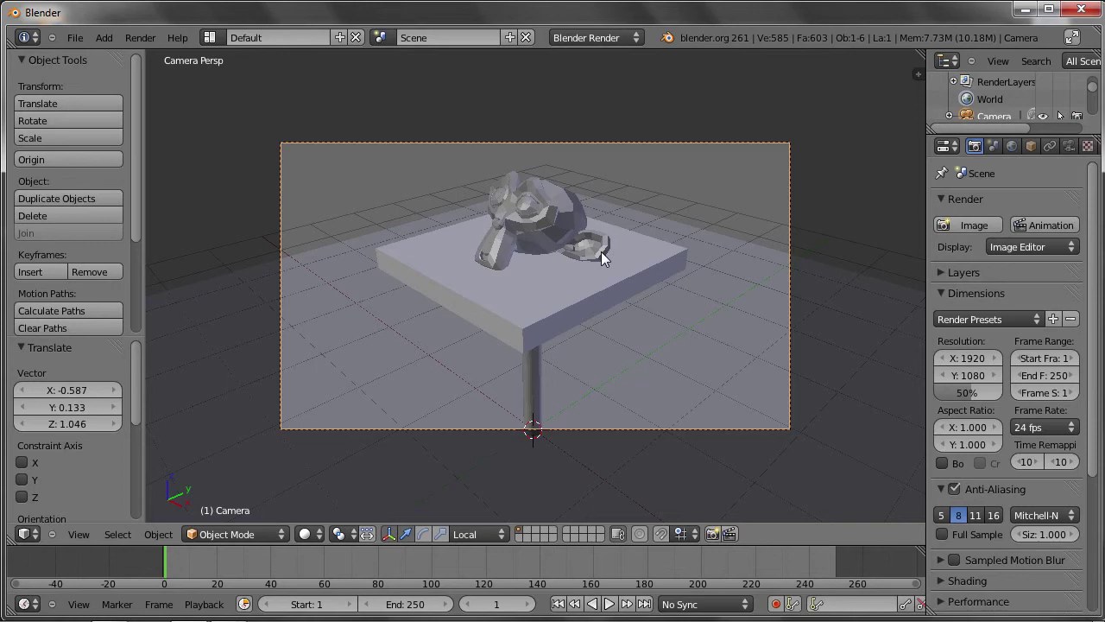
key("KP_0")
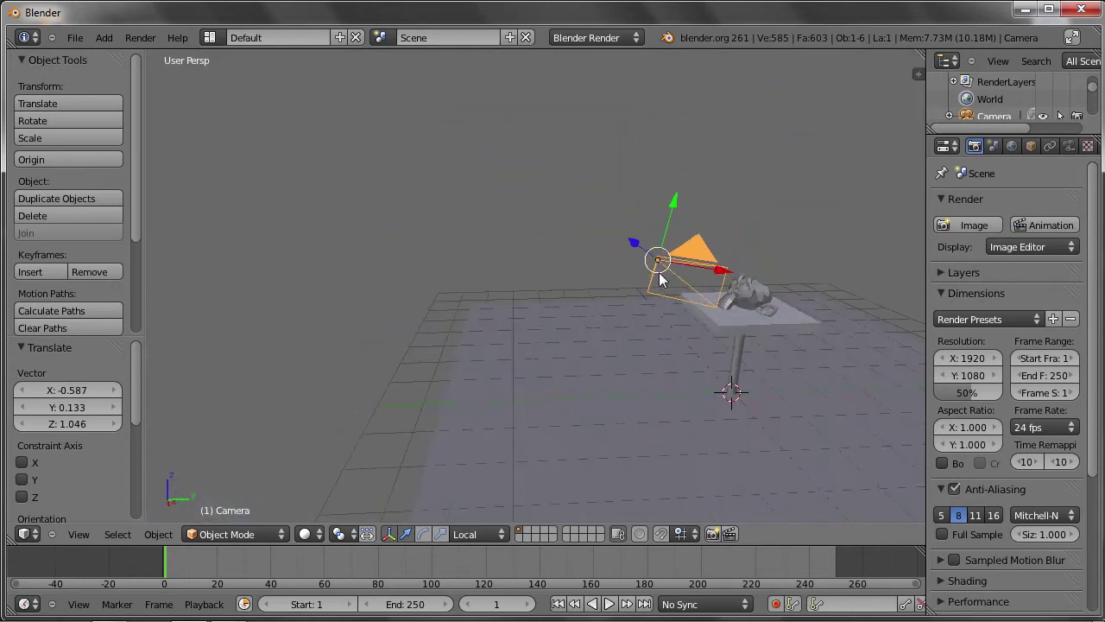
Try rotating the camera with the rotation handles, cancelling both attempts.
left_click(424, 535)
mouse_move(595, 360)
middle_mouse_down()
mouse_move(641, 291)
mouse_move(650, 233)
middle_mouse_up()
left_click_drag(648, 224, 628, 277)
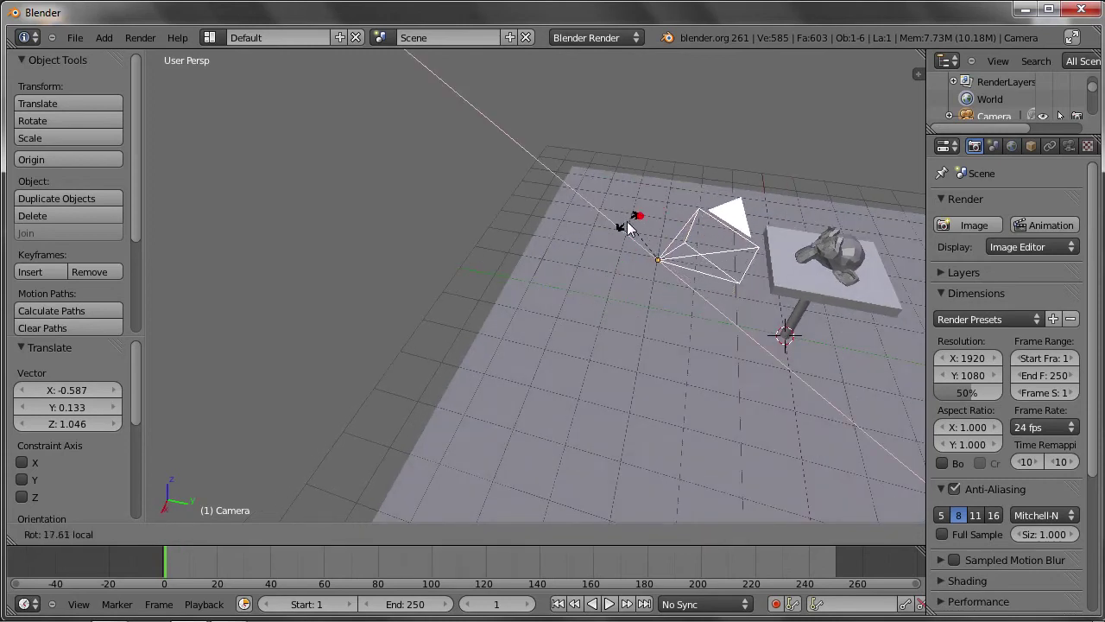
right_click(628, 277)
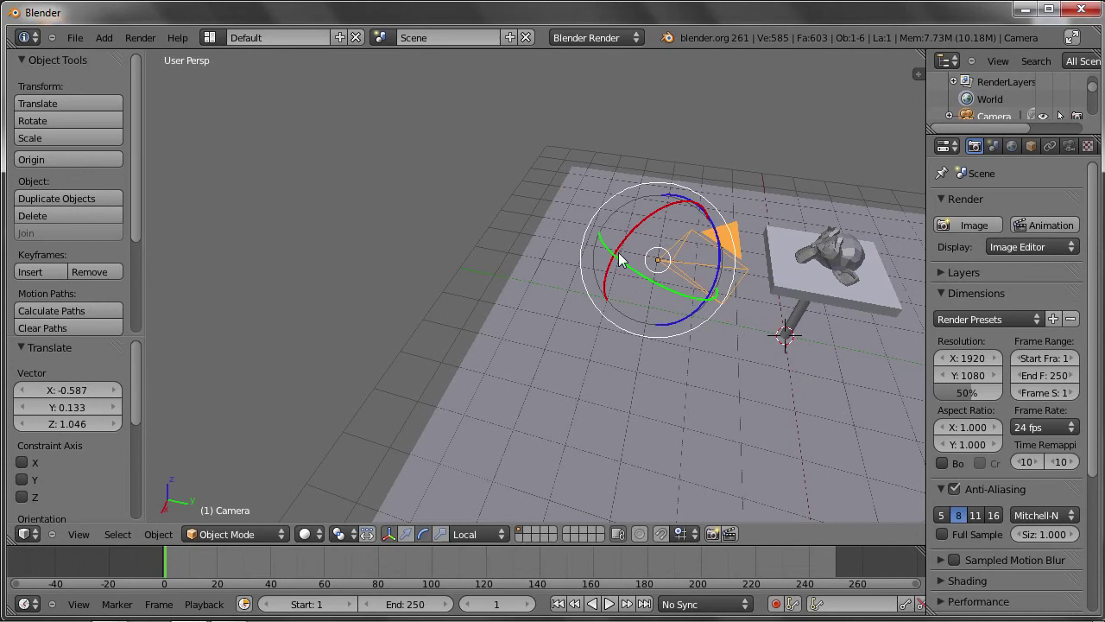
left_click_drag(644, 223, 634, 242)
right_click(635, 242)
Check the new framing through the camera, orbiting out and back to camera view.
key("KP_0")
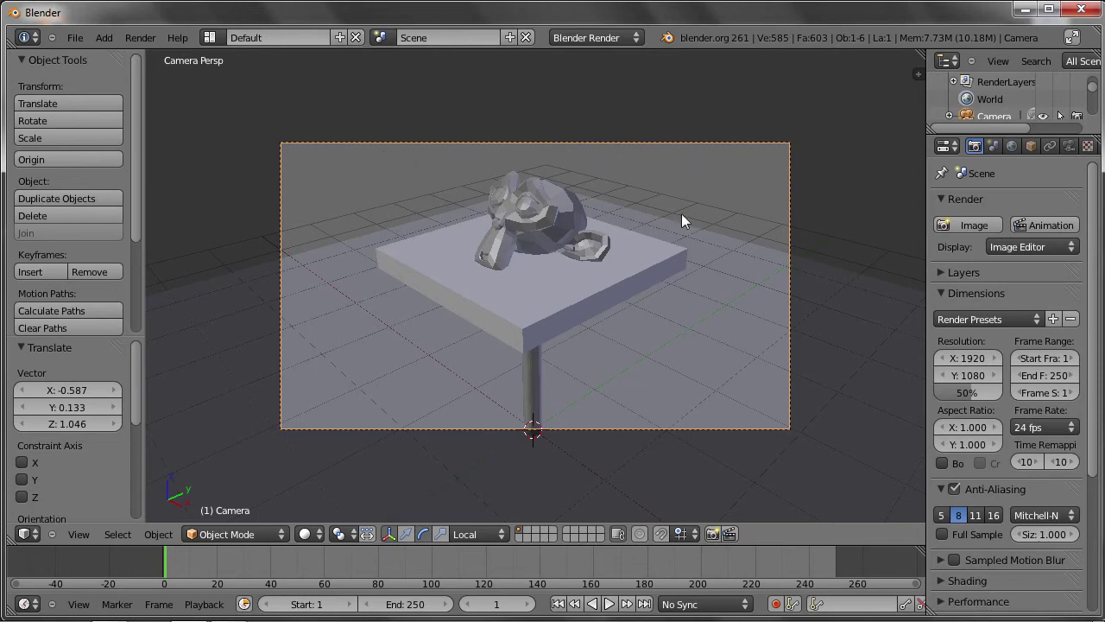
middle_click_drag(770, 151, 676, 172)
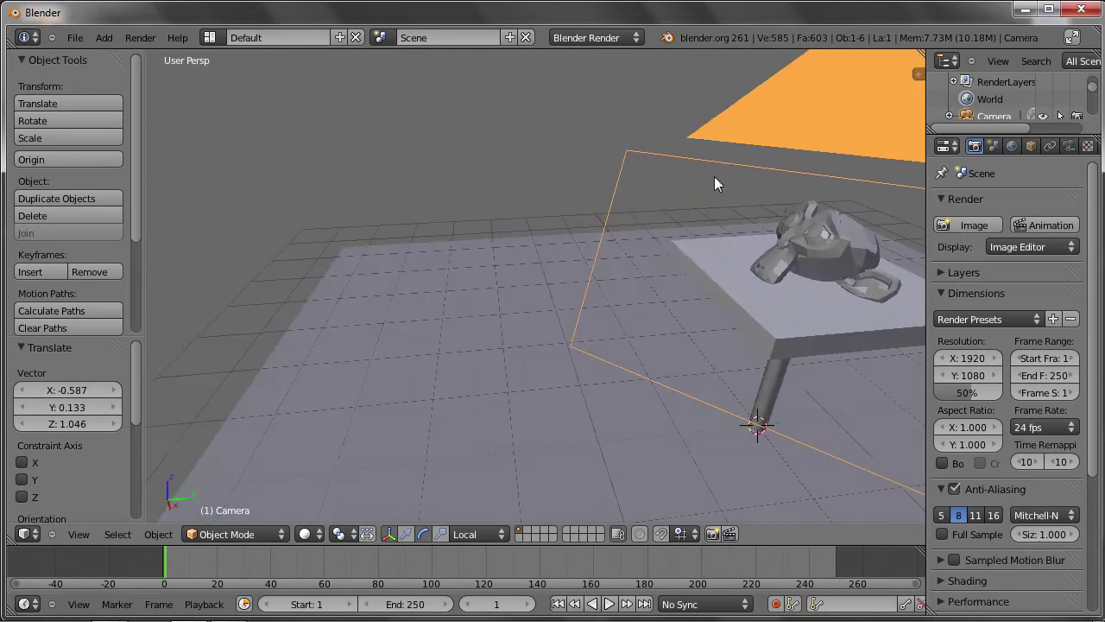
scroll(676, 172, "up", 4)
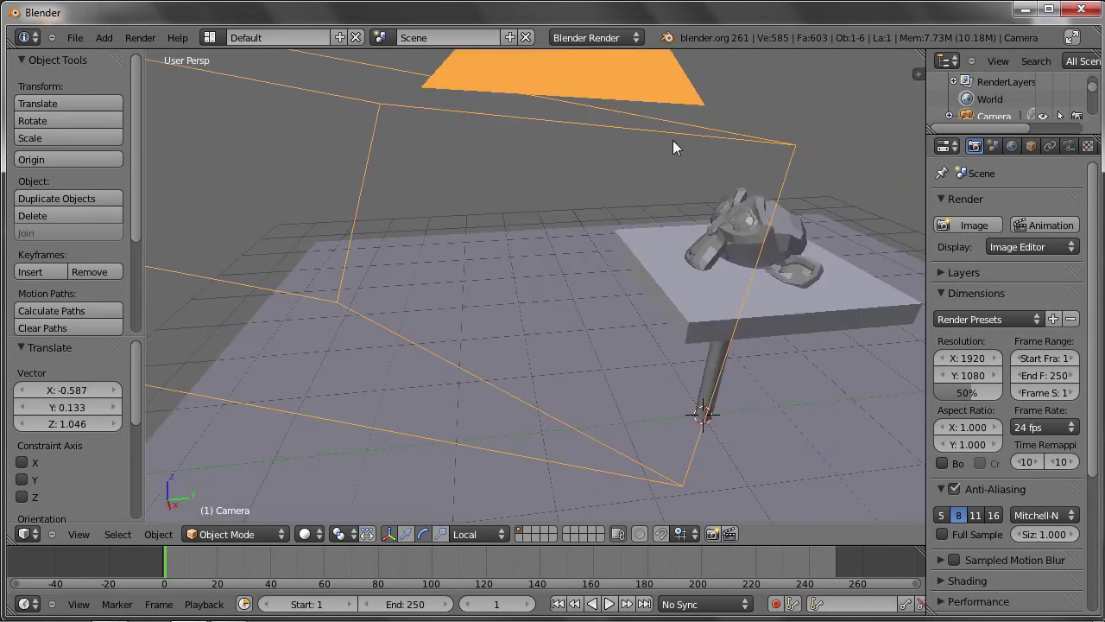
key("KP_0")
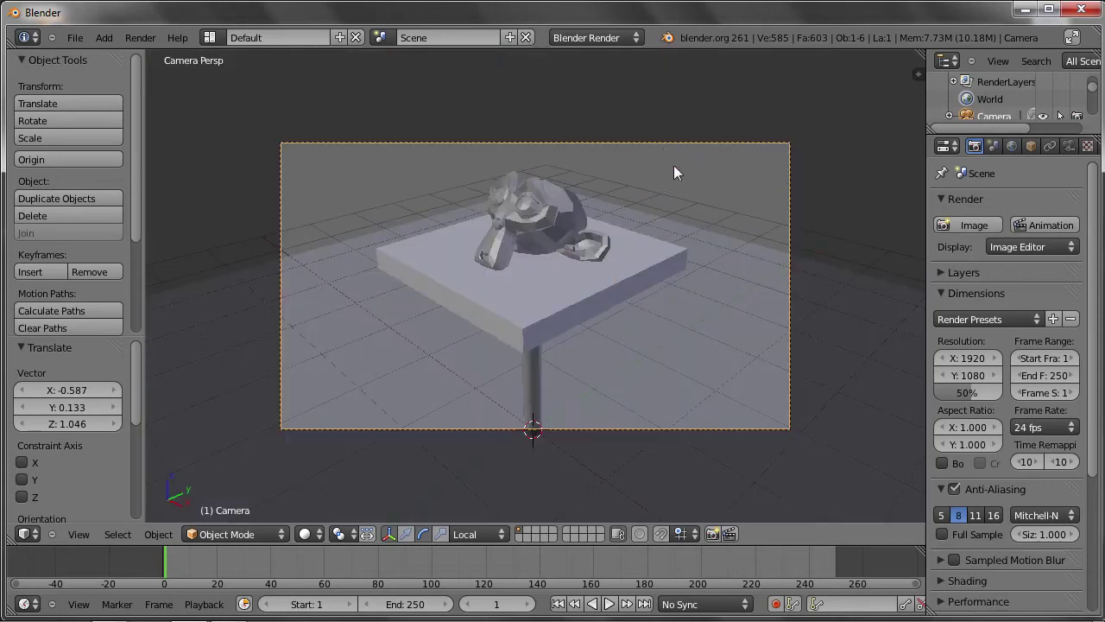
Select the camera and tilt it -0.71° about its local X axis.
right_click(649, 246)
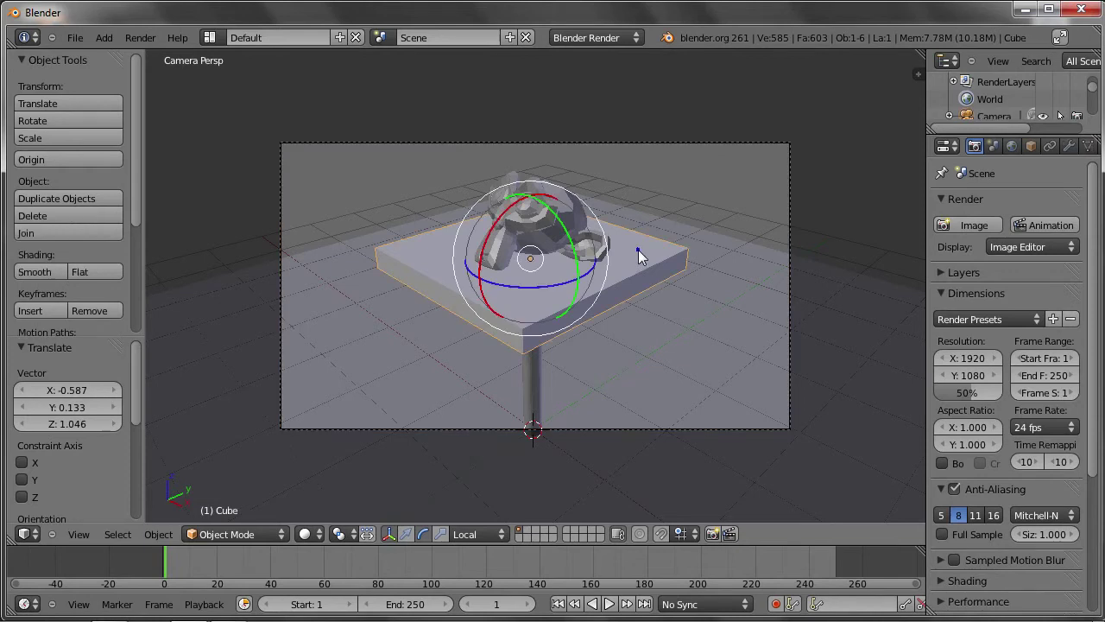
right_click(393, 144)
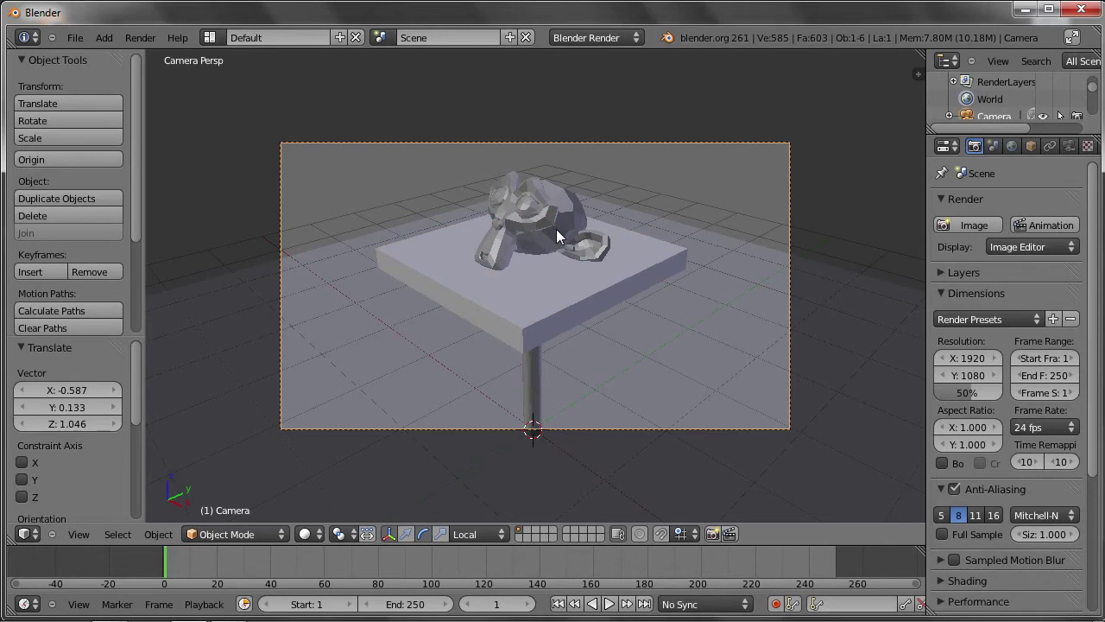
key("r")
key("x")
key("x")
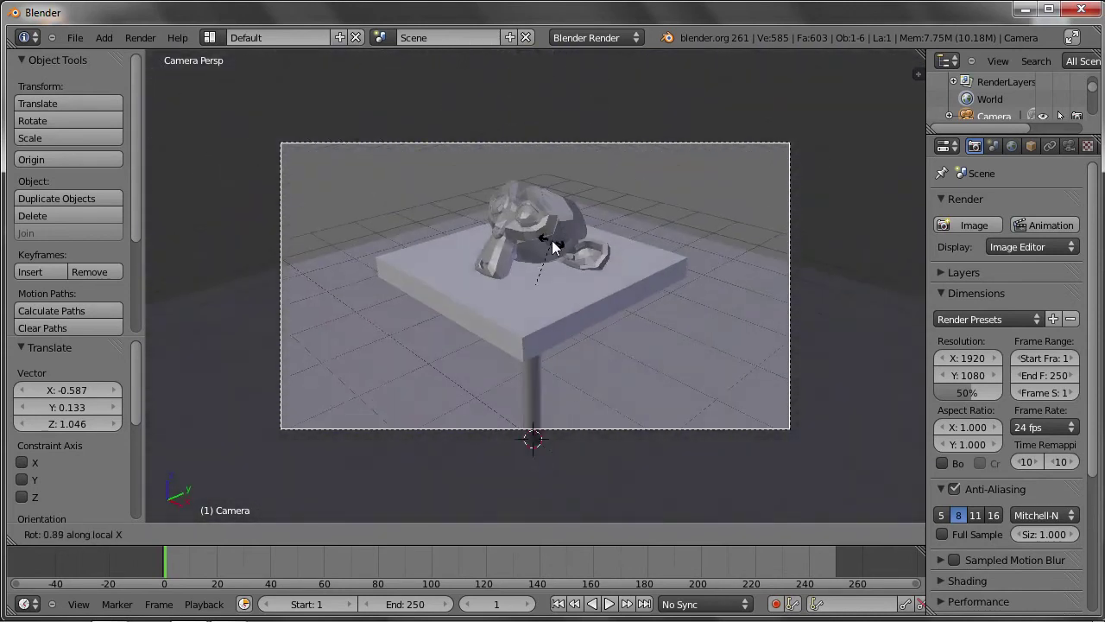
left_click(550, 239)
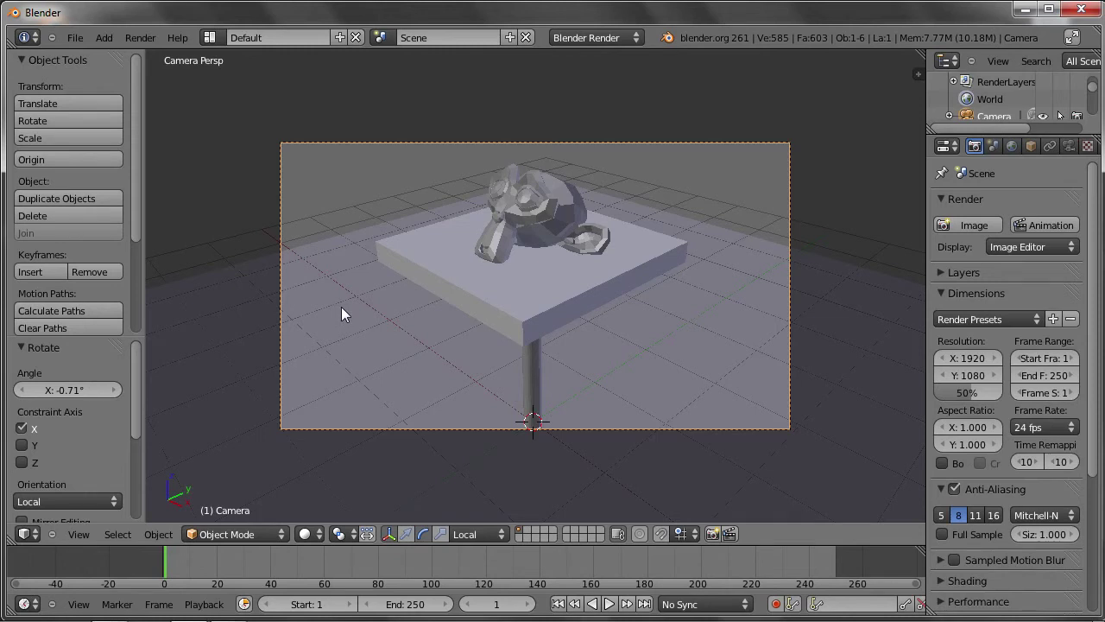
Snap the 3D cursor to the world centre with Snap Cursor to Center, after testing a spot left of the table.
key("space")
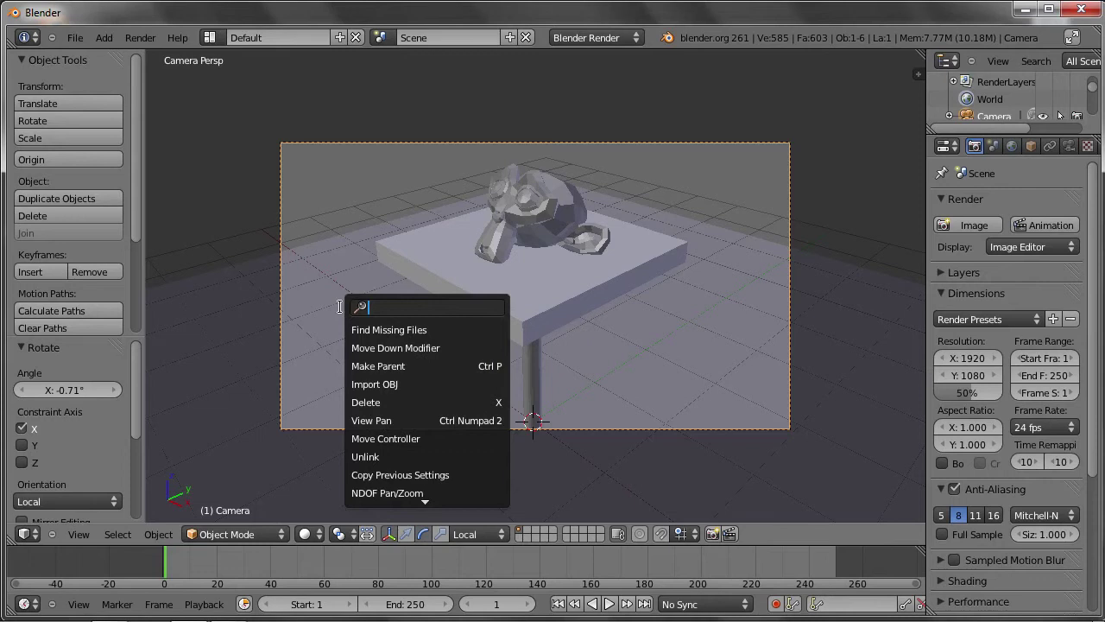
type("cur")
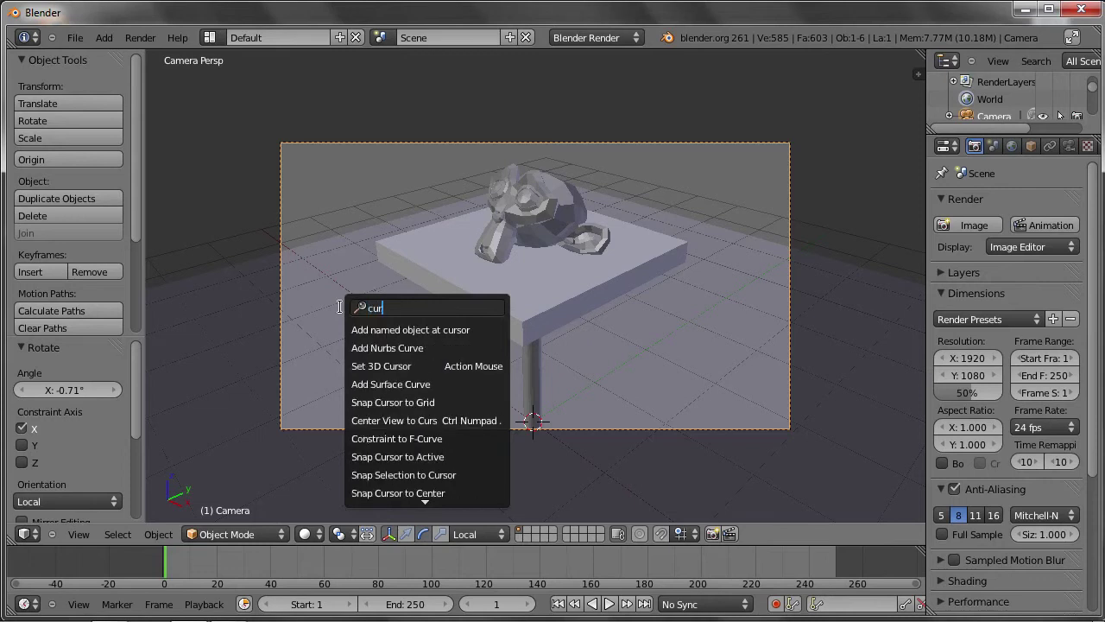
type("so")
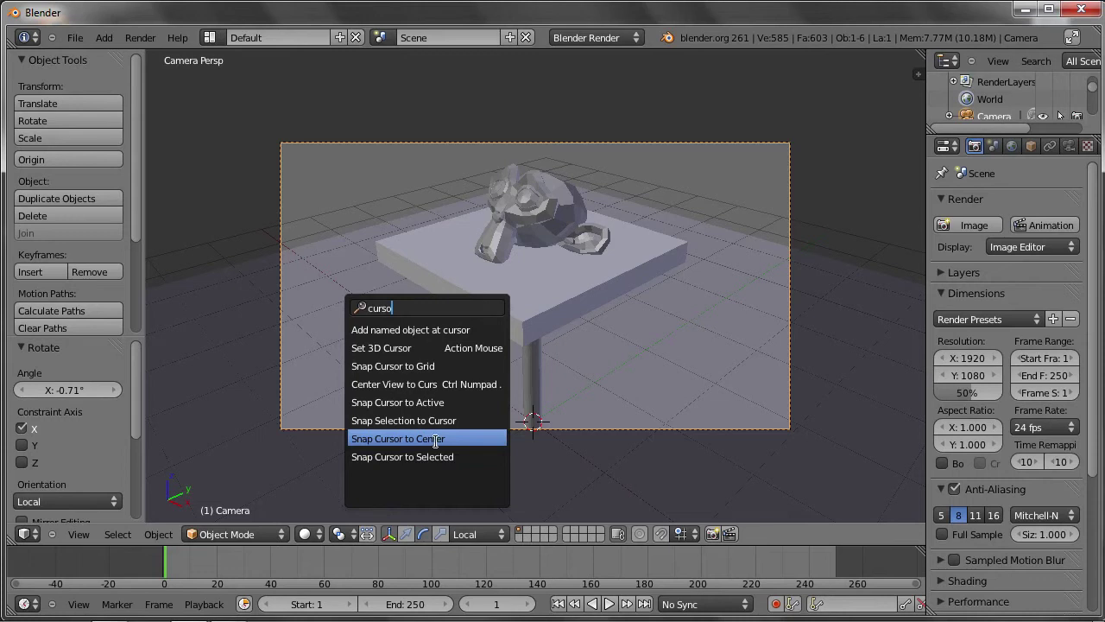
left_click(435, 440)
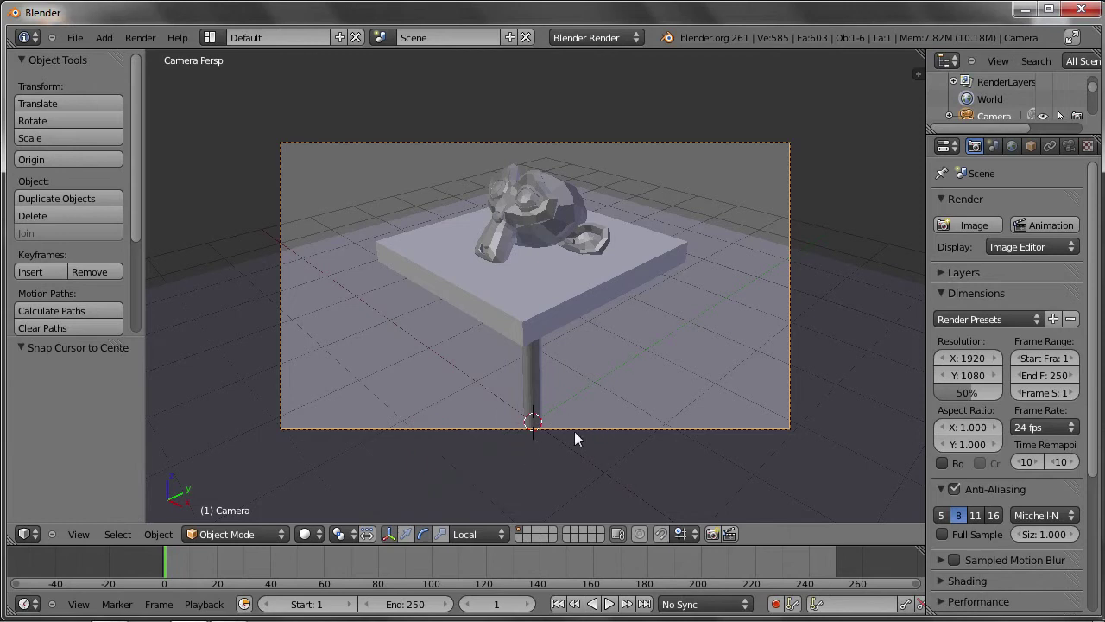
left_click(332, 255)
key("space")
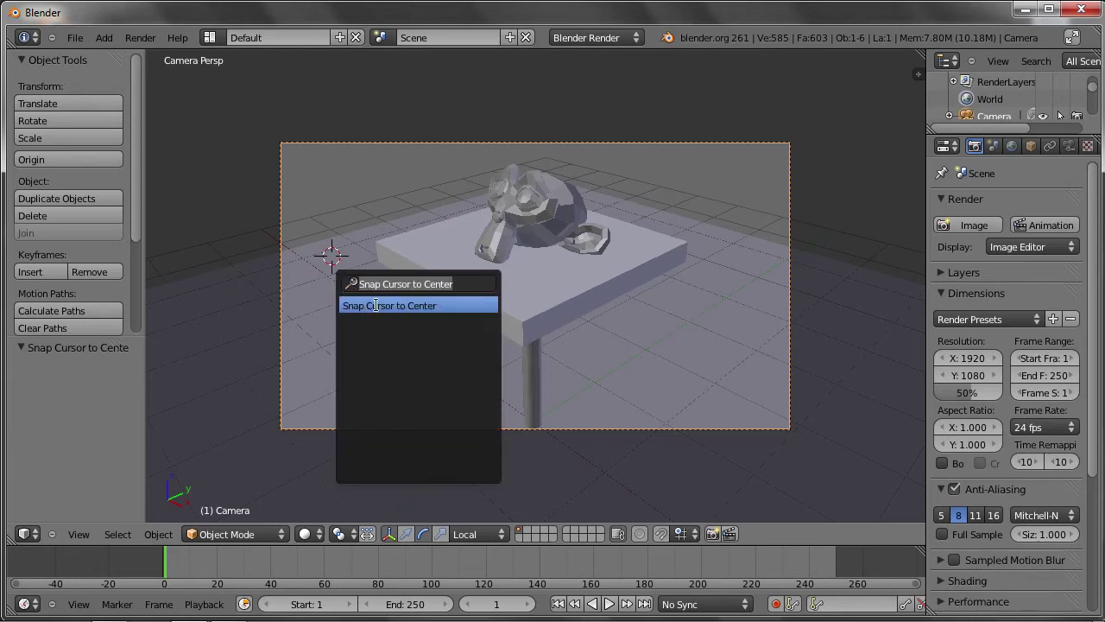
left_click(378, 306)
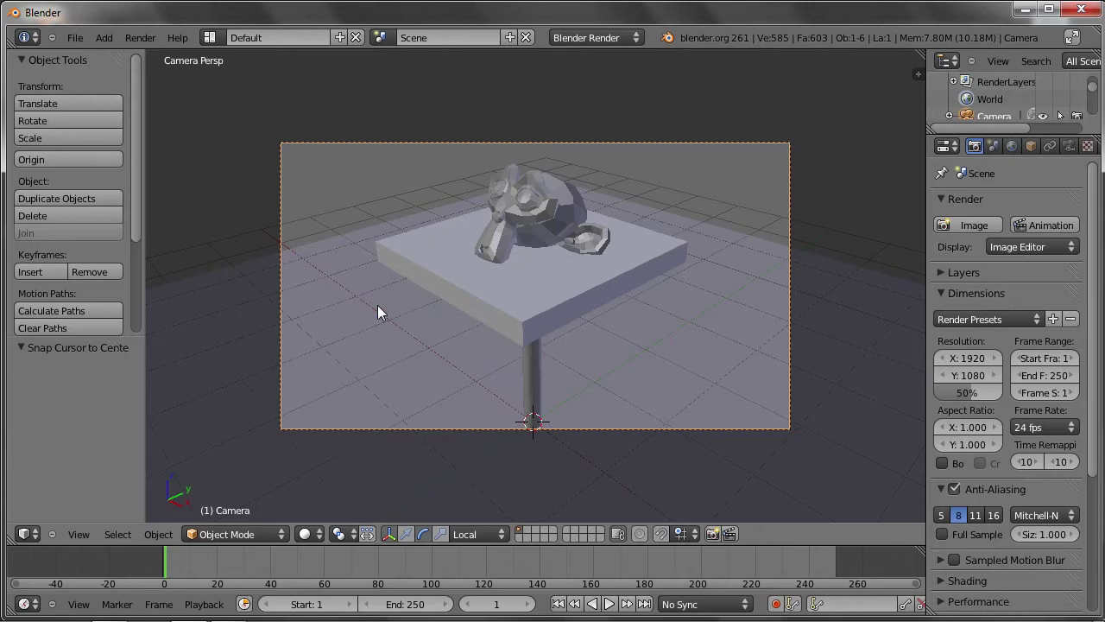
Re-snap the cursor to the origin, then move it elsewhere and reset it with Shift+S Cursor to Center.
key("space")
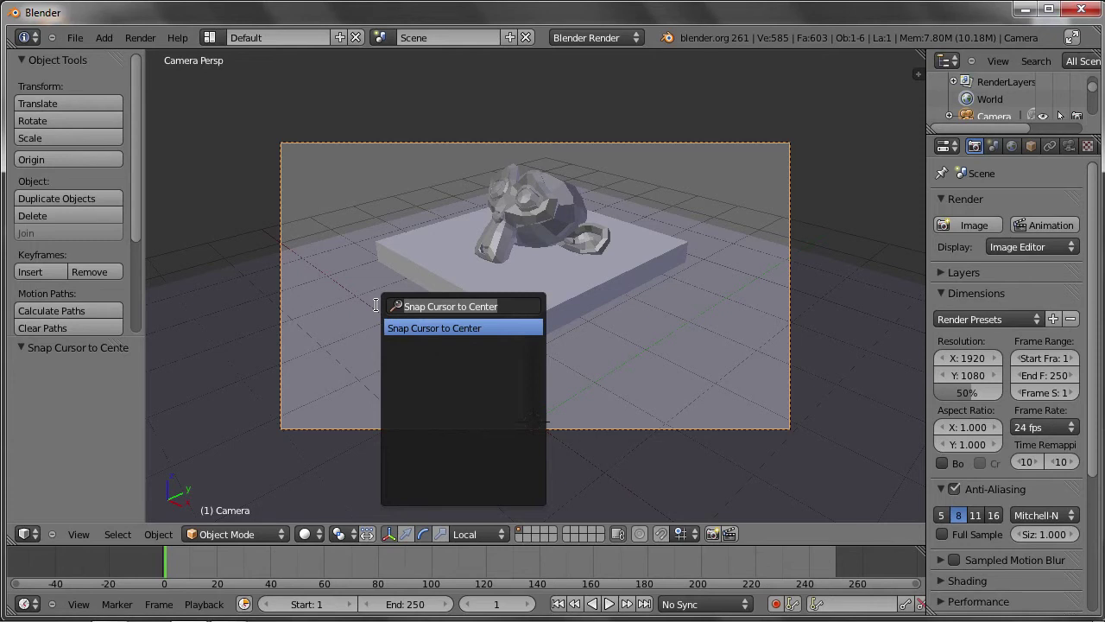
key("BackSpace")
type("curso")
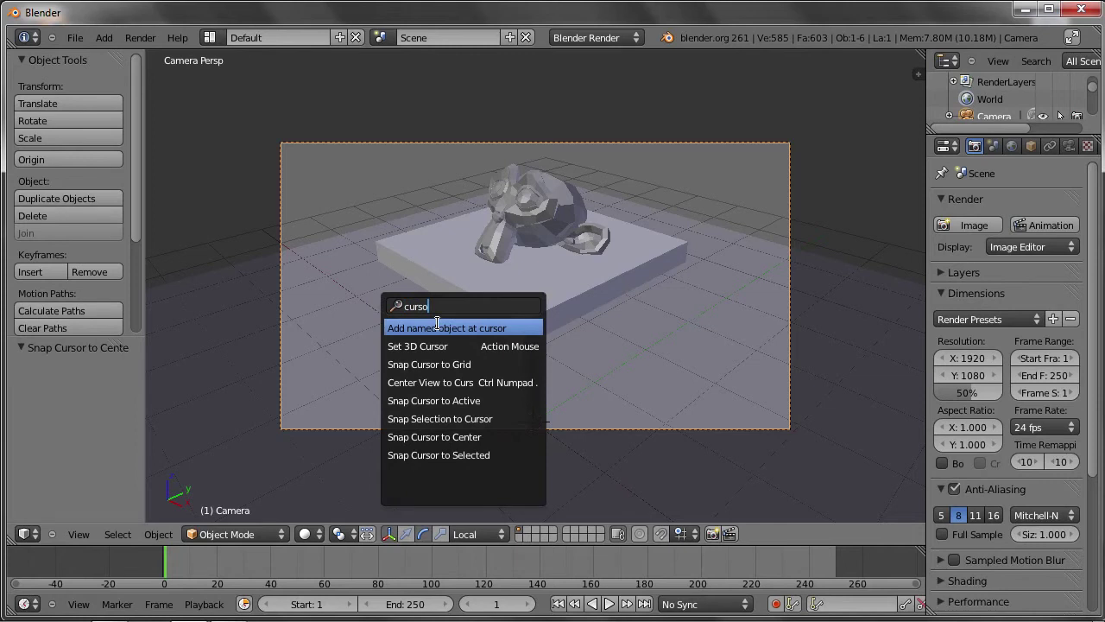
left_click(402, 436)
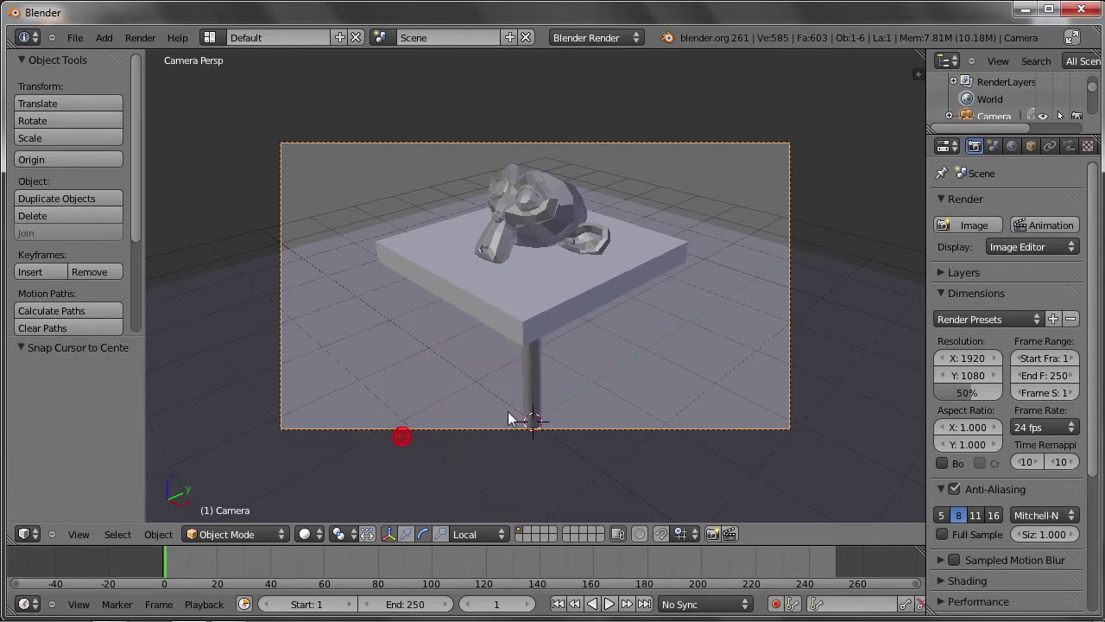
left_click(828, 127)
key("shift+s")
key("Return")
Add a cube and scale it to 0.1 along X and 3 along Y.
key("shift+a")
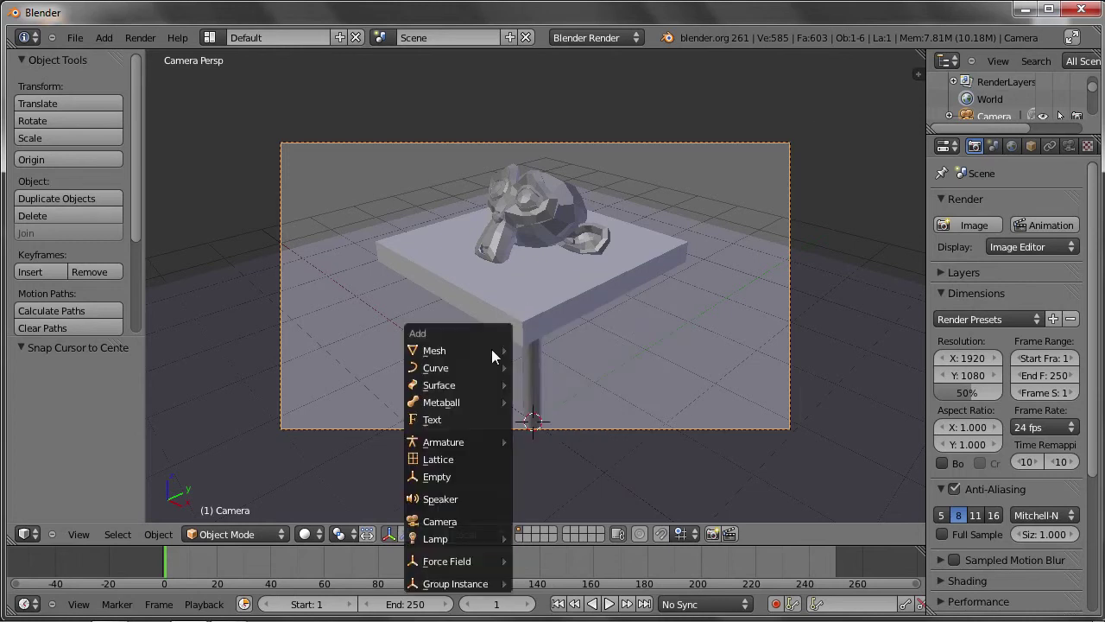
left_click(562, 369)
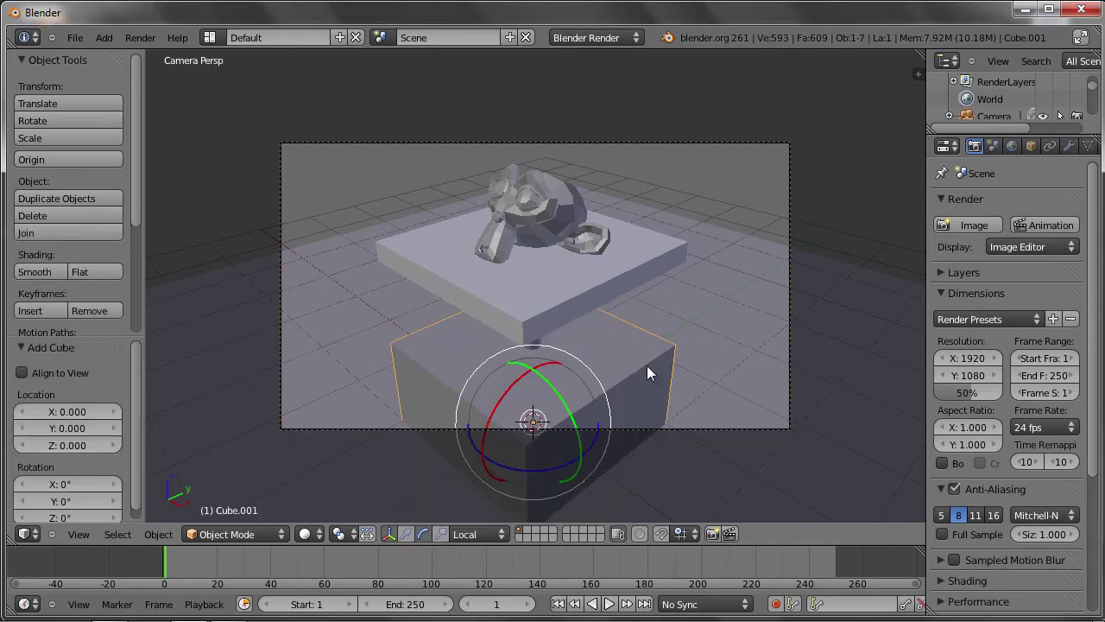
type("sx")
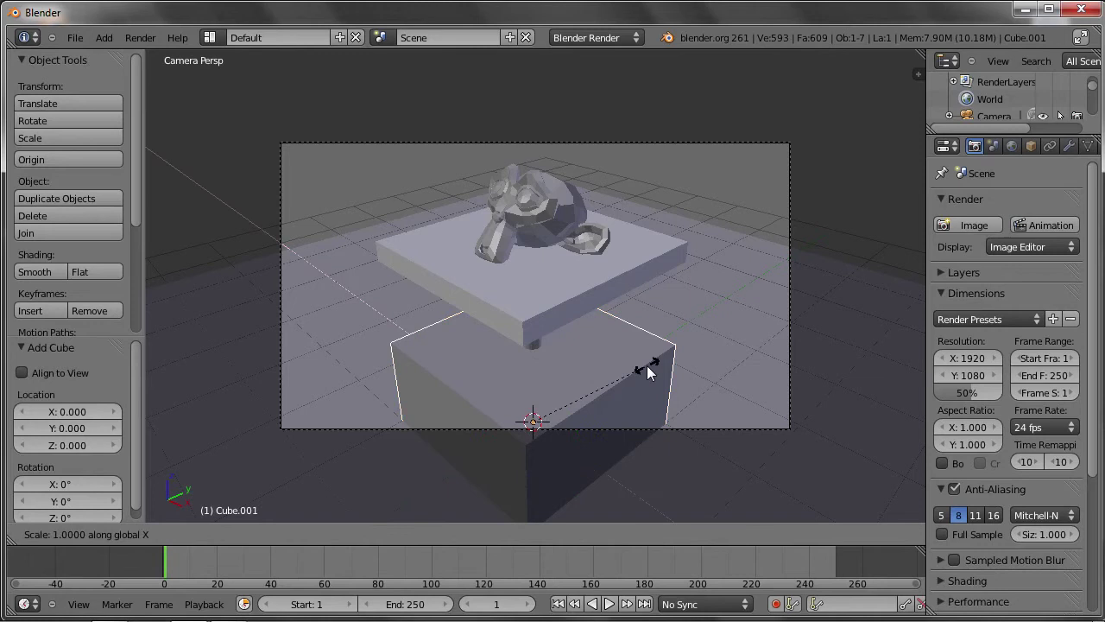
type("0.1")
key("Return")
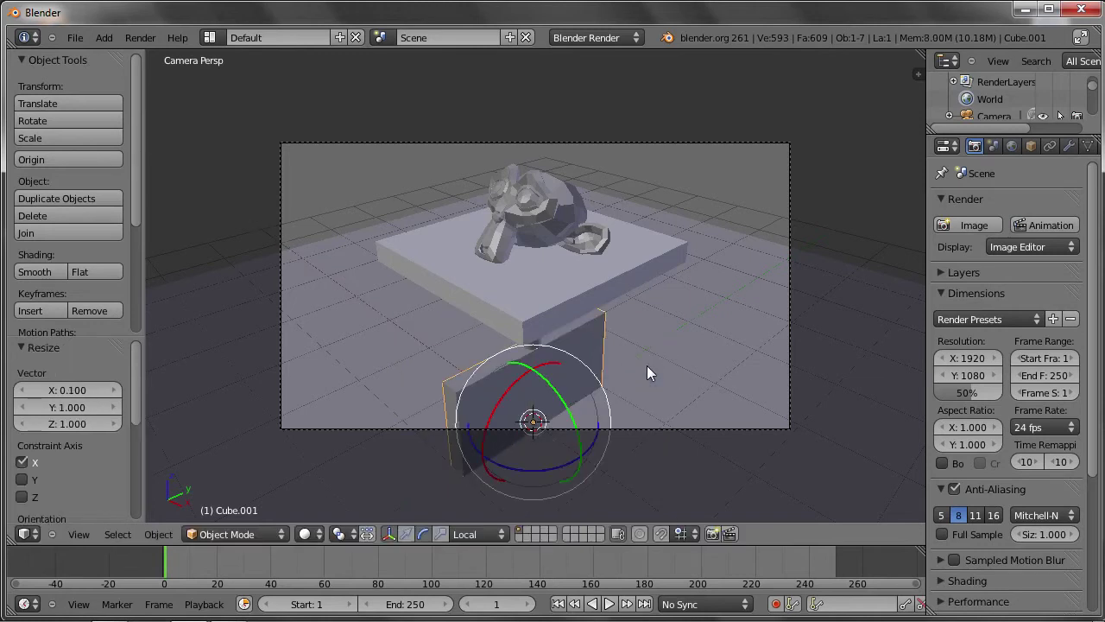
type("sy")
type("3")
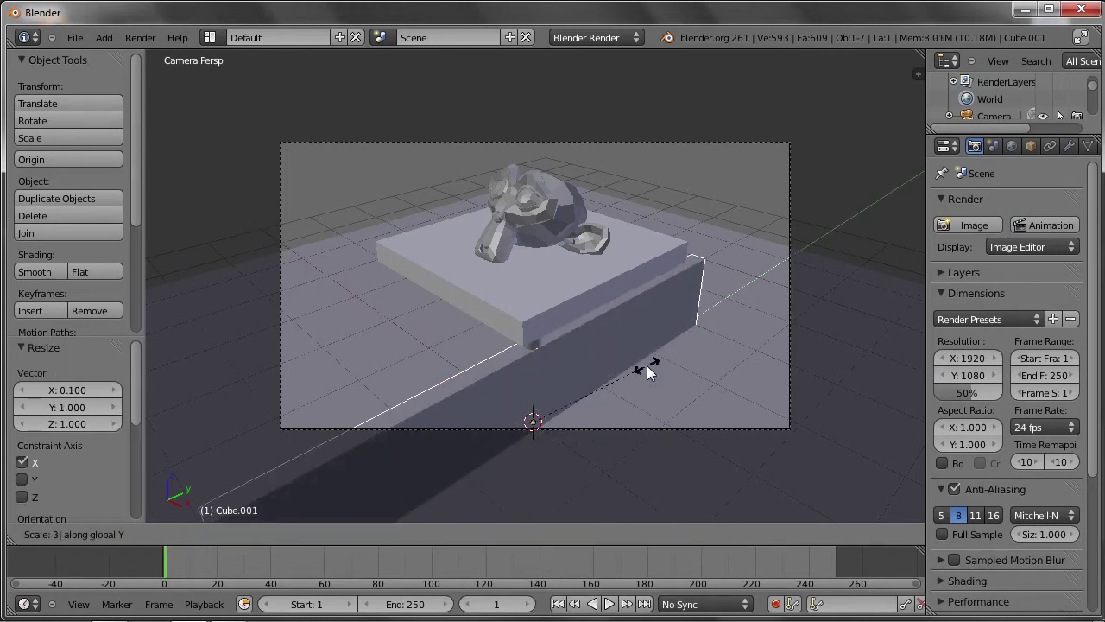
key("Return")
Raise the slab 1 unit, double its height, and move it to X -3 as the left wall.
type("gz1")
key("Return")
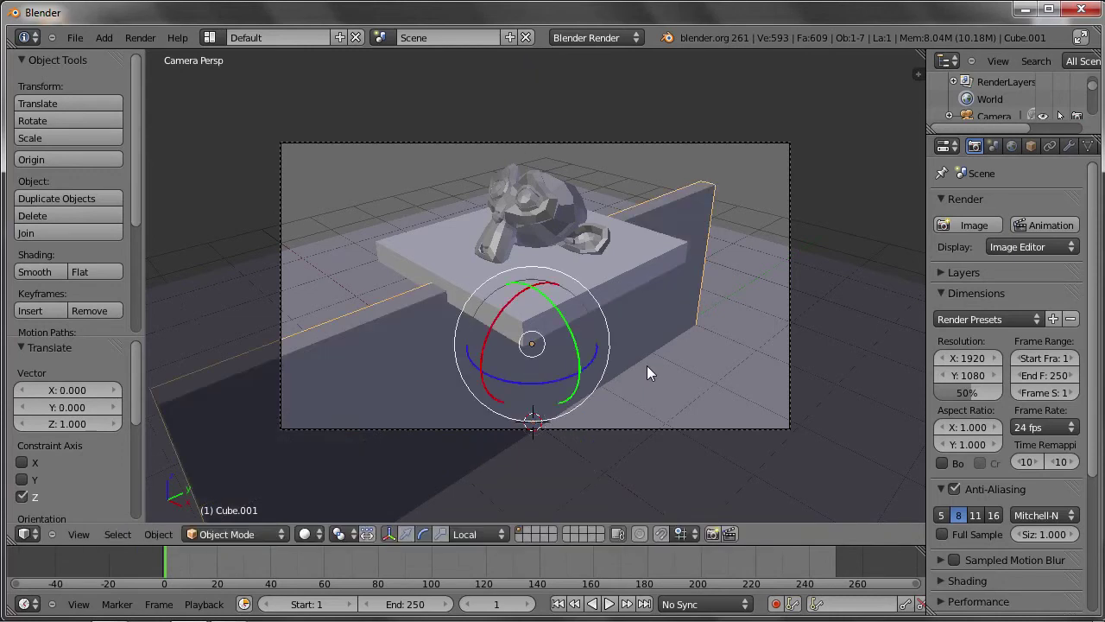
type("sz2")
key("Return")
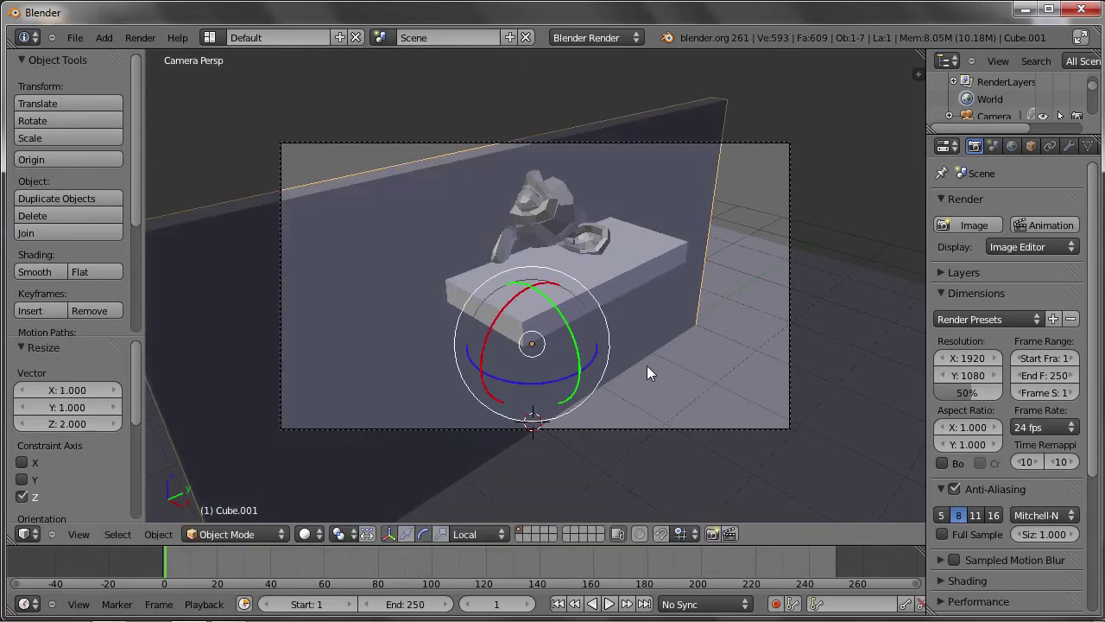
type("gx3")
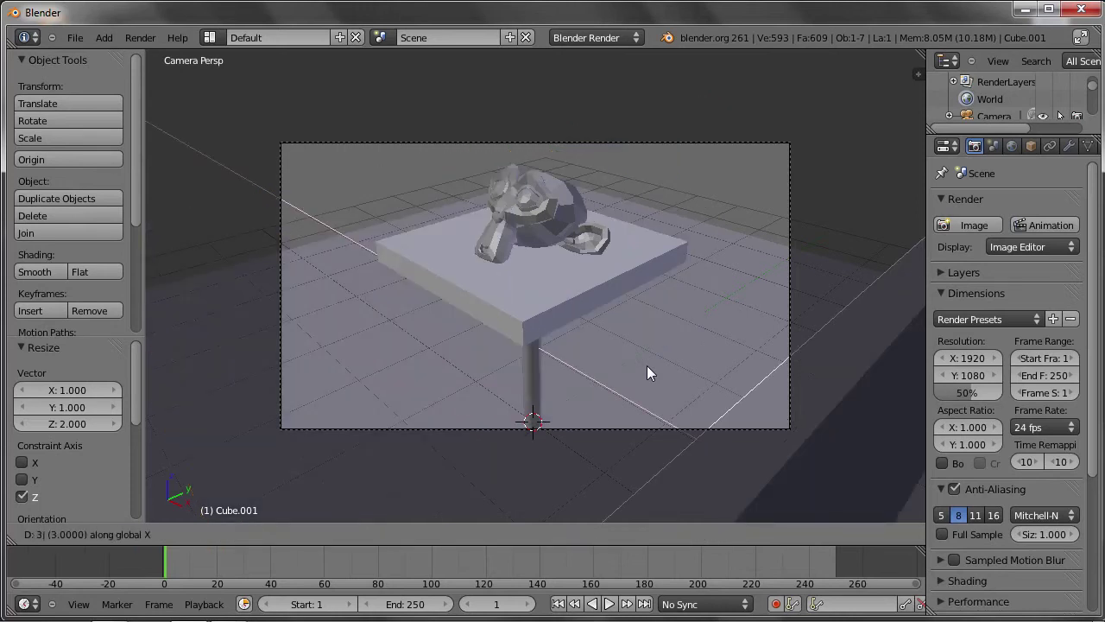
type("-")
key("Return")
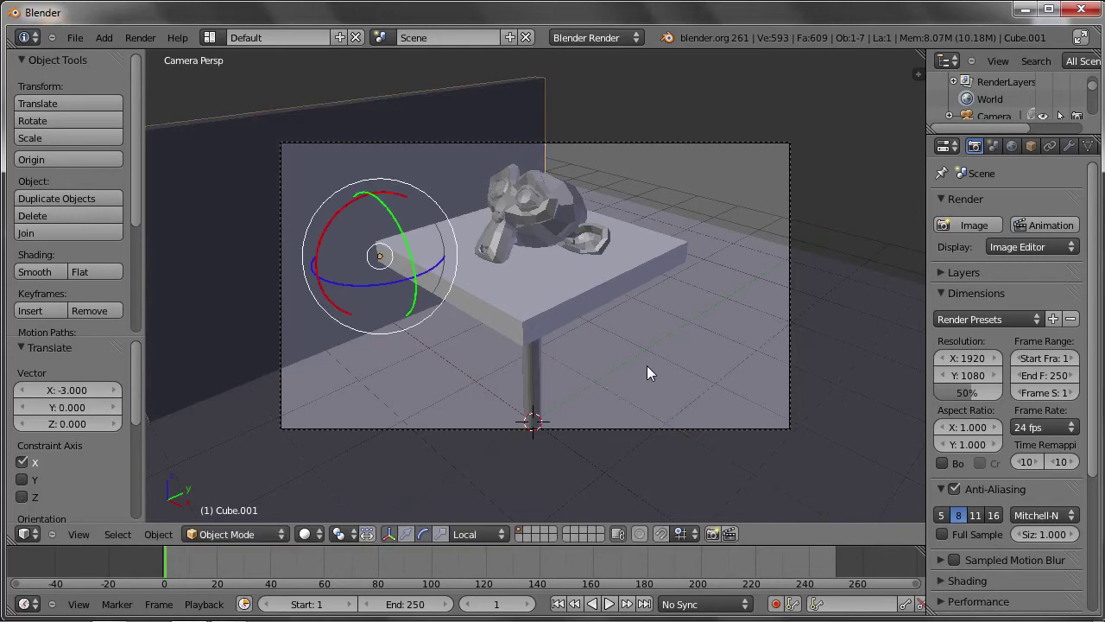
key("x")
left_click(647, 366)
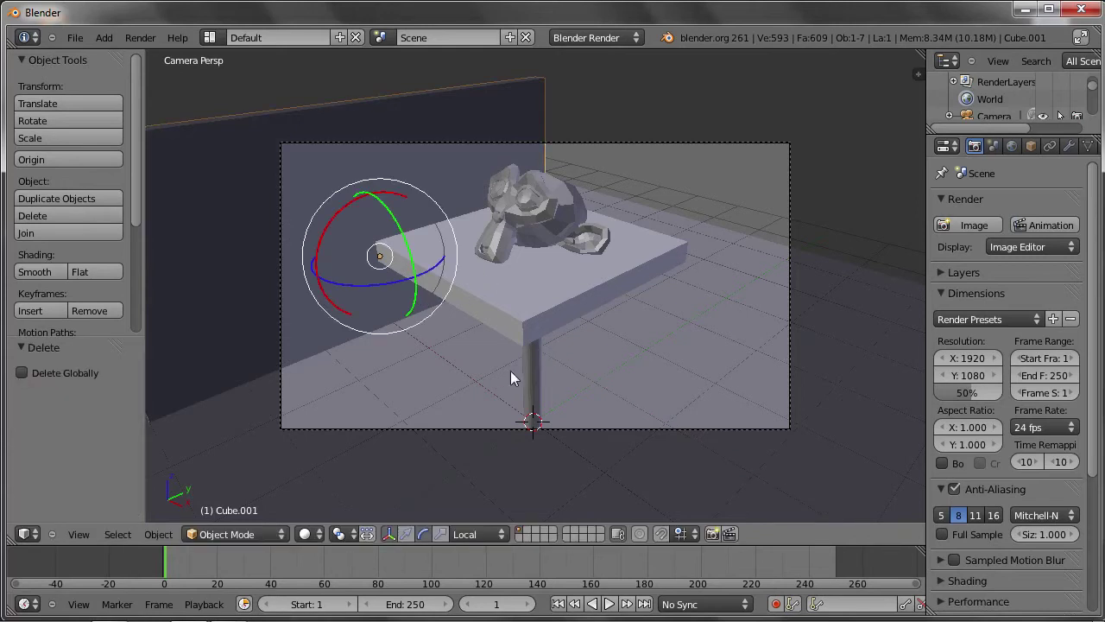
key("shift+a")
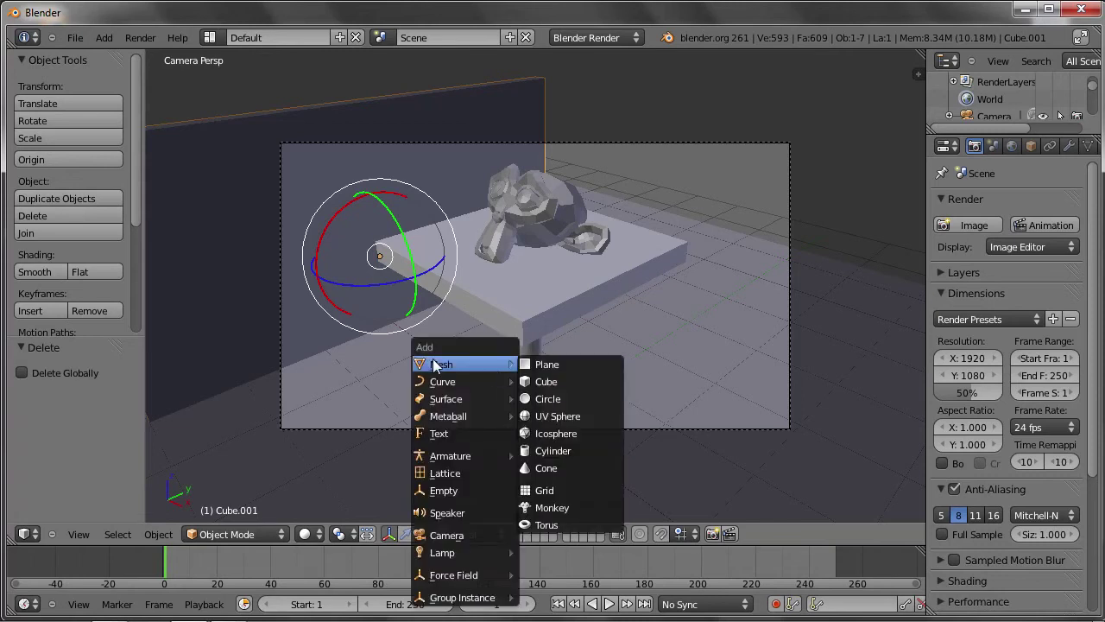
Add another cube and scale it to 0.1 along Y and 3 along X.
left_click(557, 384)
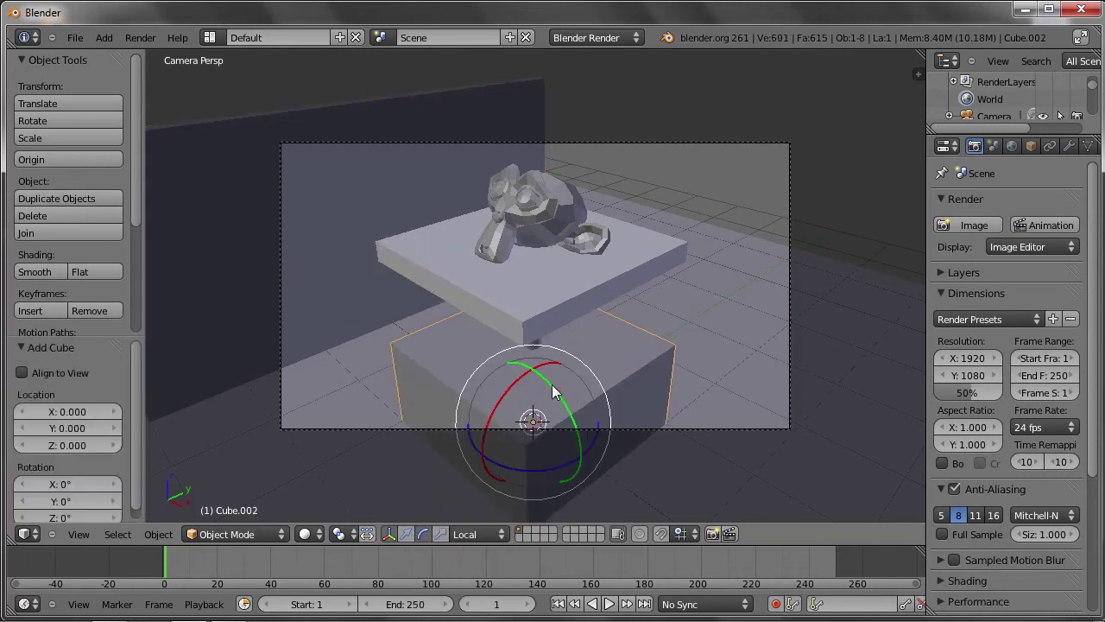
left_click(405, 534)
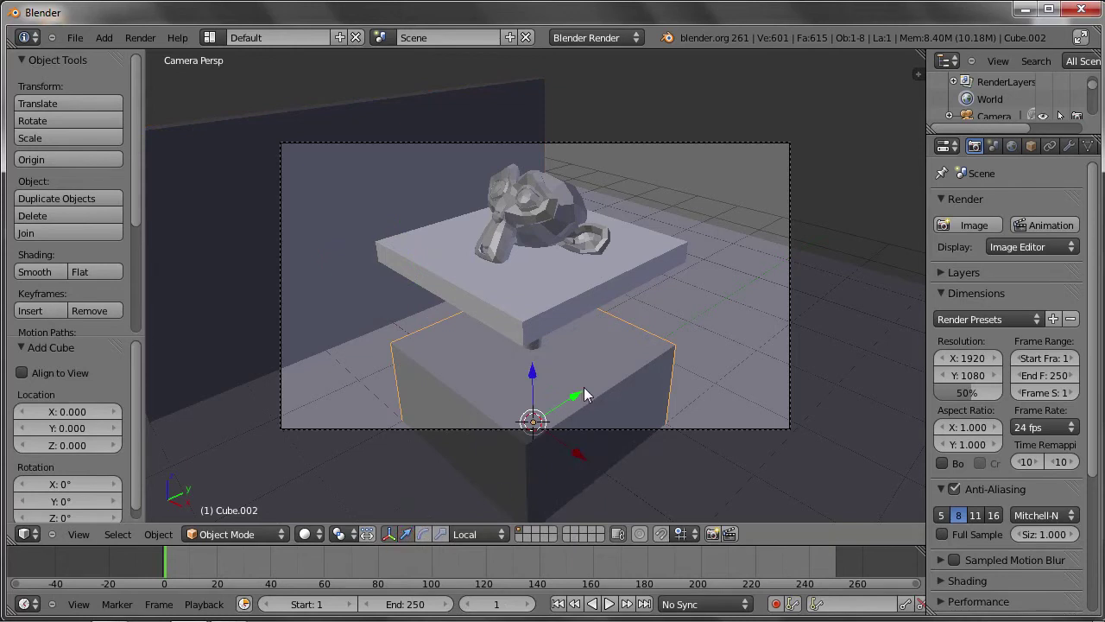
type("sy")
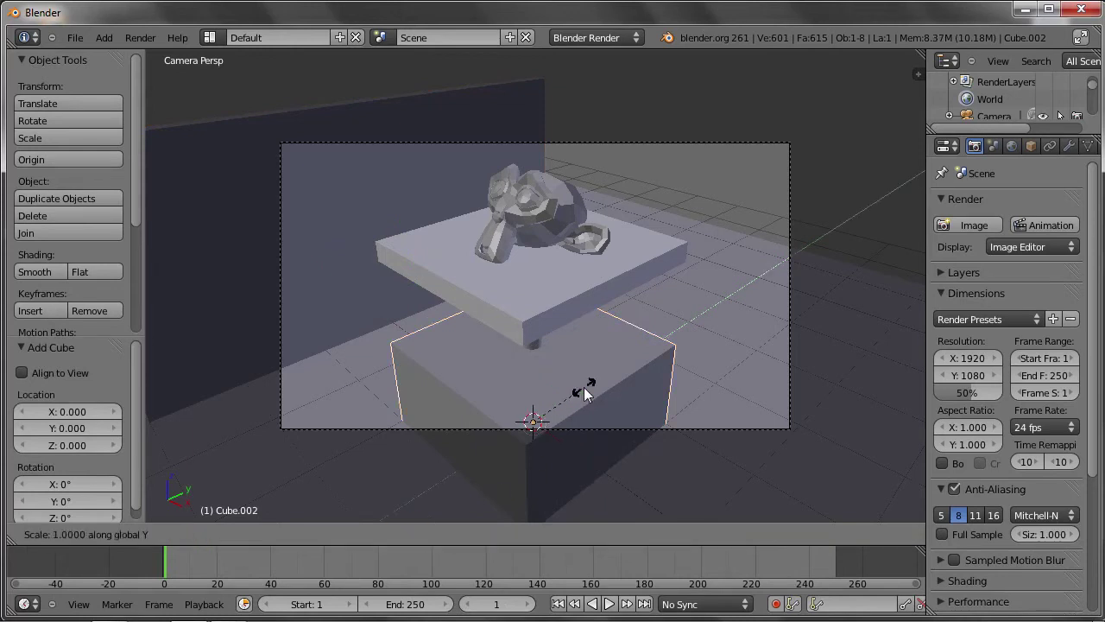
type("0.1")
key("Return")
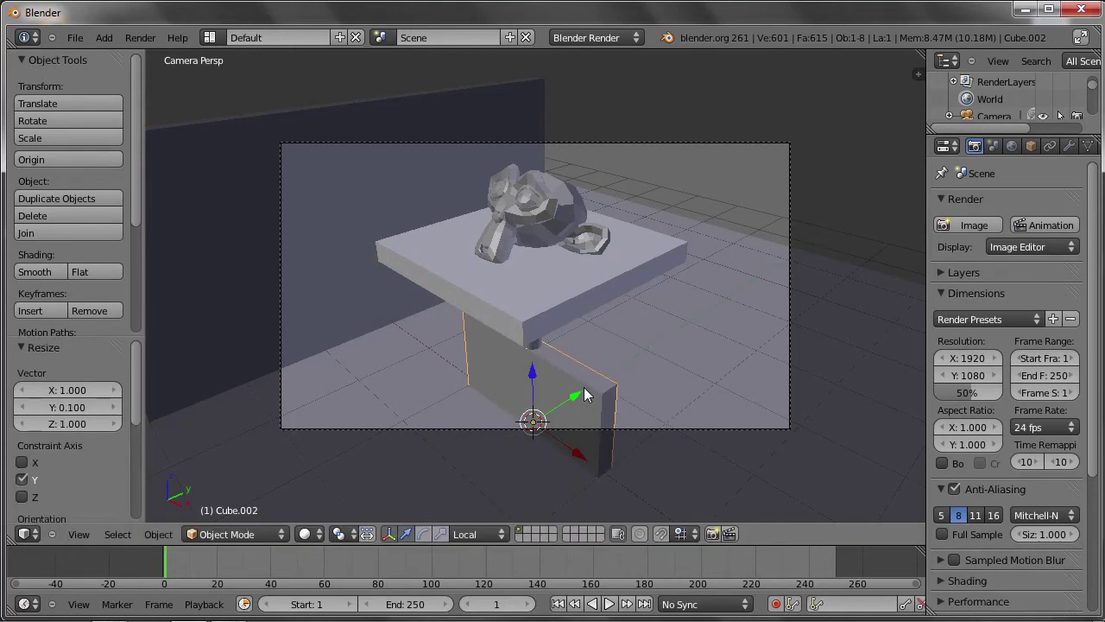
type("sx3")
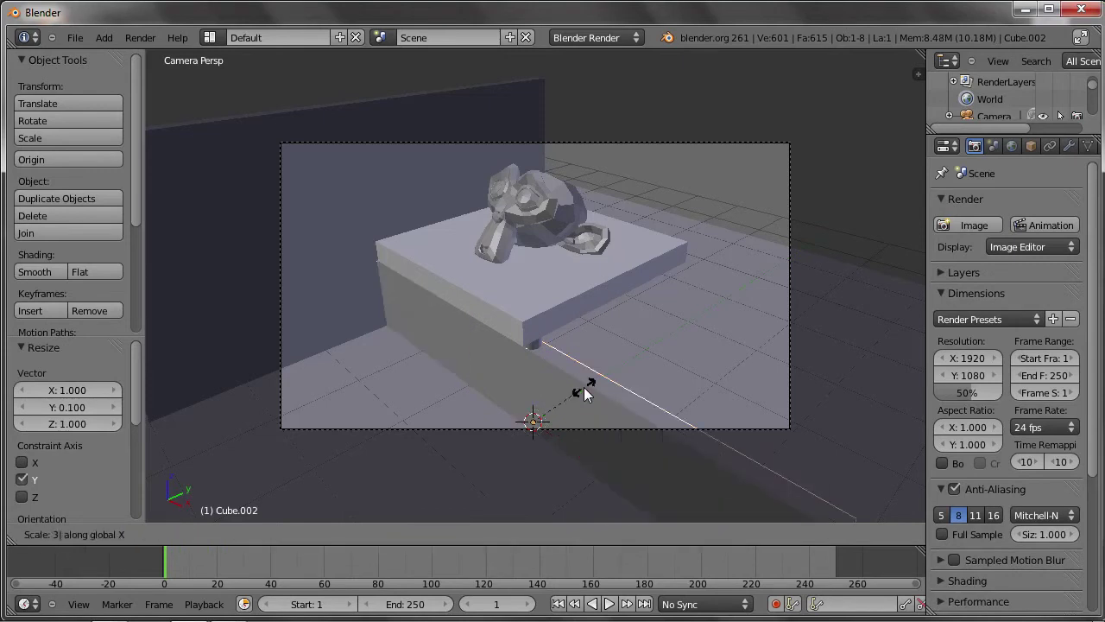
key("Return")
Raise the slab 1 unit, double its height, move it 3 along Y, and check the camera view.
type("gz1")
key("Return")
type("sz2")
key("Return")
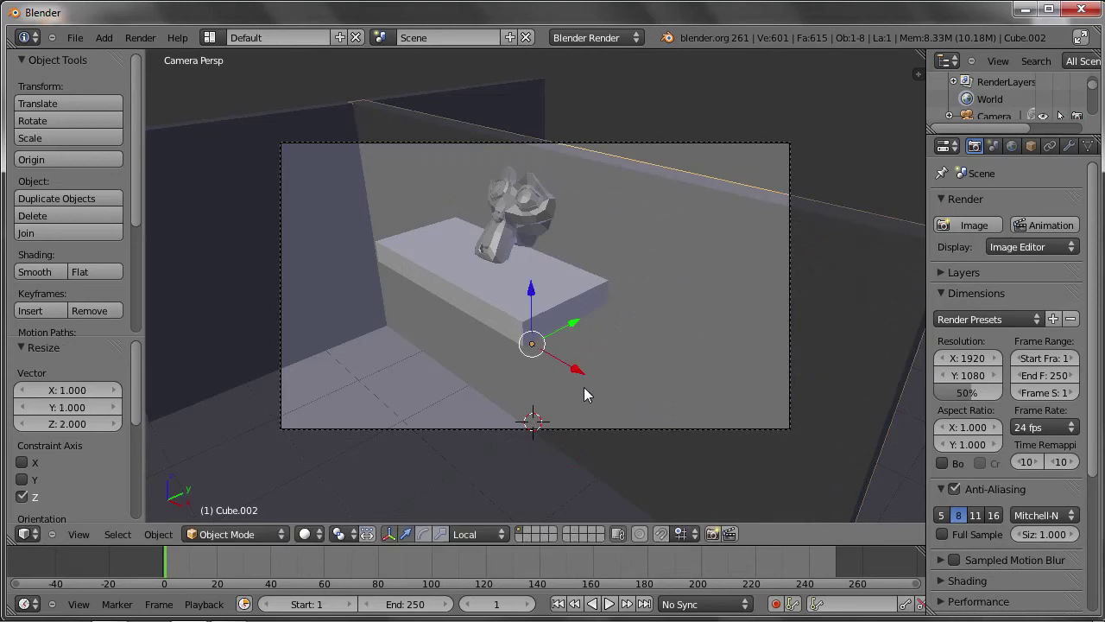
type("gy")
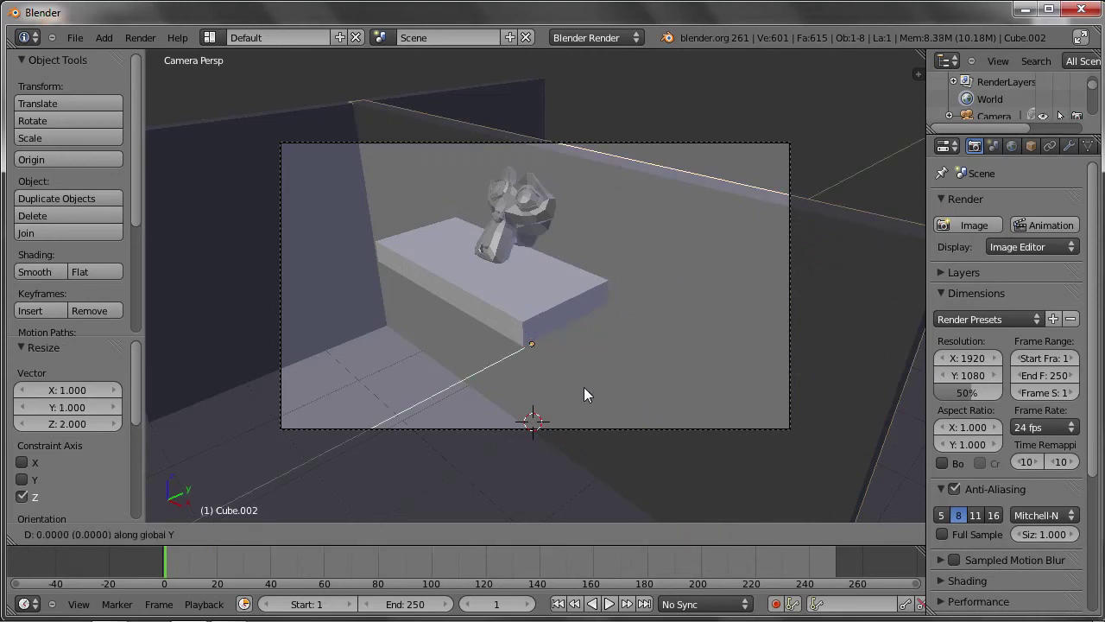
type("3")
key("Return")
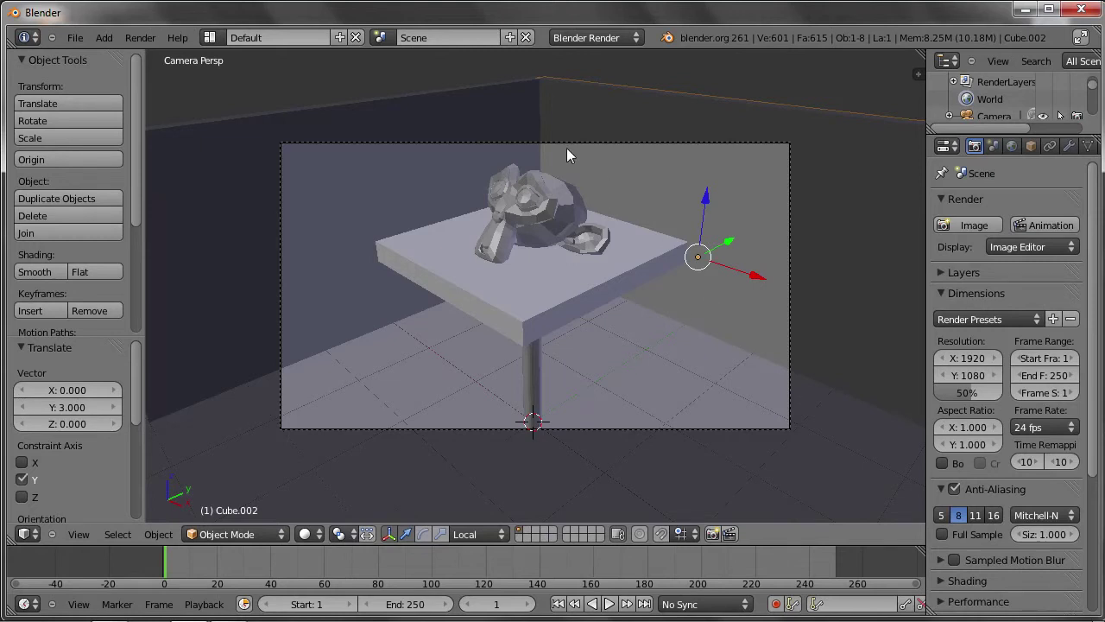
key("KP_0")
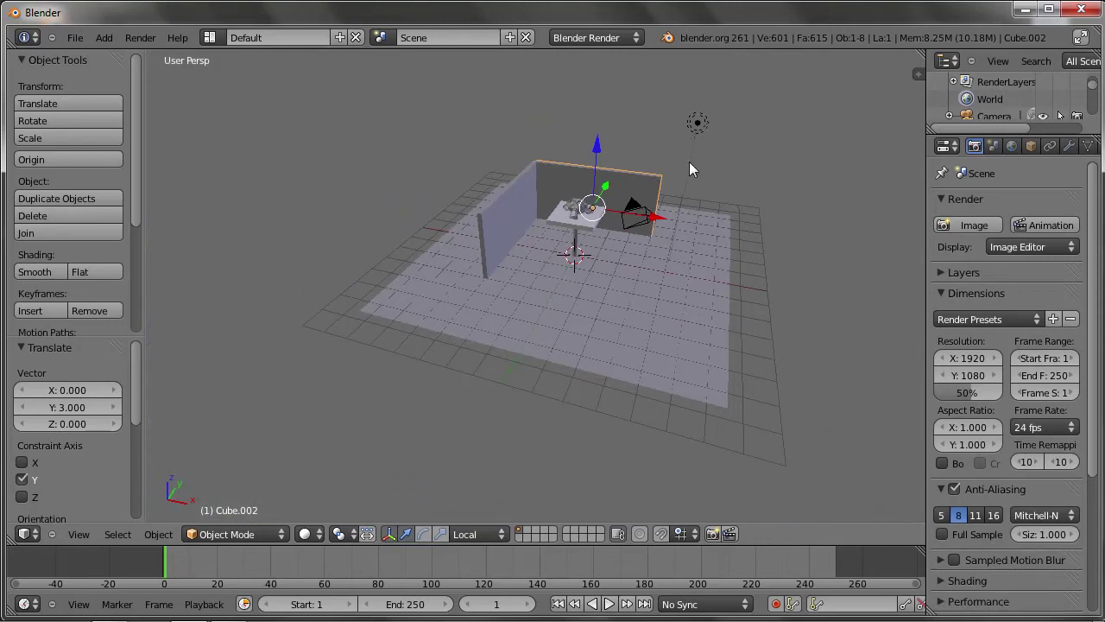
Render the camera view of the table, Suzanne and walls, then close the render.
key("KP_0")
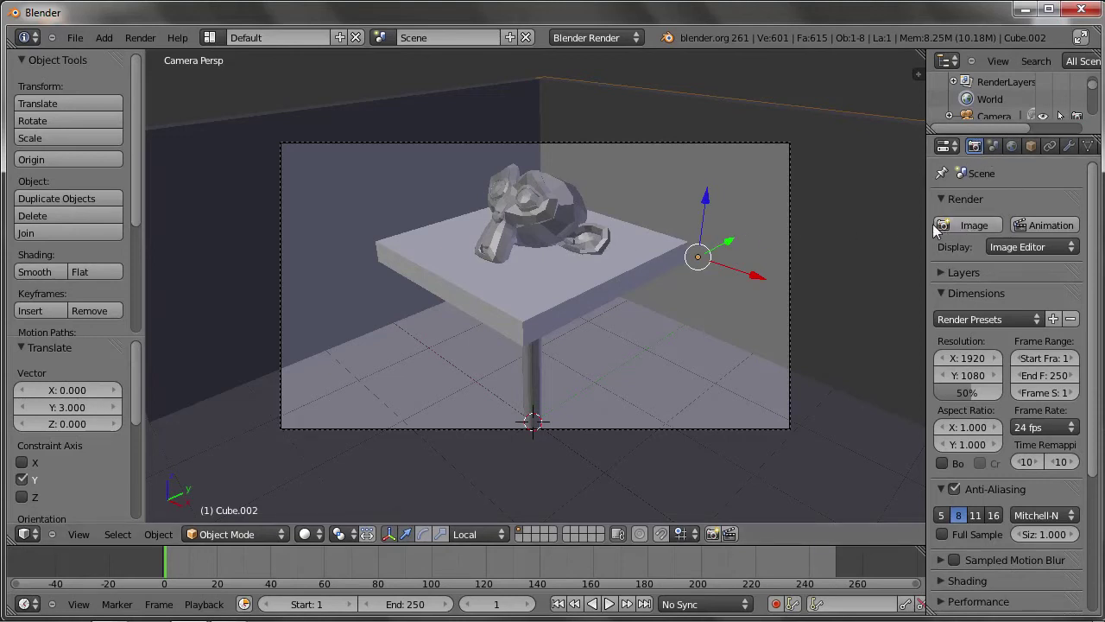
left_click(971, 227)
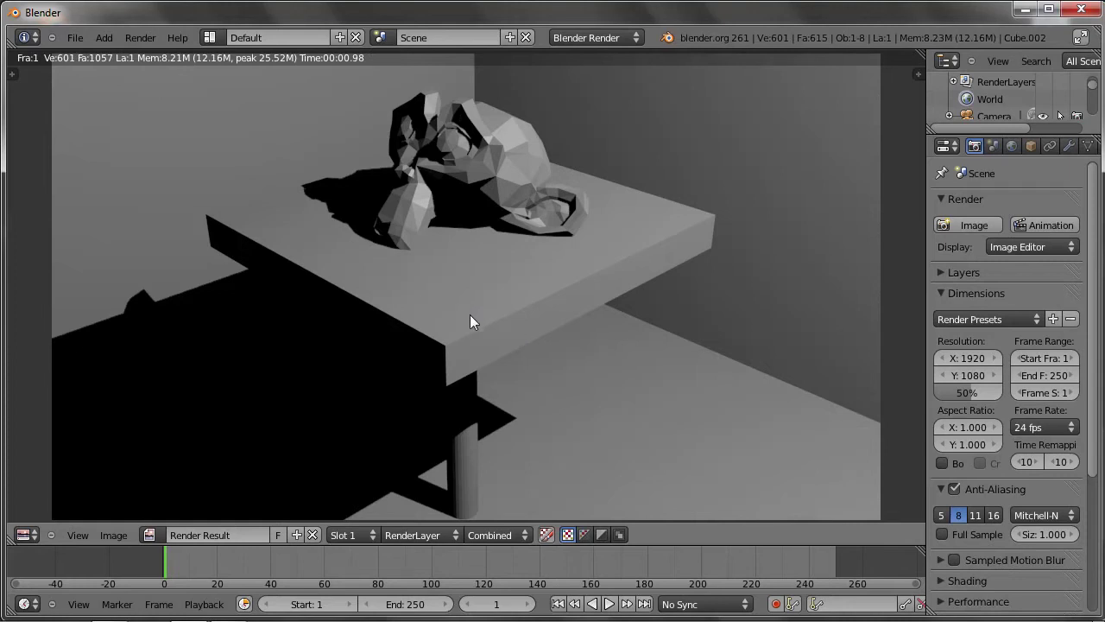
key("Escape")
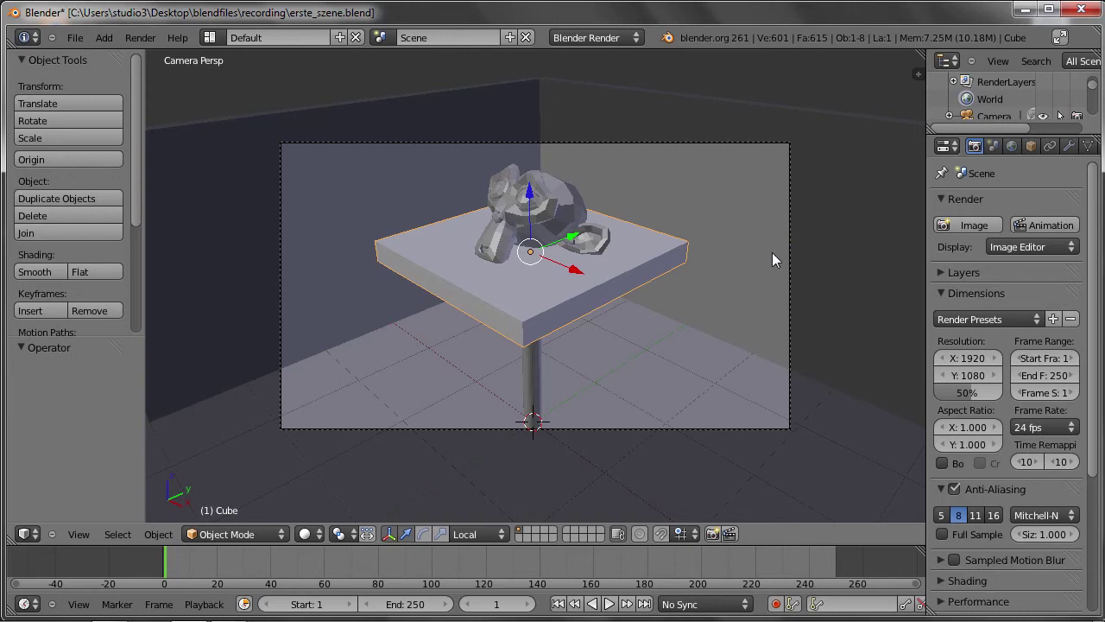
Show the side panel and scroll to the tabletop's Transform: location Z 2.000, scale Z 0.100.
left_click(918, 74)
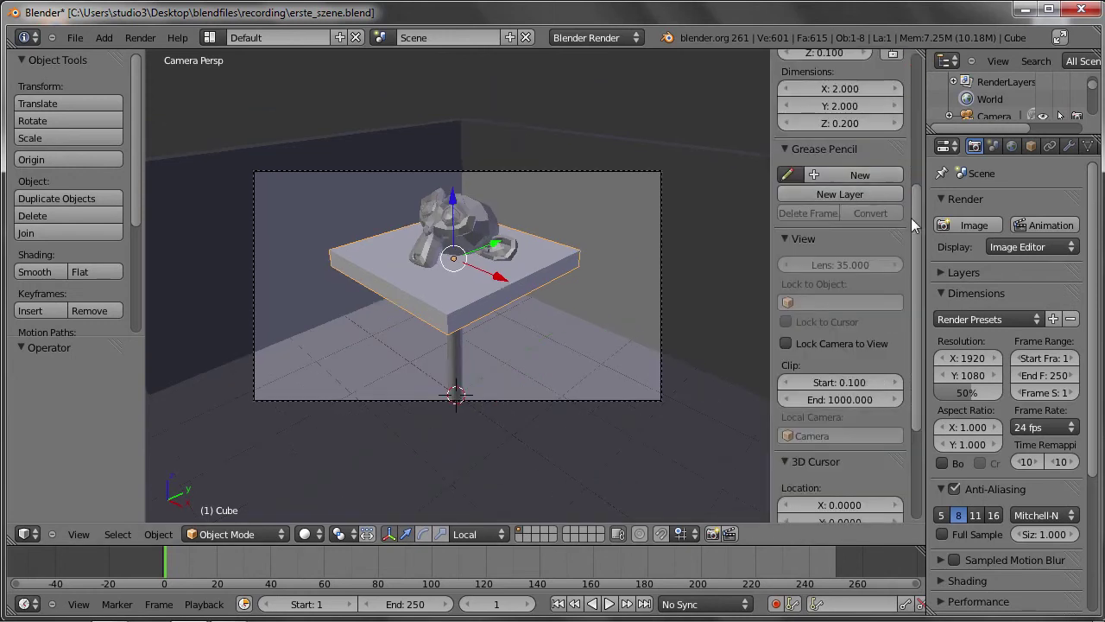
left_click_drag(914, 221, 916, 87)
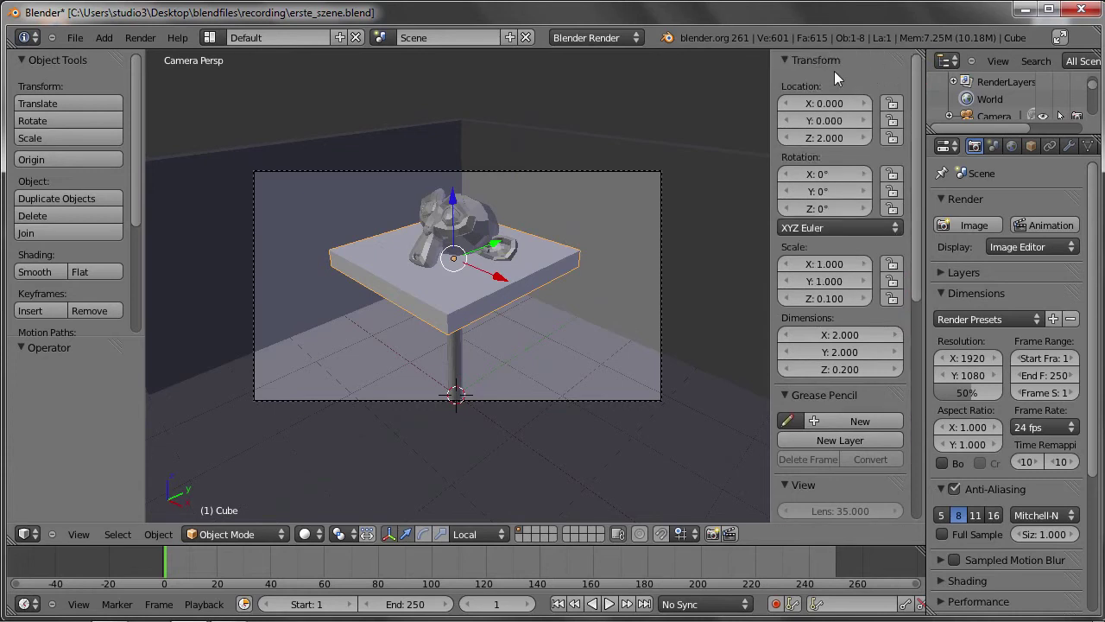
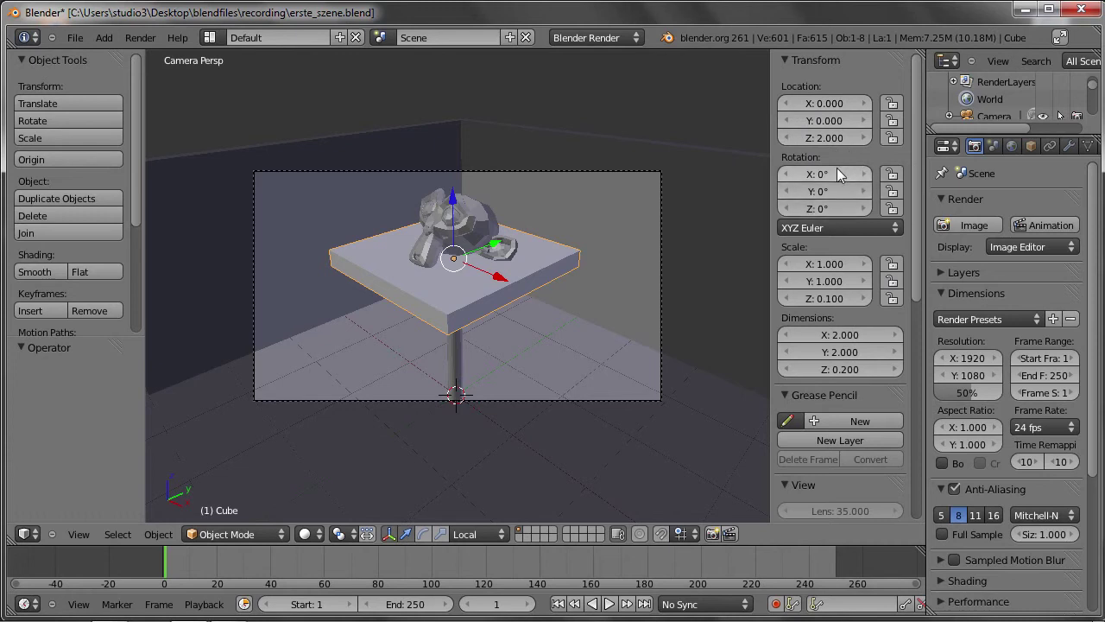
Close the 3D view's N sidebar and drag the Properties editor border left to widen it.
key("n")
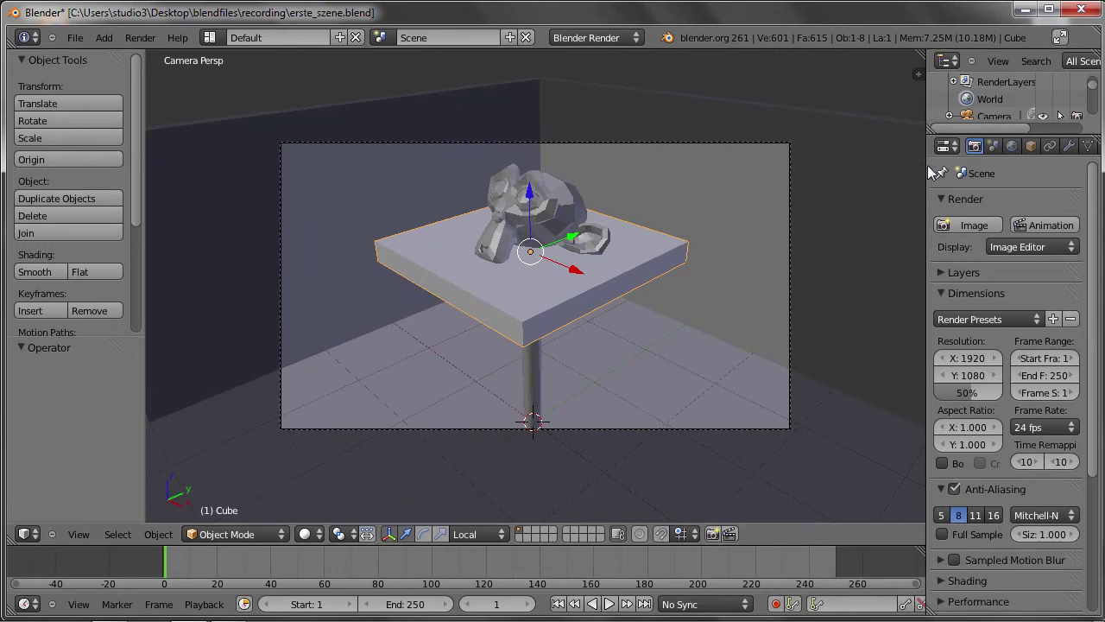
left_click_drag(924, 157, 809, 170)
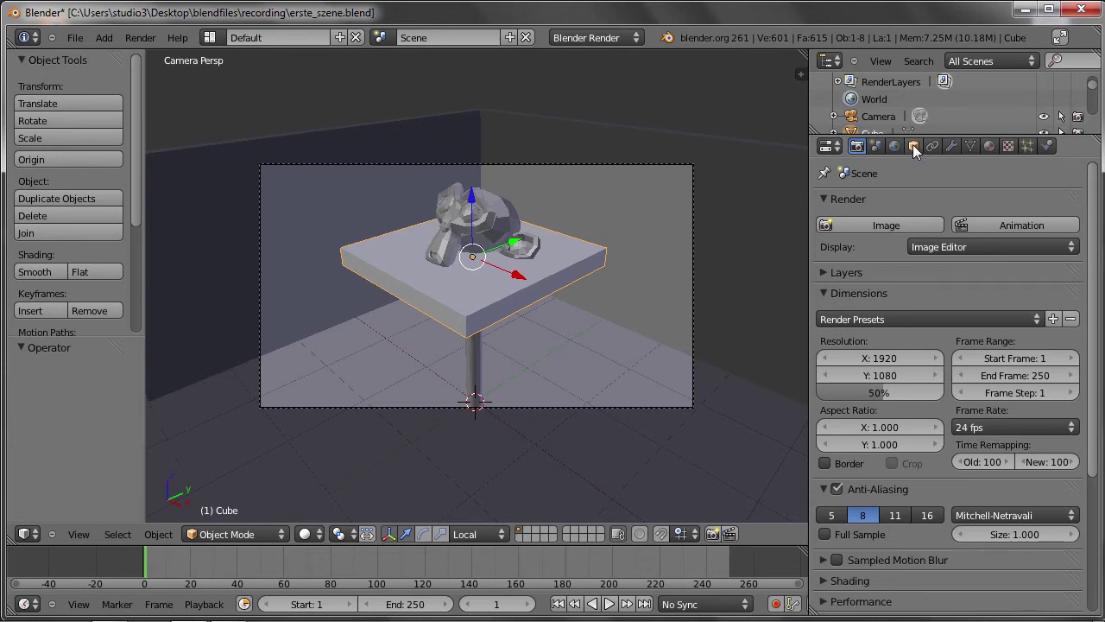
Show the table top's Object properties, trial-drag its X/Y location, then undo back to 0, 0, 2.
left_click(913, 145)
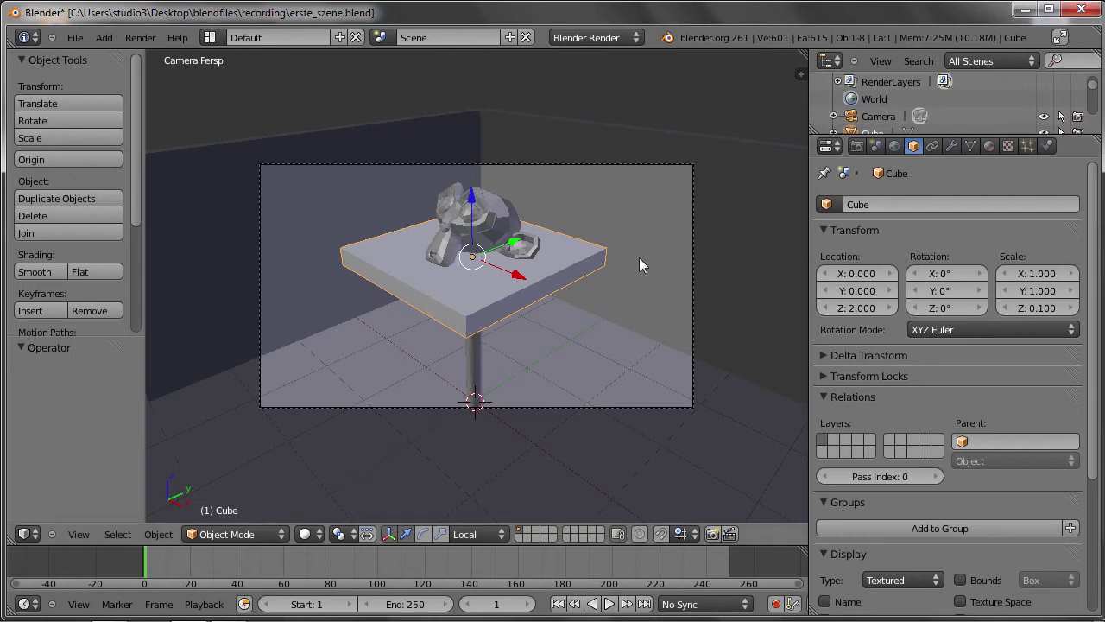
key("n")
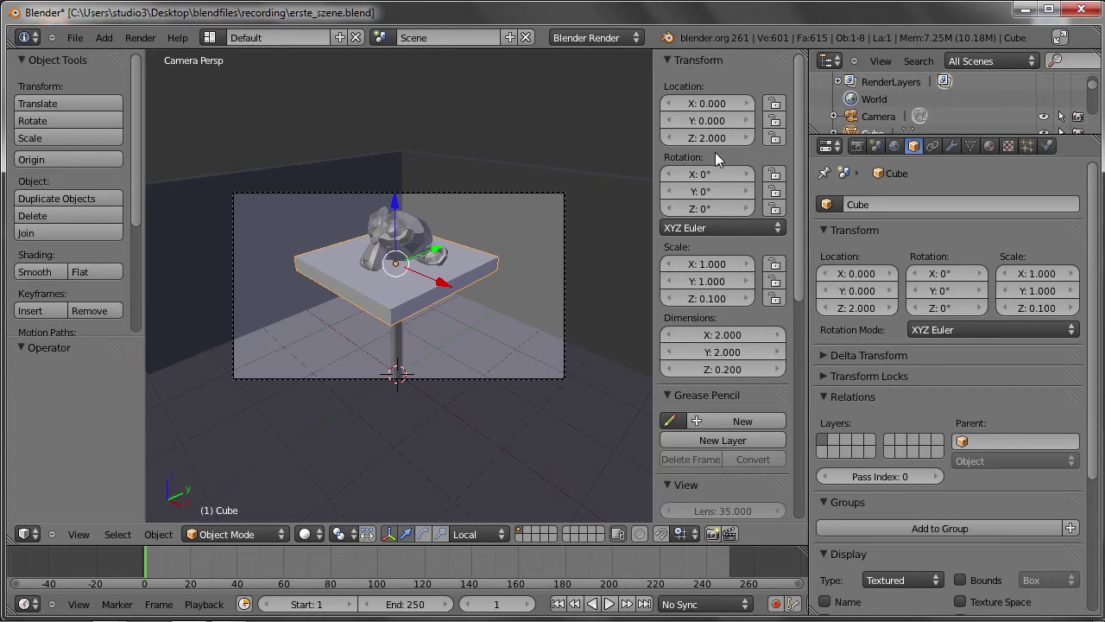
key("n")
left_click_drag(848, 272, 863, 290)
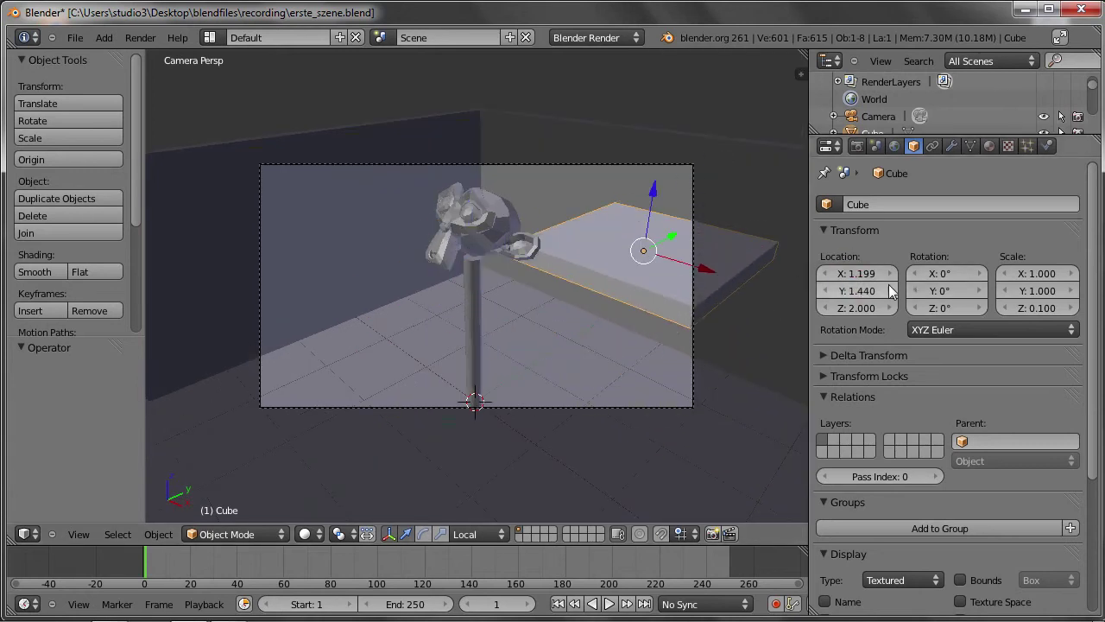
key("ctrl+z")
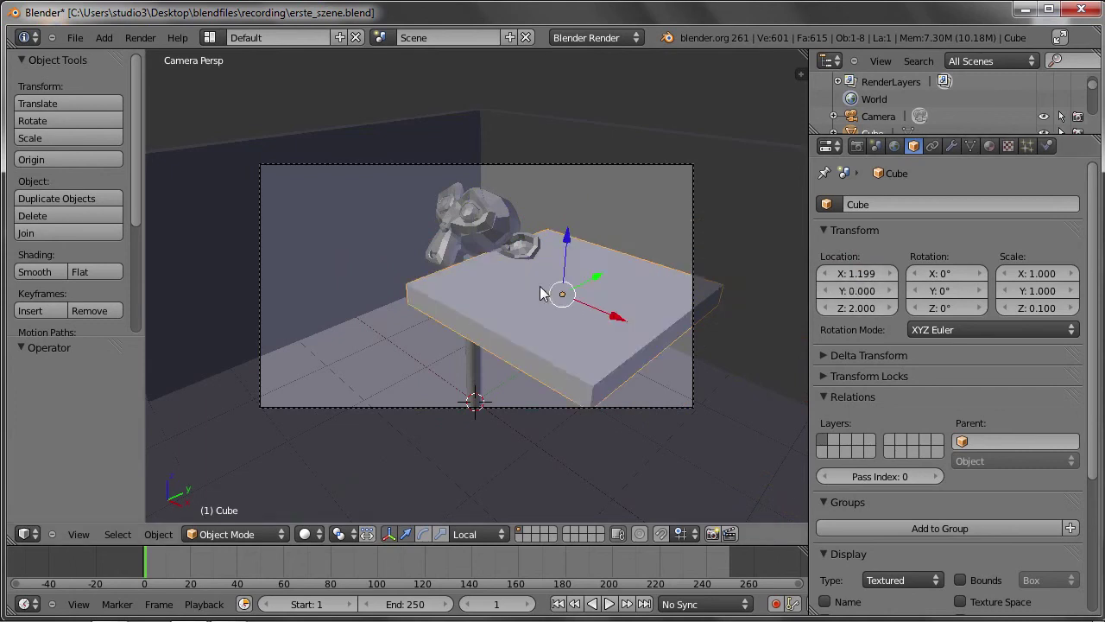
key("ctrl+z")
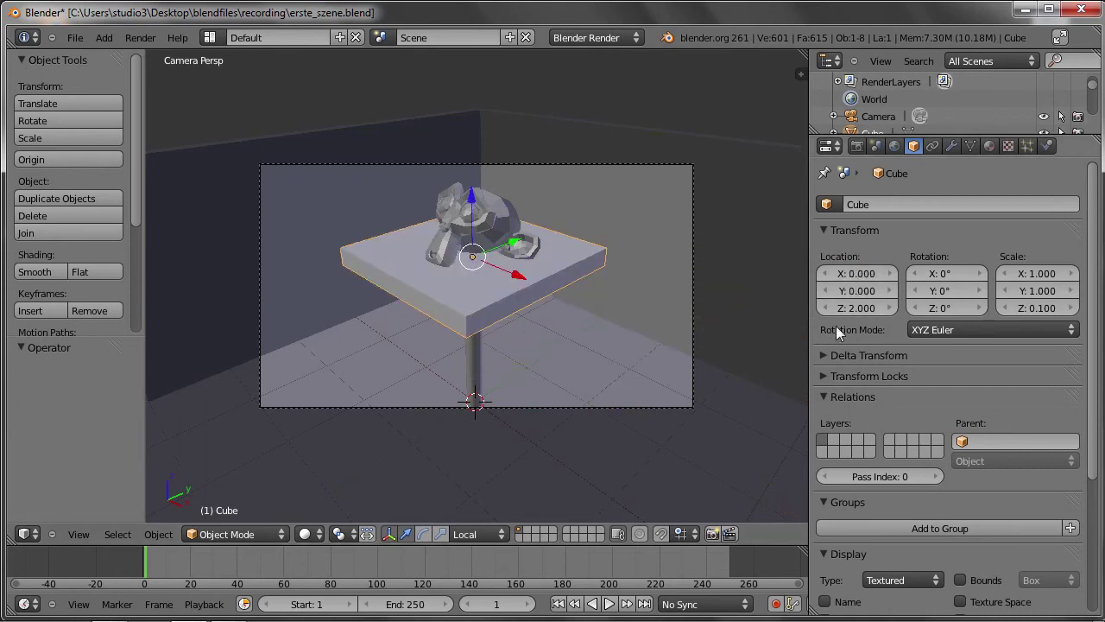
left_click(948, 329)
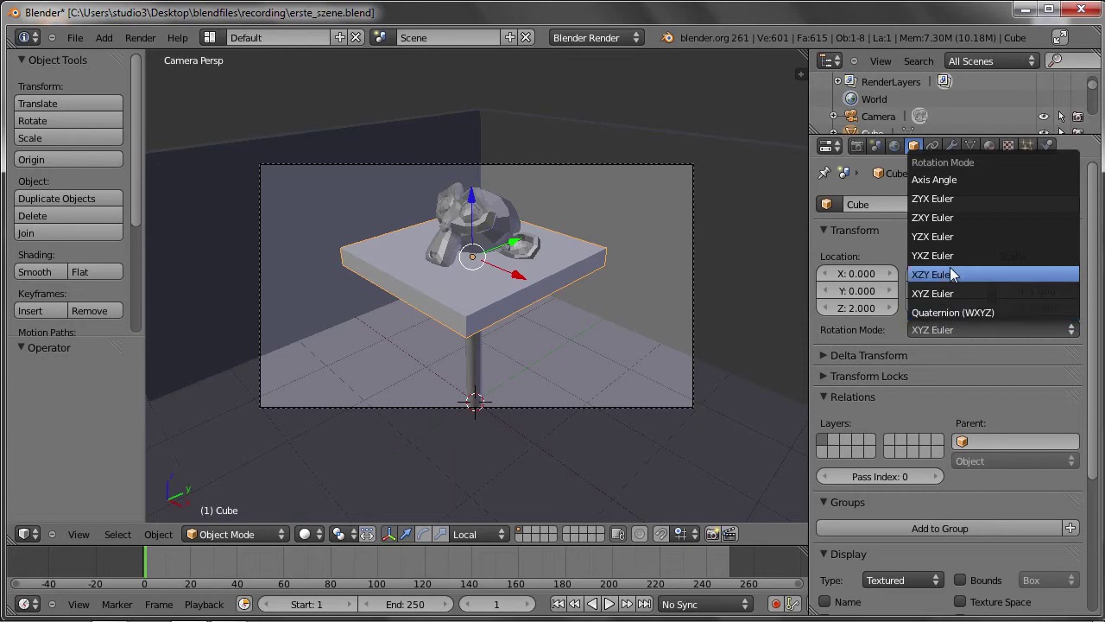
left_click(936, 311)
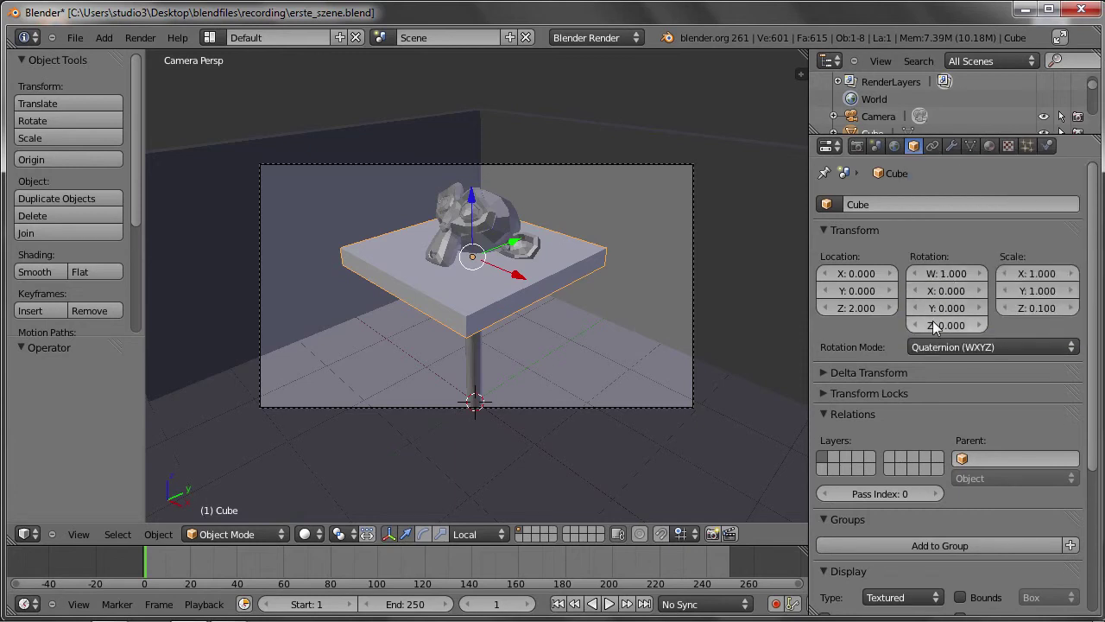
mouse_move(947, 290)
left_mouse_down()
mouse_move(945, 273)
mouse_move(950, 308)
left_mouse_up()
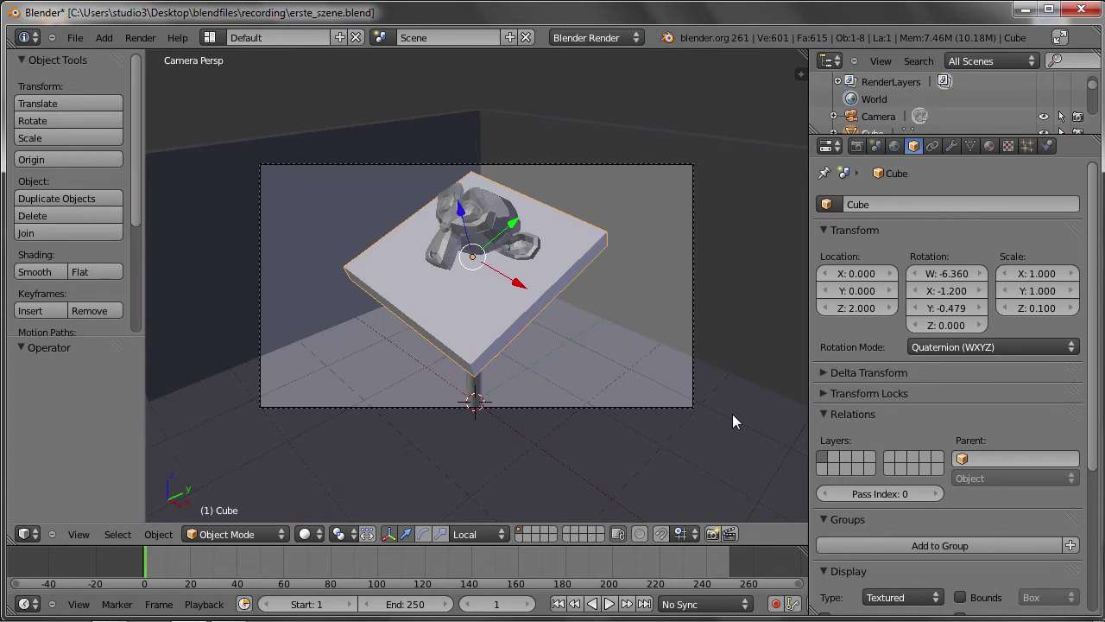
key("alt+r")
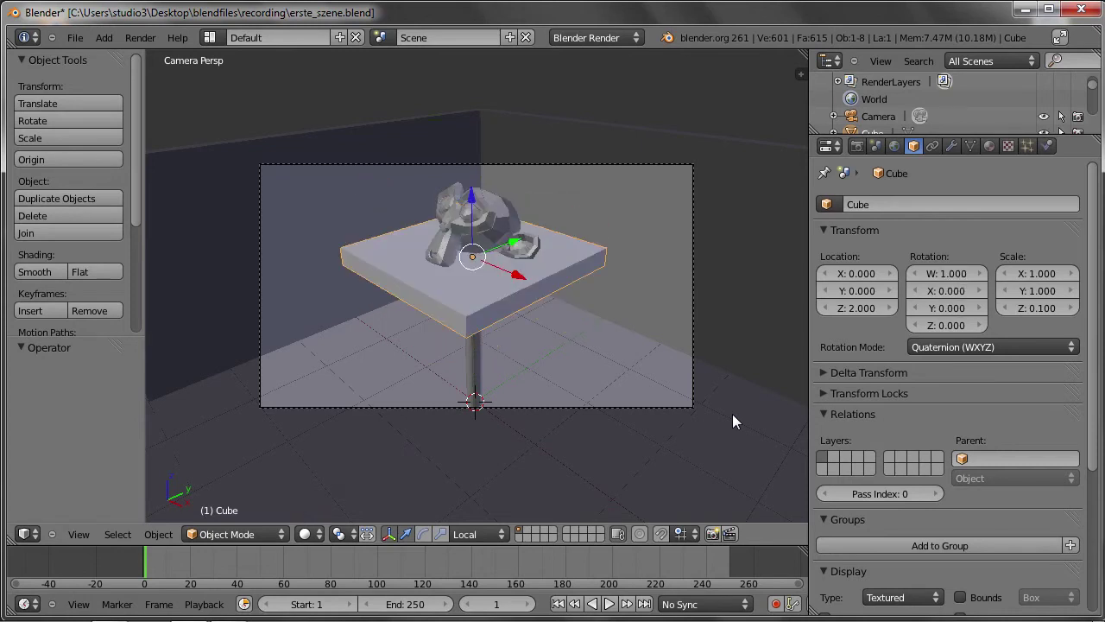
key("ctrl+z")
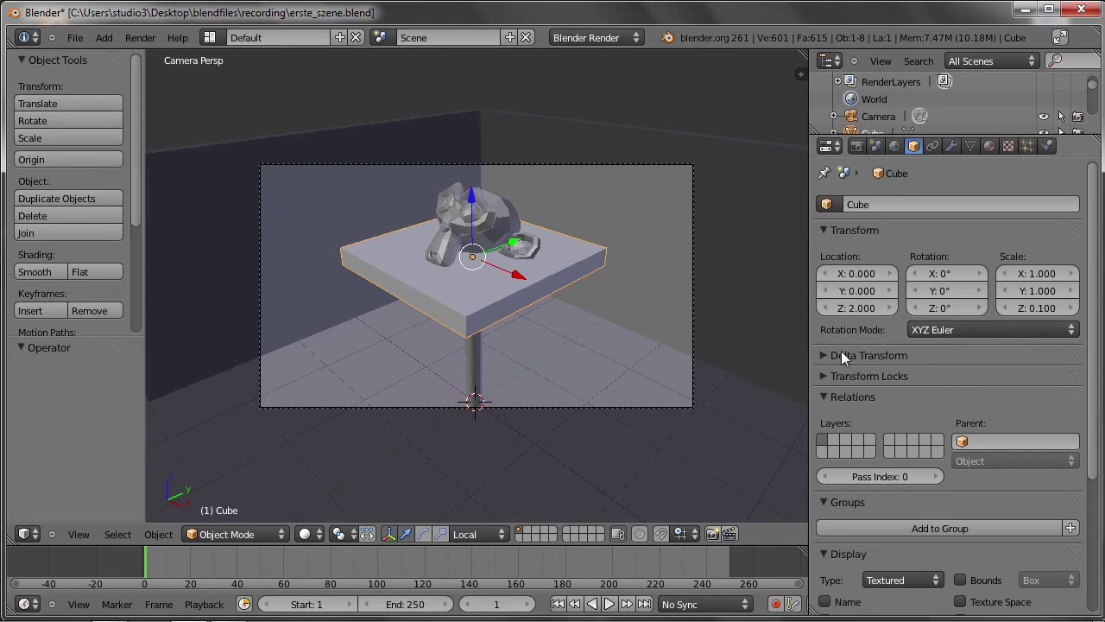
Tilt the table top with delta Y rotation 64.122° and drop it via delta Y/Z location offsets.
left_click(829, 354)
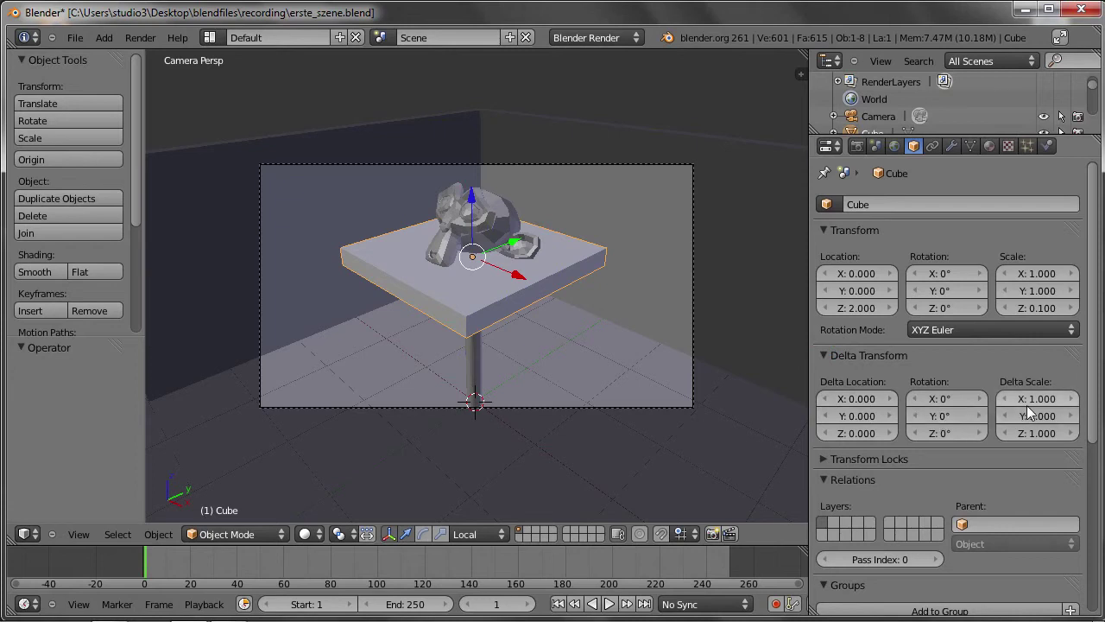
left_click_drag(926, 423, 945, 422)
mouse_move(873, 415)
left_mouse_down()
mouse_move(867, 400)
mouse_move(862, 440)
left_mouse_up()
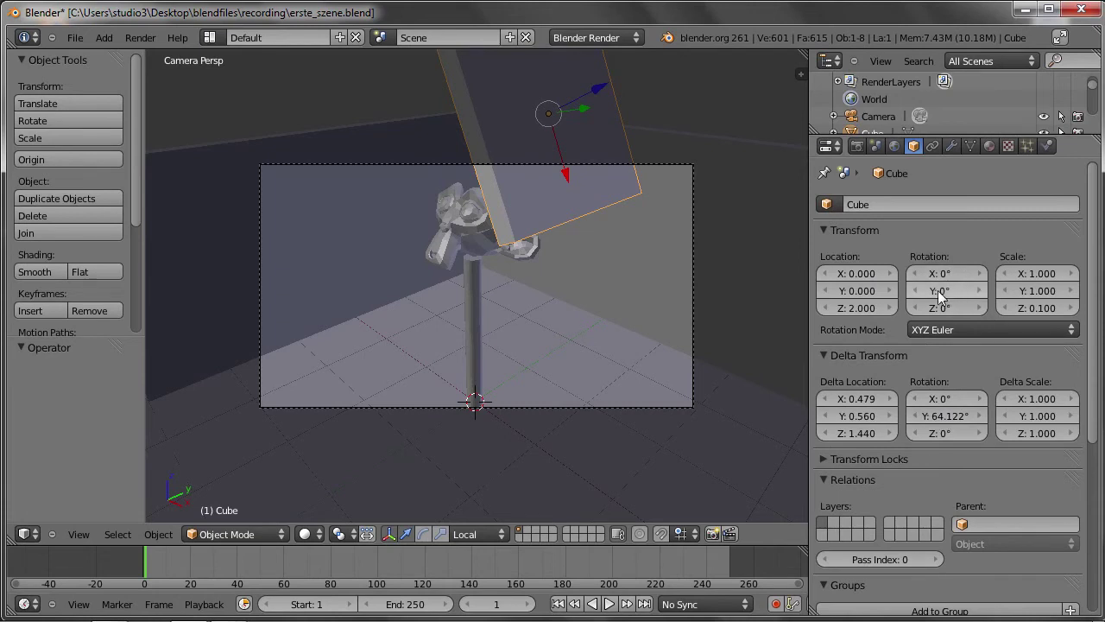
left_click_drag(871, 428, 834, 428)
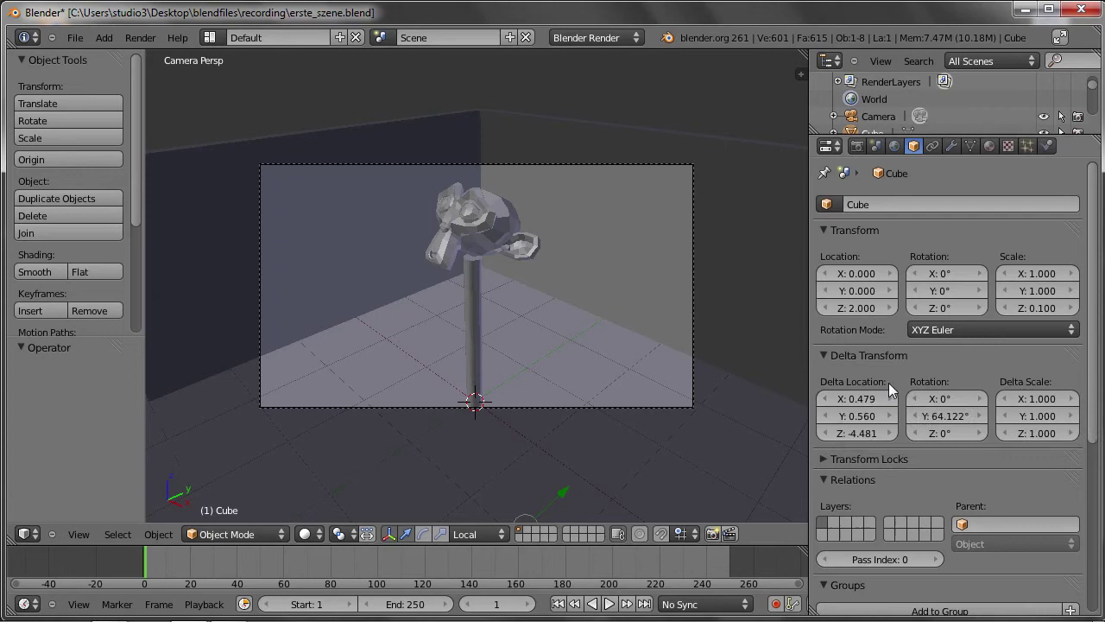
Reset delta location X and Y to 0 and delta Y rotation to 0°.
left_click(864, 394)
type("0")
key("Return")
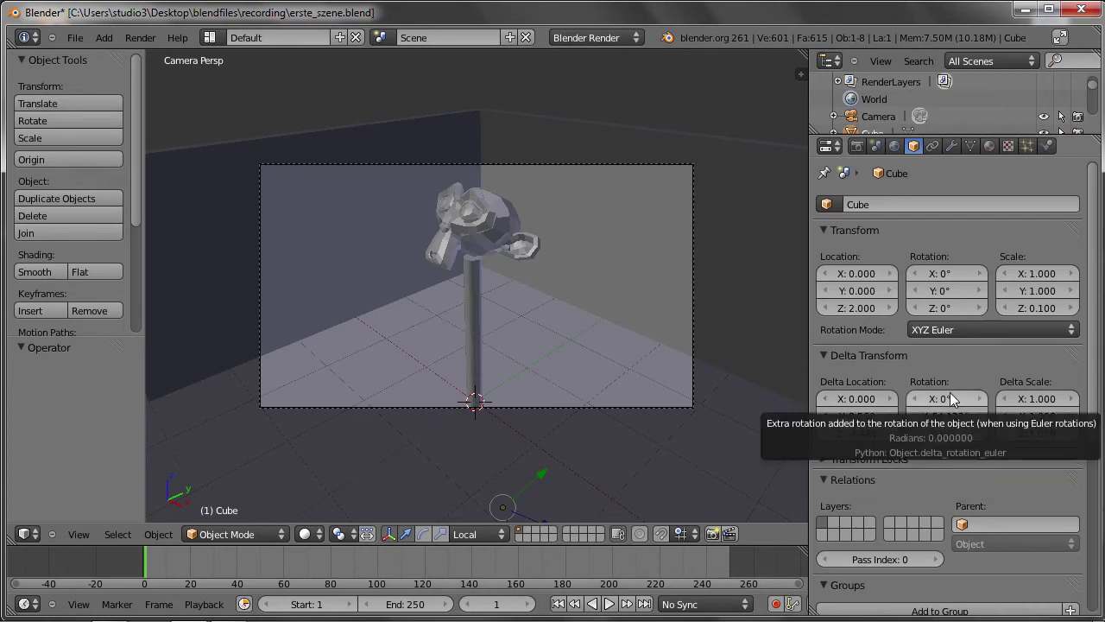
left_click(858, 400)
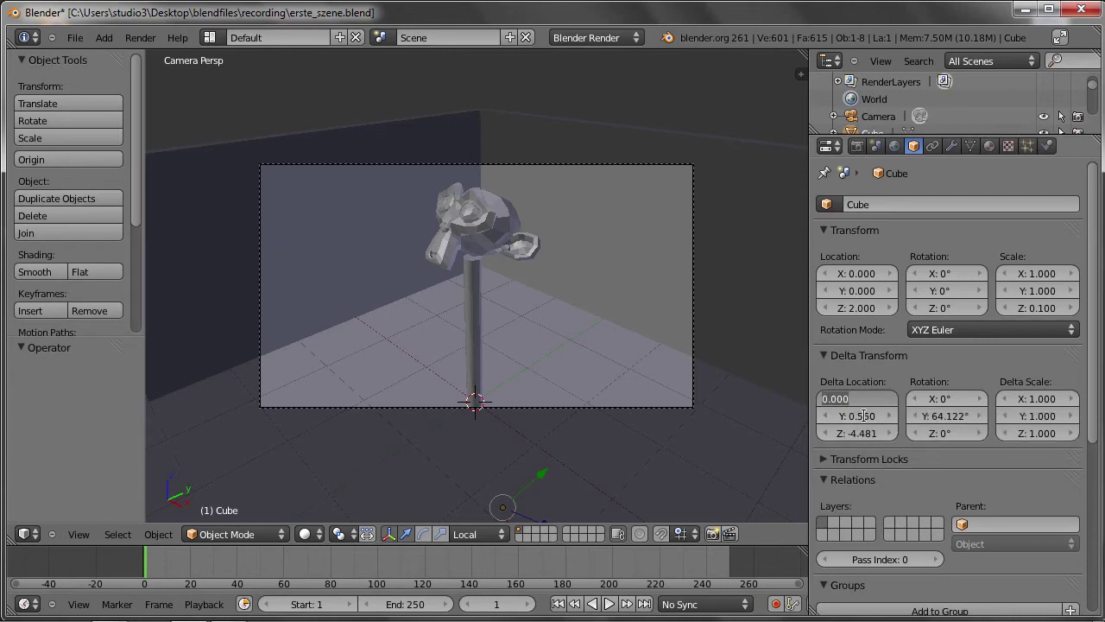
left_click(863, 415)
type("0.000")
key("Return")
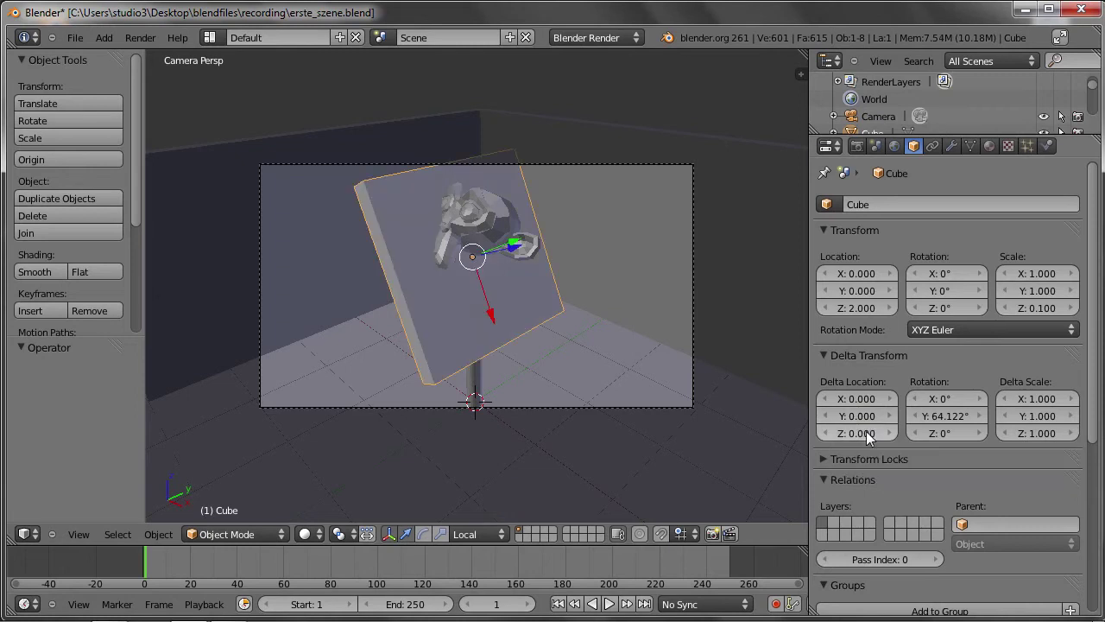
key("BackSpace")
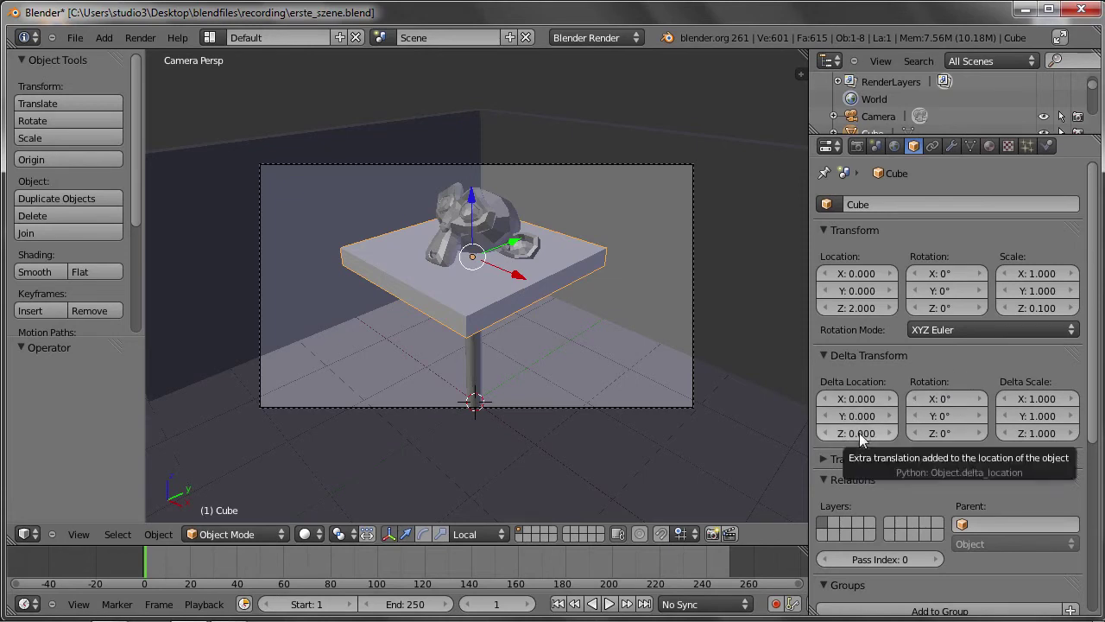
left_click(861, 308)
type("0")
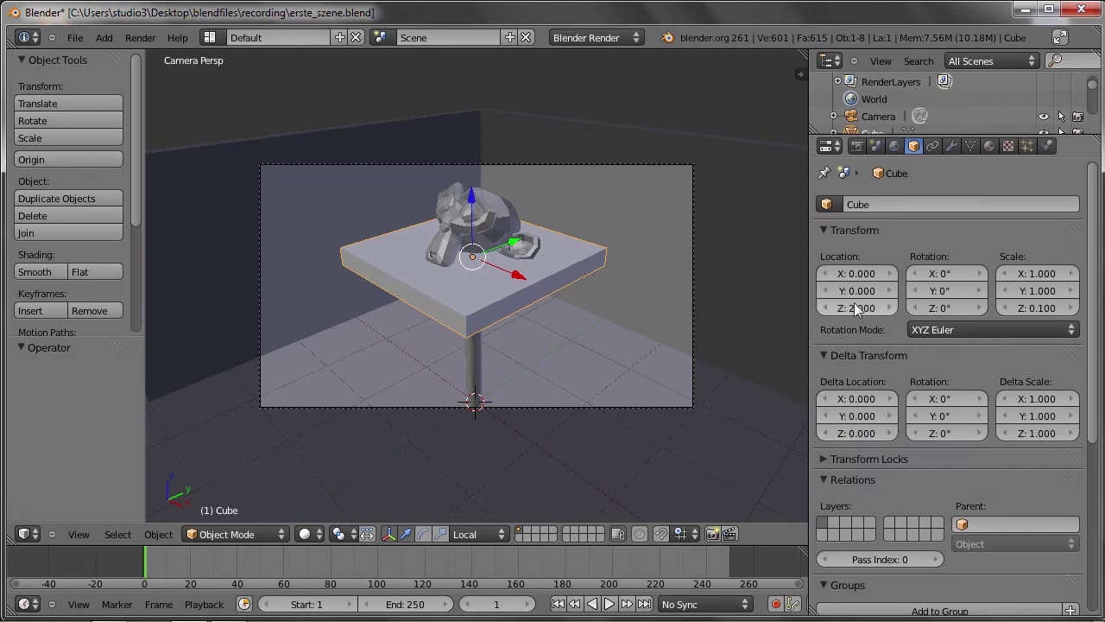
key("Return")
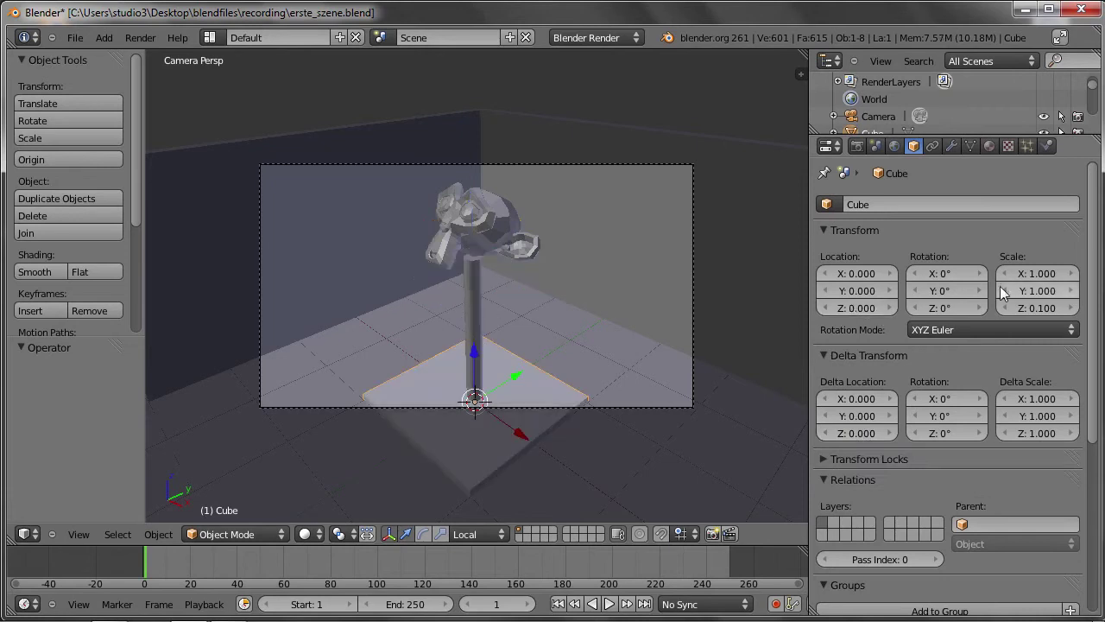
left_click(1042, 310)
type("1")
key("Return")
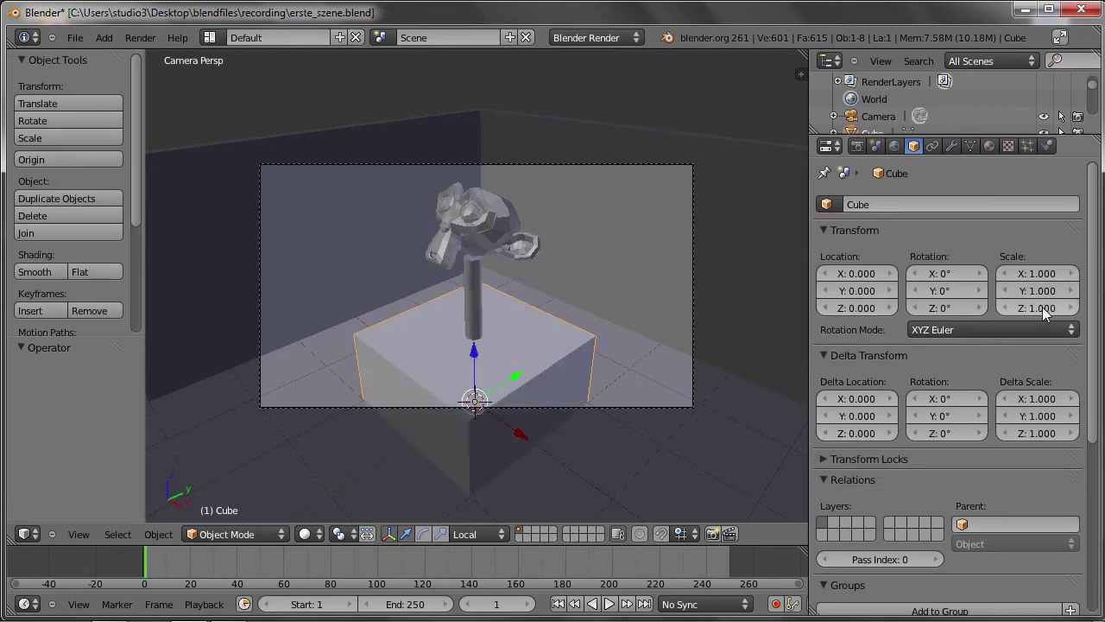
key("ctrl+z")
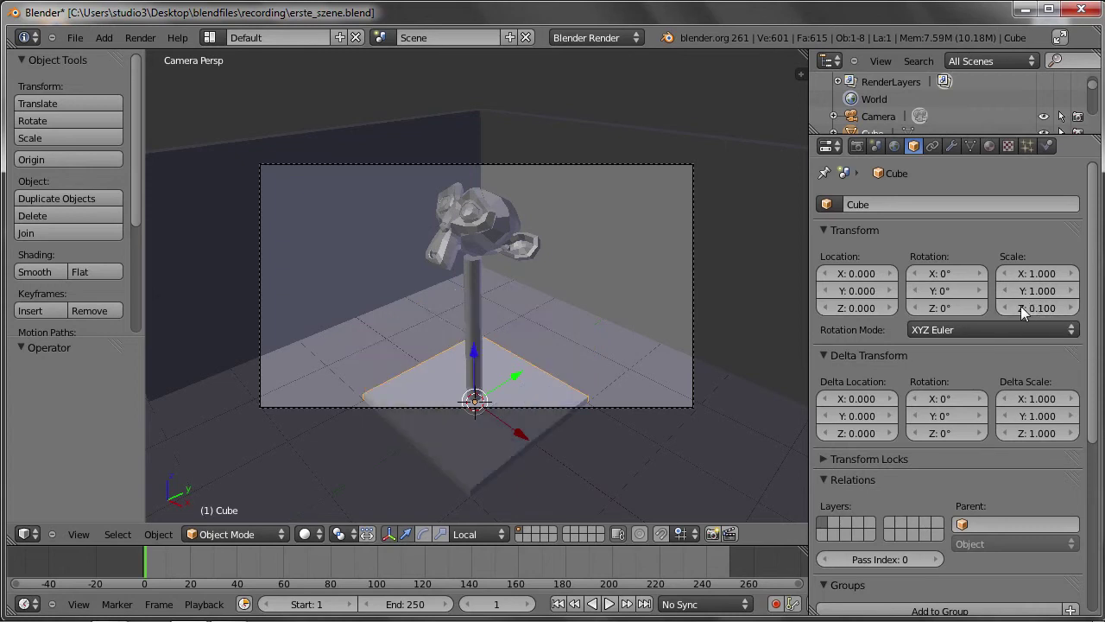
key("ctrl+z")
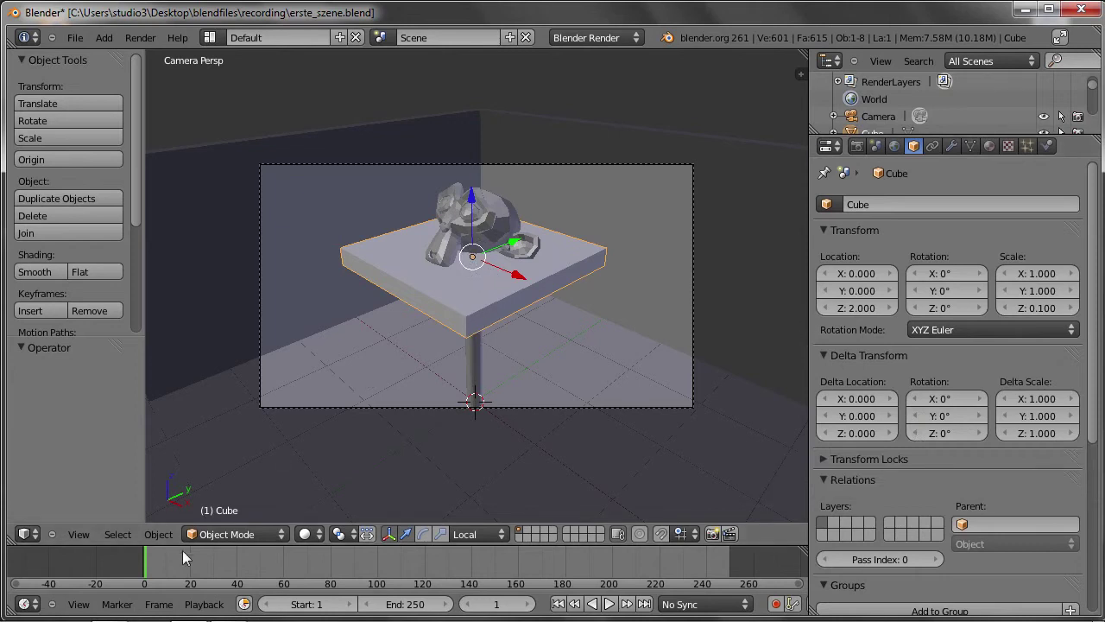
Insert a LocRot keyframe on the table top at frame 1, then go to frame 59.
key("i")
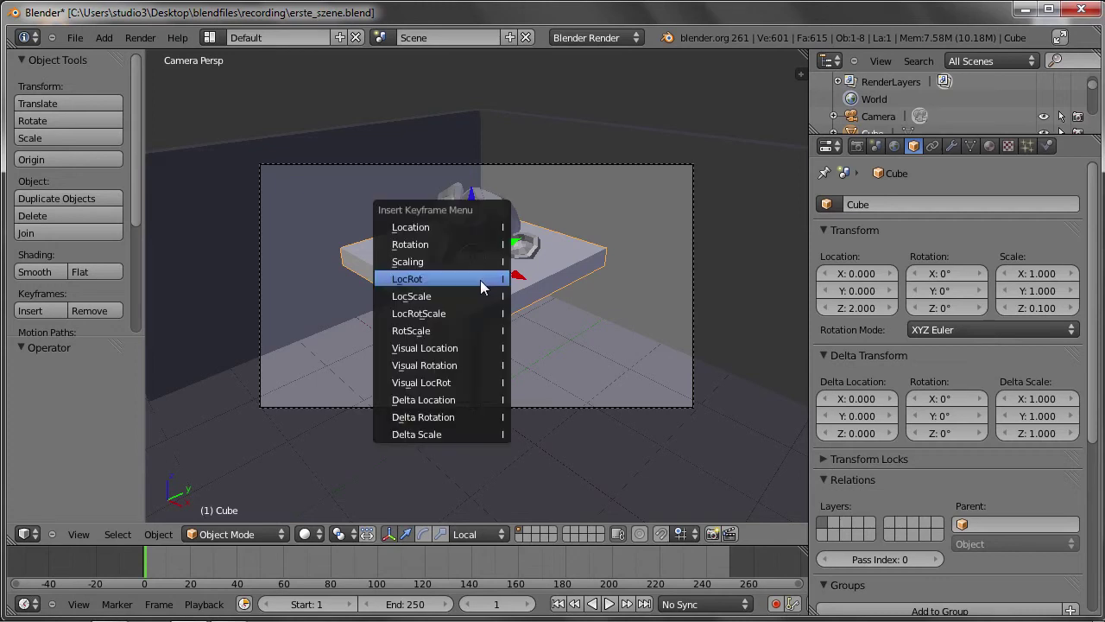
left_click(414, 278)
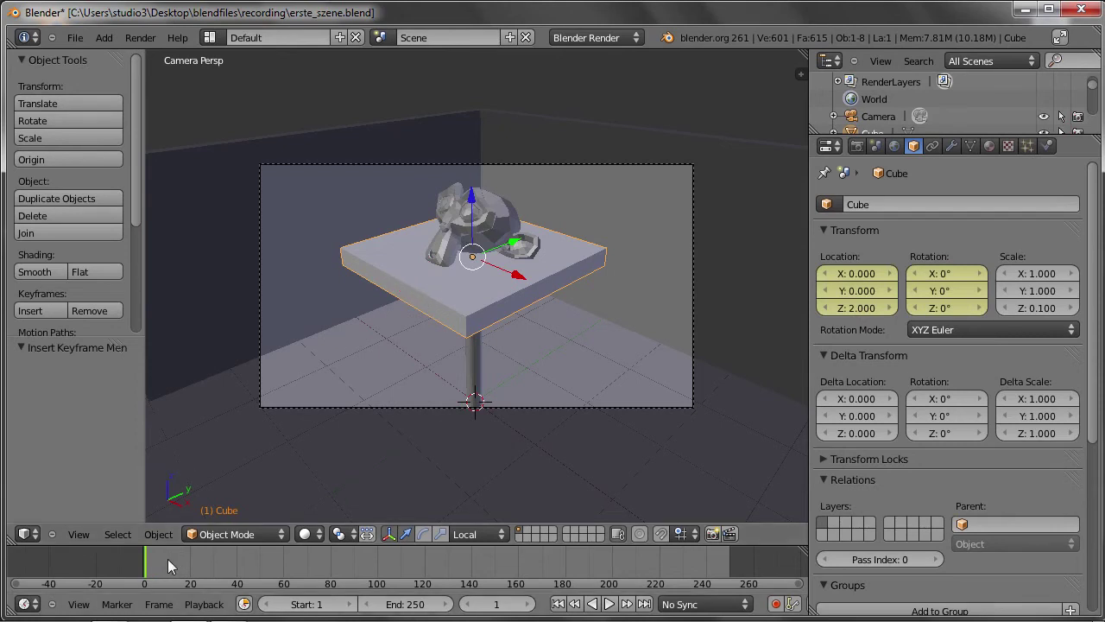
left_click_drag(167, 560, 285, 580)
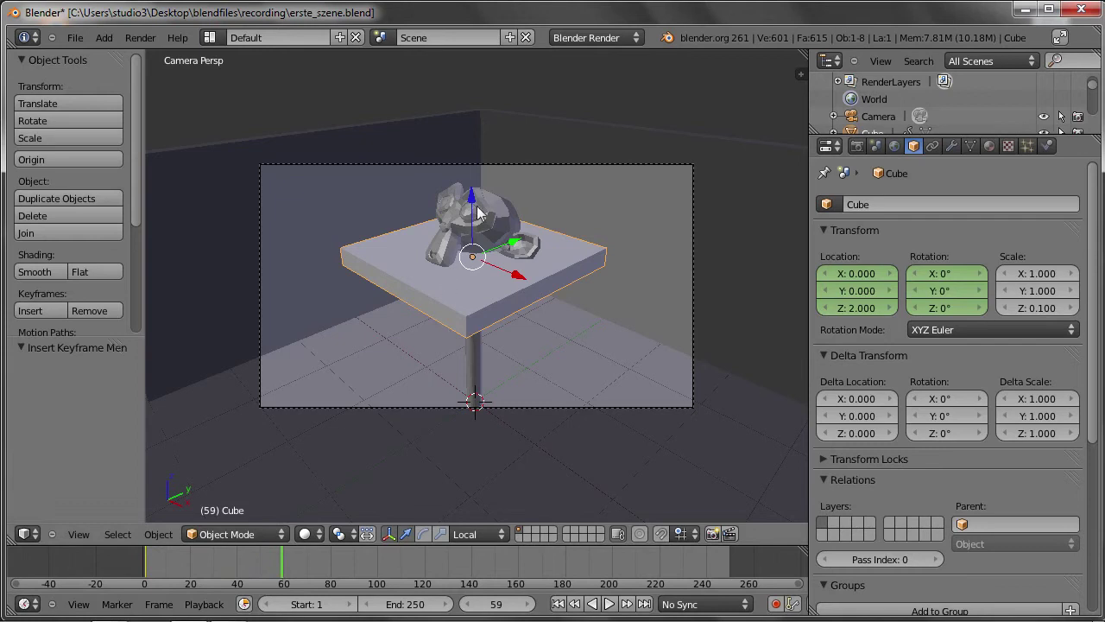
Raise the table top to Z 3.011, turn it 41.23° about Z, and key LocRot at frame 59.
key("g")
key("z")
left_click(459, 105)
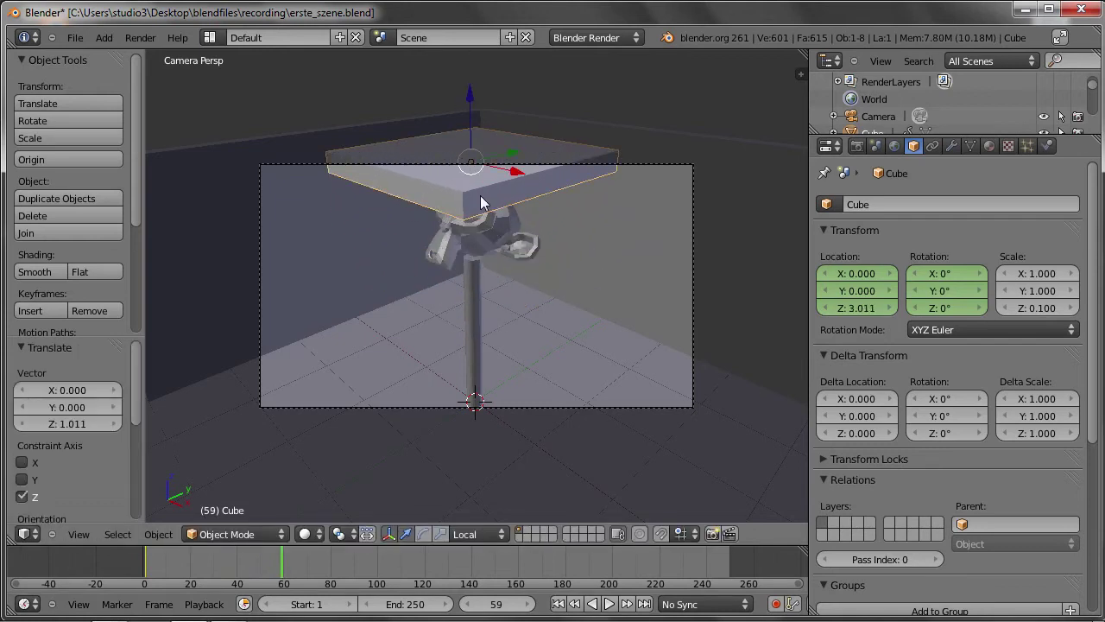
key("r")
key("z")
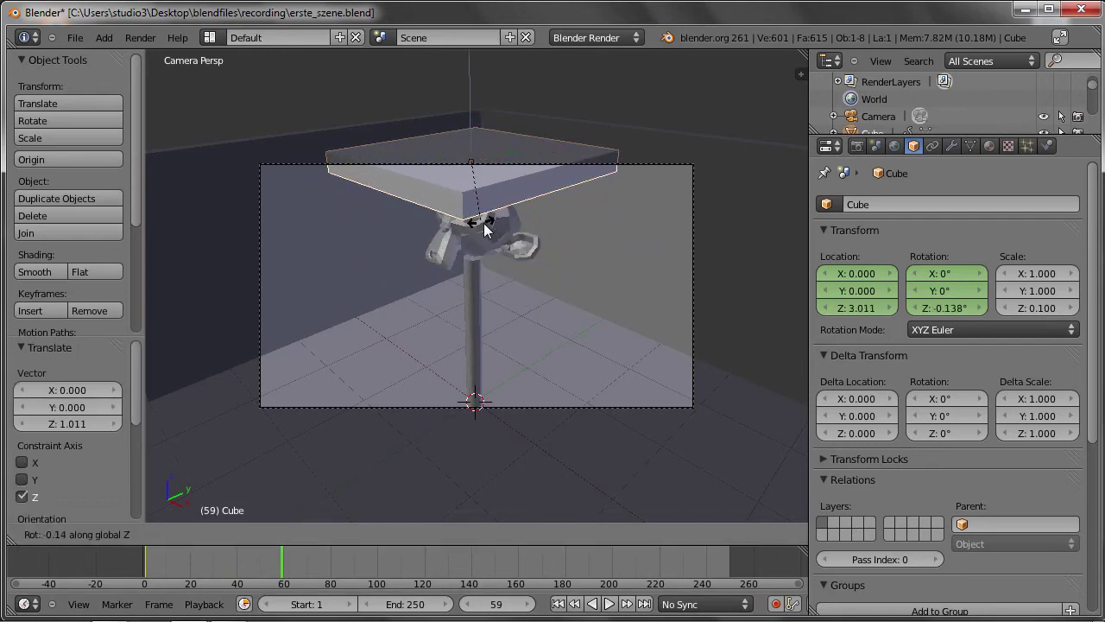
left_click(521, 207)
key("i")
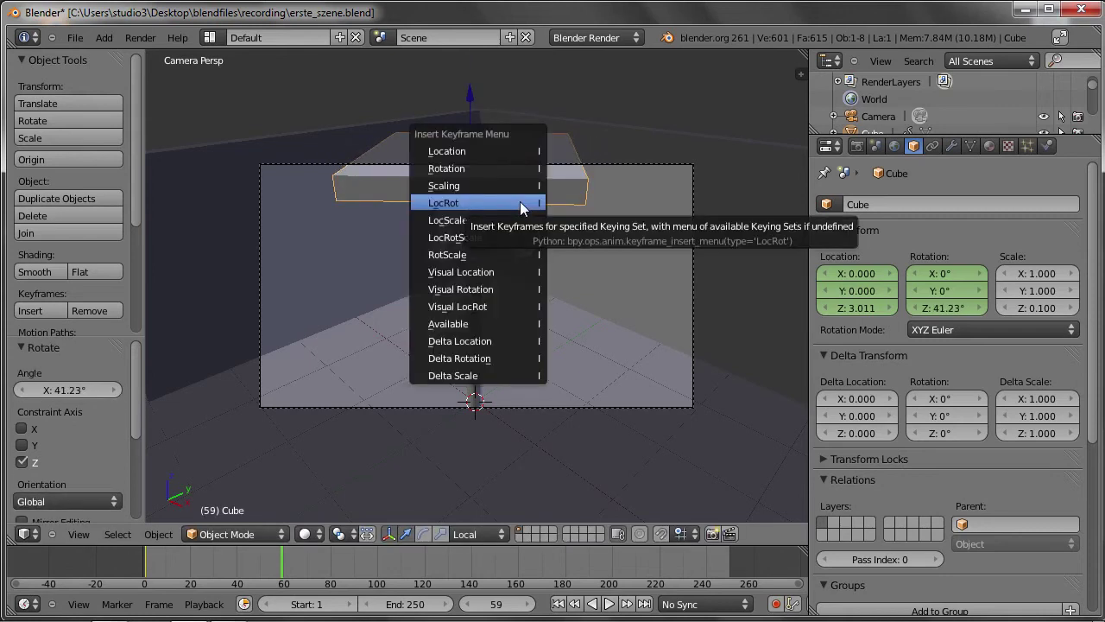
left_click(521, 207)
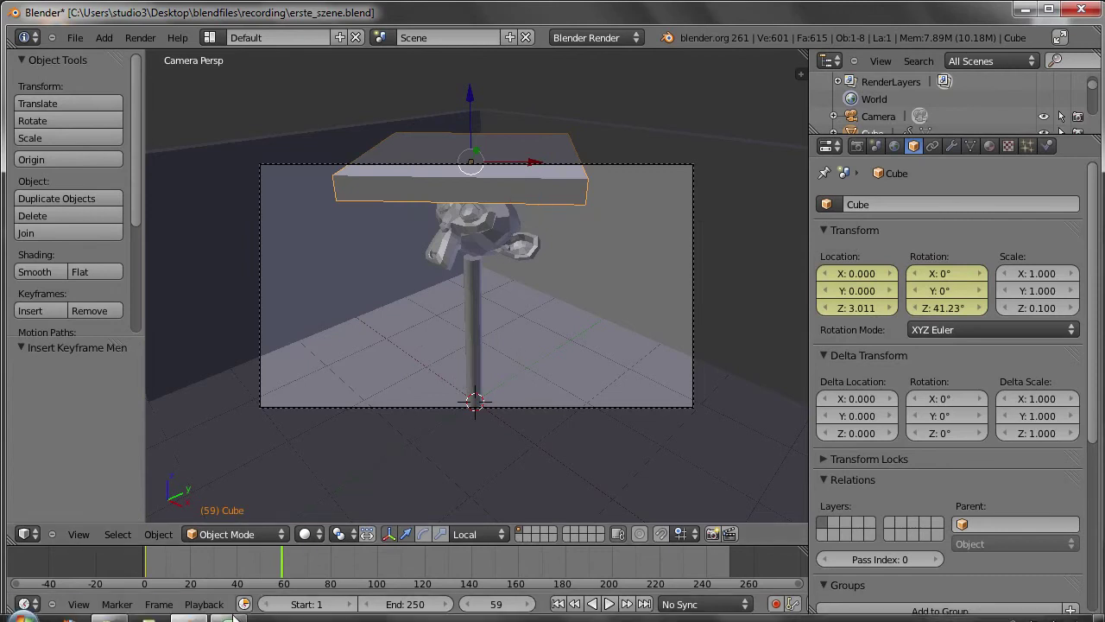
mouse_move(275, 558)
left_mouse_down()
mouse_move(169, 554)
mouse_move(204, 559)
left_mouse_up()
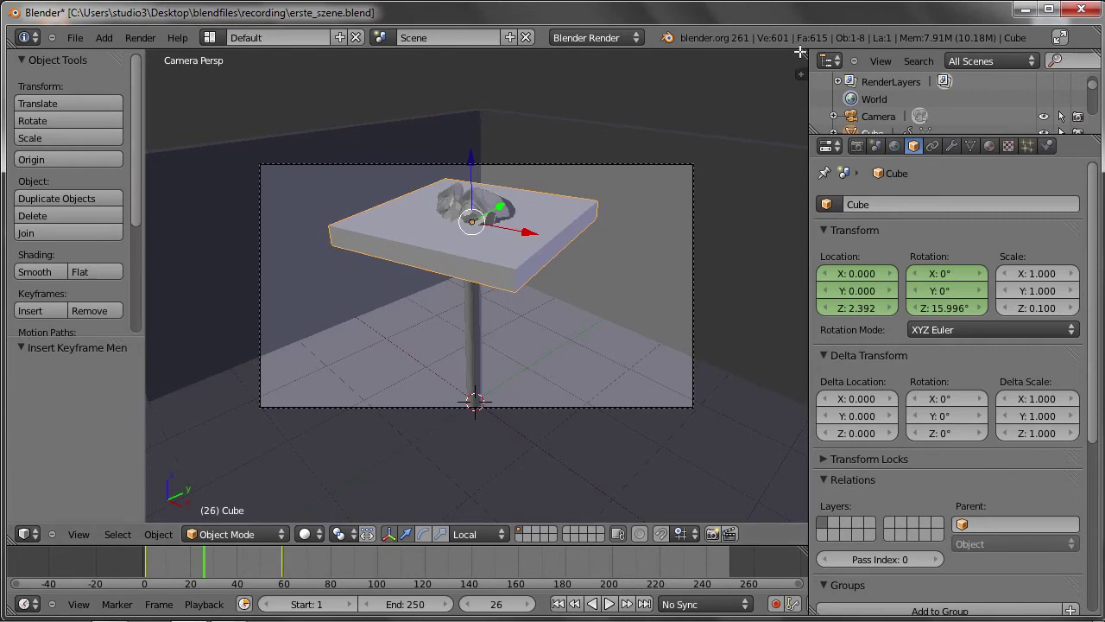
Split the viewport and show the Cube's CubeAction keyframes in an Action Editor on top.
left_click_drag(800, 74, 815, 173)
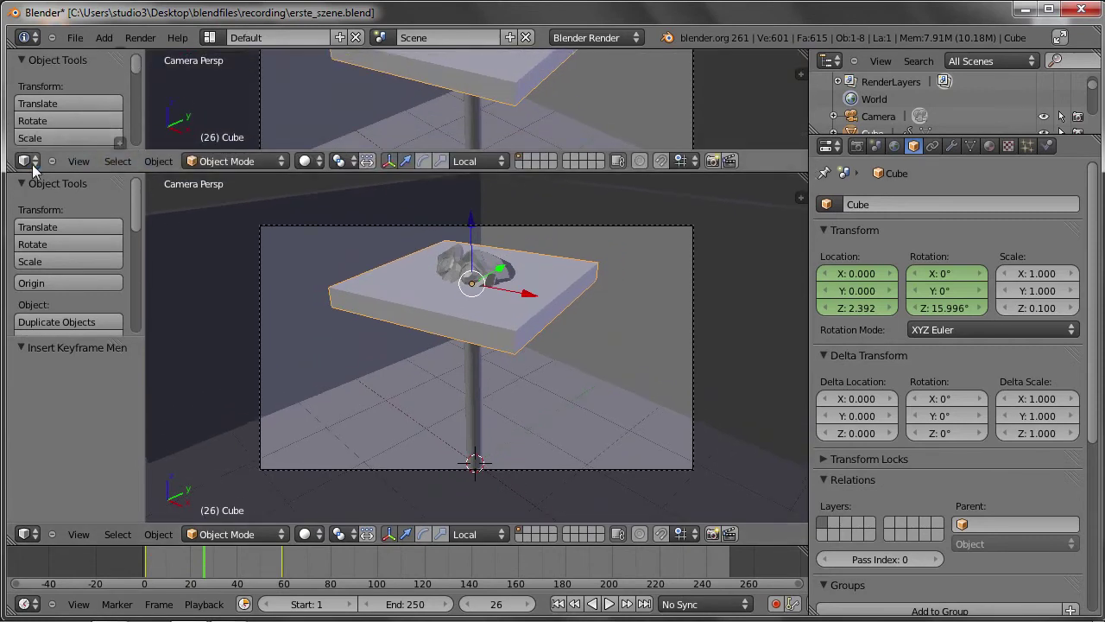
left_click(27, 161)
left_click(55, 235)
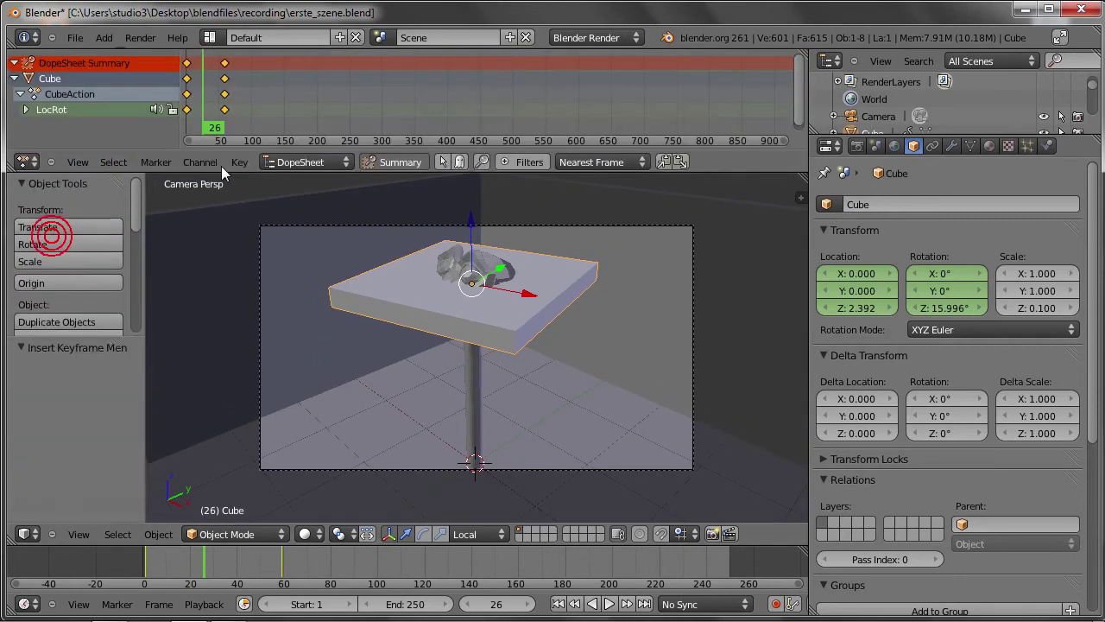
left_click(305, 160)
left_click(305, 126)
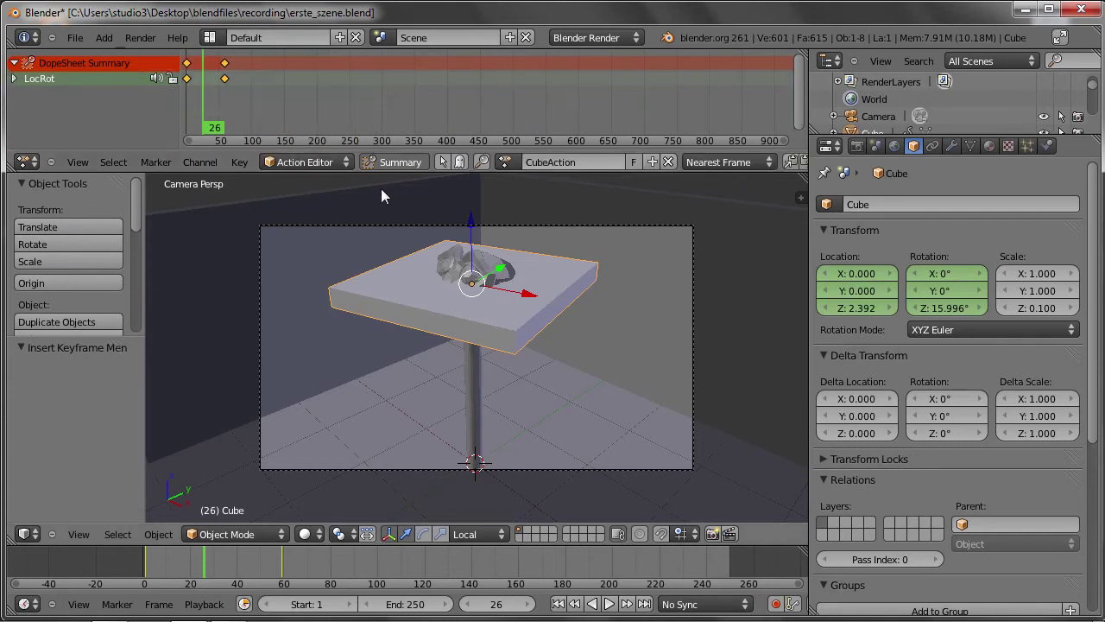
scroll(277, 114, "up", 1)
middle_click_drag(276, 114, 403, 102)
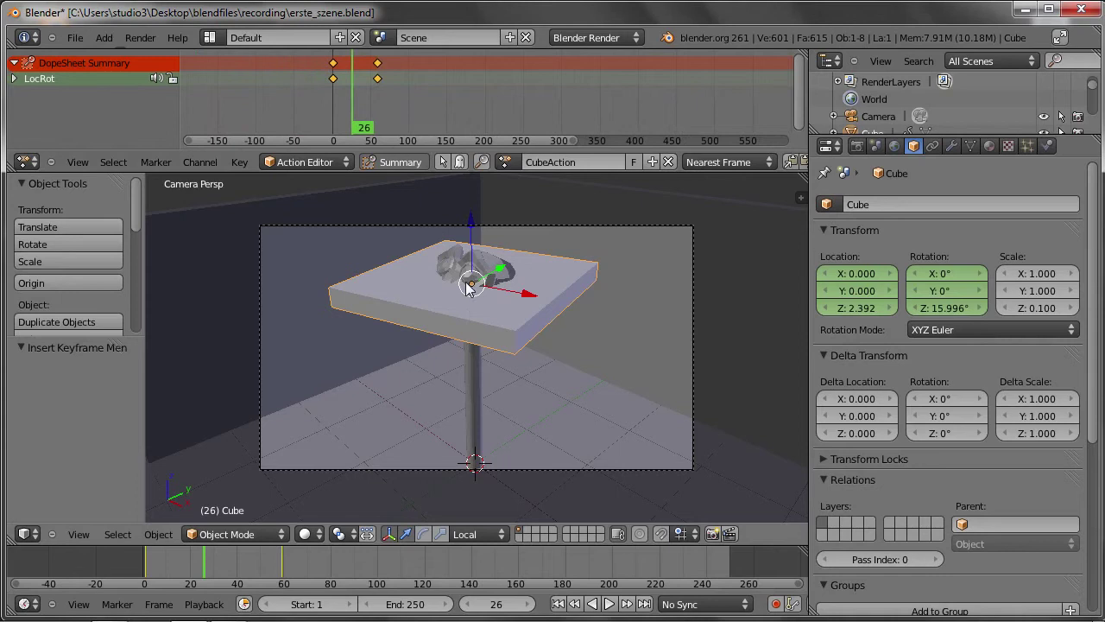
Duplicate the table top, move the copy down and sideways, and play the animation.
key("shift+d")
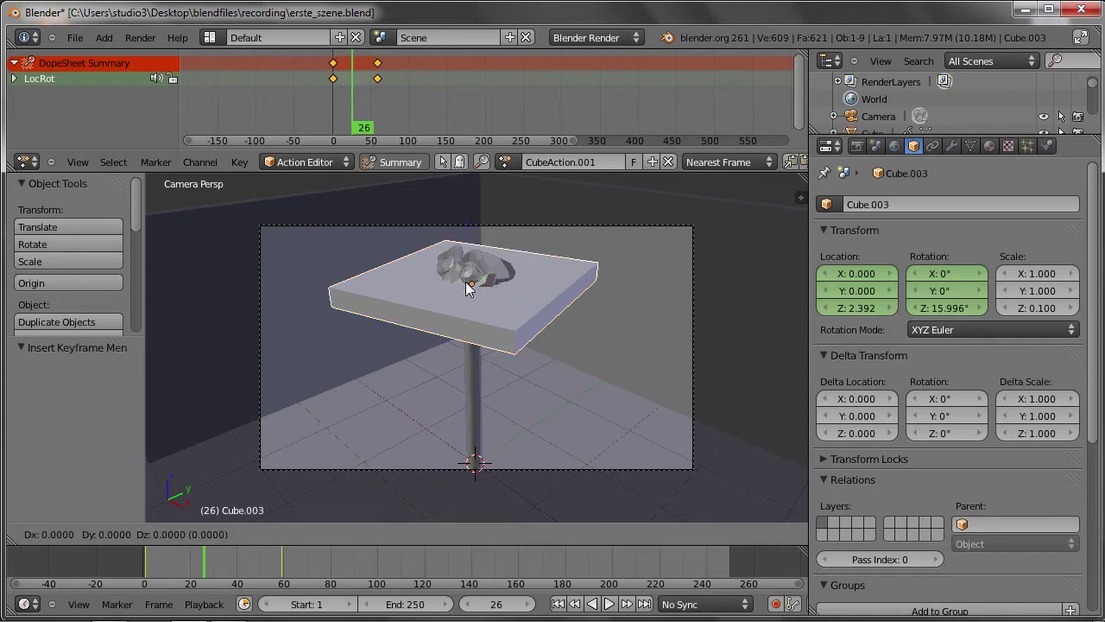
key("z")
left_click(471, 367)
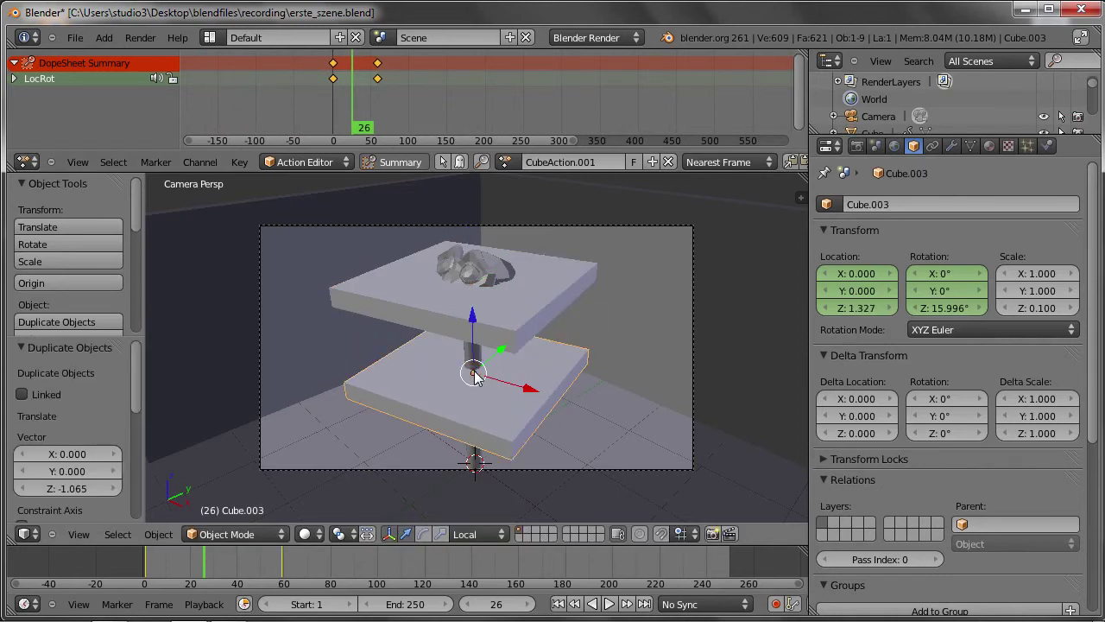
mouse_move(522, 389)
left_mouse_down()
mouse_move(584, 393)
mouse_move(569, 378)
mouse_move(583, 360)
left_mouse_up()
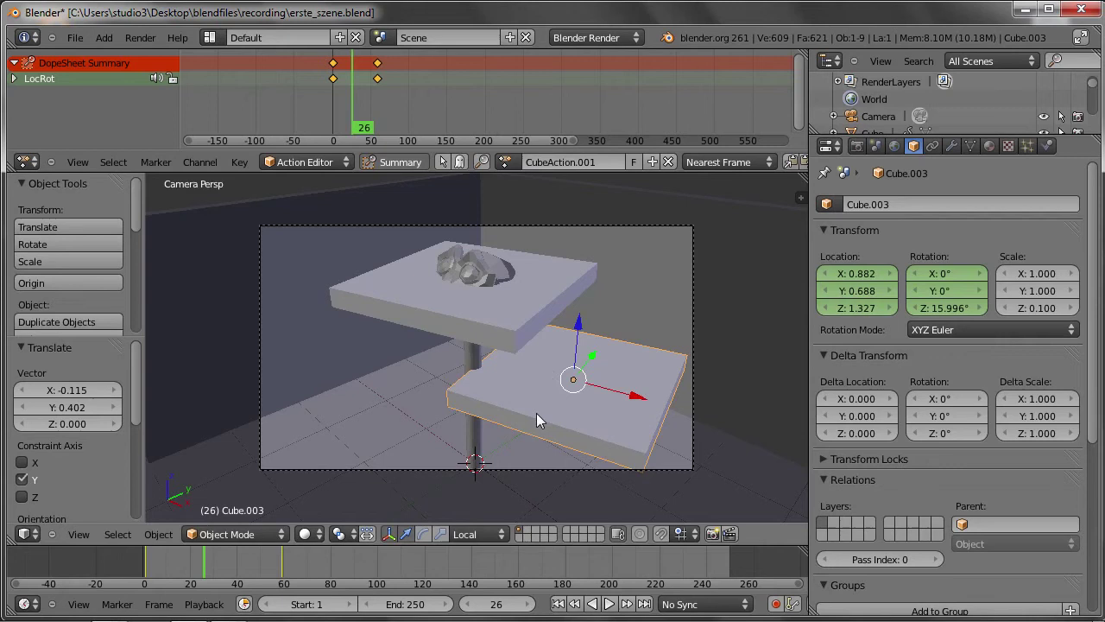
key("alt+a")
key("Escape")
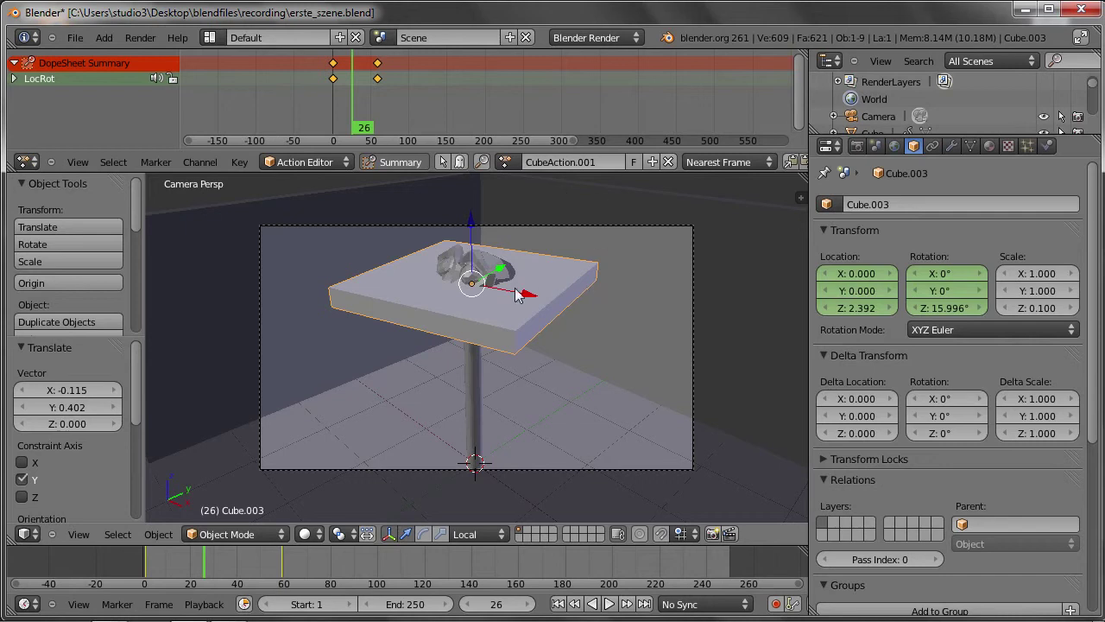
Move the copy further along X and replay the animation.
key("g")
key("x")
key("x")
left_click(617, 315)
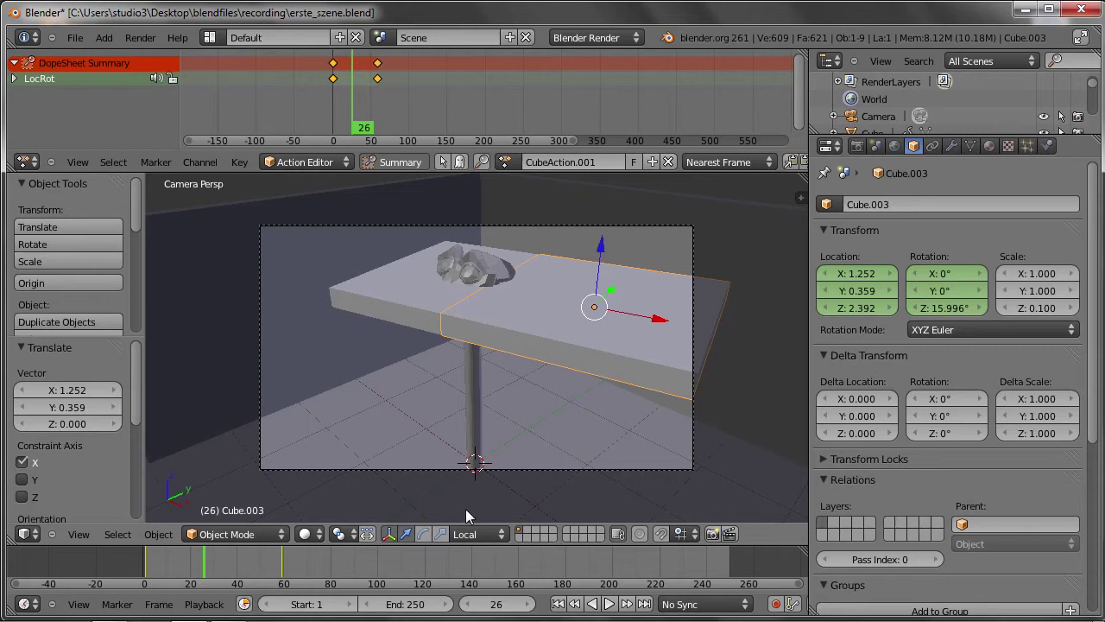
left_click(609, 604)
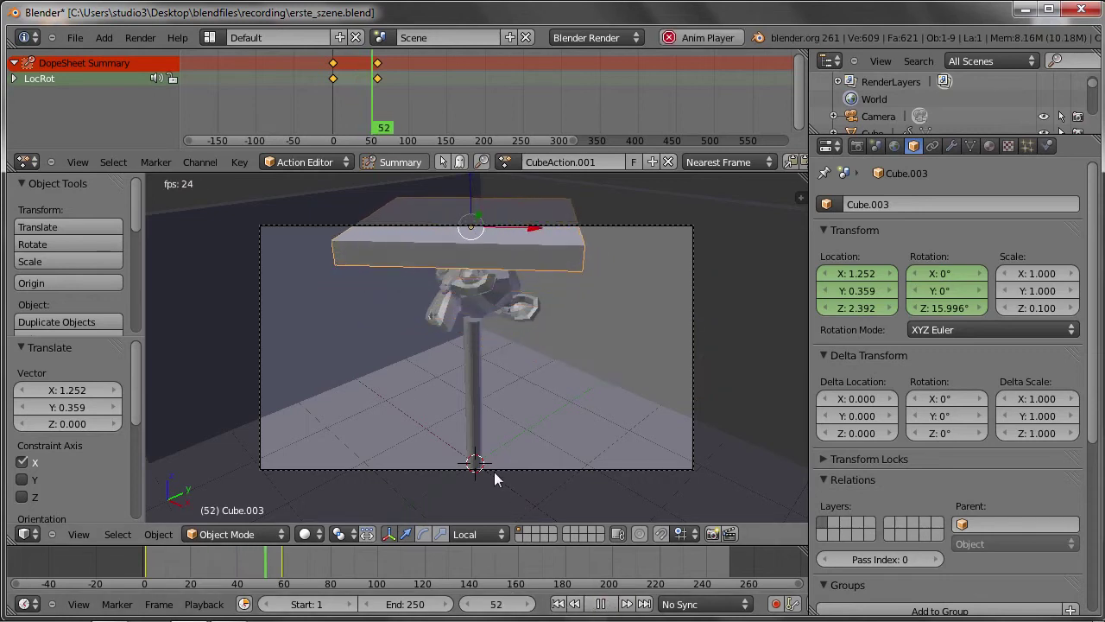
key("Escape")
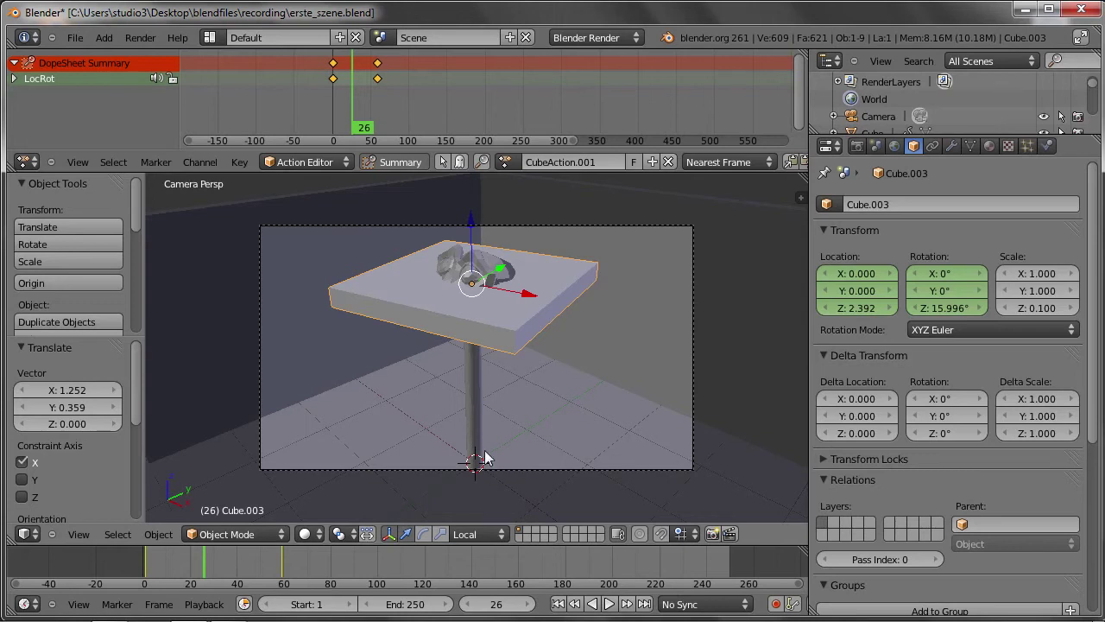
Offset the copy with delta location and rotation, replay from frame 1, then undo.
mouse_move(838, 415)
left_mouse_down()
mouse_move(856, 399)
mouse_move(856, 431)
left_mouse_up()
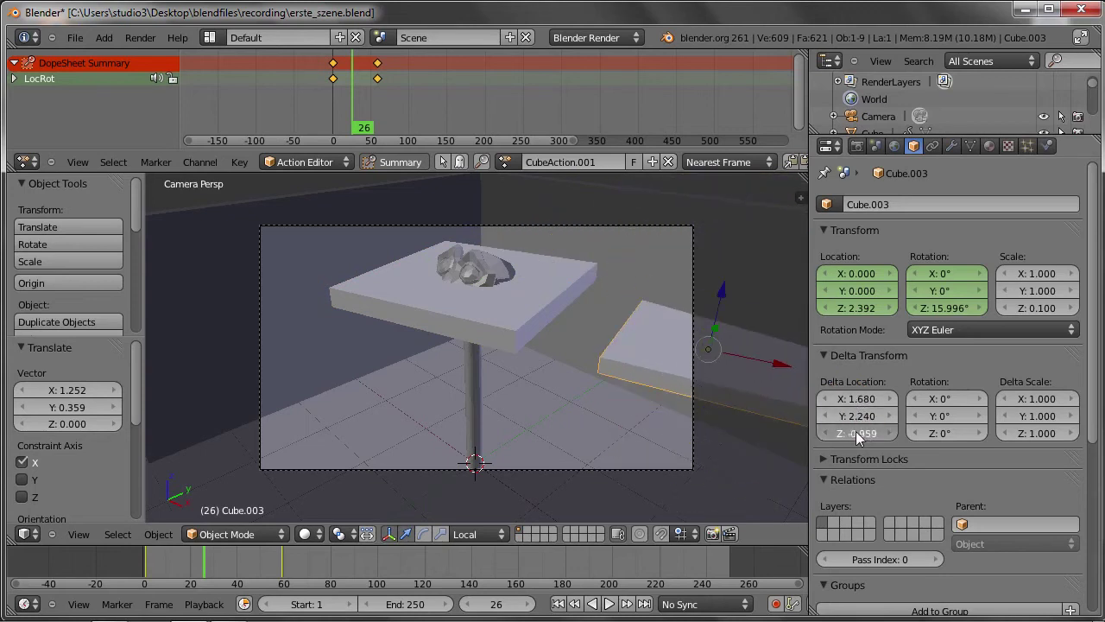
mouse_move(926, 416)
left_mouse_down()
mouse_move(926, 401)
mouse_move(937, 402)
left_mouse_up()
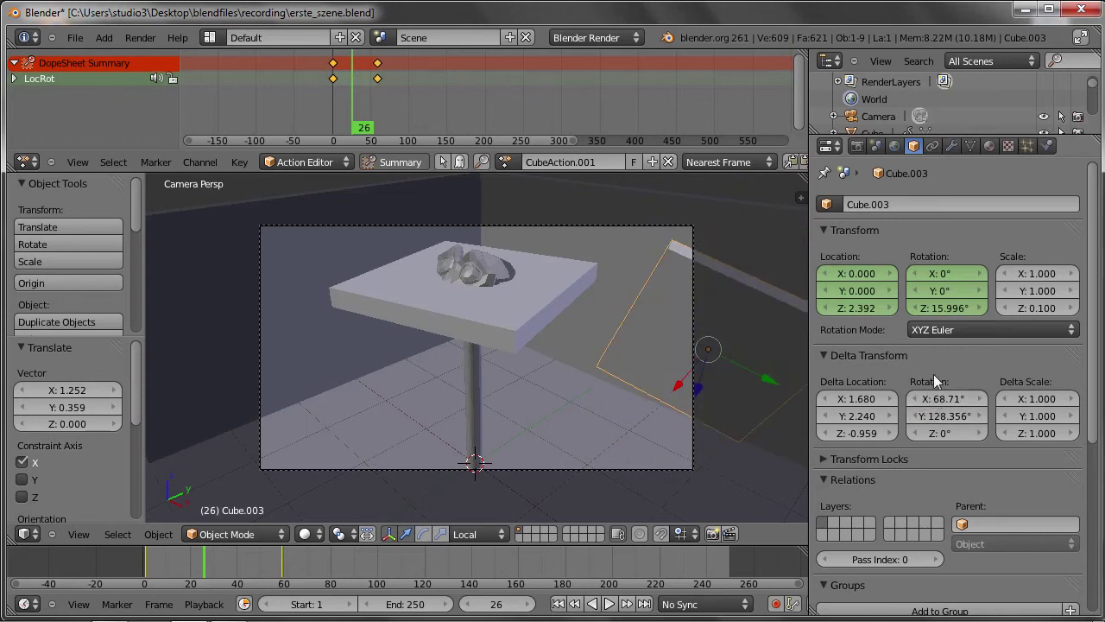
scroll(649, 347, "down", 2)
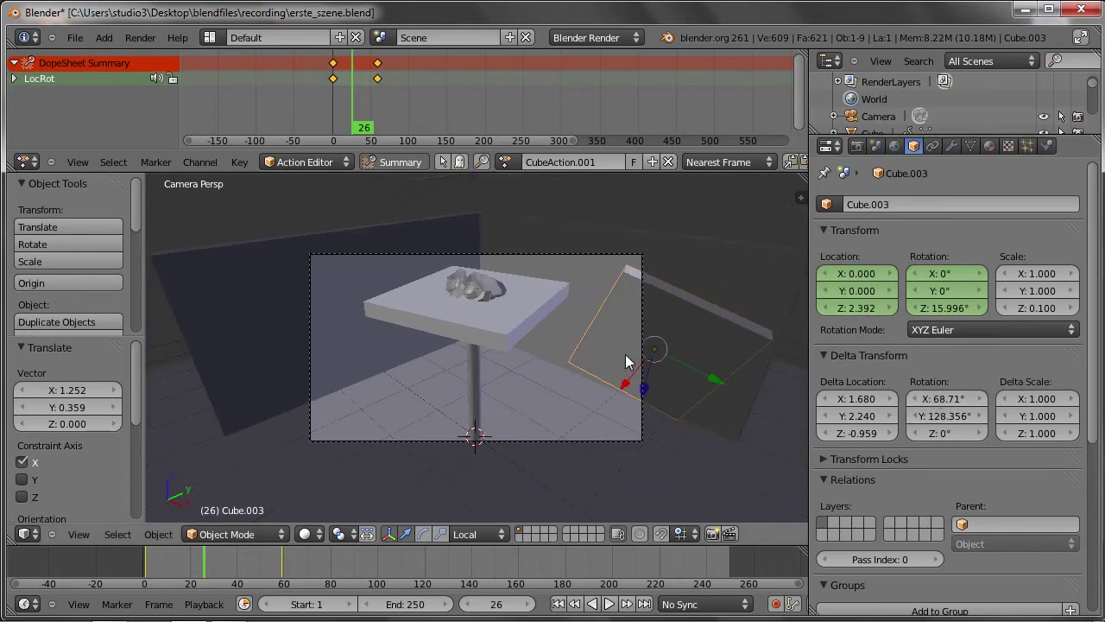
key("alt+a")
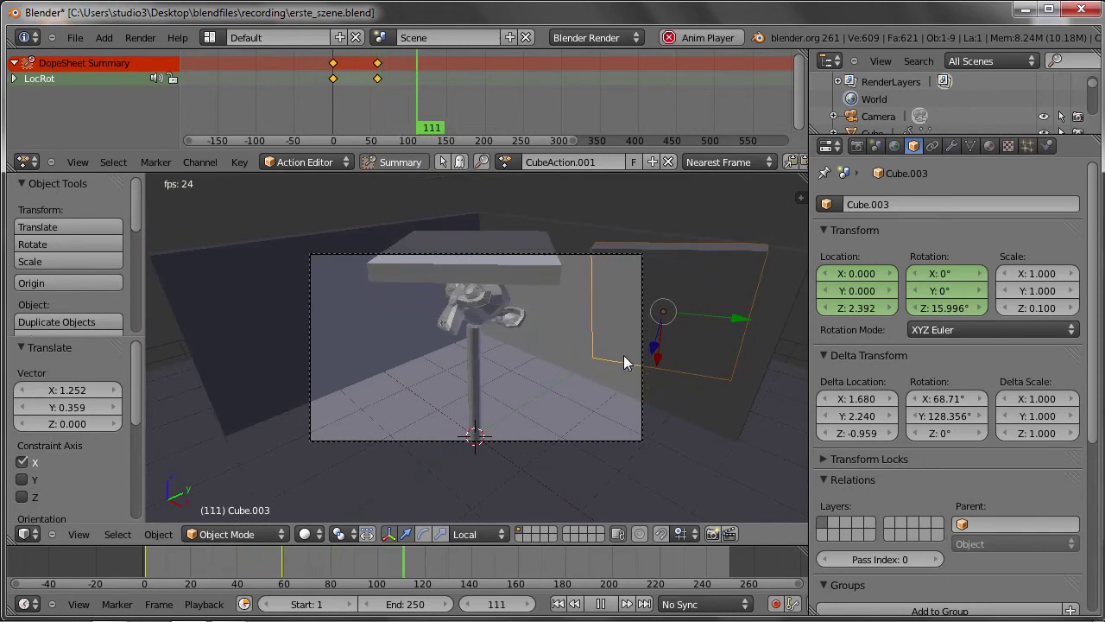
key("Escape")
left_click_drag(206, 557, 153, 549)
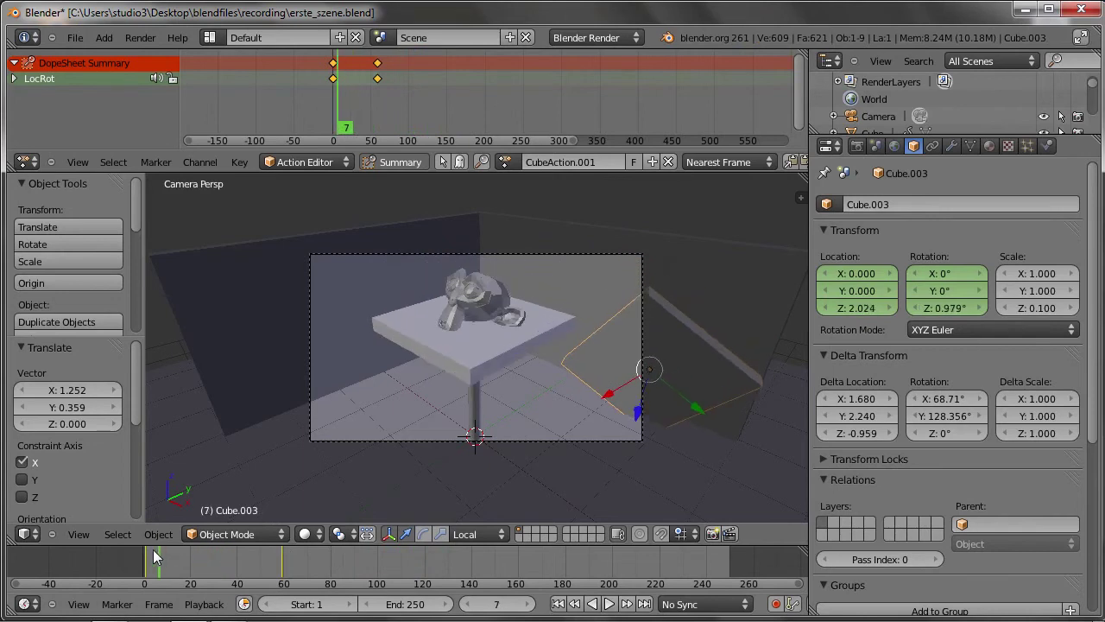
left_click(141, 546)
key("alt+a")
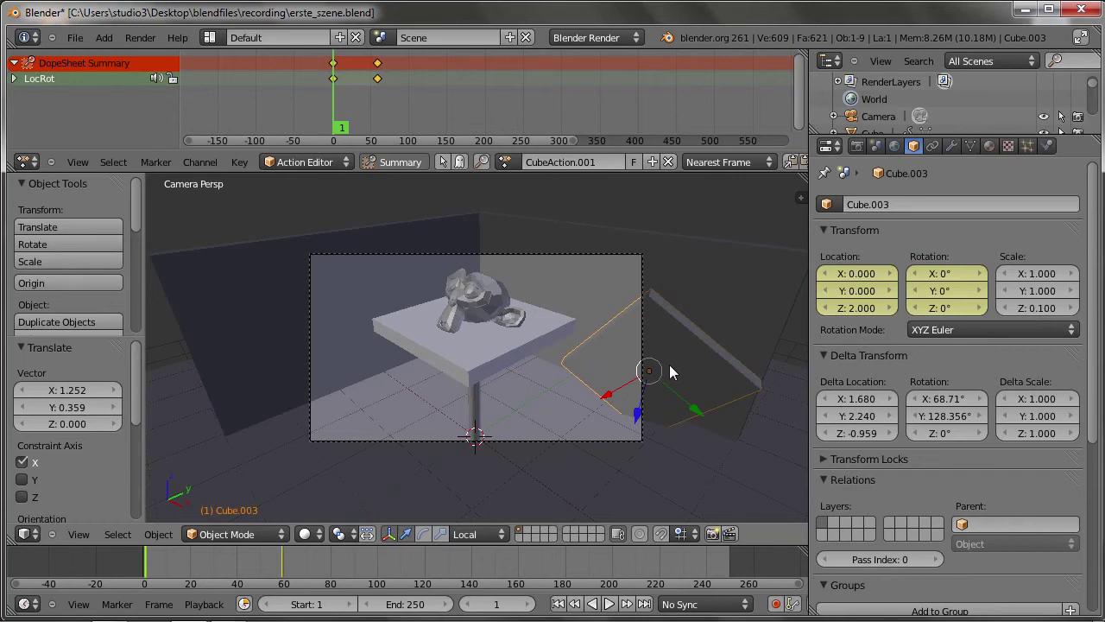
key("ctrl+z")
key("ctrl+z")
key("ctrl+z")
key("ctrl+z")
key("ctrl+z")
Undo to the unanimated table and lock the table top's X, Y and Z location.
key("ctrl+z")
key("ctrl+z")
key("ctrl+z")
key("ctrl+z")
key("ctrl+z")
key("ctrl+z")
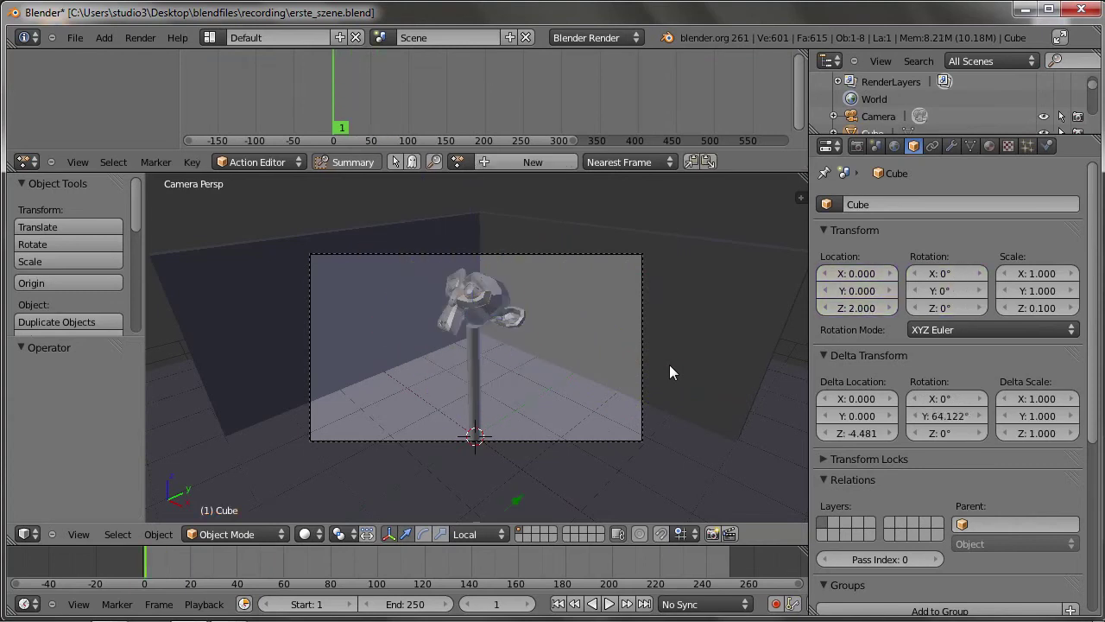
key("ctrl+z")
key("ctrl+z")
key("ctrl+z")
key("ctrl+z")
key("ctrl+z")
key("ctrl+z")
key("ctrl+z")
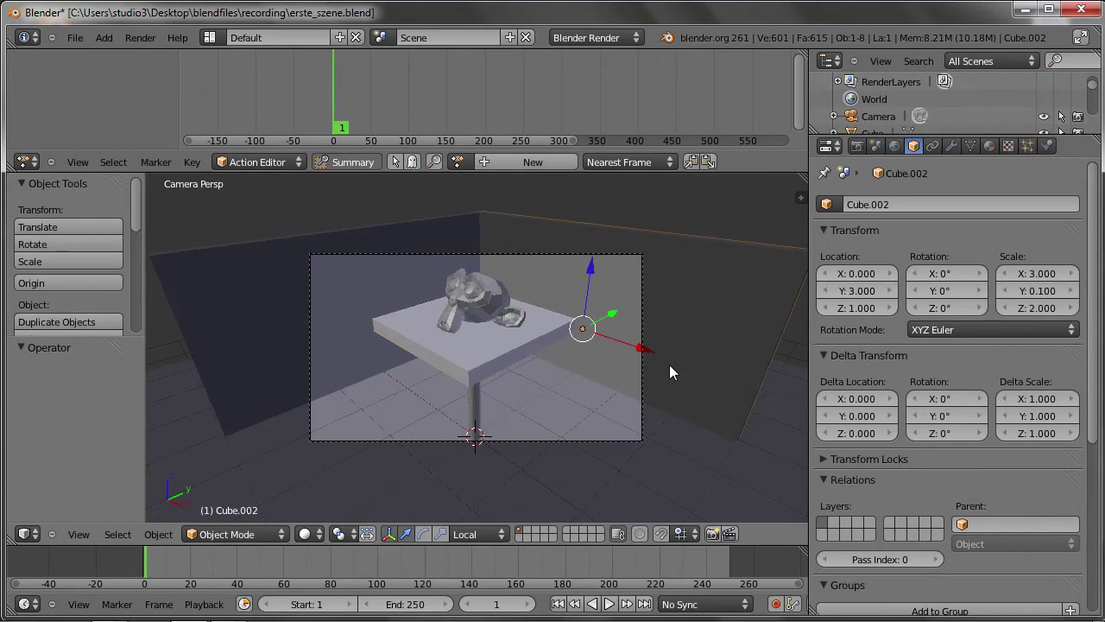
right_click(493, 360)
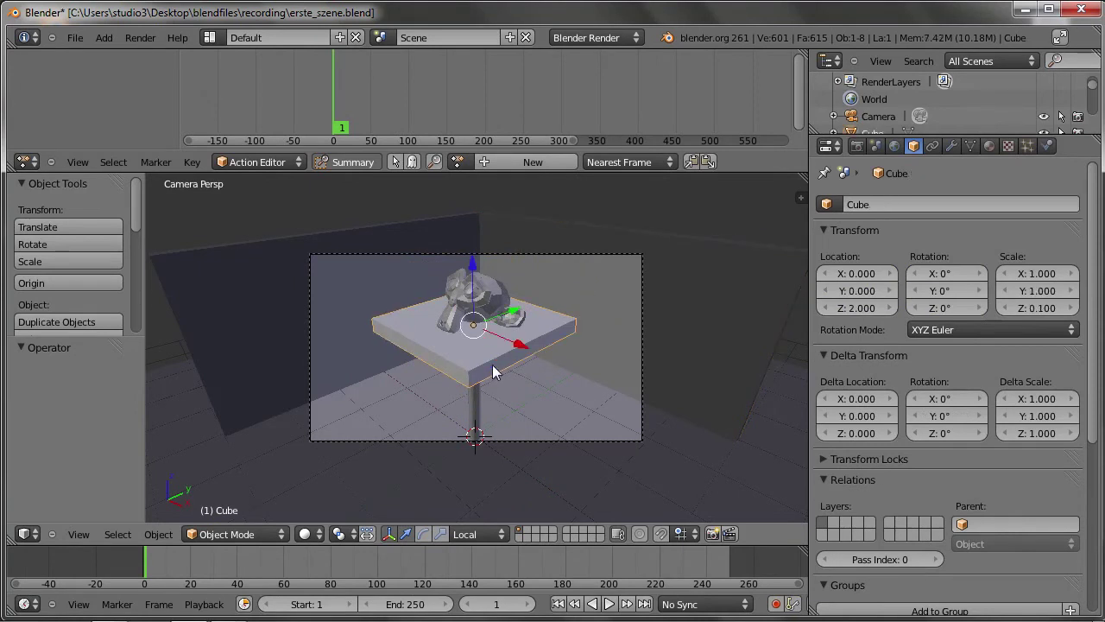
left_click(823, 357)
left_click(822, 375)
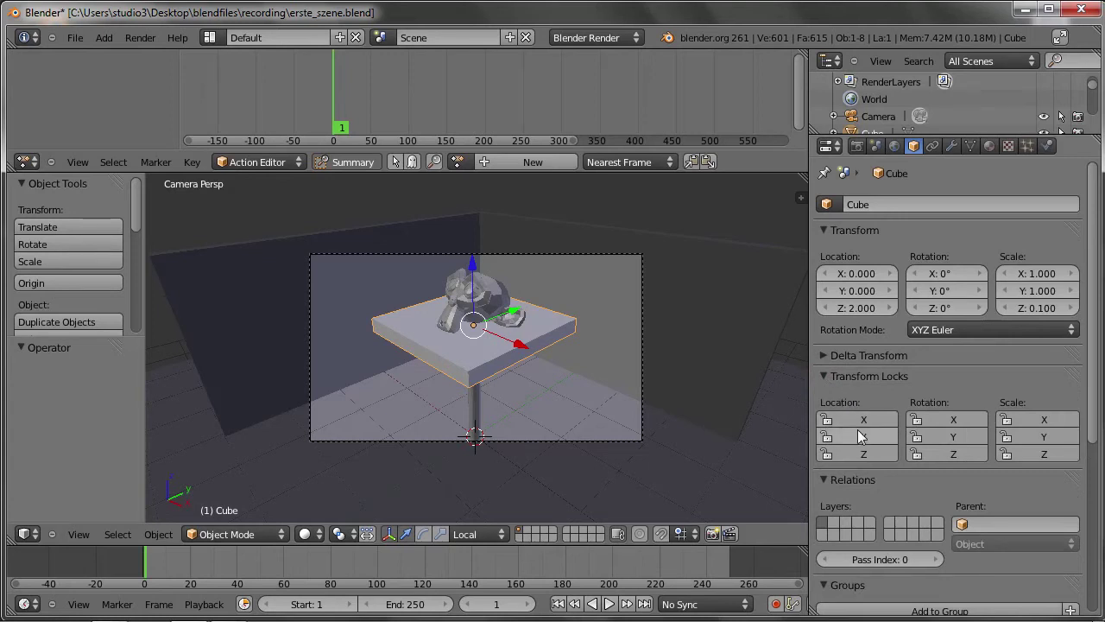
left_click_drag(847, 418, 856, 454)
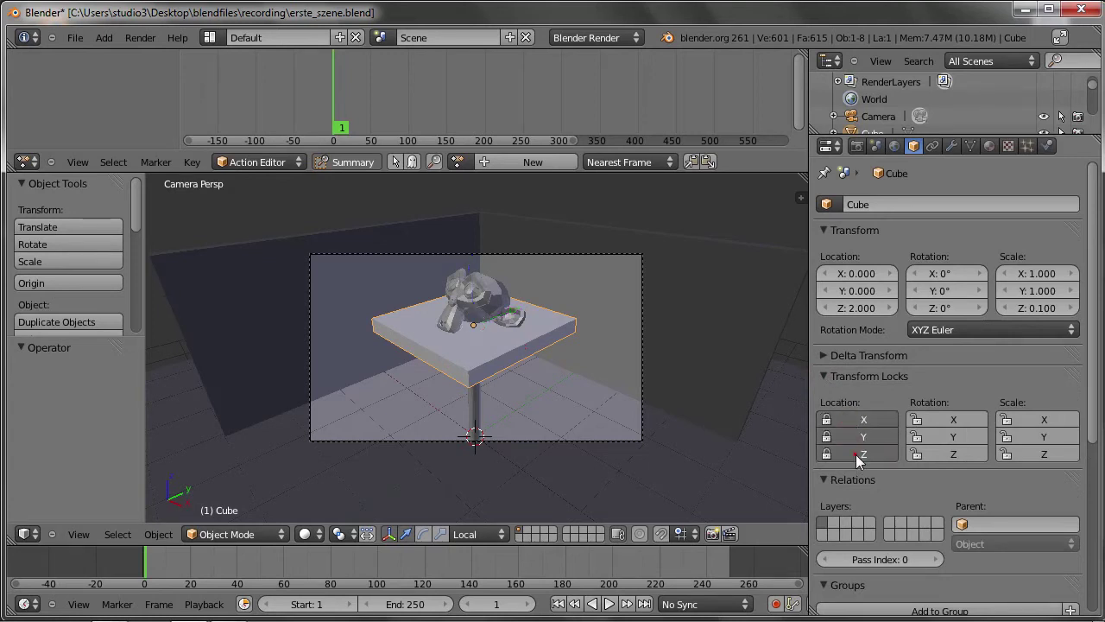
key("g")
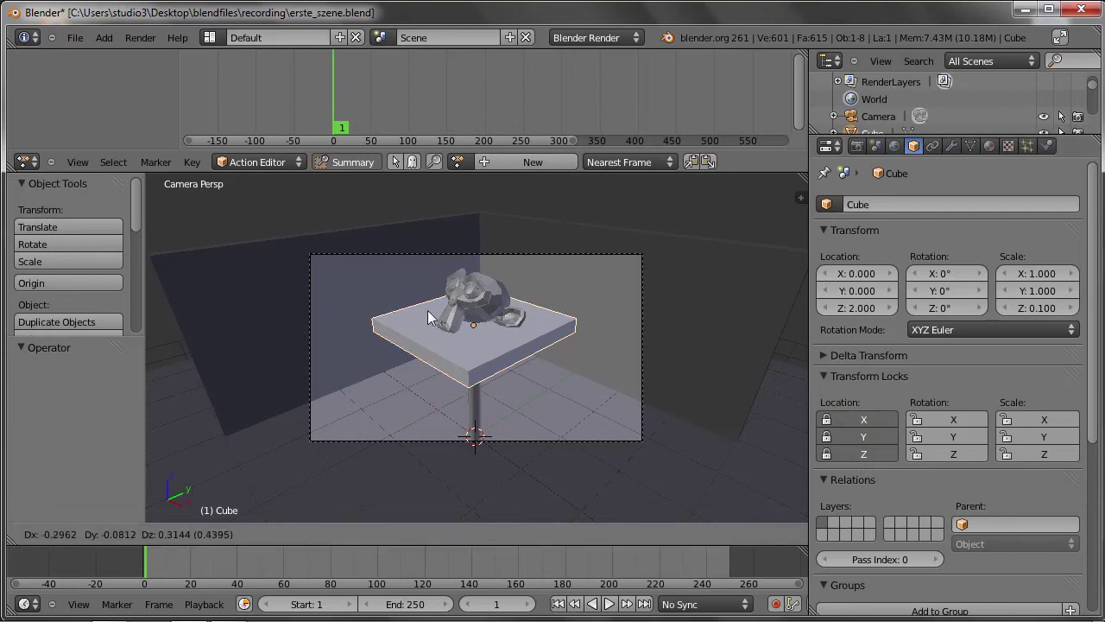
left_click(505, 329)
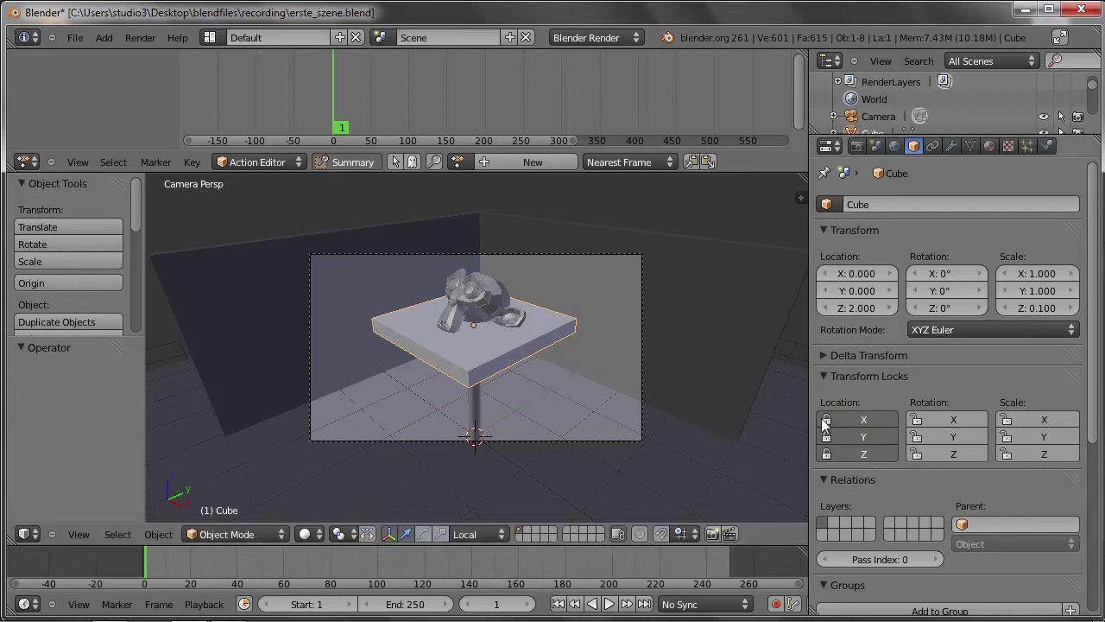
Unlock the Z location and lower the table top along Z only.
left_click(853, 456)
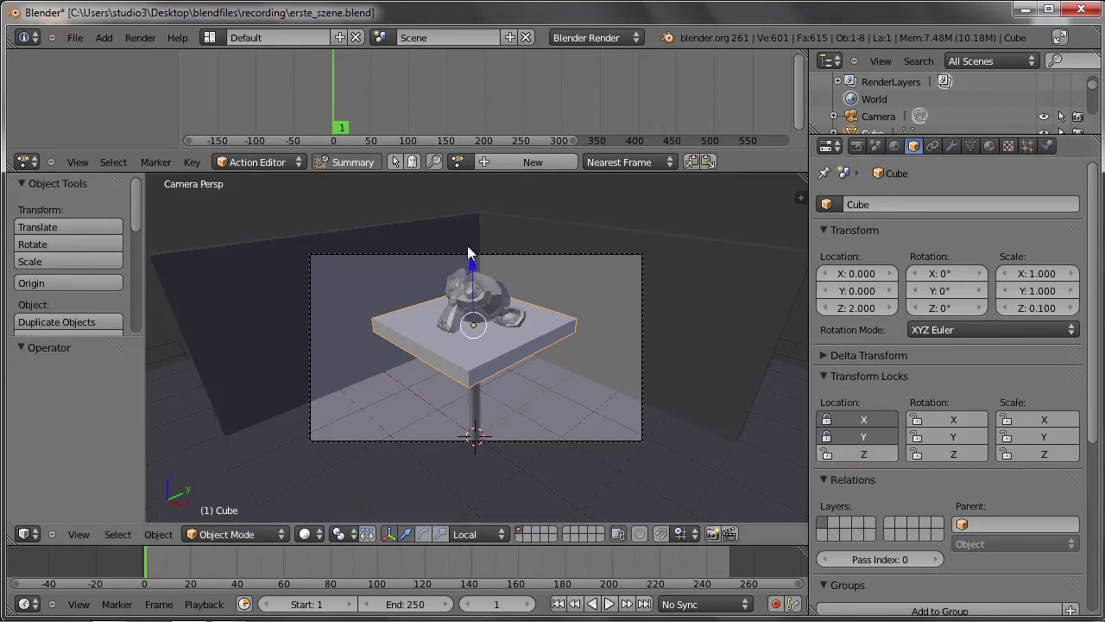
left_click_drag(472, 266, 480, 280)
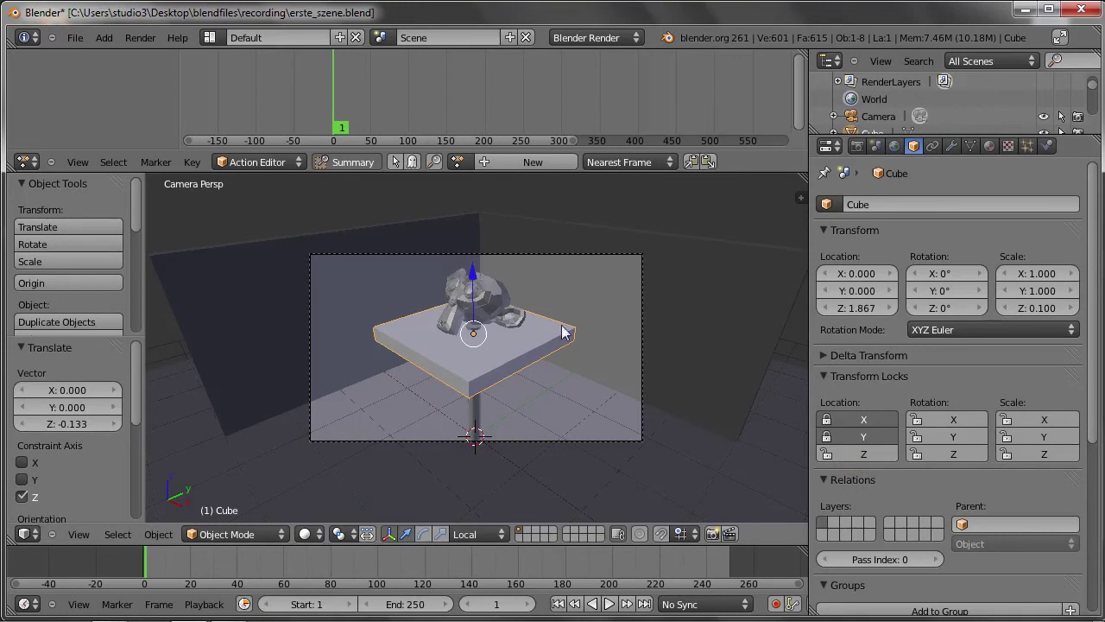
key("g")
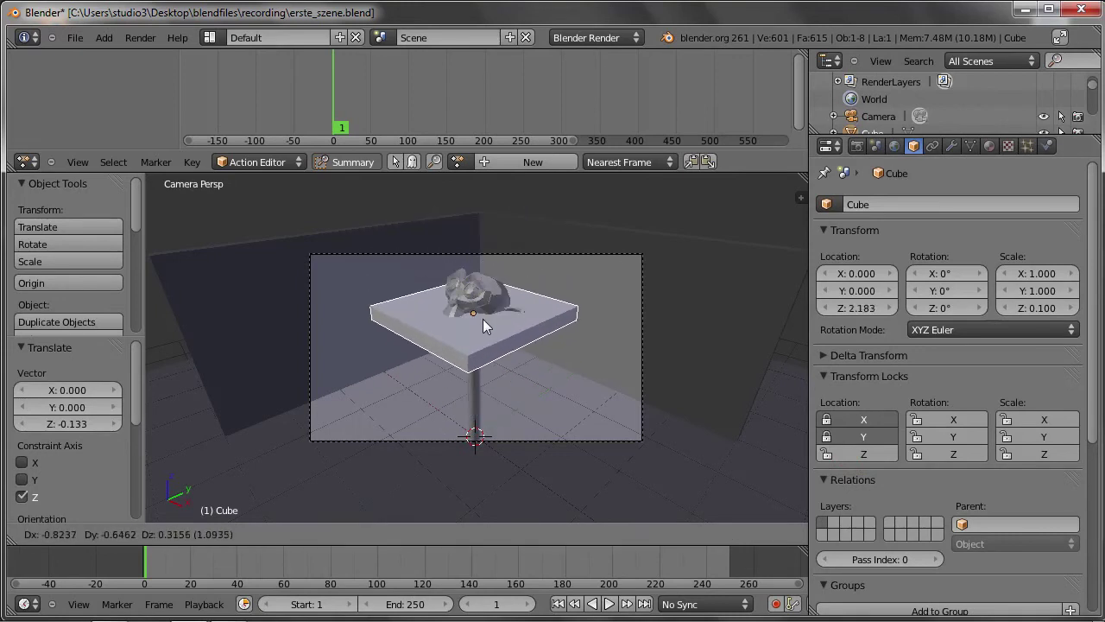
key("Escape")
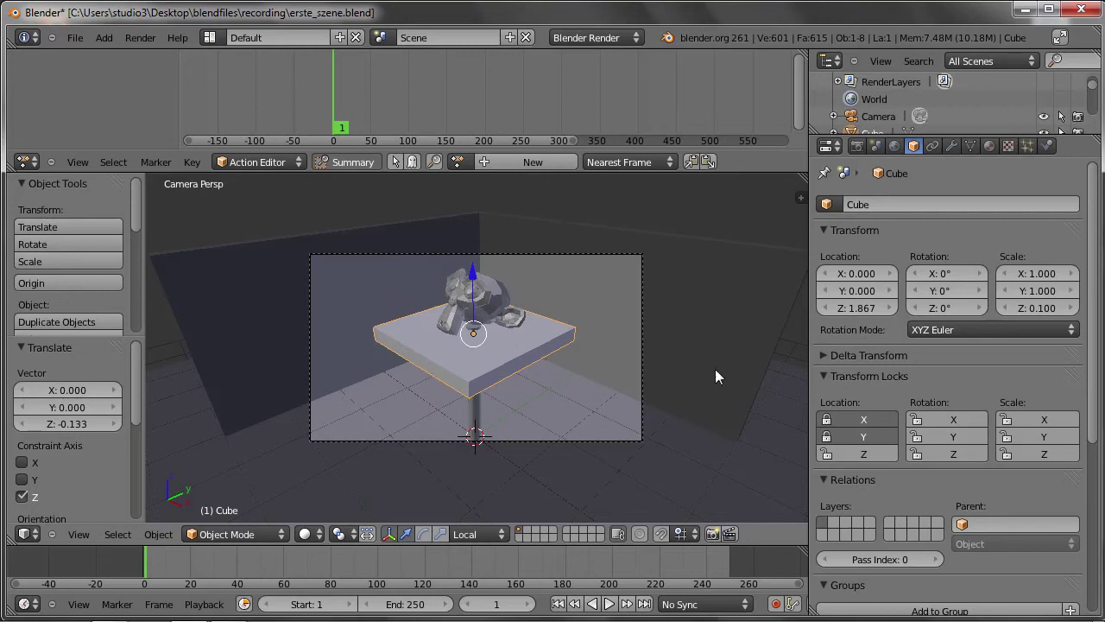
Lock X and Y rotation, turn the table top about Z, then unlock Y and tilt it to 17.575°.
left_click(945, 418)
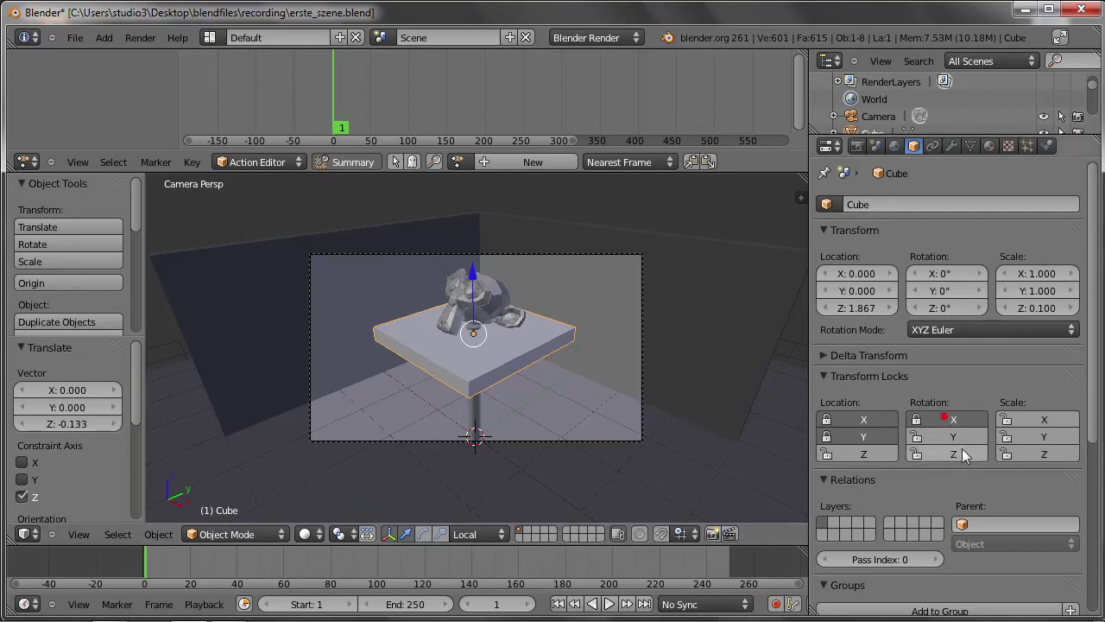
left_click(959, 437)
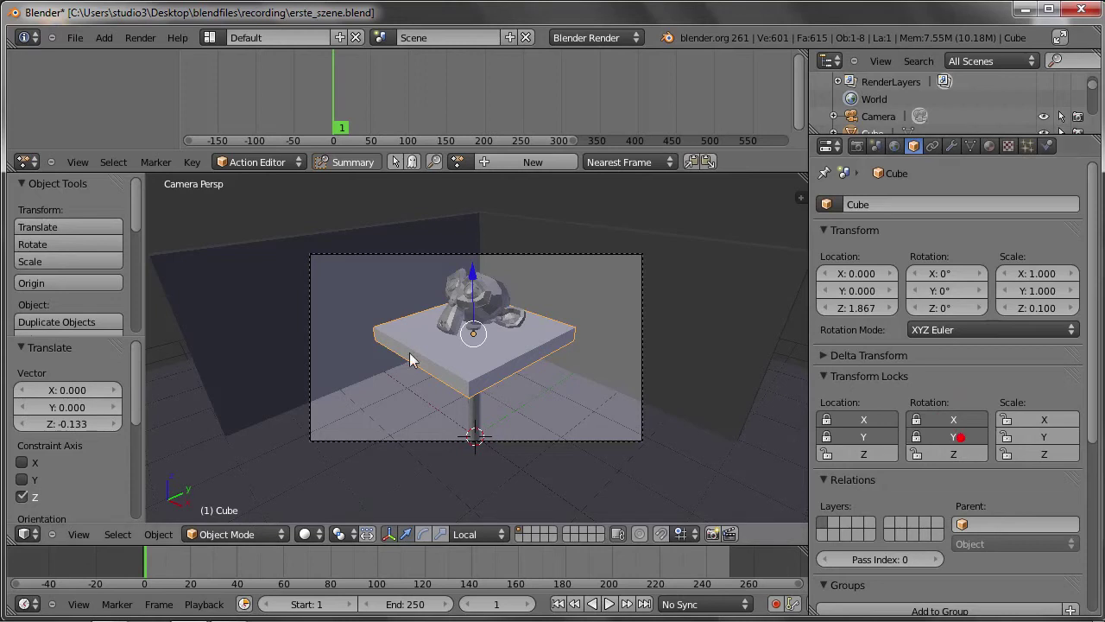
key("r")
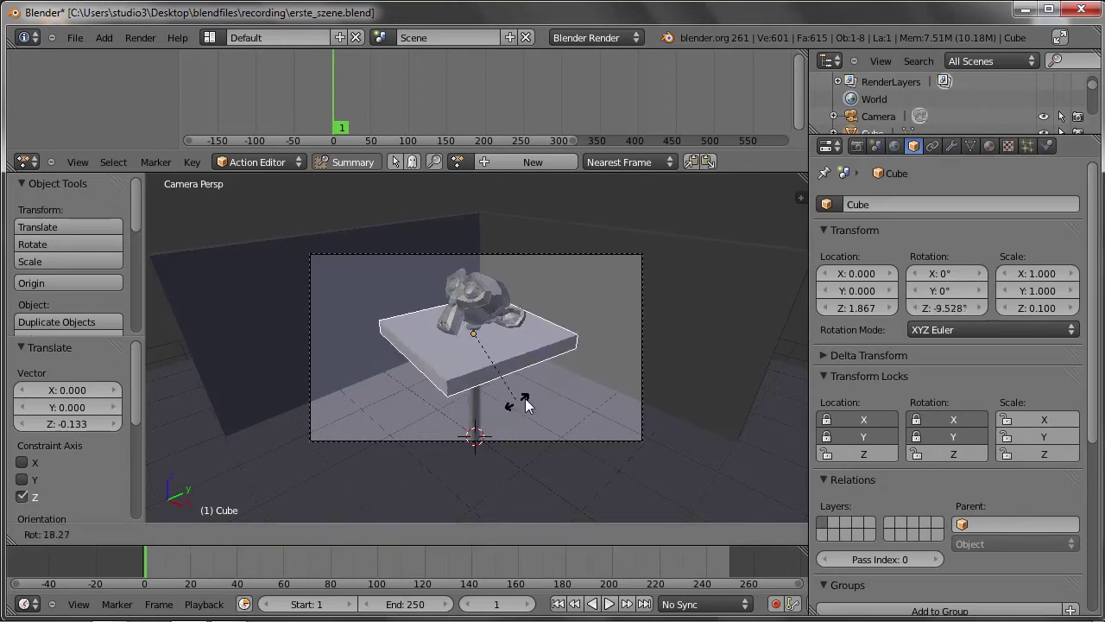
left_click(562, 361)
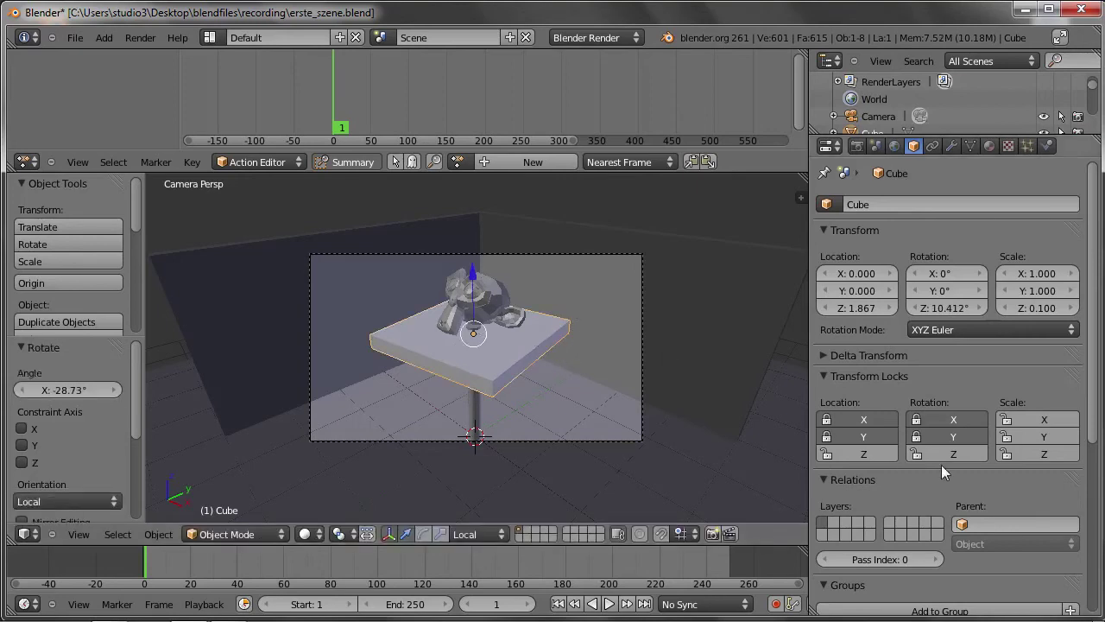
left_click(941, 434)
key("r")
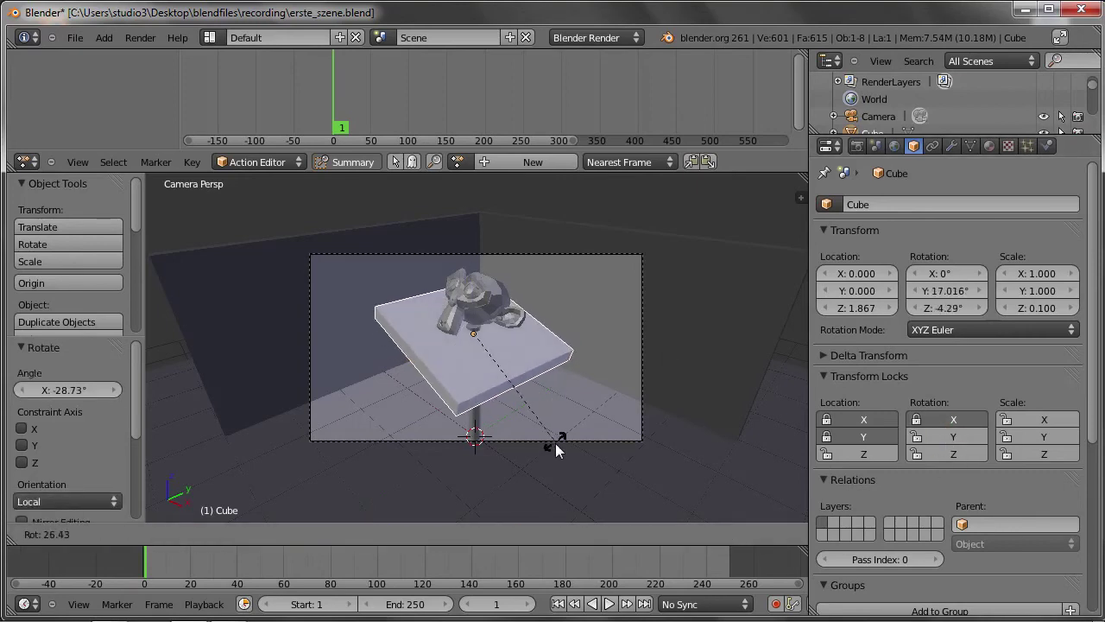
left_click(556, 447)
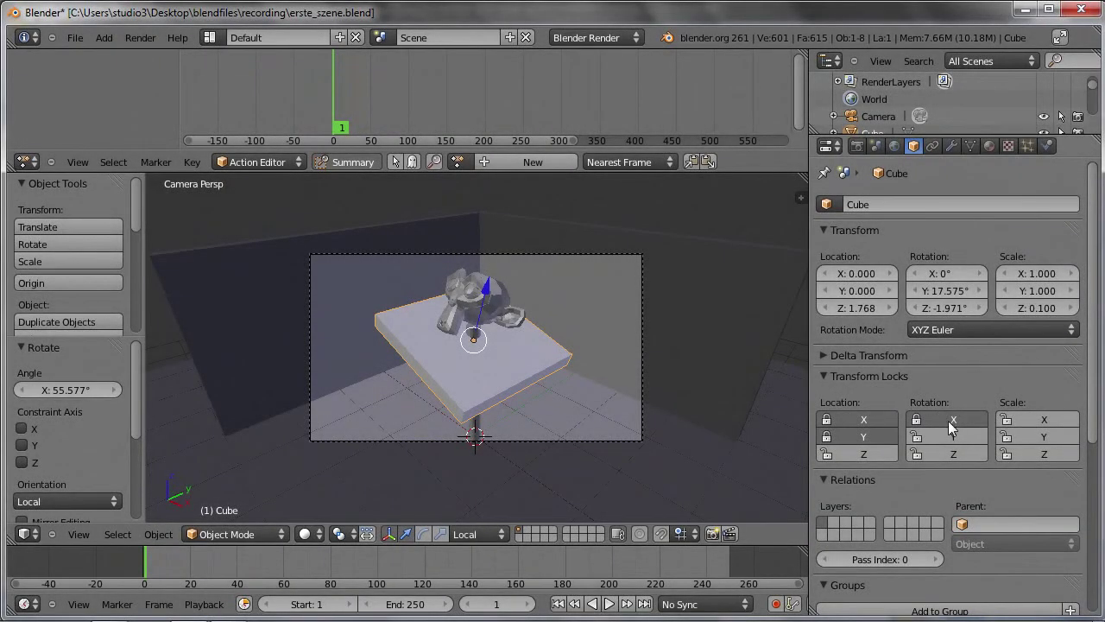
Unlock the table top's X rotation and its X and Y location.
left_click(949, 419)
left_click(850, 420)
left_click(853, 436)
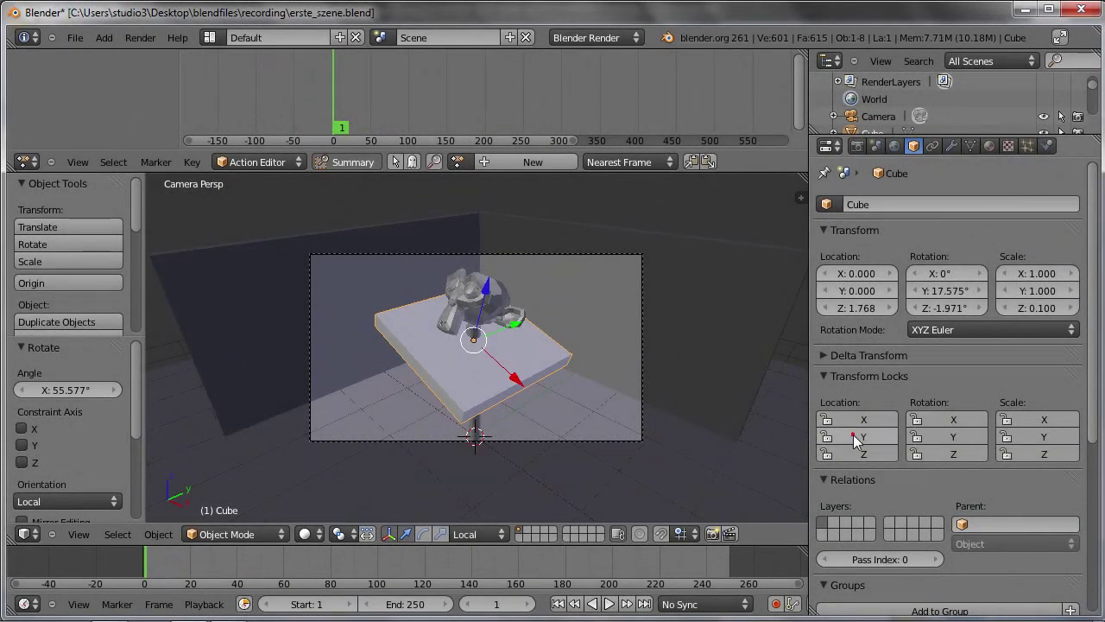
Collapse the Transform Locks panel in the table top's Object properties.
left_click(828, 375)
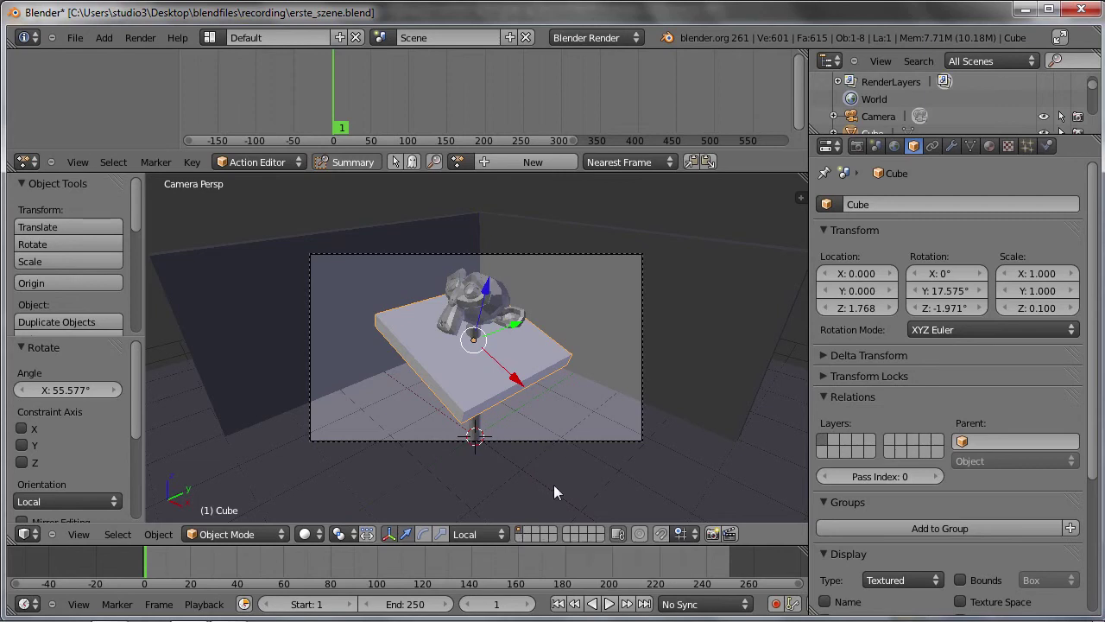
Join the Action Editor into the 3D View and resize the Outliner to list all scene objects.
left_click(529, 530)
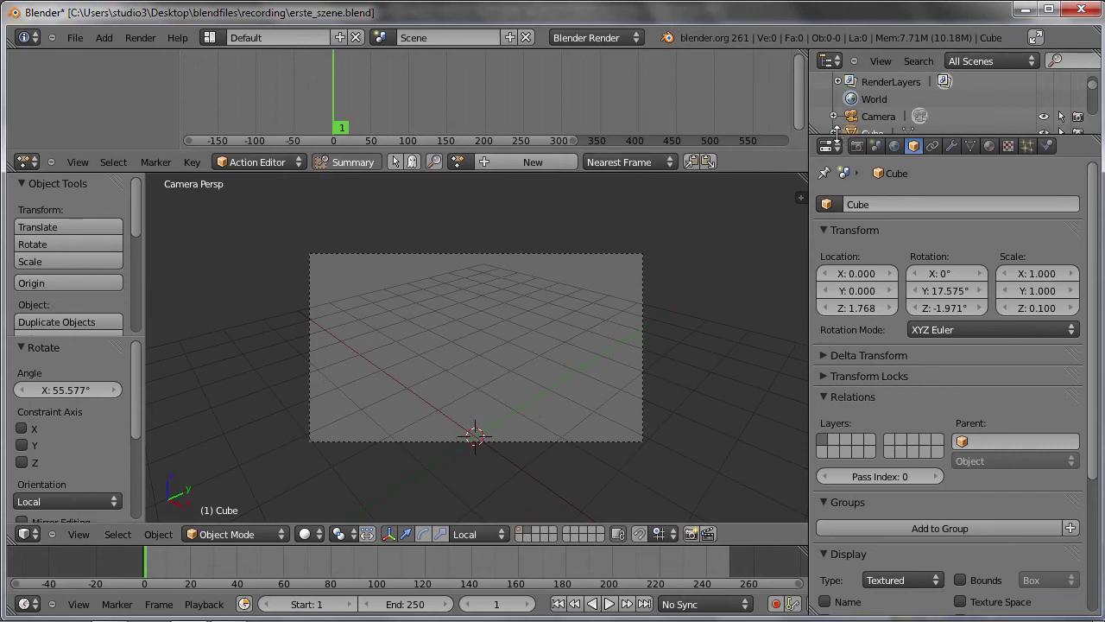
left_click_drag(834, 137, 834, 276)
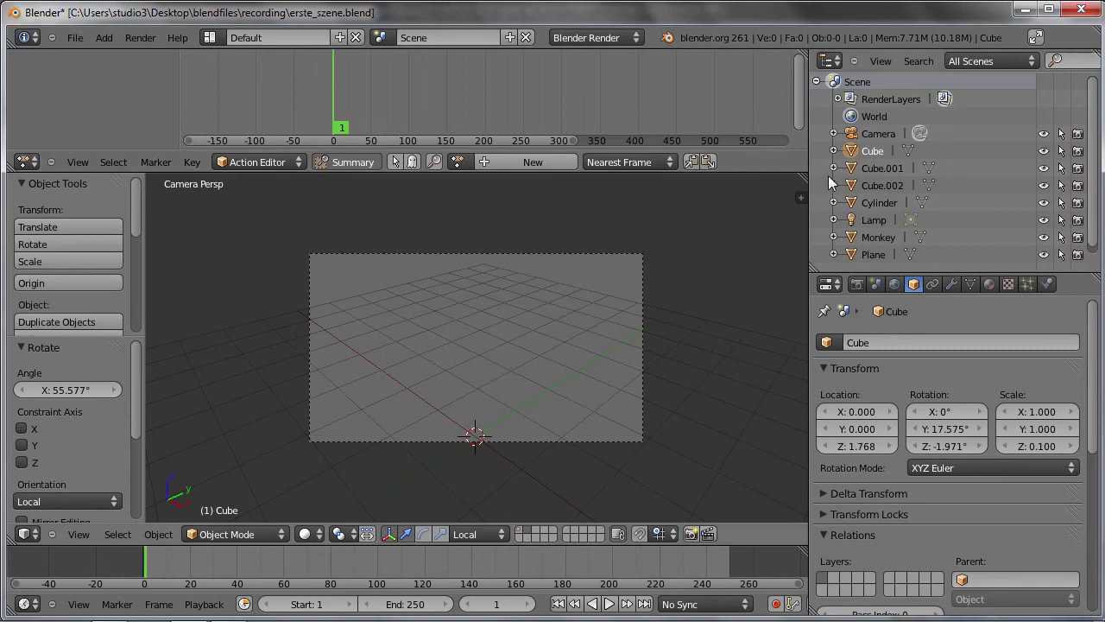
left_click_drag(801, 168, 752, 95)
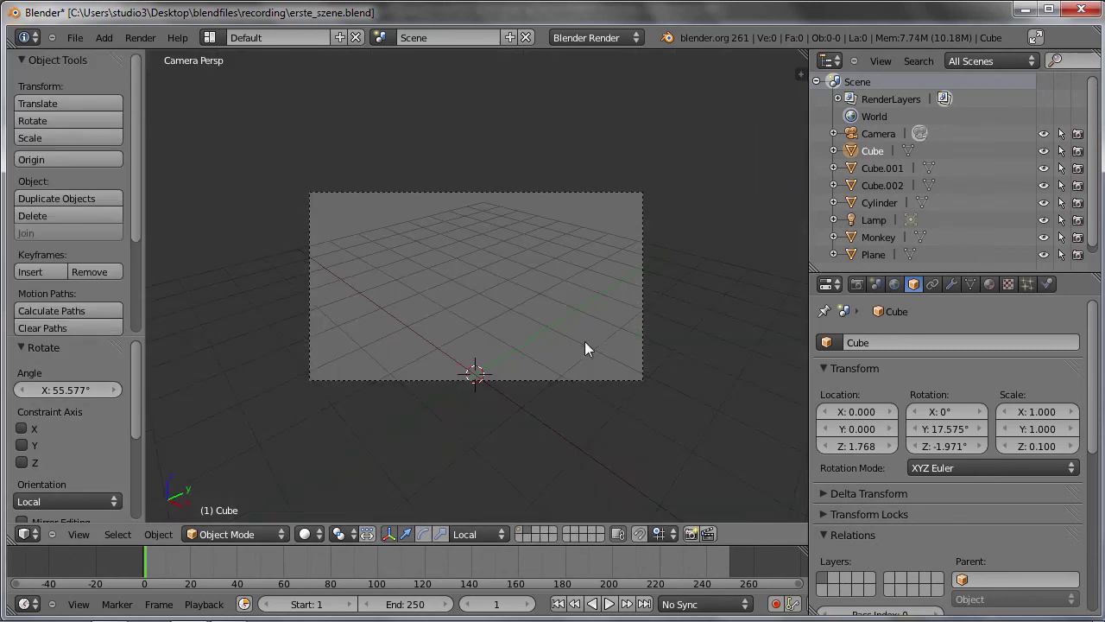
left_click(521, 529)
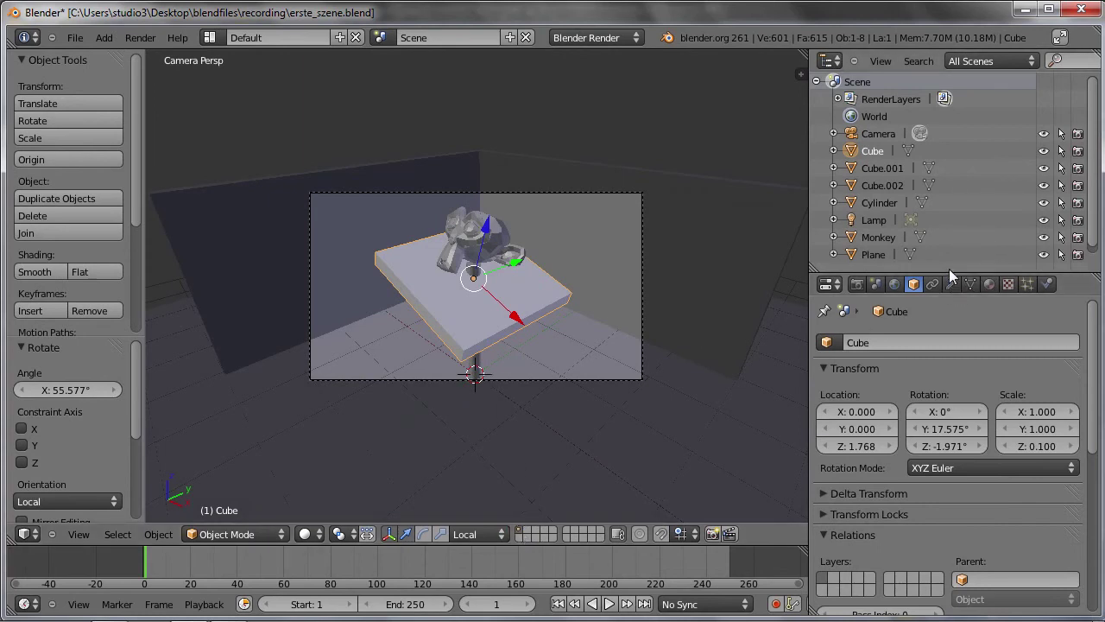
left_click_drag(950, 273, 956, 197)
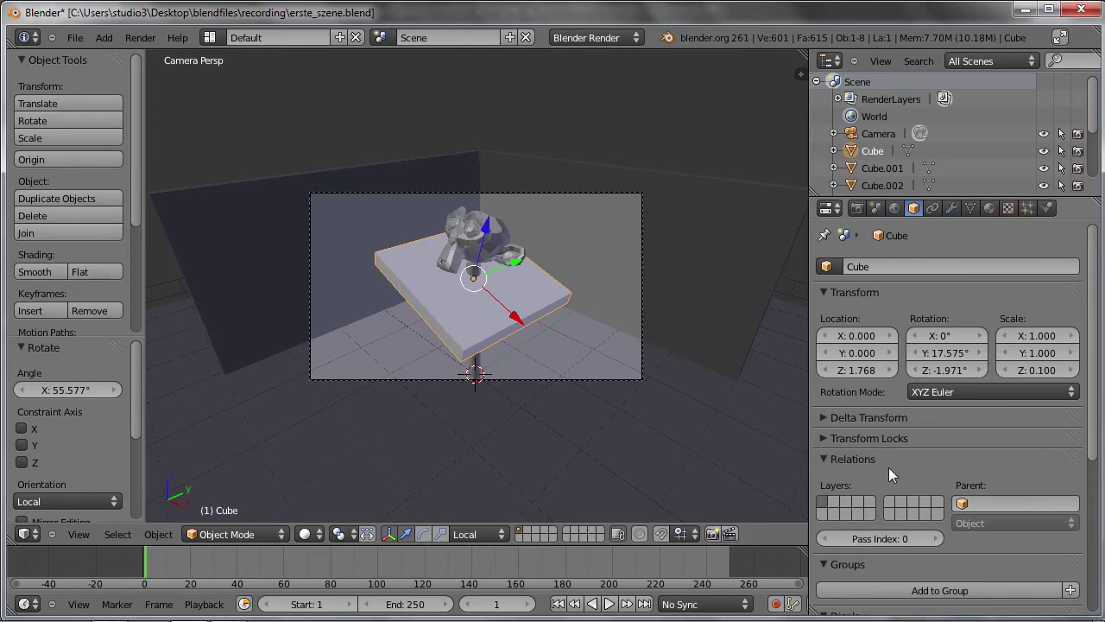
Move the table top Cube to another layer, view it alone, then show both layers.
left_click(834, 506)
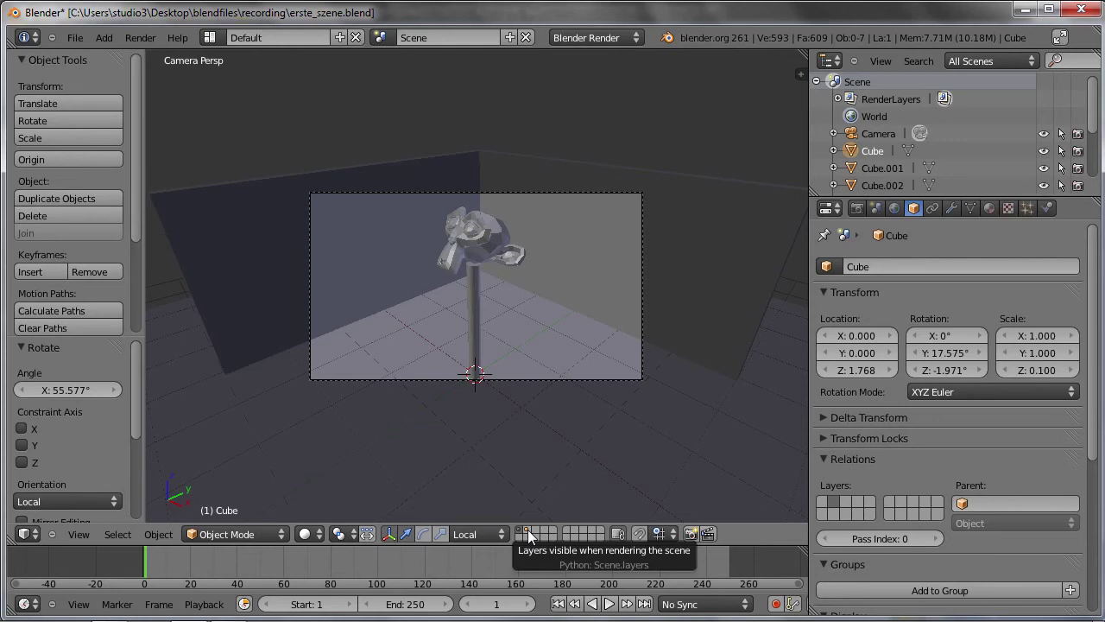
left_click(528, 532)
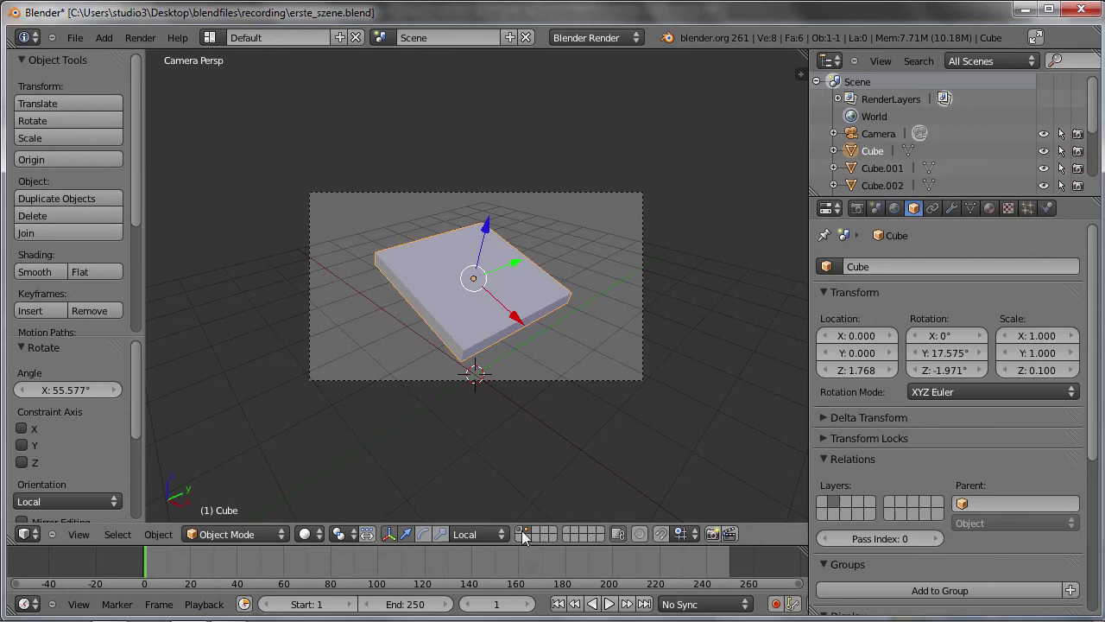
left_click(522, 535)
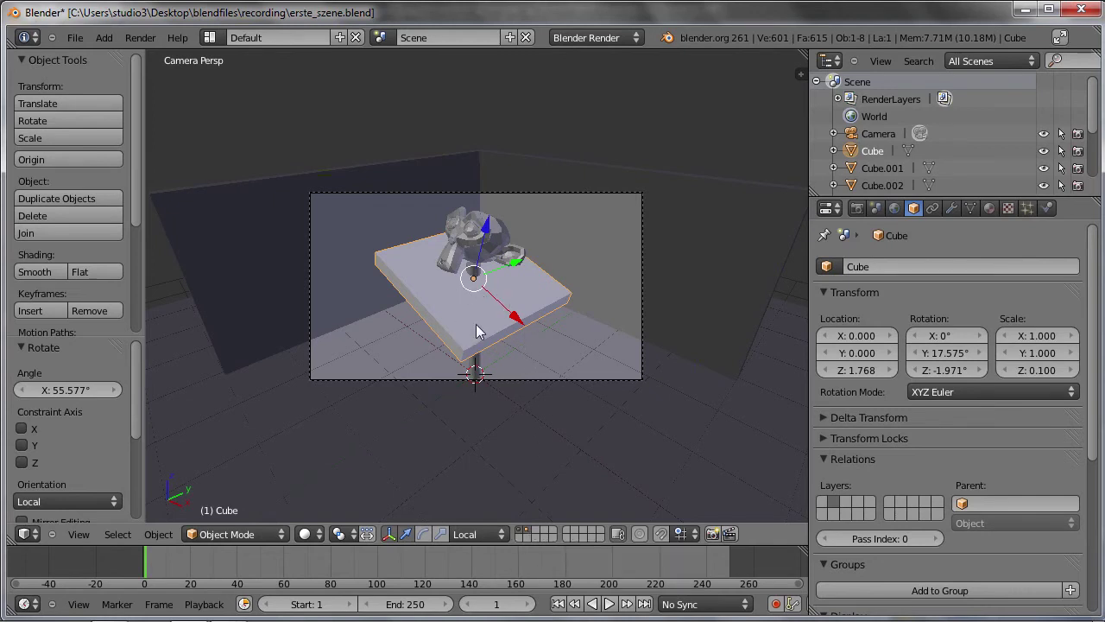
Select the scene objects in turn, ending with the back wall Cube.002.
right_click(532, 157)
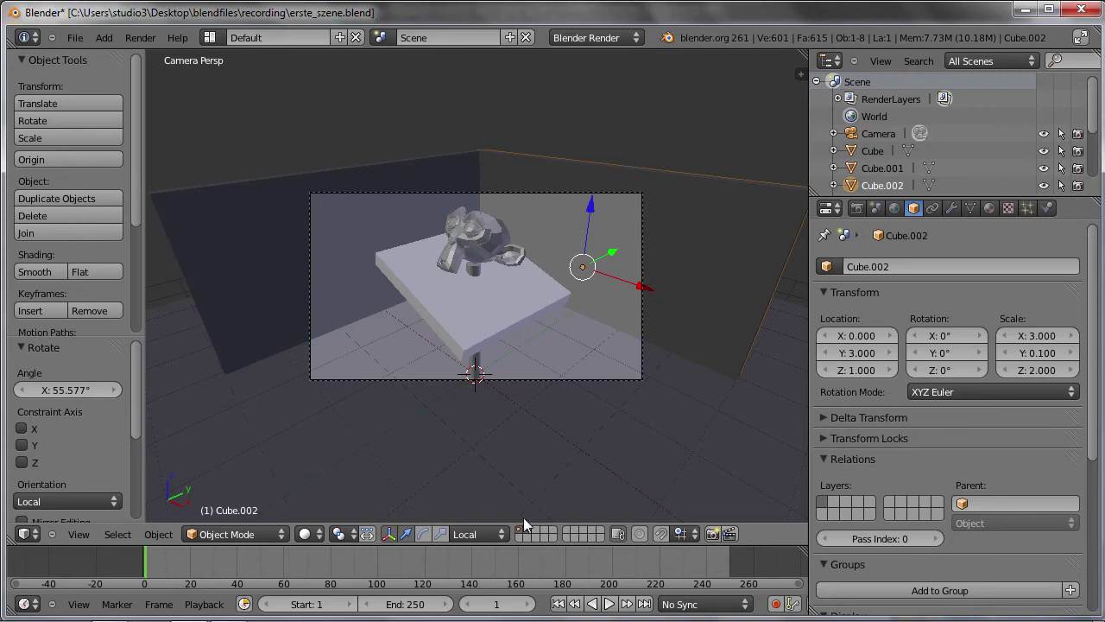
right_click(383, 205)
right_click(474, 224)
right_click(469, 319)
right_click(545, 364)
right_click(586, 230)
right_click(424, 187)
right_click(424, 186)
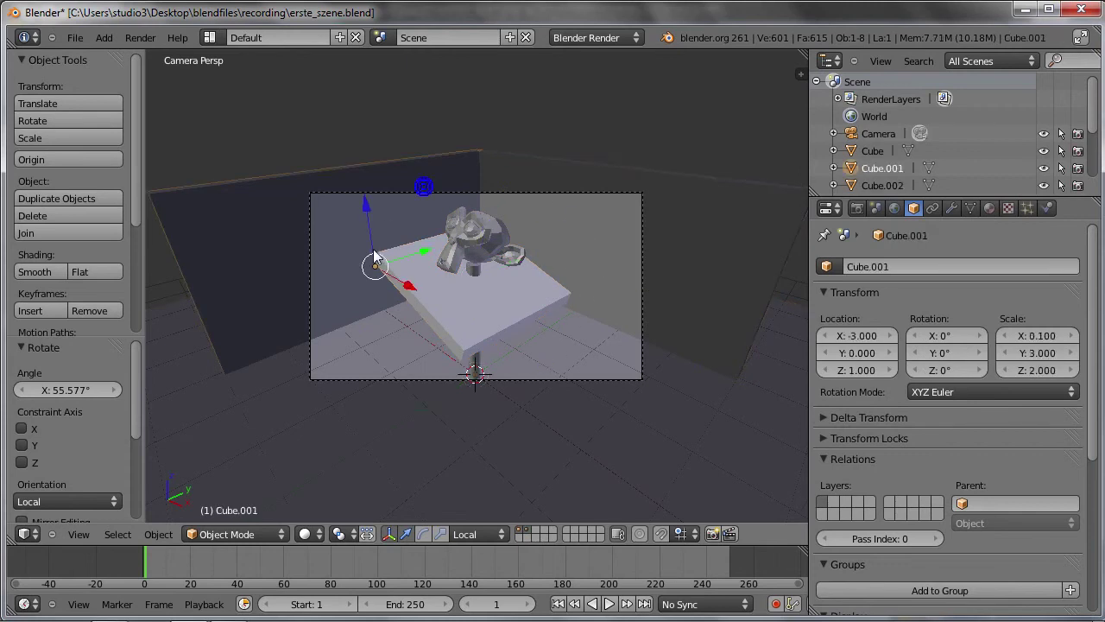
right_click(451, 311)
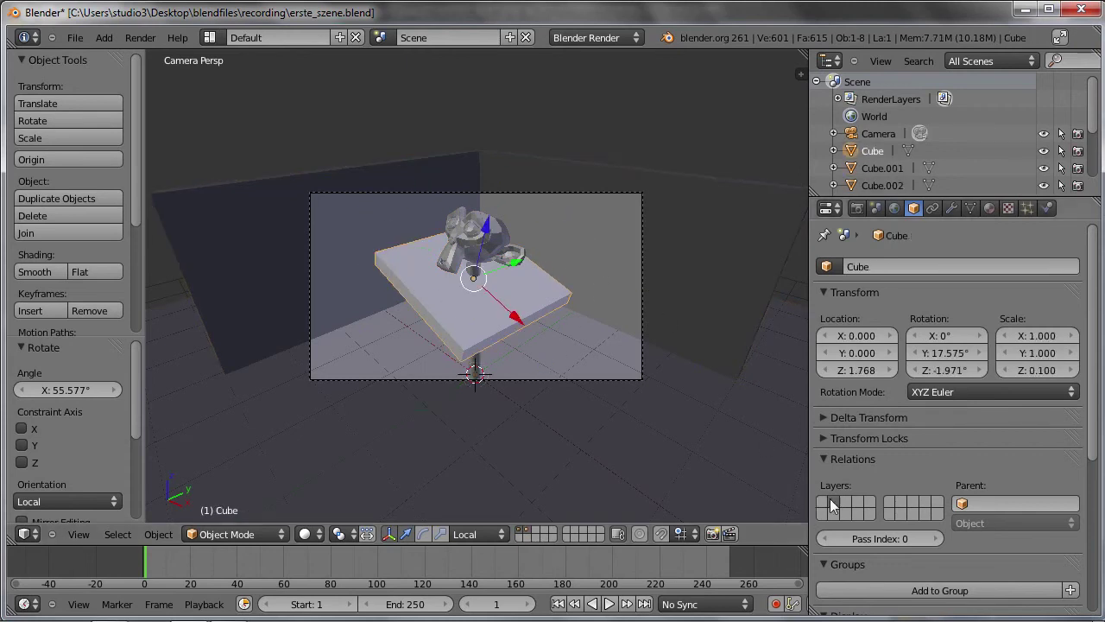
right_click(560, 176)
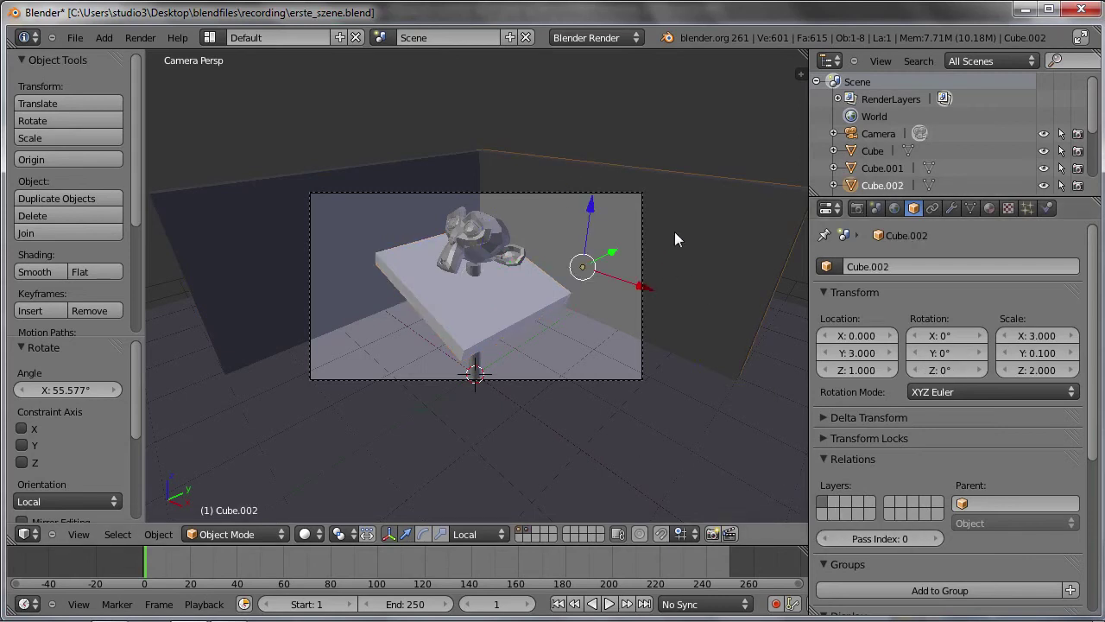
Add the second layer to the visible layers and toggle the table top's layer.
left_click(835, 502)
left_click(528, 529)
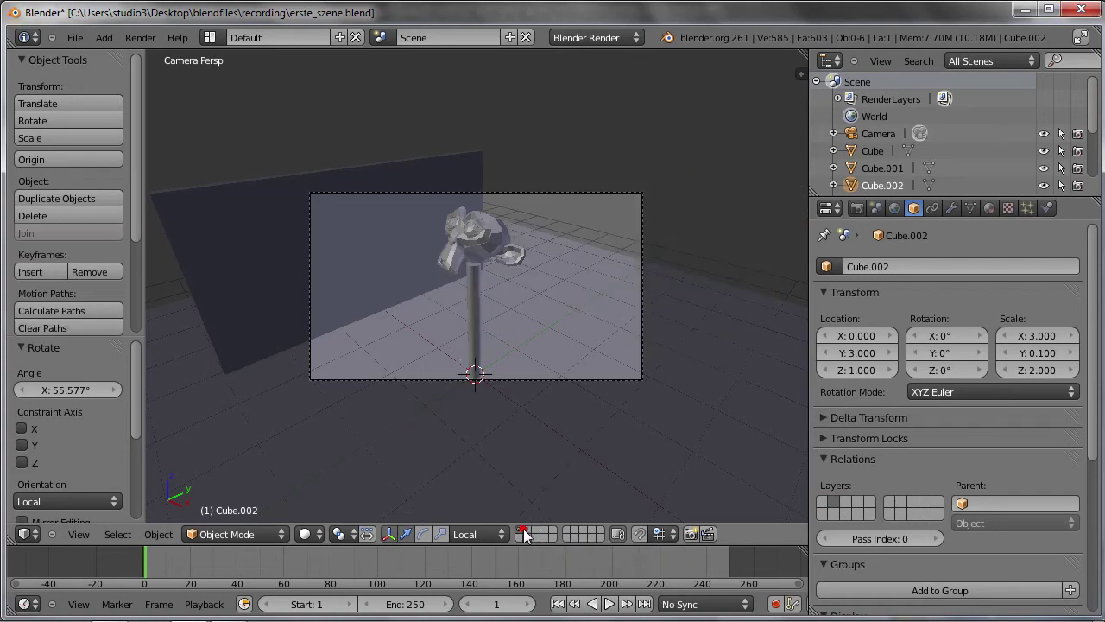
left_click(526, 528)
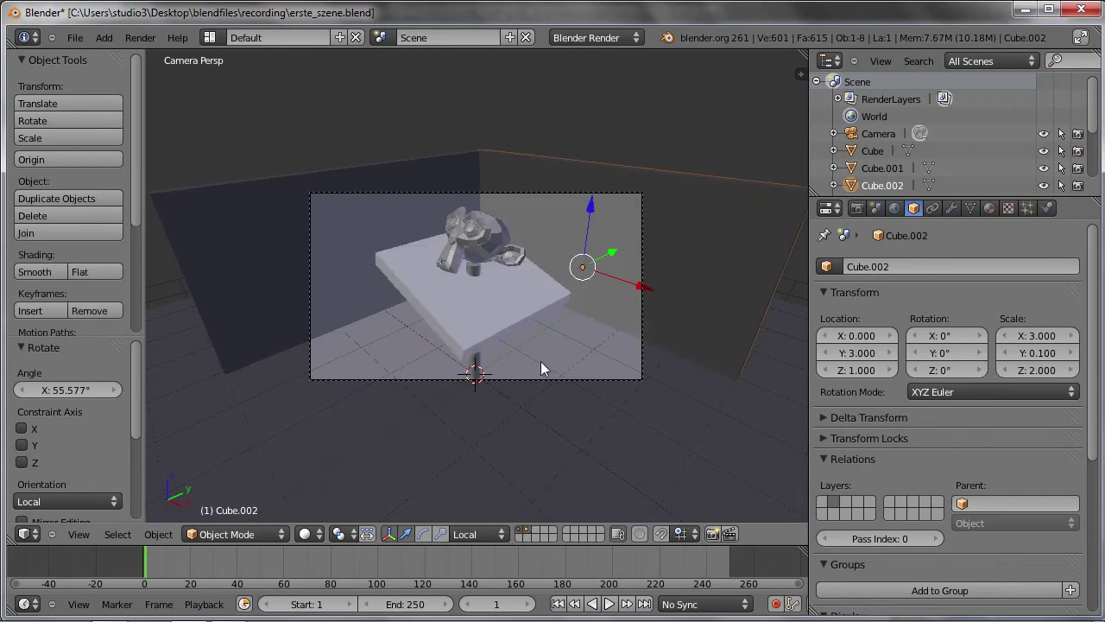
scroll(540, 363, "up", 2)
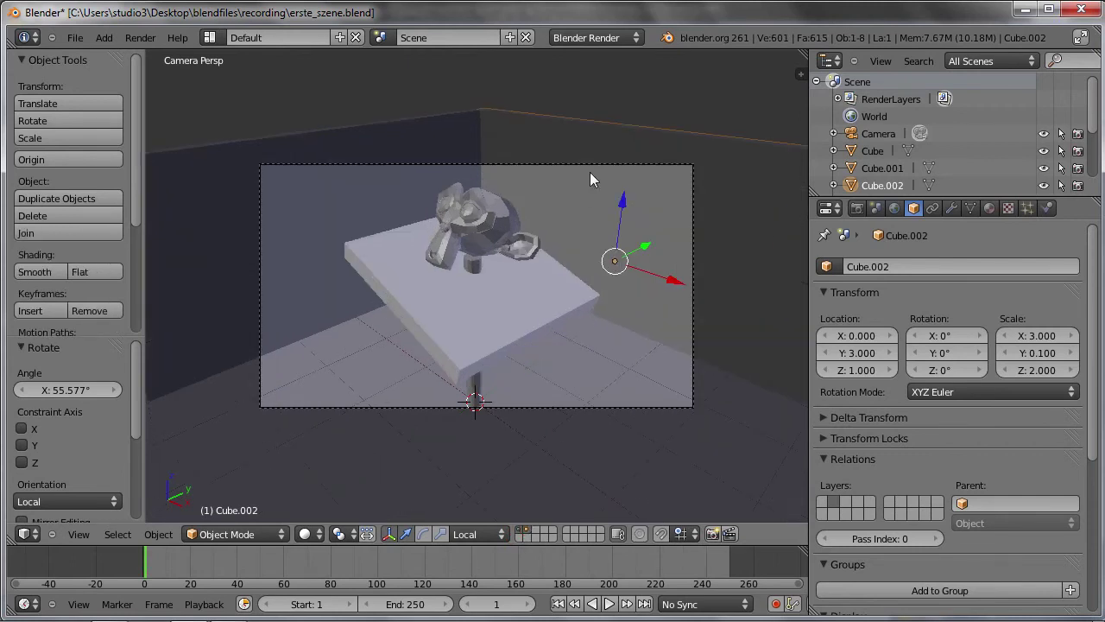
Move the back wall Cube.002 to the first layer with M.
key("m")
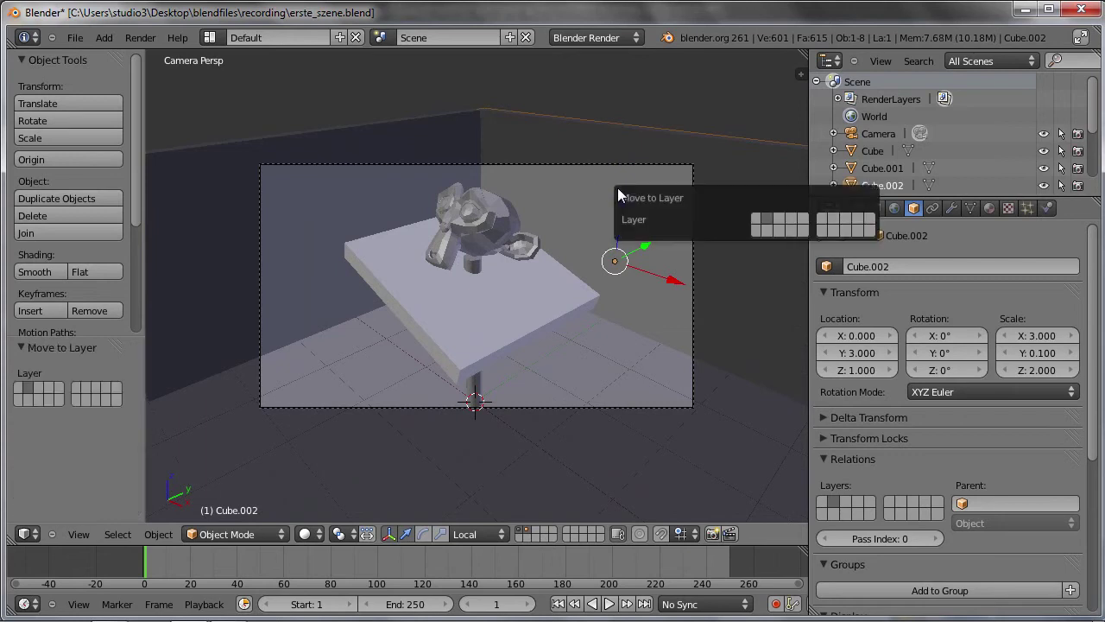
left_click(755, 221)
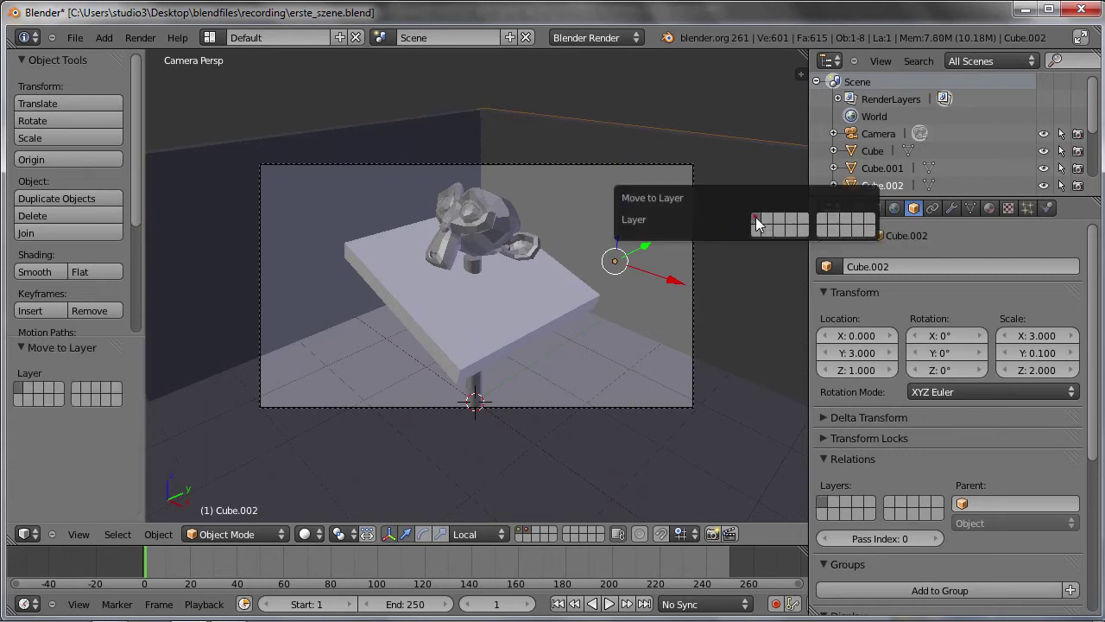
right_click(392, 128)
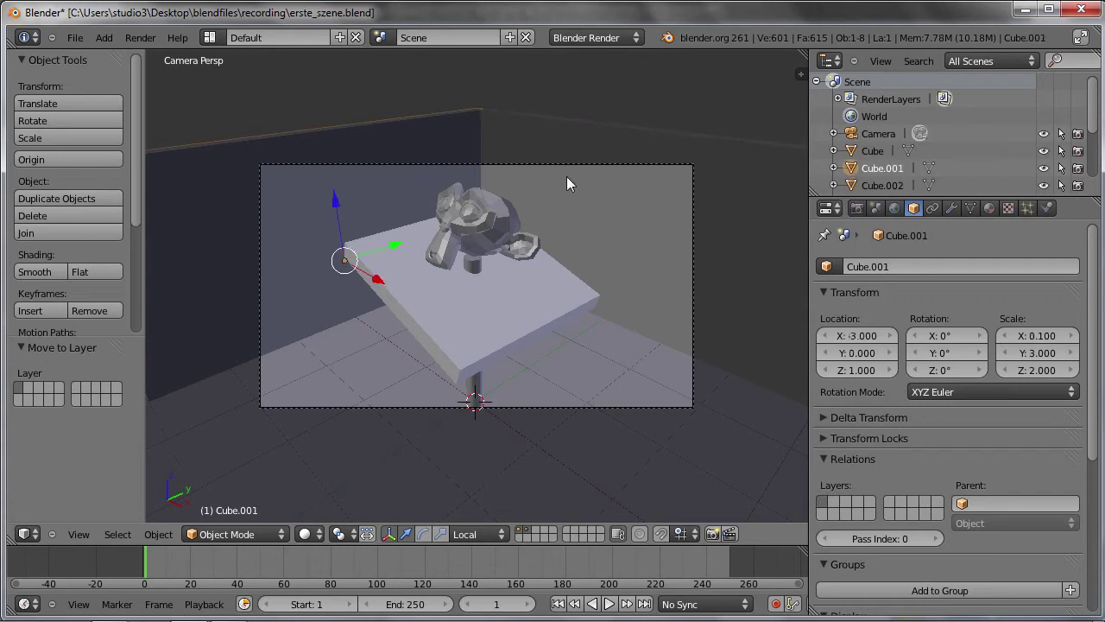
Select the Cylinder leg, table top and Monkey, and move them to a new layer with M.
right_click(480, 393)
right_click(486, 318, "shift")
right_click(474, 217, "shift")
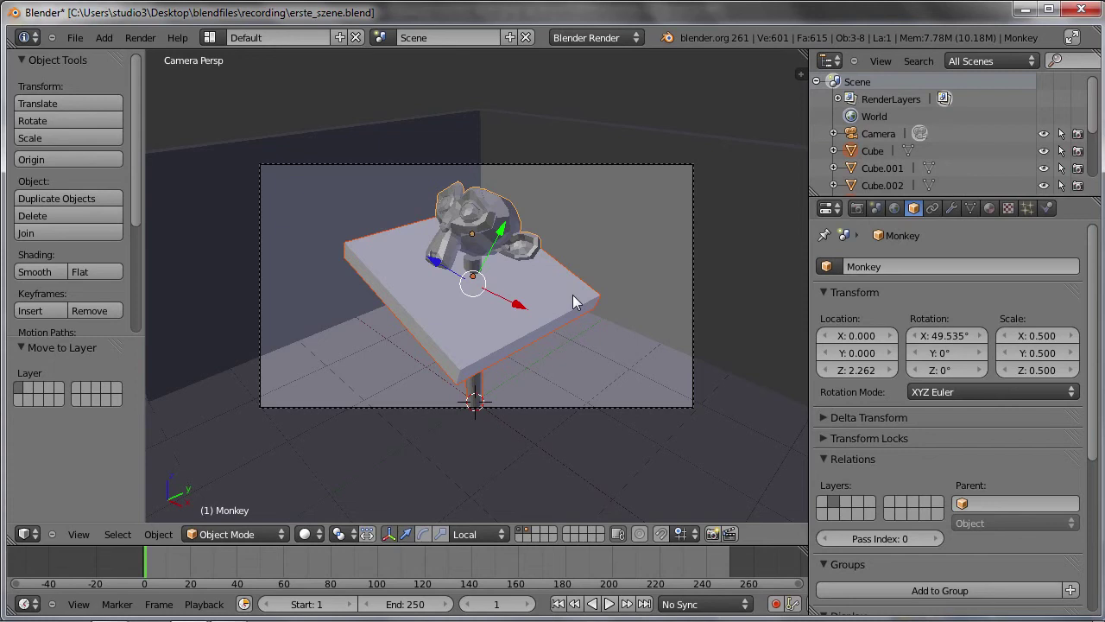
key("m")
Switch between the walls layer and the table-and-Monkey layer, ending on the table layer.
left_click(526, 529)
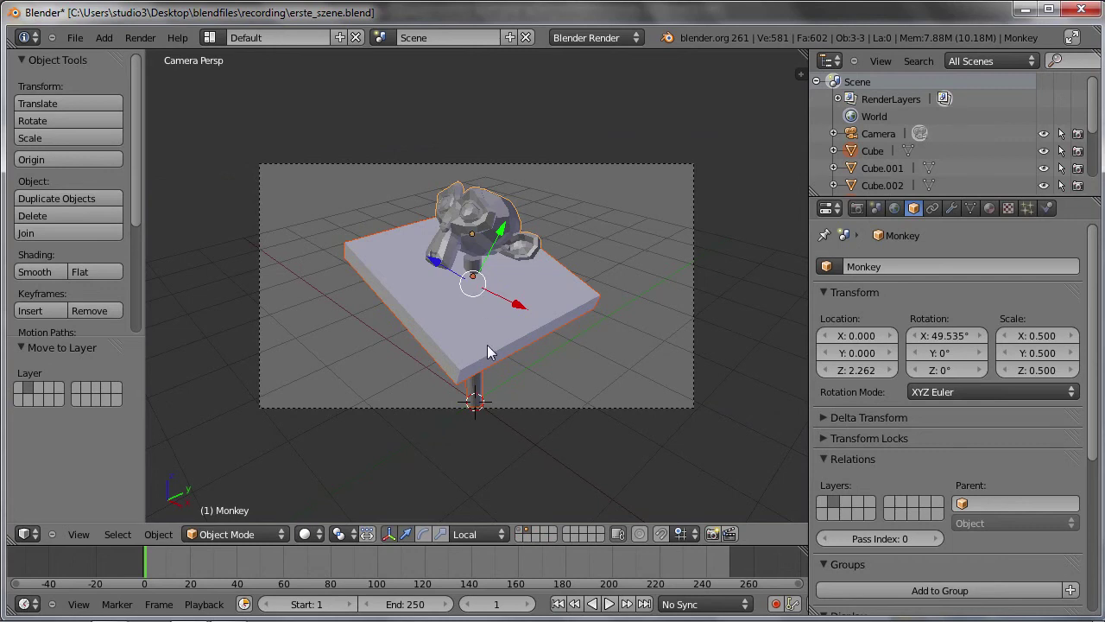
left_click(521, 532)
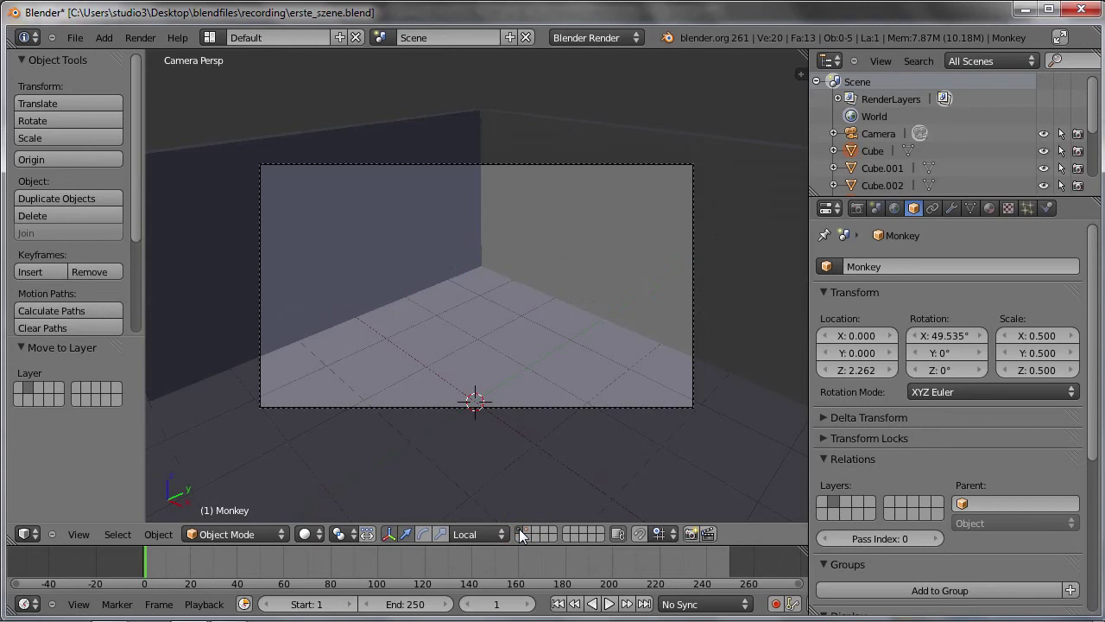
left_click(527, 533)
left_click(519, 533)
left_click(527, 533)
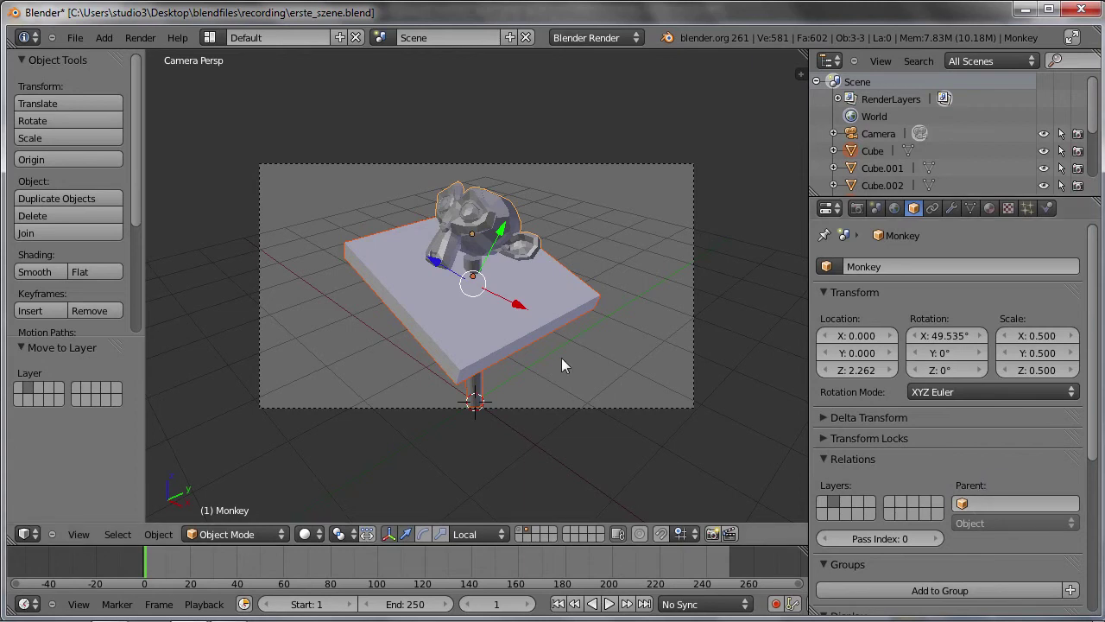
Clear the table top's rotation to 0° and raise it along local Z to 1.924.
right_click(501, 340)
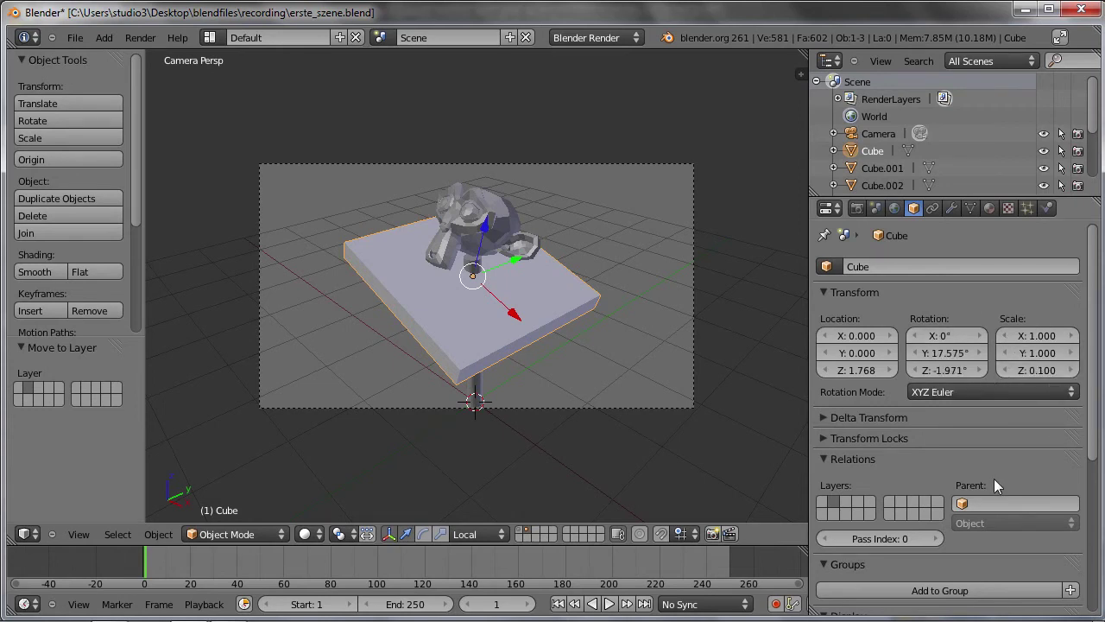
key("BackSpace")
key("BackSpace")
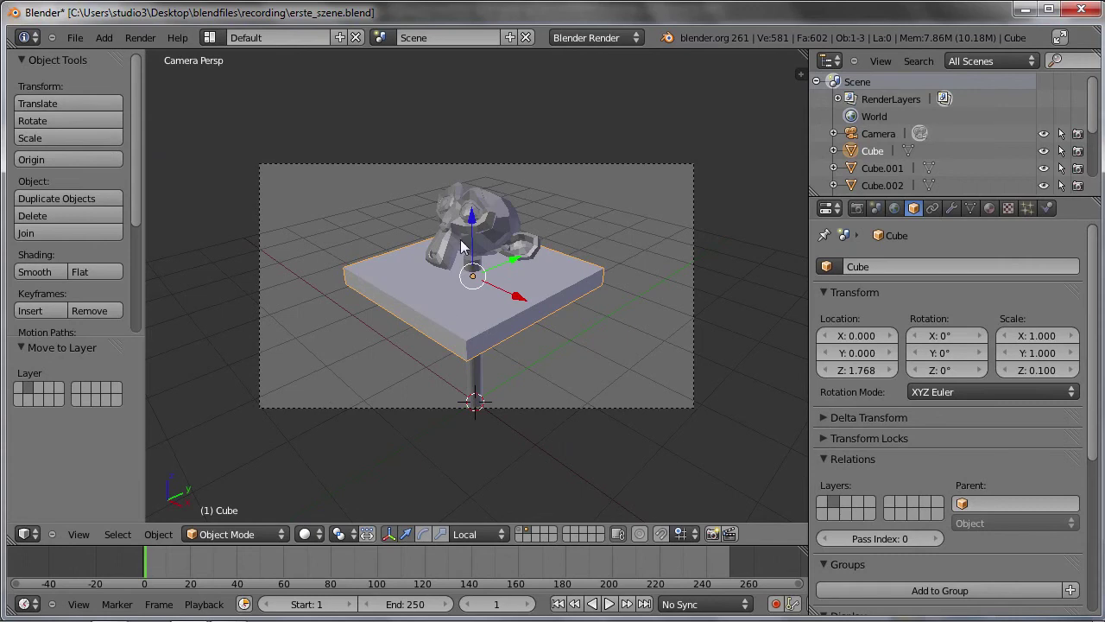
key("g")
key("z")
key("z")
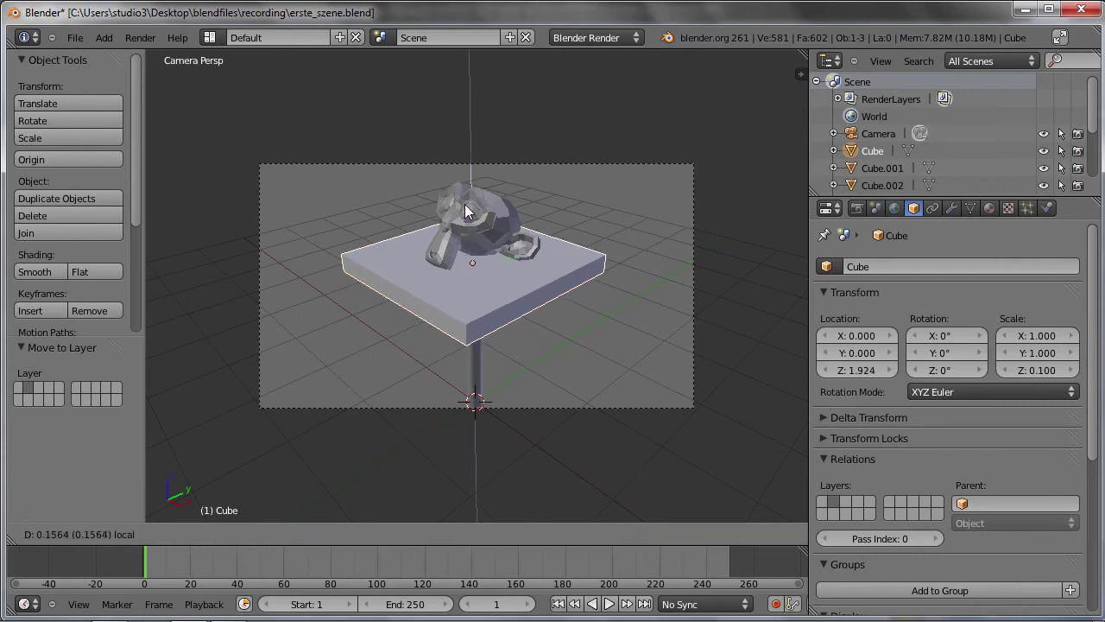
left_click(466, 212)
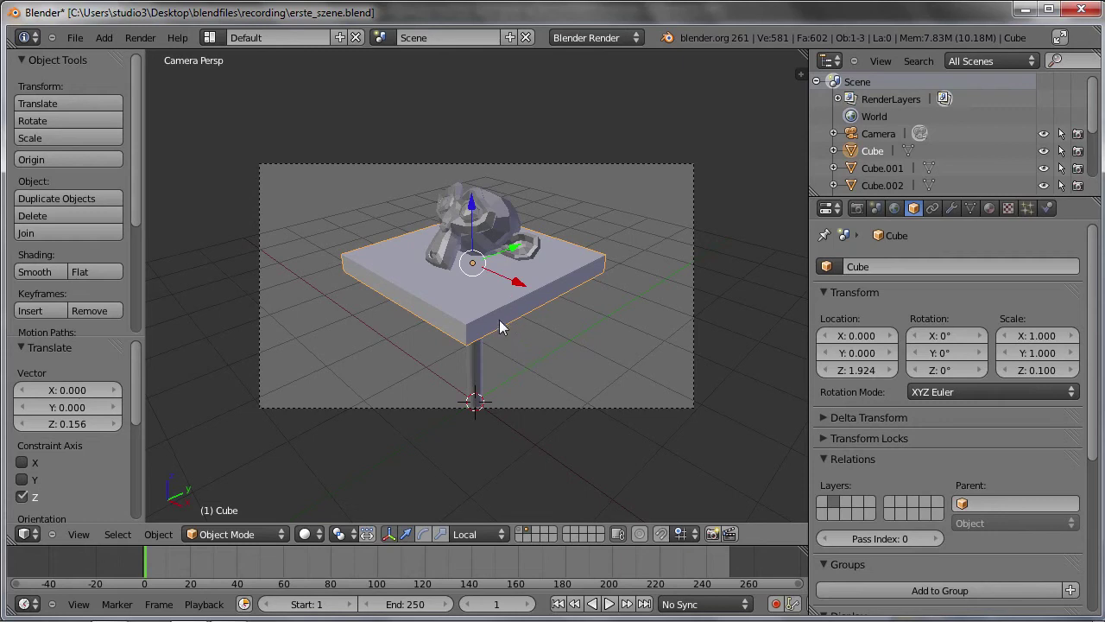
Cancel a move of the Cylinder leg, keeping it at 0, 0, 1 with no parent set.
right_click(471, 381)
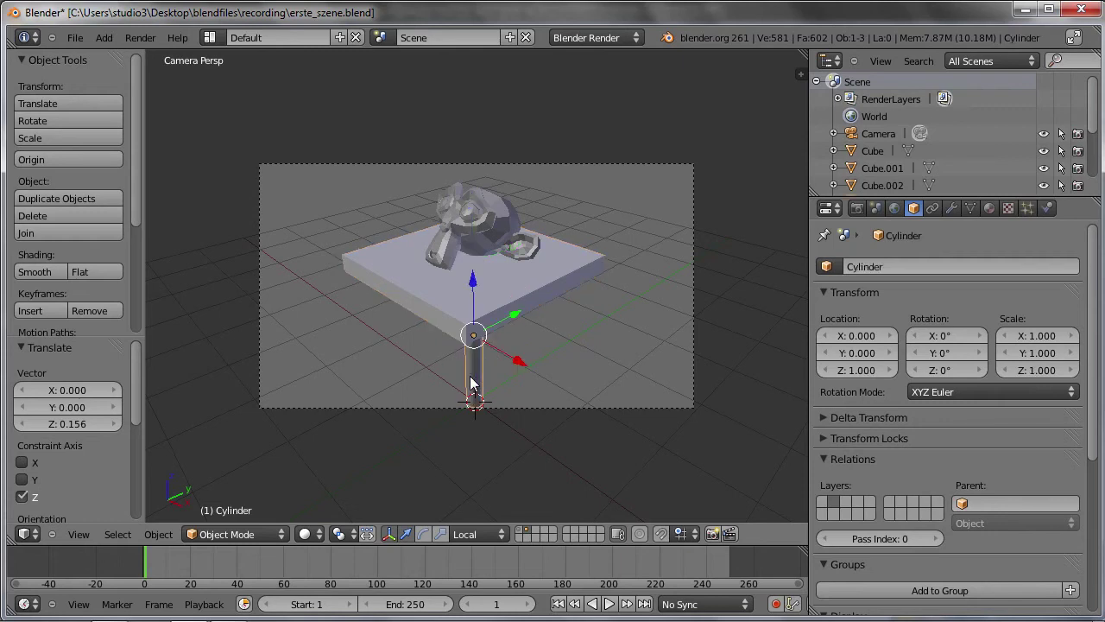
mouse_move(517, 316)
left_mouse_down()
mouse_move(451, 346)
mouse_move(434, 367)
left_mouse_up()
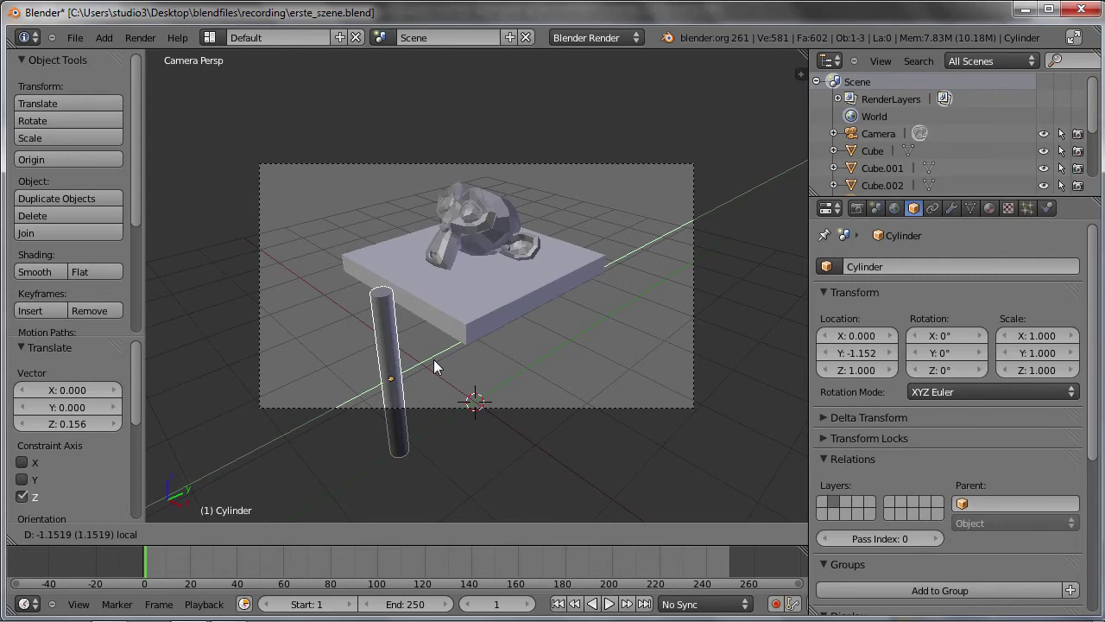
right_click(435, 367)
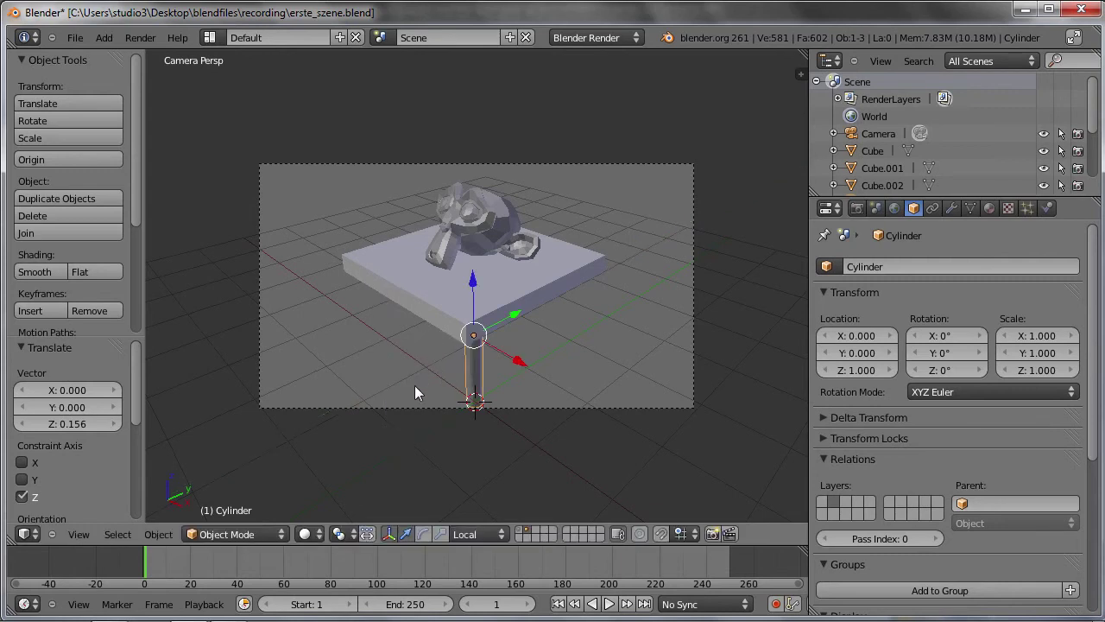
left_click(995, 501)
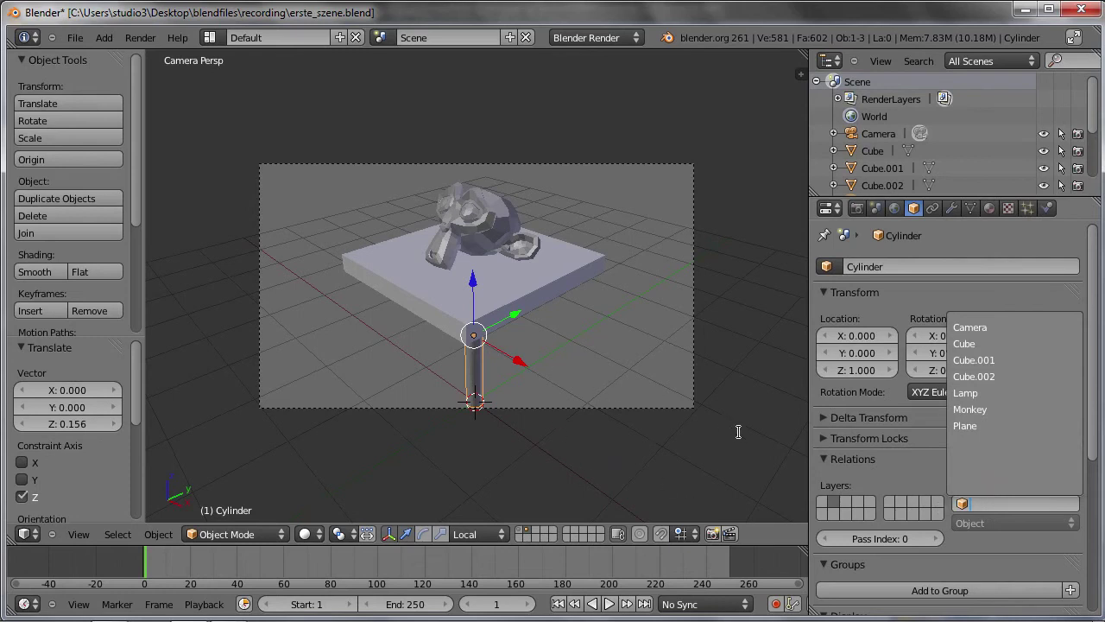
left_click(449, 381)
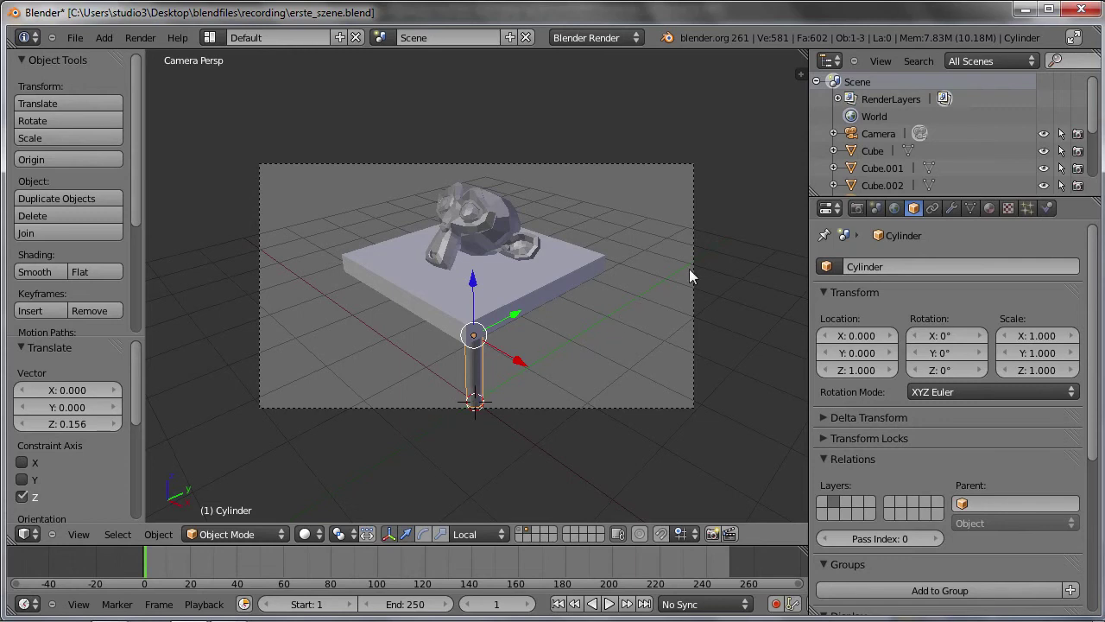
Rename the Cylinder to 'Tischbein' and the table-top Cube to 'Tischplatte'.
left_click(887, 265)
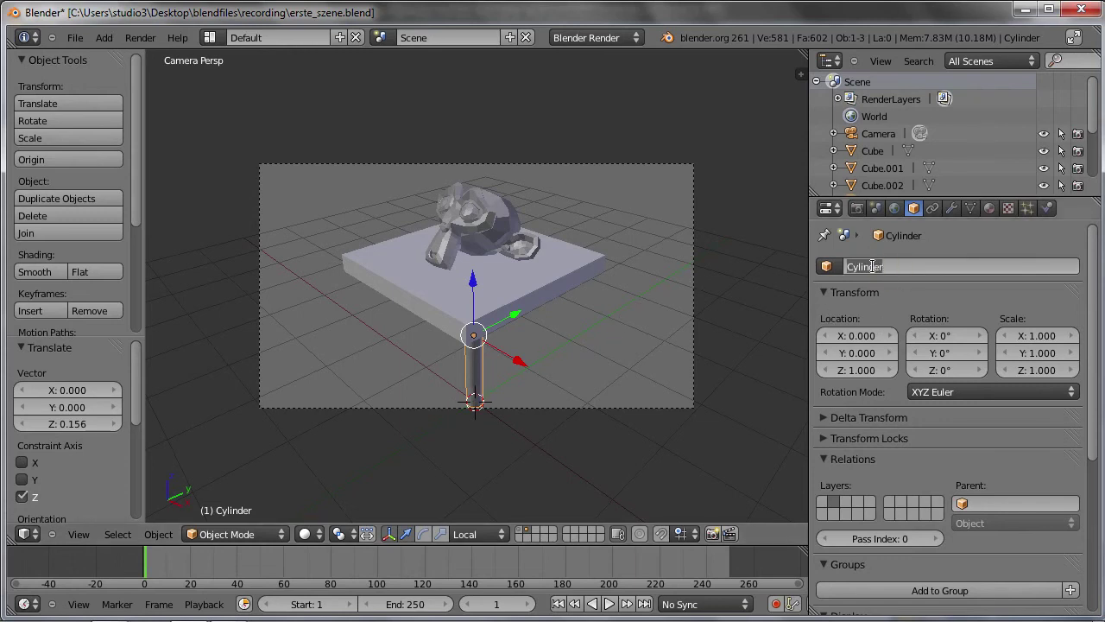
type("Tischbein")
key("Return")
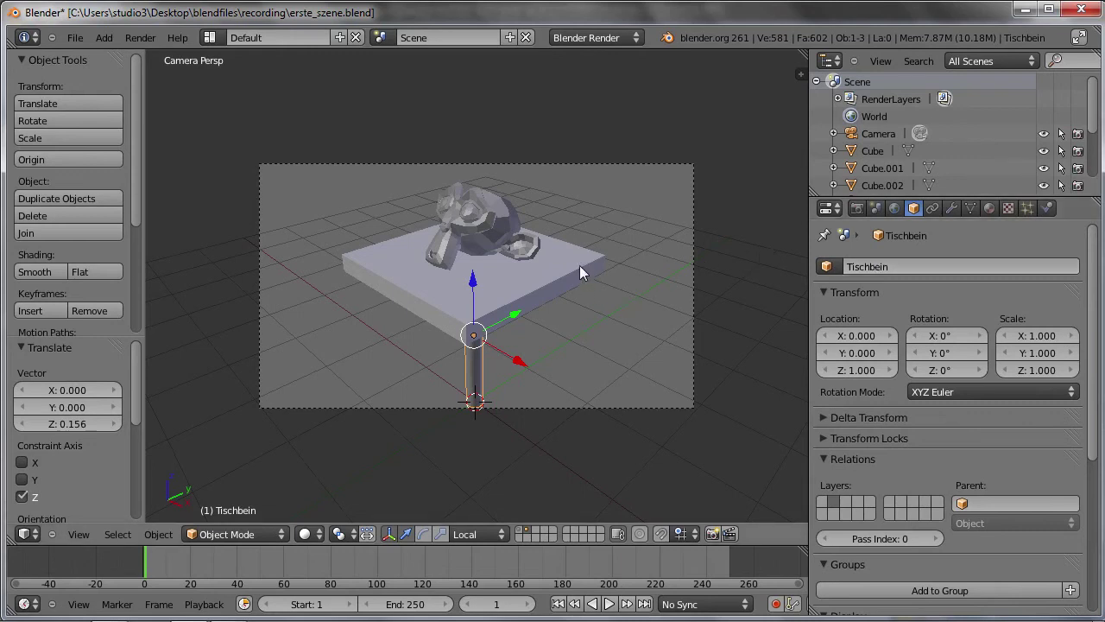
right_click(579, 268)
left_click(916, 266)
type("Tischplatte")
key("Return")
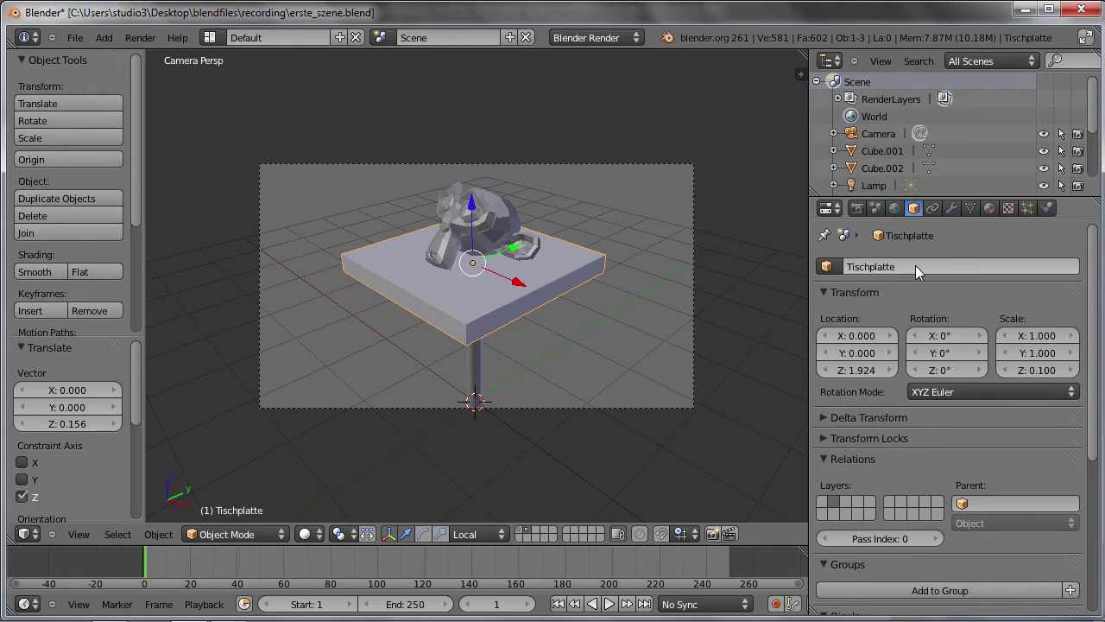
Select the table top Tischplatte together with the leg Tischbein.
right_click(501, 235)
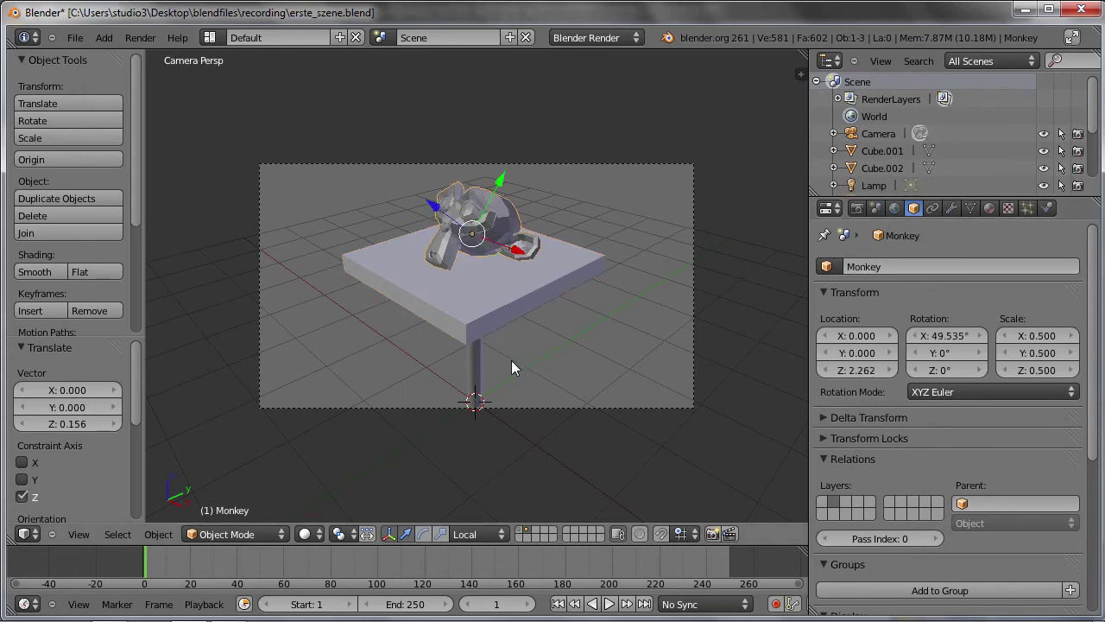
right_click(498, 307)
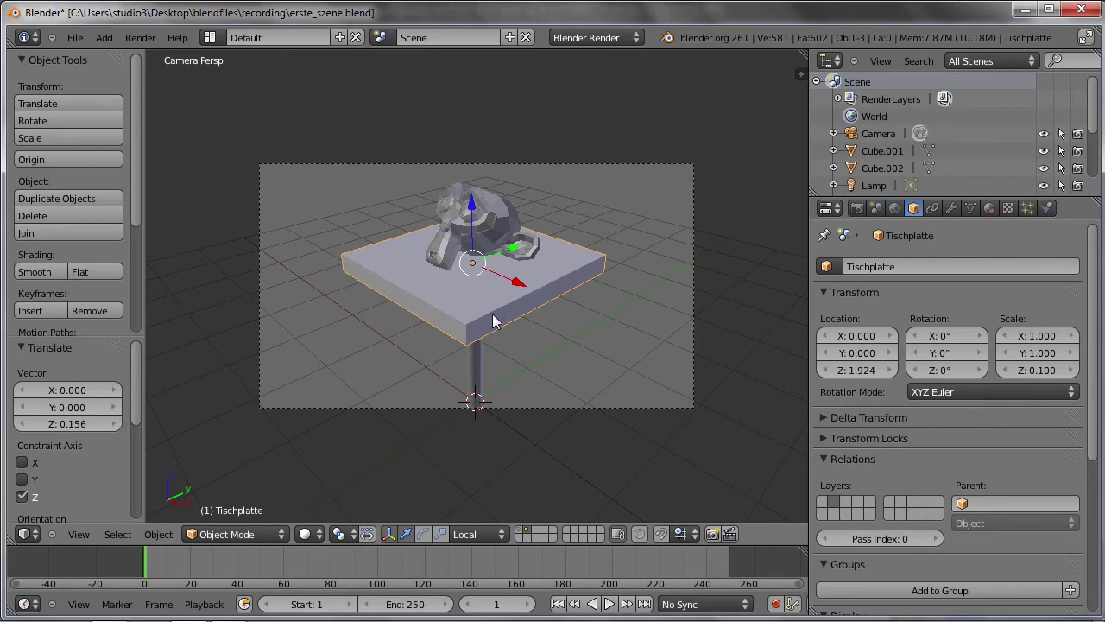
right_click(471, 382)
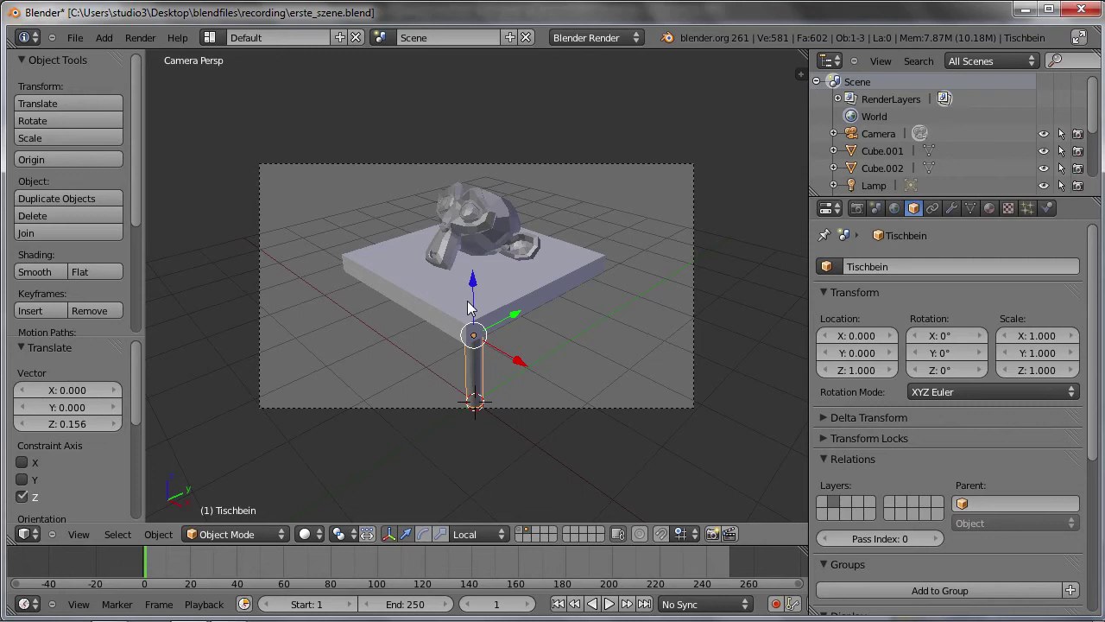
right_click(503, 299)
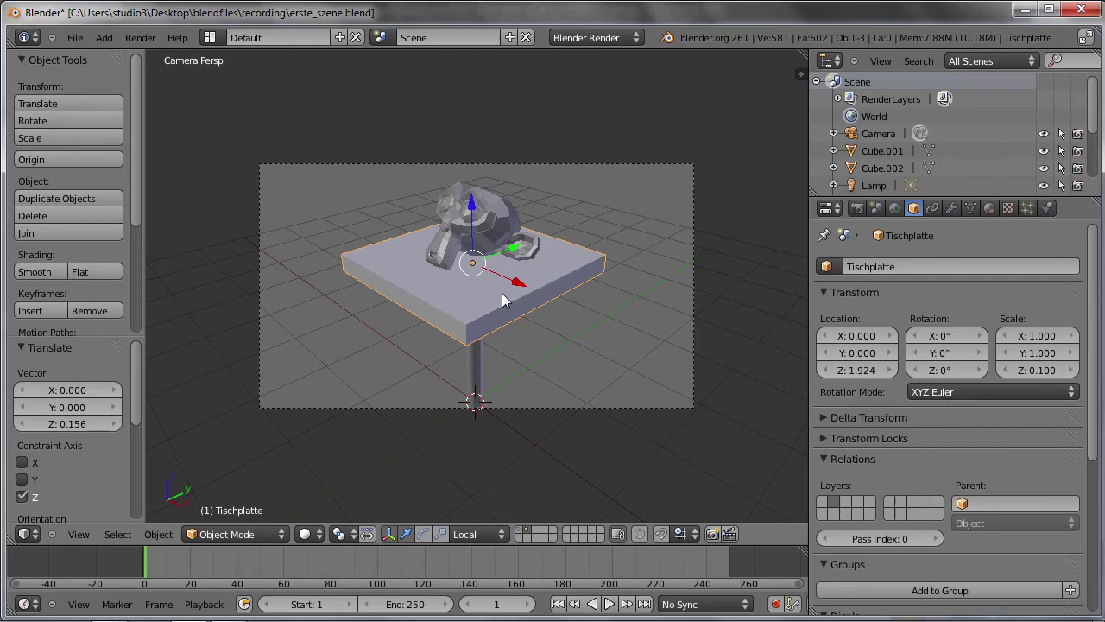
right_click(473, 376, "shift")
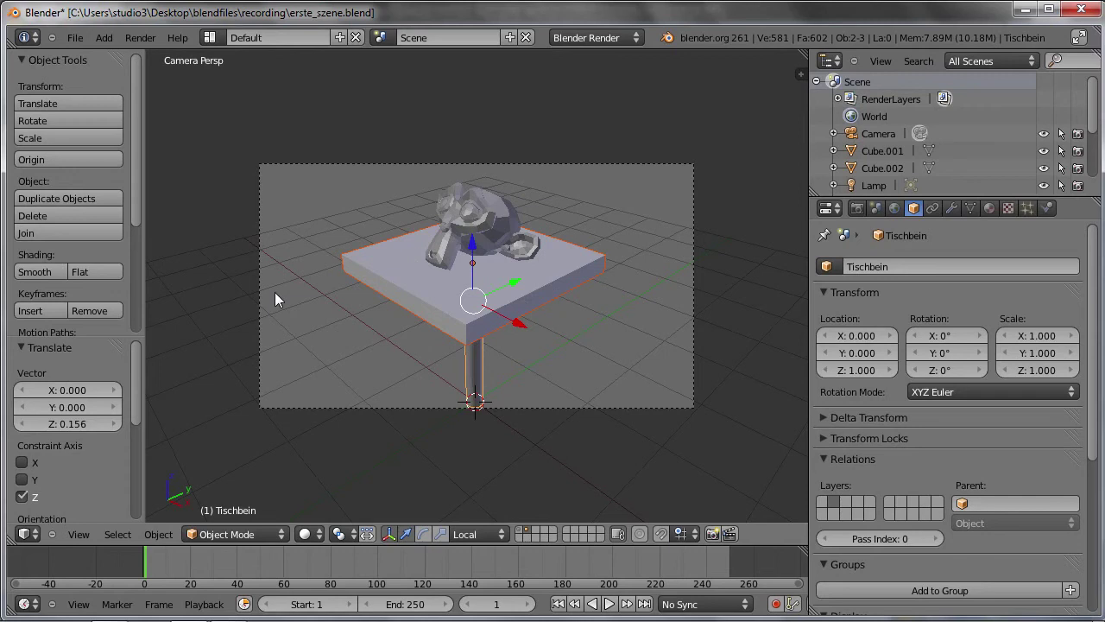
Parent Tischplatte to Tischbein using the 'parent' search and Make Parent > Object.
key("space")
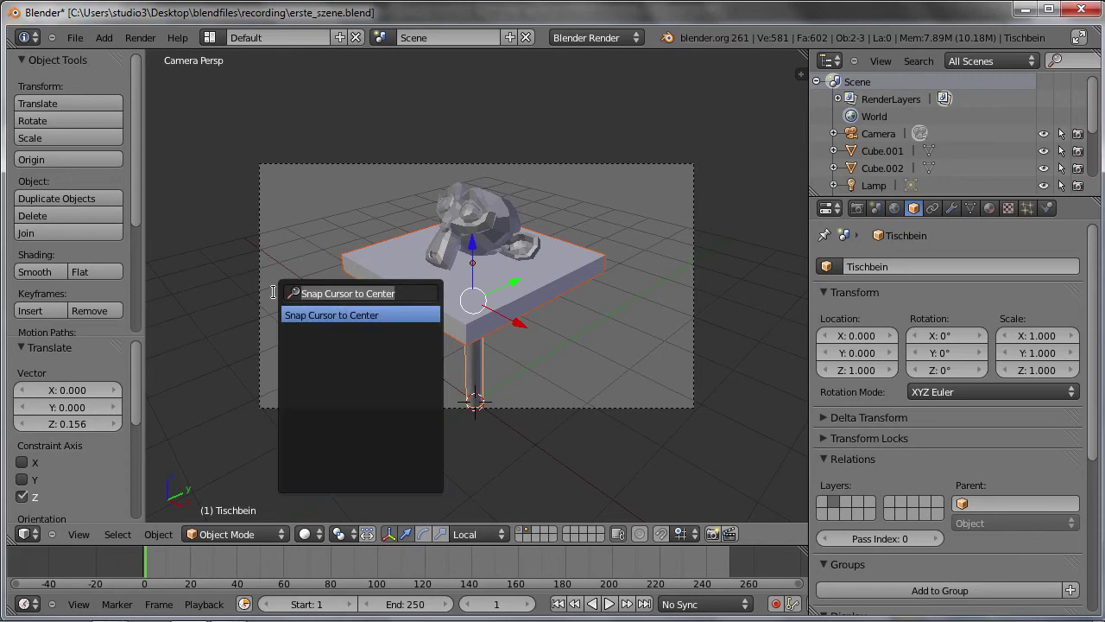
type("parent")
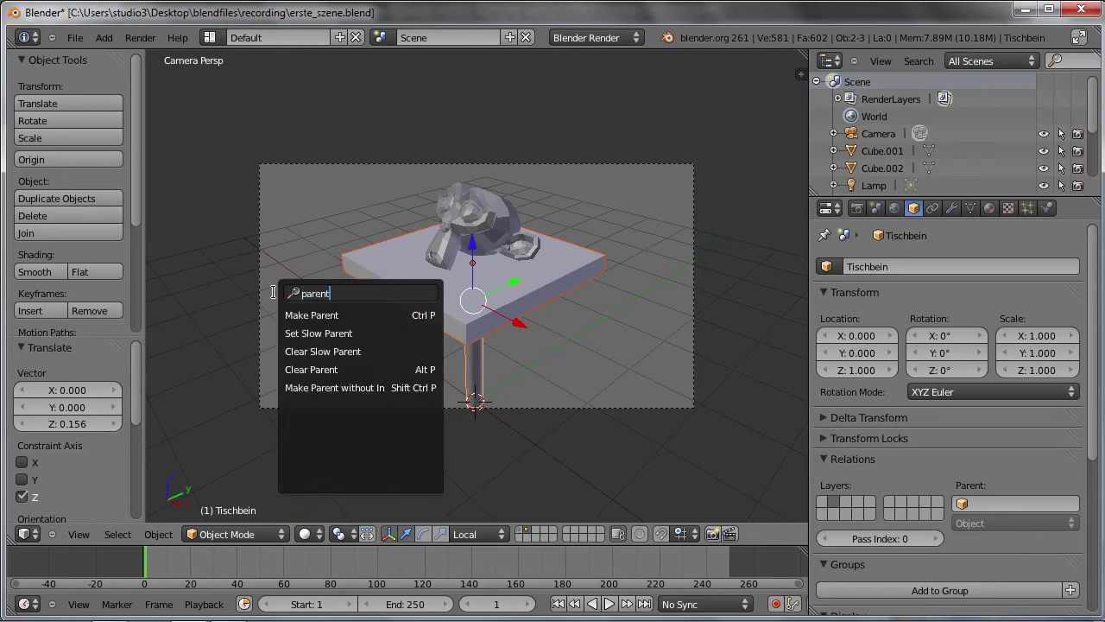
key("Down")
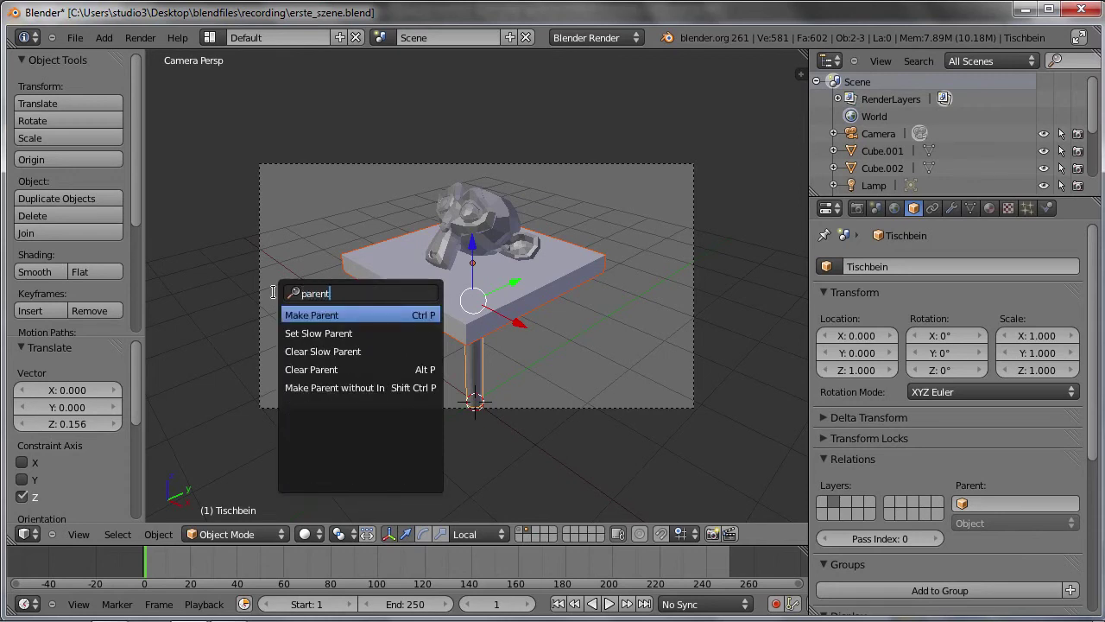
left_click(350, 316)
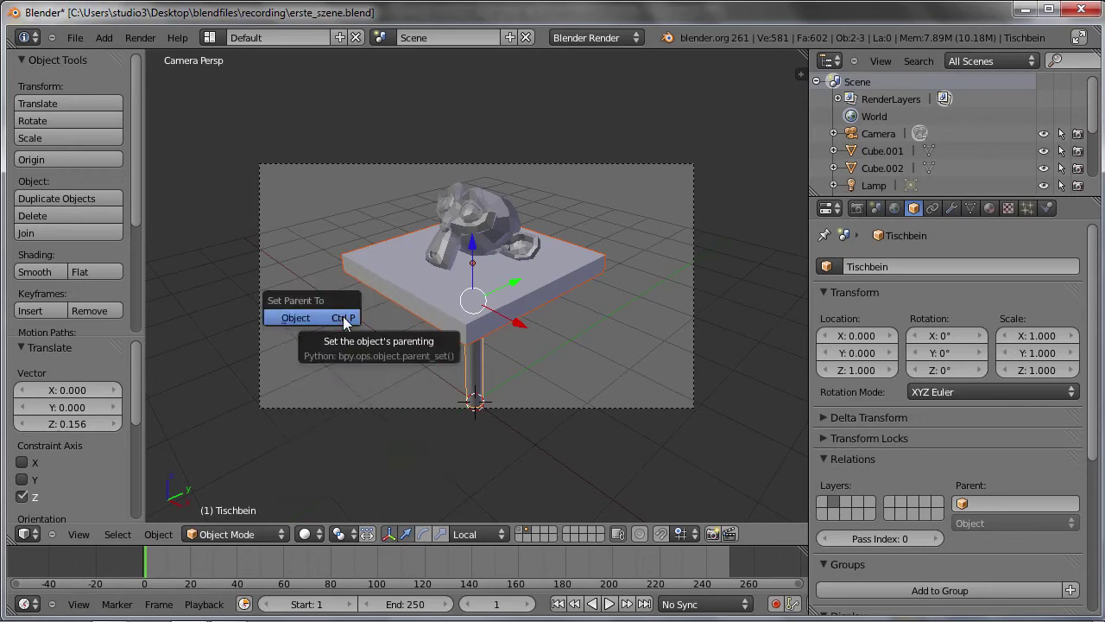
left_click(296, 318)
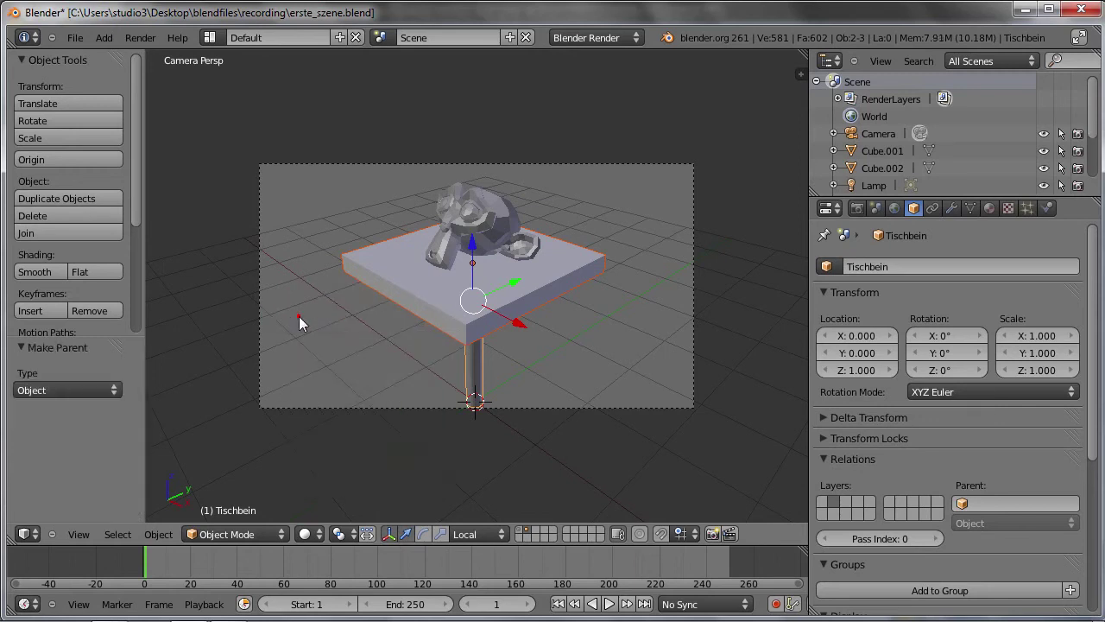
Test the parenting by moving the leg along Y, cancel, and reselect the table top.
left_click(481, 370)
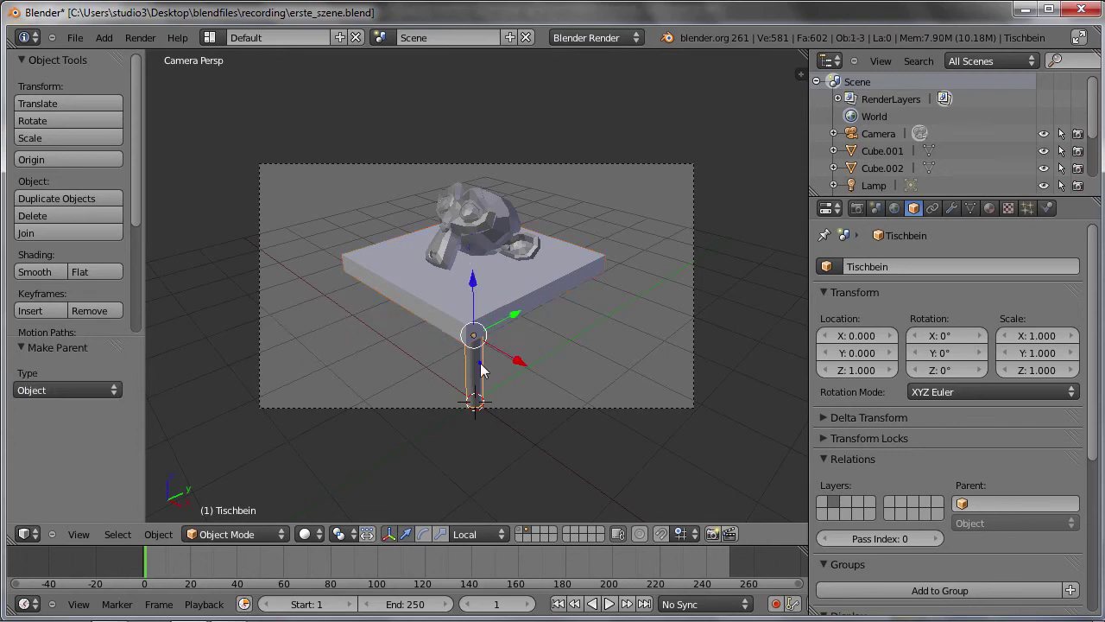
key("g")
key("y")
key("y")
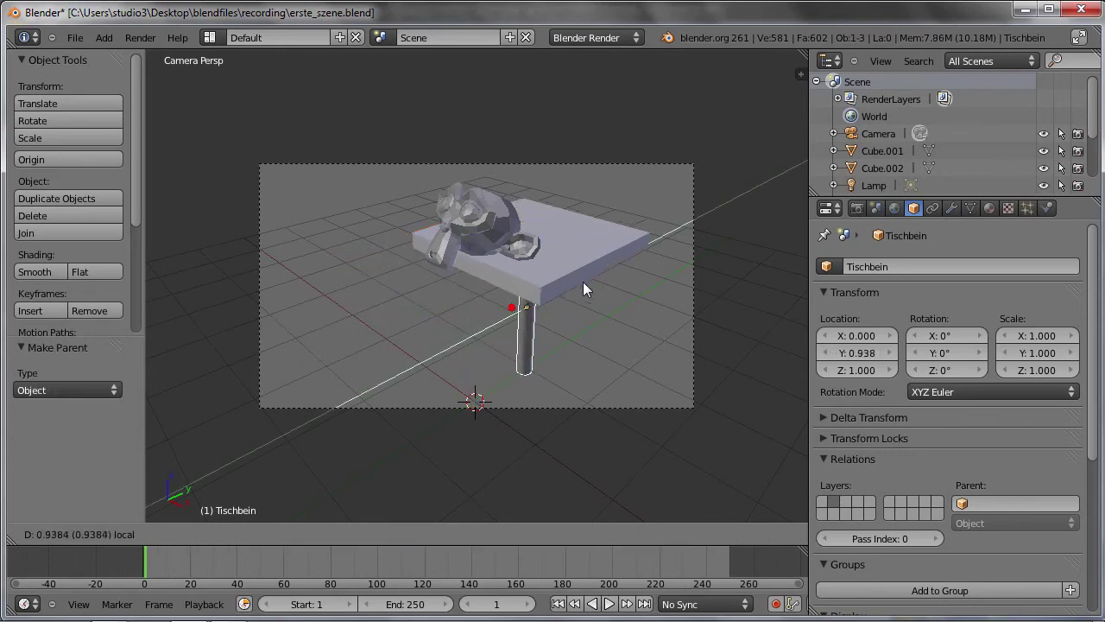
right_click(472, 325)
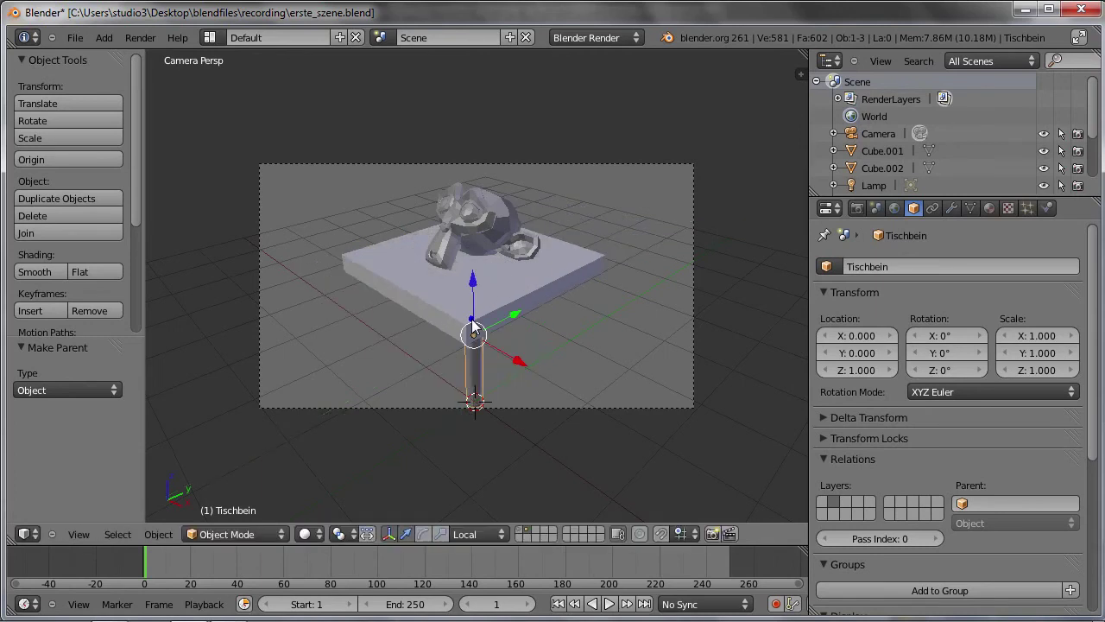
right_click(554, 277)
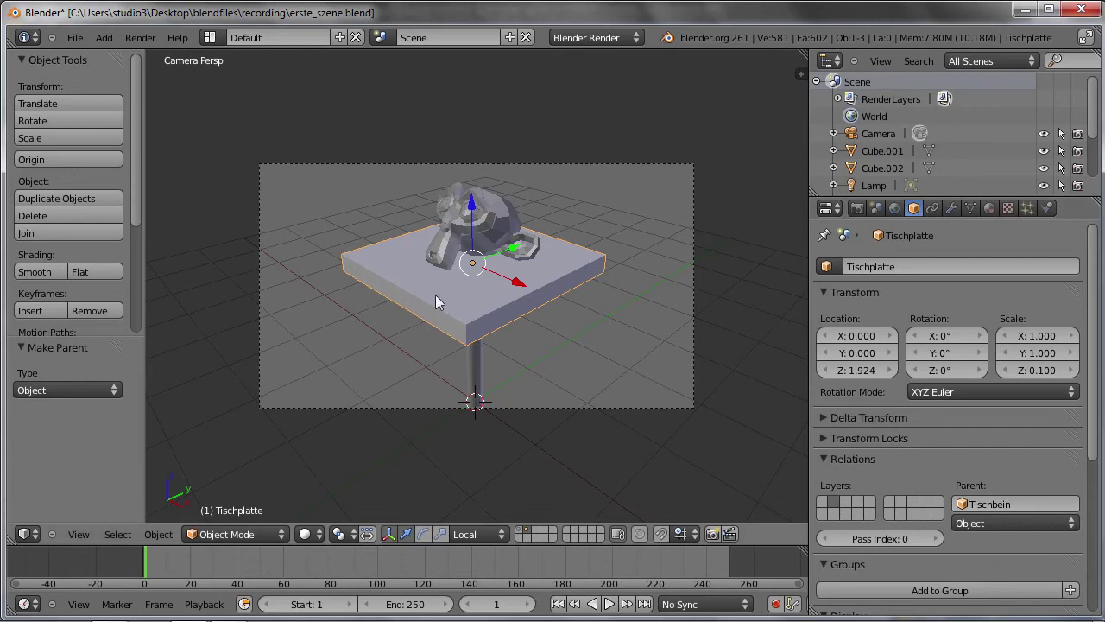
Parent the Monkey to Tischplatte with Ctrl+P > Object.
right_click(492, 216)
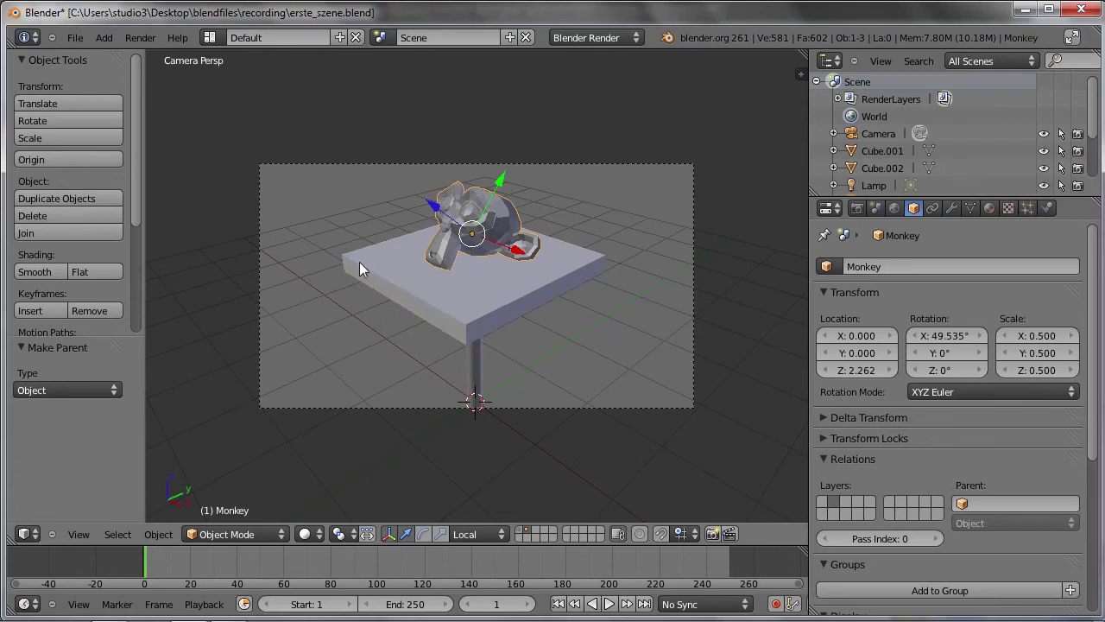
right_click(391, 264, "shift")
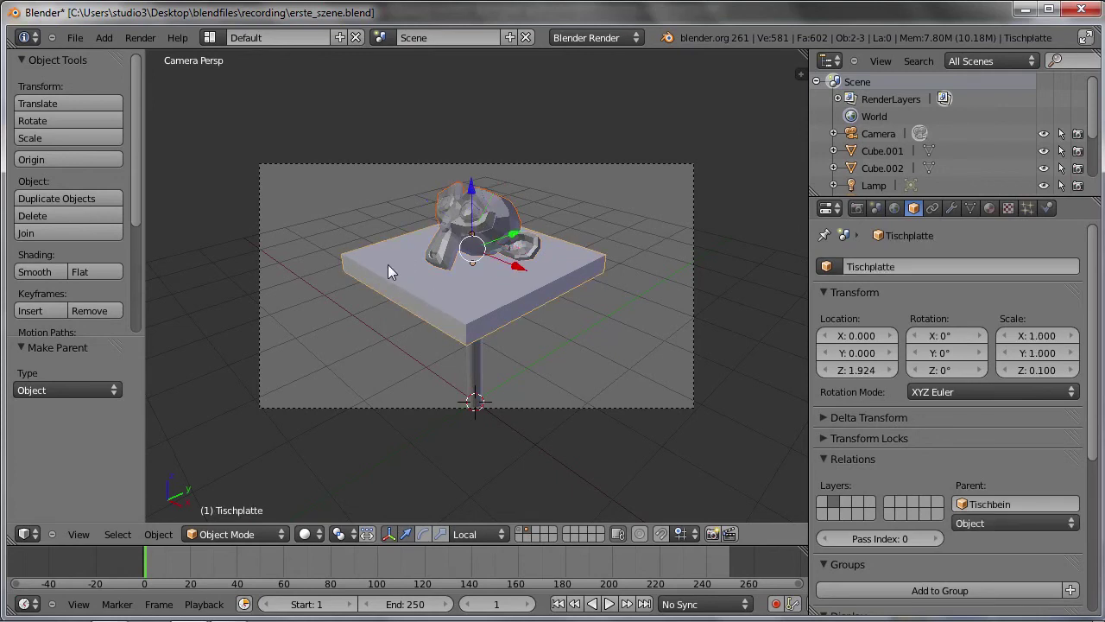
key("ctrl+p")
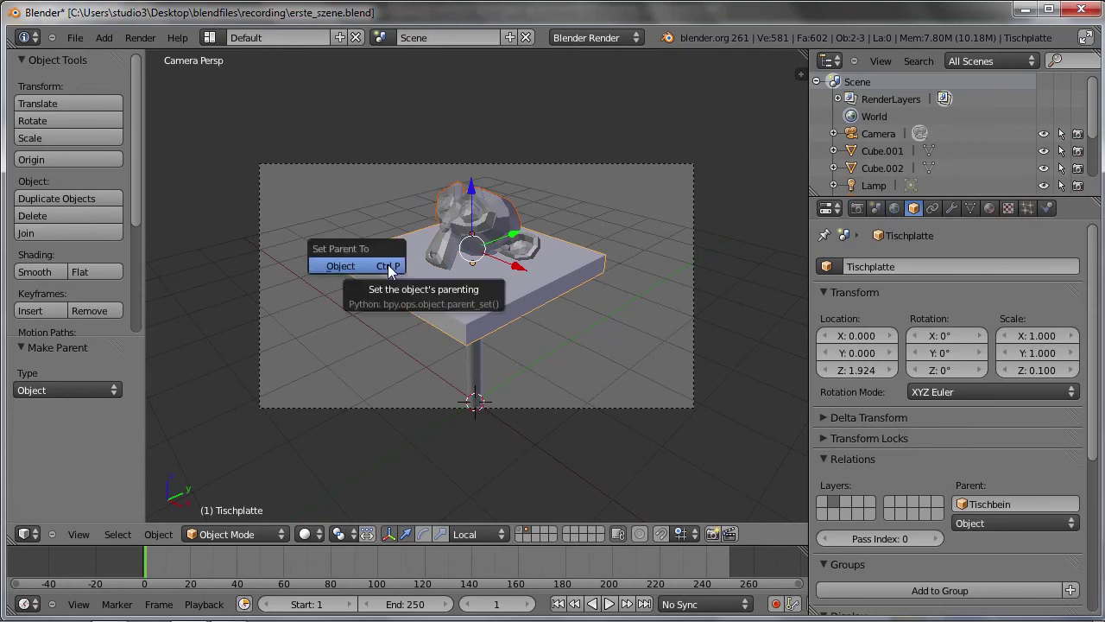
left_click(388, 266)
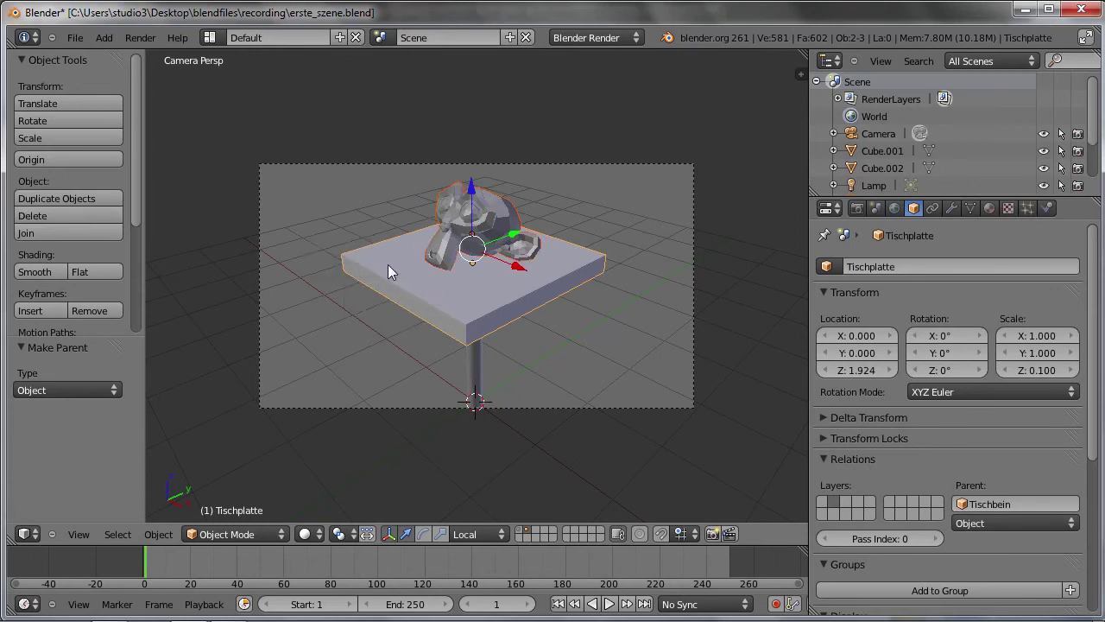
Test the chain by moving the leg Tischbein along Y, cancel, and reselect the Monkey.
right_click(463, 364)
key("g")
key("y")
key("y")
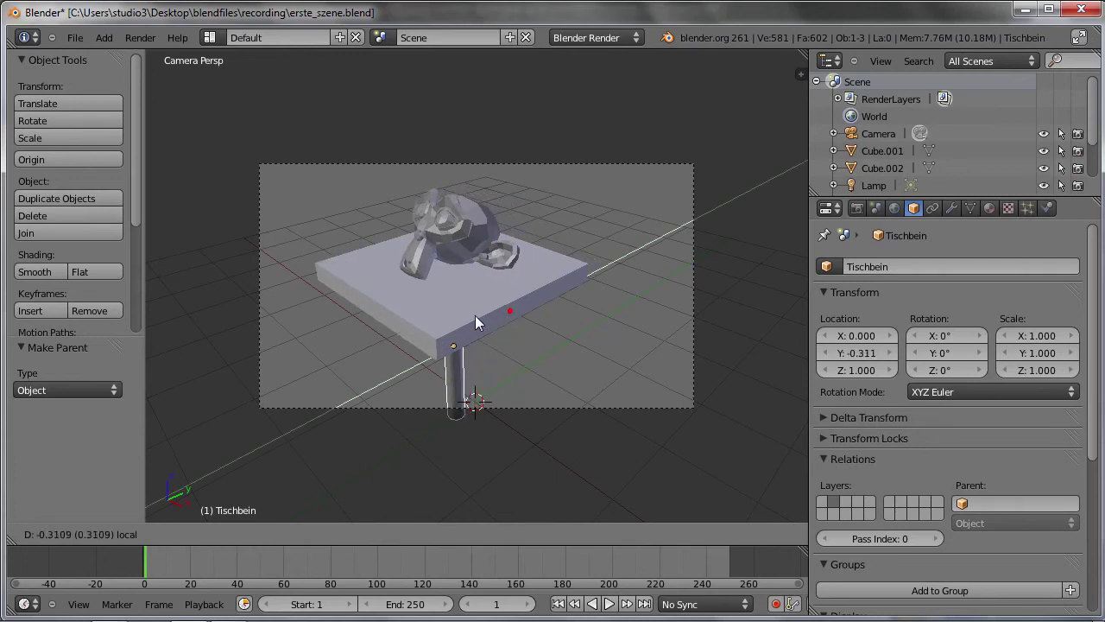
right_click(505, 304)
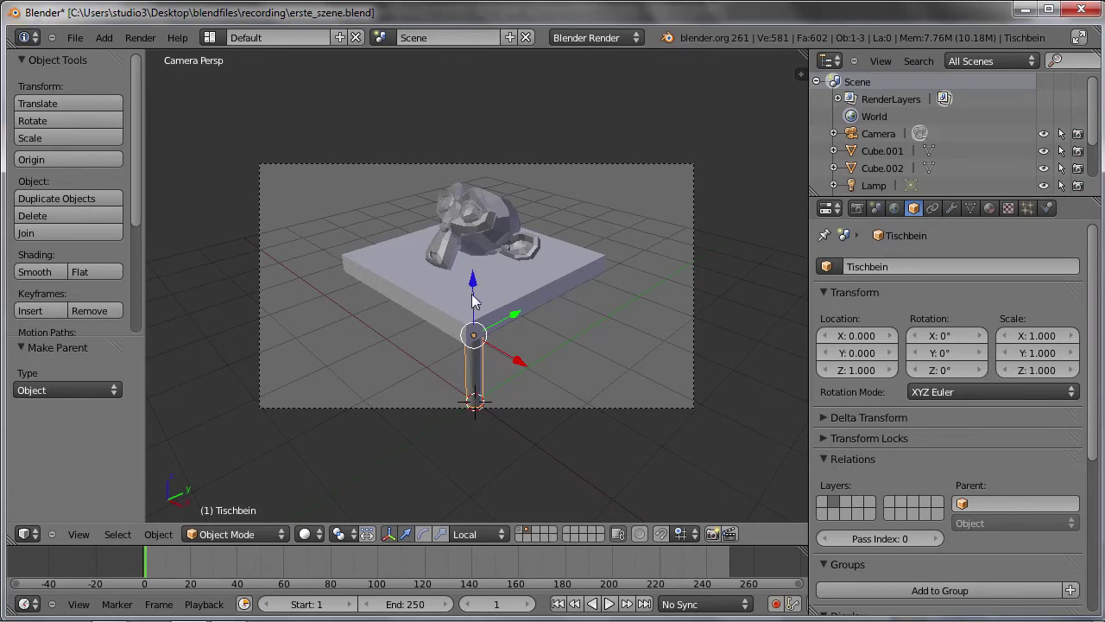
right_click(483, 229)
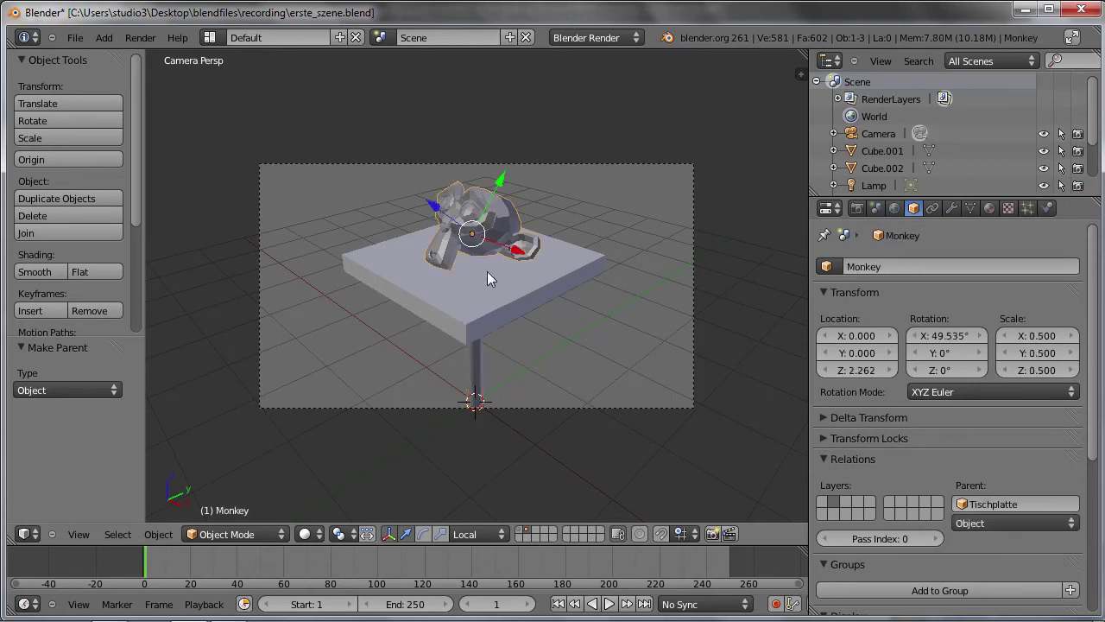
key("shift+a")
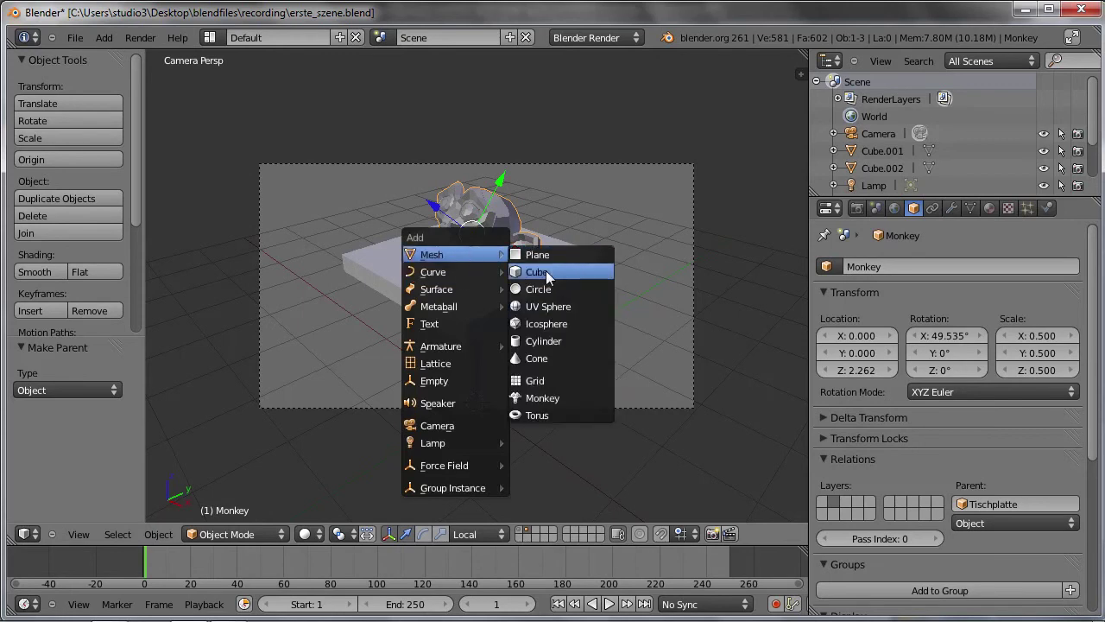
left_click(546, 271)
left_click_drag(473, 367, 429, 171)
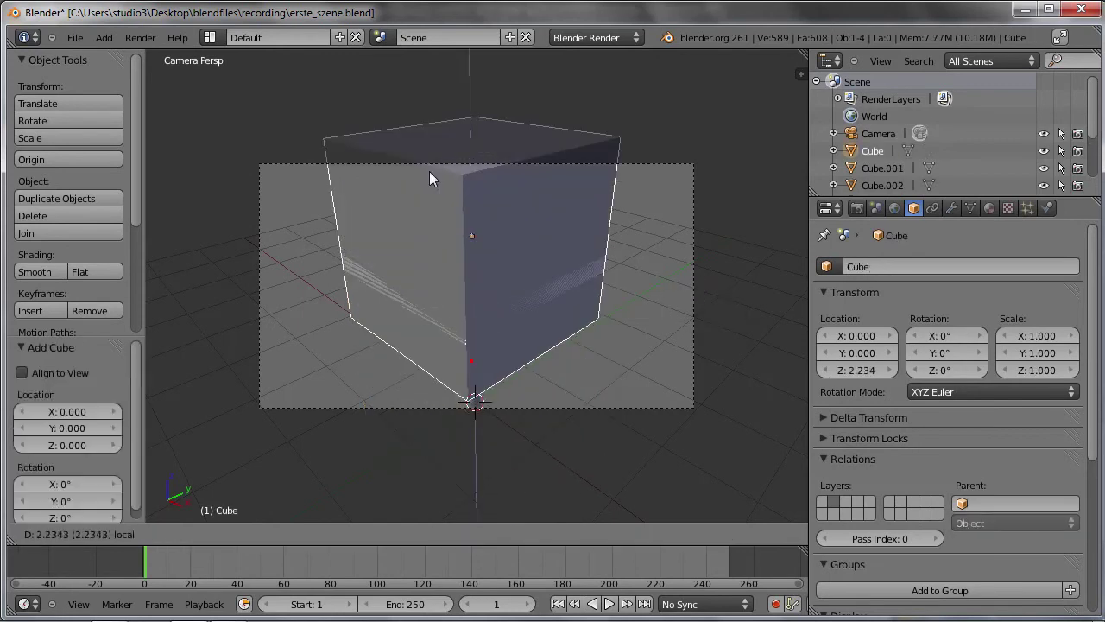
key("s")
left_click(499, 224)
mouse_move(499, 224)
left_mouse_down()
mouse_move(577, 255)
mouse_move(504, 221)
left_mouse_up()
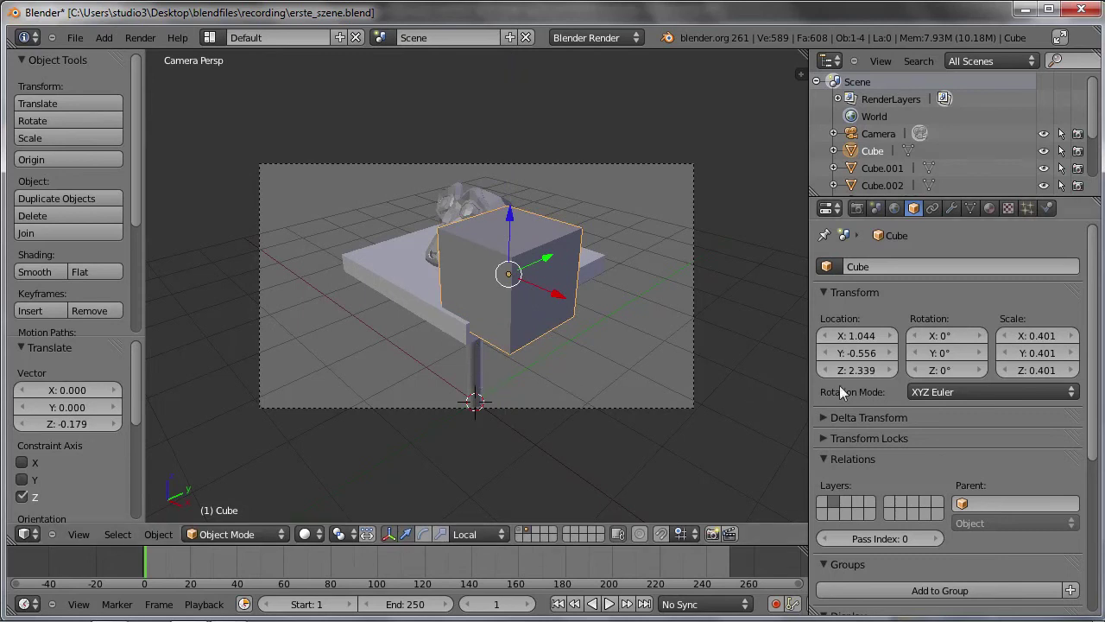
left_click(977, 501)
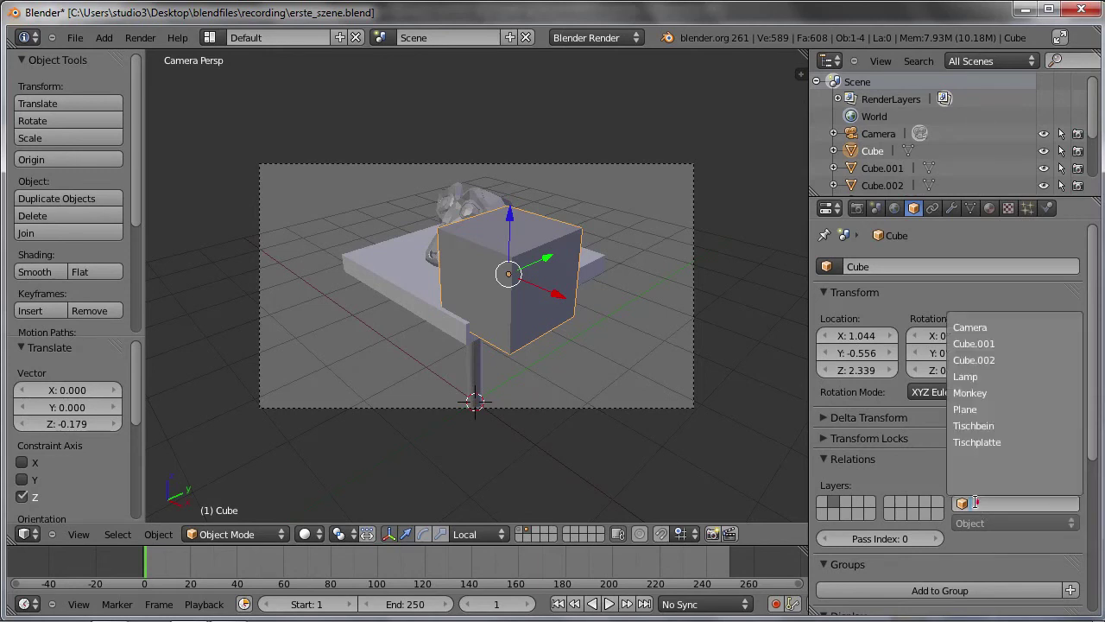
left_click(971, 425)
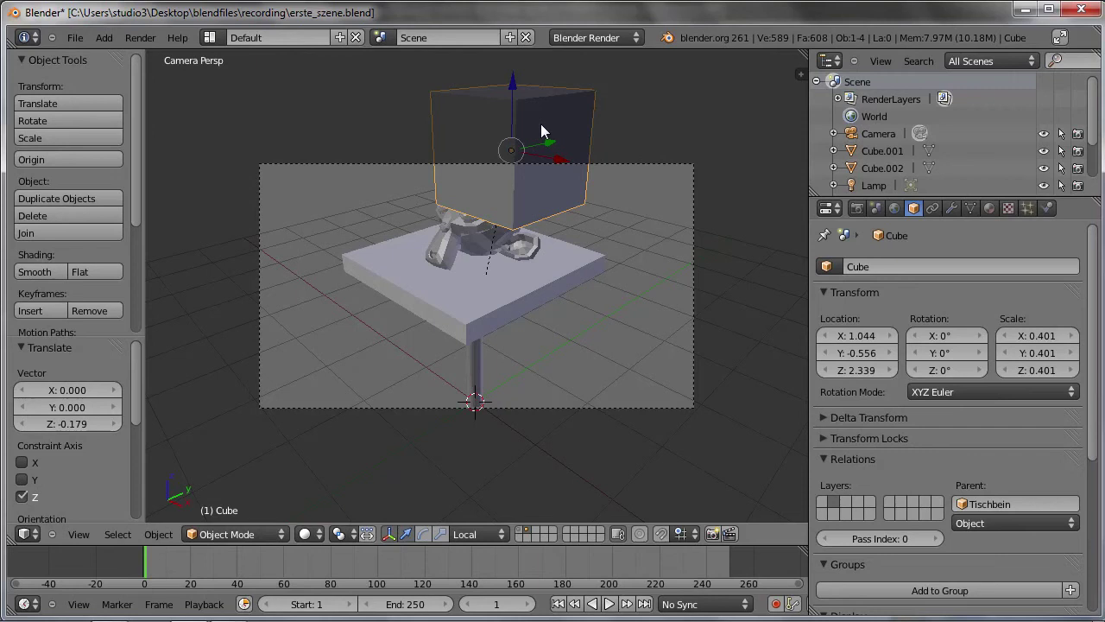
right_click(470, 381)
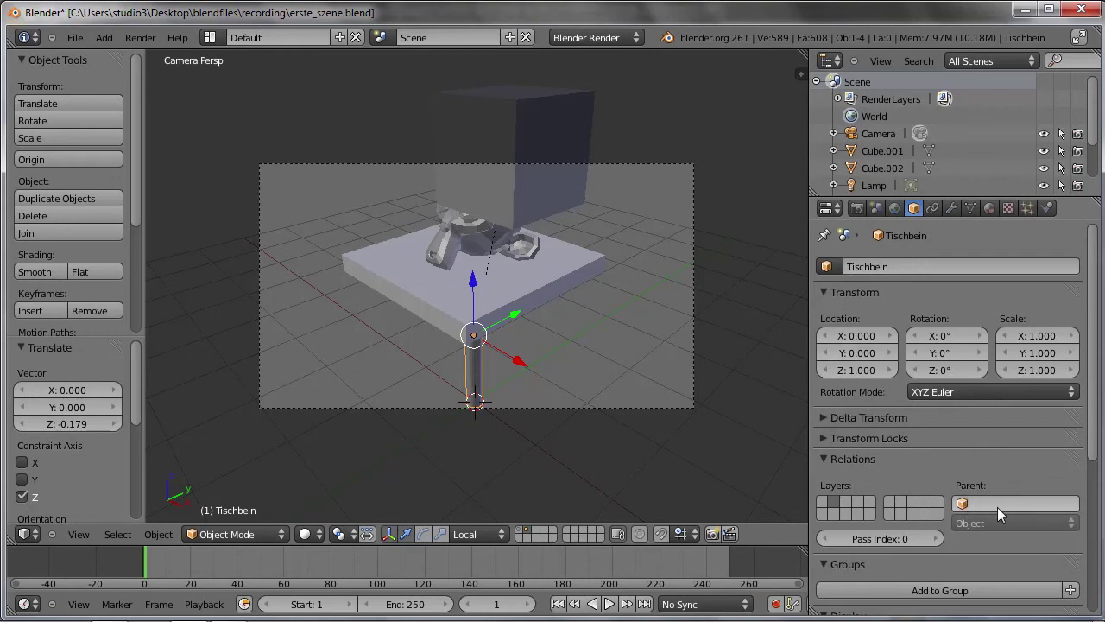
Delete the floating cube, then select the monkey and table top to check their parents.
right_click(552, 206)
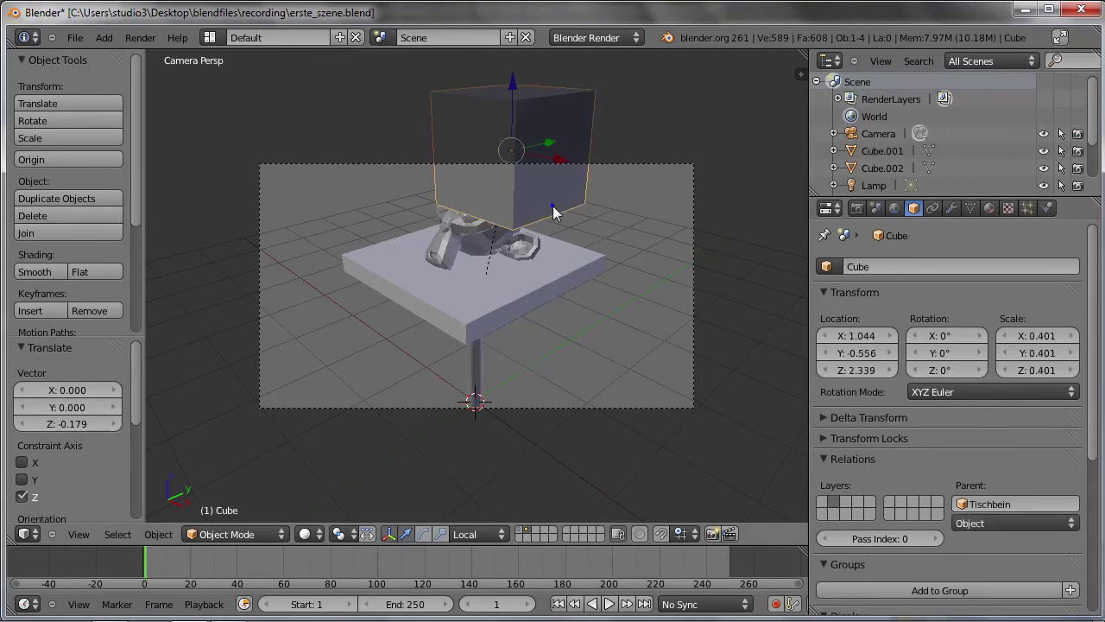
key("x")
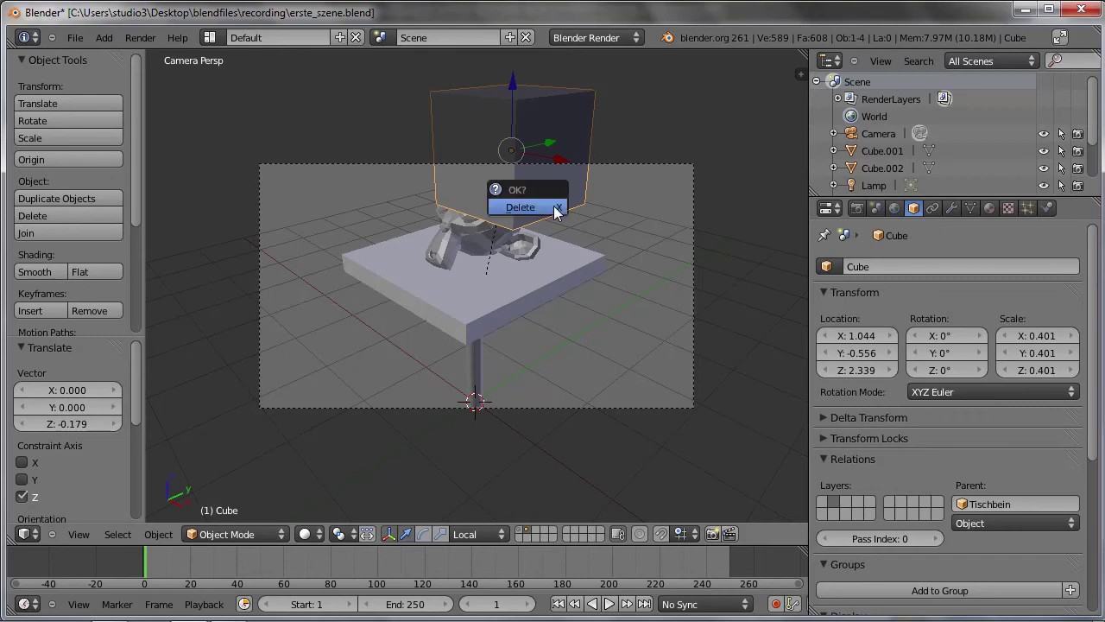
left_click(554, 206)
right_click(519, 252)
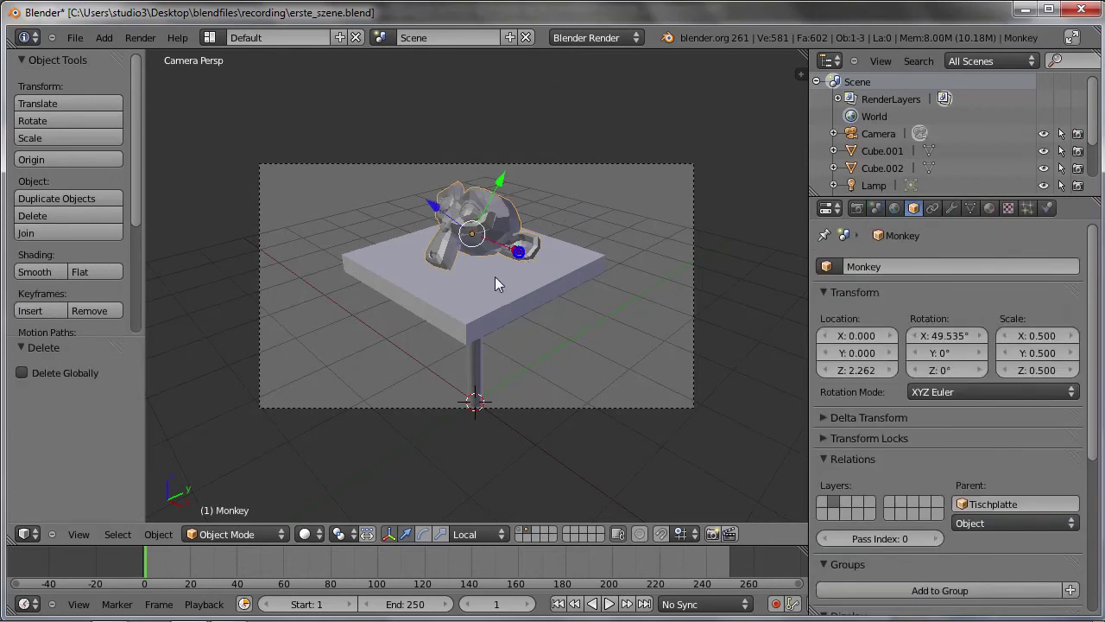
right_click(497, 279)
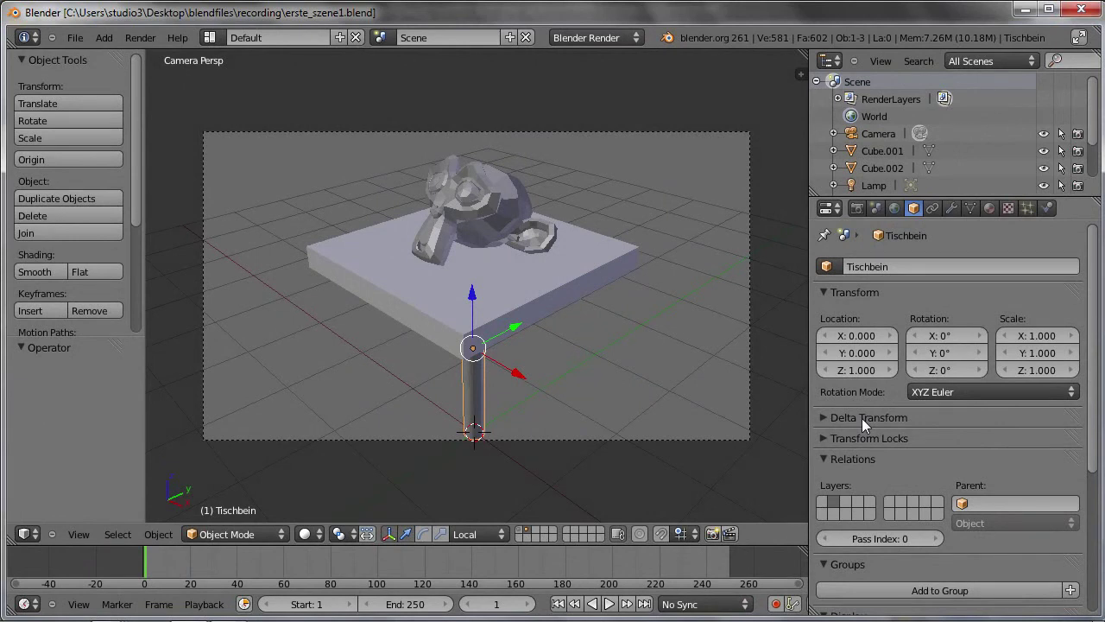
Select the monkey and turn on its Wire display in Object properties.
scroll(862, 418, "down", 2)
scroll(861, 417, "down", 2)
scroll(862, 417, "down", 1)
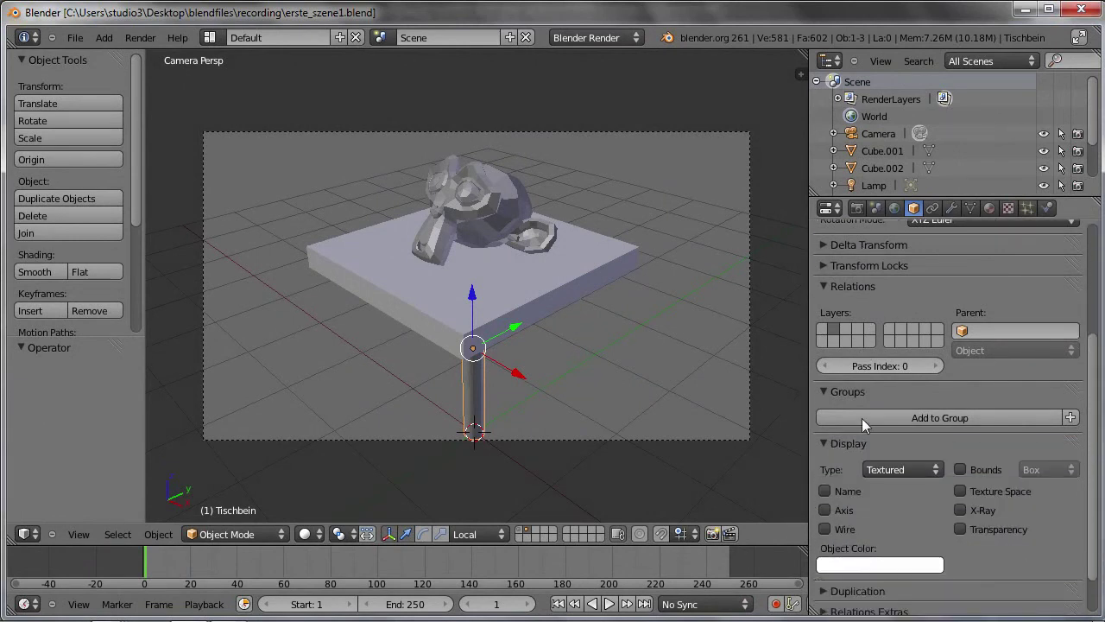
scroll(872, 418, "down", 1)
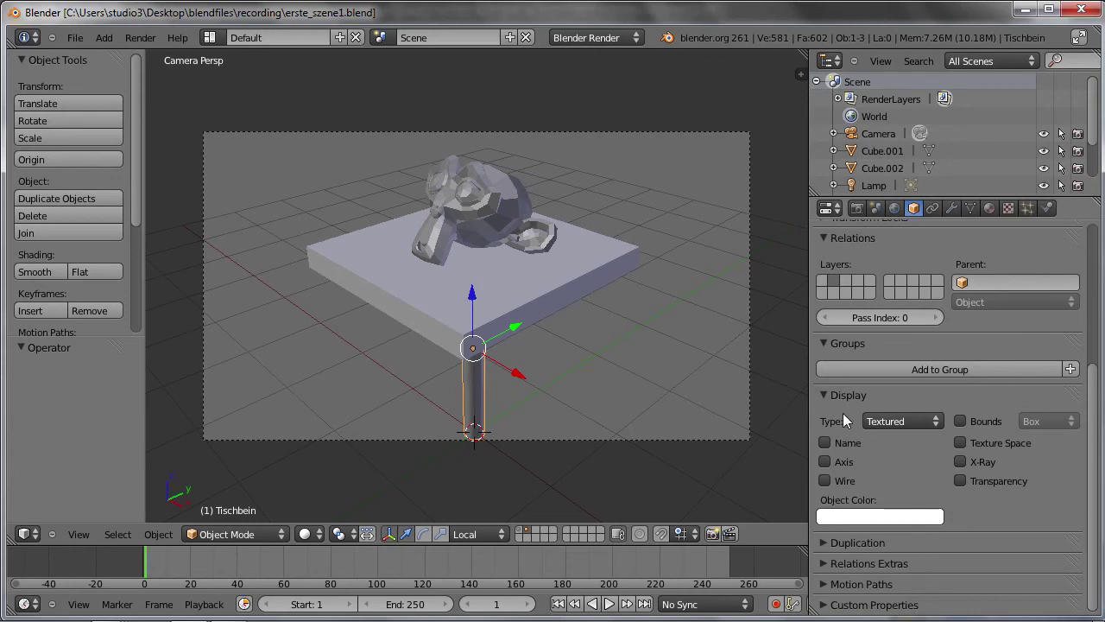
right_click(483, 209)
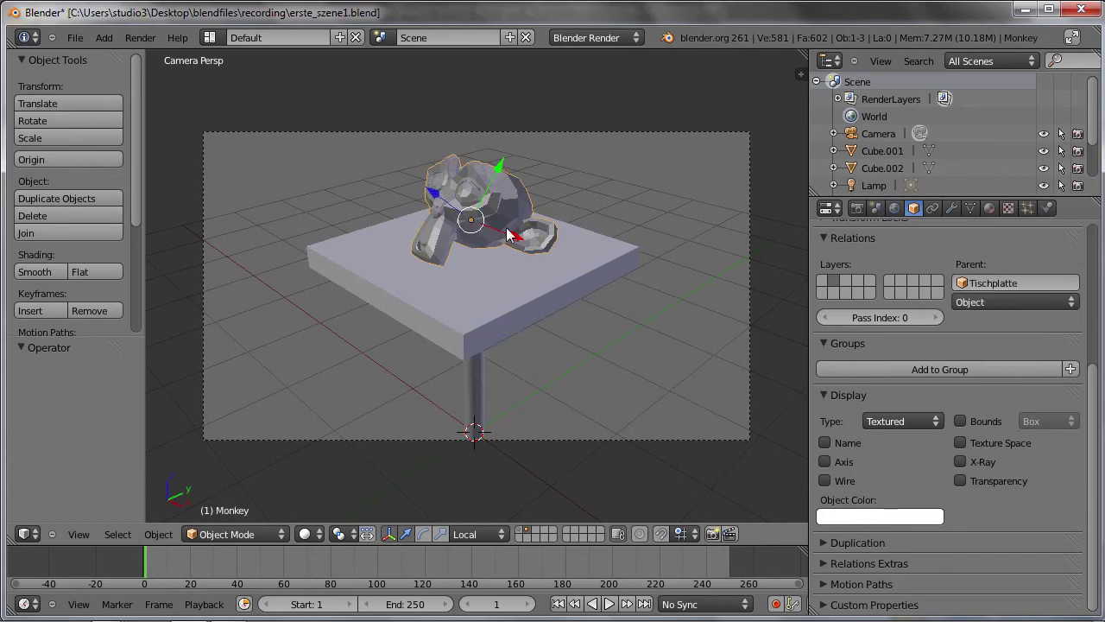
scroll(476, 188, "up", 1)
scroll(476, 188, "up", 1)
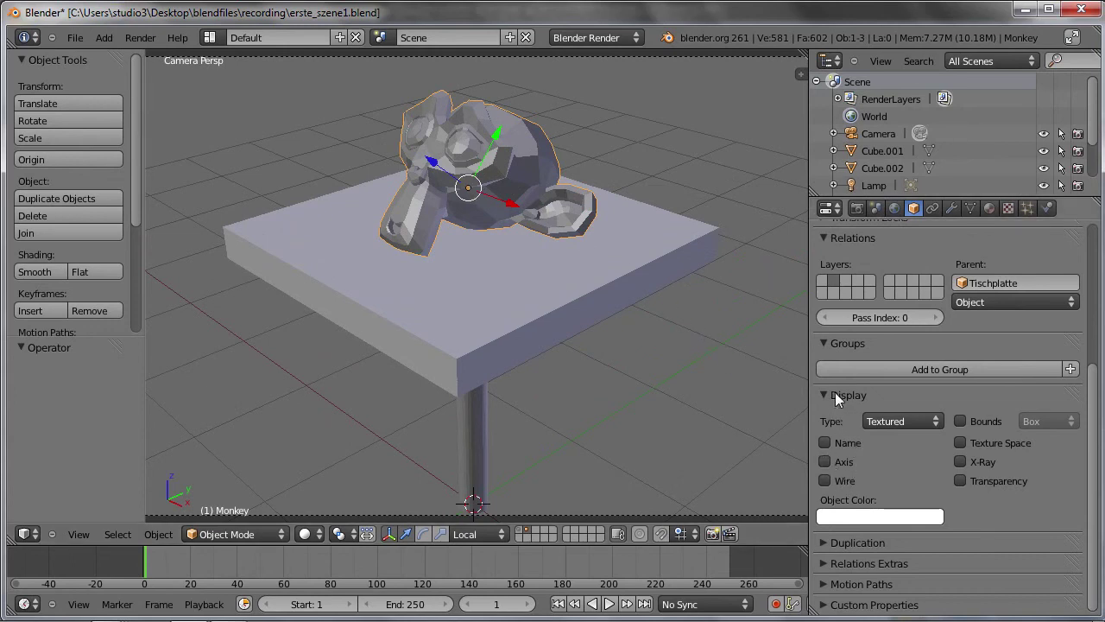
left_click(824, 481)
Toggle the Tischplatte table top's Axis display on and off, then turn the monkey's Wire off.
scroll(545, 177, "up", 1)
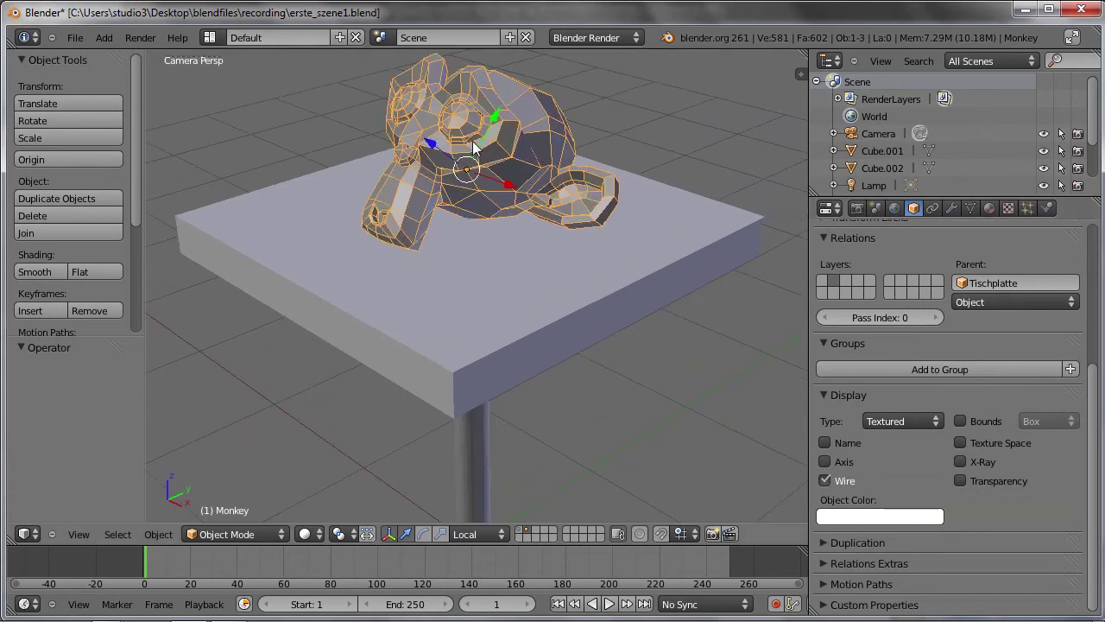
scroll(546, 177, "up", 1)
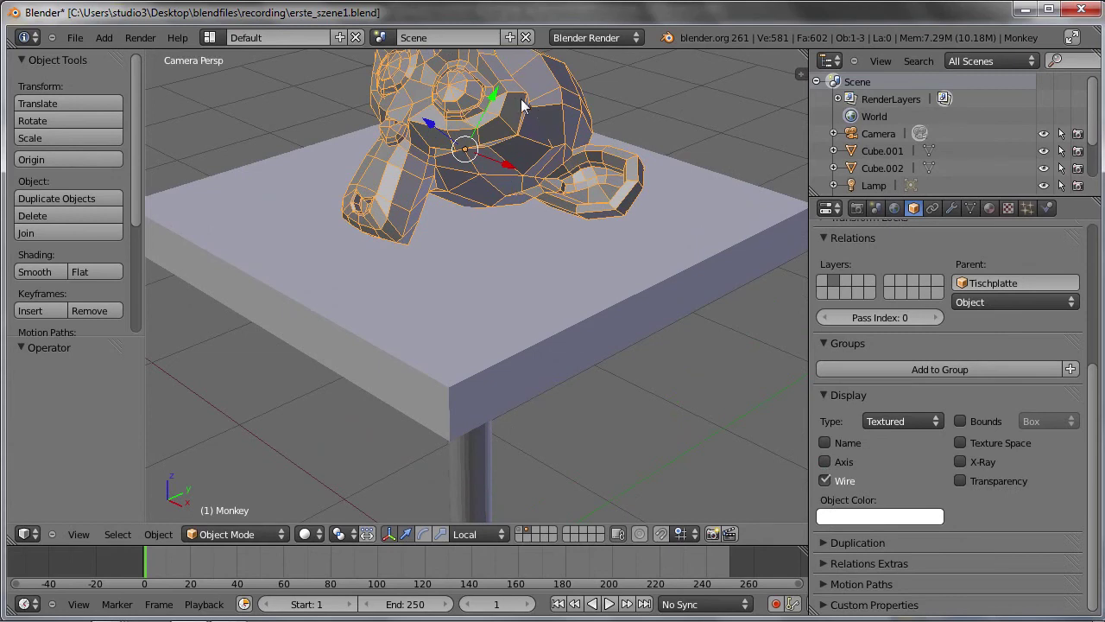
right_click(703, 227)
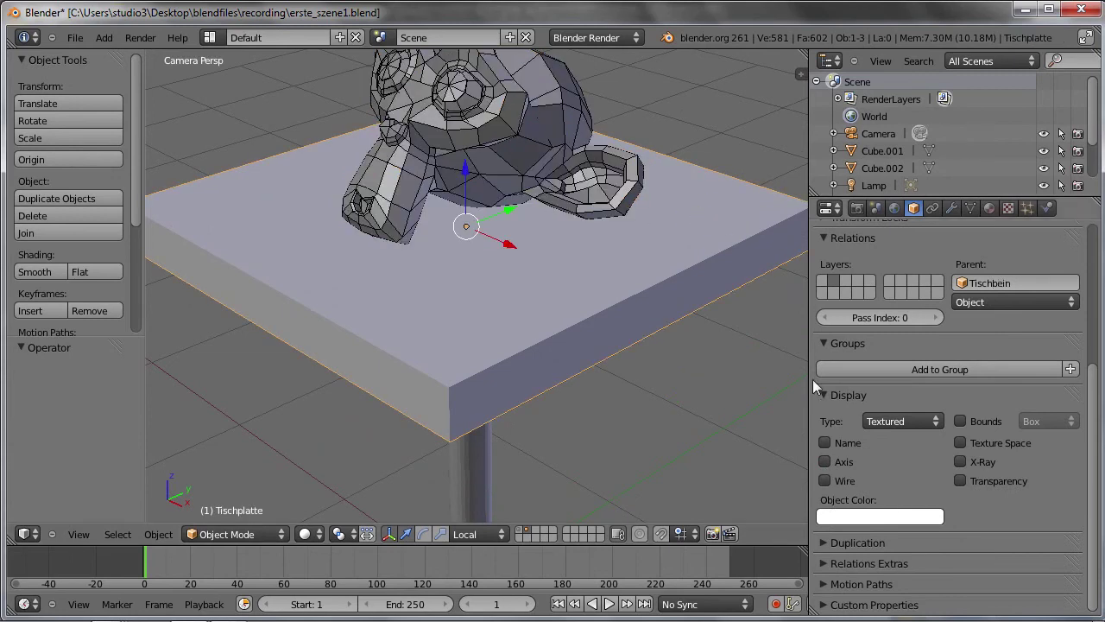
left_click(824, 462)
left_click(825, 462)
right_click(501, 186)
left_click(826, 480)
Drag the Outliner/Properties border down so every object is listed.
scroll(518, 172, "down", 2)
scroll(527, 186, "down", 2)
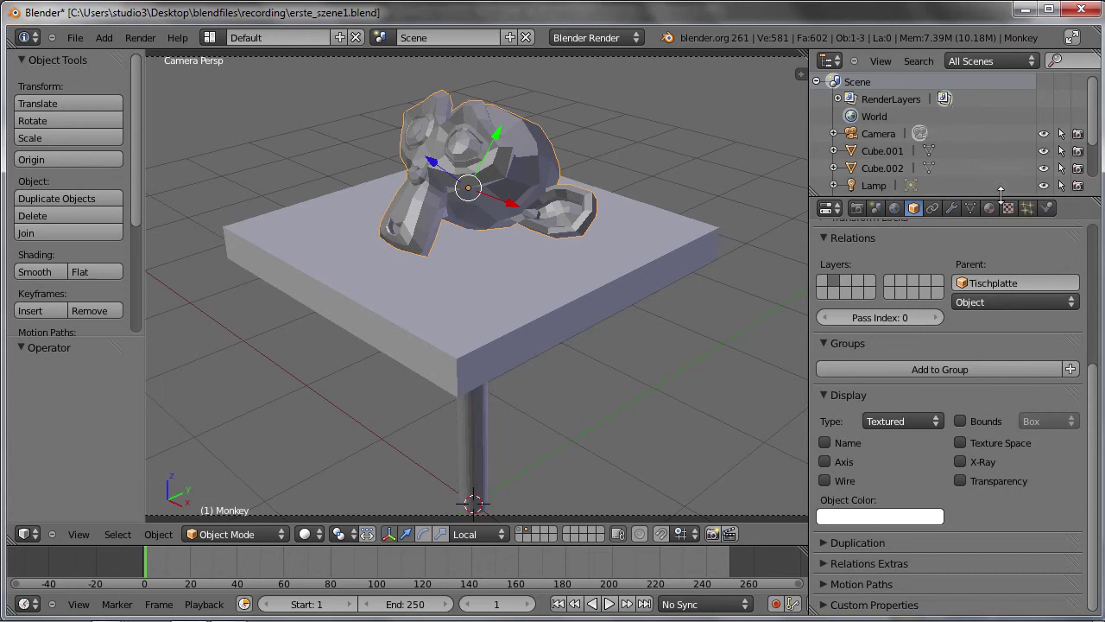
left_click_drag(1001, 190, 1008, 326)
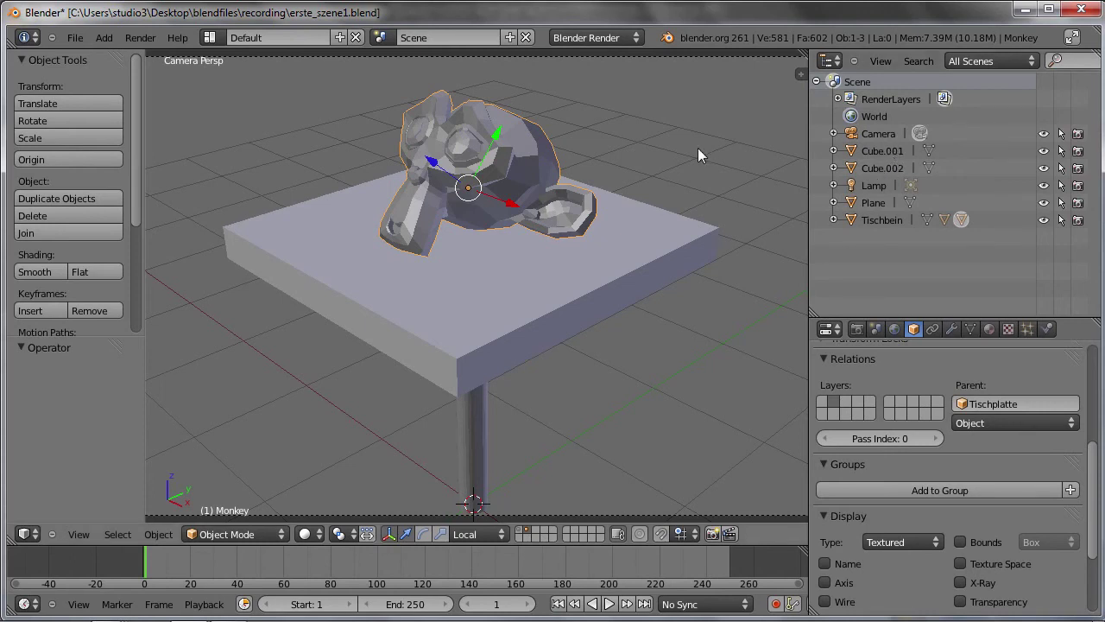
Show the second layer and select the right wall, left wall and floor Plane.
left_click(520, 534, "shift")
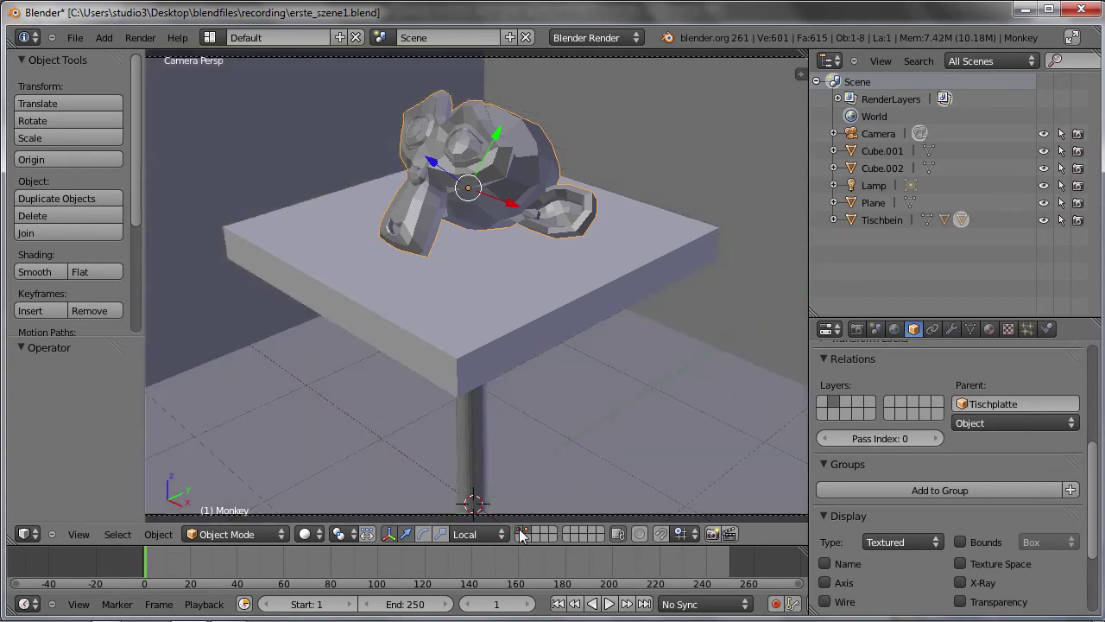
right_click(708, 187)
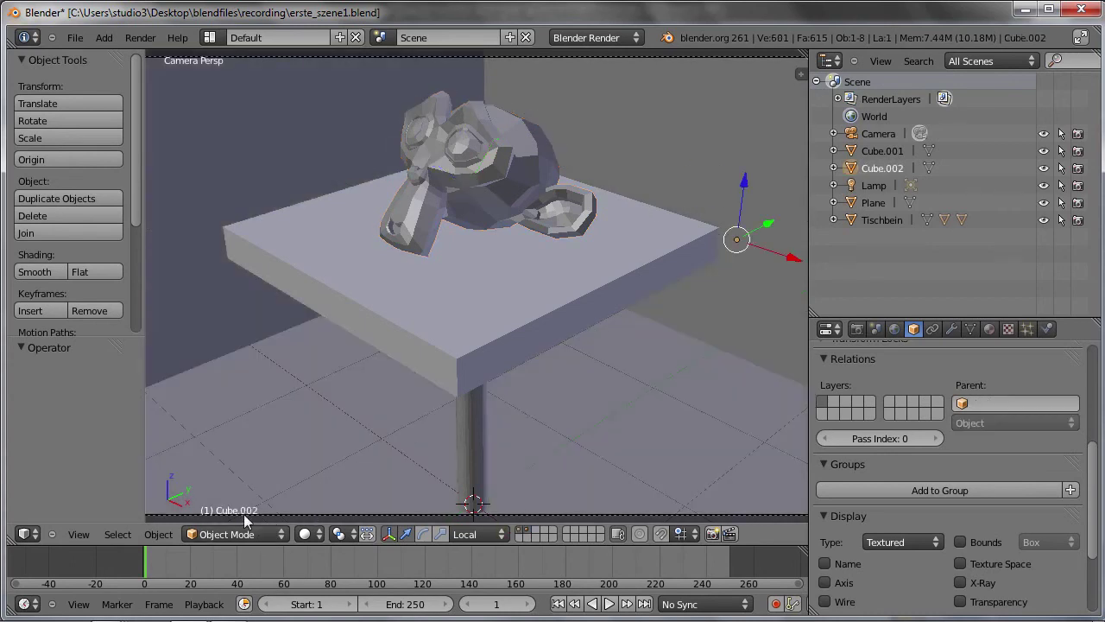
right_click(179, 178)
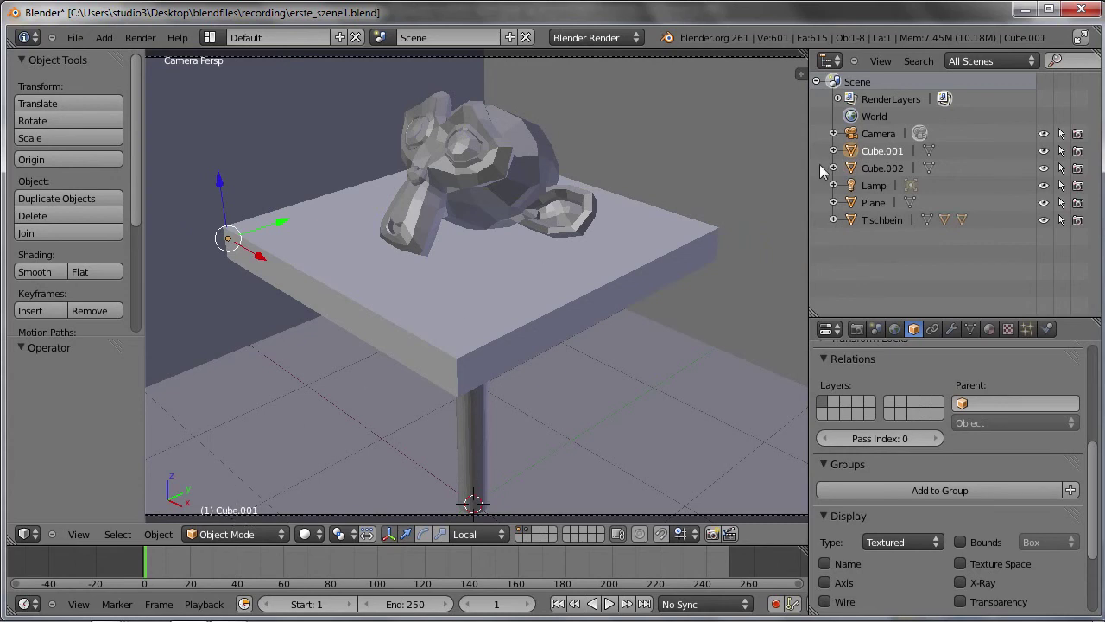
left_click(874, 202)
Orbit around the scene, return to camera view, and select the table leg Tischbein.
key("Home")
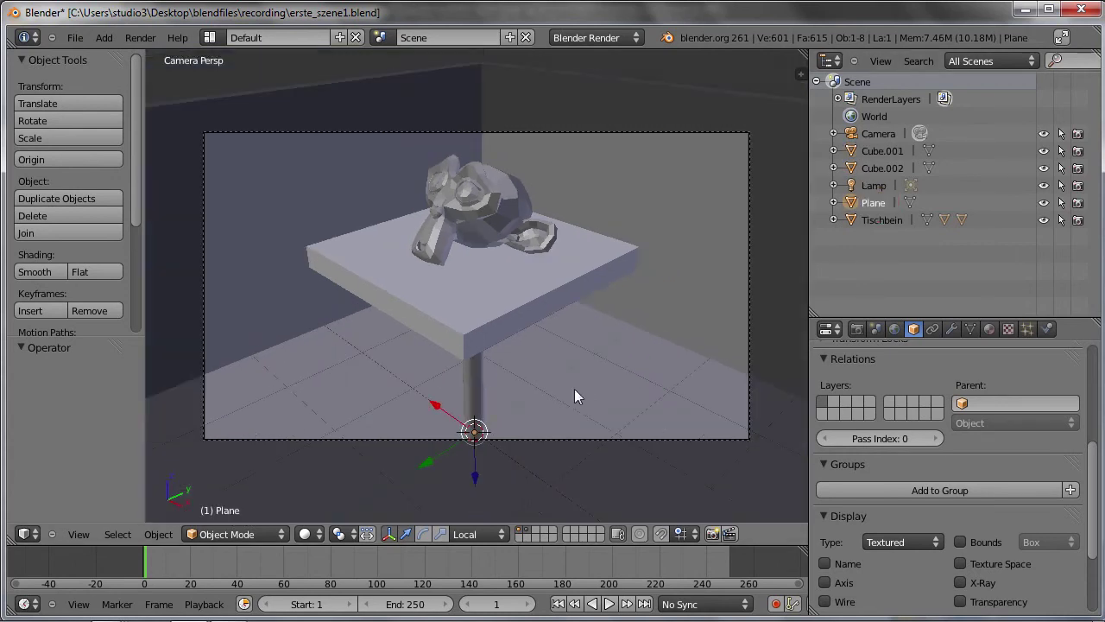
scroll(574, 389, "down", 1)
scroll(504, 389, "down", 2)
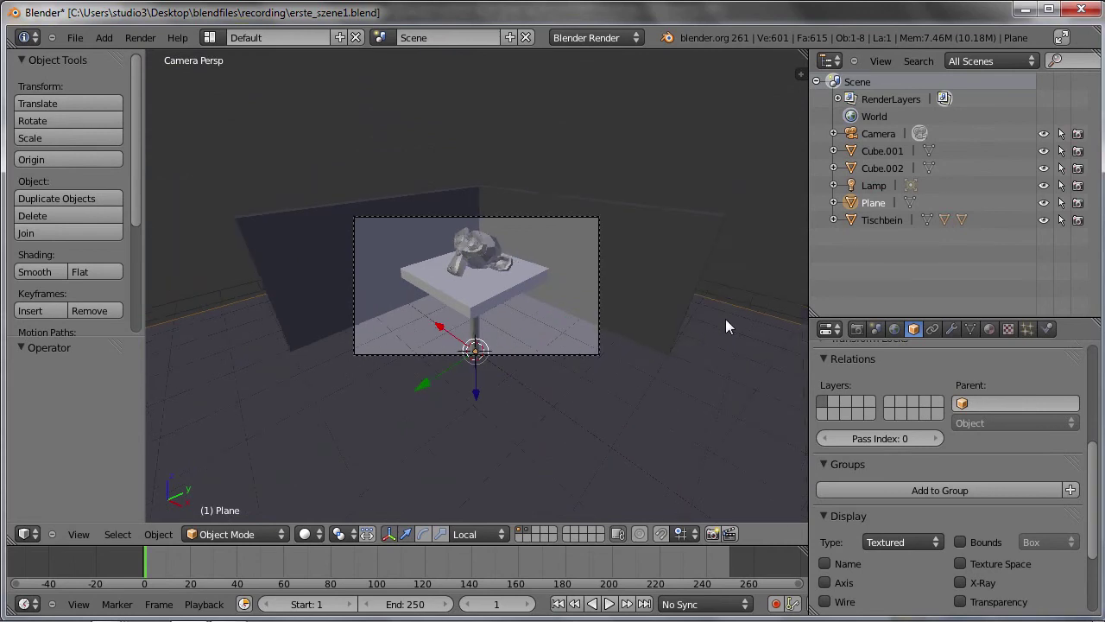
mouse_move(752, 313)
middle_mouse_down()
mouse_move(675, 323)
mouse_move(676, 289)
mouse_move(671, 339)
middle_mouse_up()
scroll(676, 289, "down", 5)
scroll(682, 311, "up", 2)
scroll(620, 289, "up", 4)
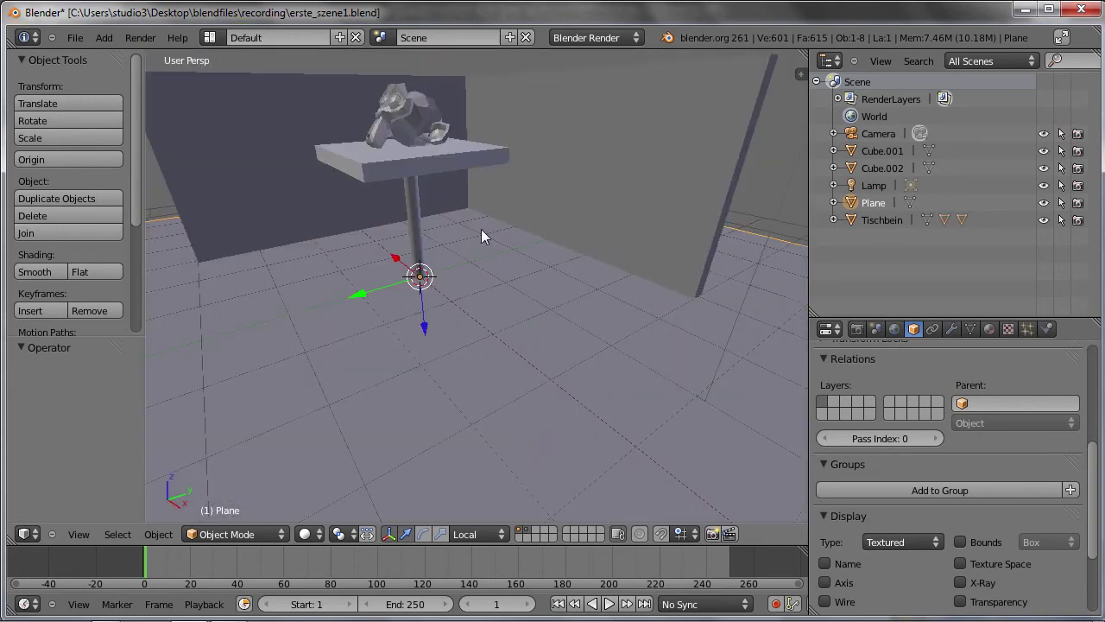
key("KP_0")
scroll(466, 226, "up", 2)
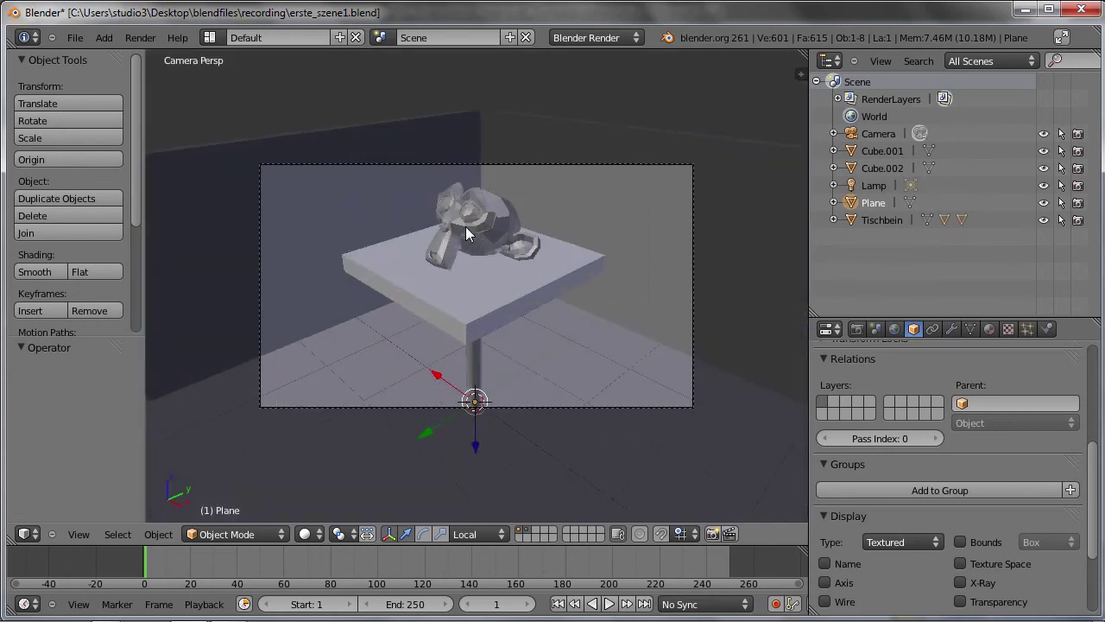
left_click(870, 220)
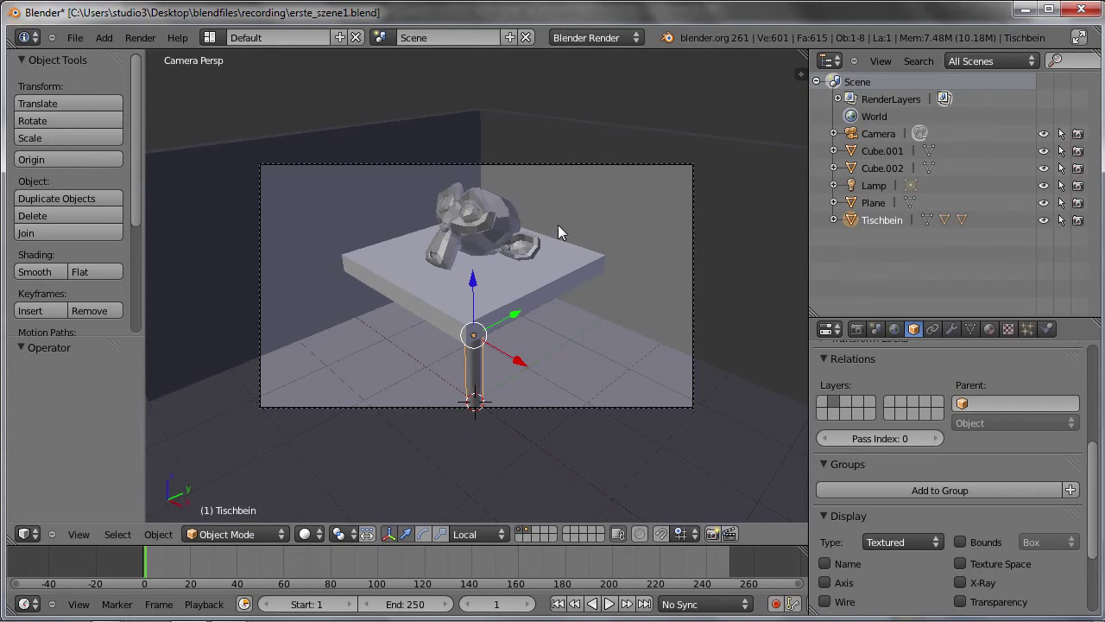
left_click(834, 220)
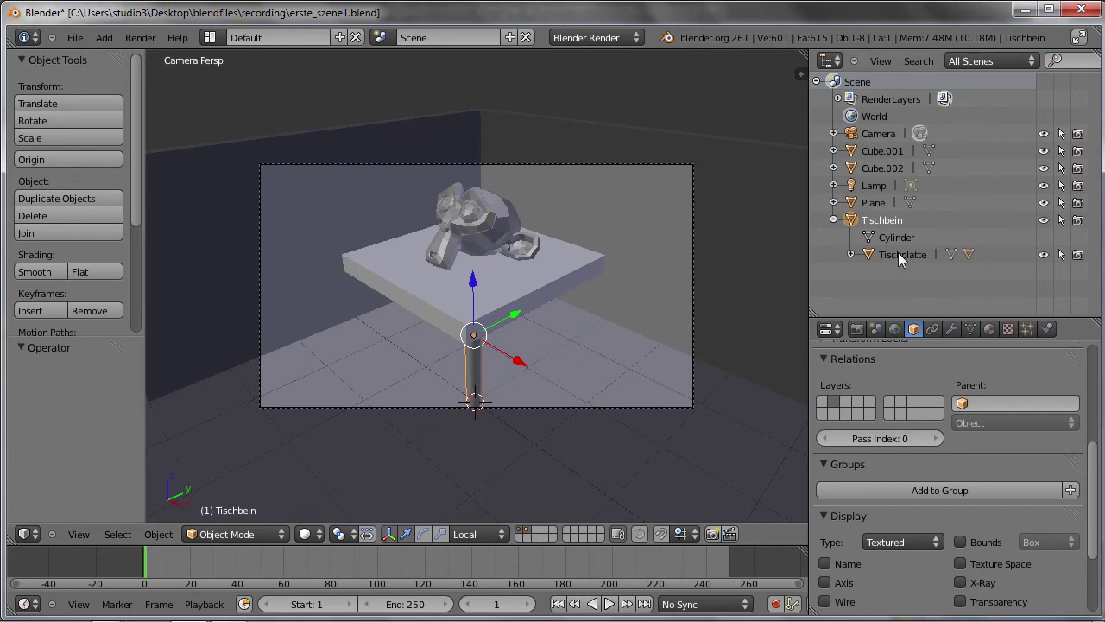
left_click(850, 254)
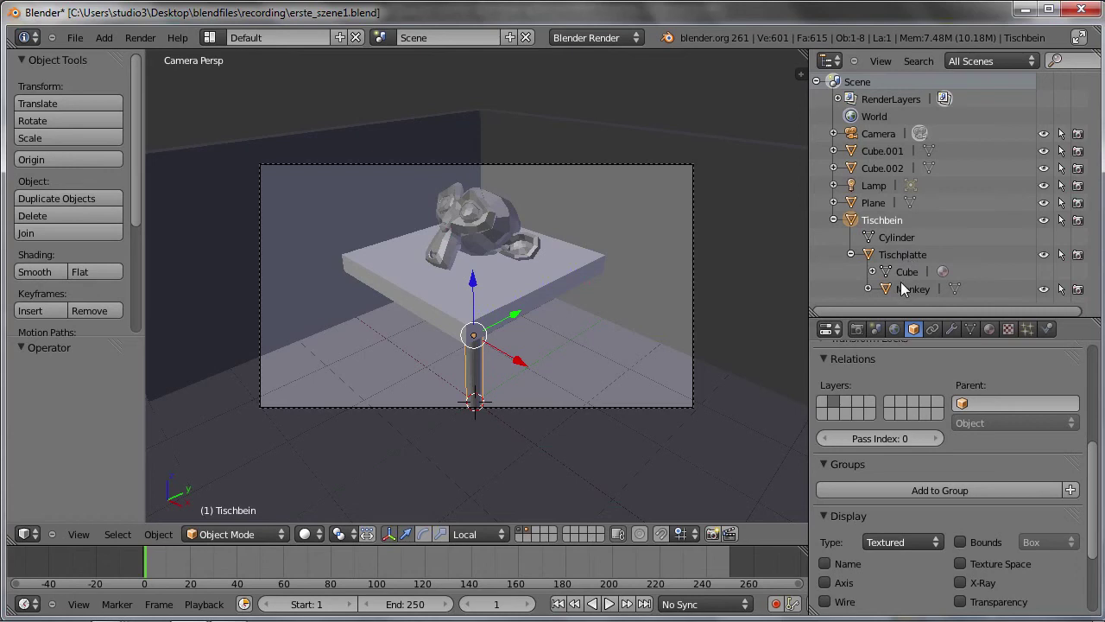
left_click(869, 289)
scroll(902, 282, "down", 1)
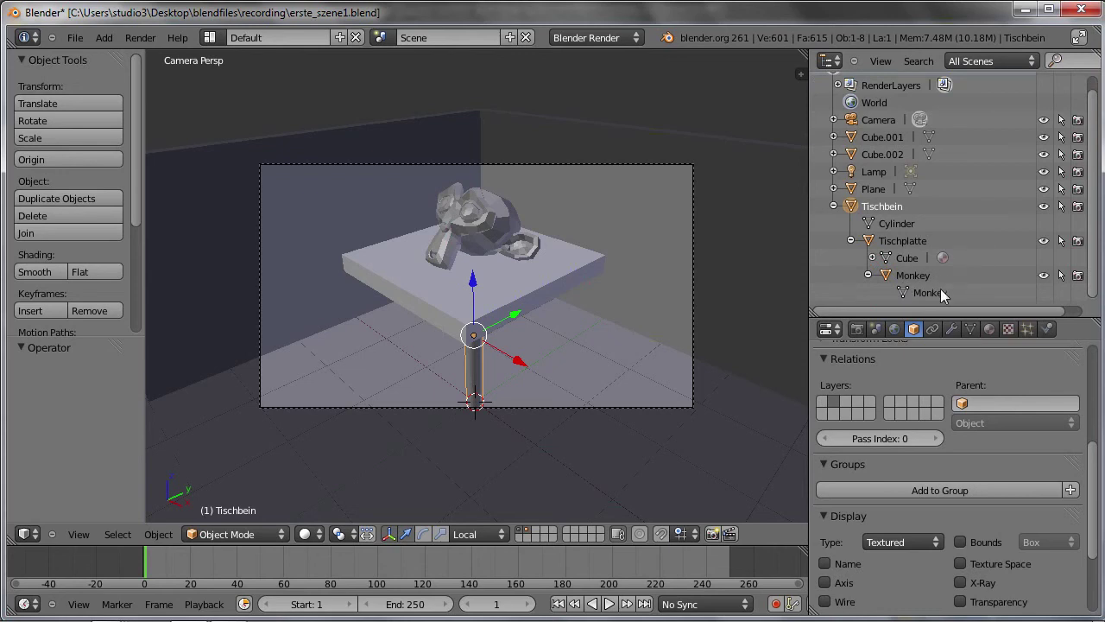
left_click(870, 275)
left_click(851, 254)
left_click(851, 254)
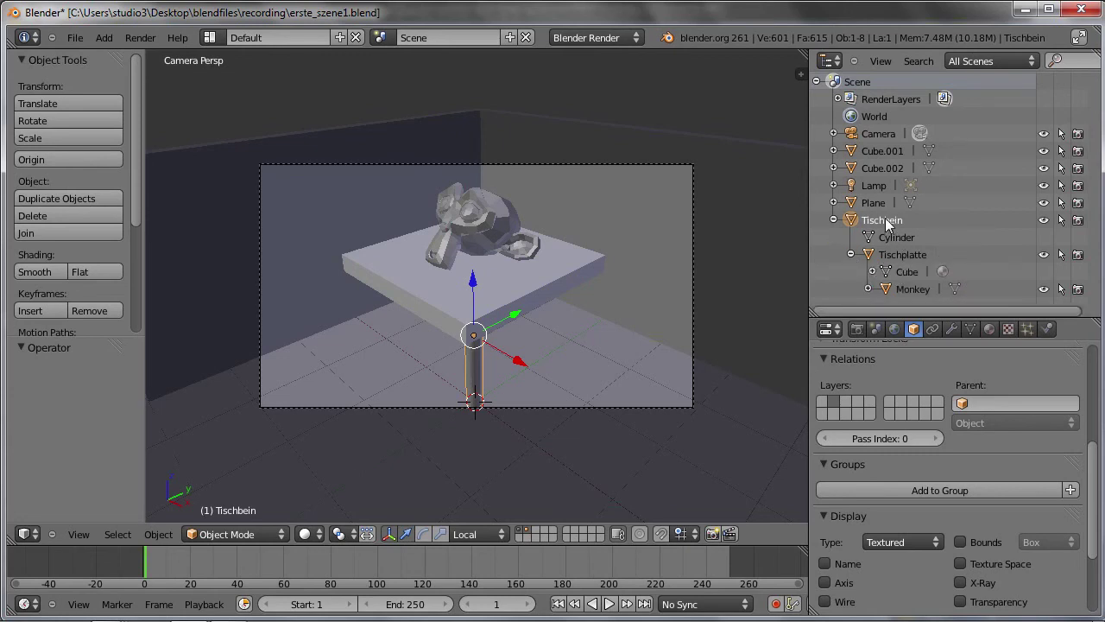
left_click(908, 257)
left_click(921, 292)
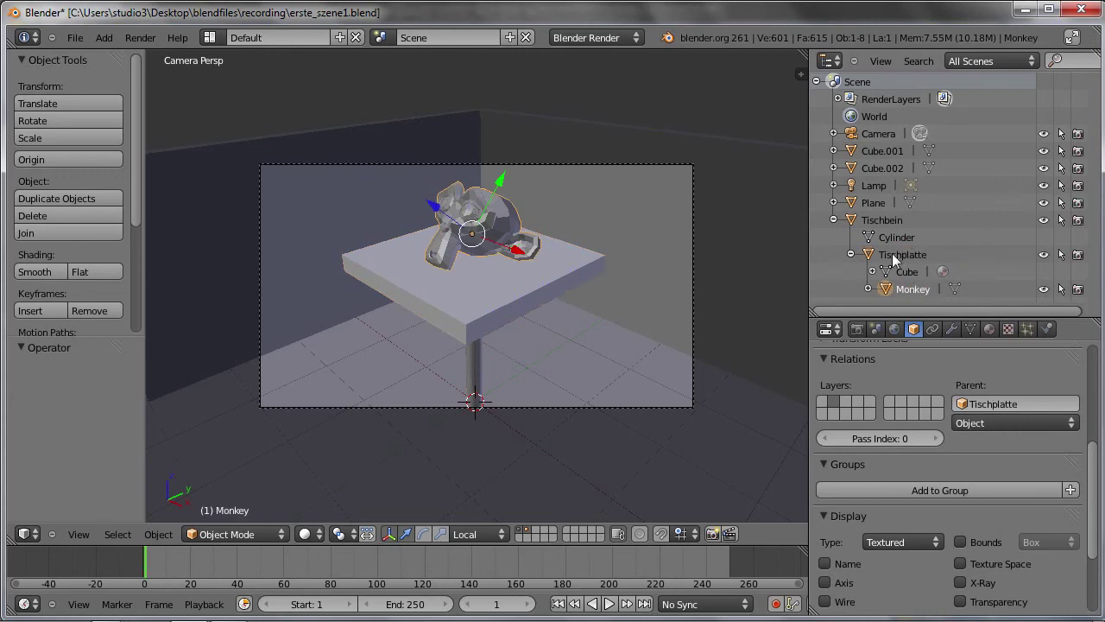
left_click(894, 259)
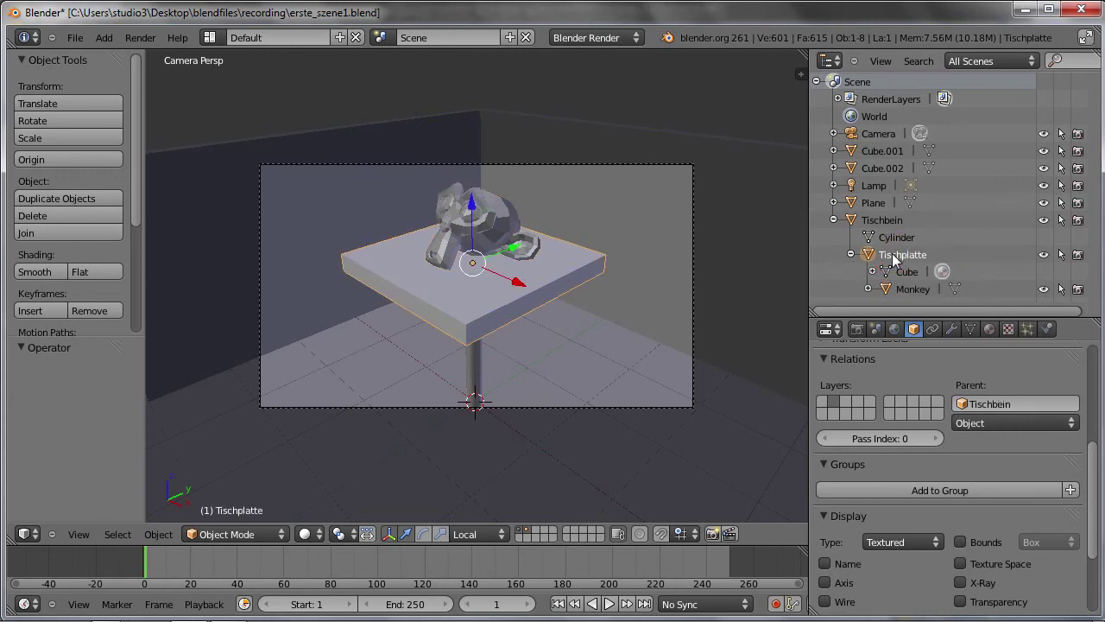
left_click(882, 221)
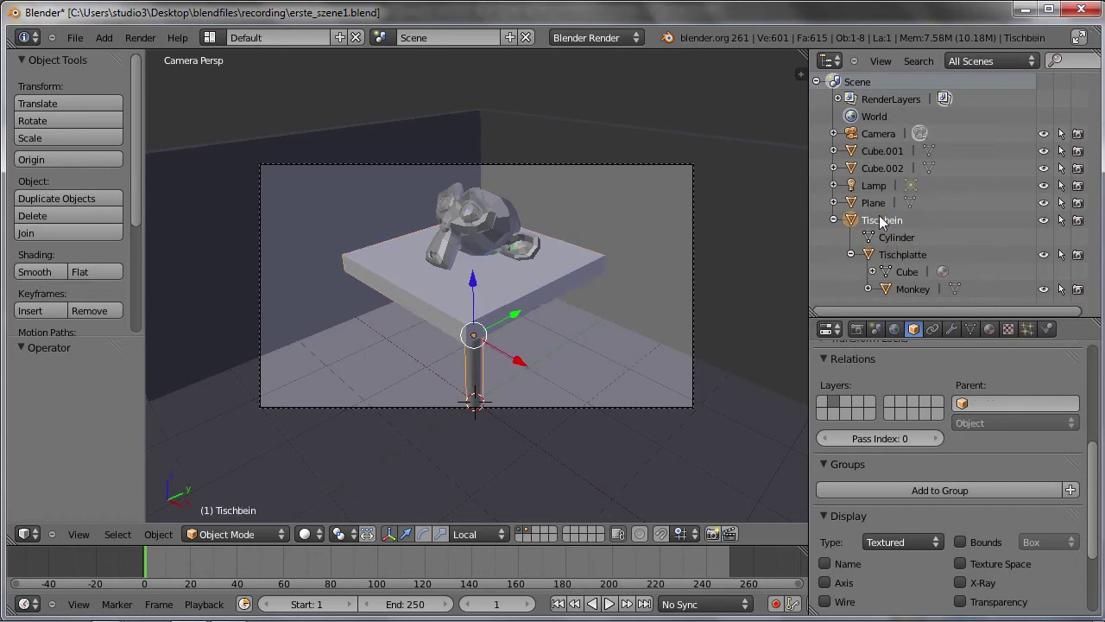
mouse_move(524, 316)
left_mouse_down()
mouse_move(451, 361)
mouse_move(499, 324)
mouse_move(494, 334)
left_mouse_up()
right_click(494, 334)
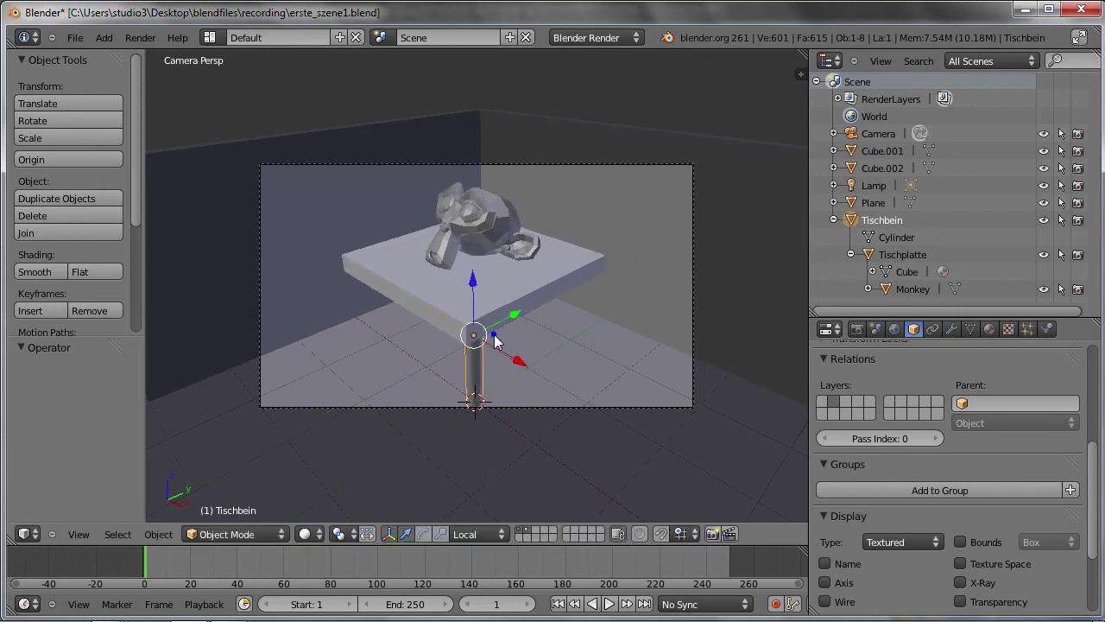
left_click(833, 220)
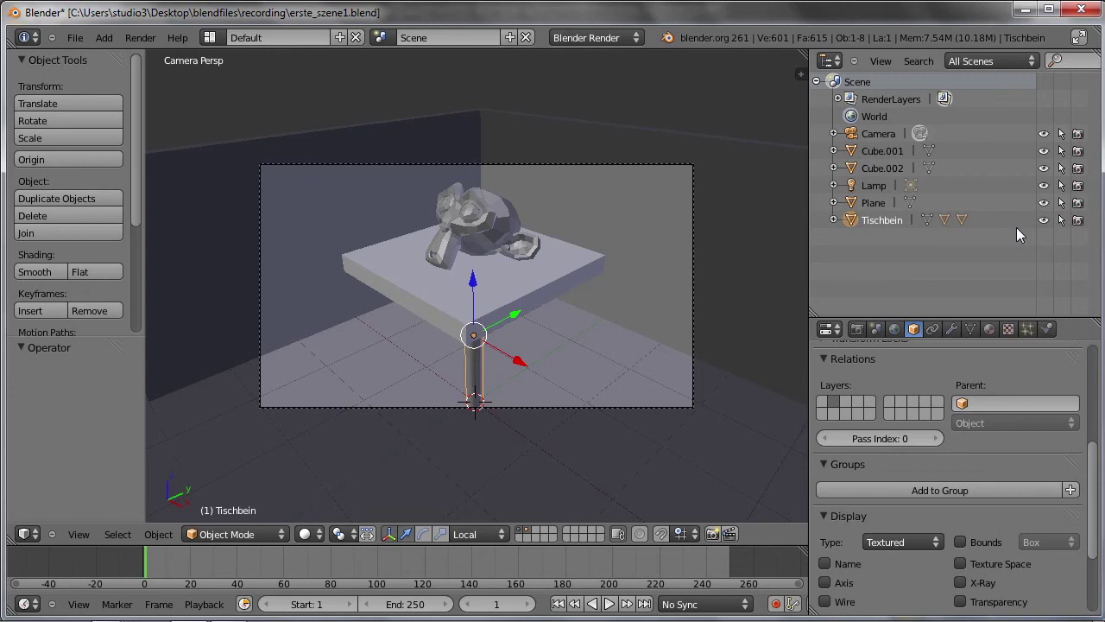
Toggle Tischbein's and the Monkey's visibility off and on, and expand Tischbein's hierarchy in the Outliner.
right_click(487, 226)
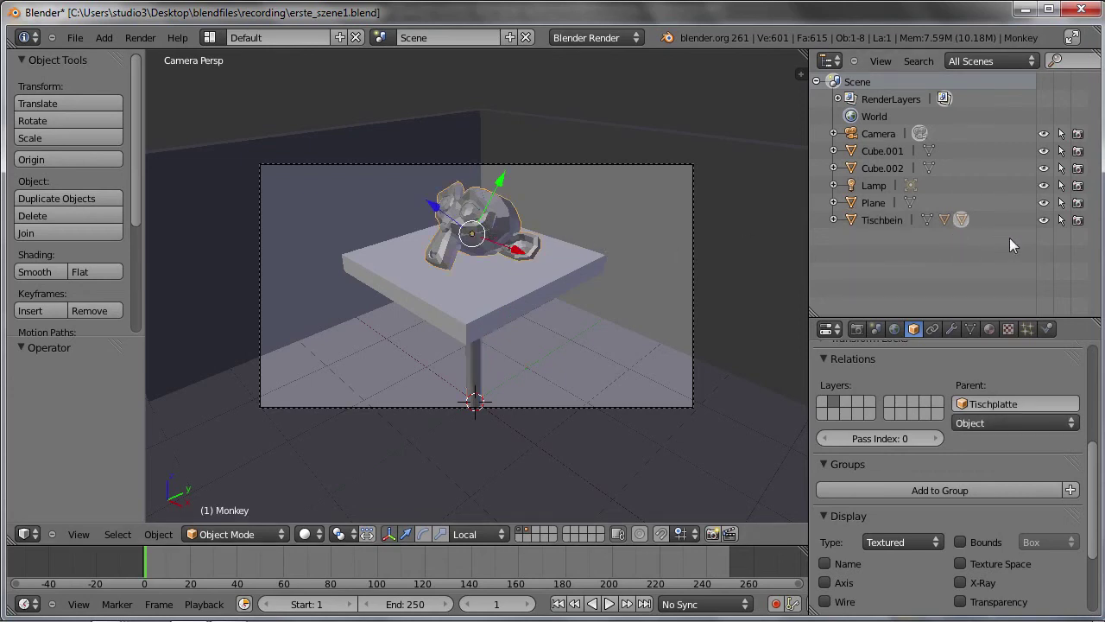
left_click(1044, 222)
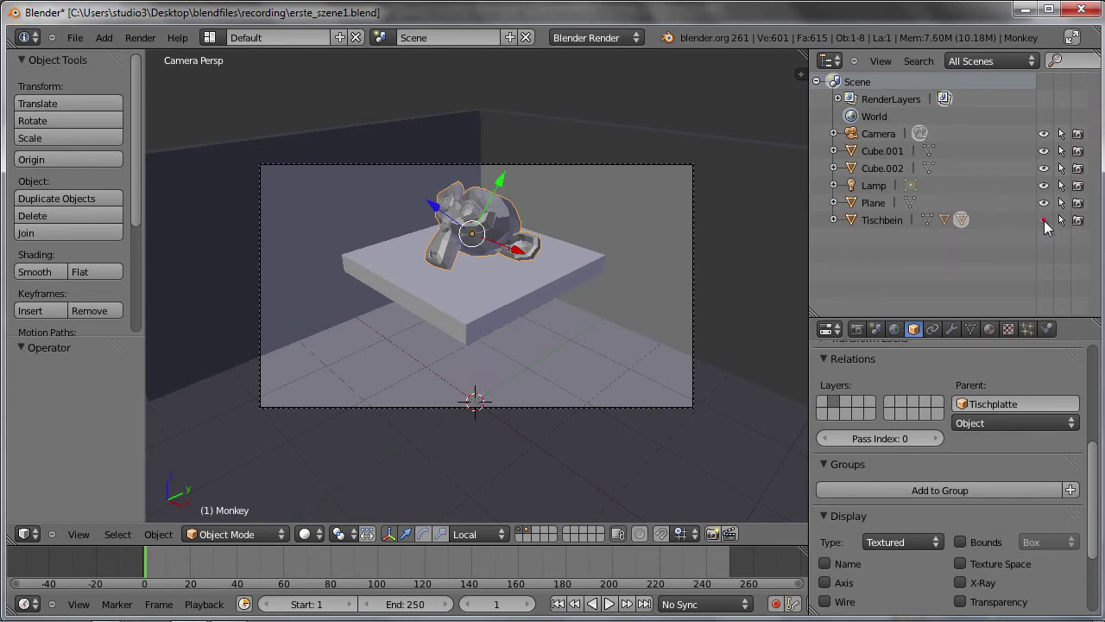
left_click(1043, 220)
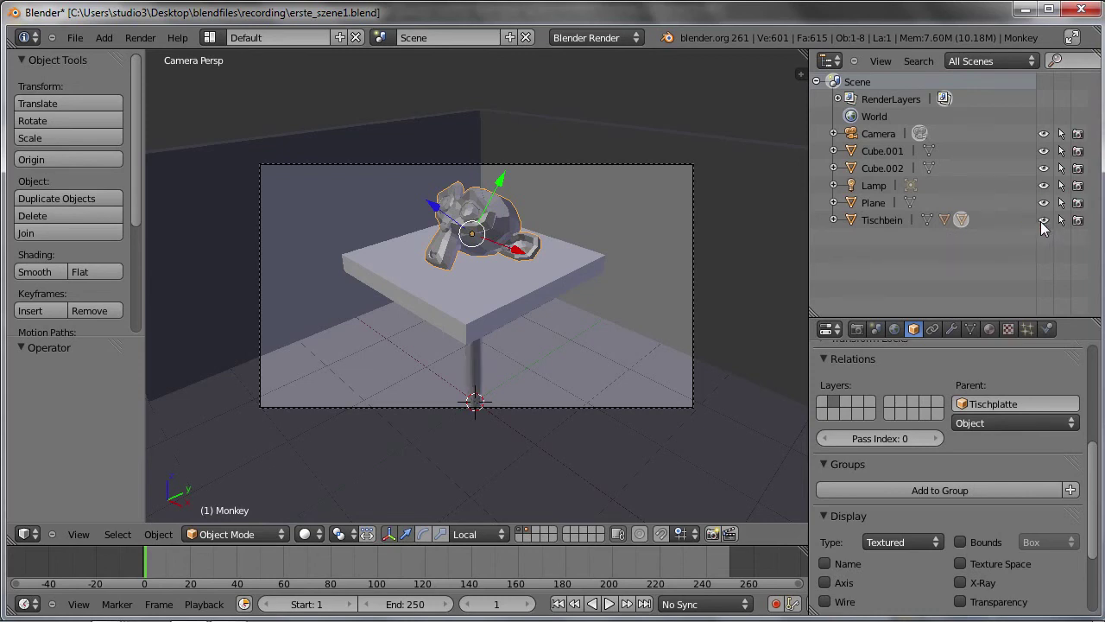
left_click(834, 220)
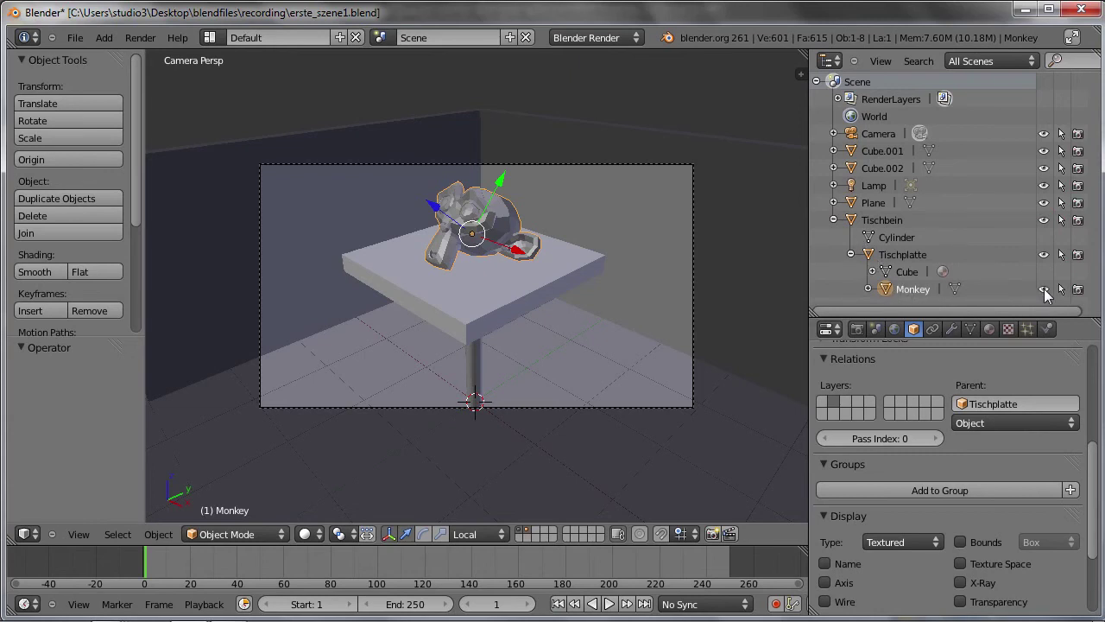
left_click(1044, 289)
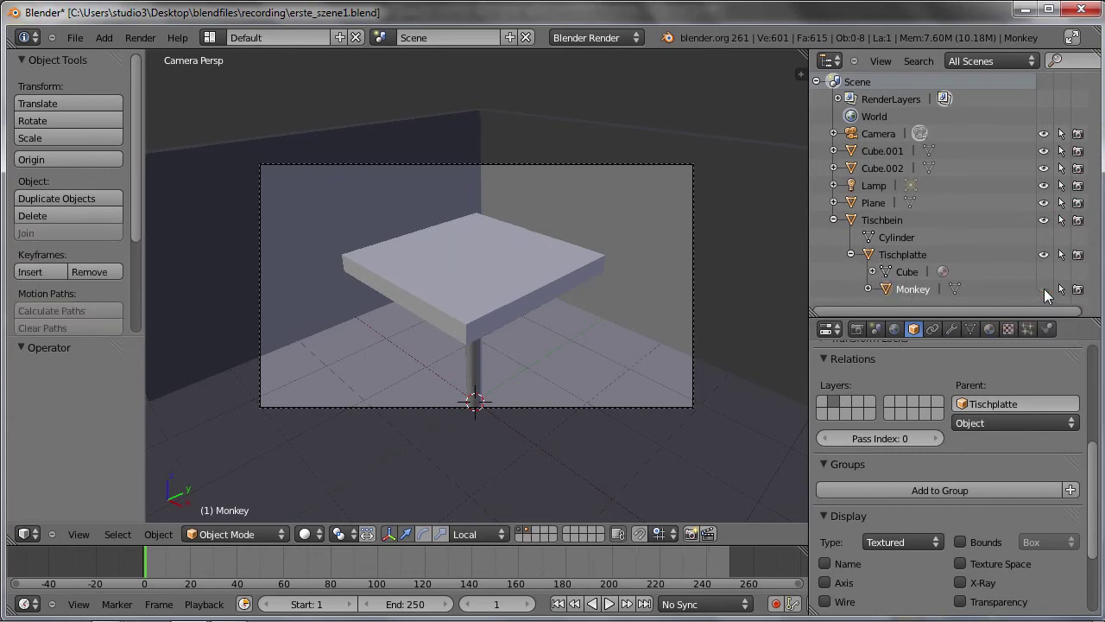
left_click(1044, 289)
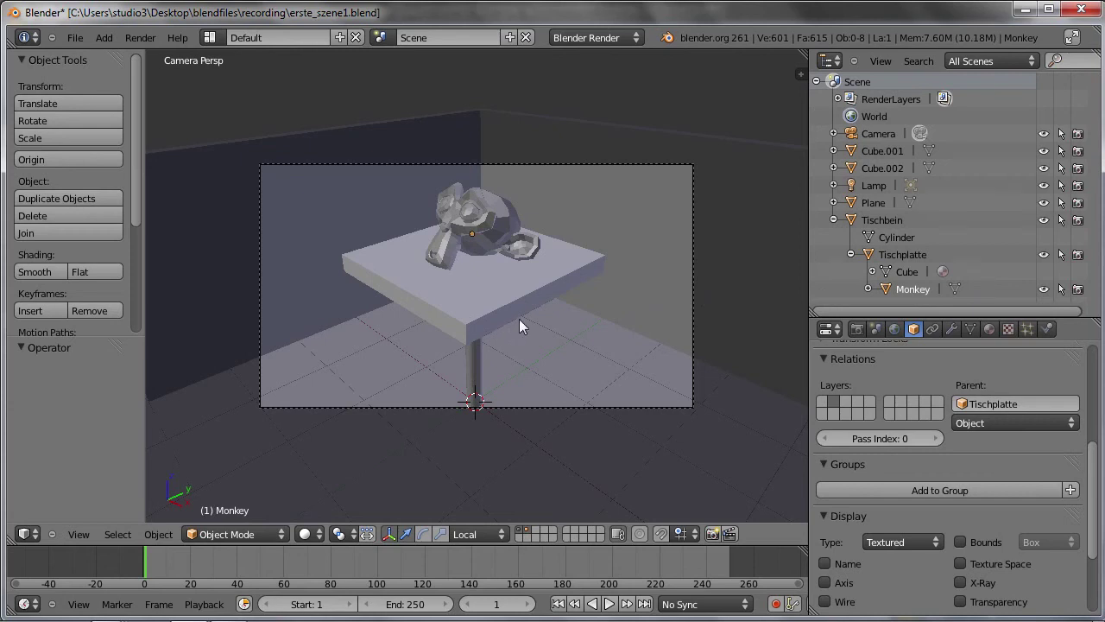
right_click(510, 250)
key("h")
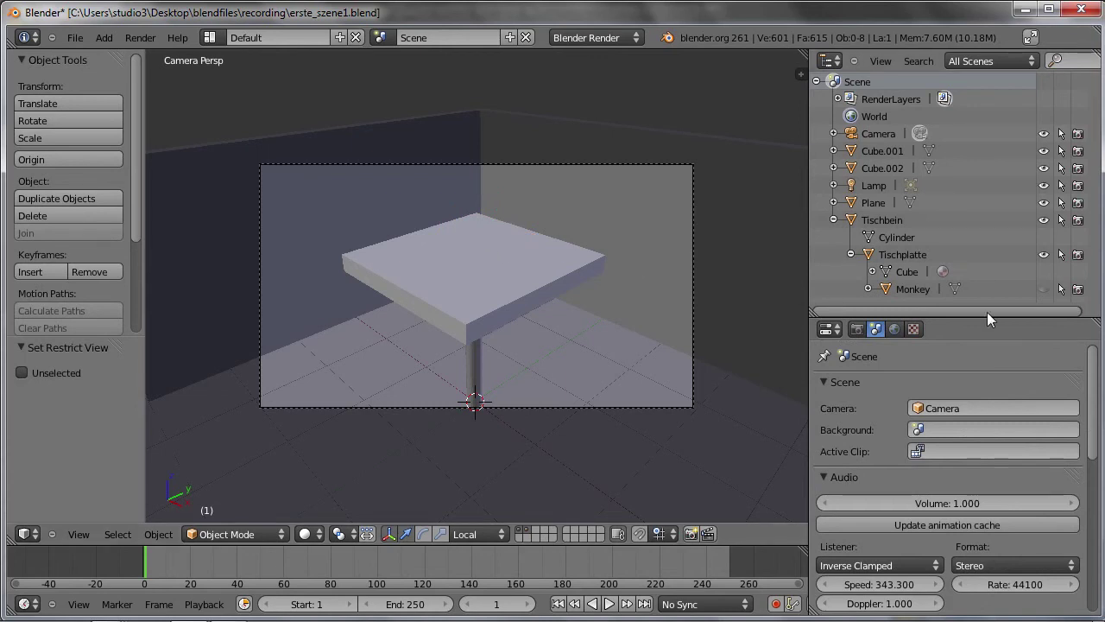
left_click(1046, 286)
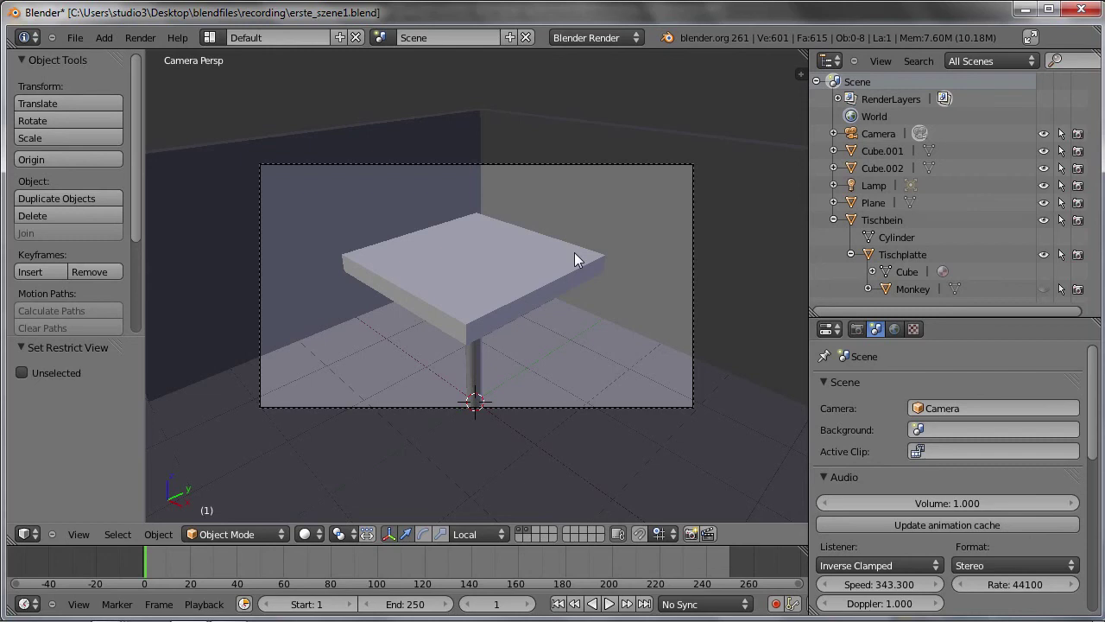
key("alt+h")
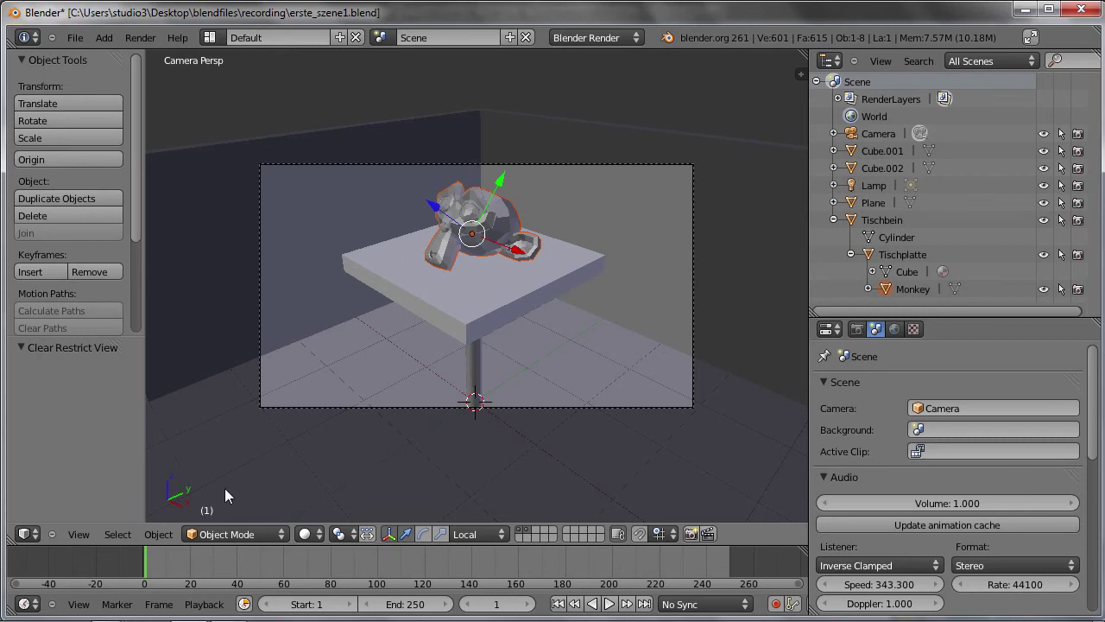
left_click(162, 537)
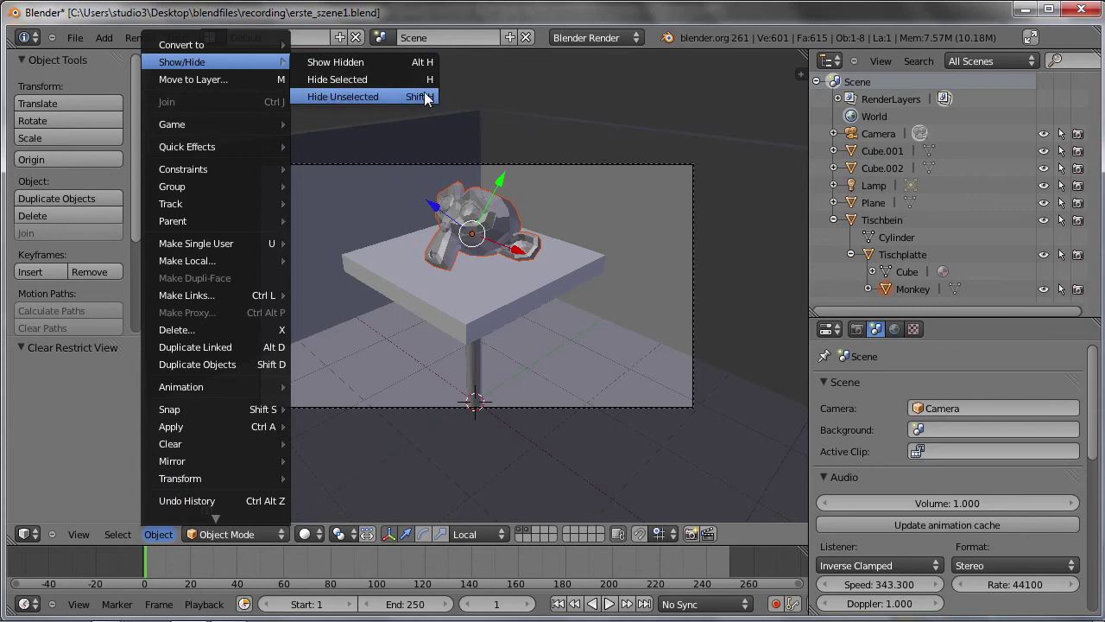
left_click(484, 207)
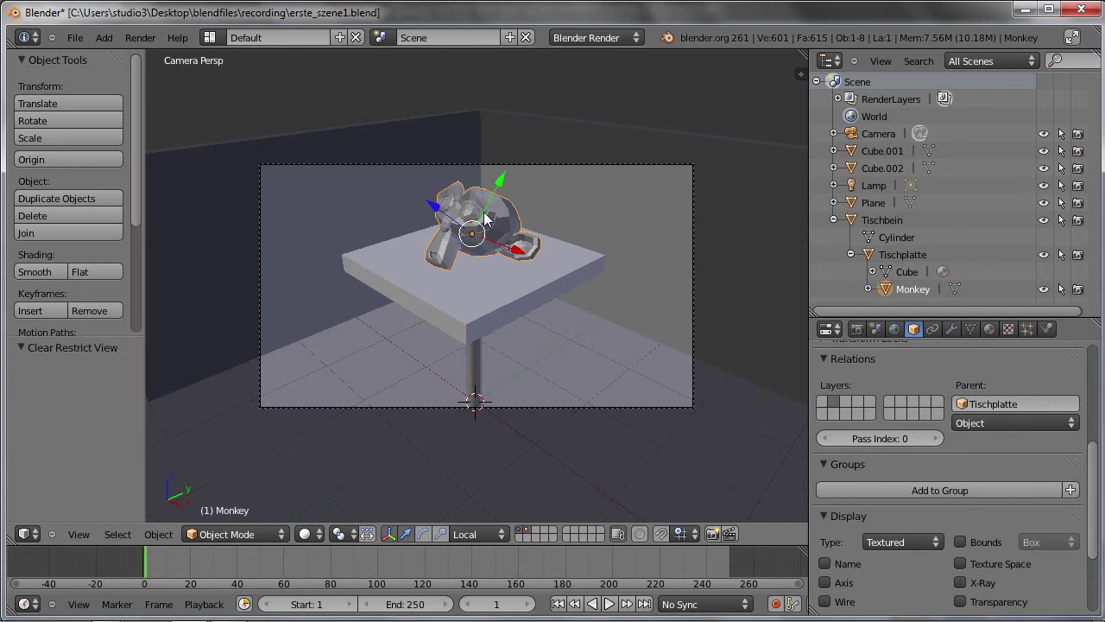
Isolate the Monkey with Shift+H, unhide all with Alt+H, then list the Monkey's Parent choices.
key("shift+h")
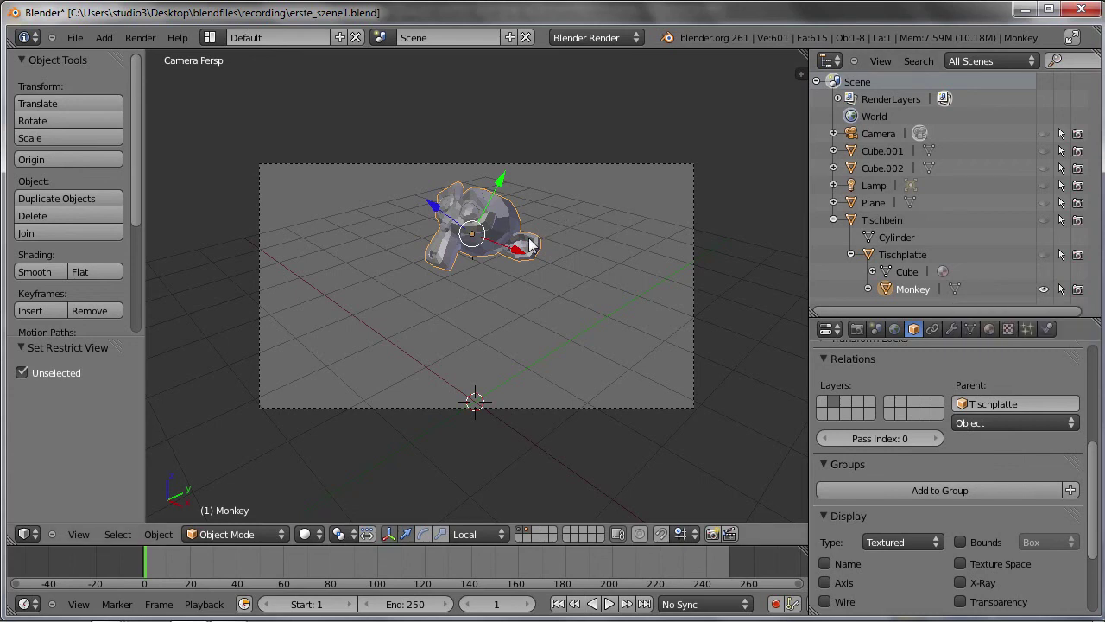
key("alt+h")
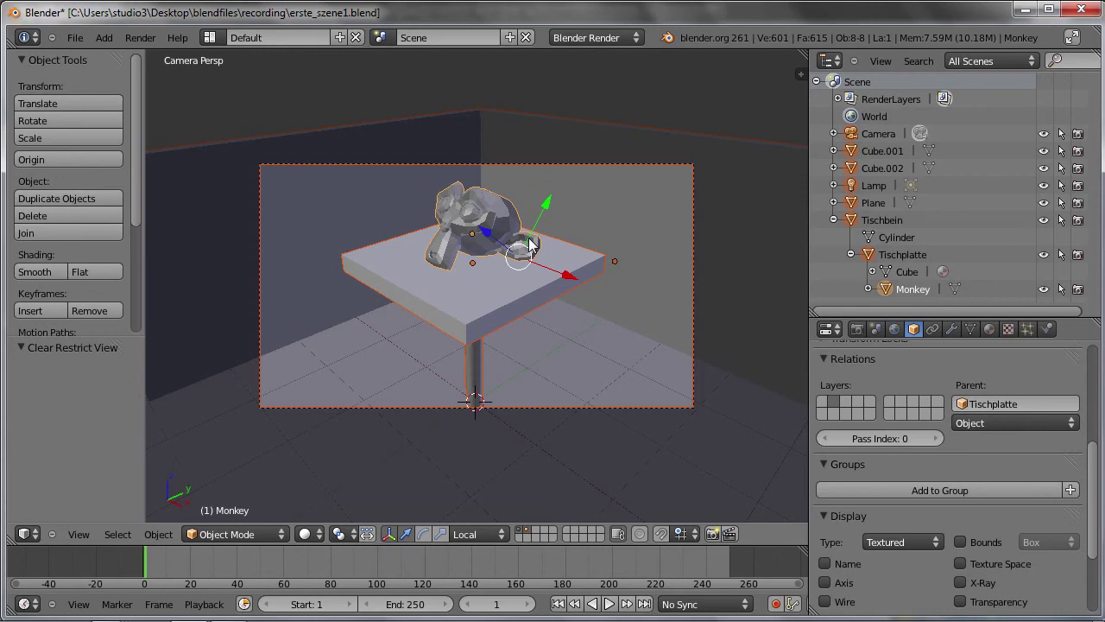
right_click(483, 254)
right_click(489, 229)
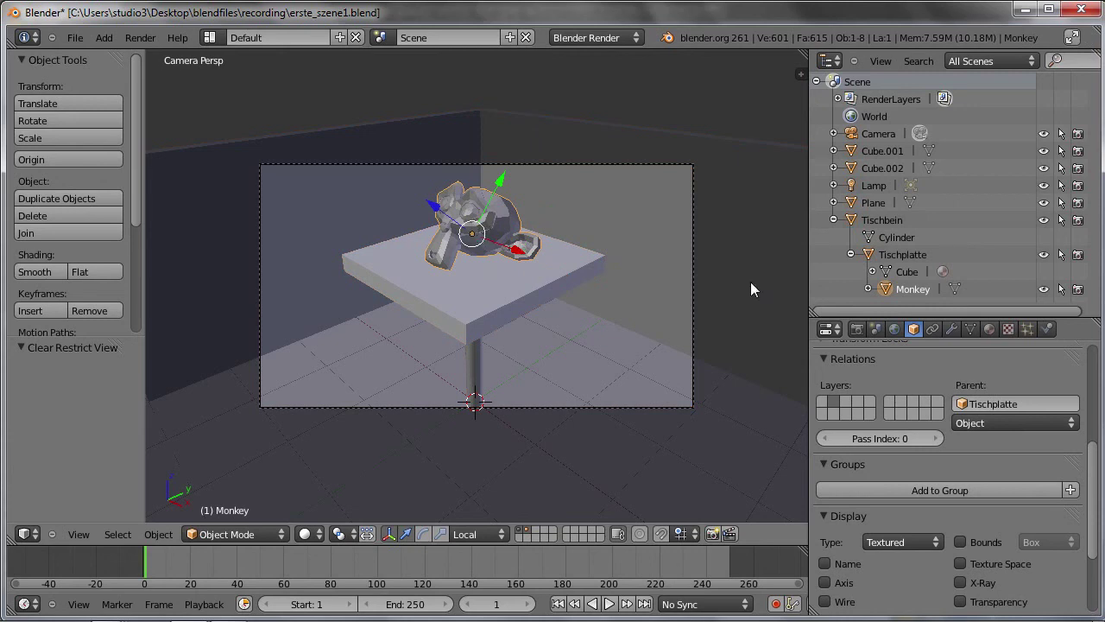
left_click(988, 404)
Clear the Monkey's Parent field, undo it, and cancel the Alt+P parent menu.
key("BackSpace")
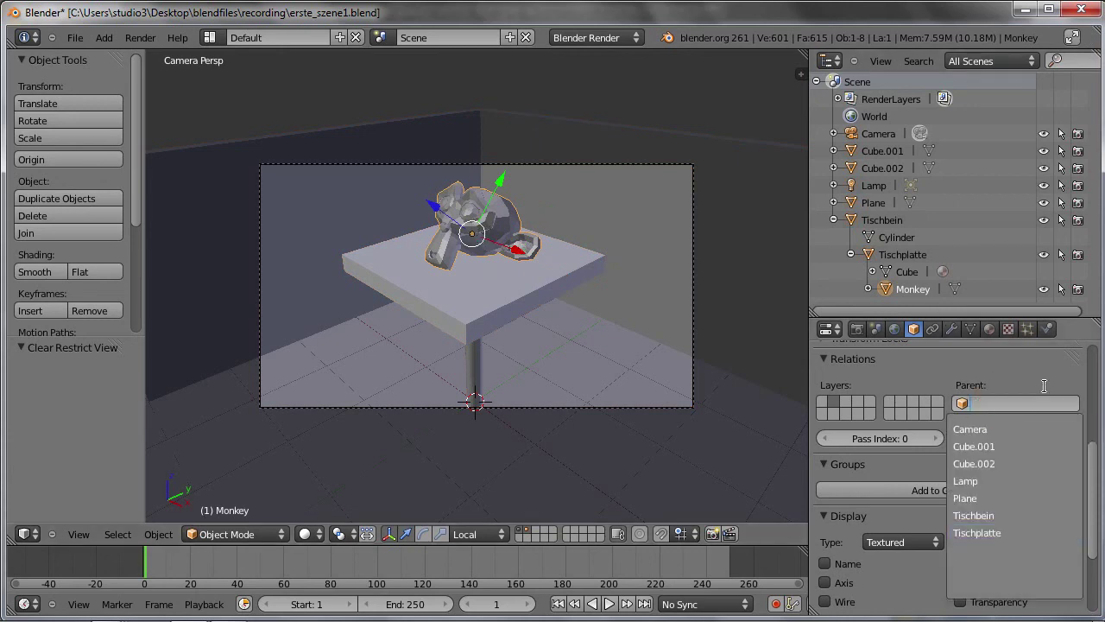
key("Return")
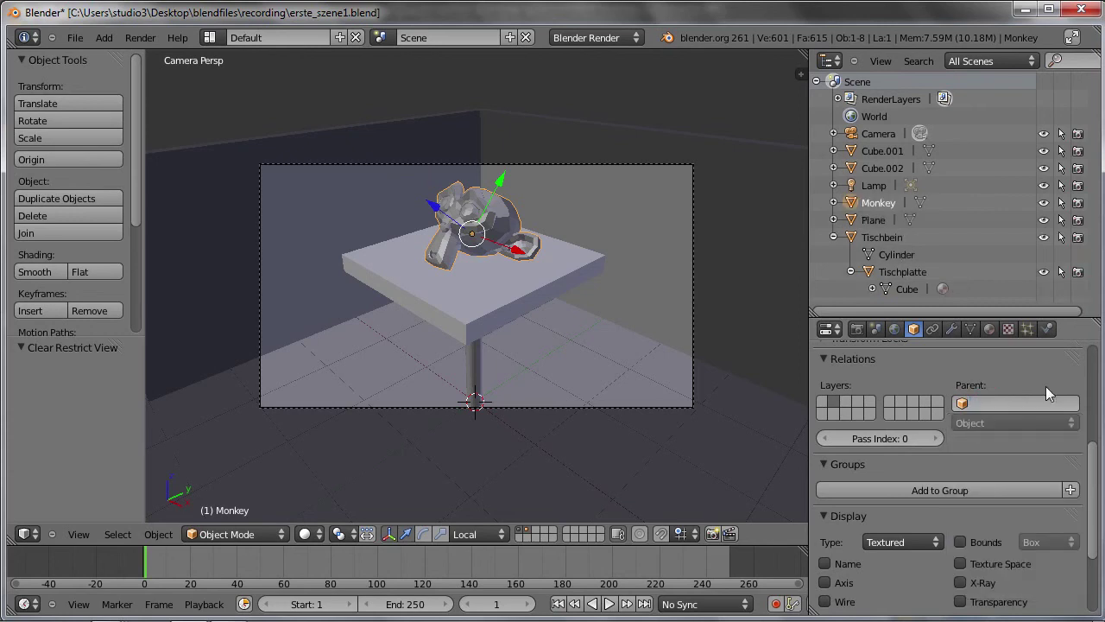
key("ctrl+z")
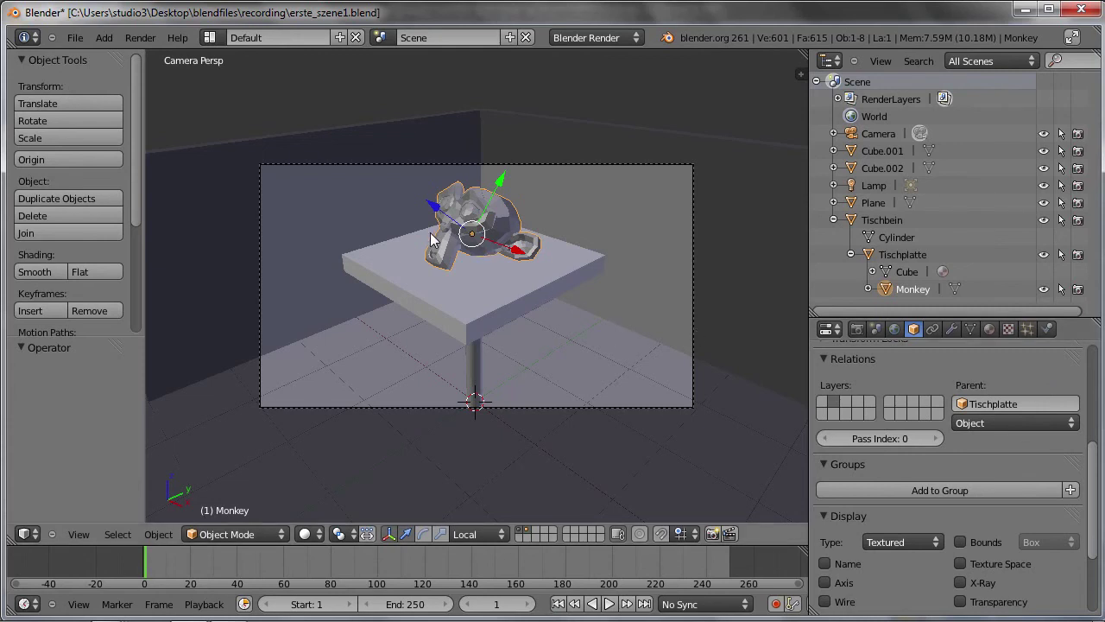
key("alt+p")
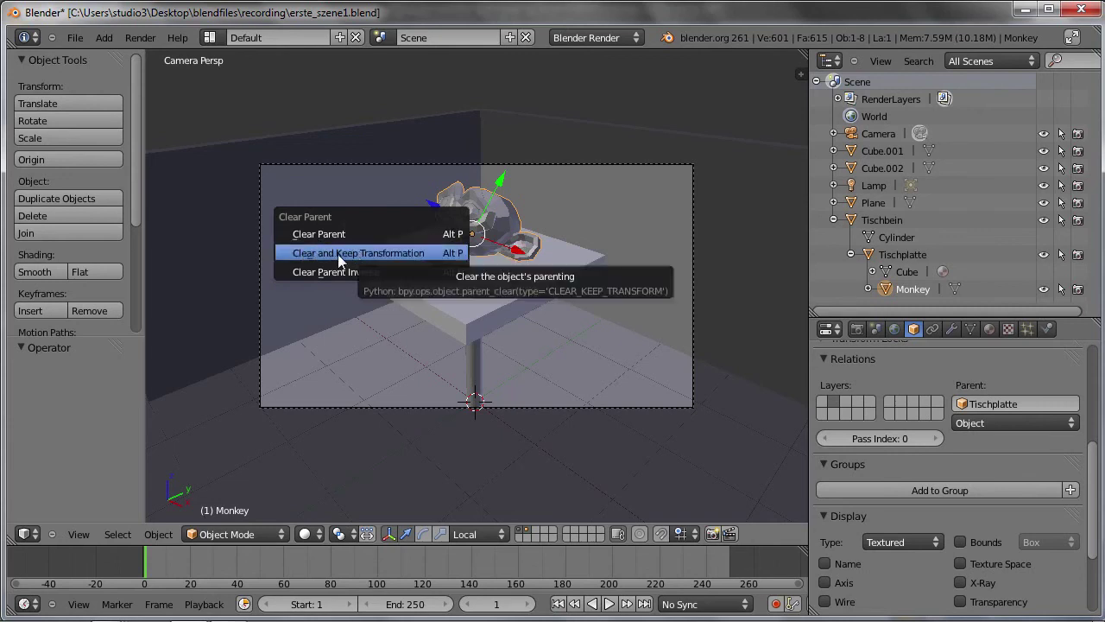
left_click(285, 293)
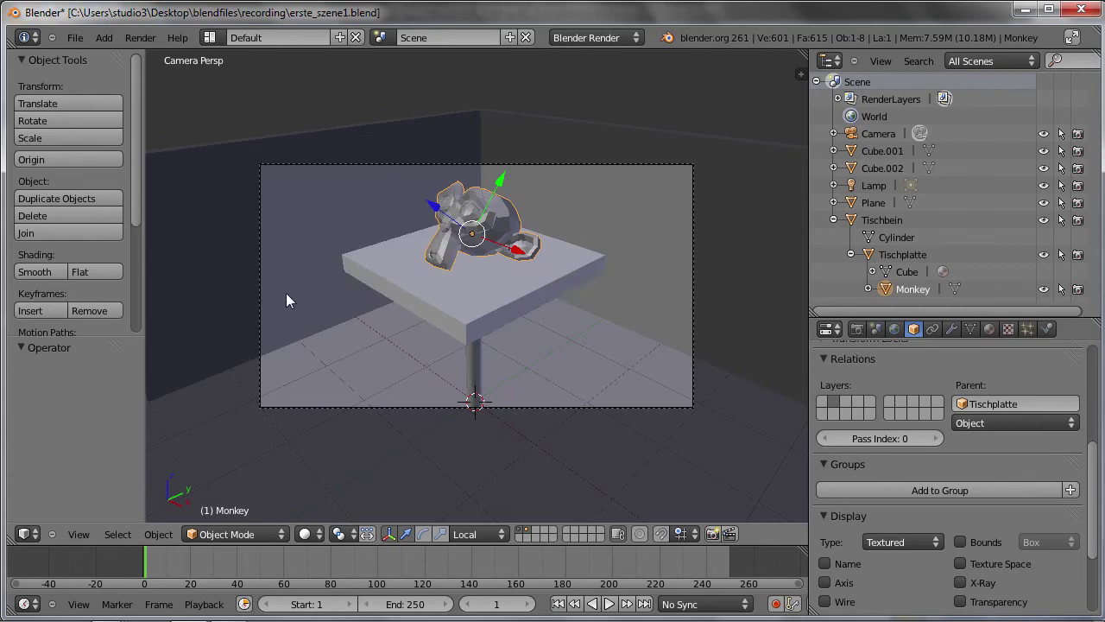
Select the Tischplatte tabletop and raise it with the Monkey along Z.
right_click(471, 359)
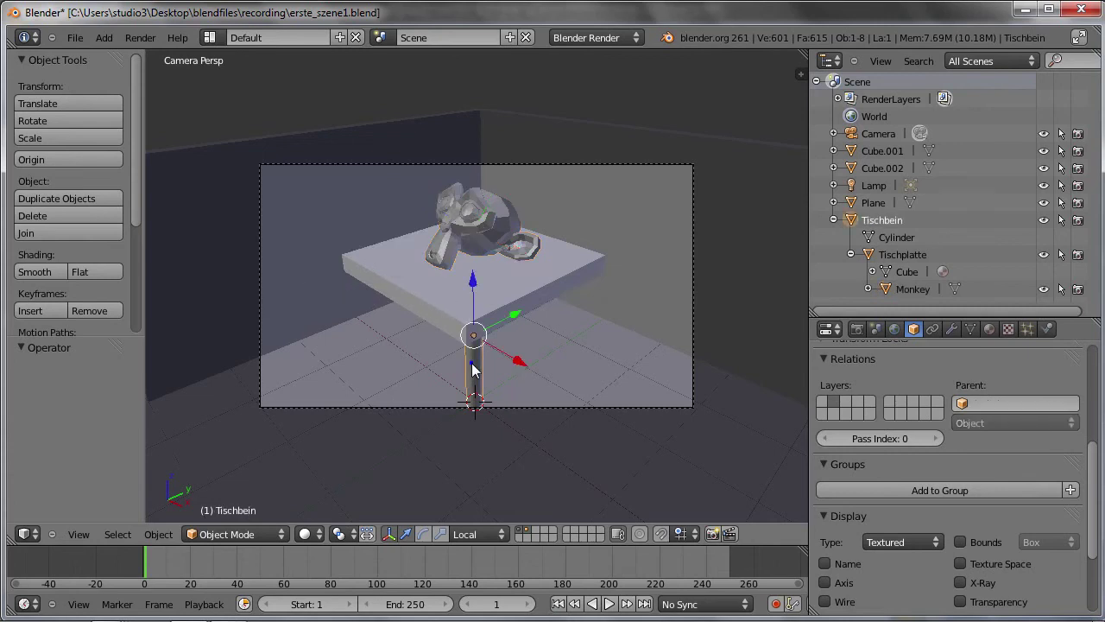
right_click(466, 285)
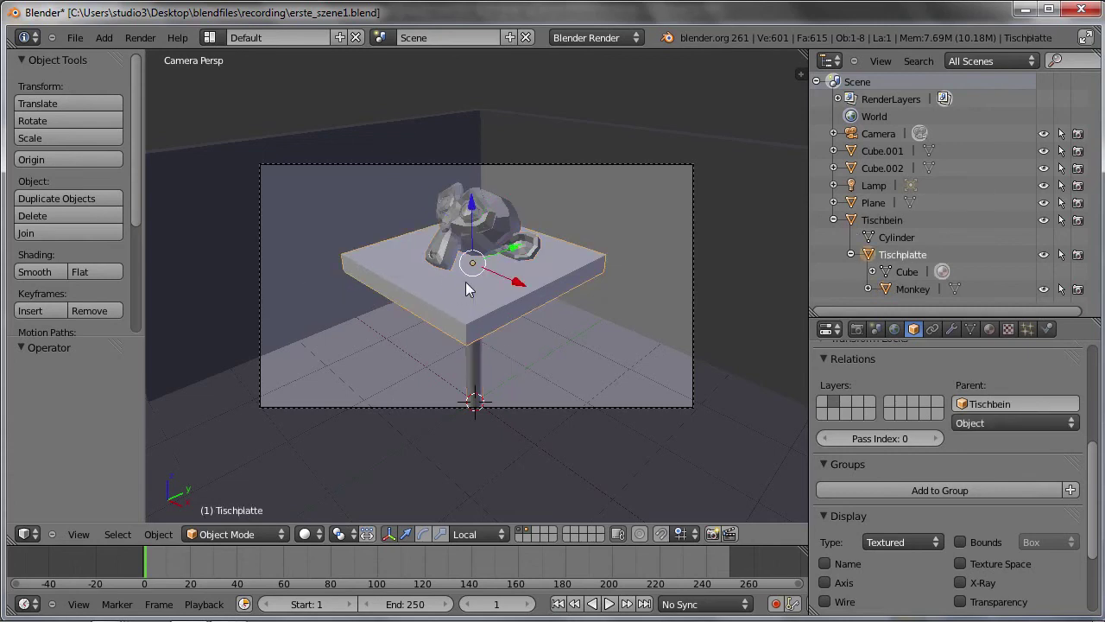
left_click_drag(474, 210, 455, 106)
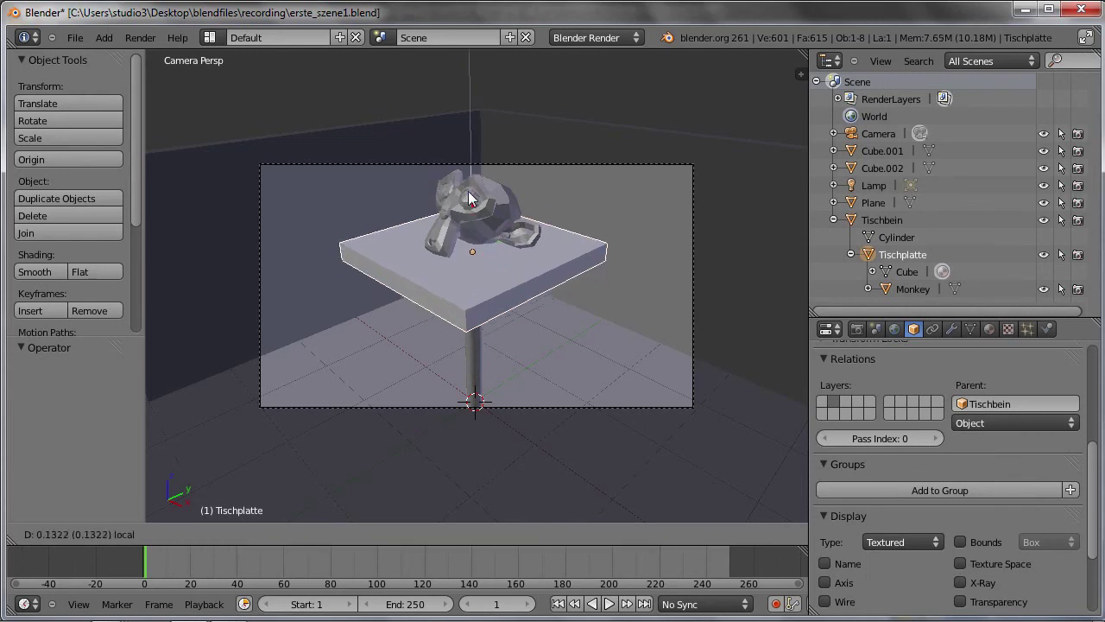
left_click(455, 106)
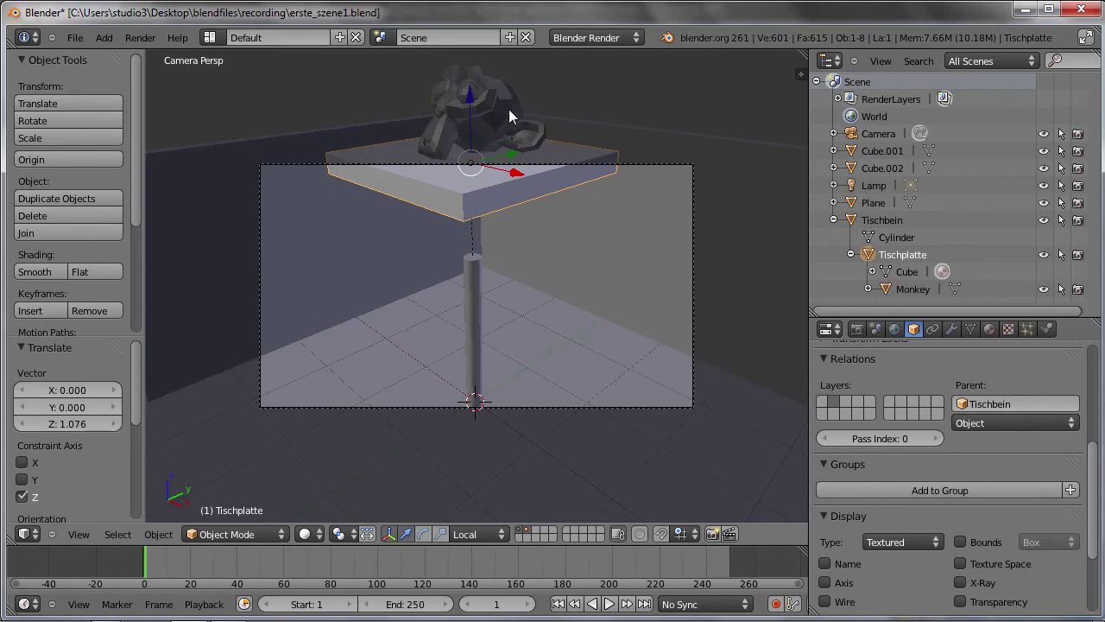
Clear the Monkey's parent so it detaches from the raised tabletop.
right_click(475, 100)
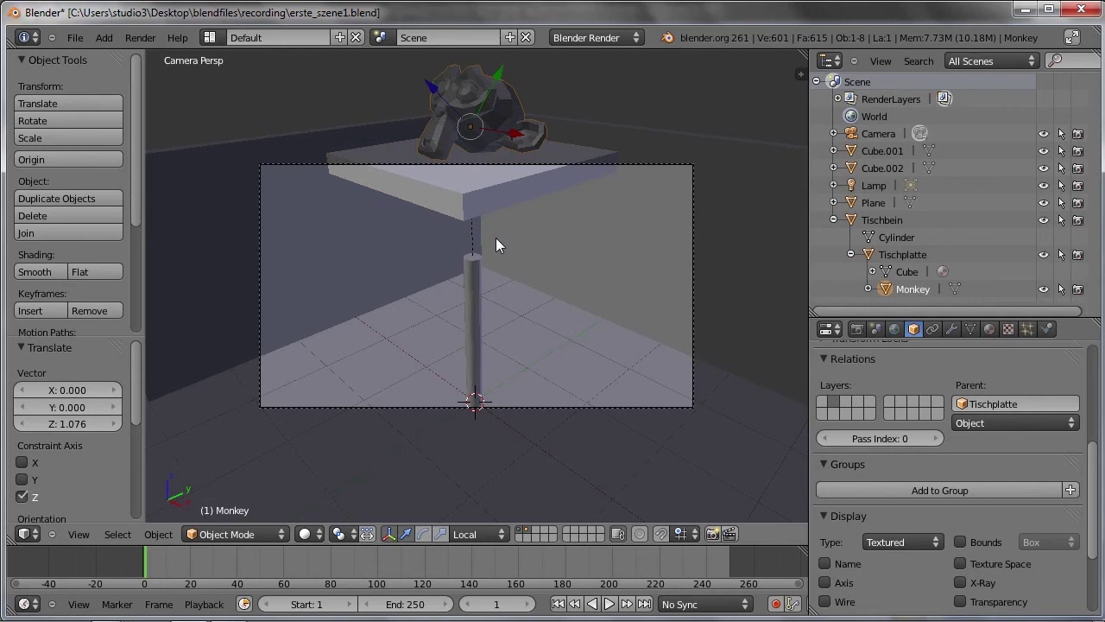
key("alt+p")
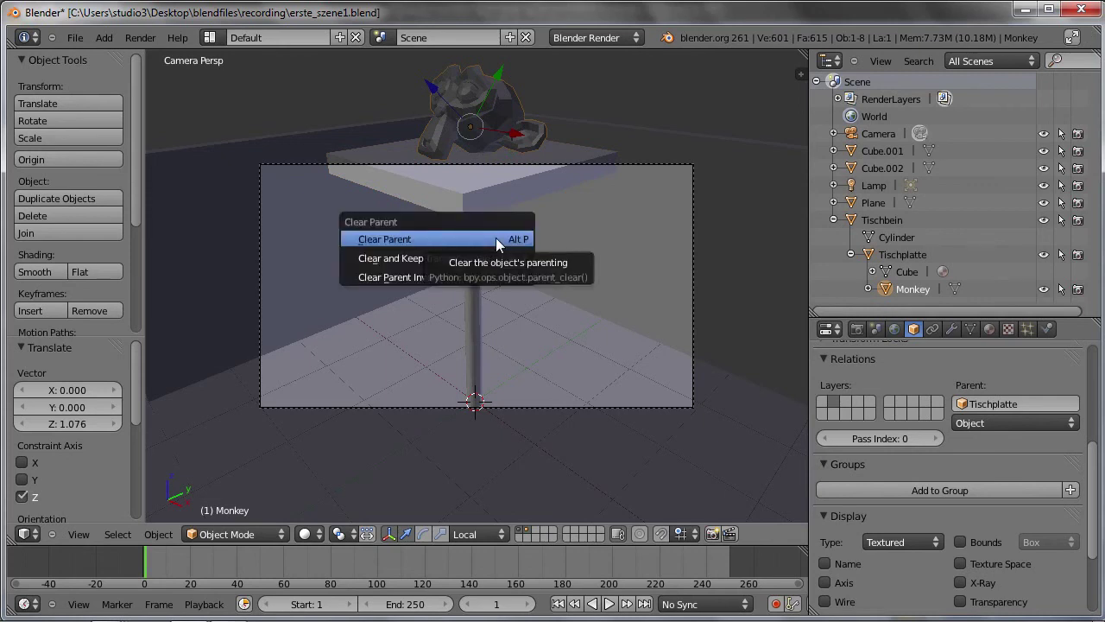
left_click(495, 242)
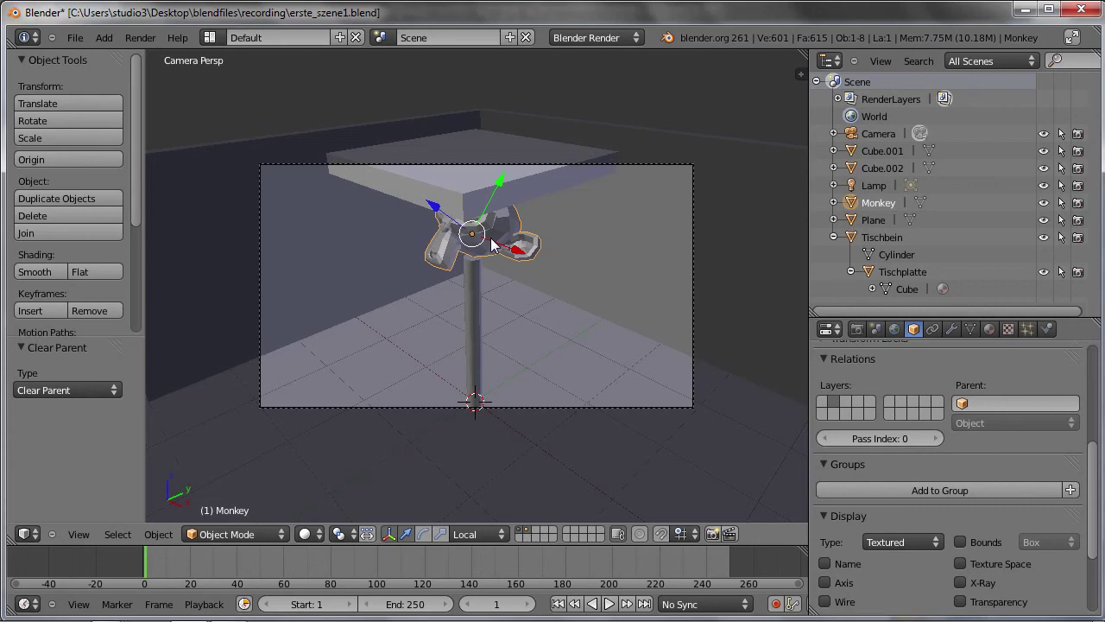
Undo the detach, try Clear and Keep Transformation, then undo twice to restore parenting and height.
key("ctrl+z")
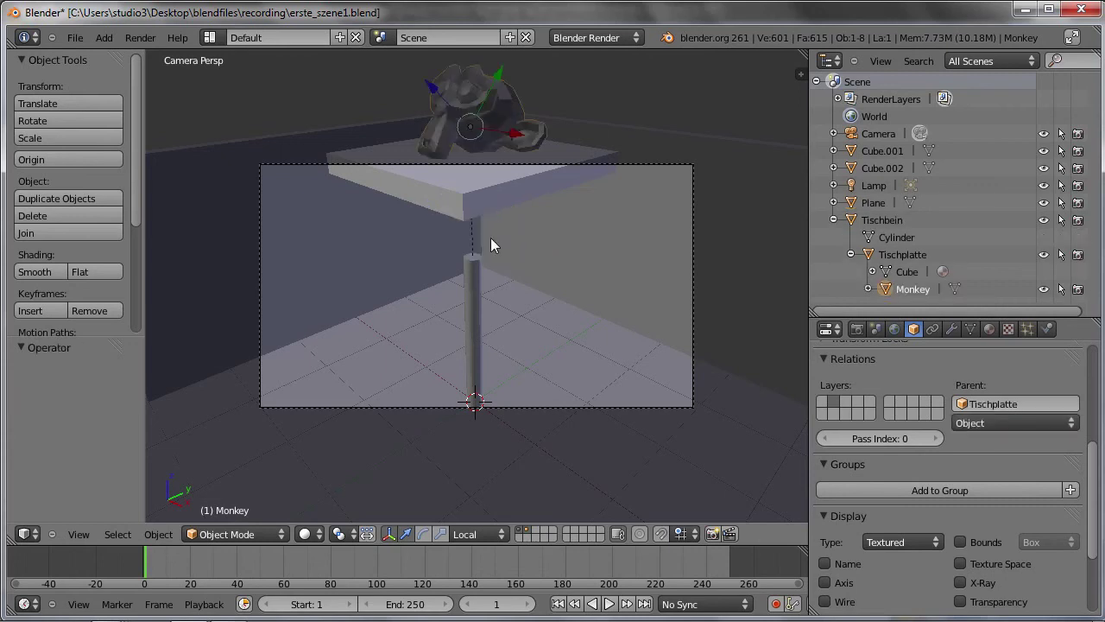
key("alt+p")
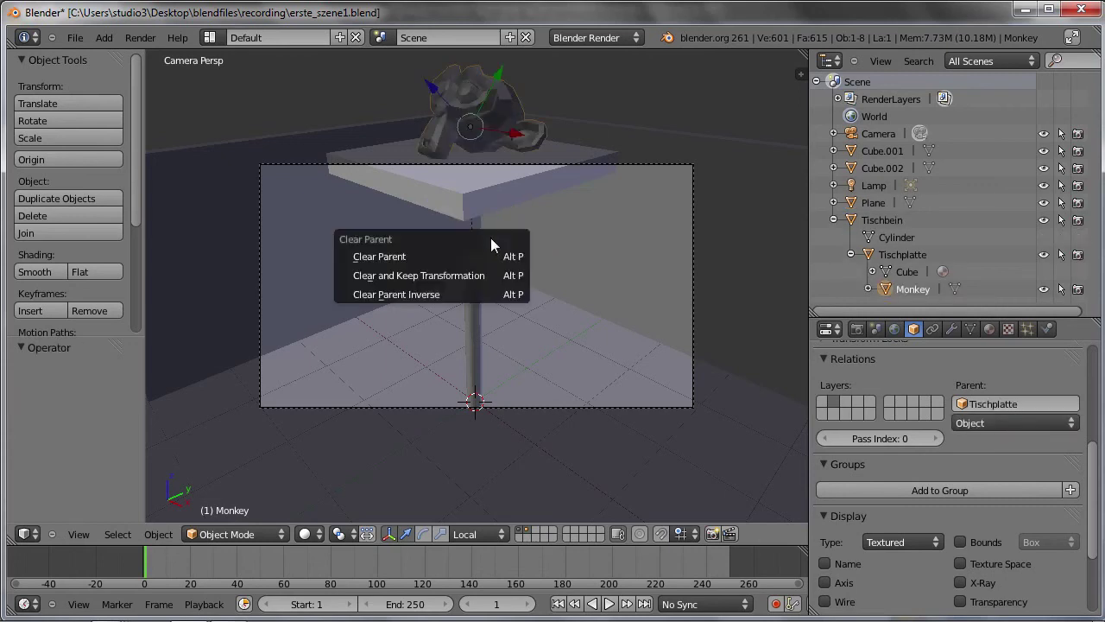
left_click(443, 275)
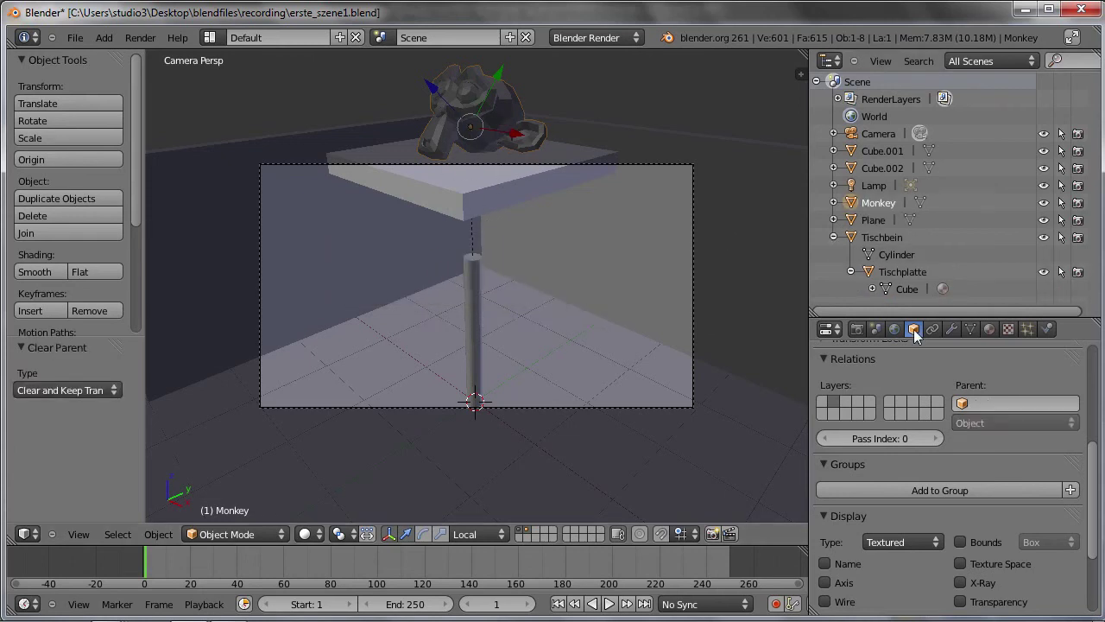
scroll(938, 442, "up", 2)
scroll(916, 445, "up", 3)
scroll(897, 449, "up", 1)
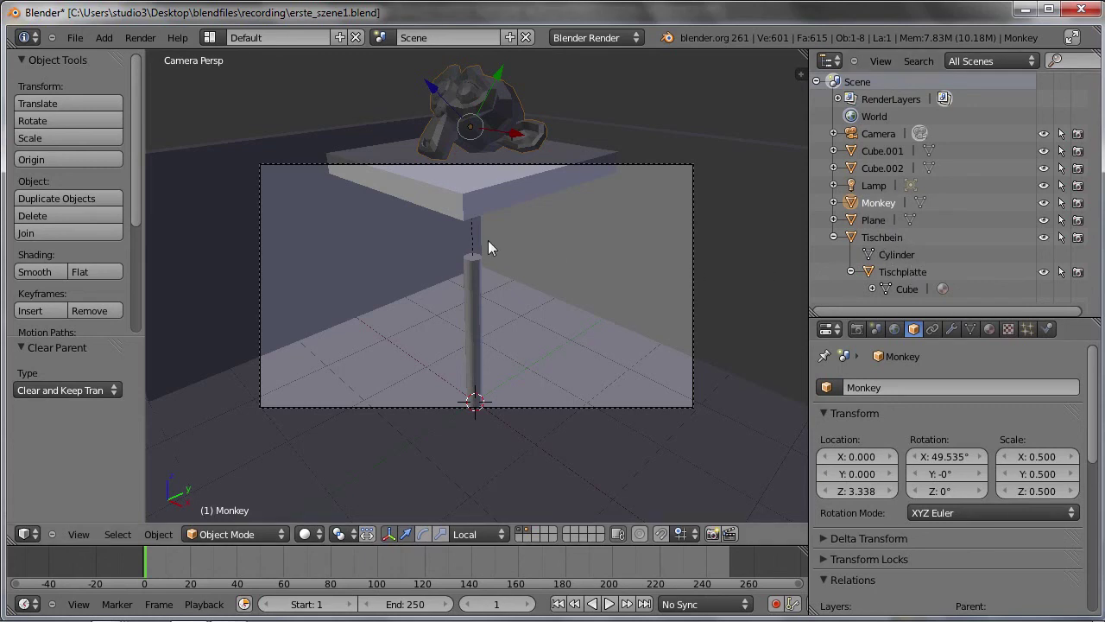
key("ctrl+z")
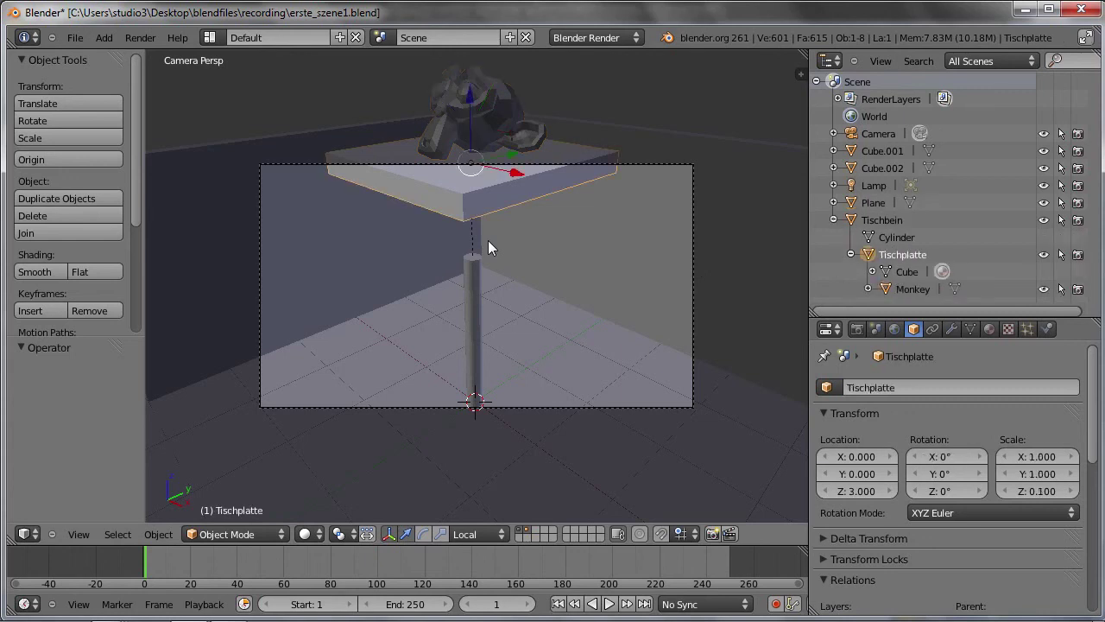
key("ctrl+z")
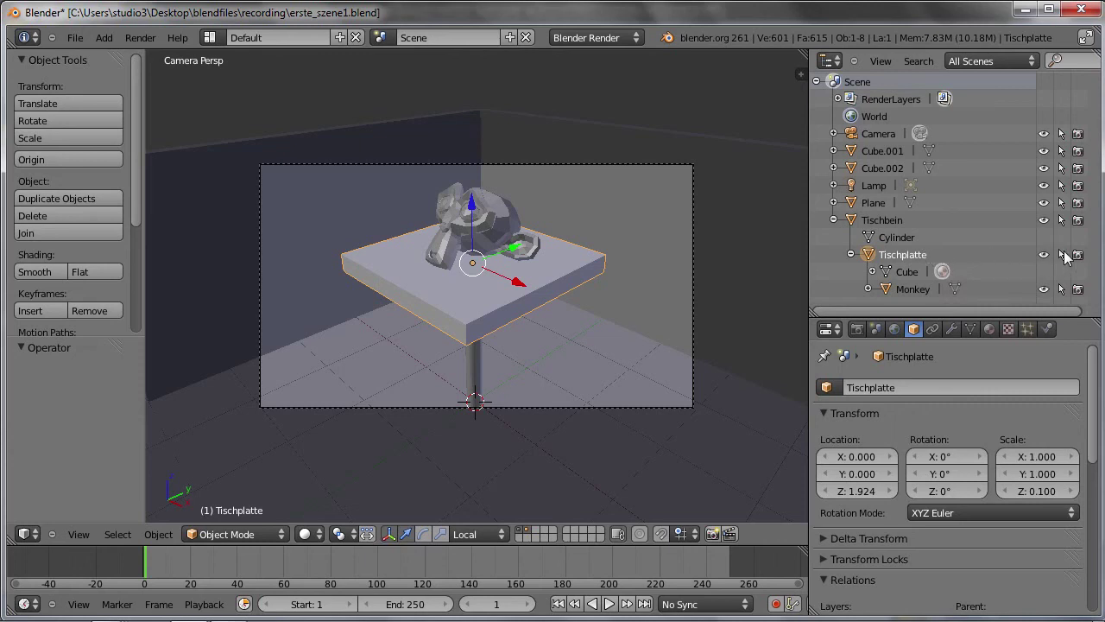
Make Tischplatte unselectable and cycle viewport selection through the Monkey, floor Plane and left wall Cube.001.
left_click(1062, 256)
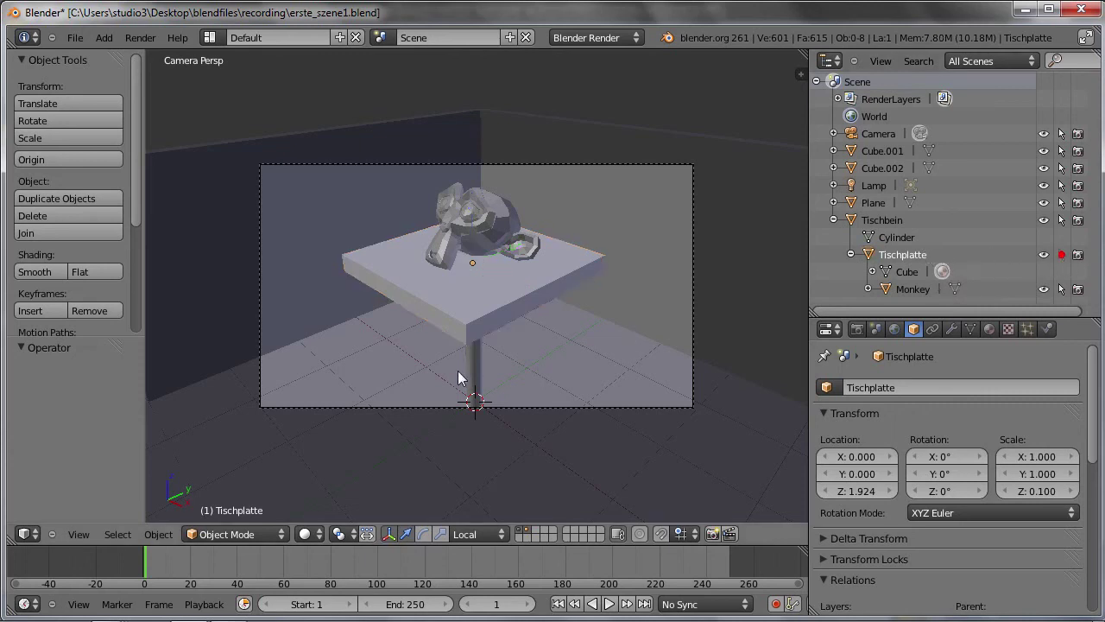
right_click(459, 237)
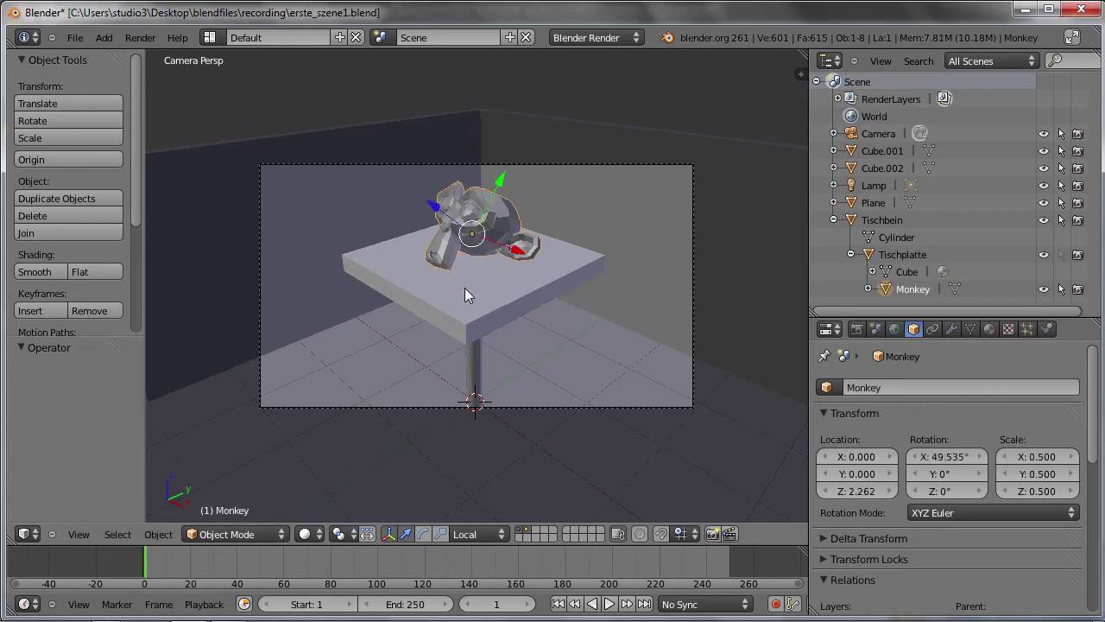
right_click(473, 367)
right_click(475, 380)
right_click(474, 379)
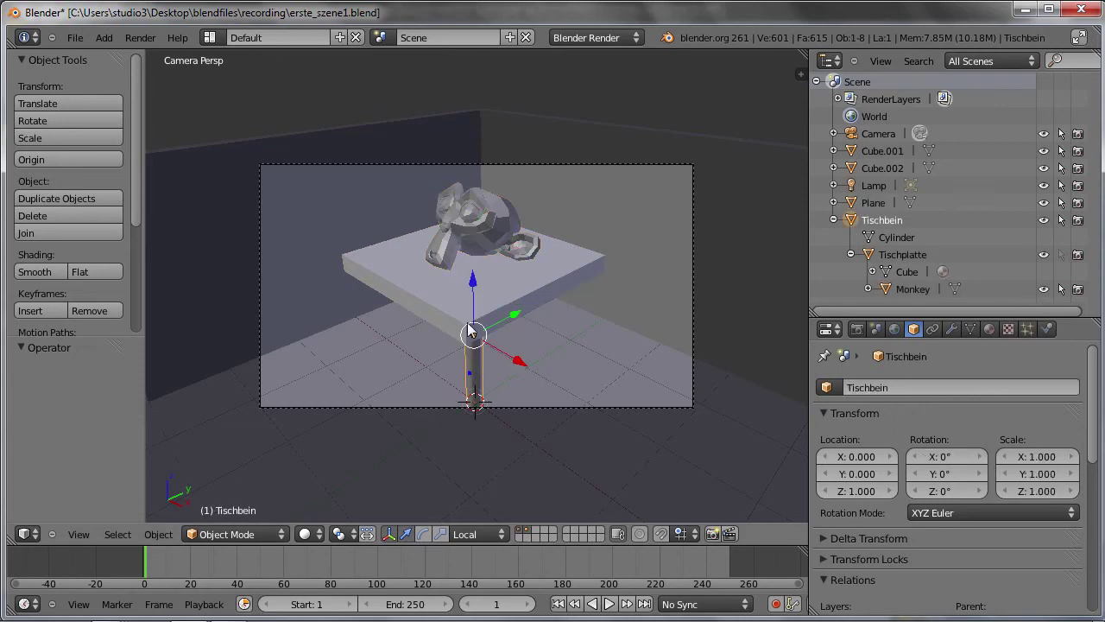
right_click(473, 236)
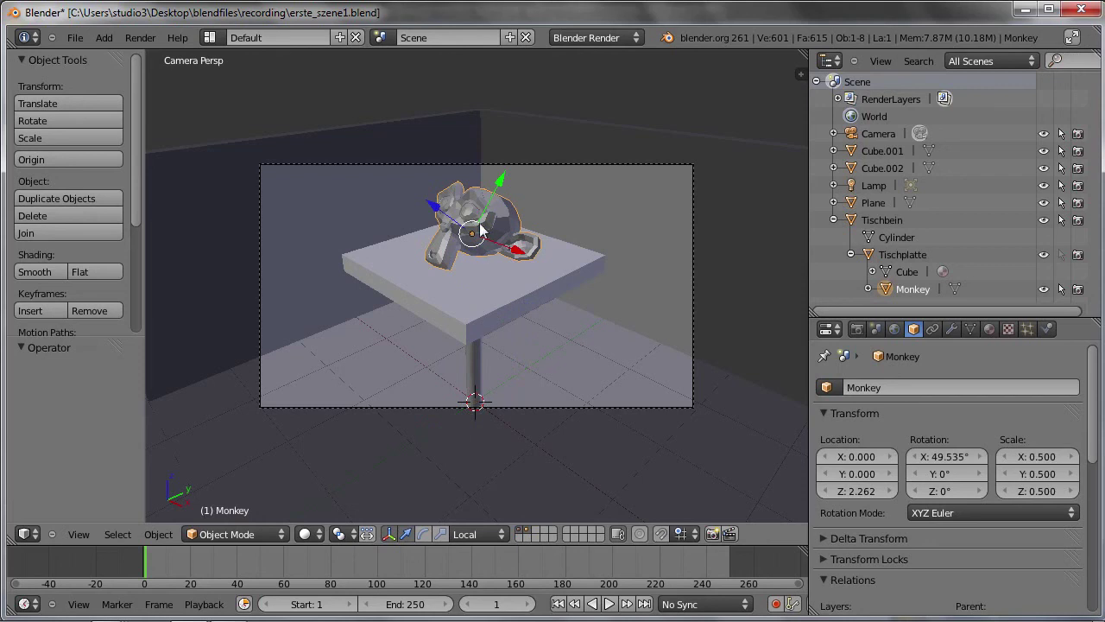
right_click(477, 363)
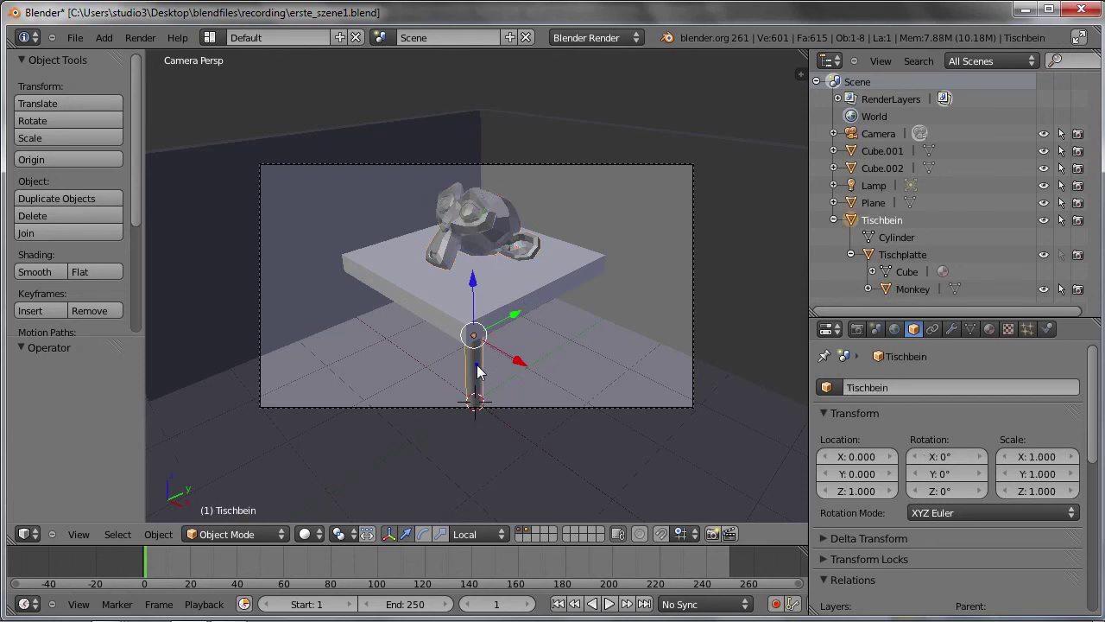
right_click(591, 236)
right_click(512, 264)
right_click(469, 304)
right_click(435, 309)
right_click(381, 272)
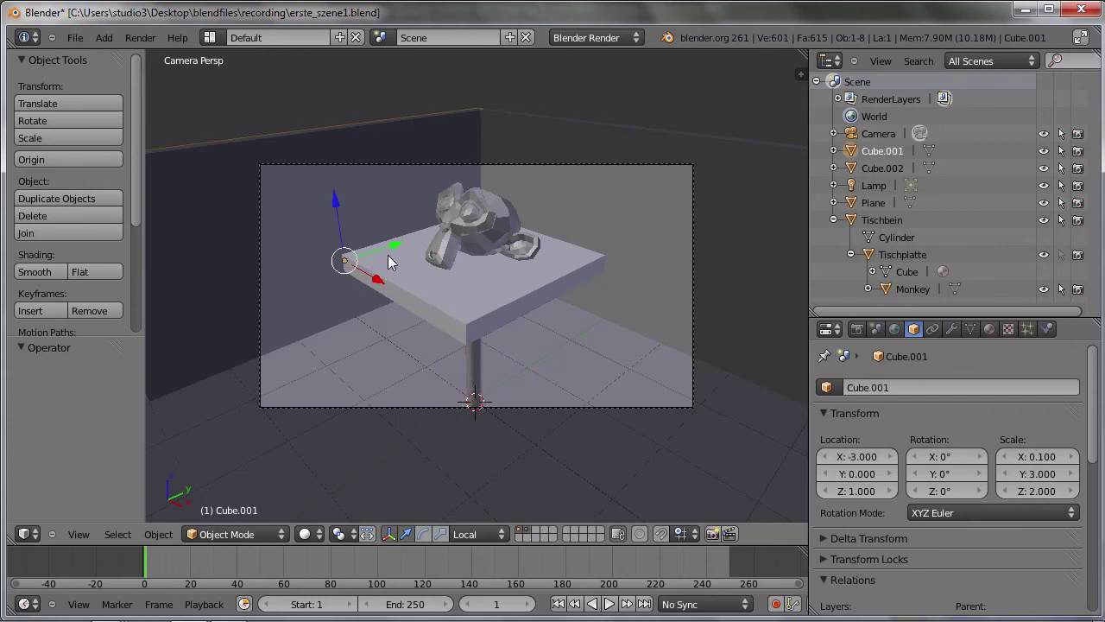
right_click(391, 256)
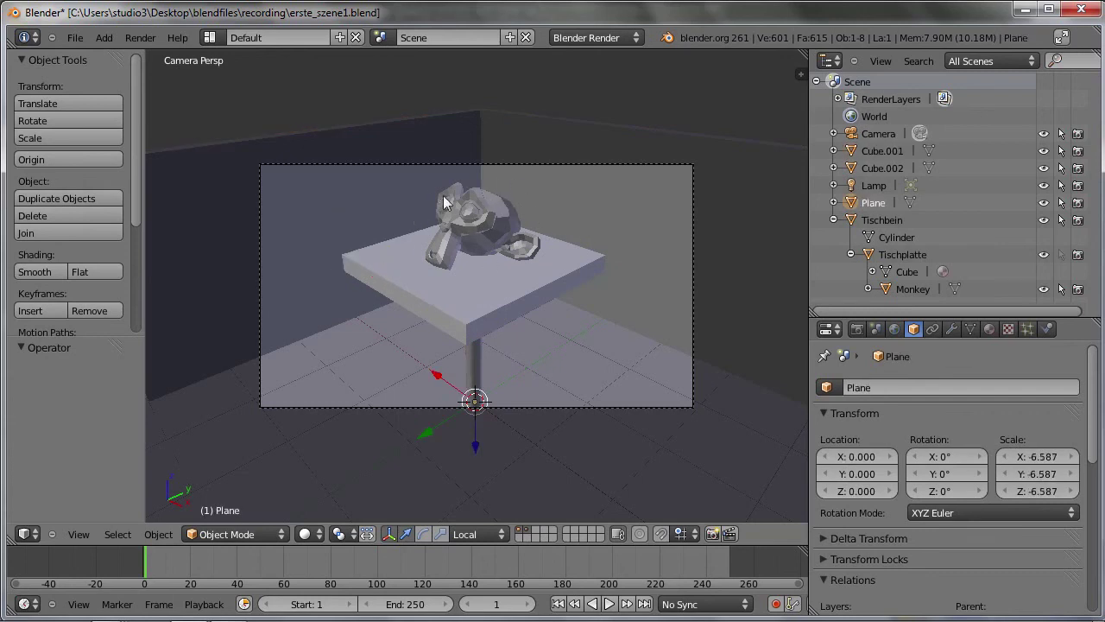
Toggle the tabletop's Outliner restriction again, select the Monkey and switch off its rendering.
left_click(1060, 256)
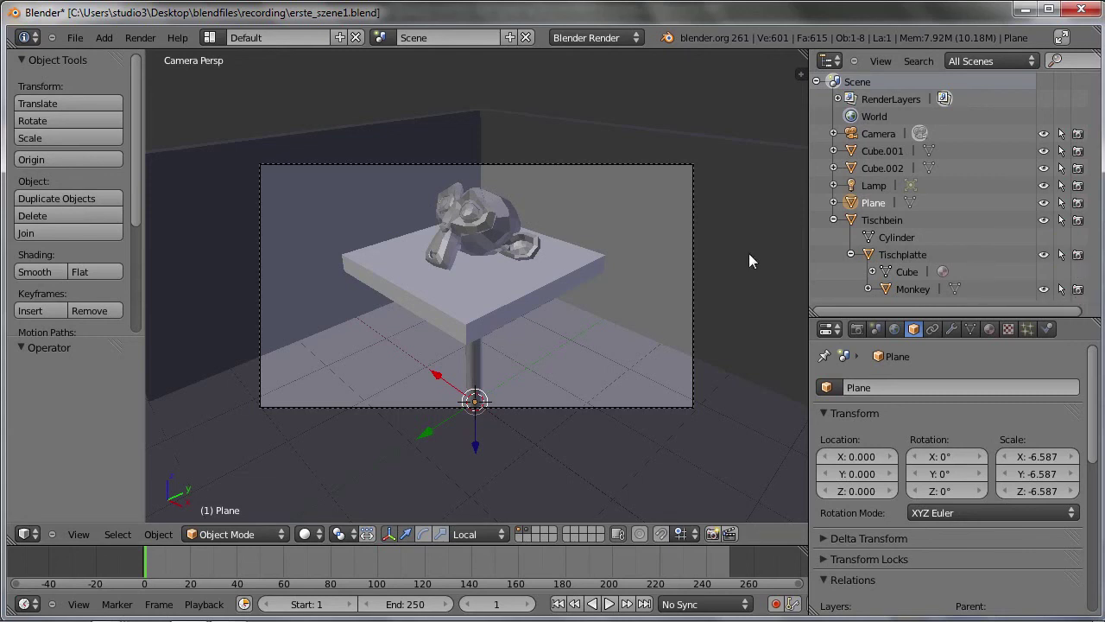
left_click(913, 288)
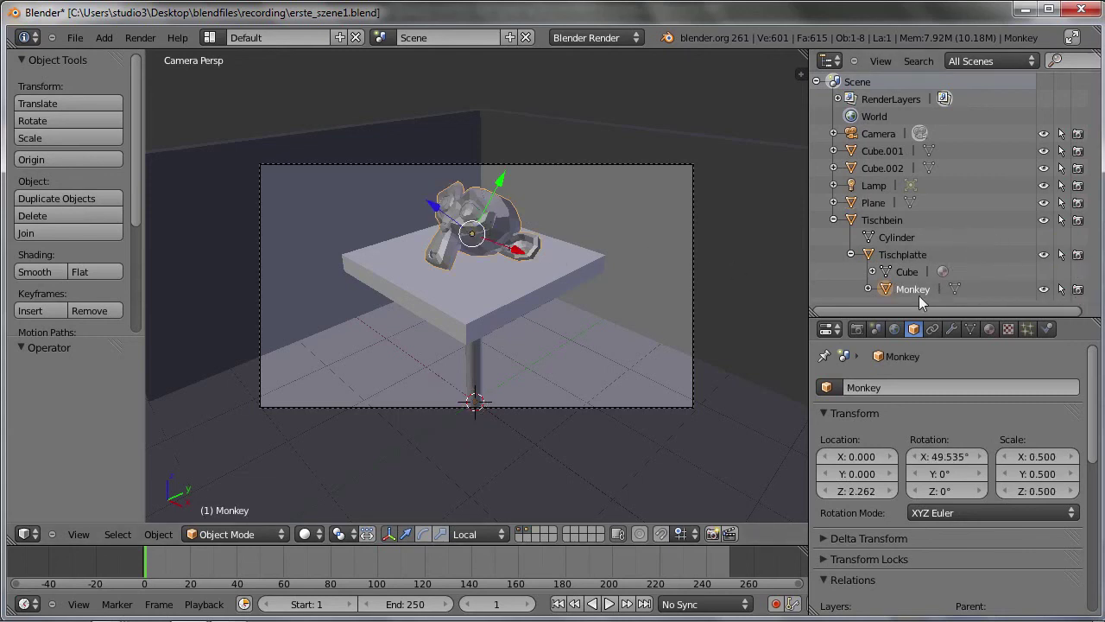
left_click(1078, 289)
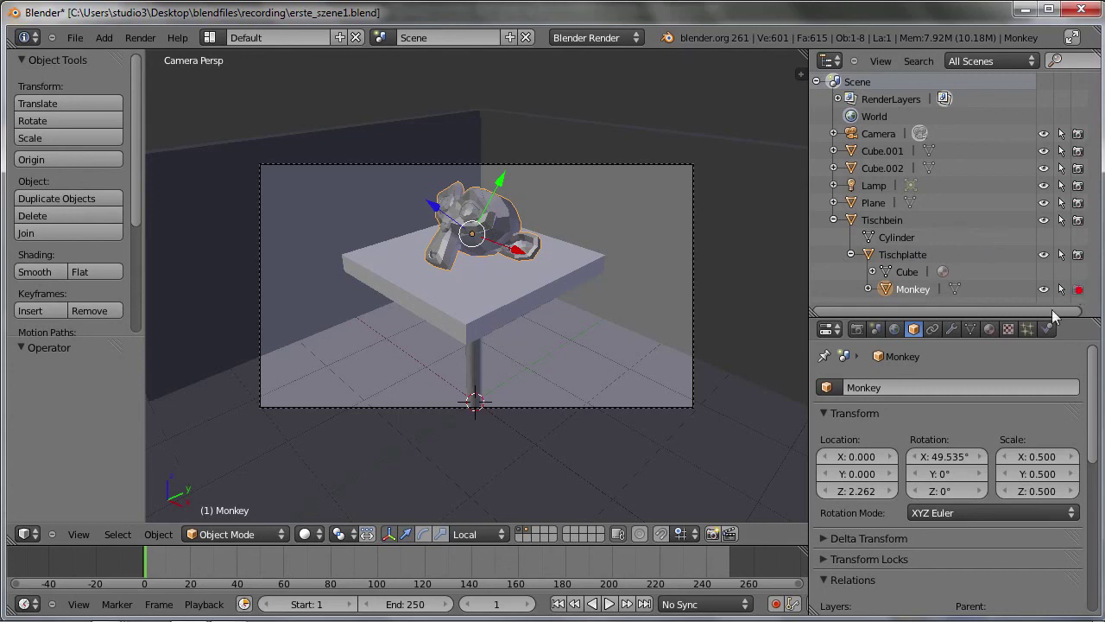
Render an image from the Render properties and close the Render Result to return to the viewport.
left_click(859, 329)
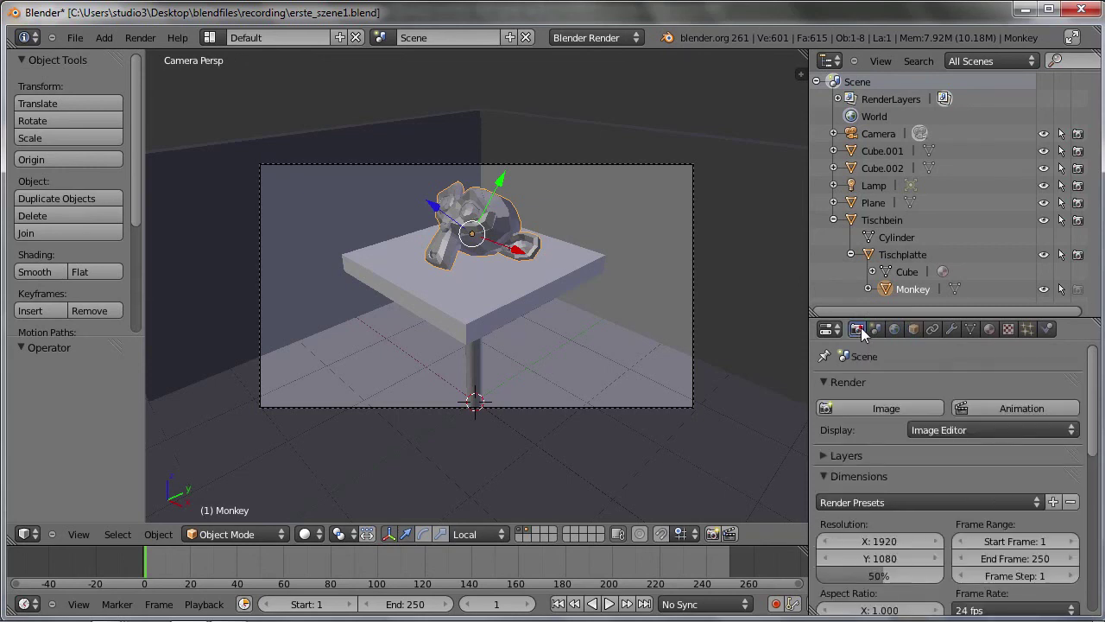
left_click(841, 406)
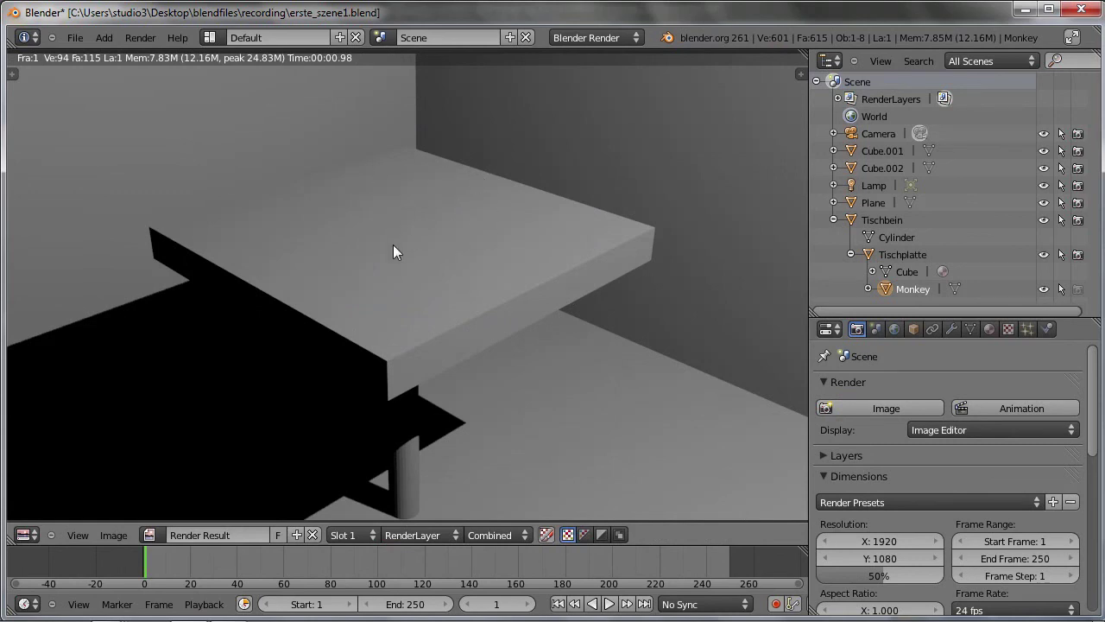
key("Escape")
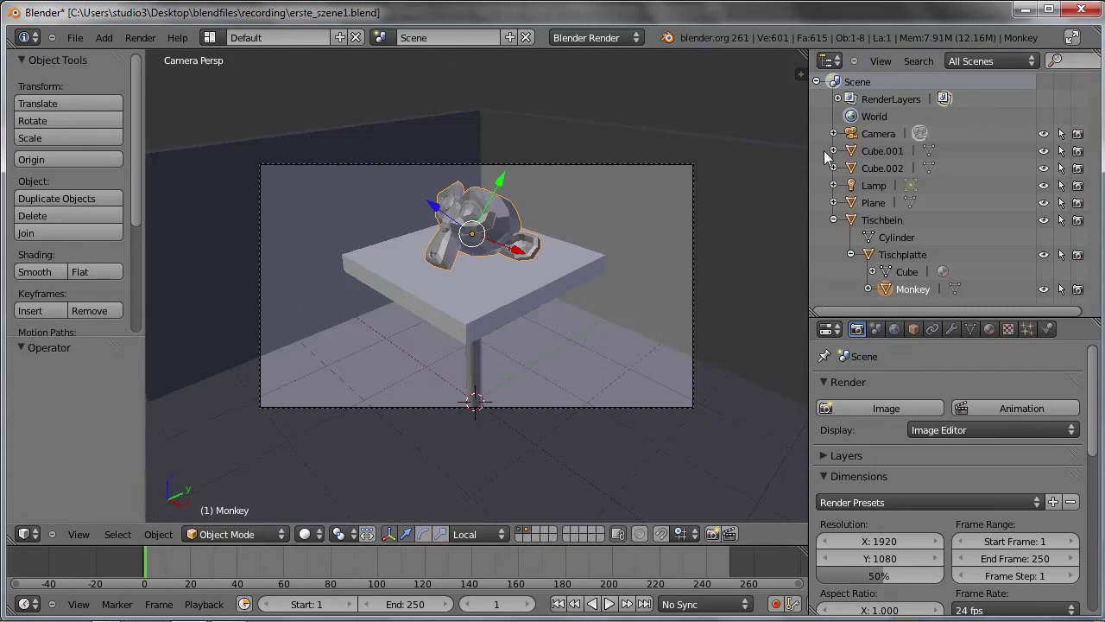
left_click_drag(810, 151, 776, 125)
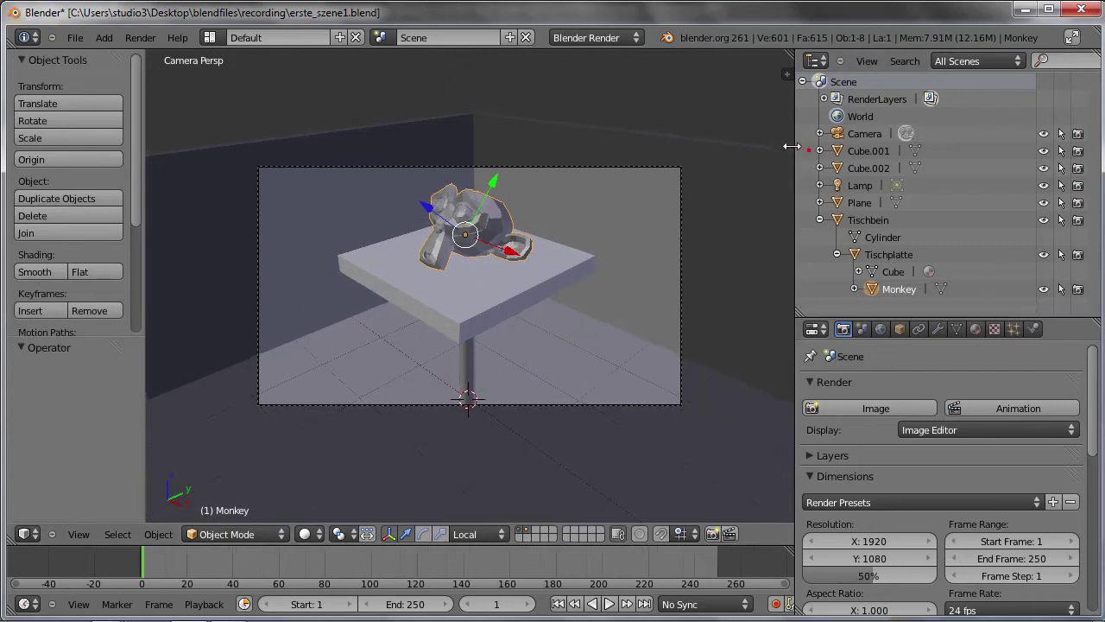
left_click(1041, 60)
type("Mo")
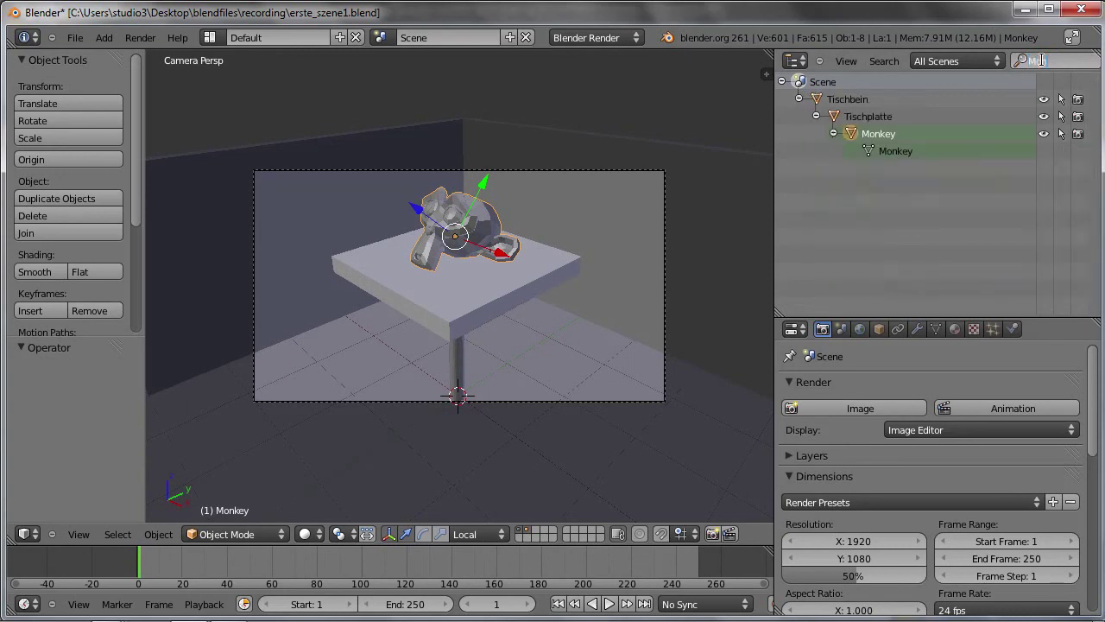
type("n")
left_click(950, 61)
left_click(953, 62)
left_click(956, 64)
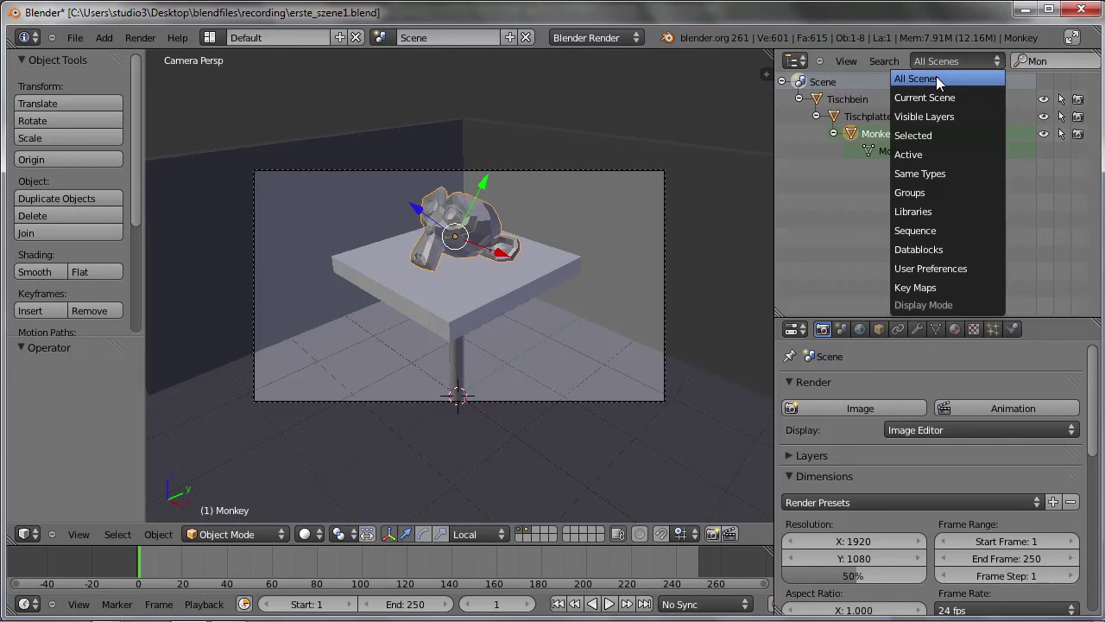
left_click(932, 172)
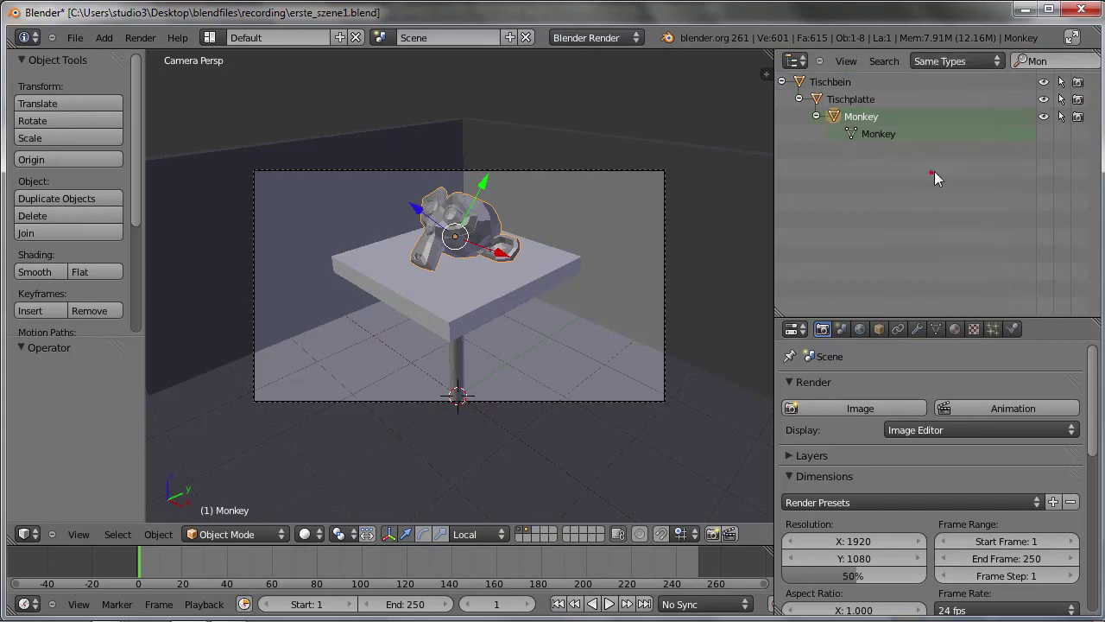
left_click(1045, 60)
key("BackSpace")
key("Return")
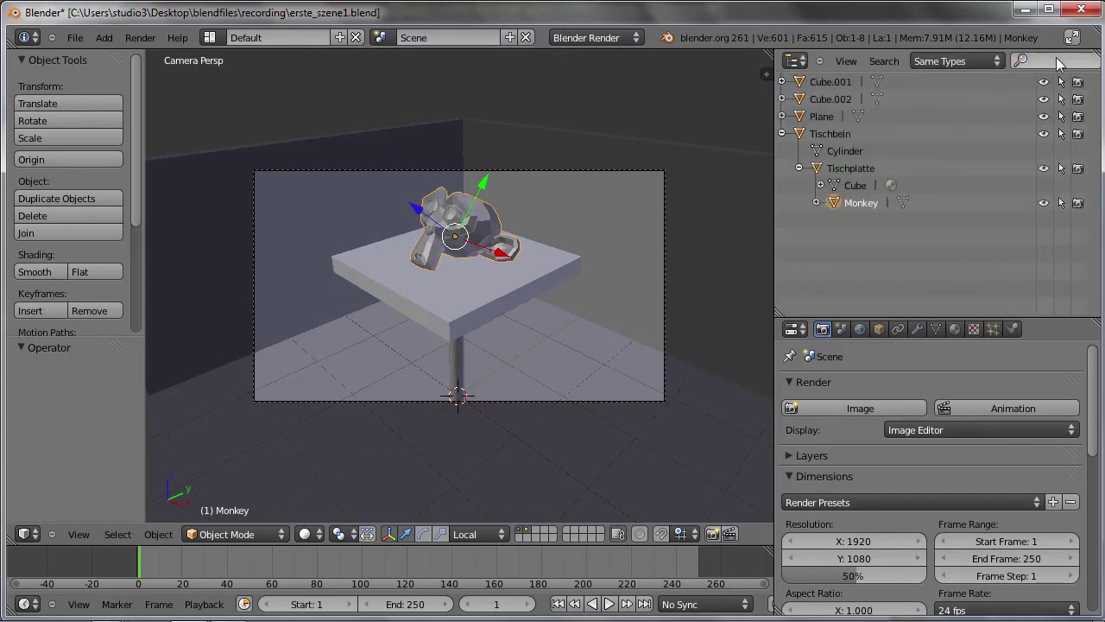
right_click(528, 246)
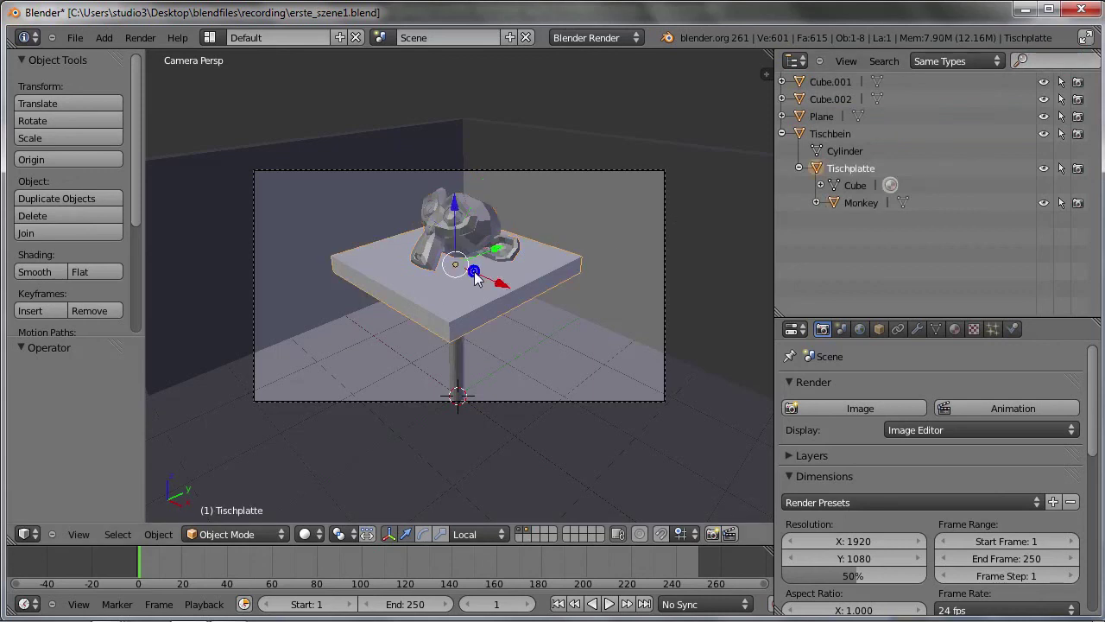
right_click(520, 210)
right_click(393, 230)
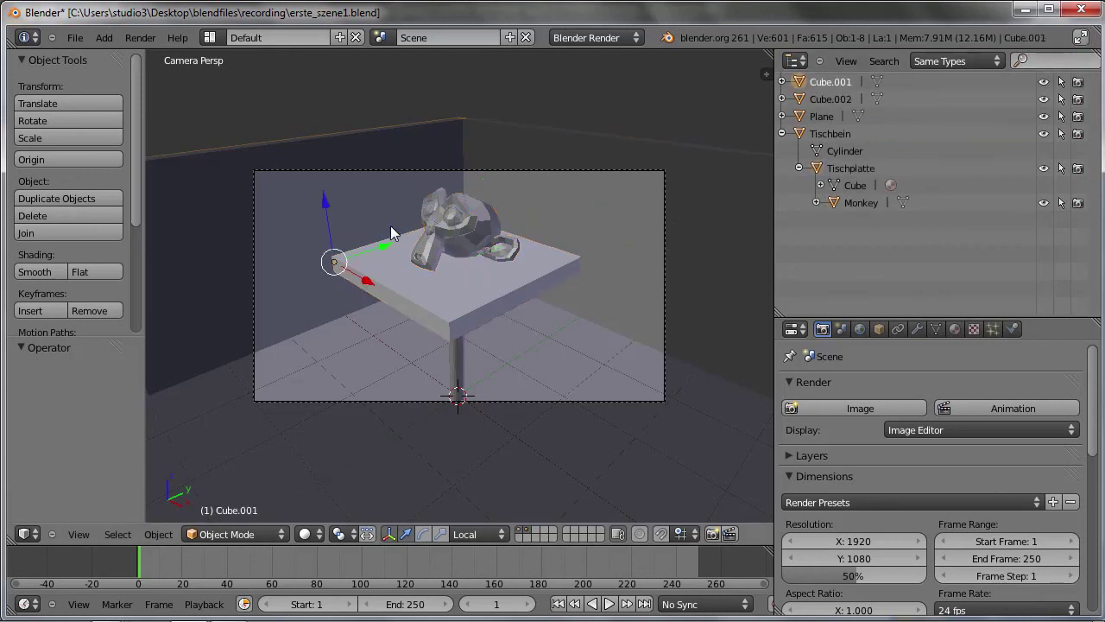
right_click(362, 169)
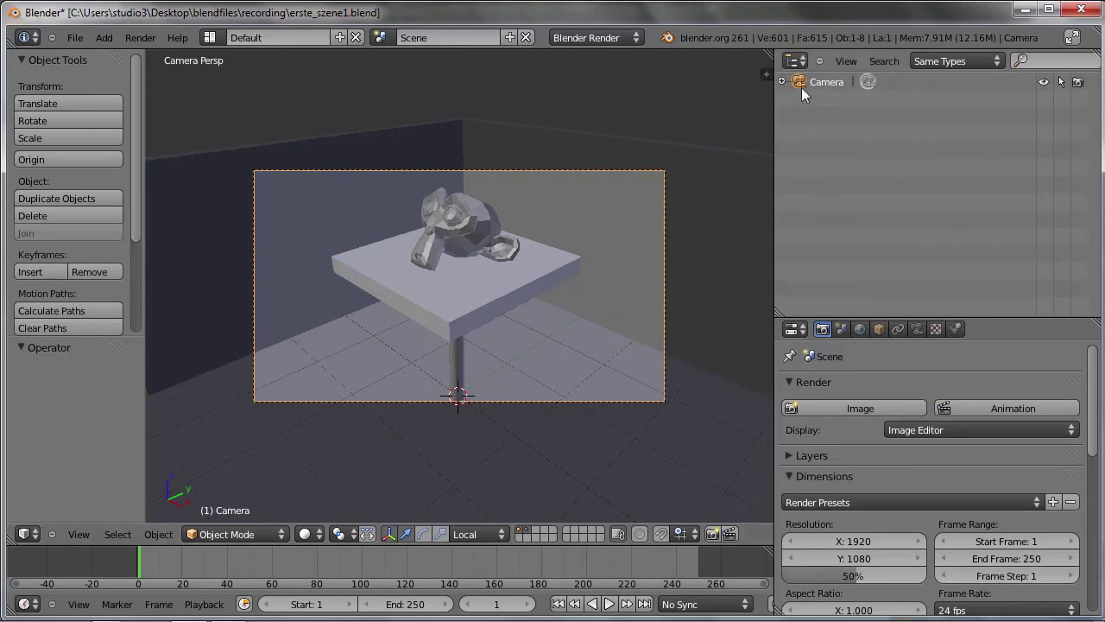
right_click(500, 250)
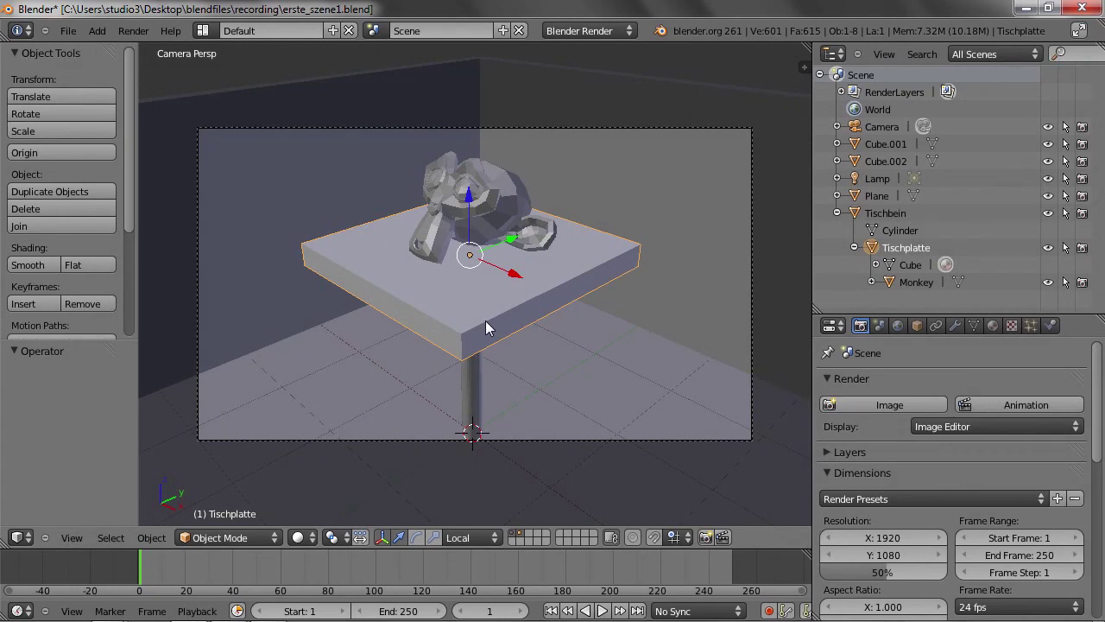
Save the scene as erste_szene1.blend directly in the Desktop folder.
left_click(67, 30)
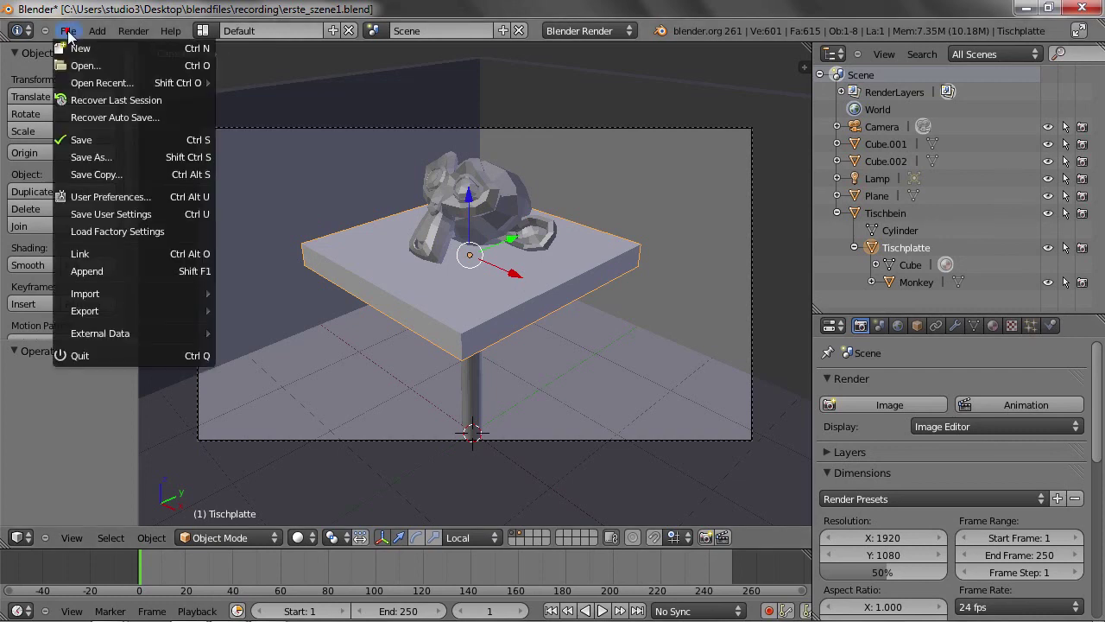
left_click(101, 158)
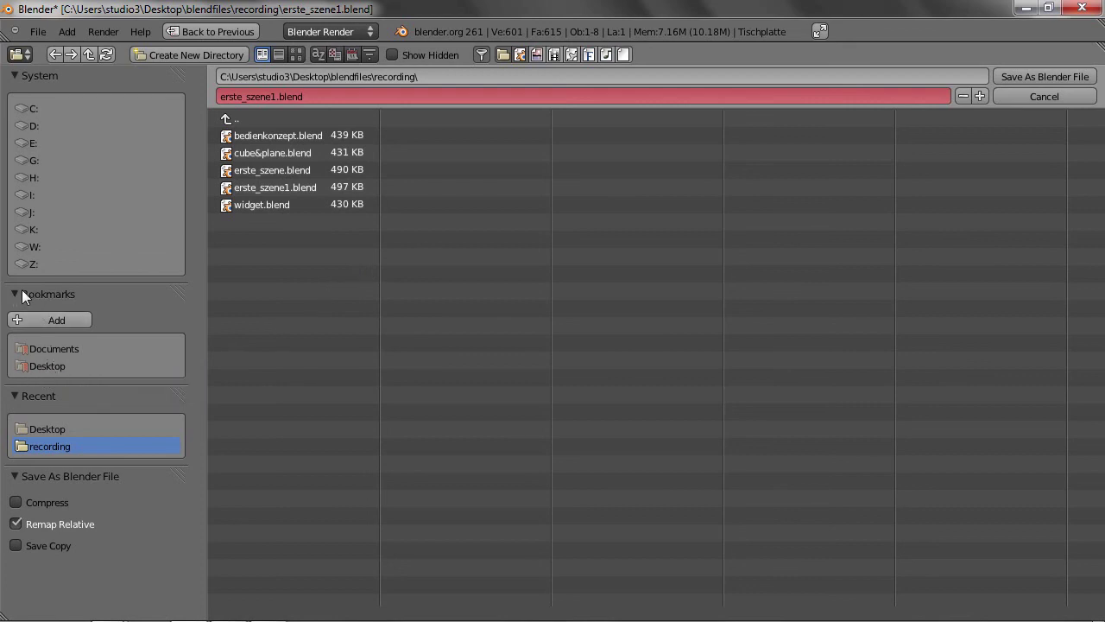
left_click(50, 363)
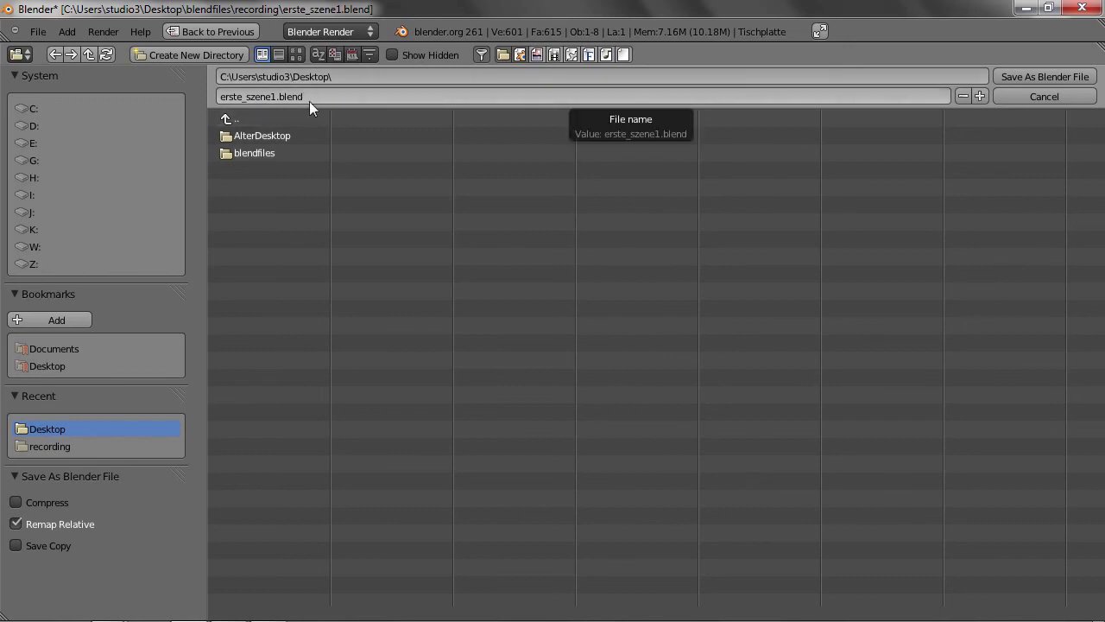
left_click(1037, 76)
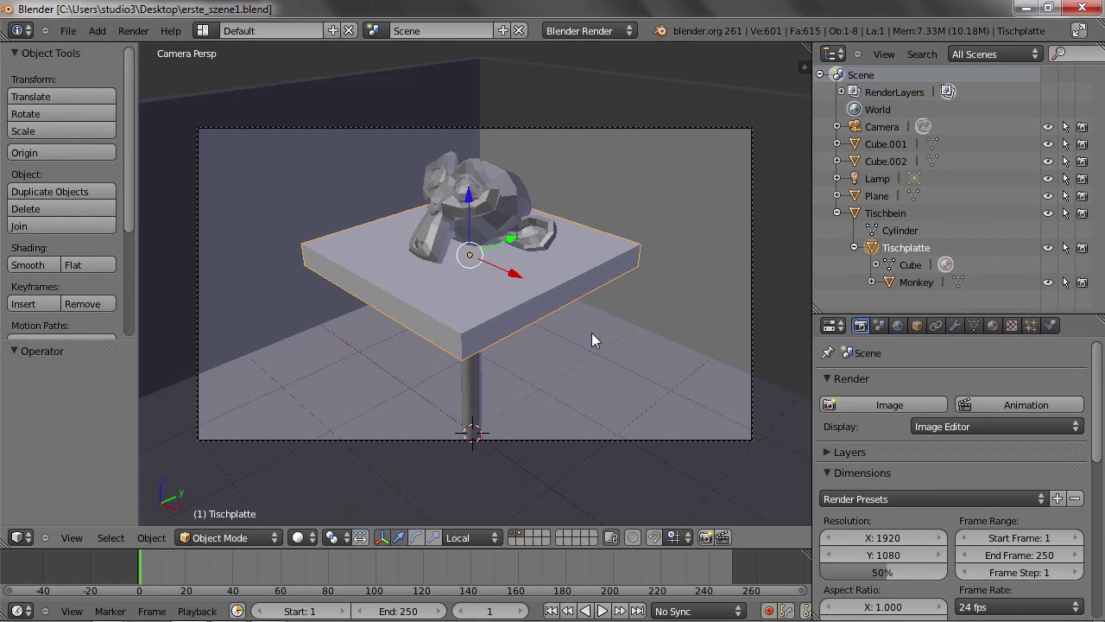
Increment the file name to erste_szene2.blend and save this second version on the Desktop.
left_click(73, 31)
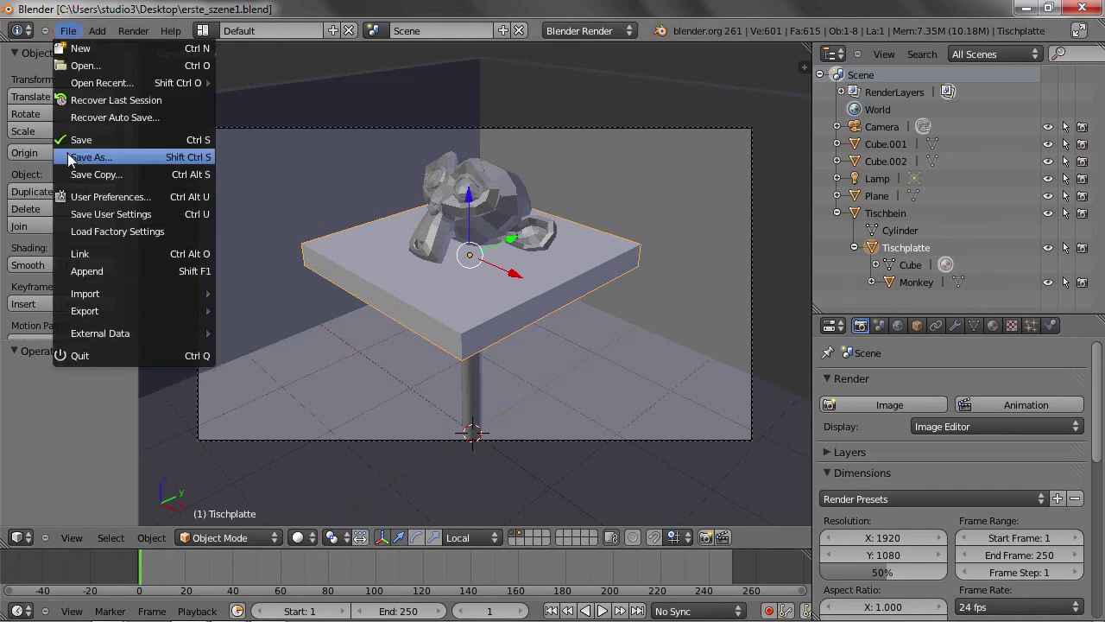
left_click(74, 160)
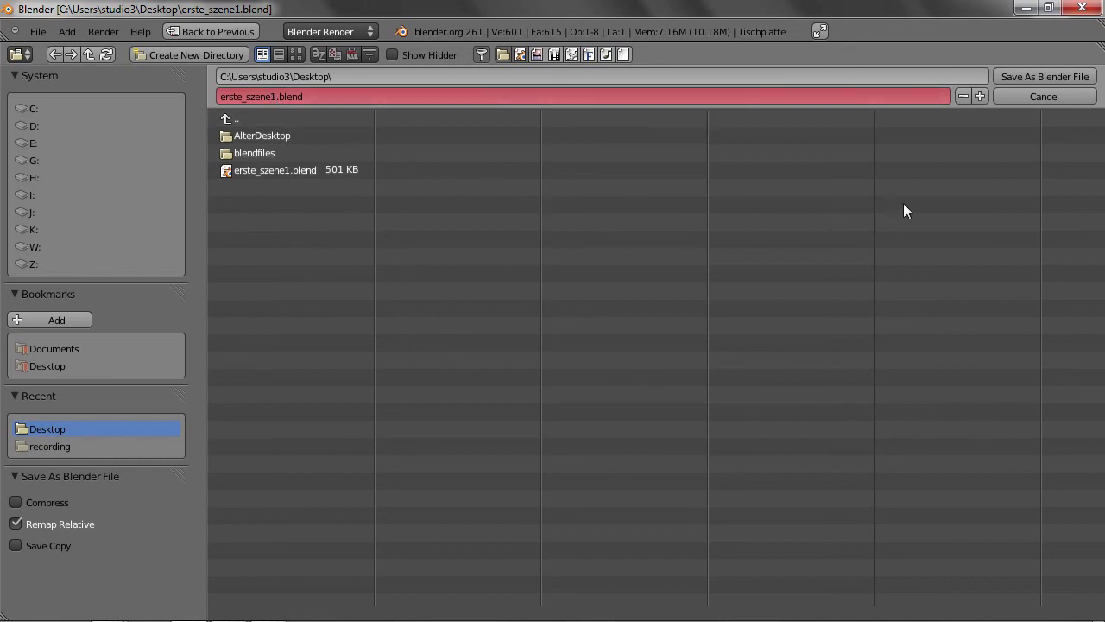
left_click(980, 95)
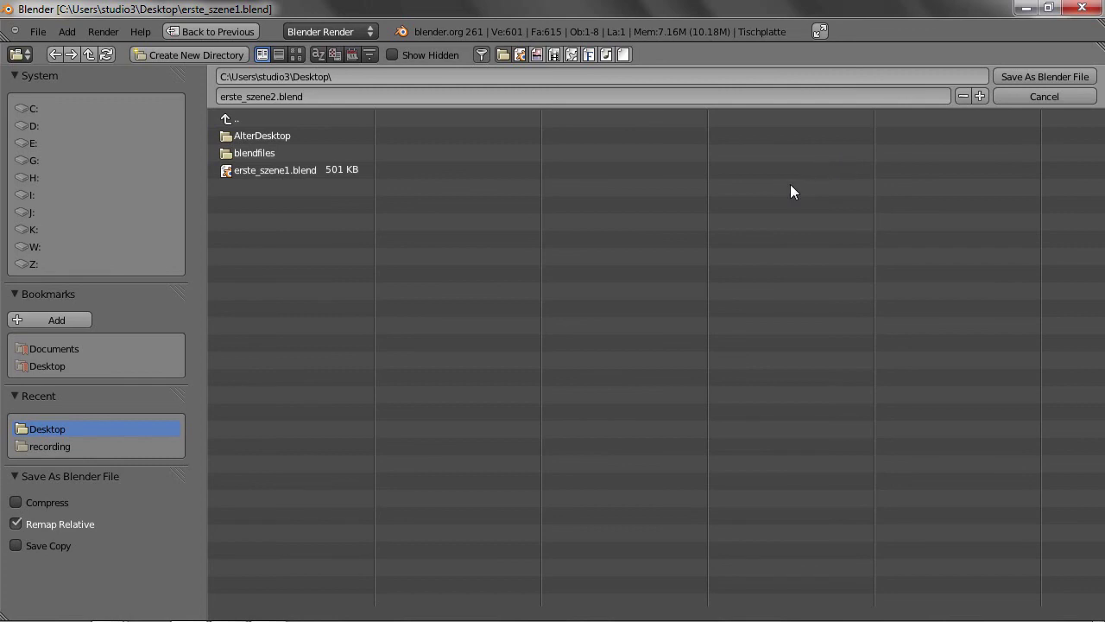
key("KP_Subtract")
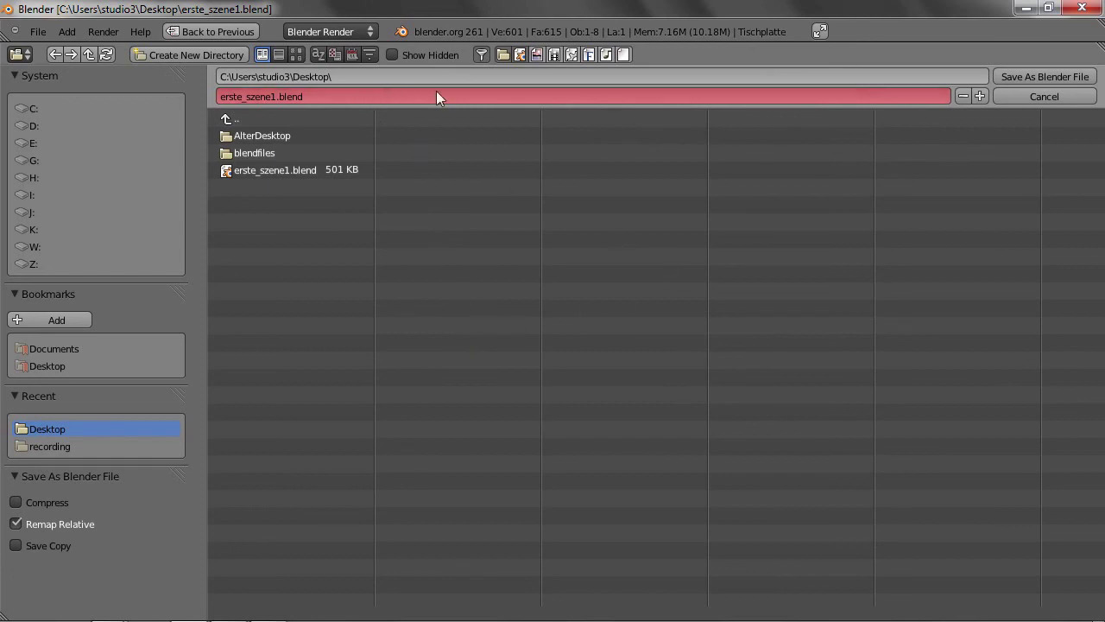
key("KP_Add")
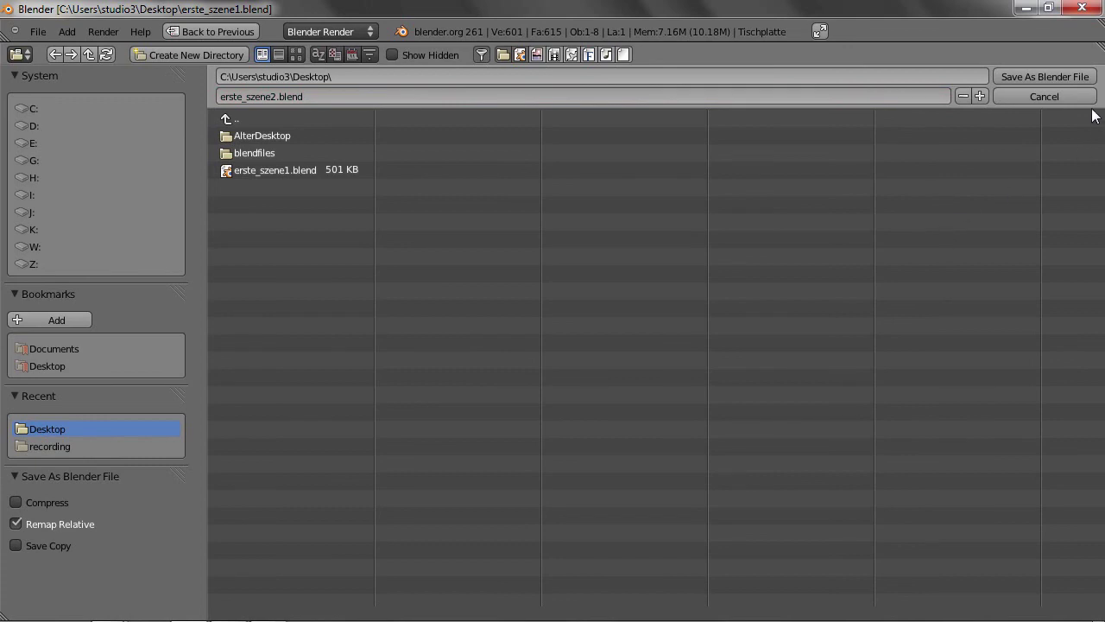
left_click(1043, 76)
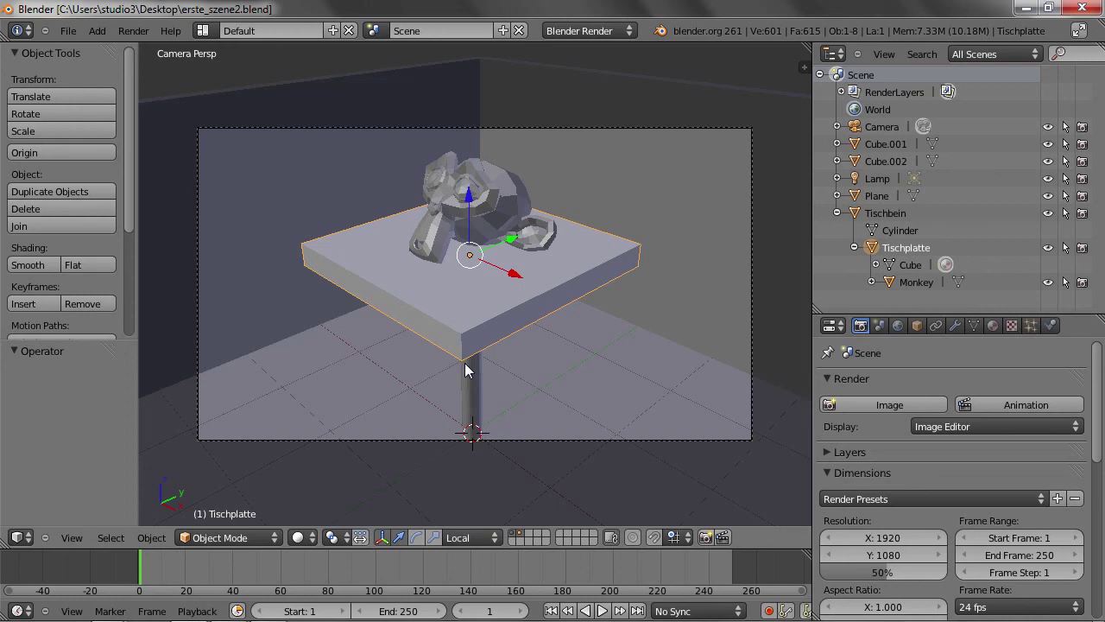
Save a third version as erste_szene3.blend with Compress enabled.
key("ctrl+shift+s")
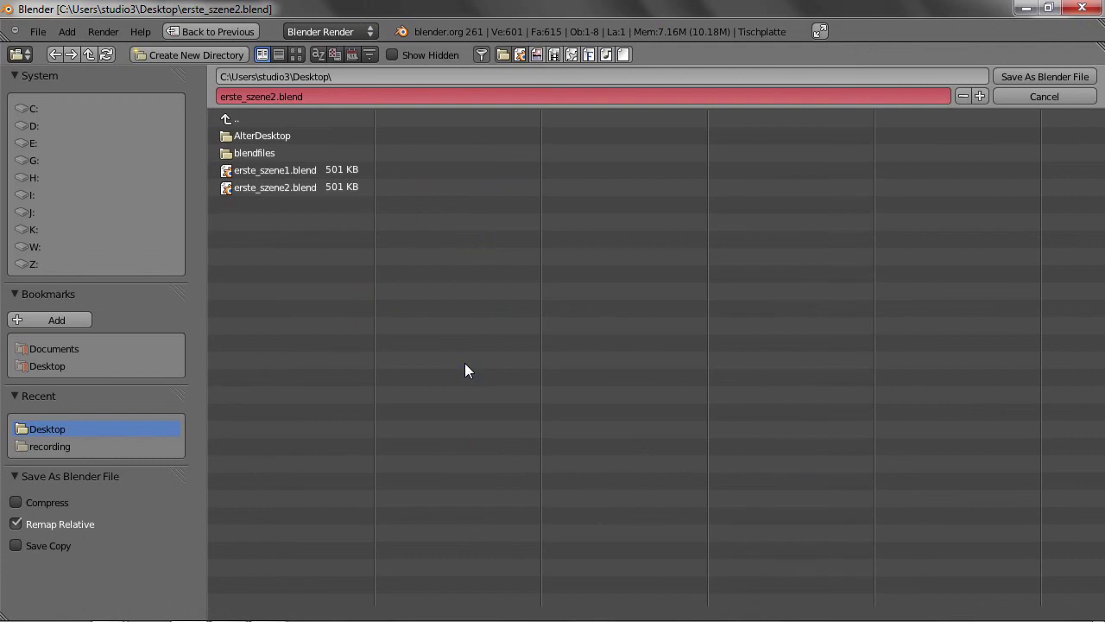
left_click(981, 96)
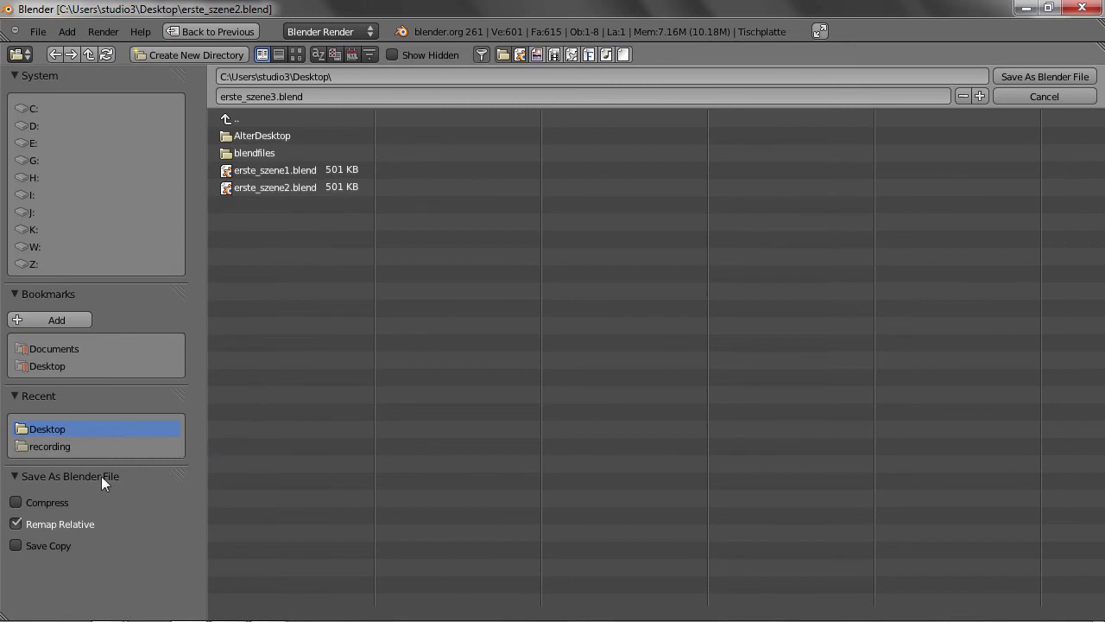
left_click(15, 501)
left_click(1032, 74)
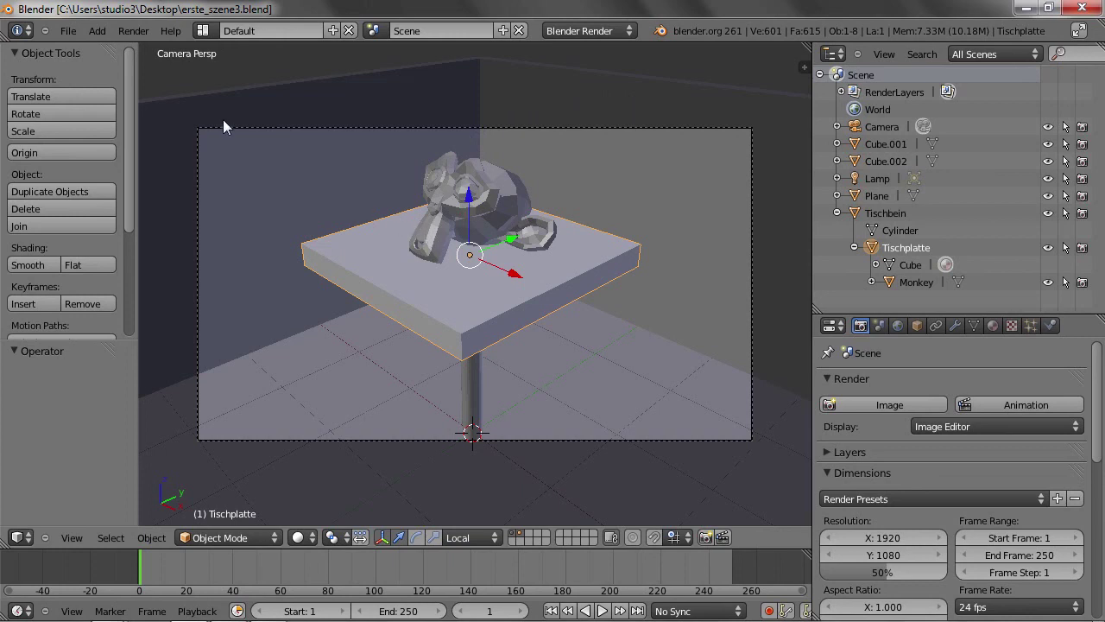
Open erste_szene3.blend from the Desktop file list.
left_click(68, 30)
key("ctrl+o")
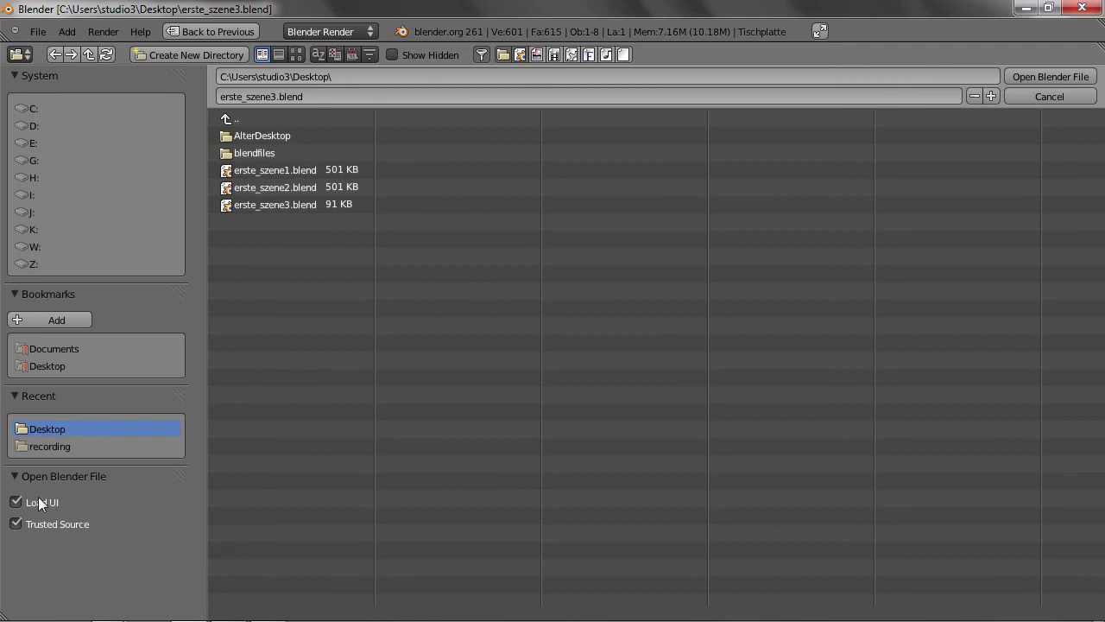
left_click(269, 205)
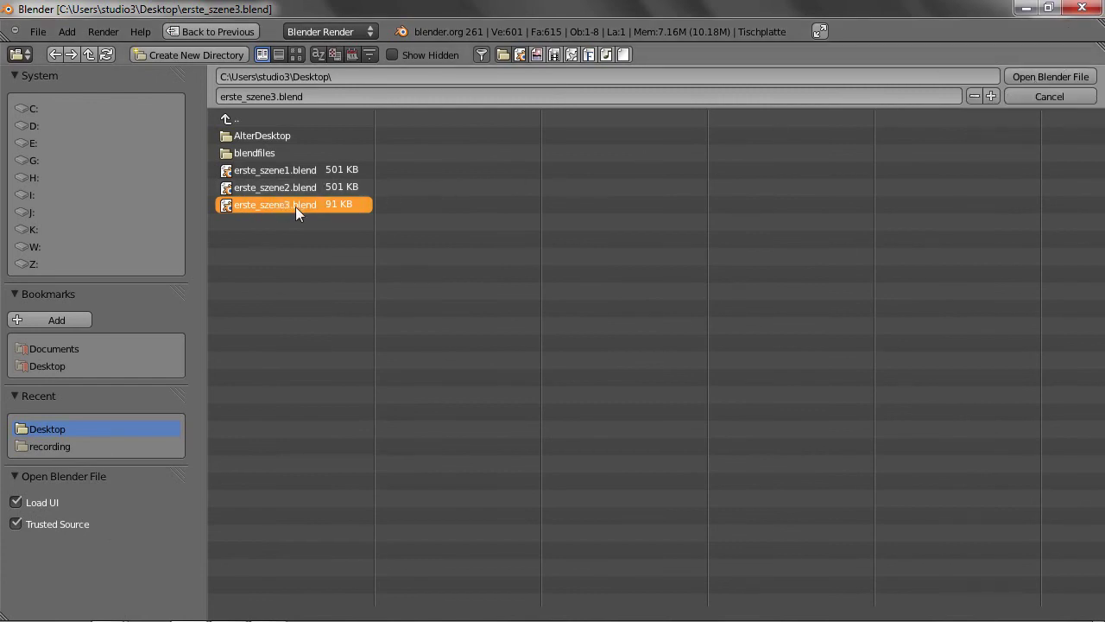
left_click(1030, 76)
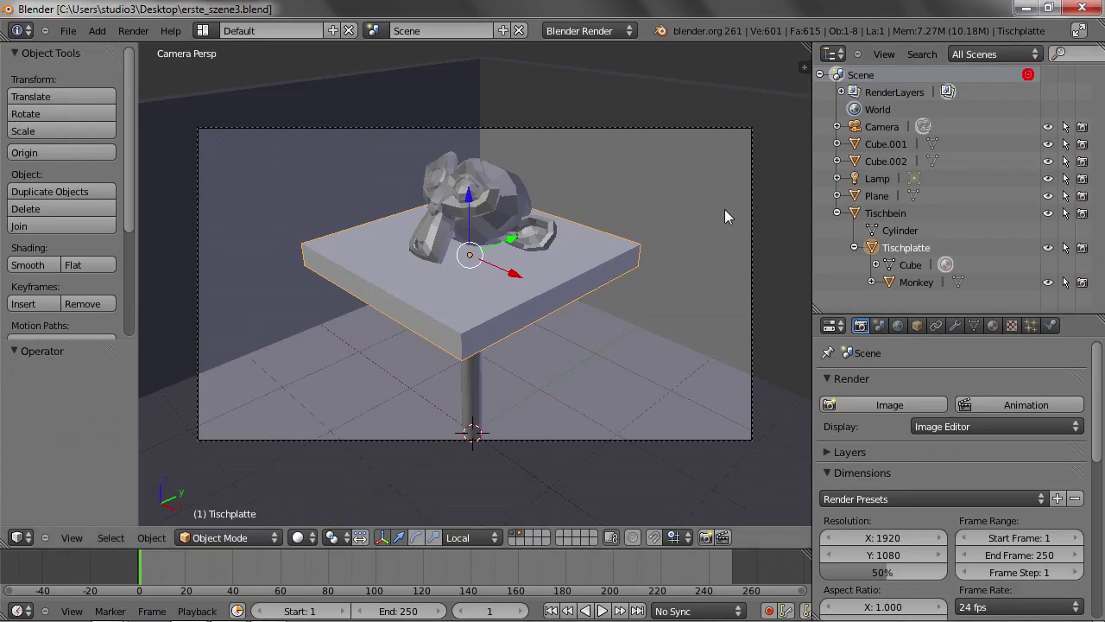
Reload the startup scene, reopen erste_szene3.blend with Load UI off, and view through the camera.
key("ctrl+n")
left_click(469, 331)
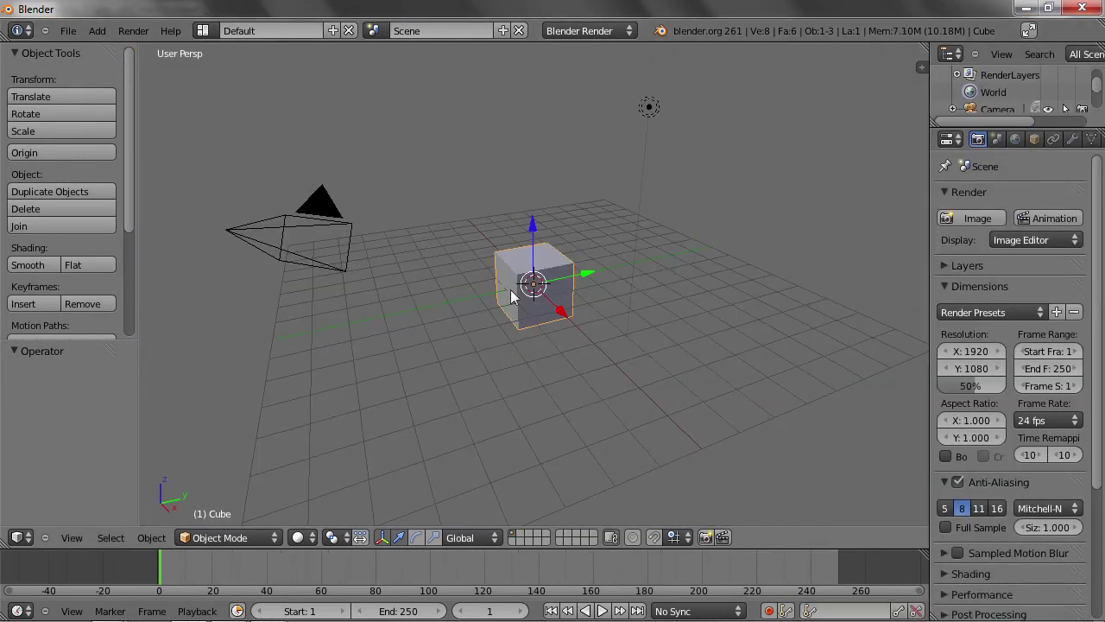
left_click(68, 31)
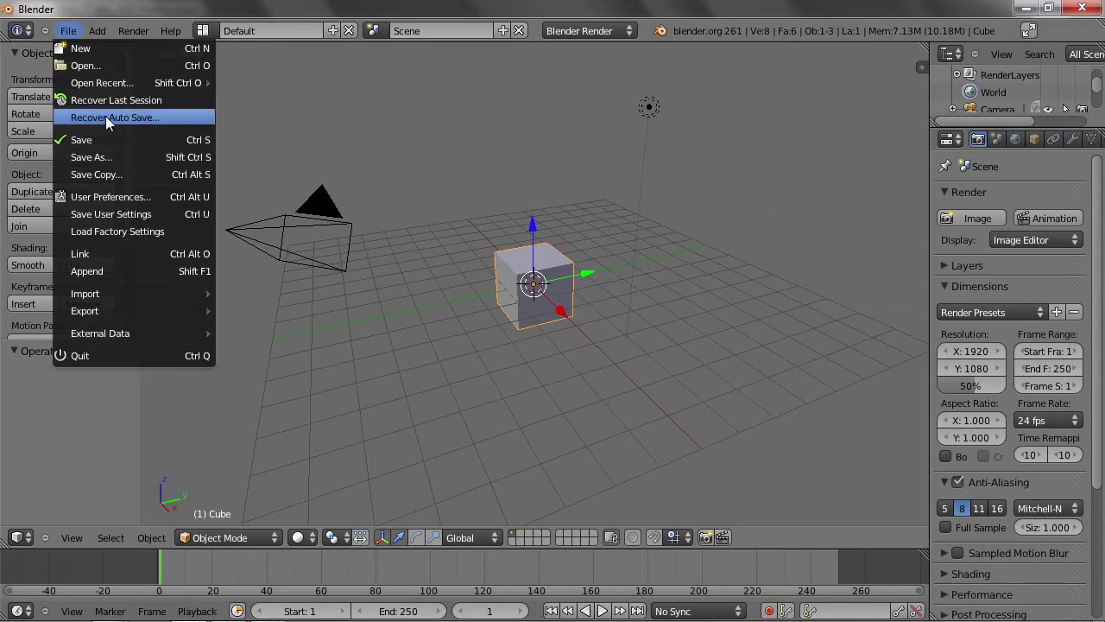
left_click(86, 65)
left_click(283, 203)
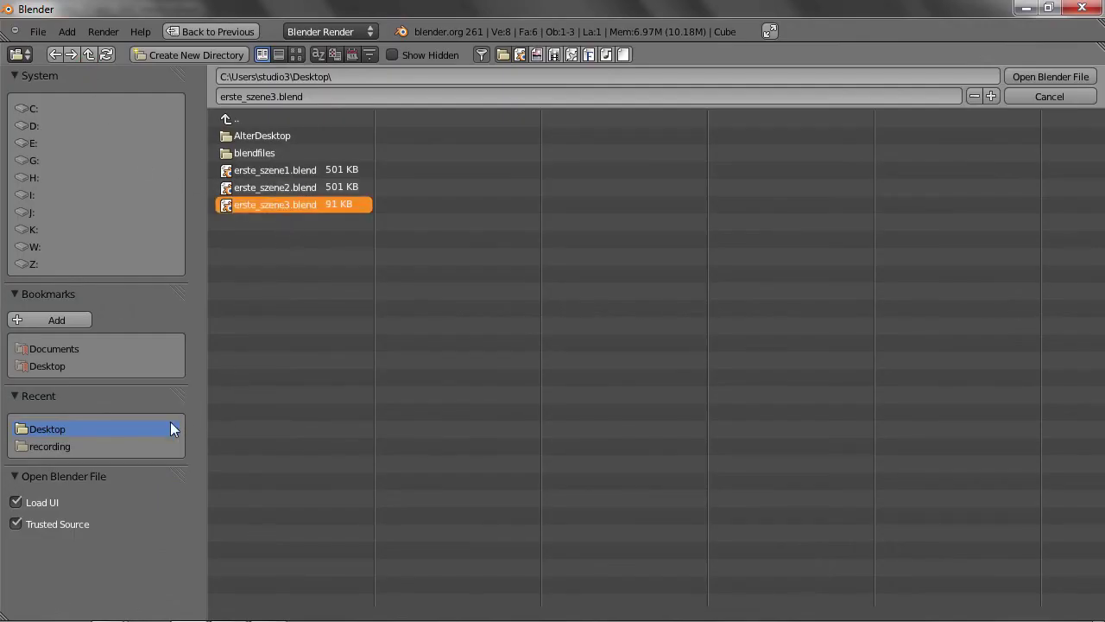
left_click(34, 501)
left_click(1044, 73)
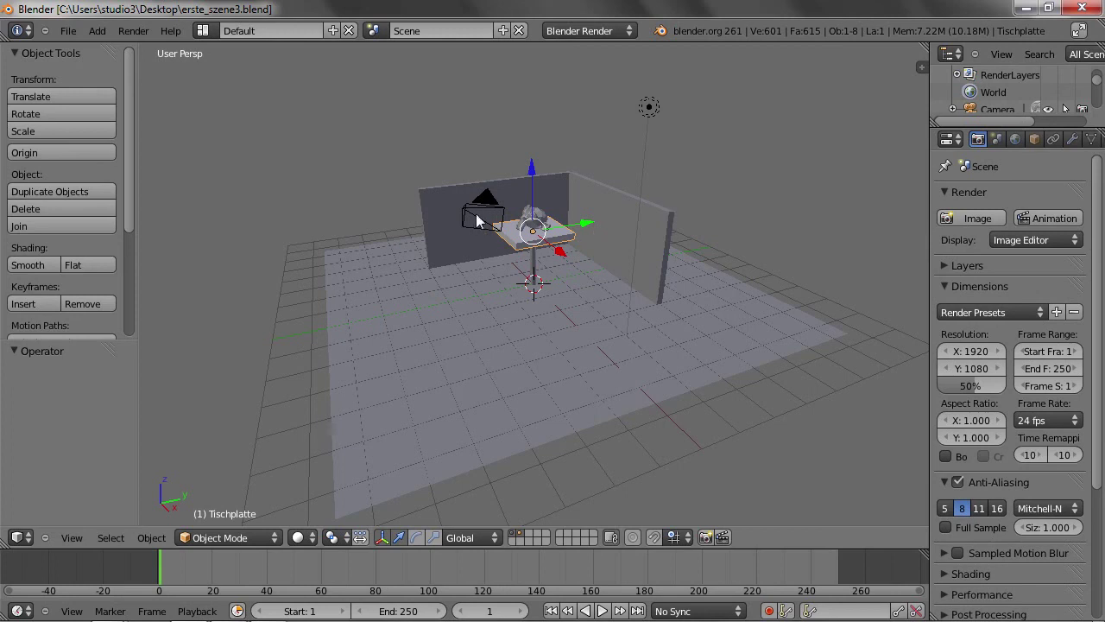
middle_click_drag(462, 197, 433, 177)
key("KP_0")
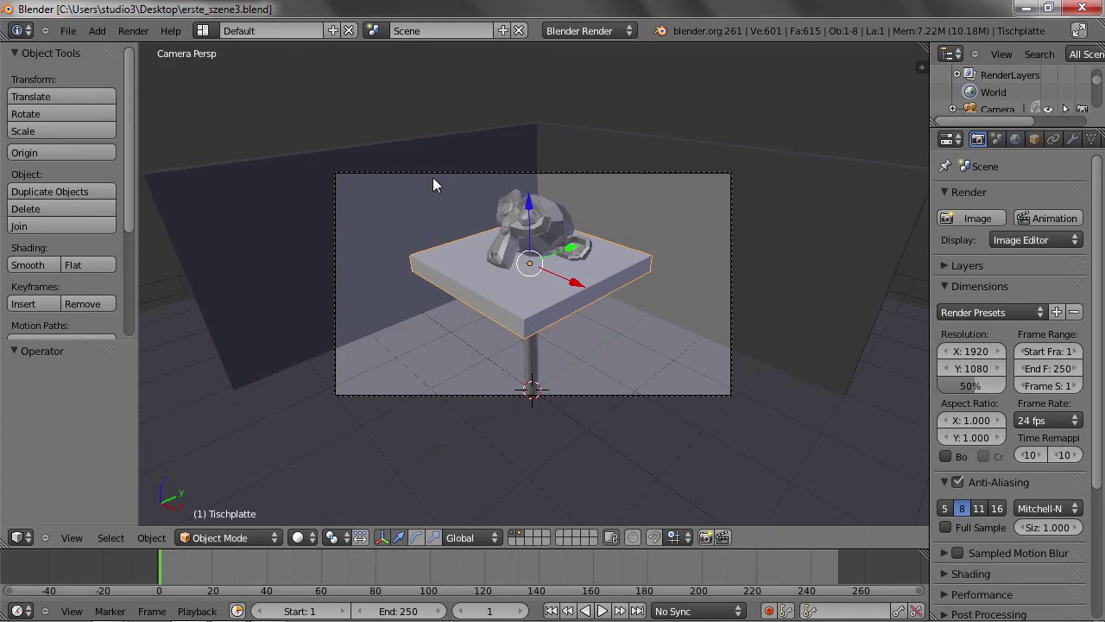
Create a 'test' folder on the Desktop and save a copy there as erste_szene.blend.
key("ctrl+shift+s")
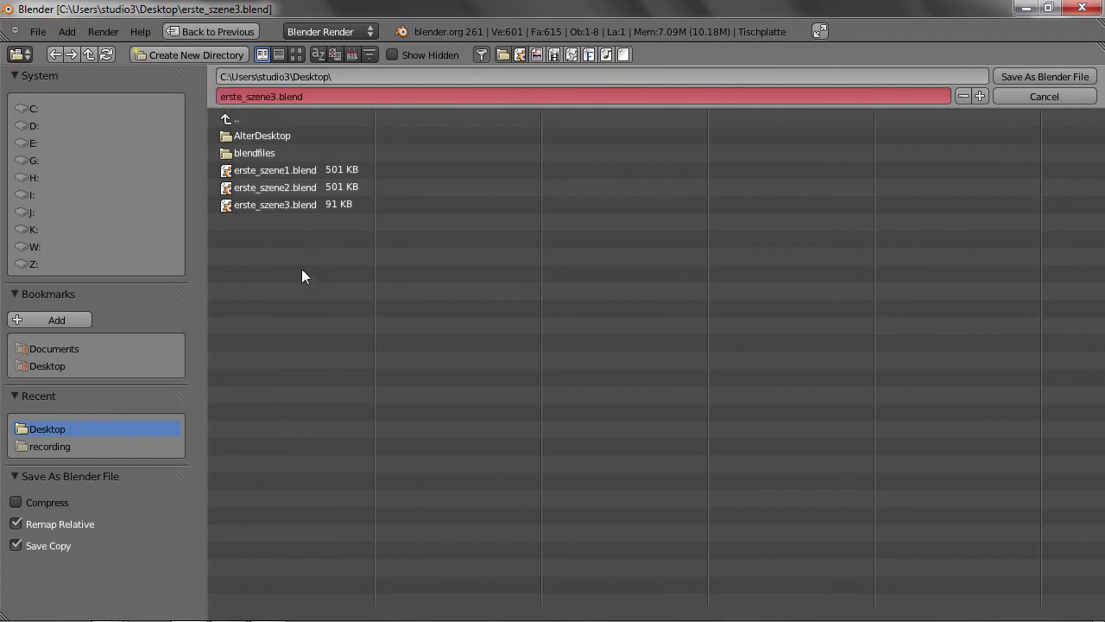
key("i")
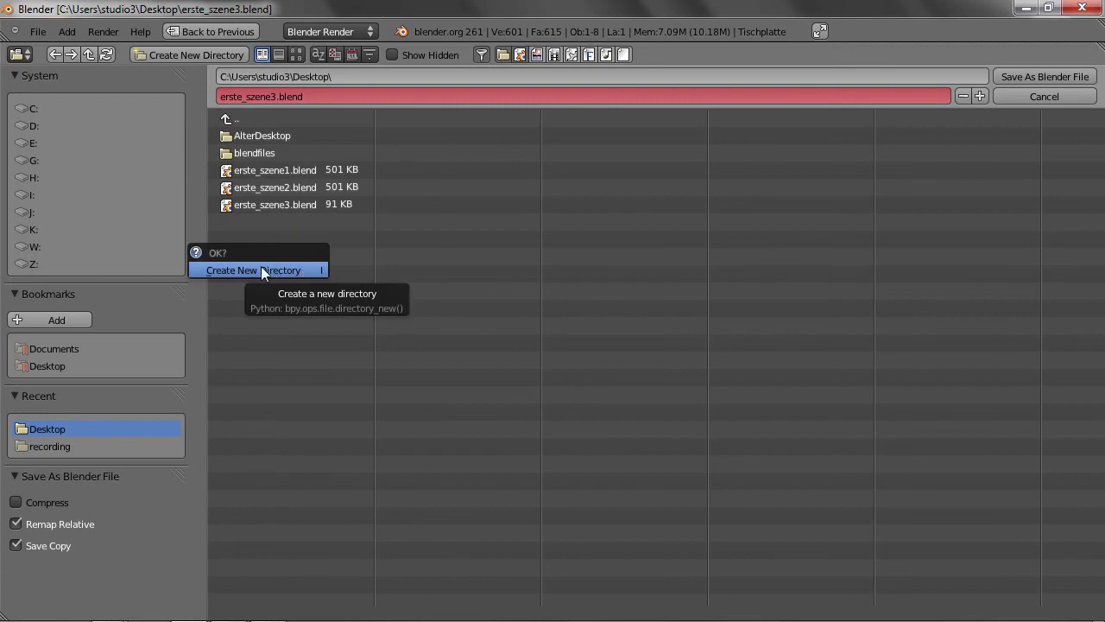
left_click(262, 270)
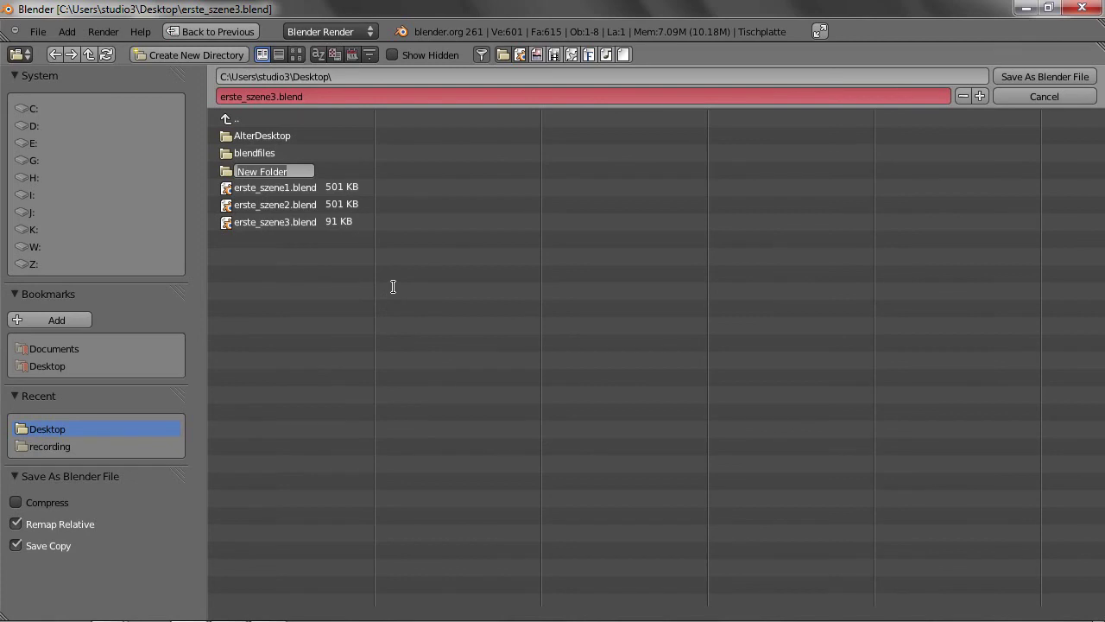
type("test")
key("Return")
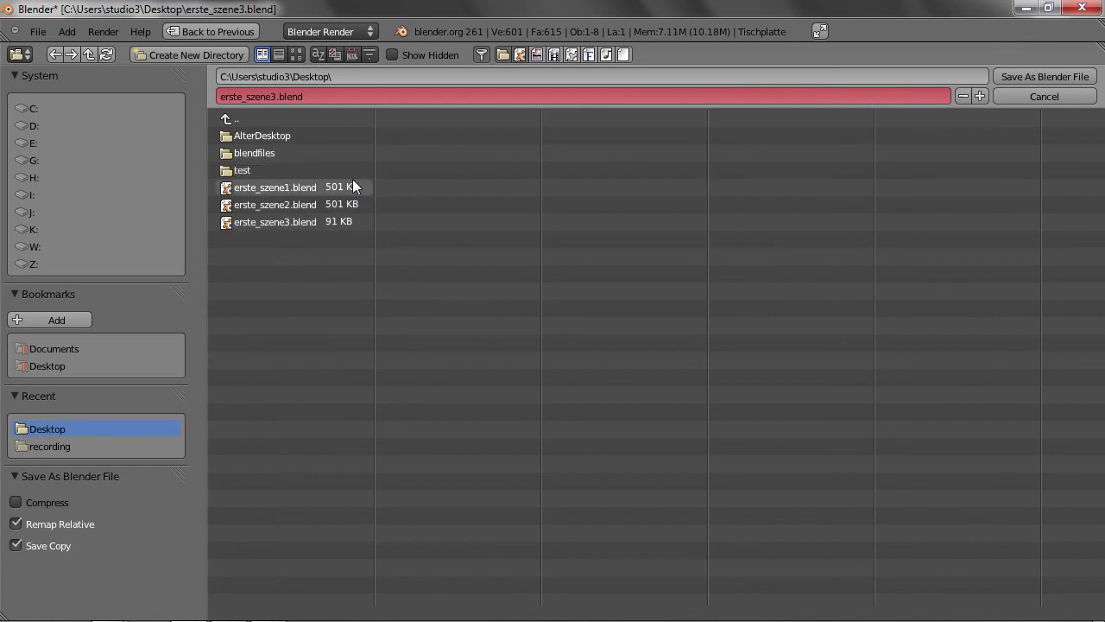
left_click(240, 169)
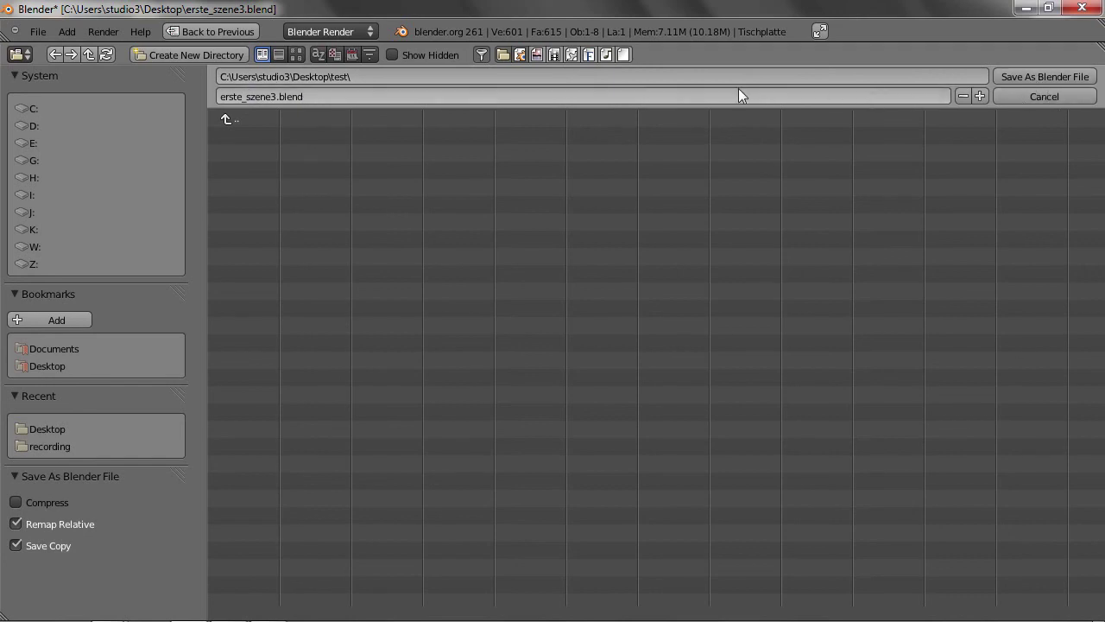
left_click(963, 95)
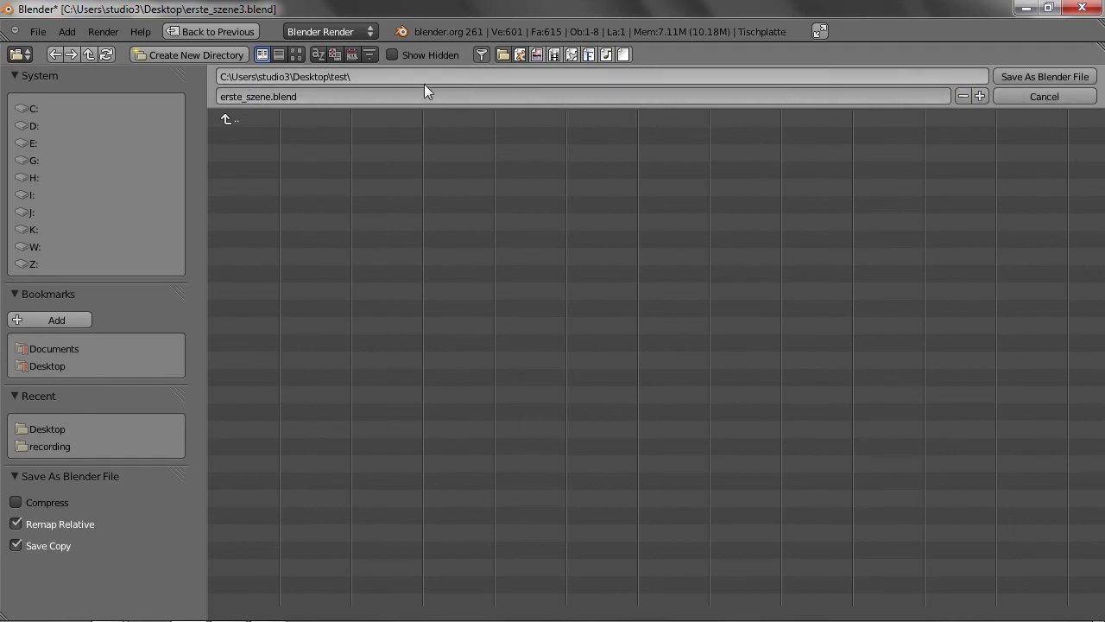
left_click(1021, 76)
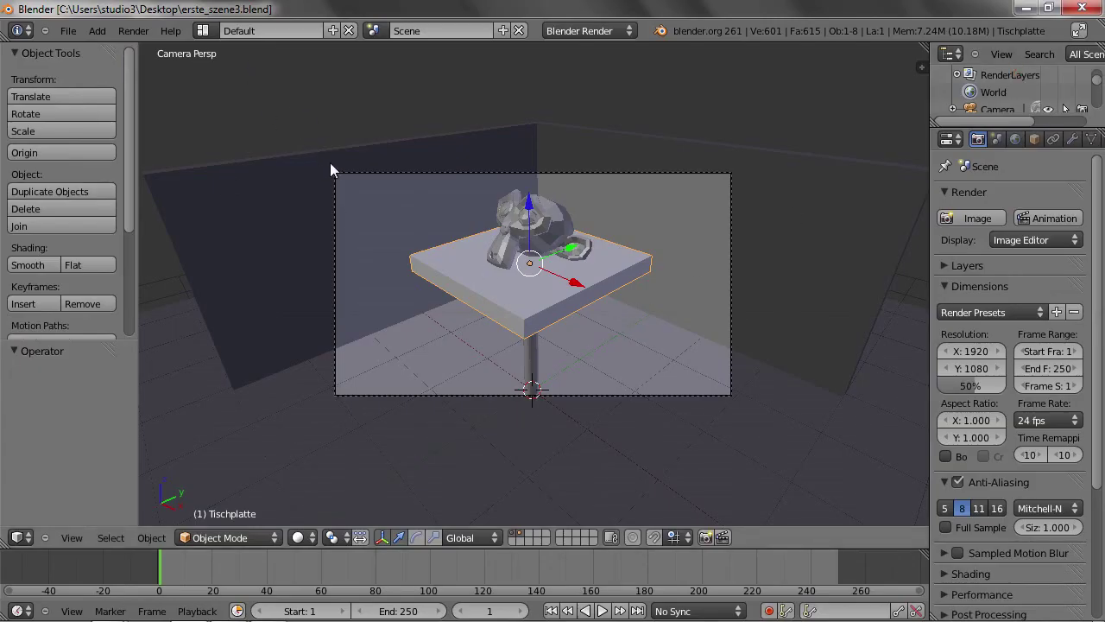
Check the contents of the Desktop test folder in the Open browser, then cancel.
left_click(74, 31)
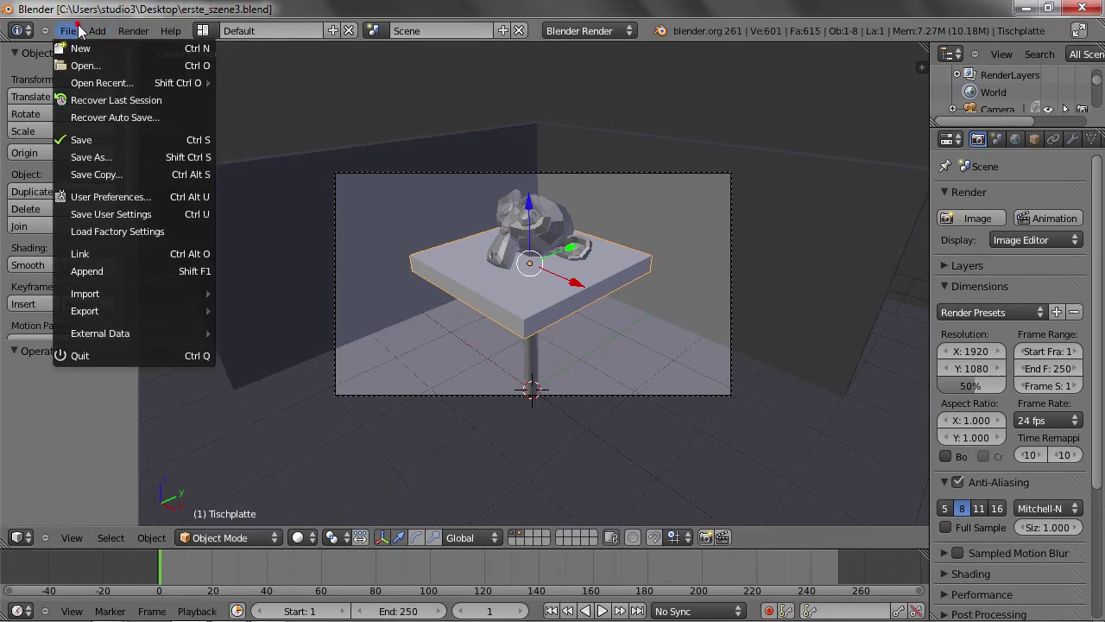
left_click(95, 69)
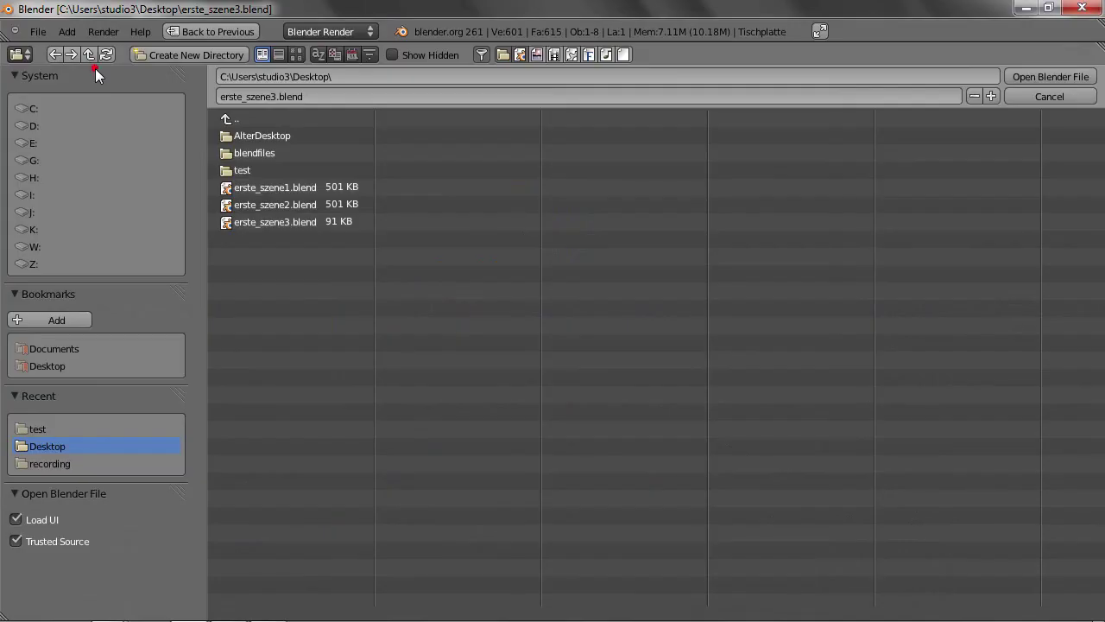
left_click(258, 173)
left_click(1010, 95)
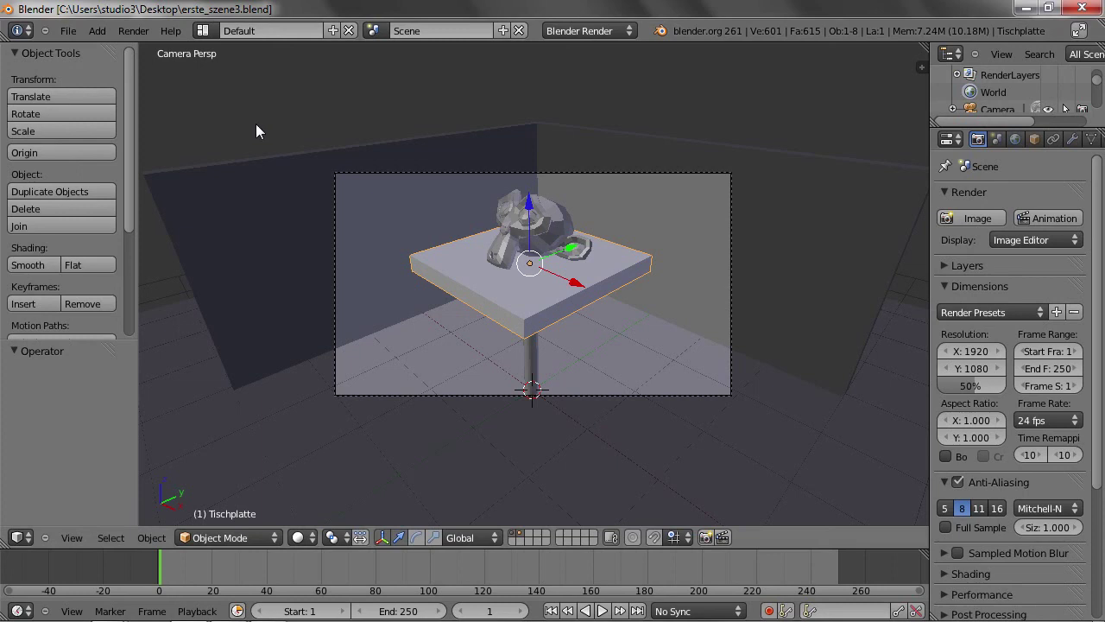
left_click(66, 32)
left_click(68, 31)
Save the scene as erste_szene3.blend inside the test folder.
key("ctrl+shift+s")
left_click(251, 171)
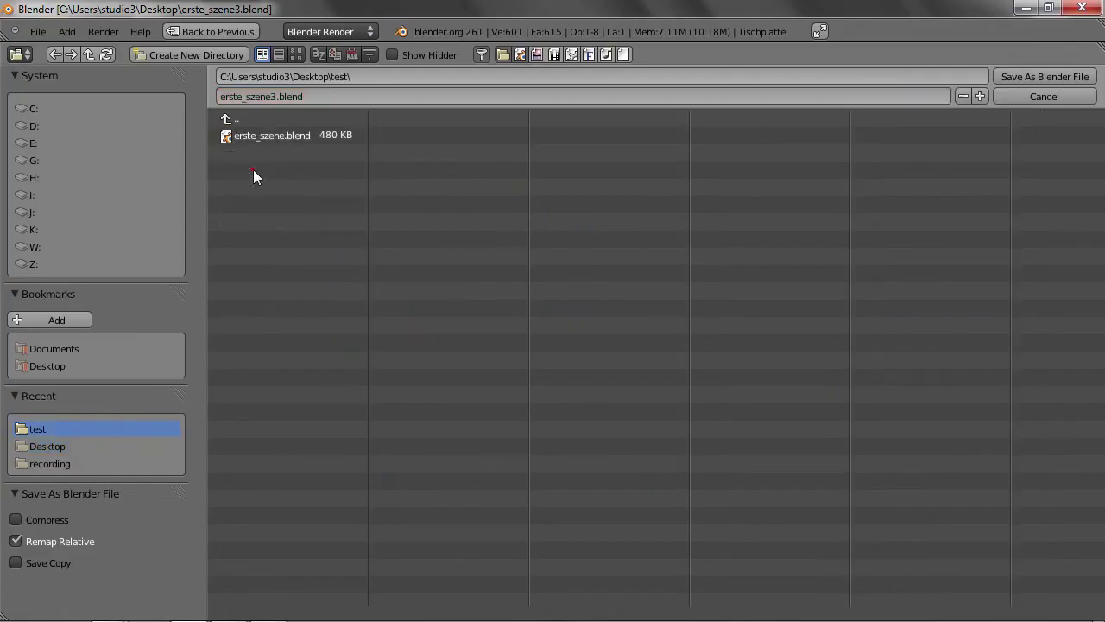
left_click(1044, 75)
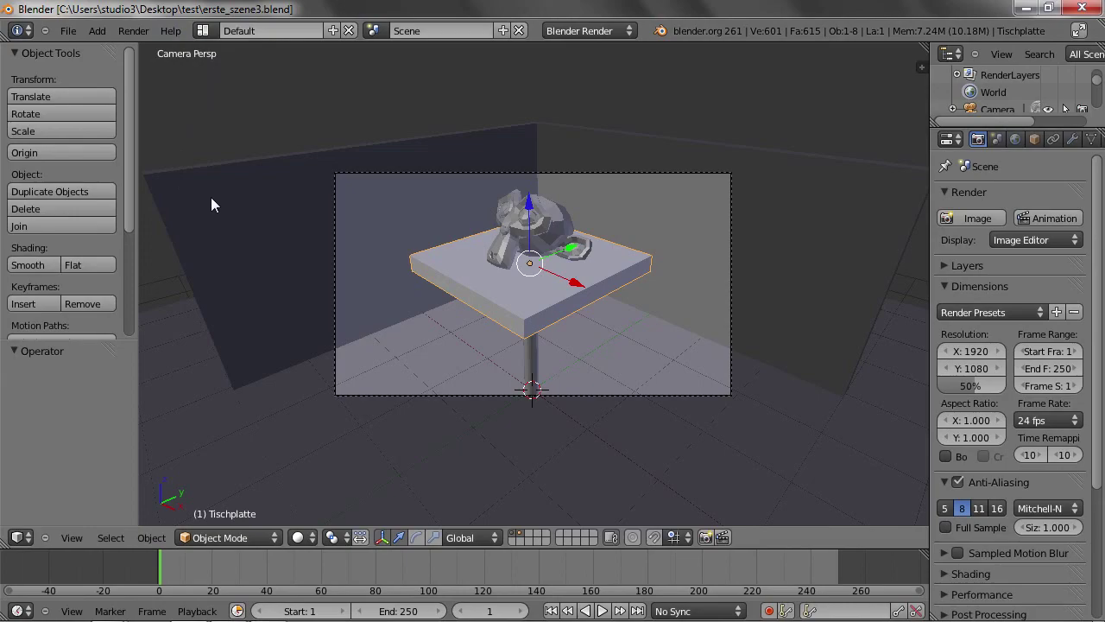
key("ctrl+o")
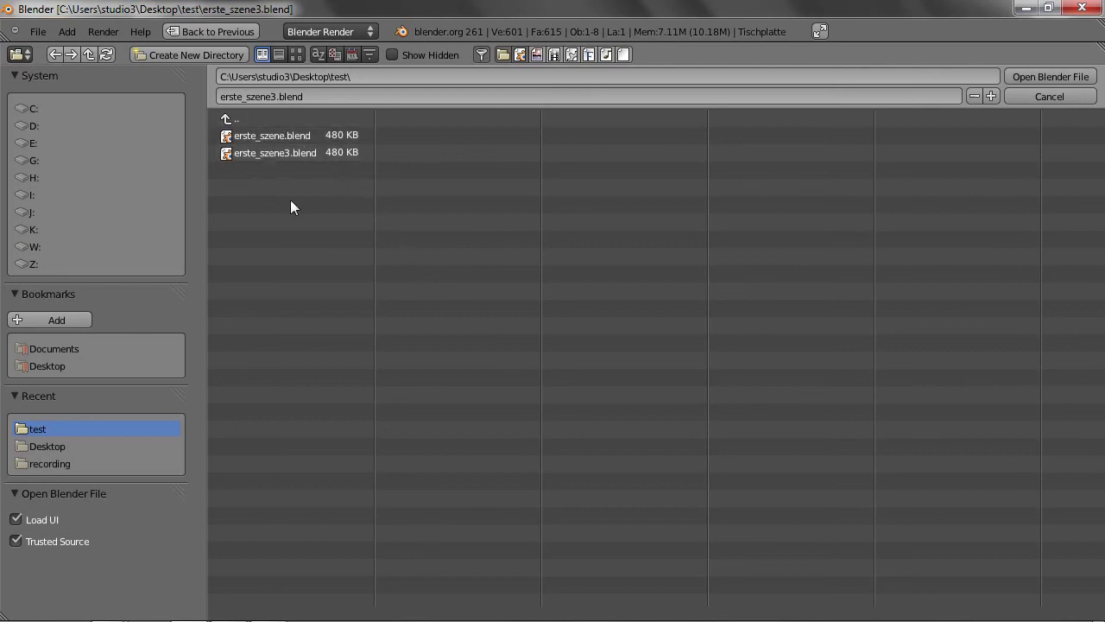
left_click(89, 55)
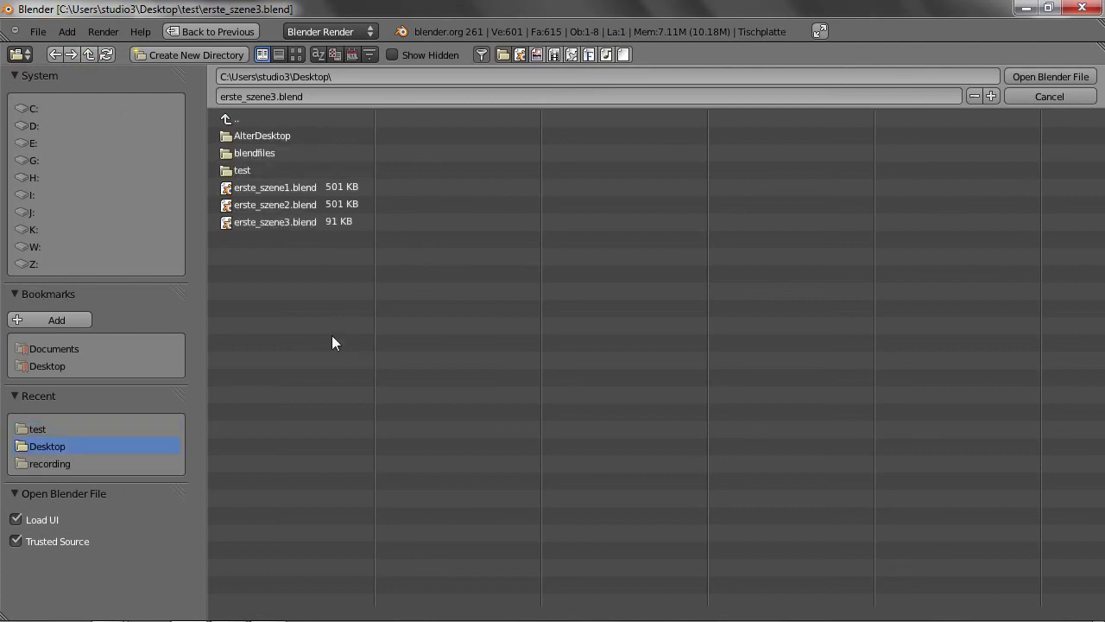
key("BackSpace")
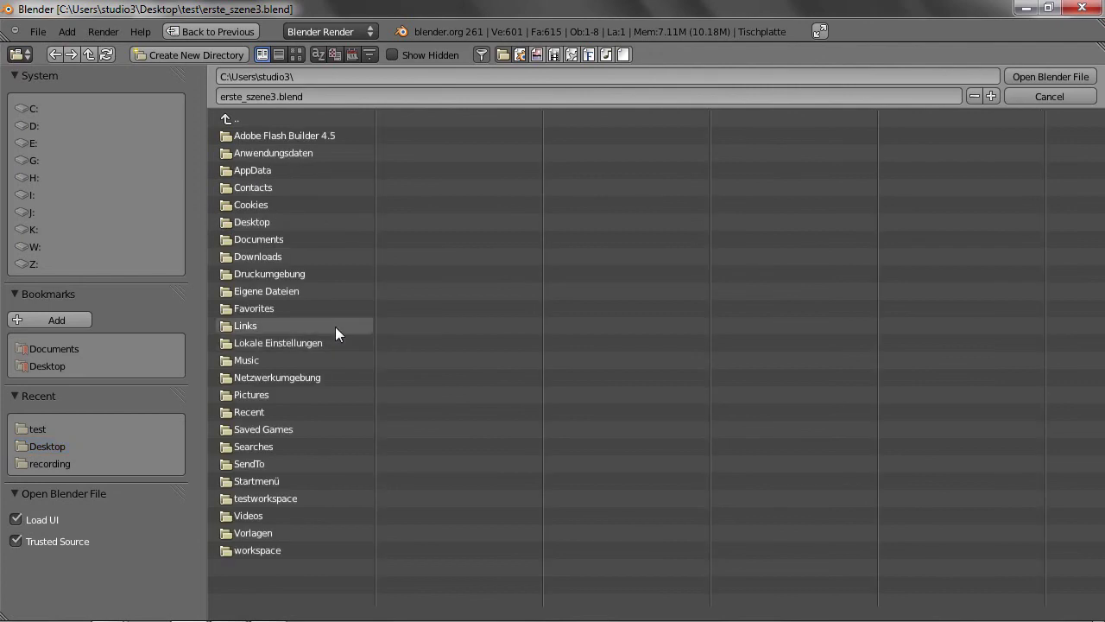
left_click(55, 54)
left_click(55, 53)
left_click(67, 57)
left_click(55, 53)
left_click(67, 55)
left_click(59, 53)
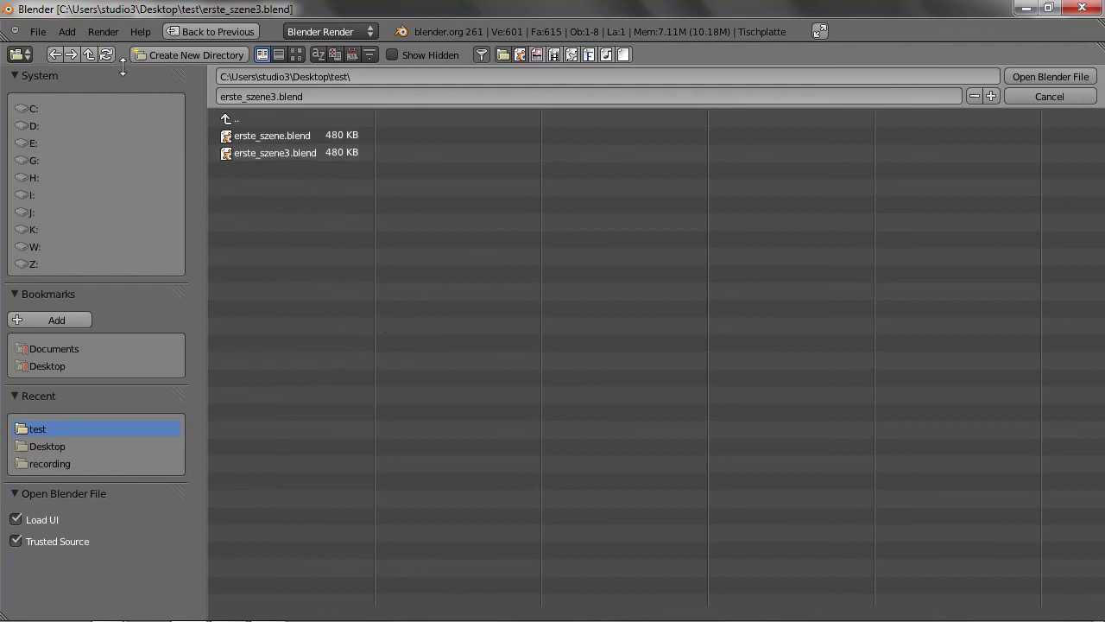
left_click(280, 56)
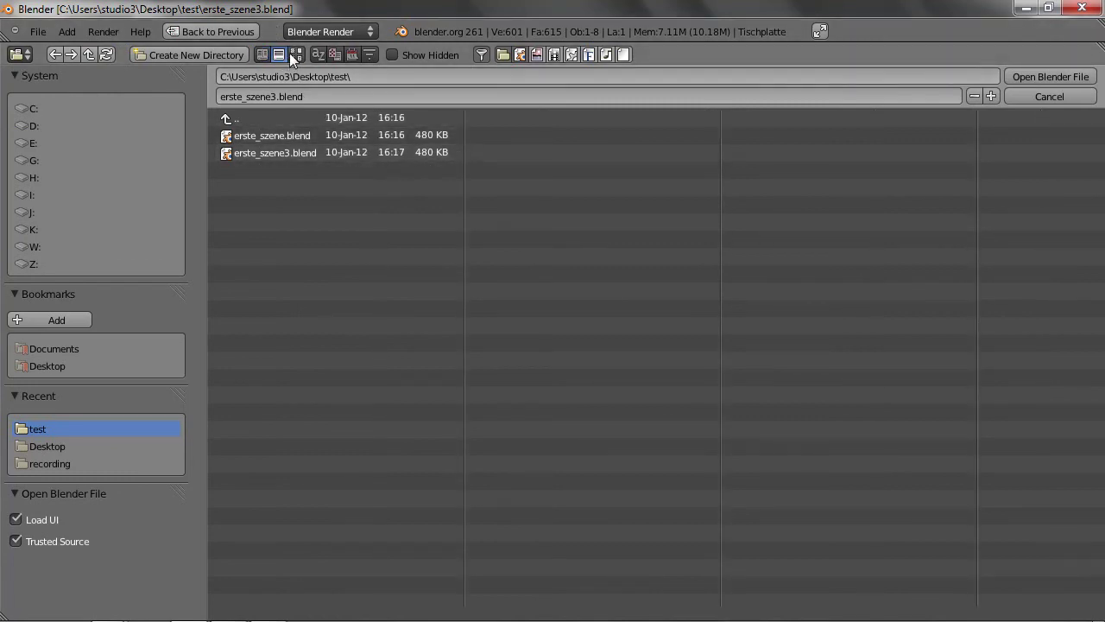
left_click(297, 54)
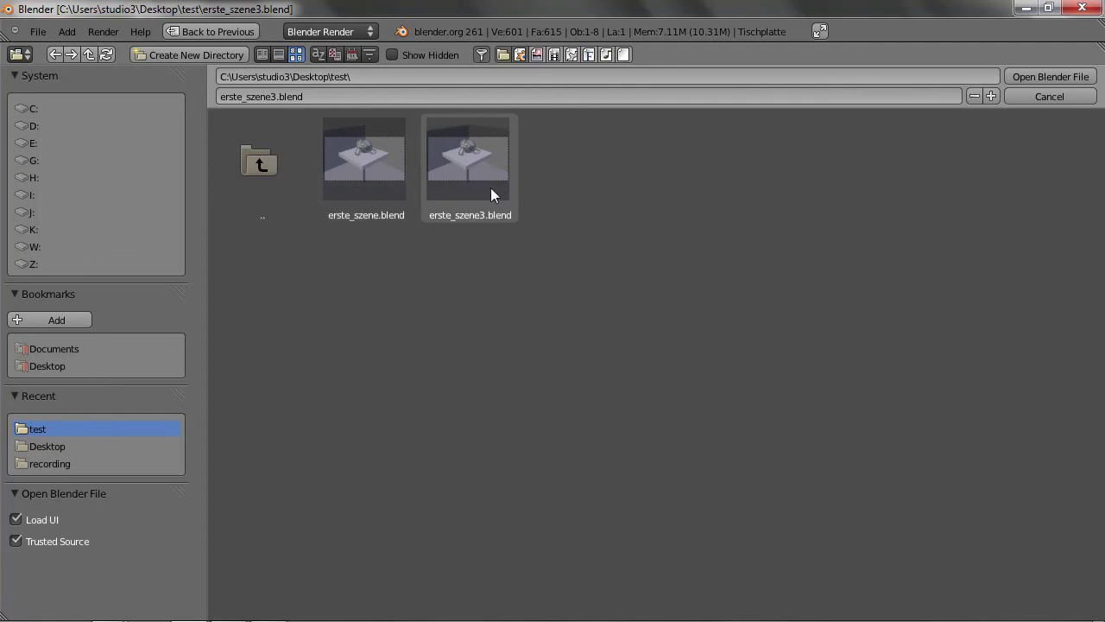
left_click(1050, 97)
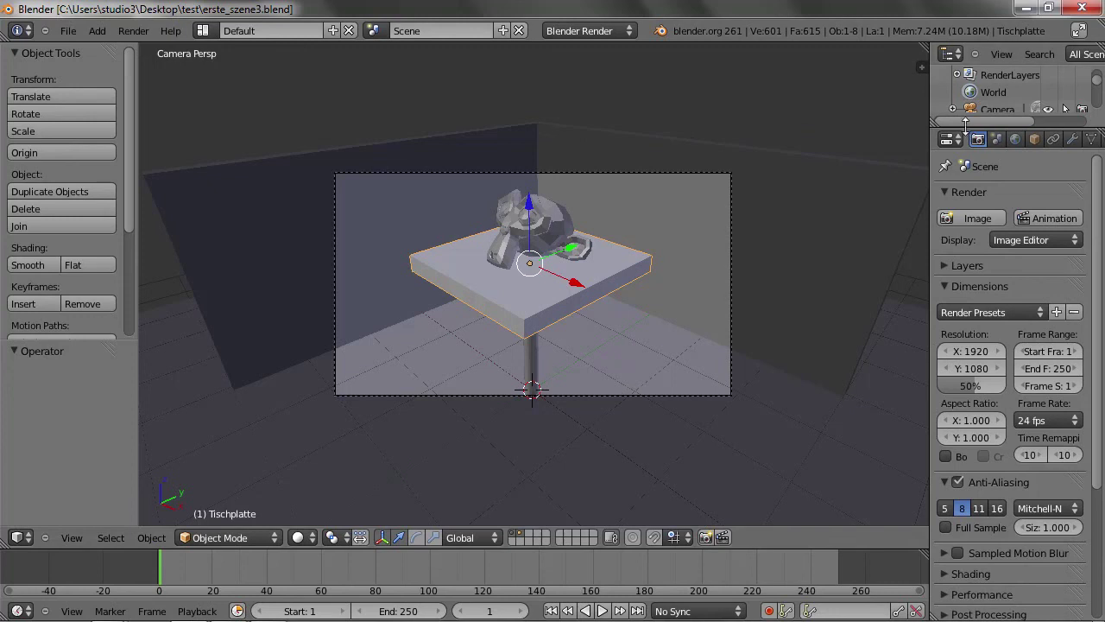
Enlarge the Outliner, select the Monkey, and expand Tischbein, Tischplatte and Monkey.
left_click_drag(1006, 124, 1006, 276)
right_click(570, 231)
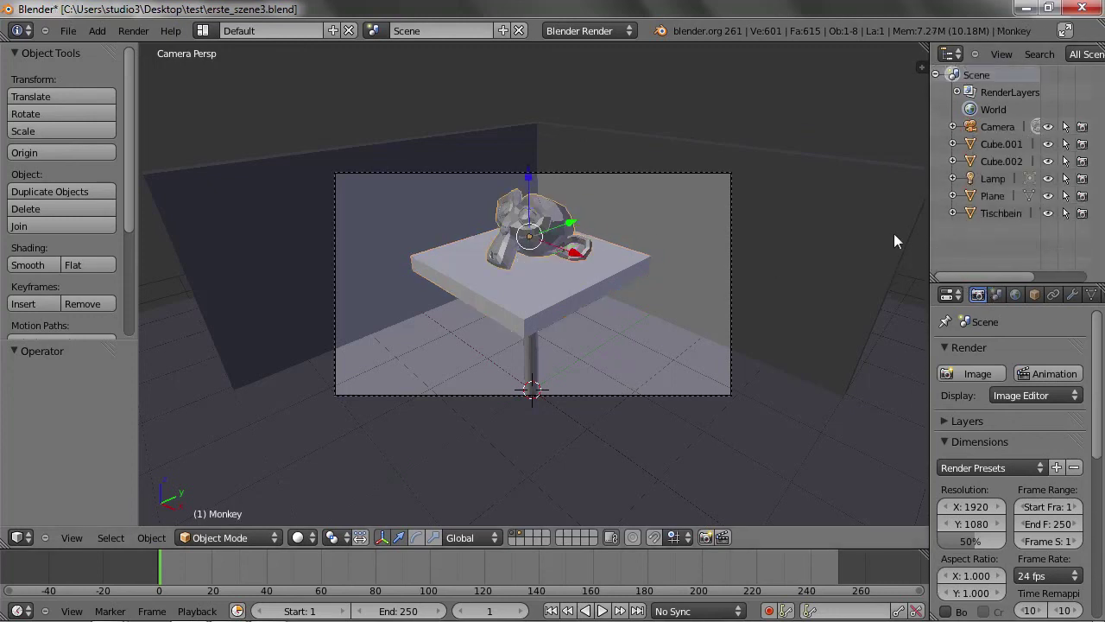
left_click(952, 213)
left_click(970, 247)
scroll(972, 250, "down", 1)
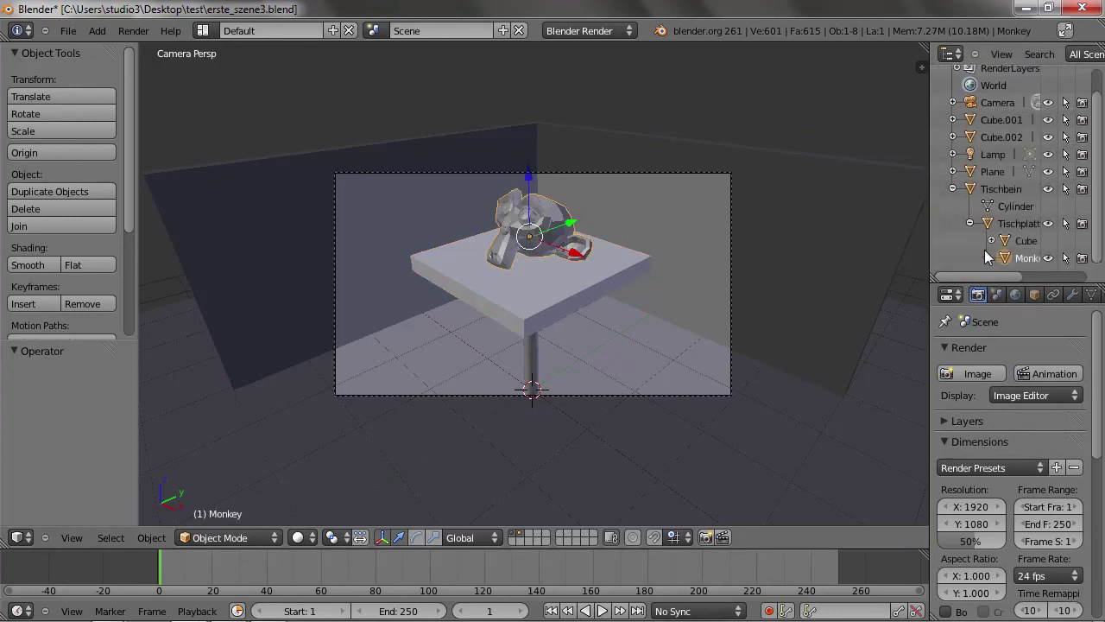
left_click(987, 257)
scroll(954, 248, "down", 1)
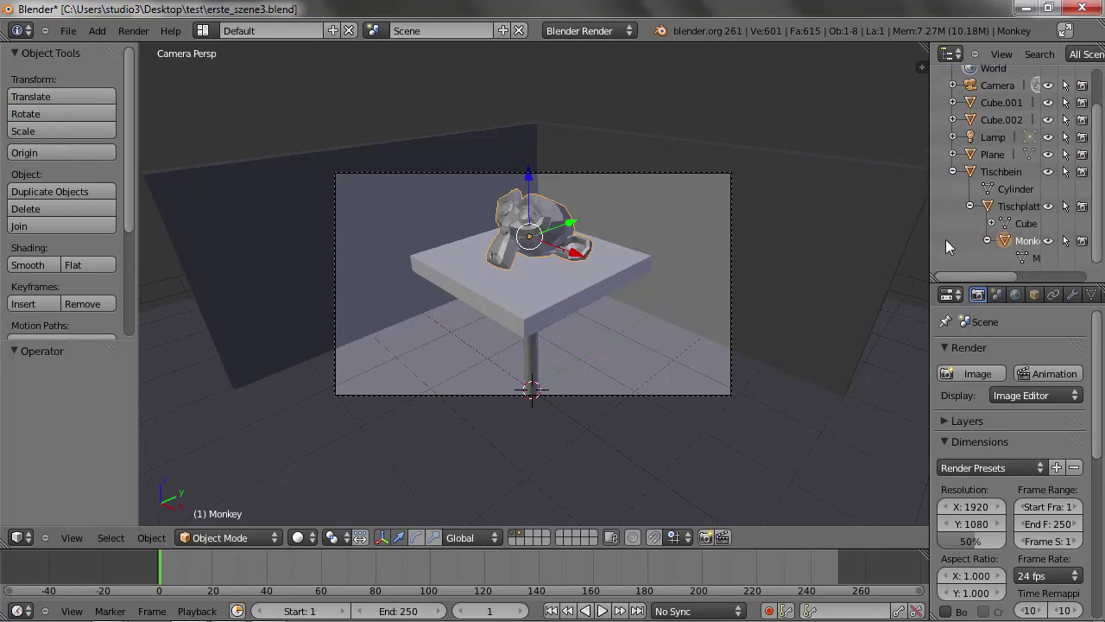